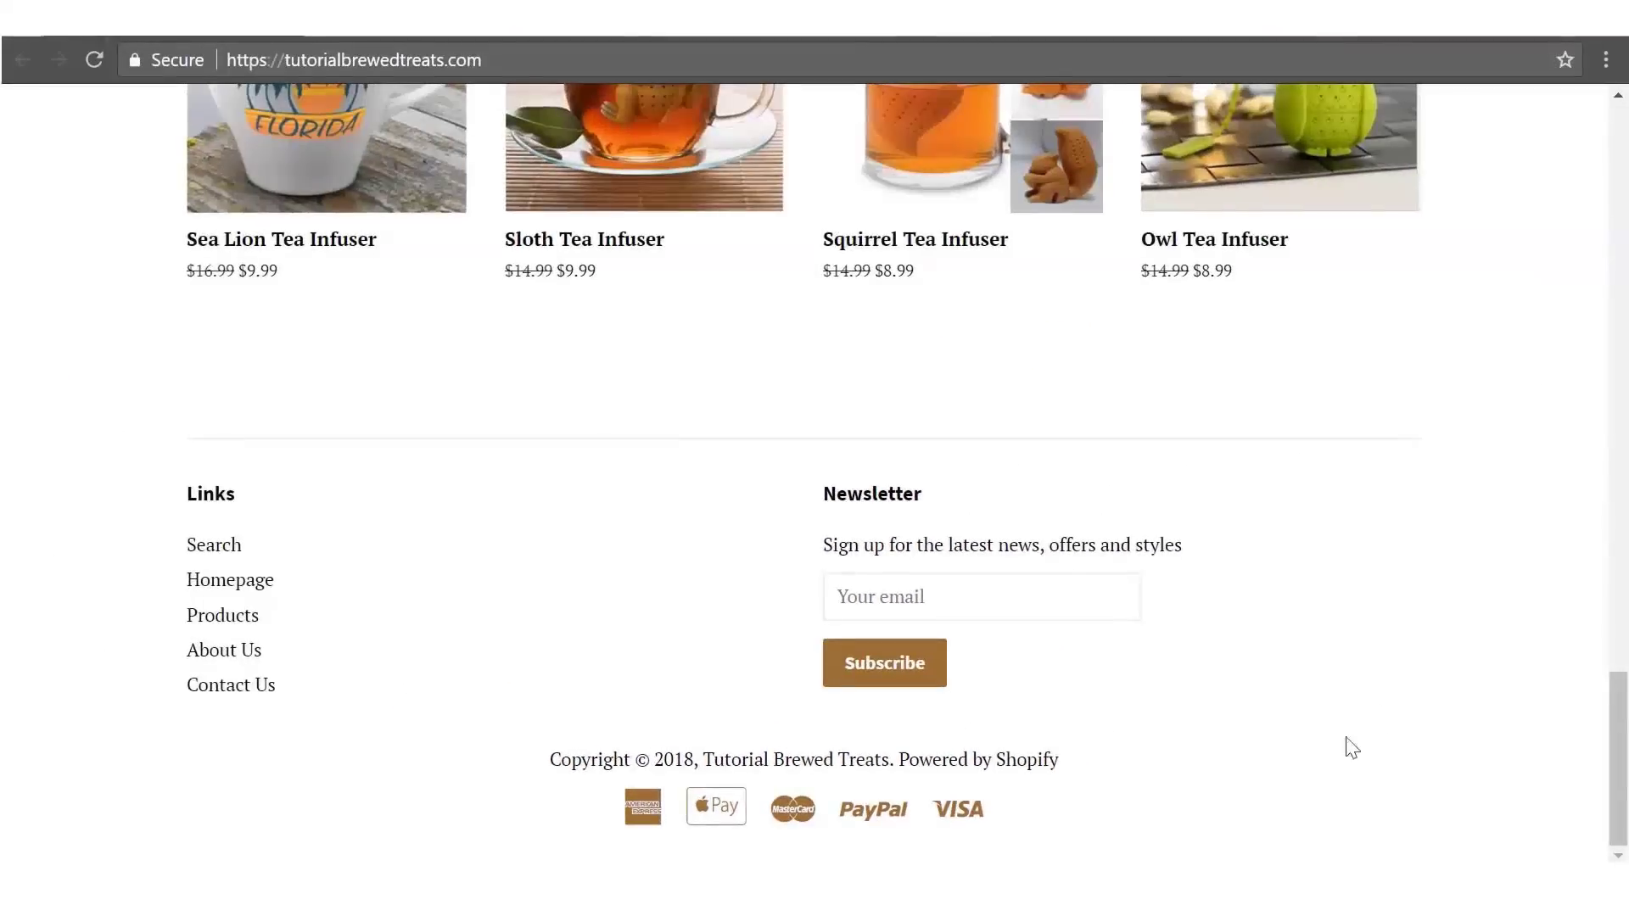
# - Open the Coffee Mugs collection in the Brewed Treats storefront
pyautogui.scroll(15, 1456, 675)
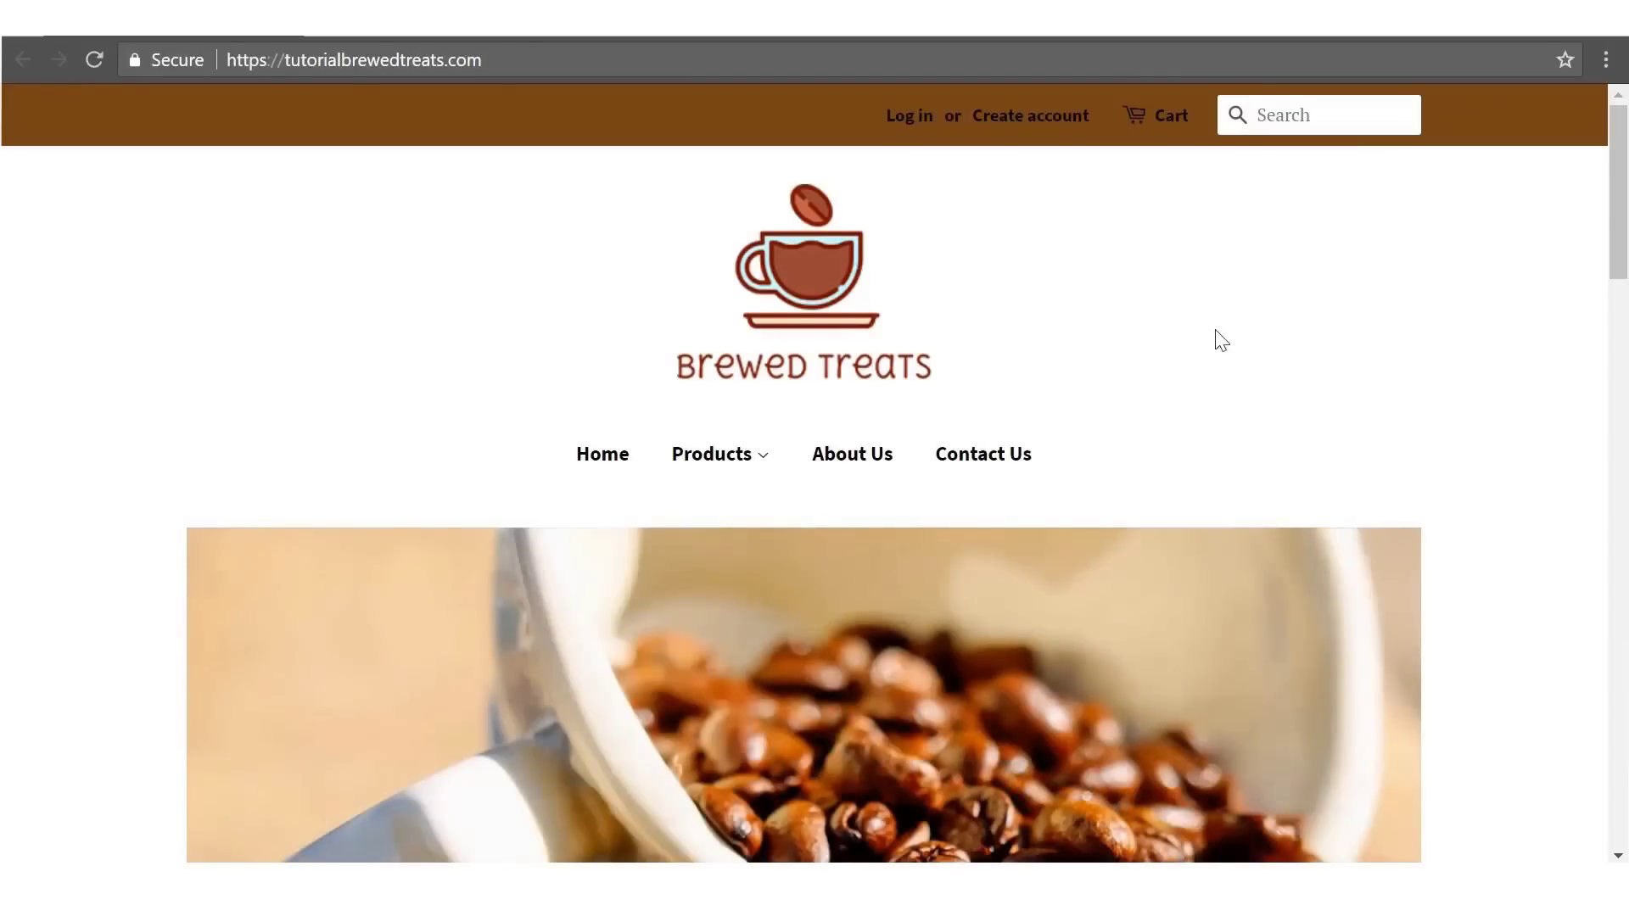
pyautogui.moveTo(734, 465)
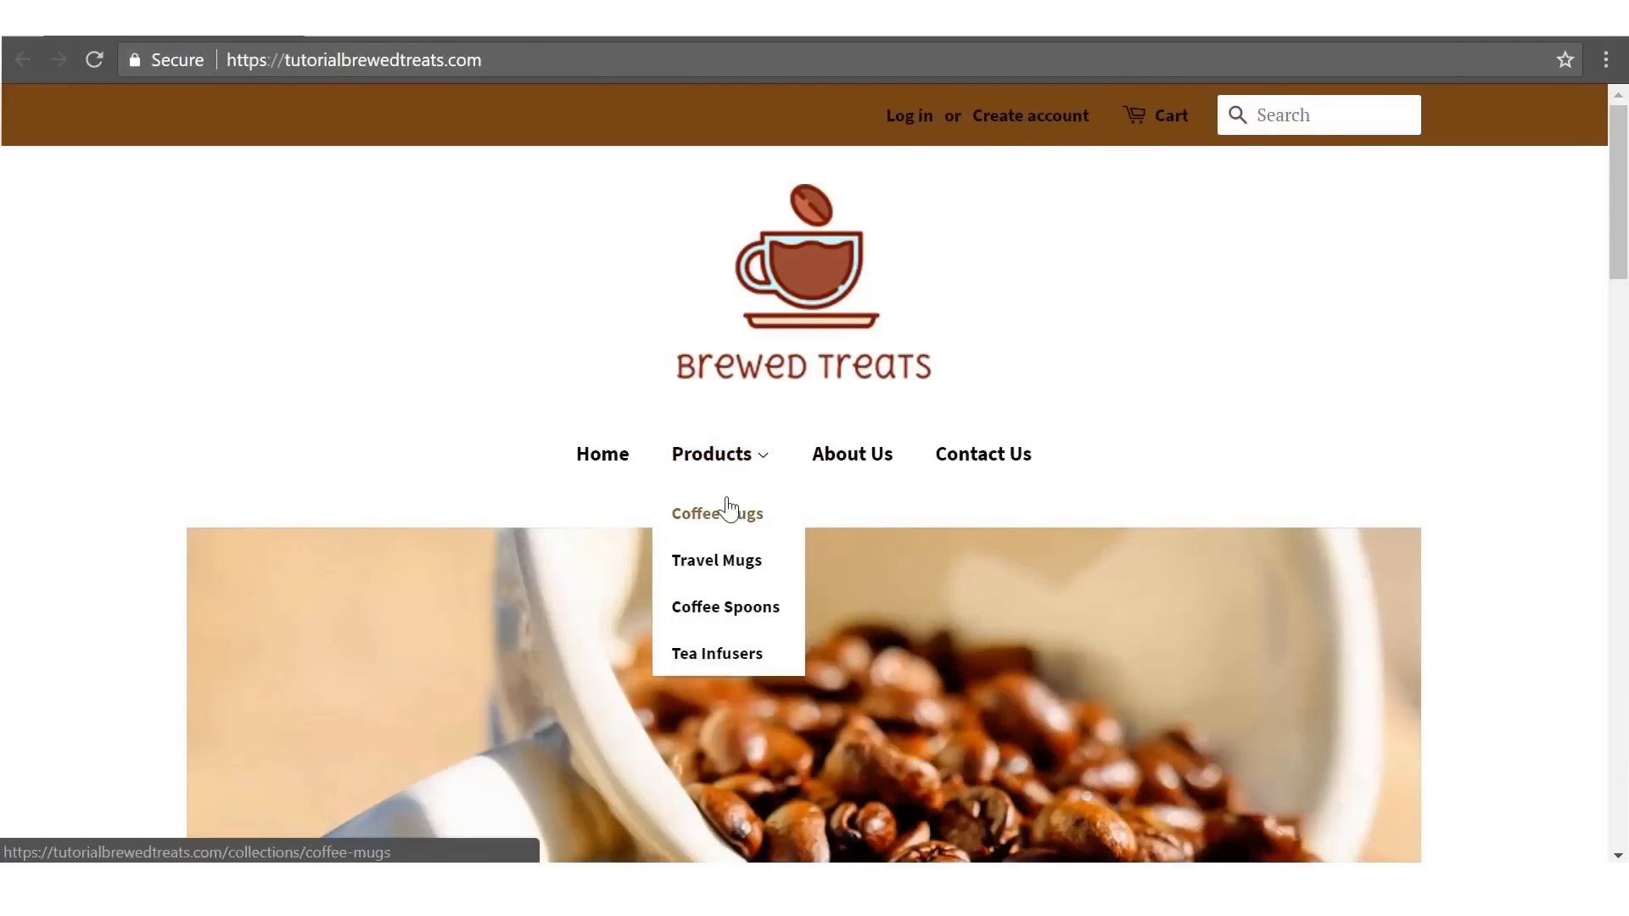
pyautogui.click(728, 526)
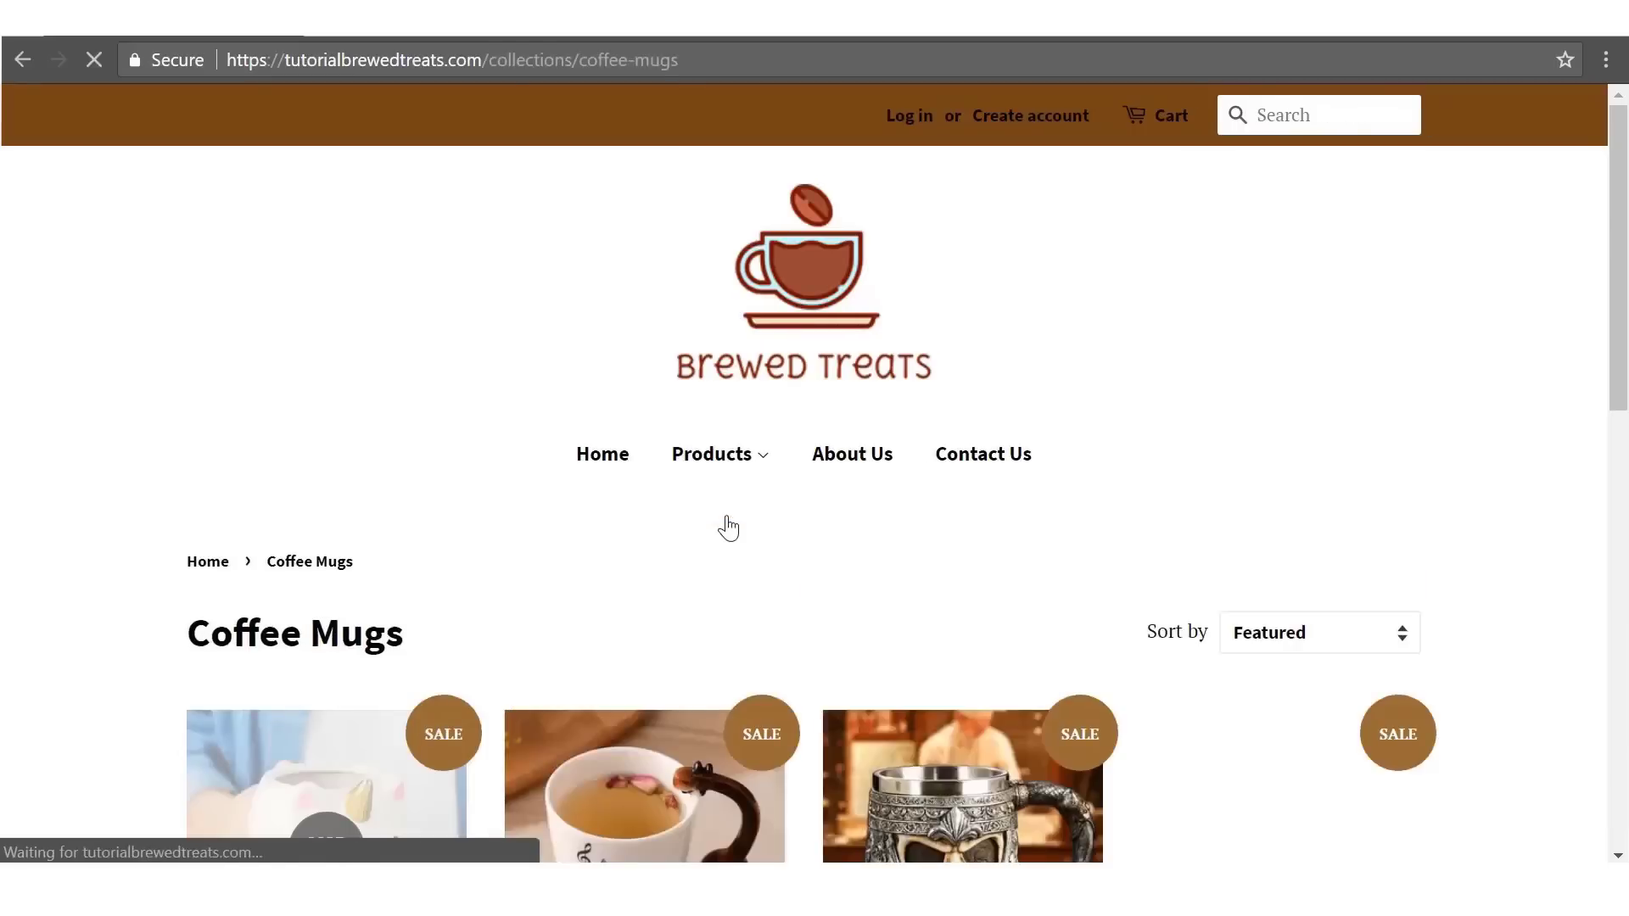
pyautogui.scroll(-10, 1479, 513)
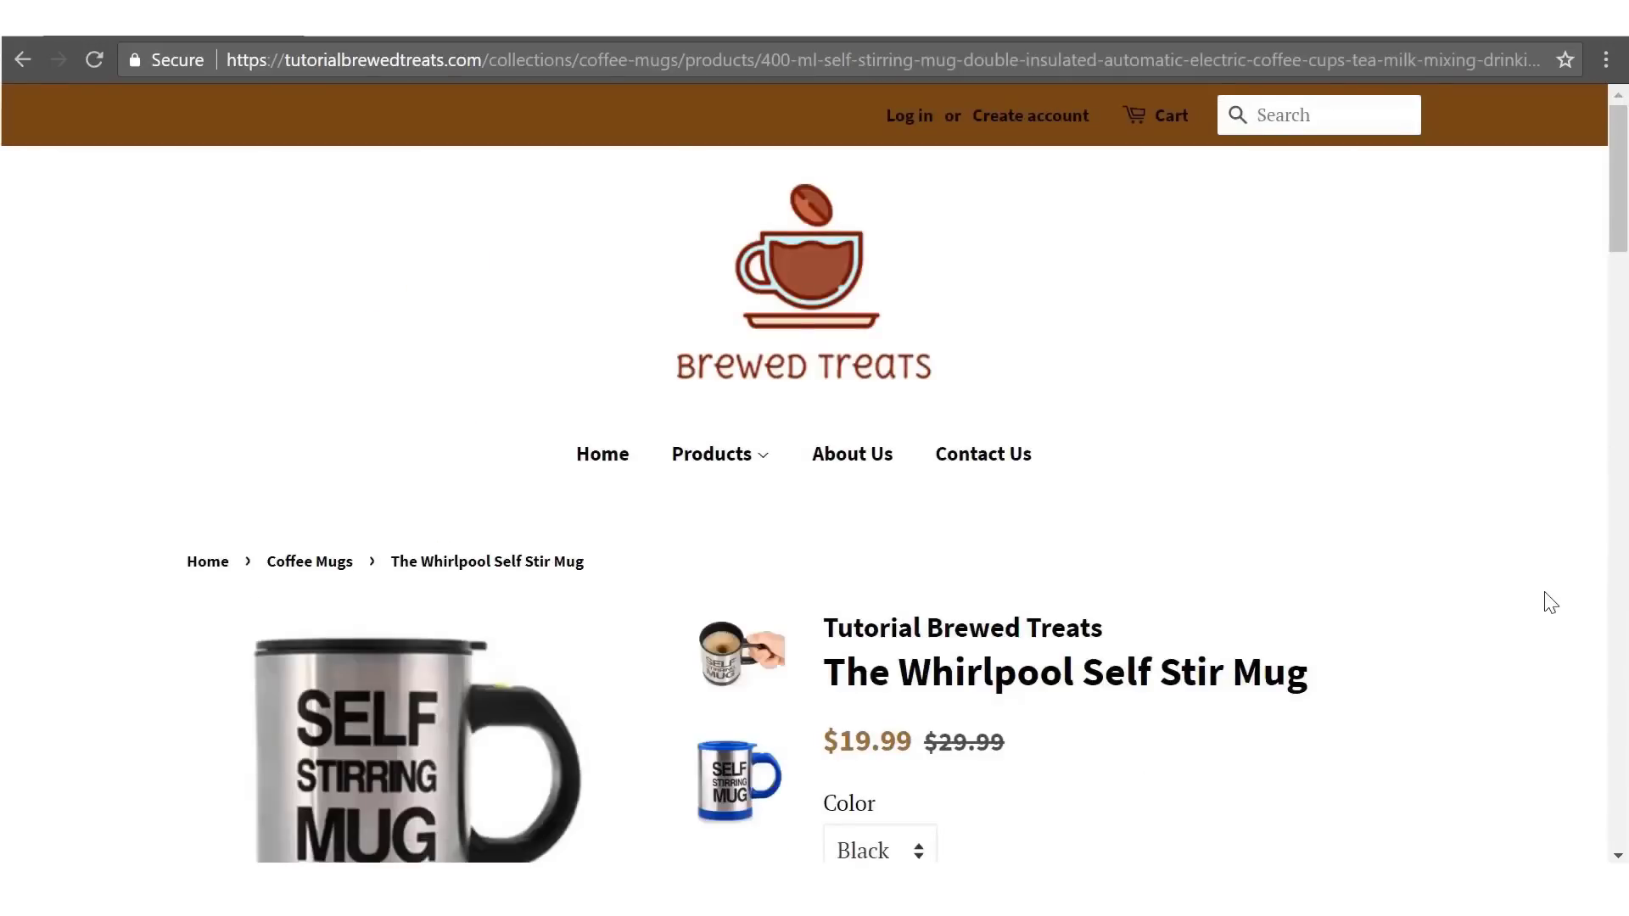
pyautogui.scroll(-5, 1551, 602)
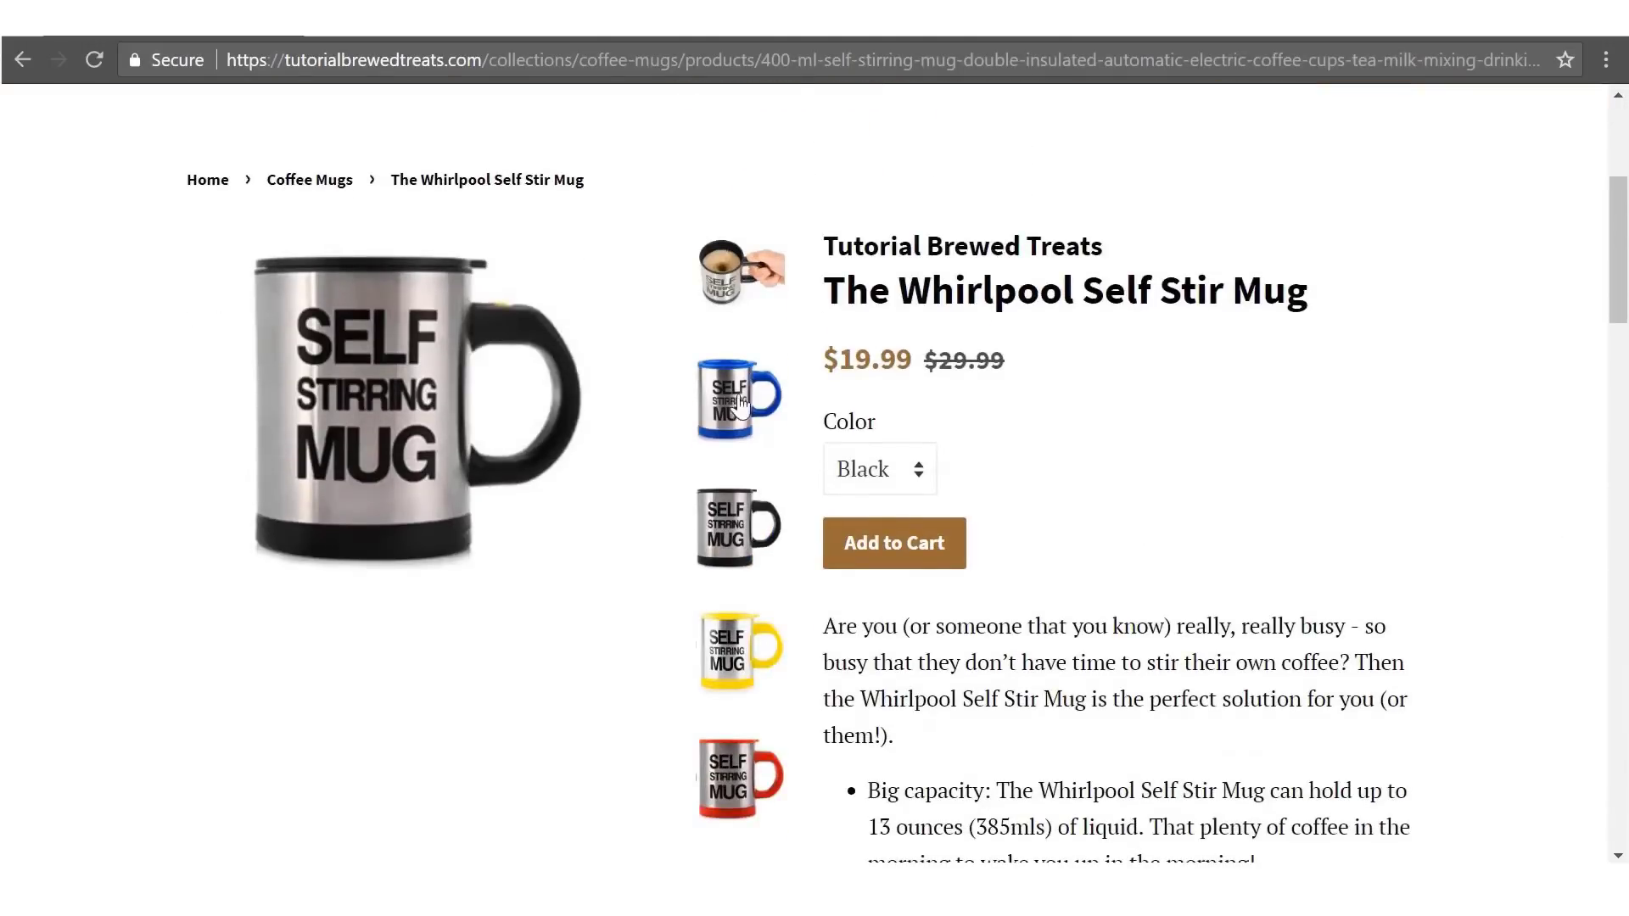
# - Preview the blue, yellow and red Whirlpool Self Stir Mug, then choose Red as the colour
pyautogui.click(738, 406)
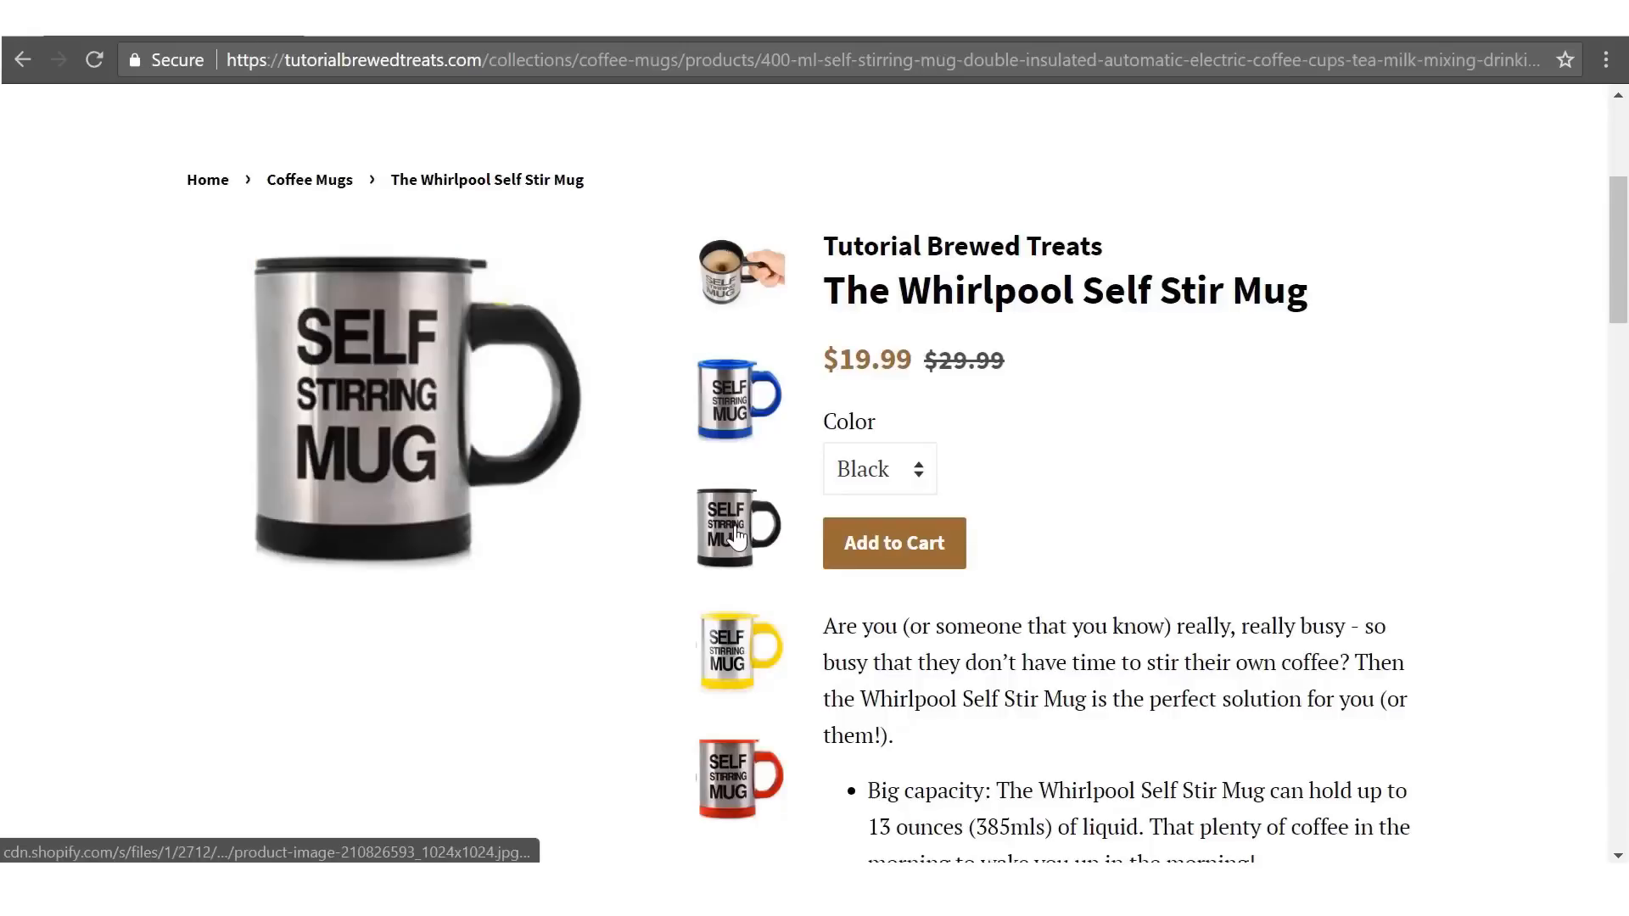
pyautogui.click(734, 630)
pyautogui.click(743, 774)
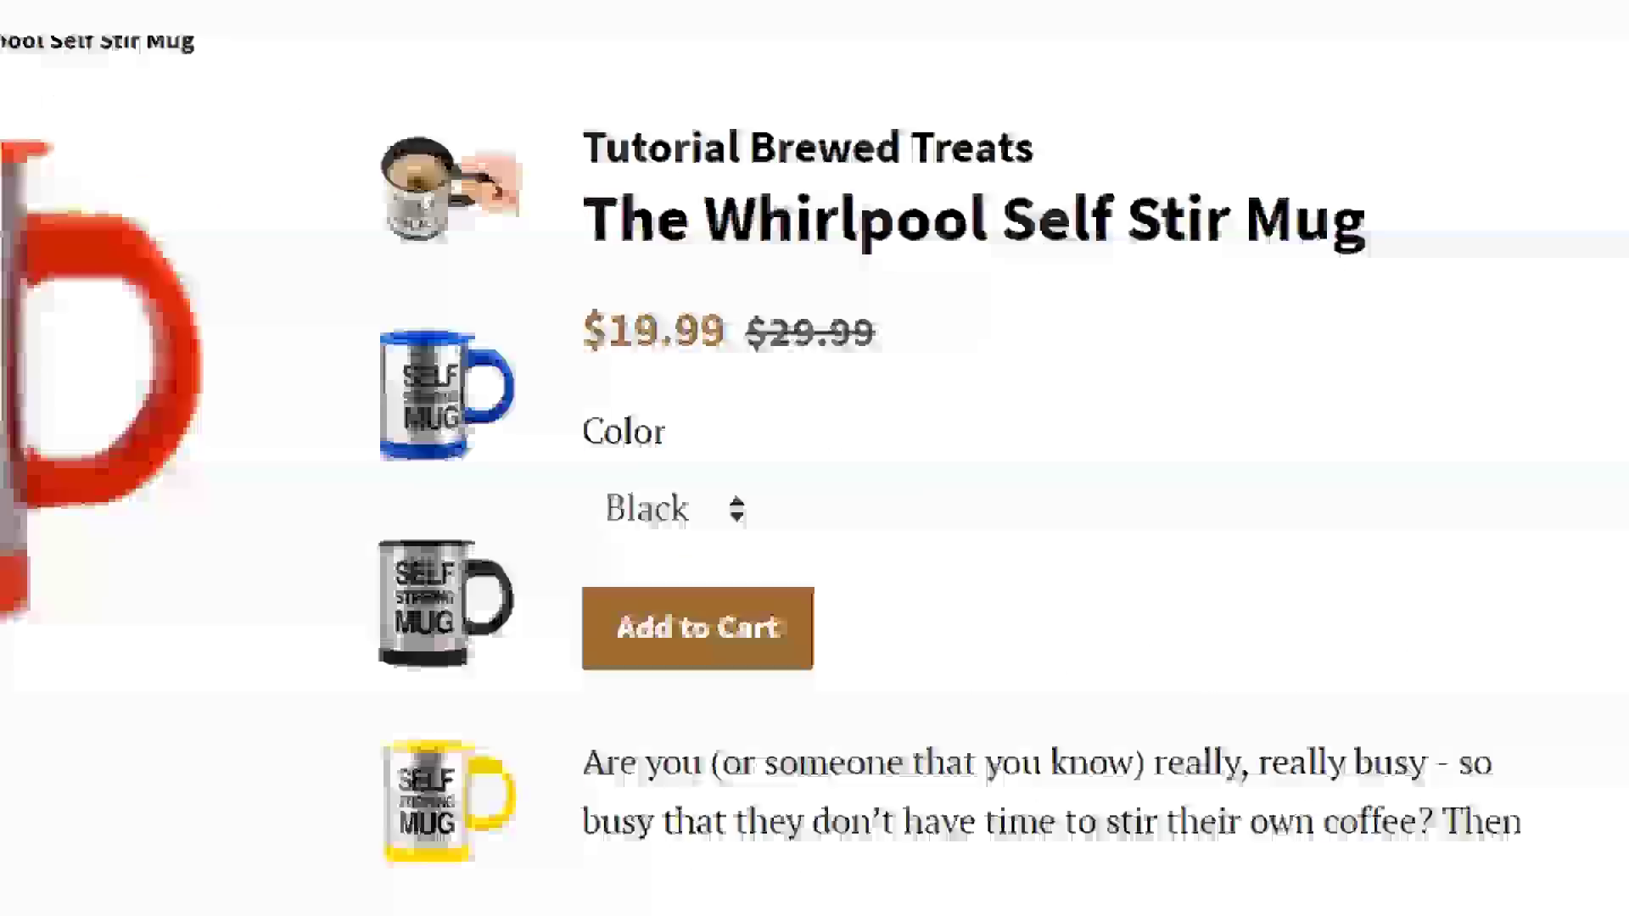
pyautogui.click(914, 482)
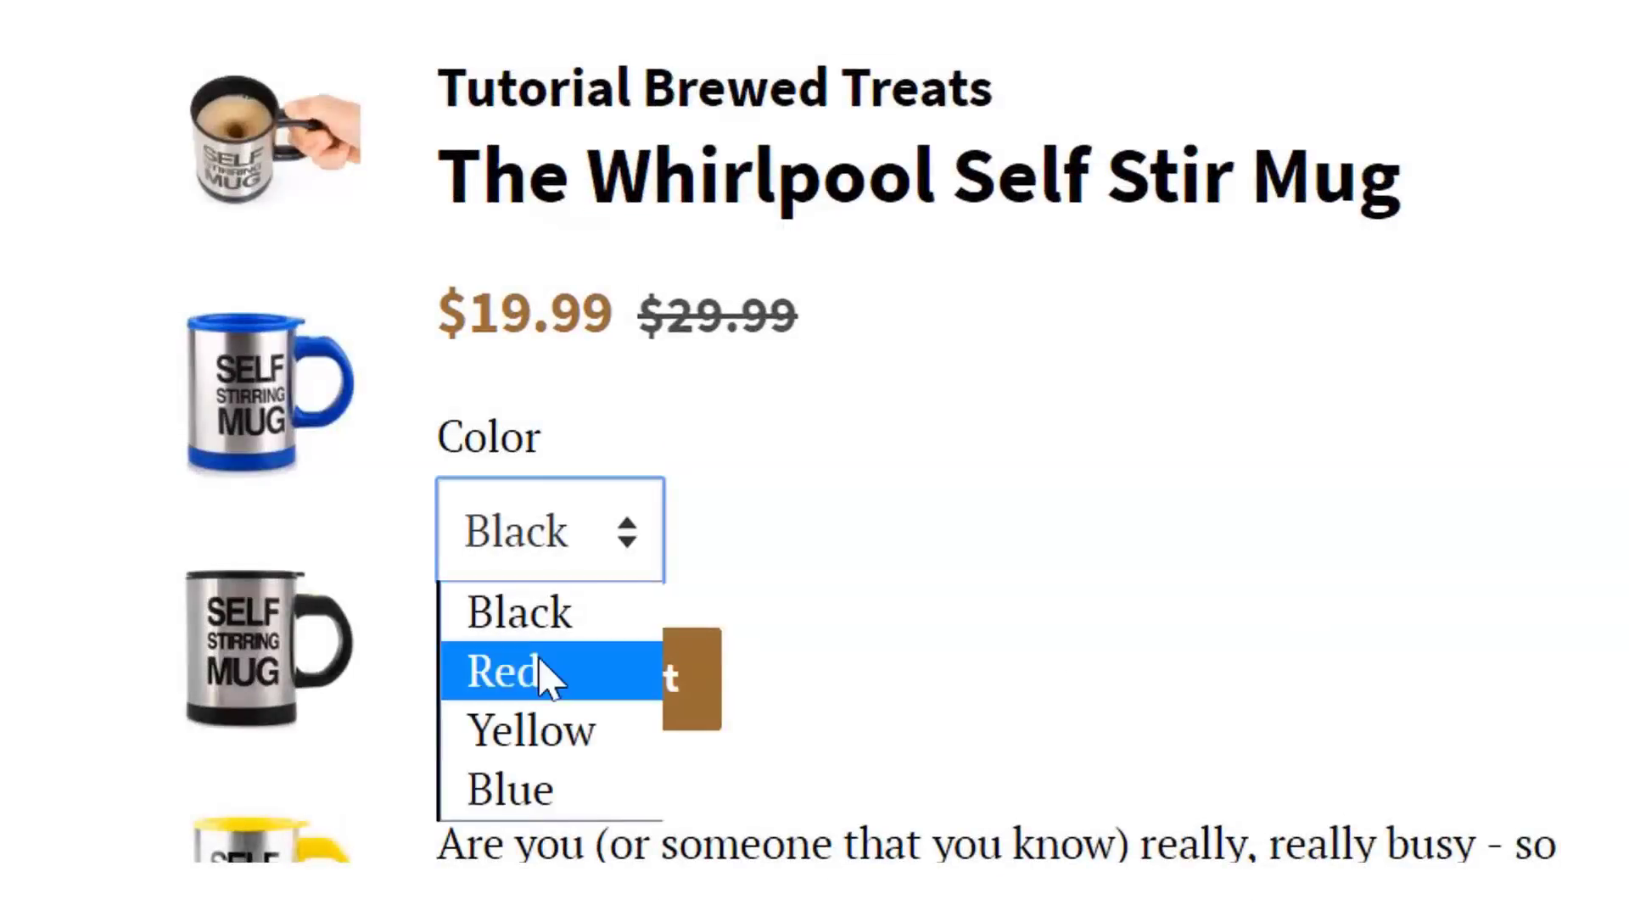
pyautogui.click(542, 675)
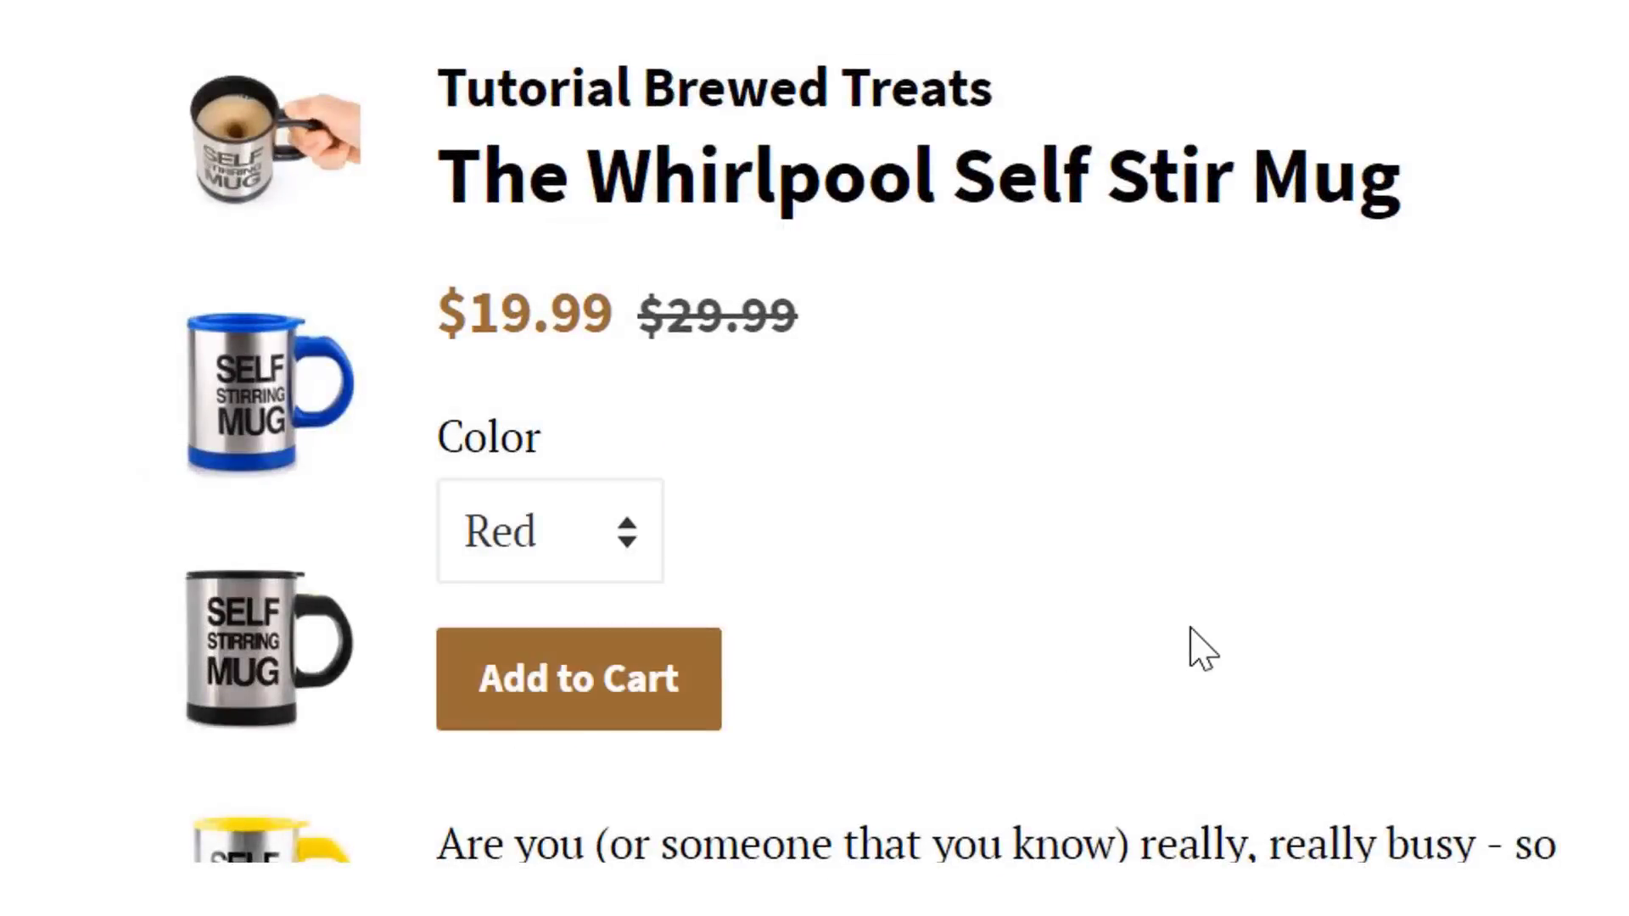
pyautogui.scroll(-20, 1530, 512)
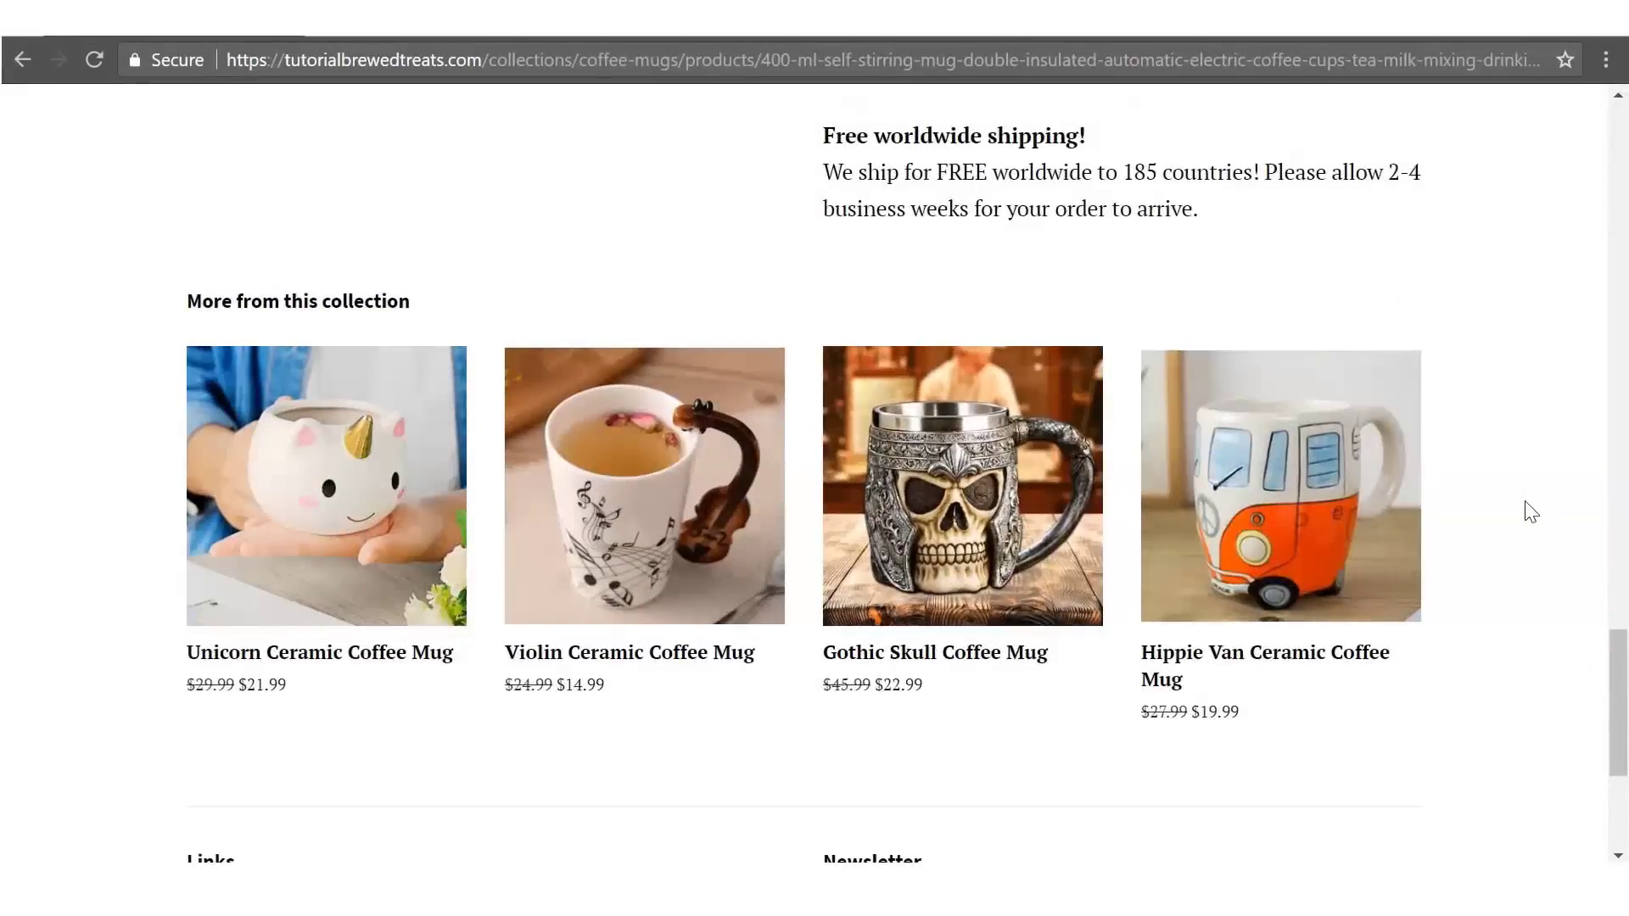
pyautogui.scroll(20, 1531, 513)
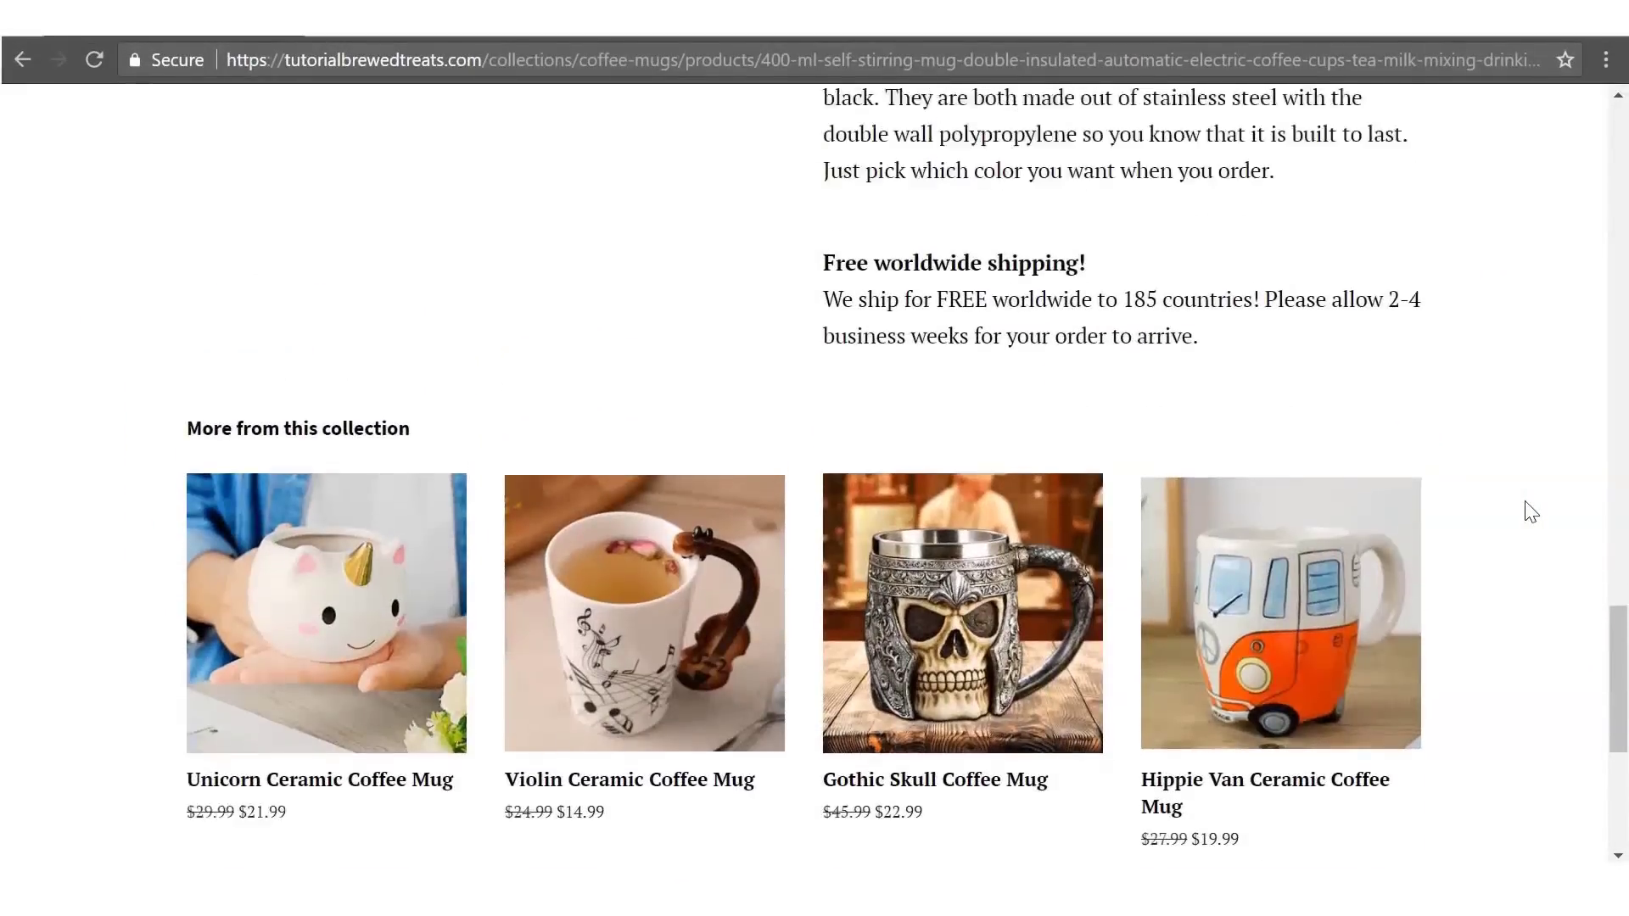
pyautogui.scroll(5, 1531, 512)
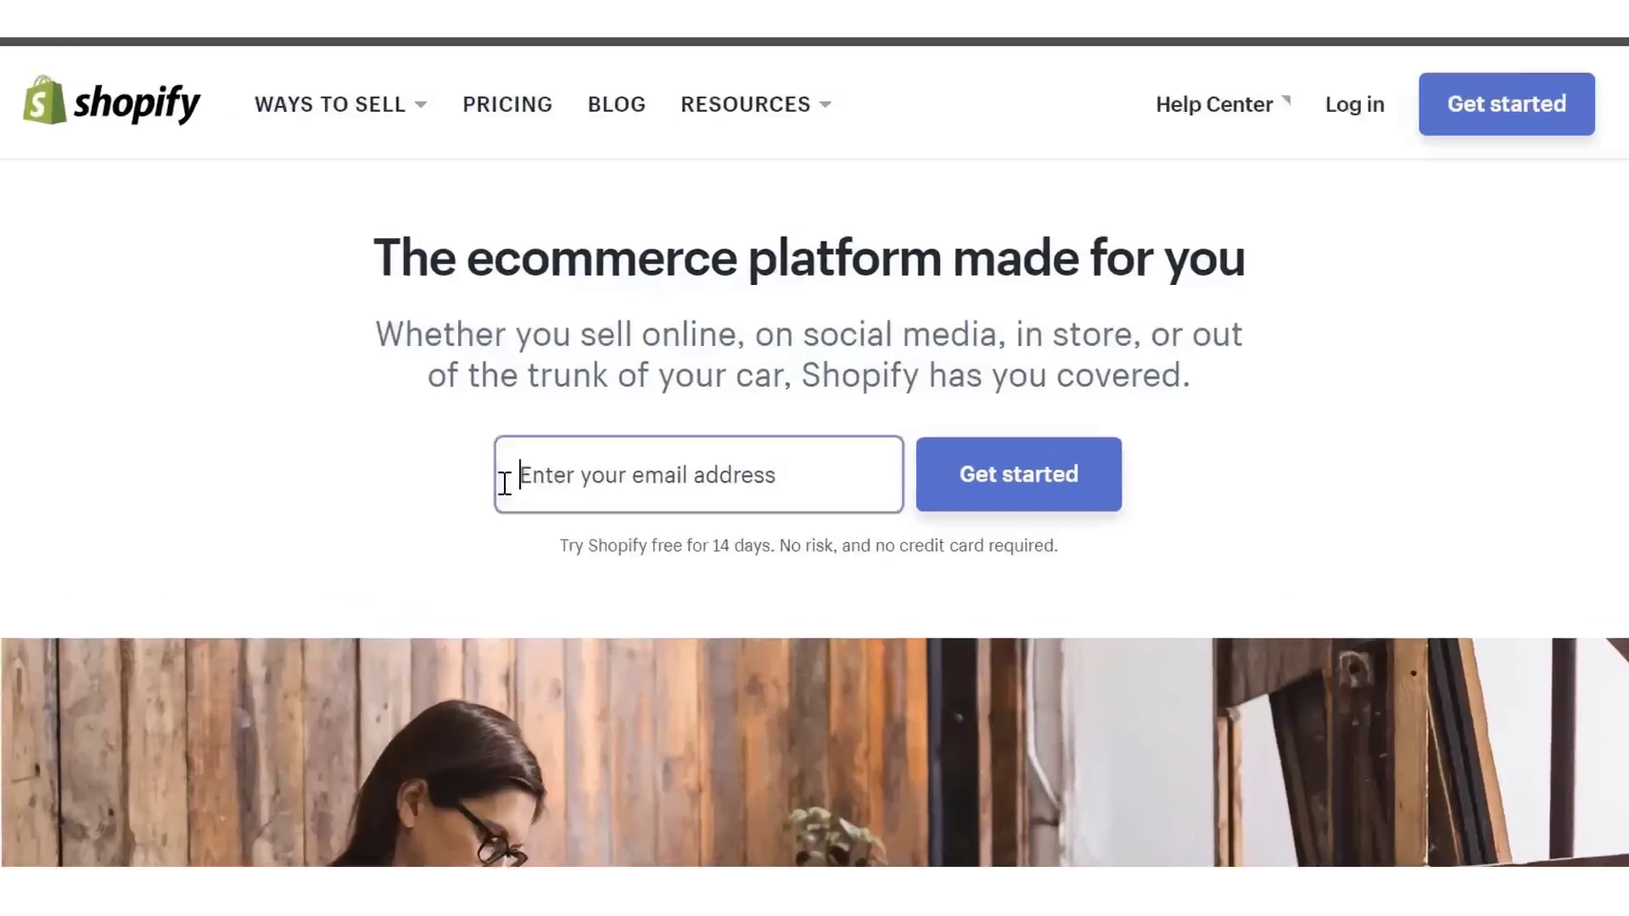
# - Start the free trial sign-up with the store's email address
pyautogui.click(531, 466)
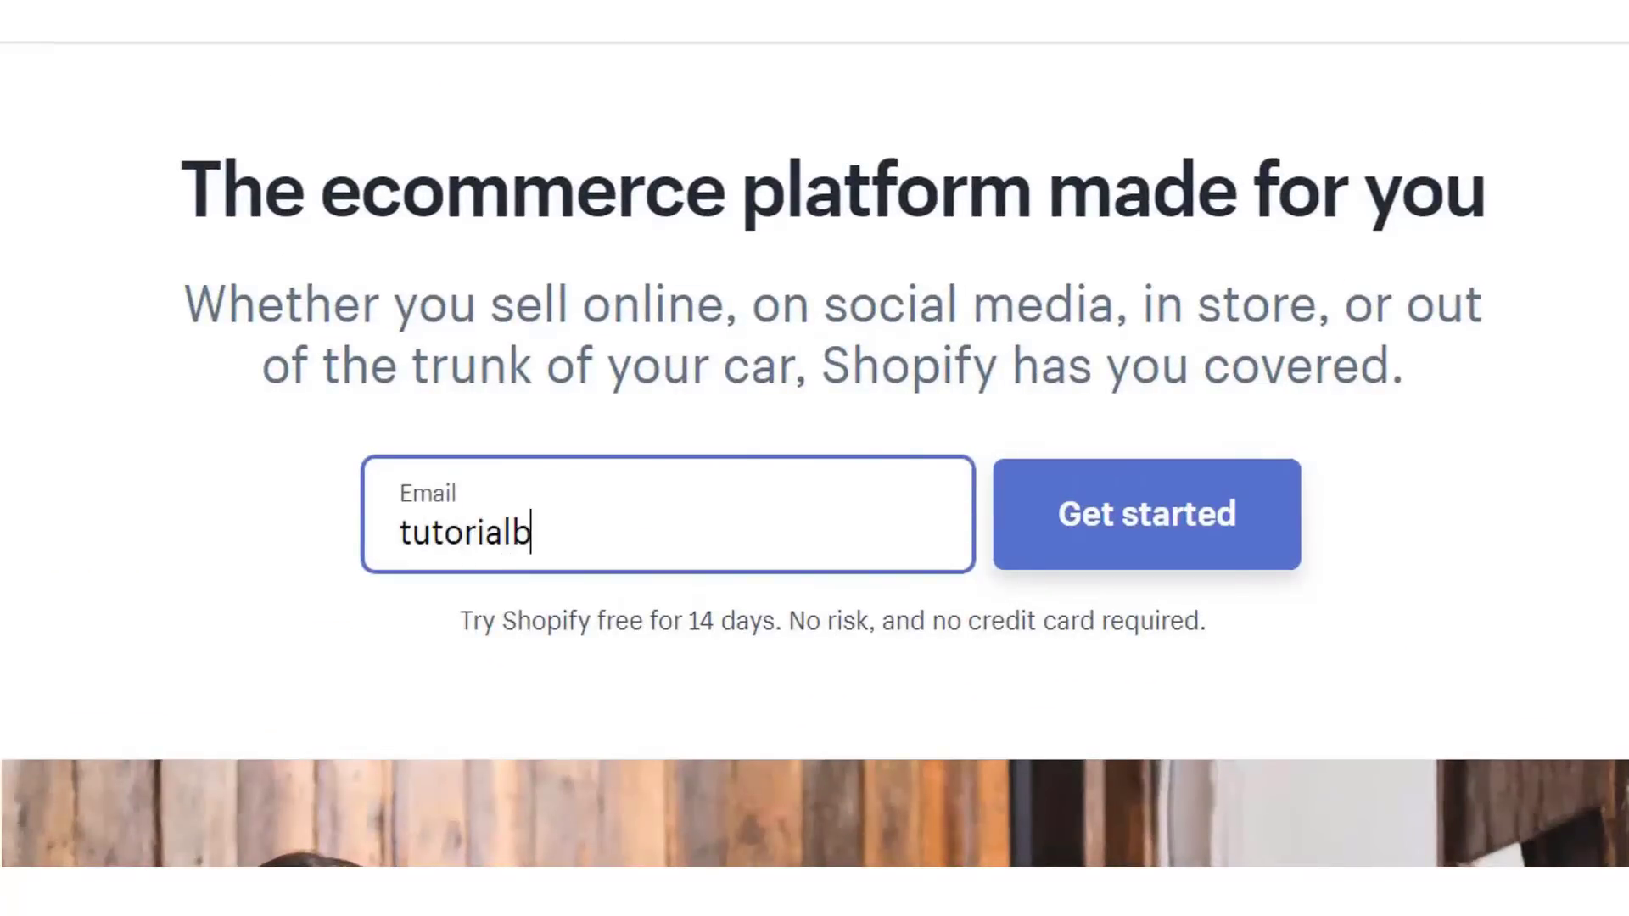
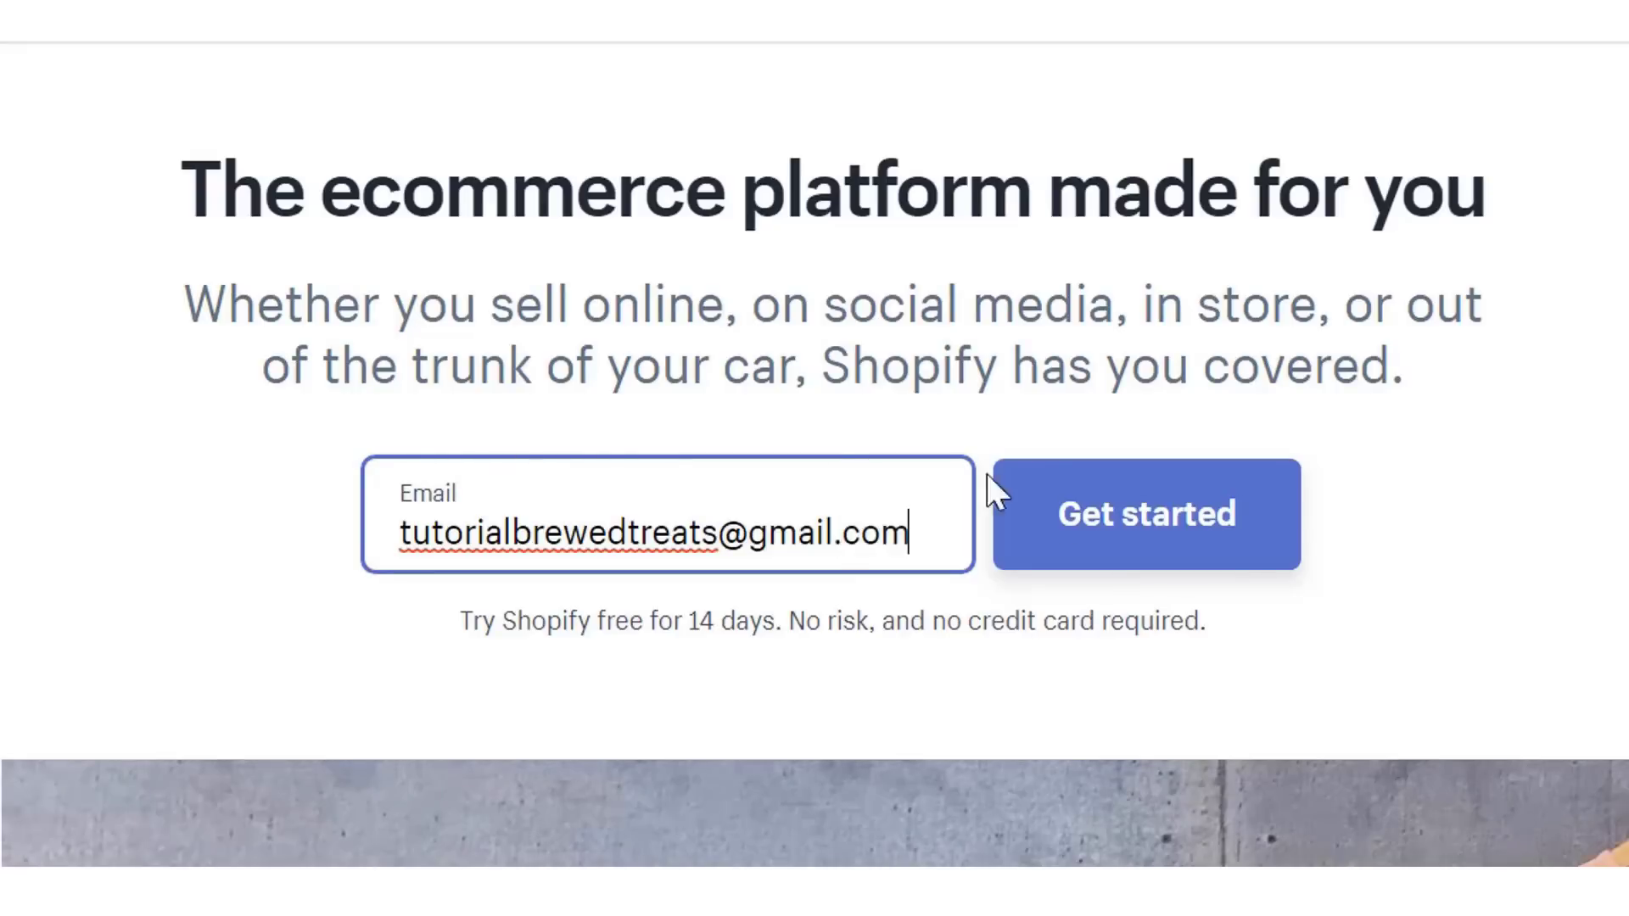
pyautogui.click(1080, 520)
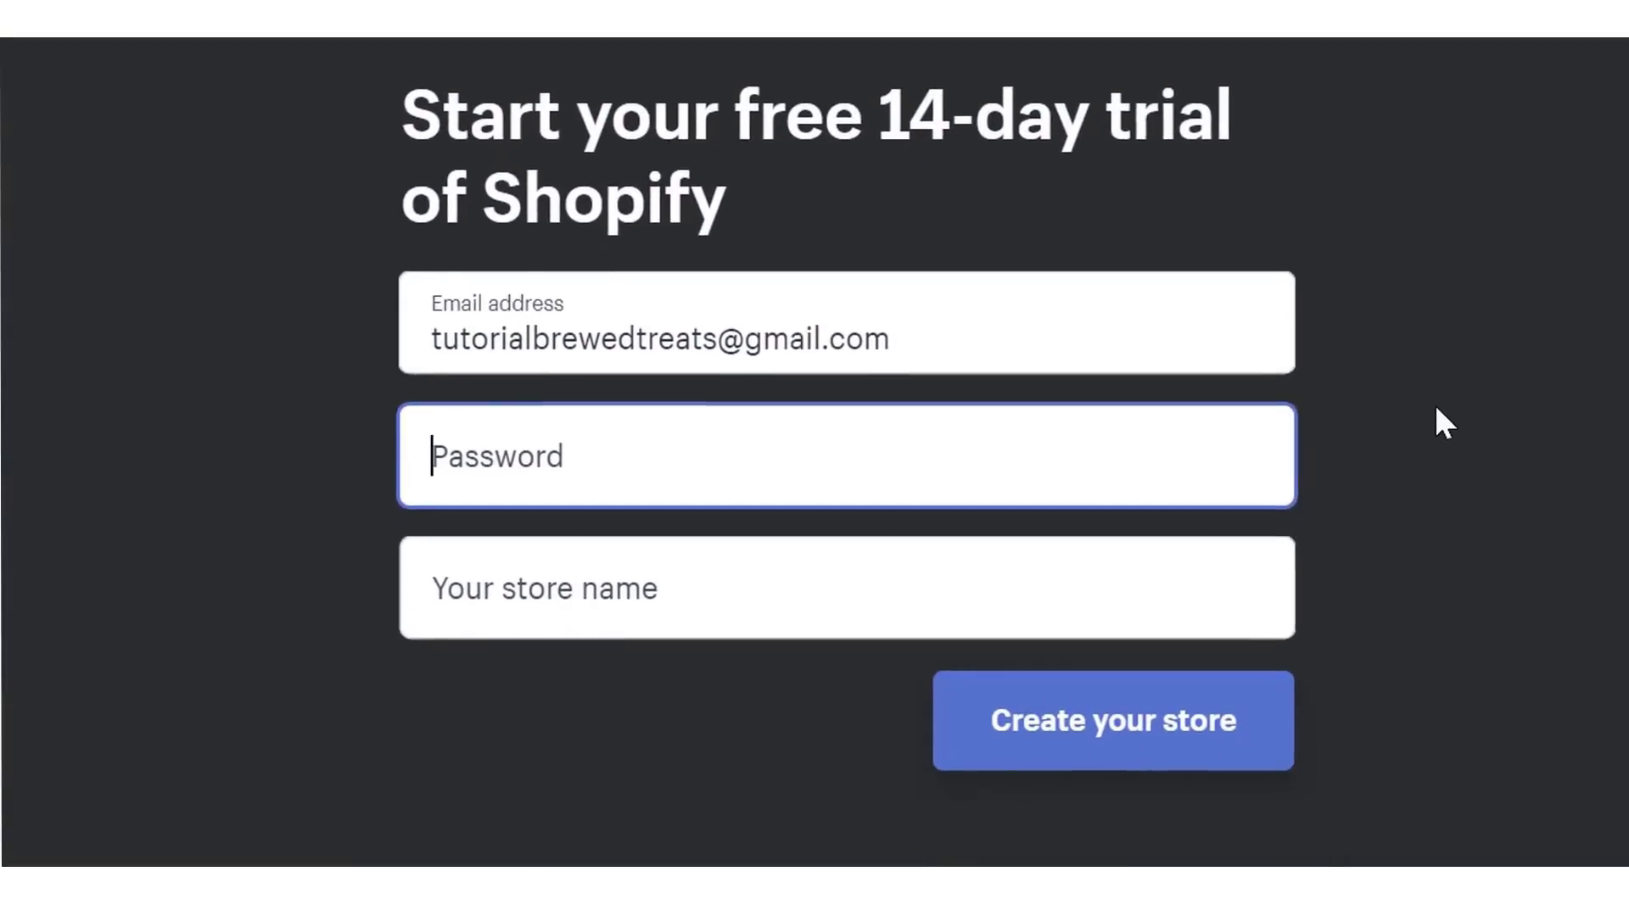
# - Set the account password and store name 'Tutorial Brewed Treats', then create the store
pyautogui.write('•••••••••••••')
pyautogui.press('Tab')
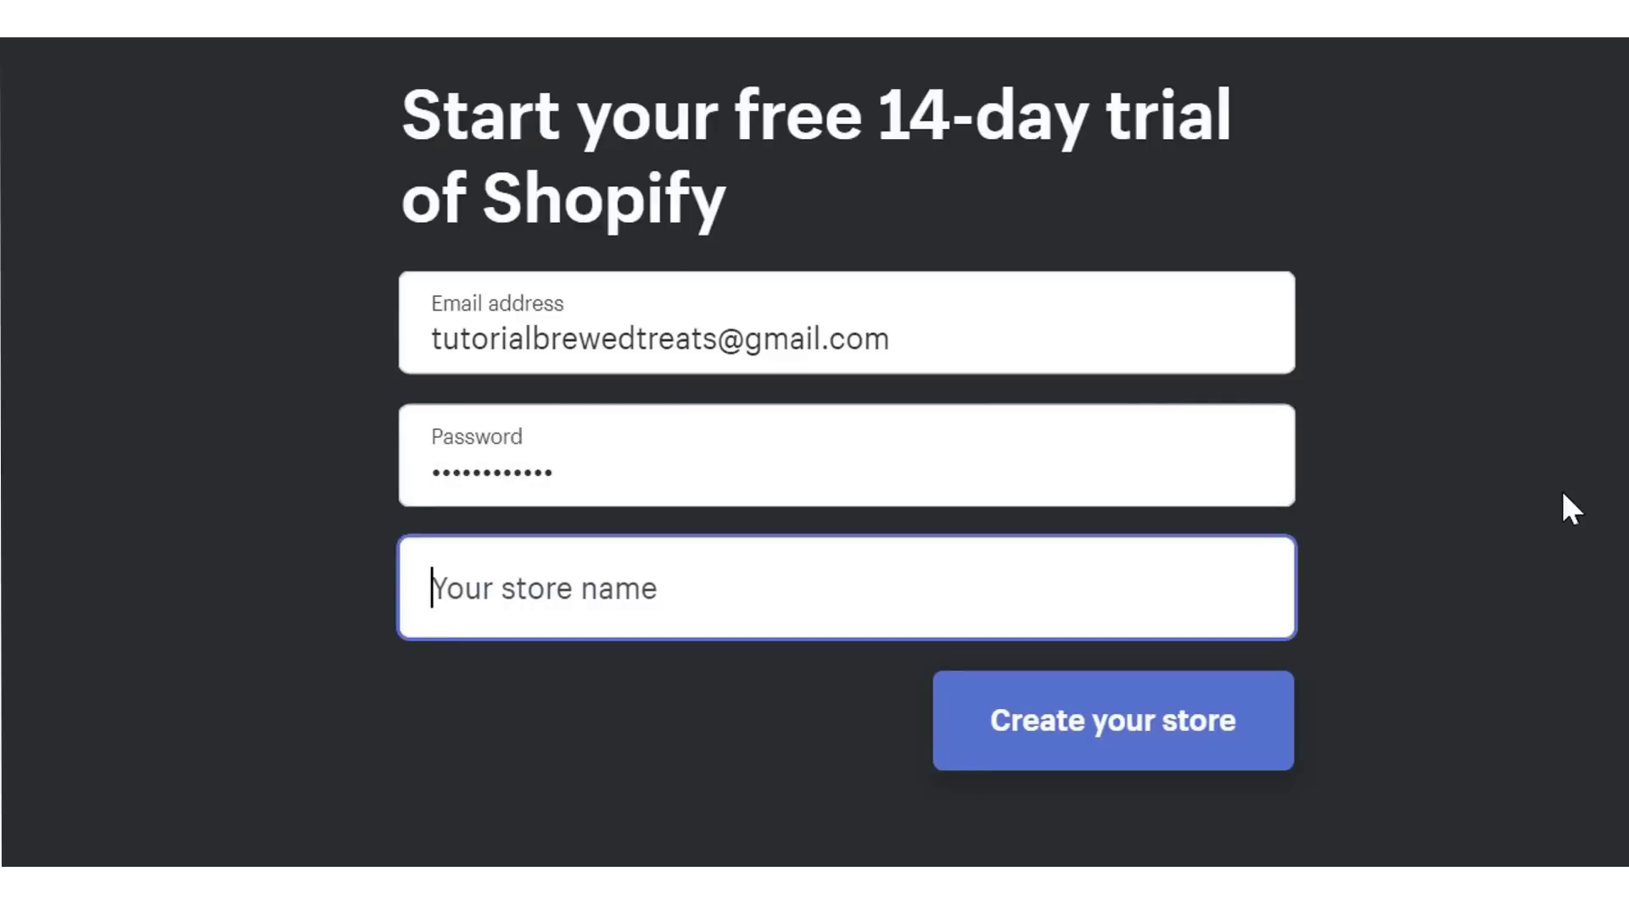
pyautogui.write('Tutorial B')
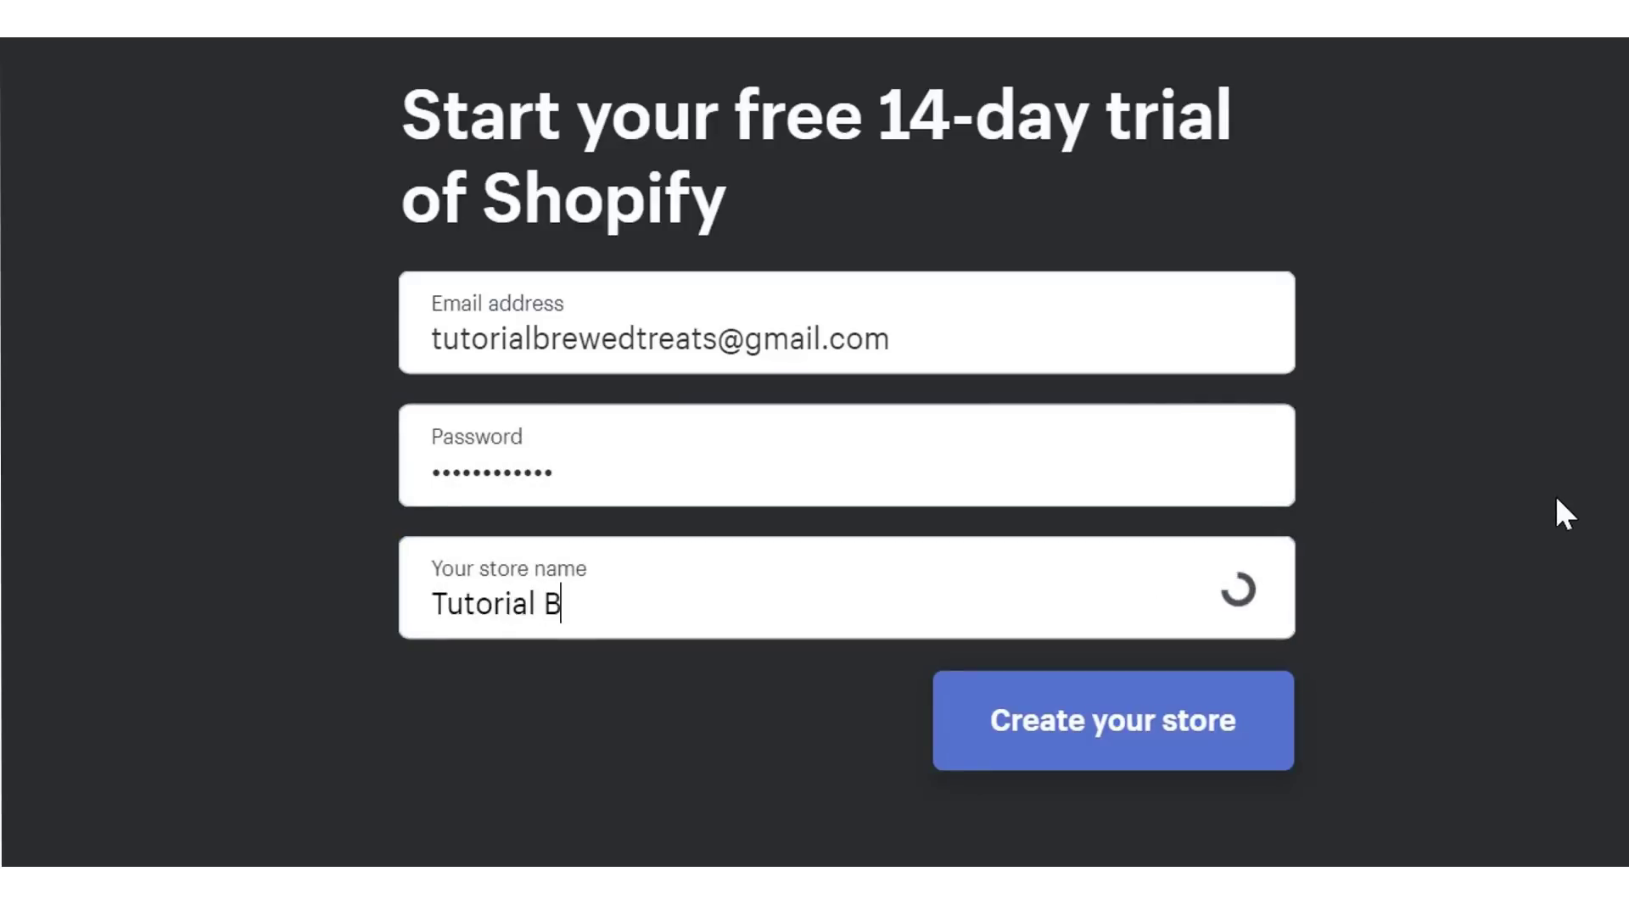
pyautogui.write('rewed Treats')
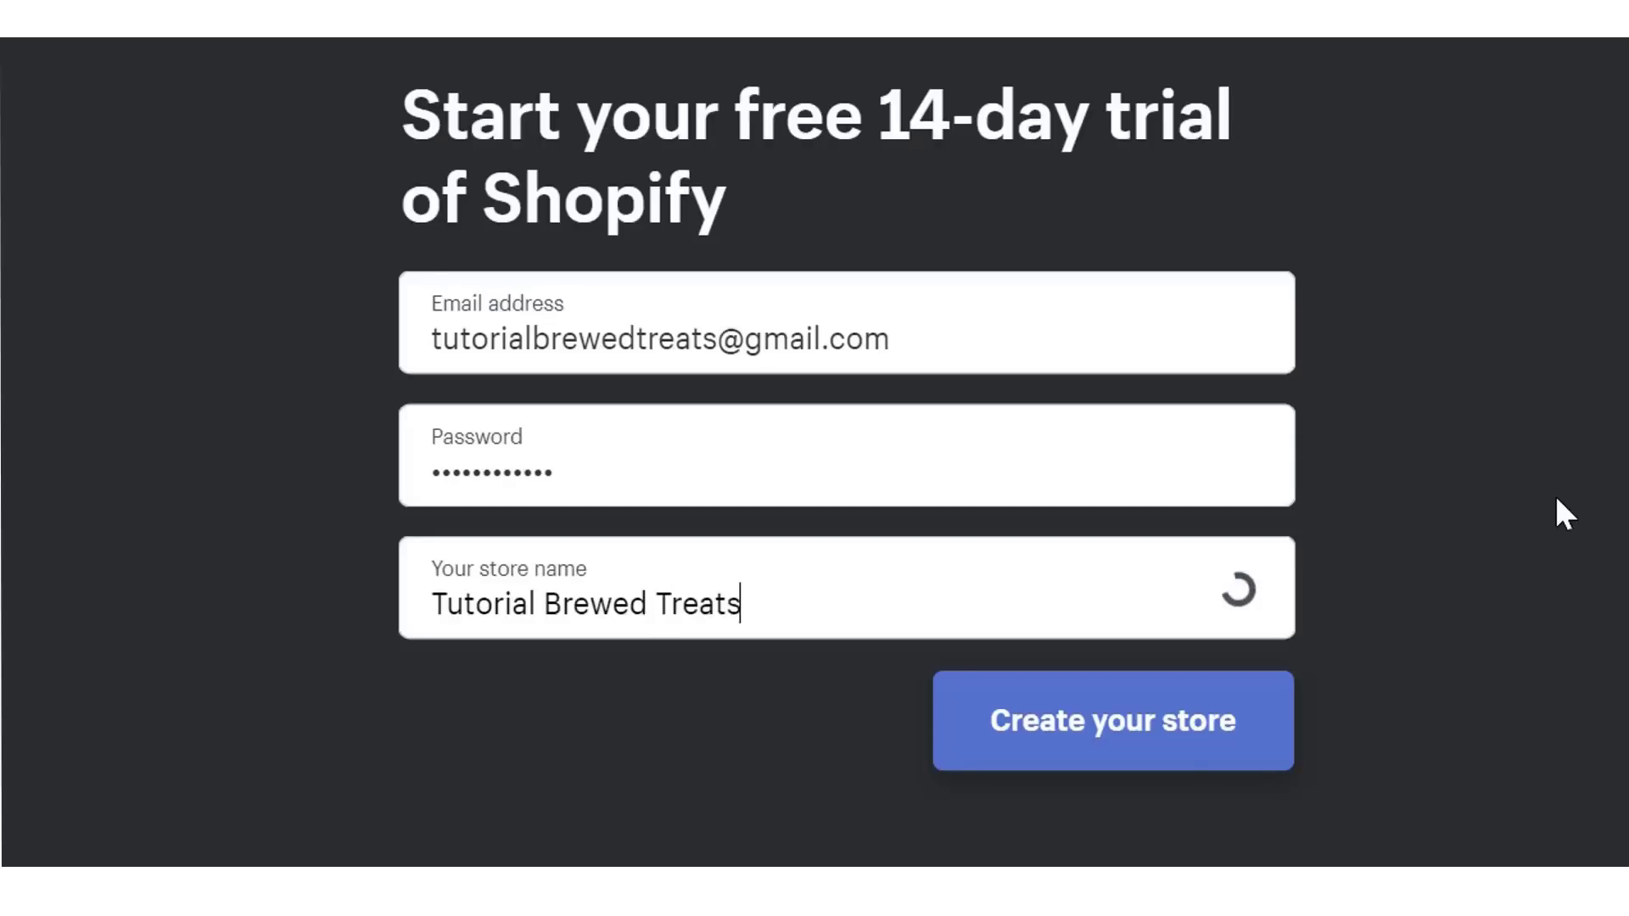
pyautogui.click(1229, 711)
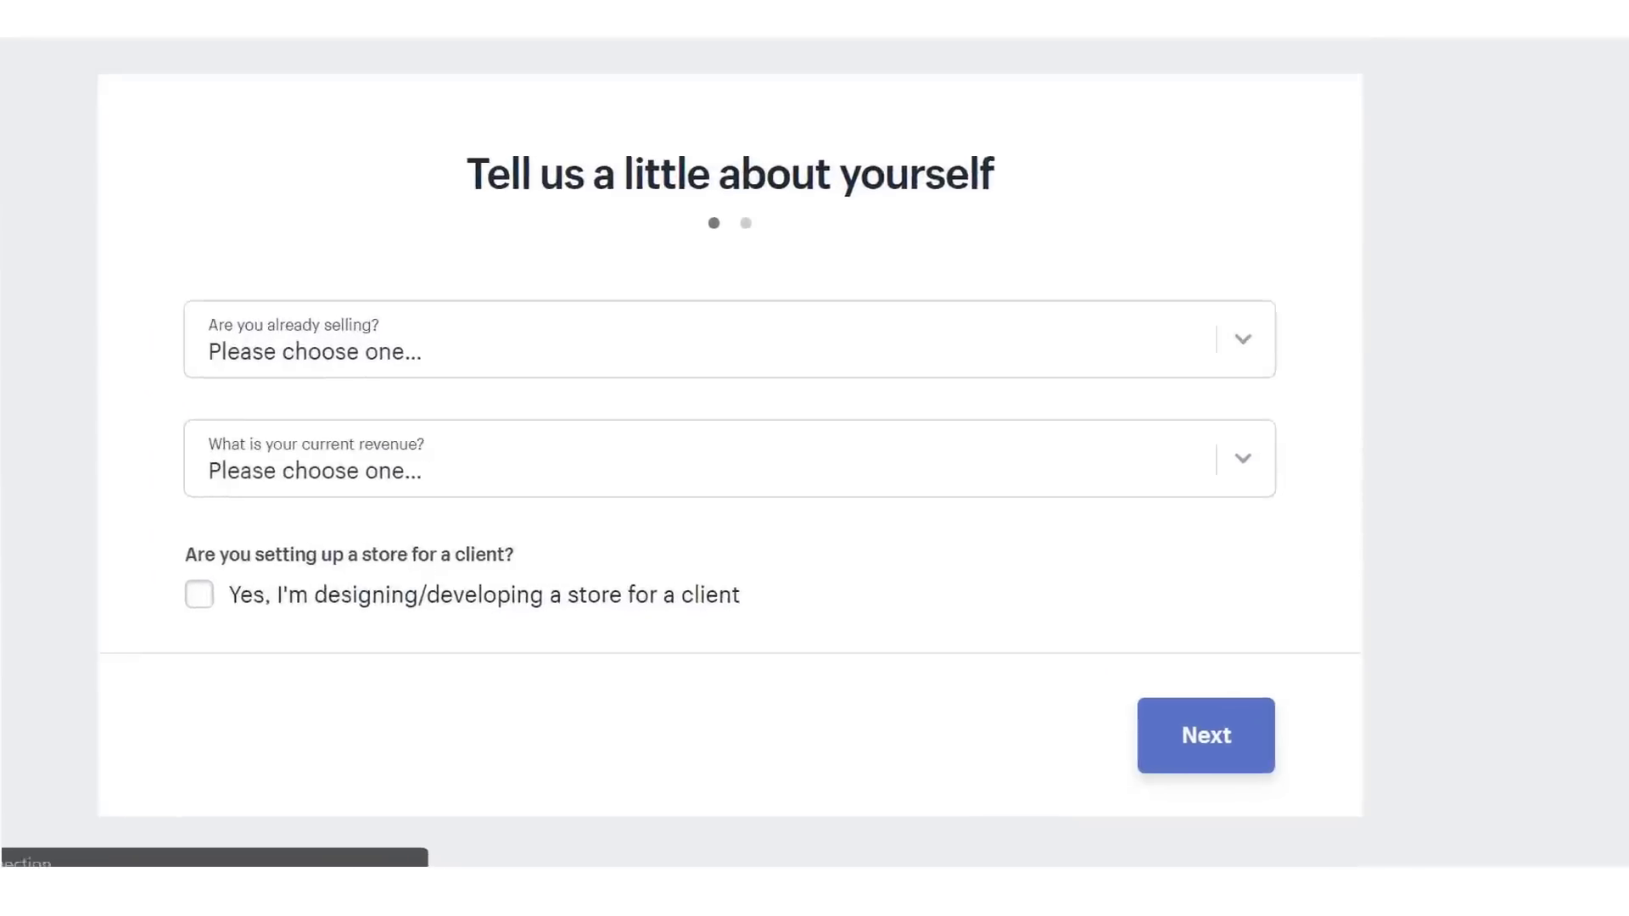
# - Enter the owner's first name, last name and street address on the business address form
pyautogui.click(1094, 735)
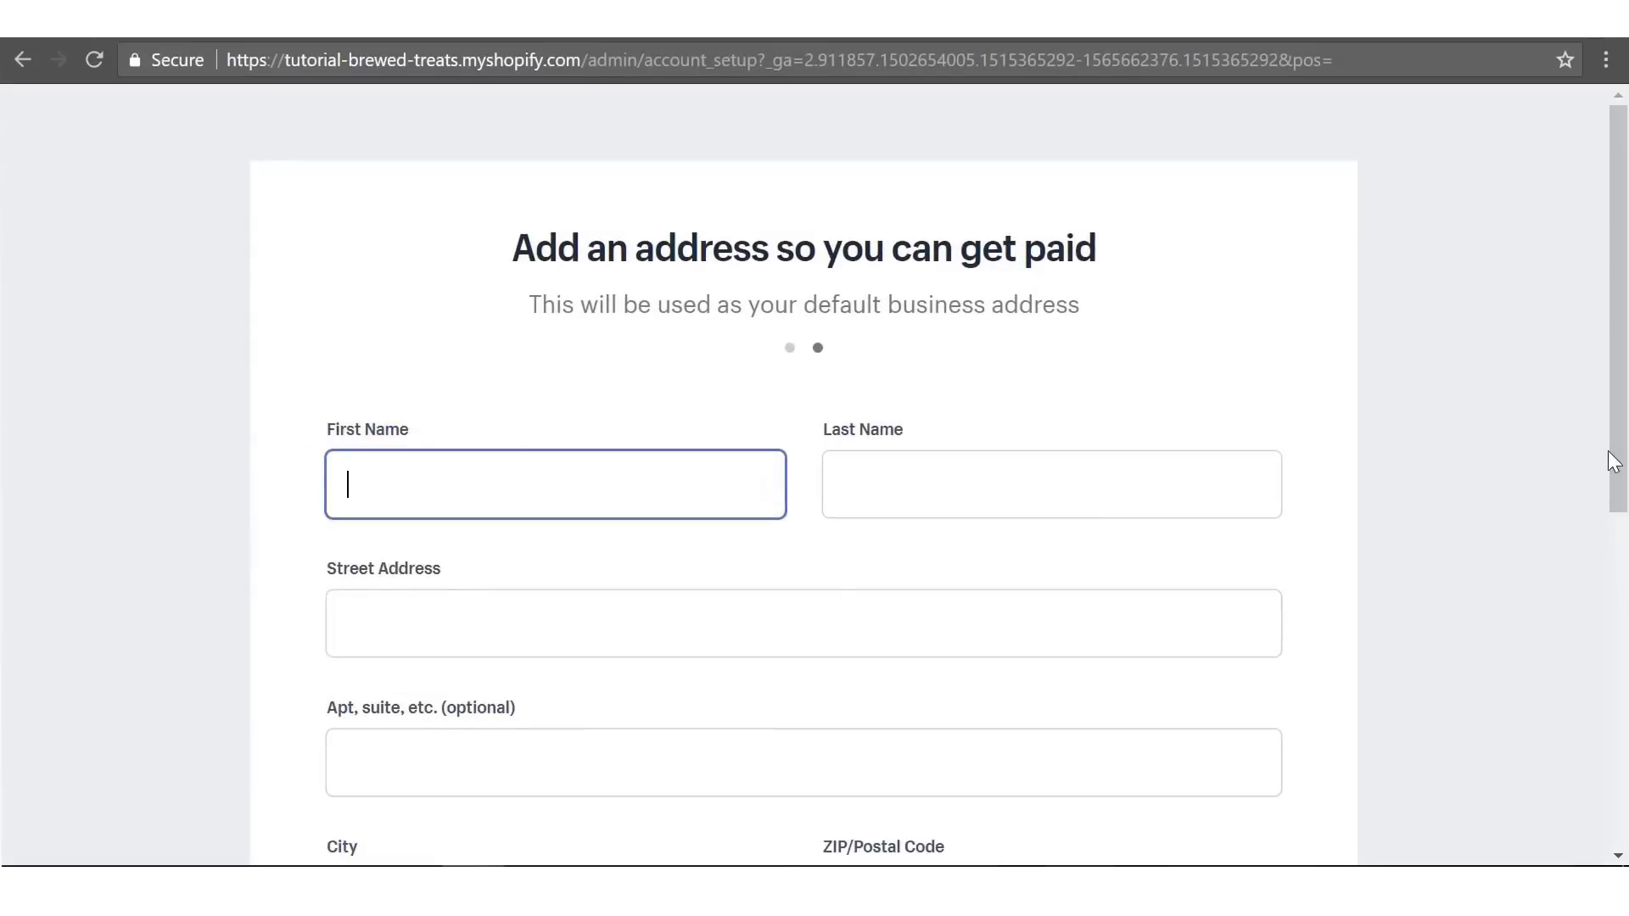
pyautogui.moveTo(1612, 463); pyautogui.dragTo(1419, 500)
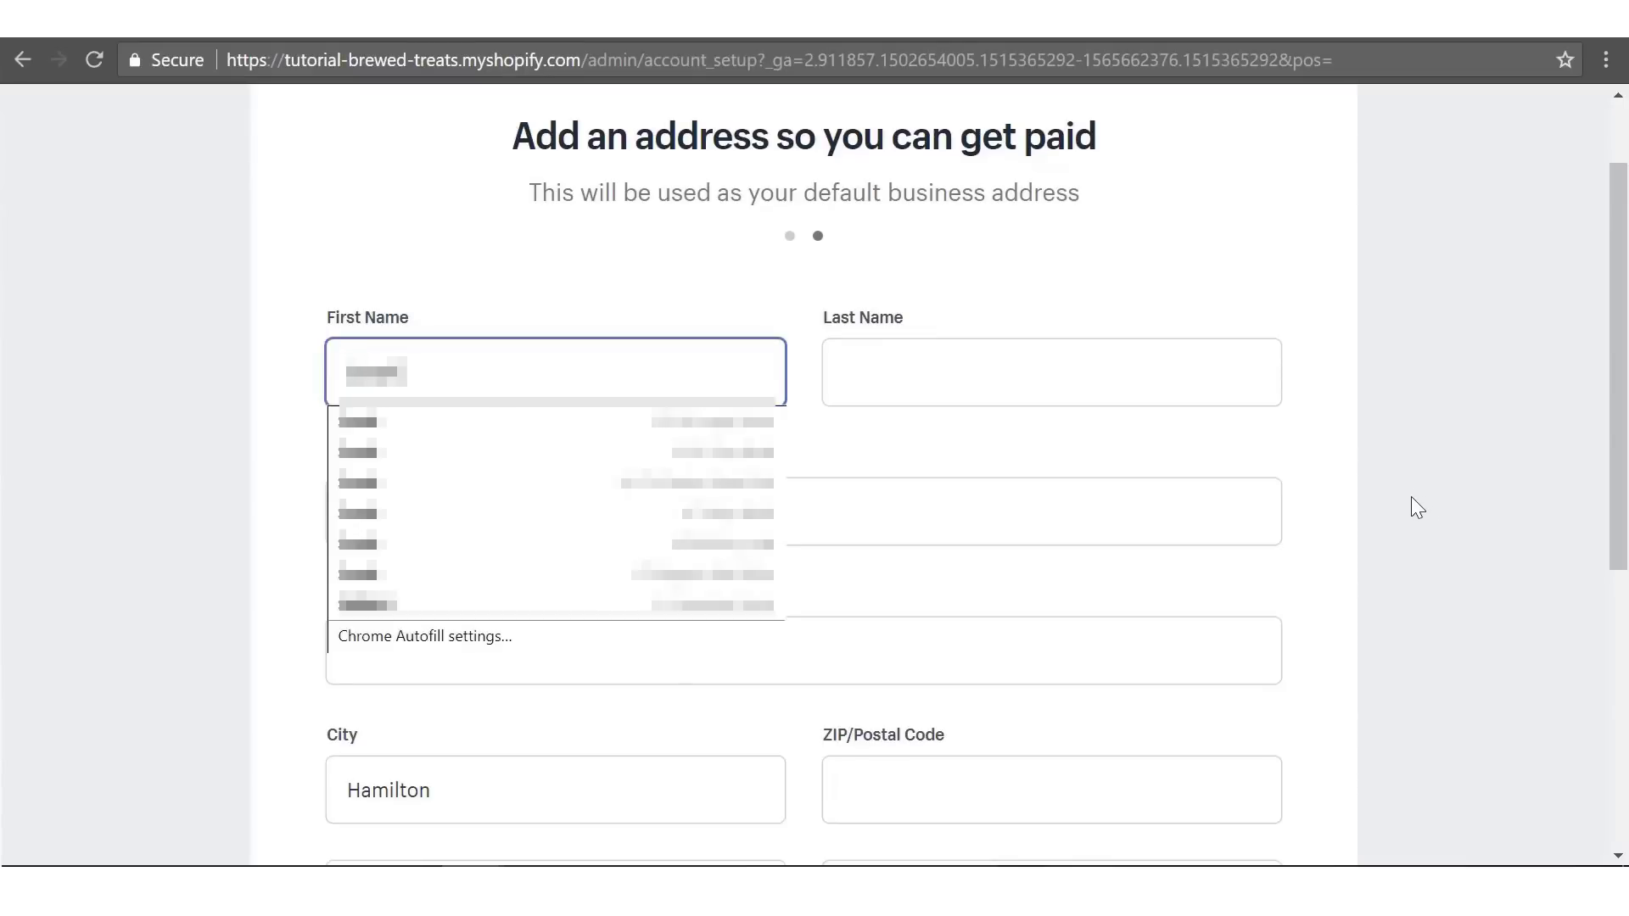
pyautogui.press('Tab')
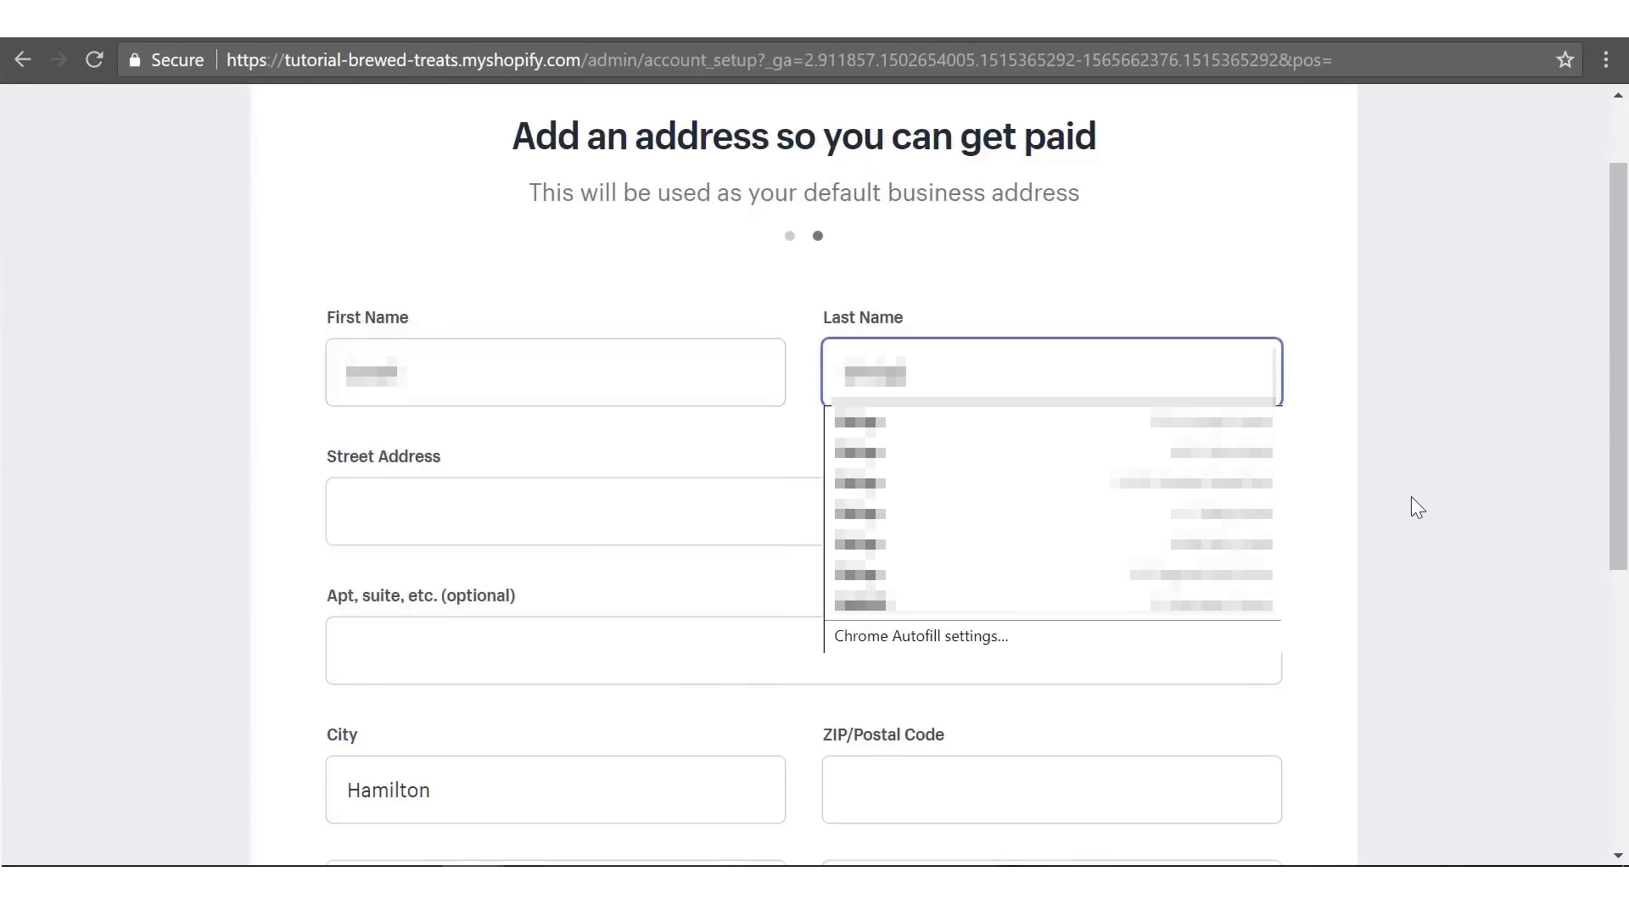
pyautogui.press('Tab')
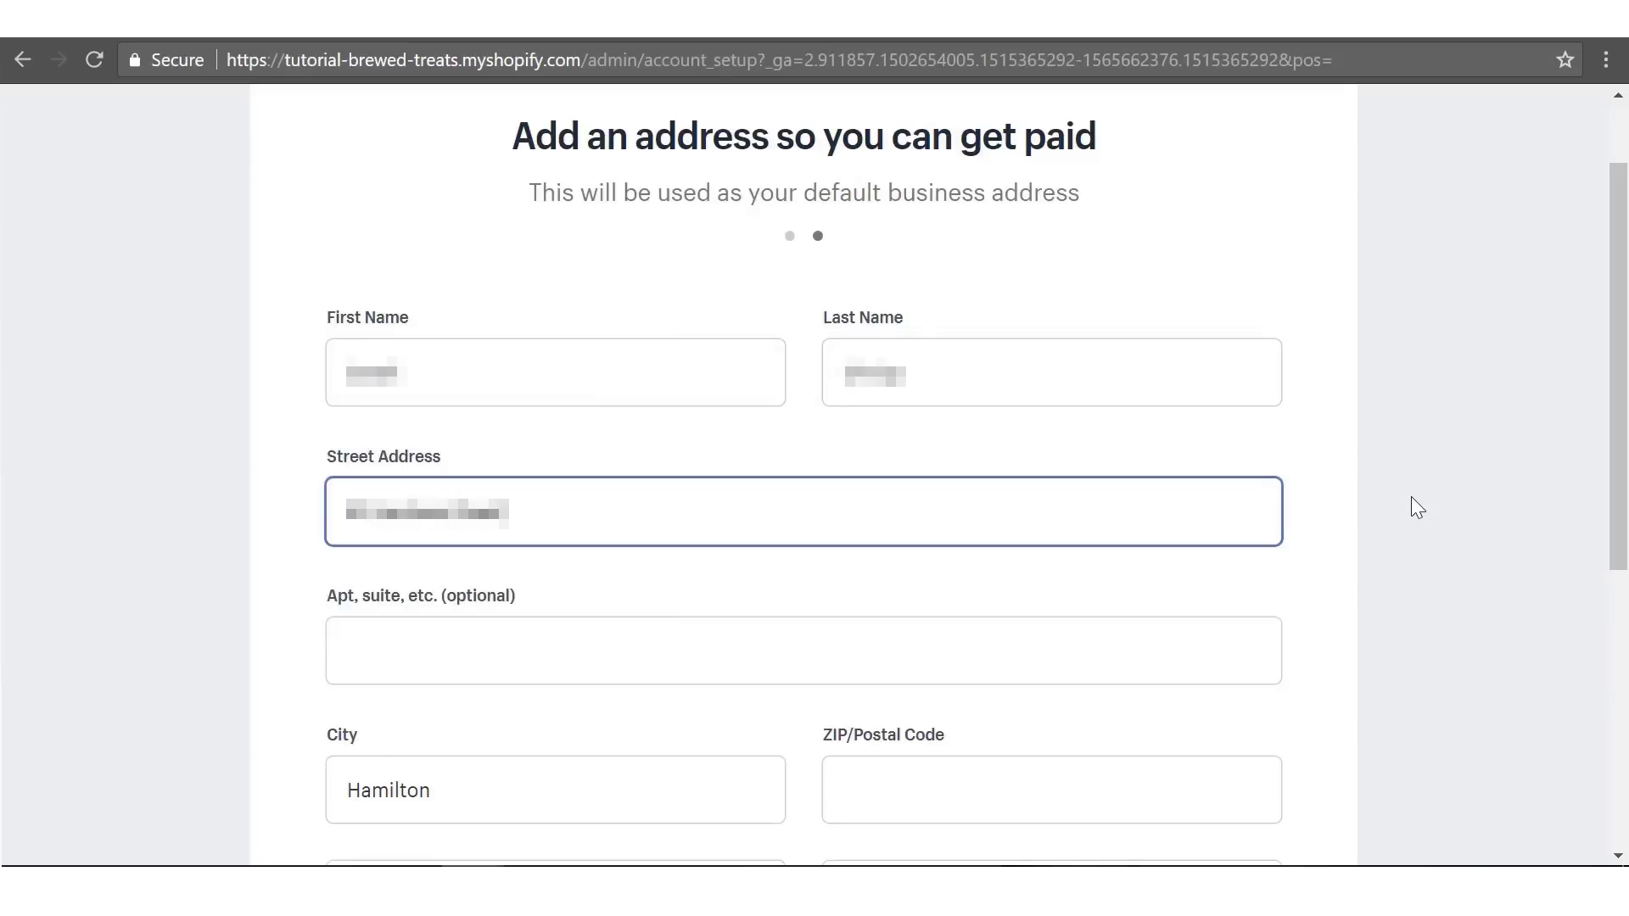
# - Replace the prefilled city with the business city and enter the postcode
pyautogui.click(1412, 498)
pyautogui.moveTo(1622, 361); pyautogui.dragTo(1598, 598)
pyautogui.click(657, 363)
pyautogui.hotkey('ctrl', 'a')
pyautogui.write('...')
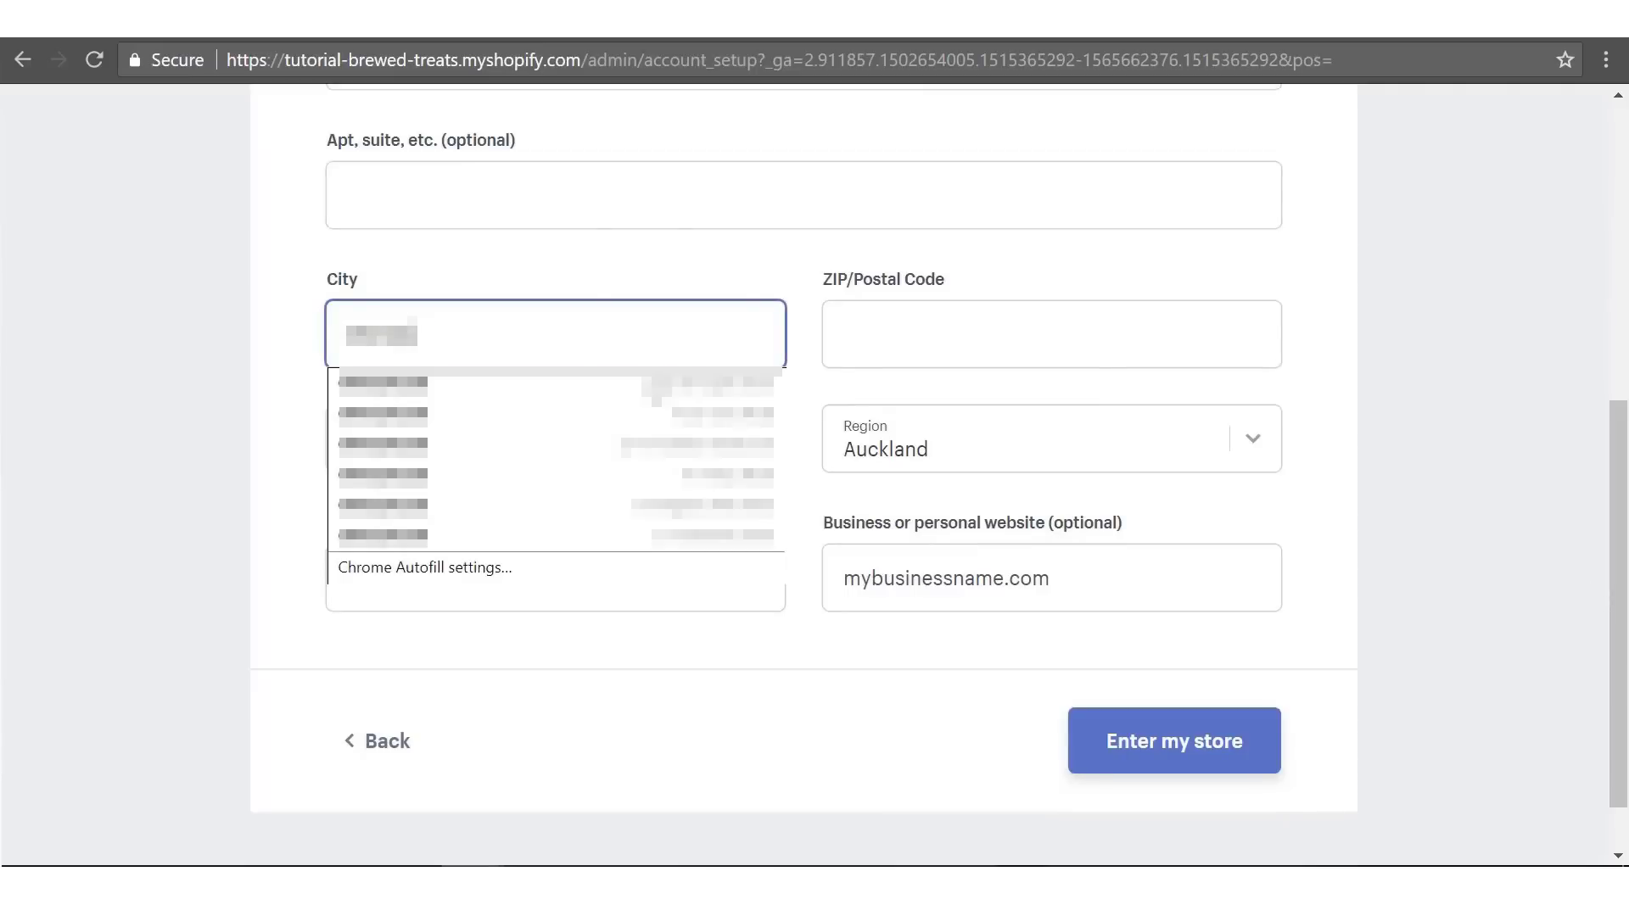
pyautogui.press('Tab')
pyautogui.write('...')
pyautogui.press('Tab')
pyautogui.press('Tab')
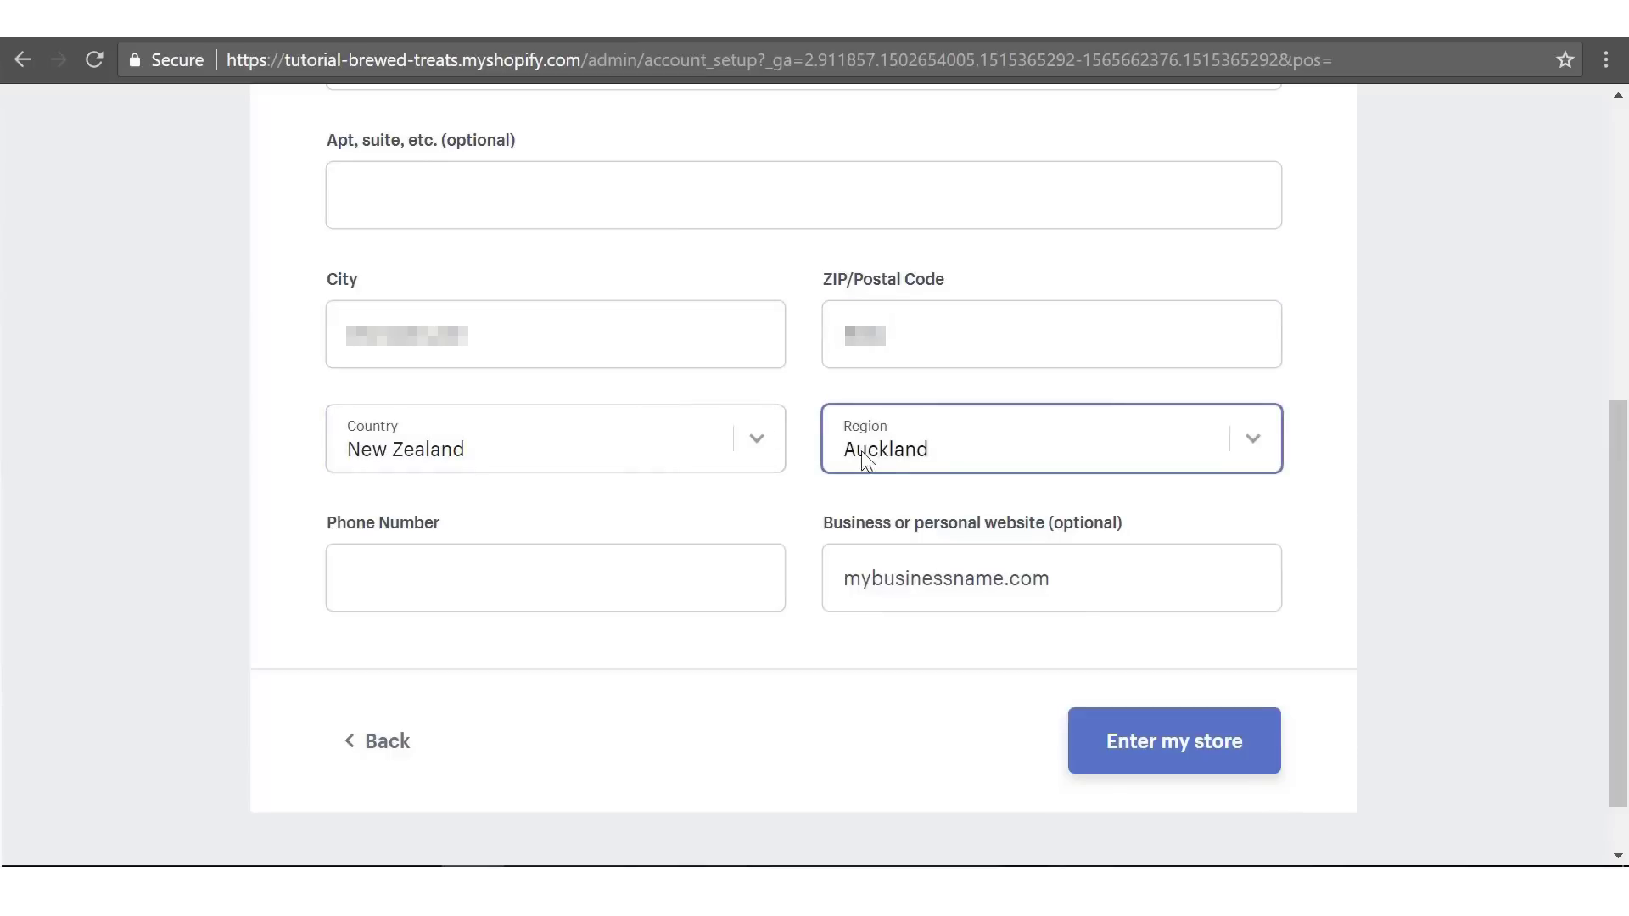
# - Choose the New Zealand business region, enter the phone number, and submit to enter the store
pyautogui.click(865, 458)
pyautogui.scroll(-1, 934, 212)
pyautogui.click(893, 55)
pyautogui.click(273, 521)
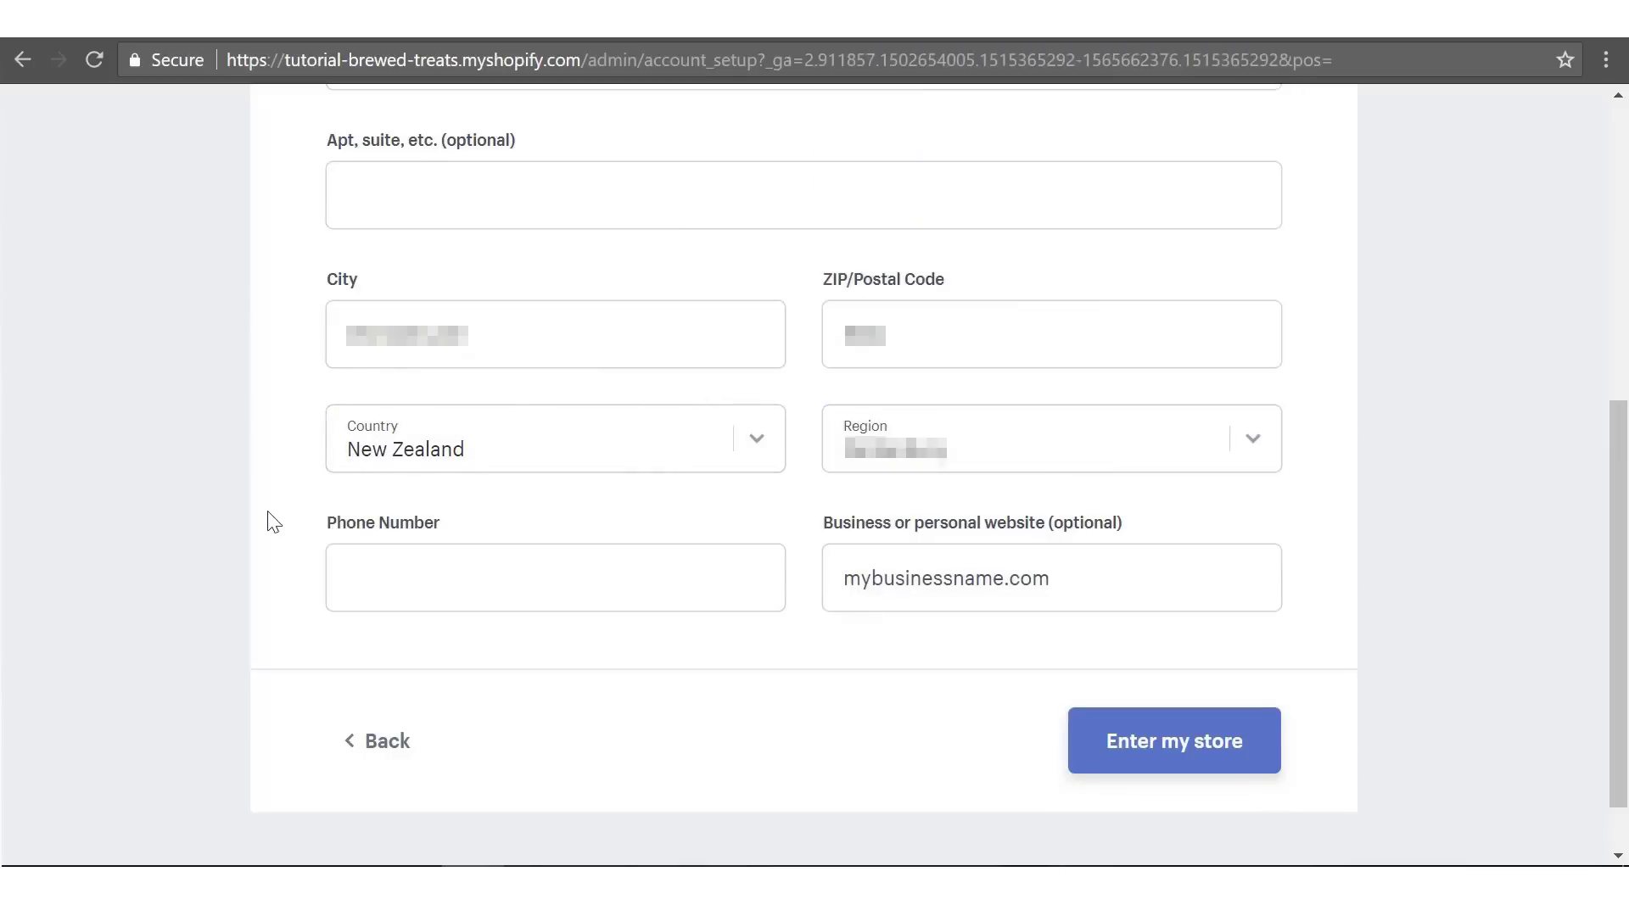
pyautogui.write('****')
pyautogui.click(273, 569)
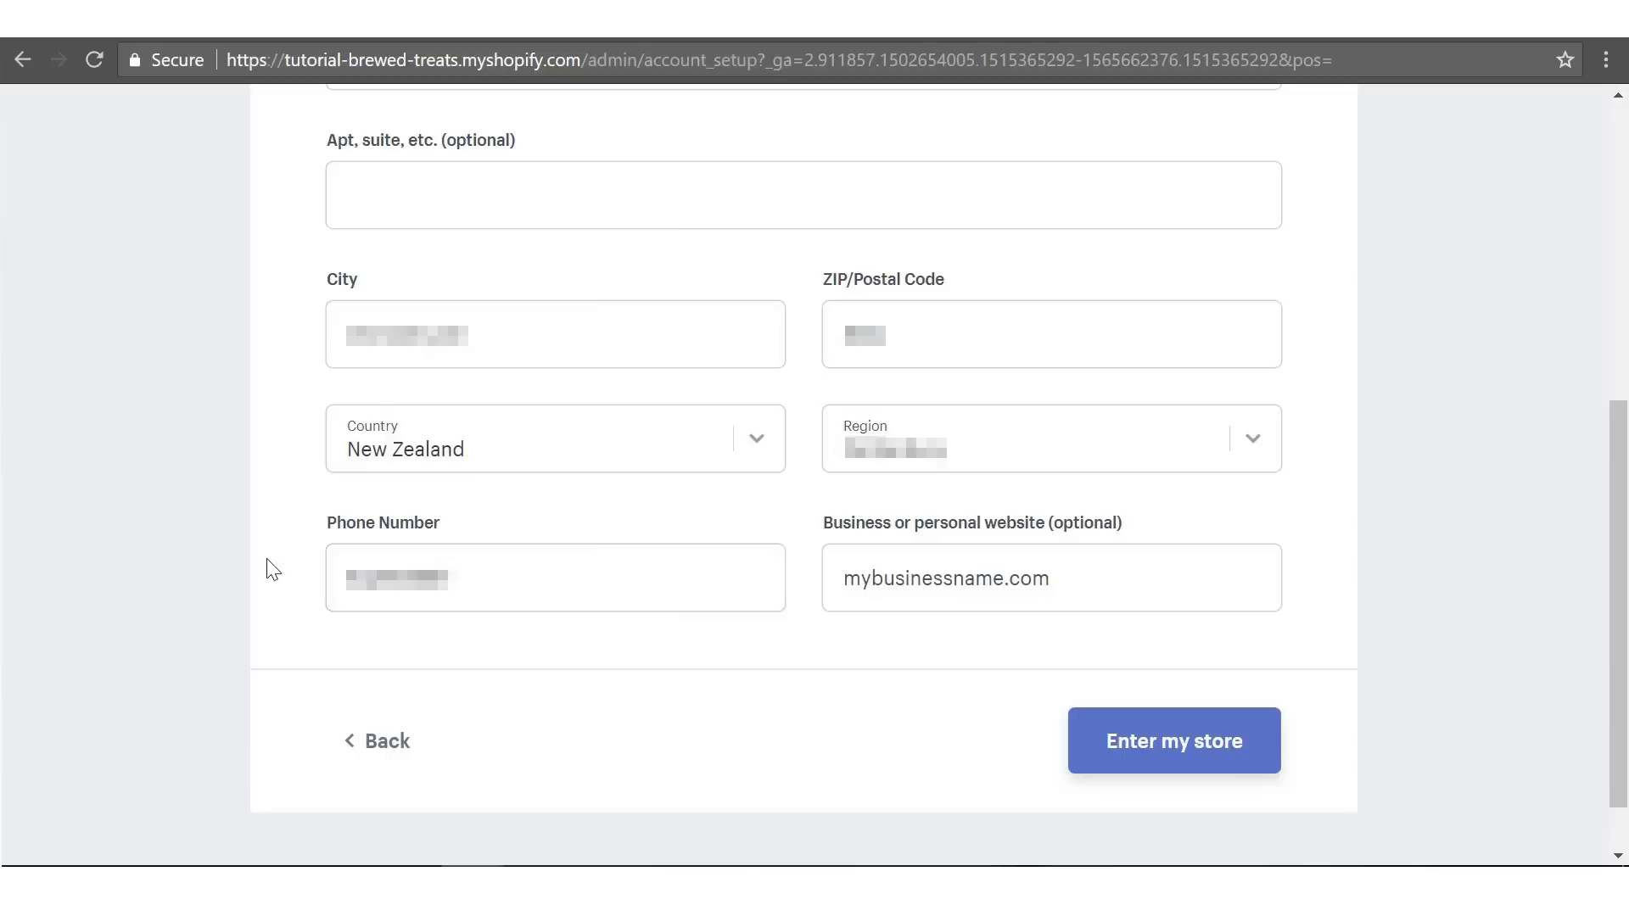
pyautogui.click(1196, 741)
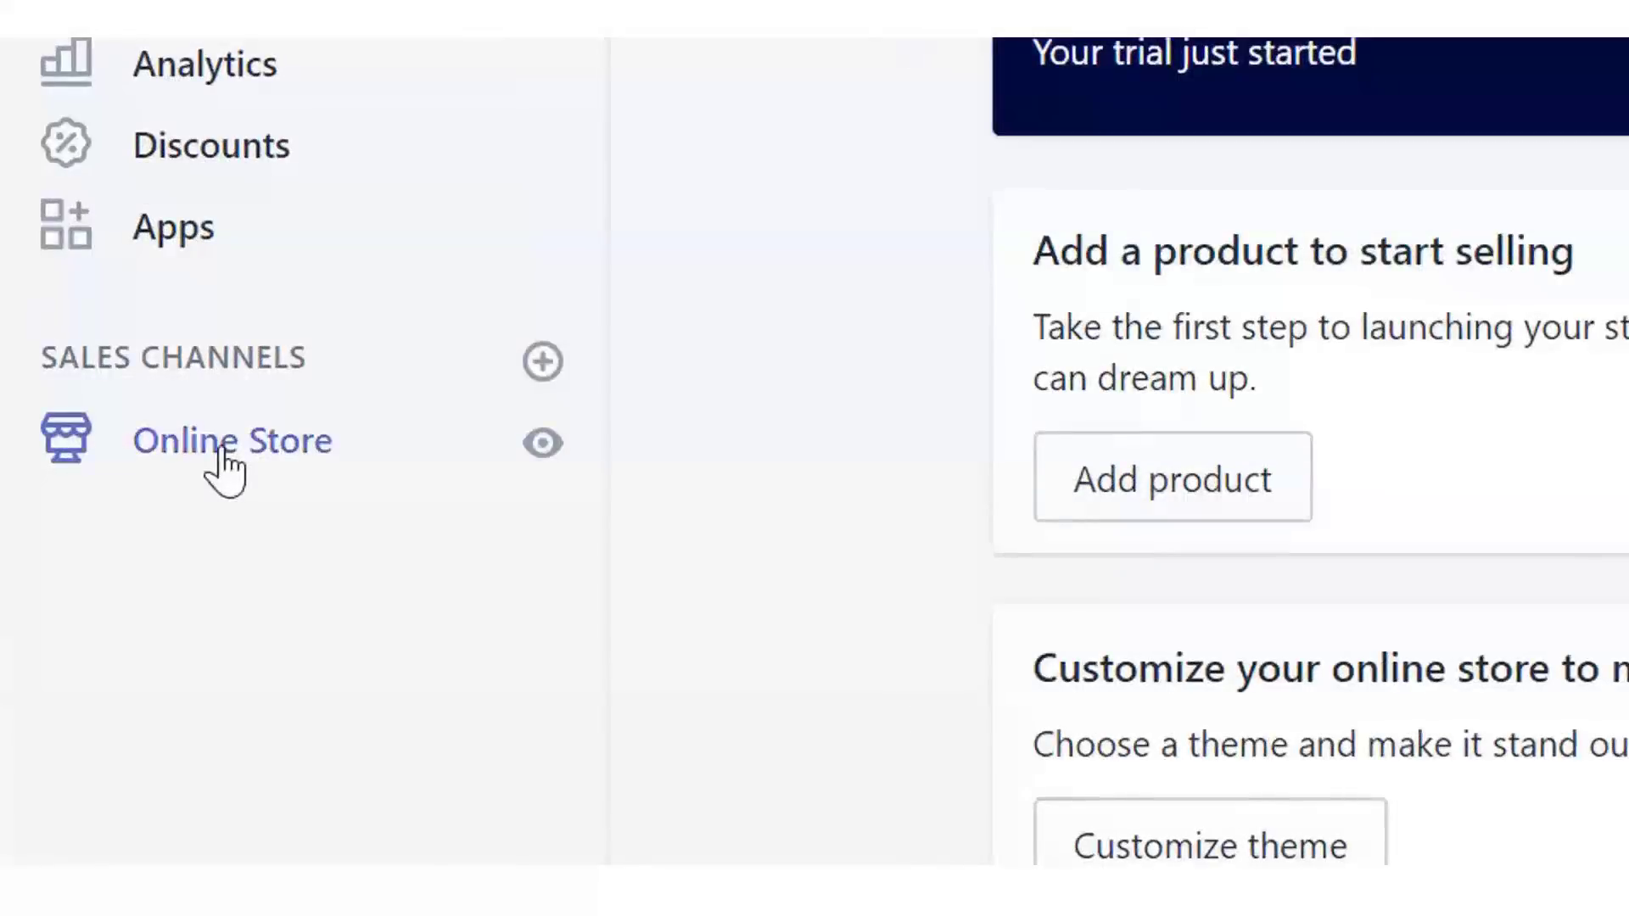
# - From the Themes page, browse the free themes and add Minimal to the theme library
pyautogui.click(225, 466)
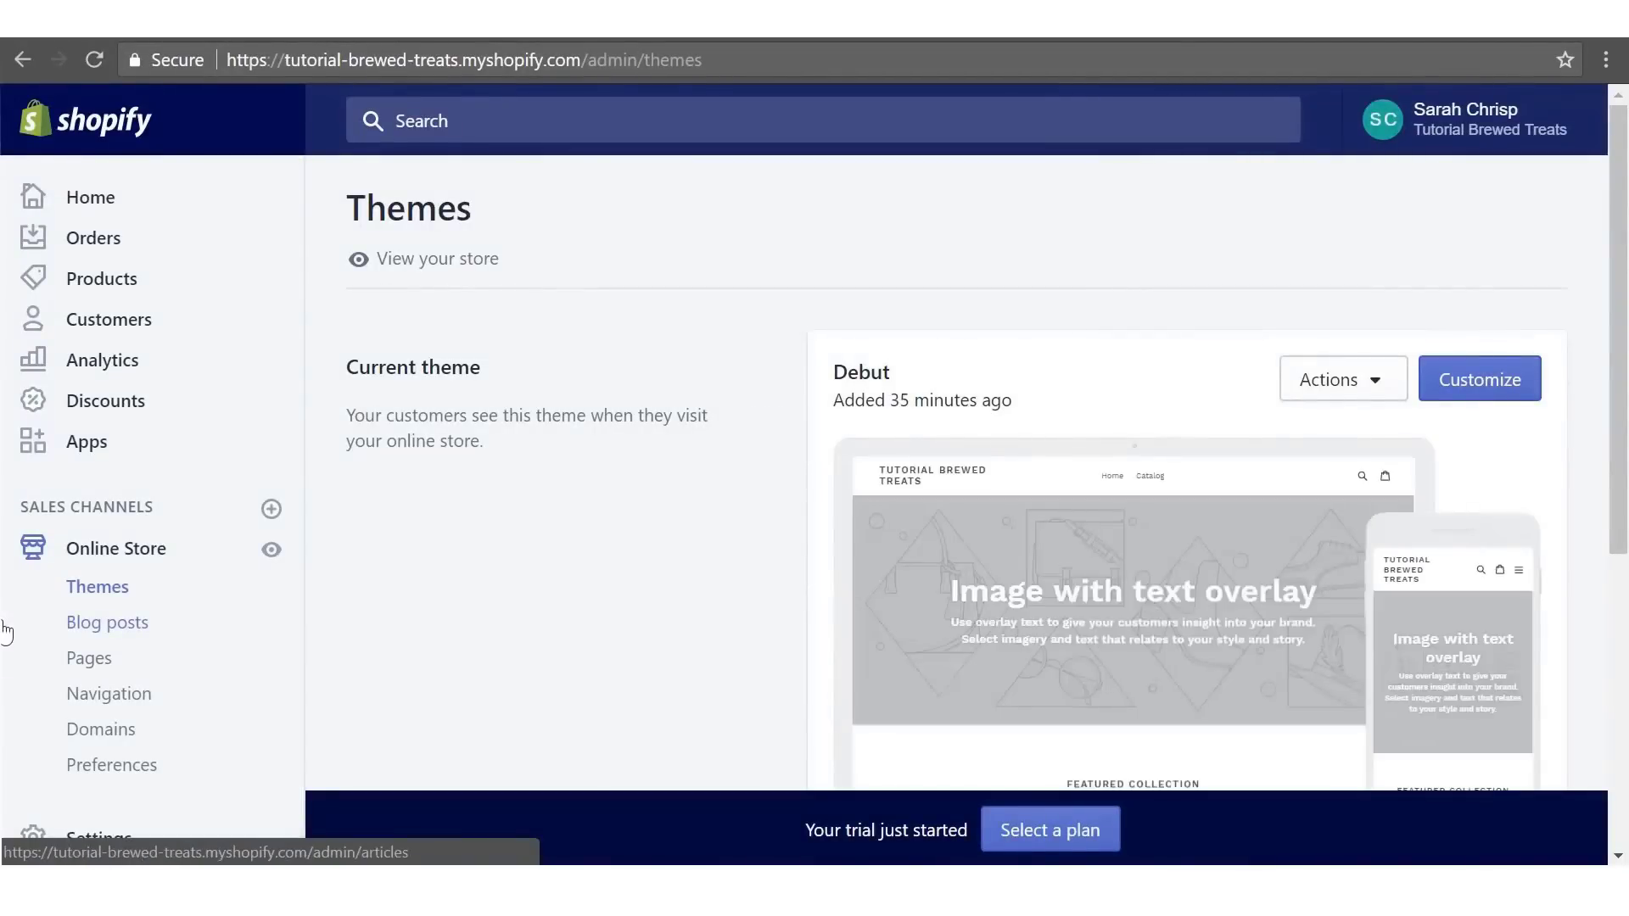
pyautogui.moveTo(1618, 353); pyautogui.dragTo(1610, 604)
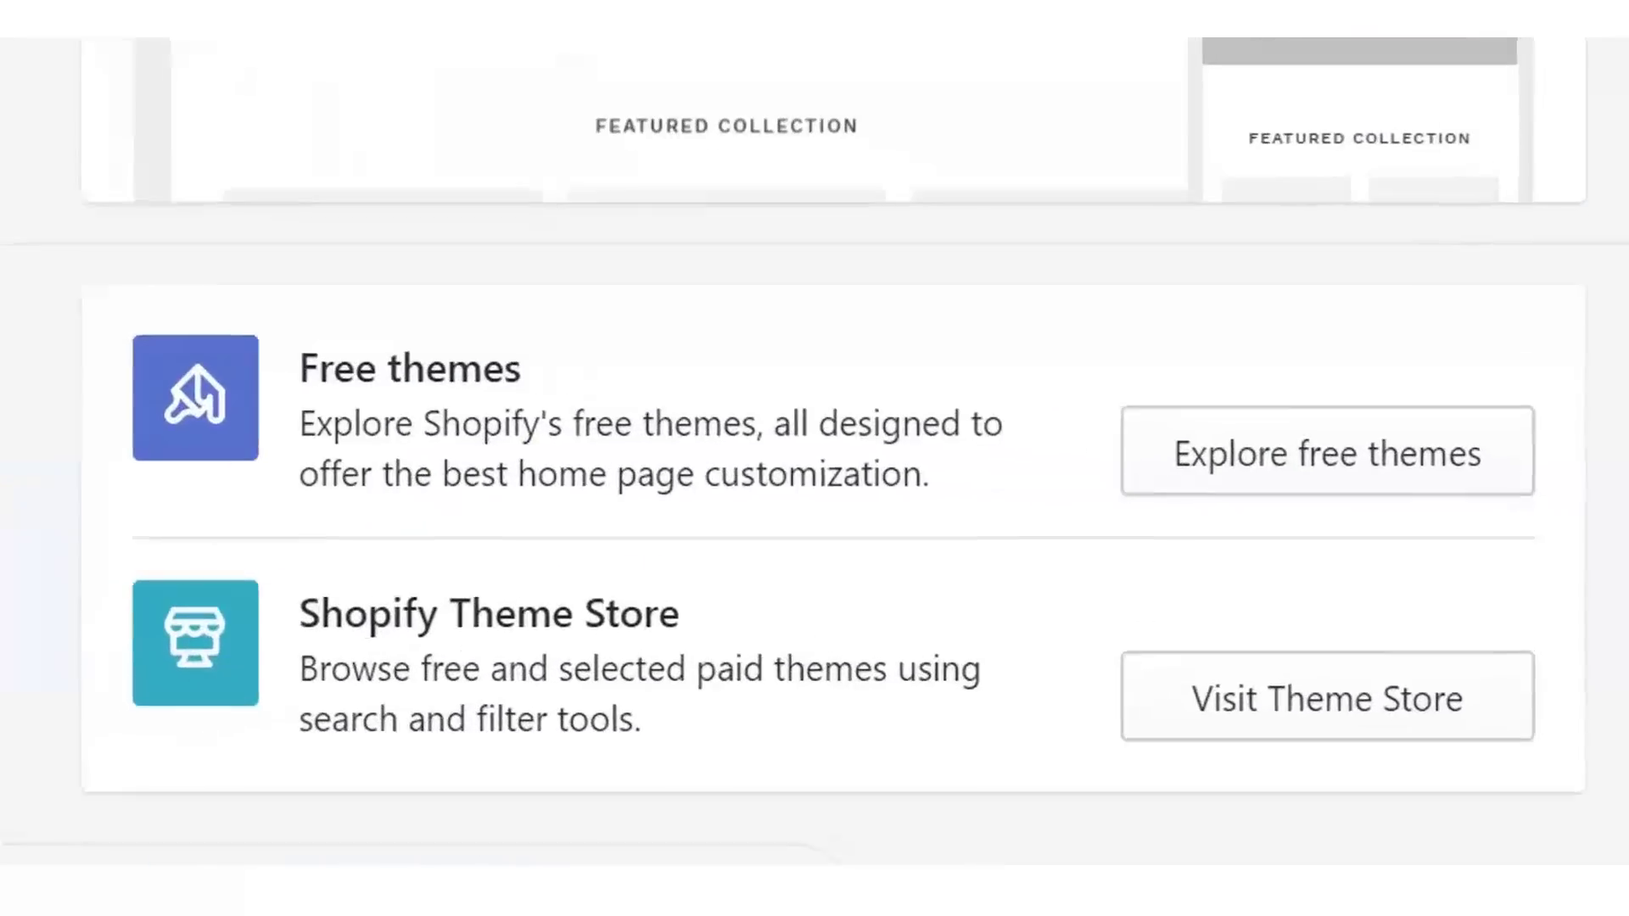
pyautogui.click(1356, 447)
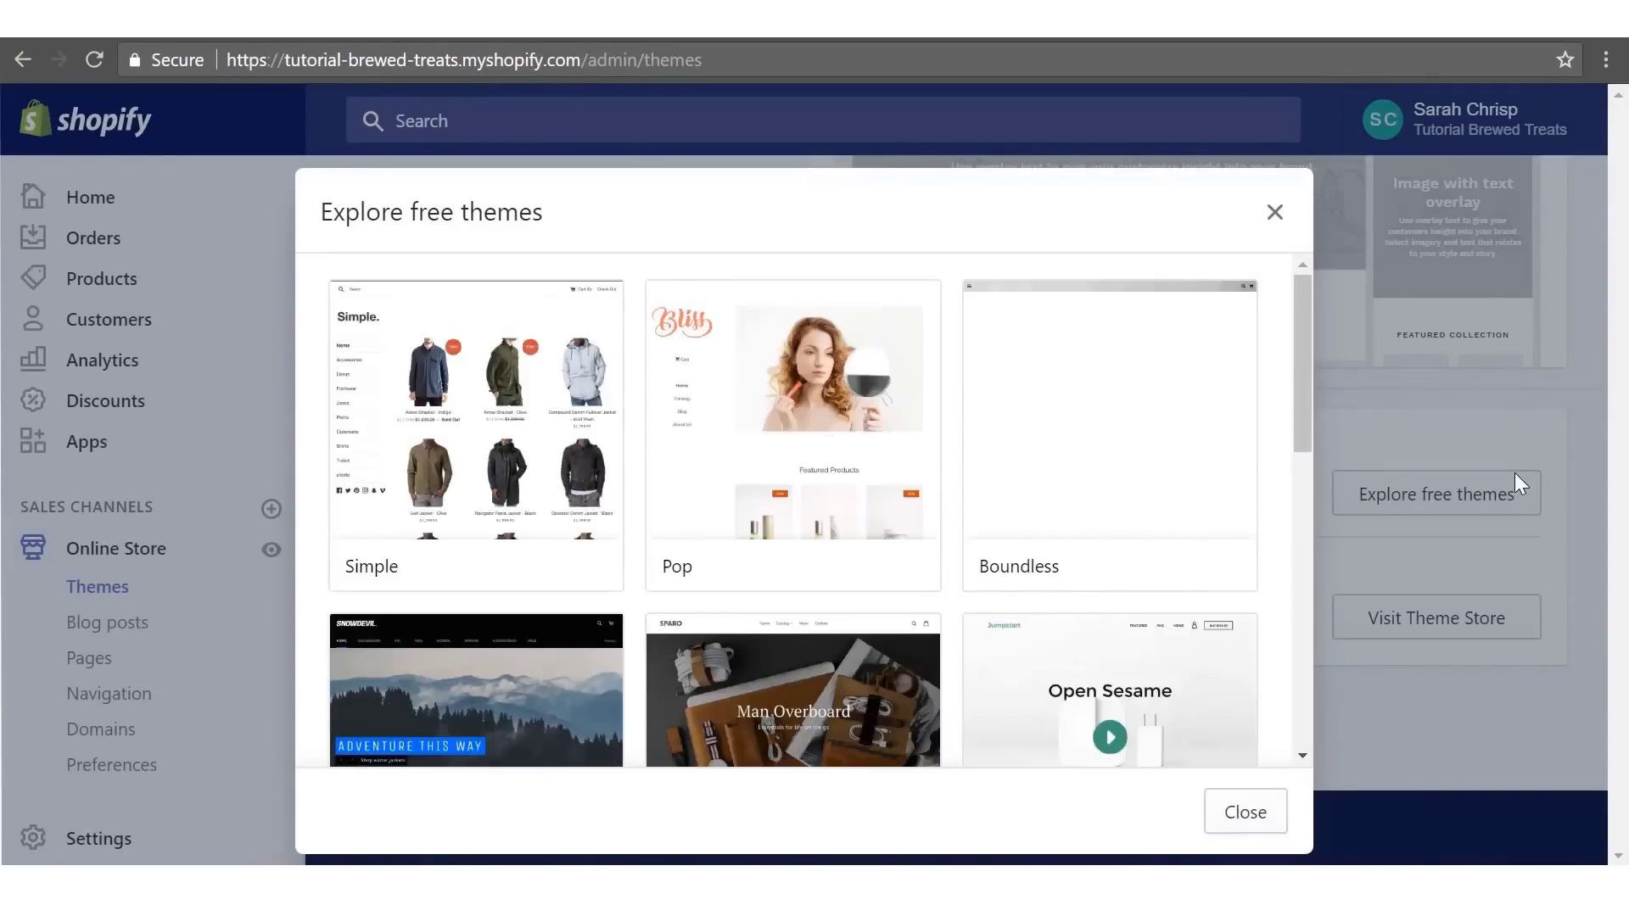
pyautogui.moveTo(1300, 380); pyautogui.dragTo(1277, 629)
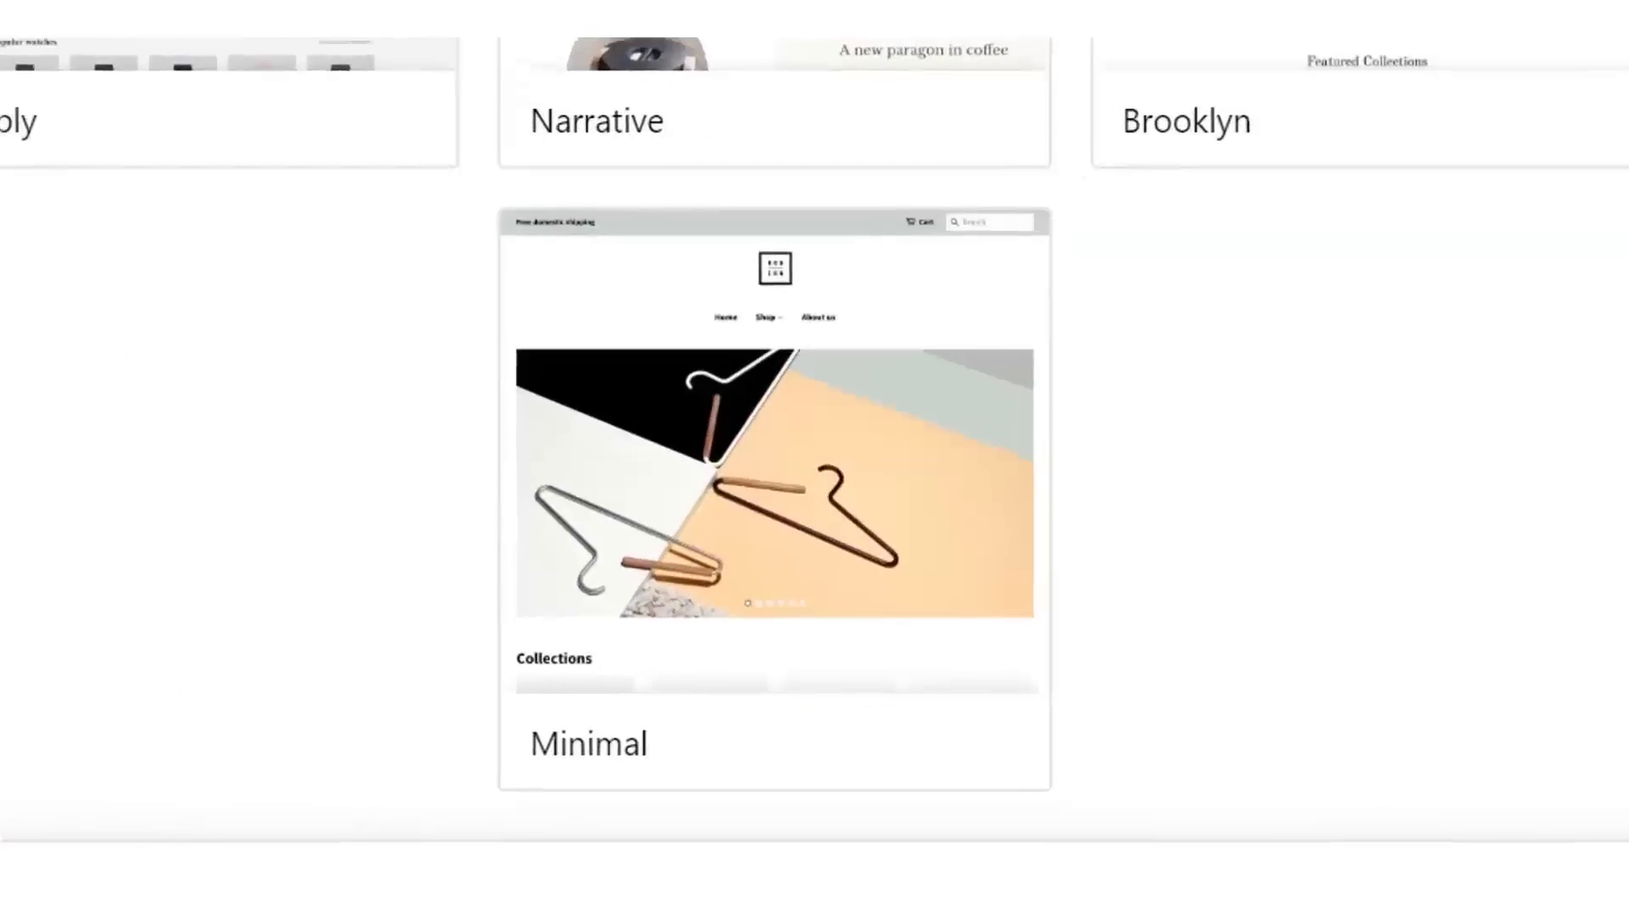
pyautogui.click(837, 564)
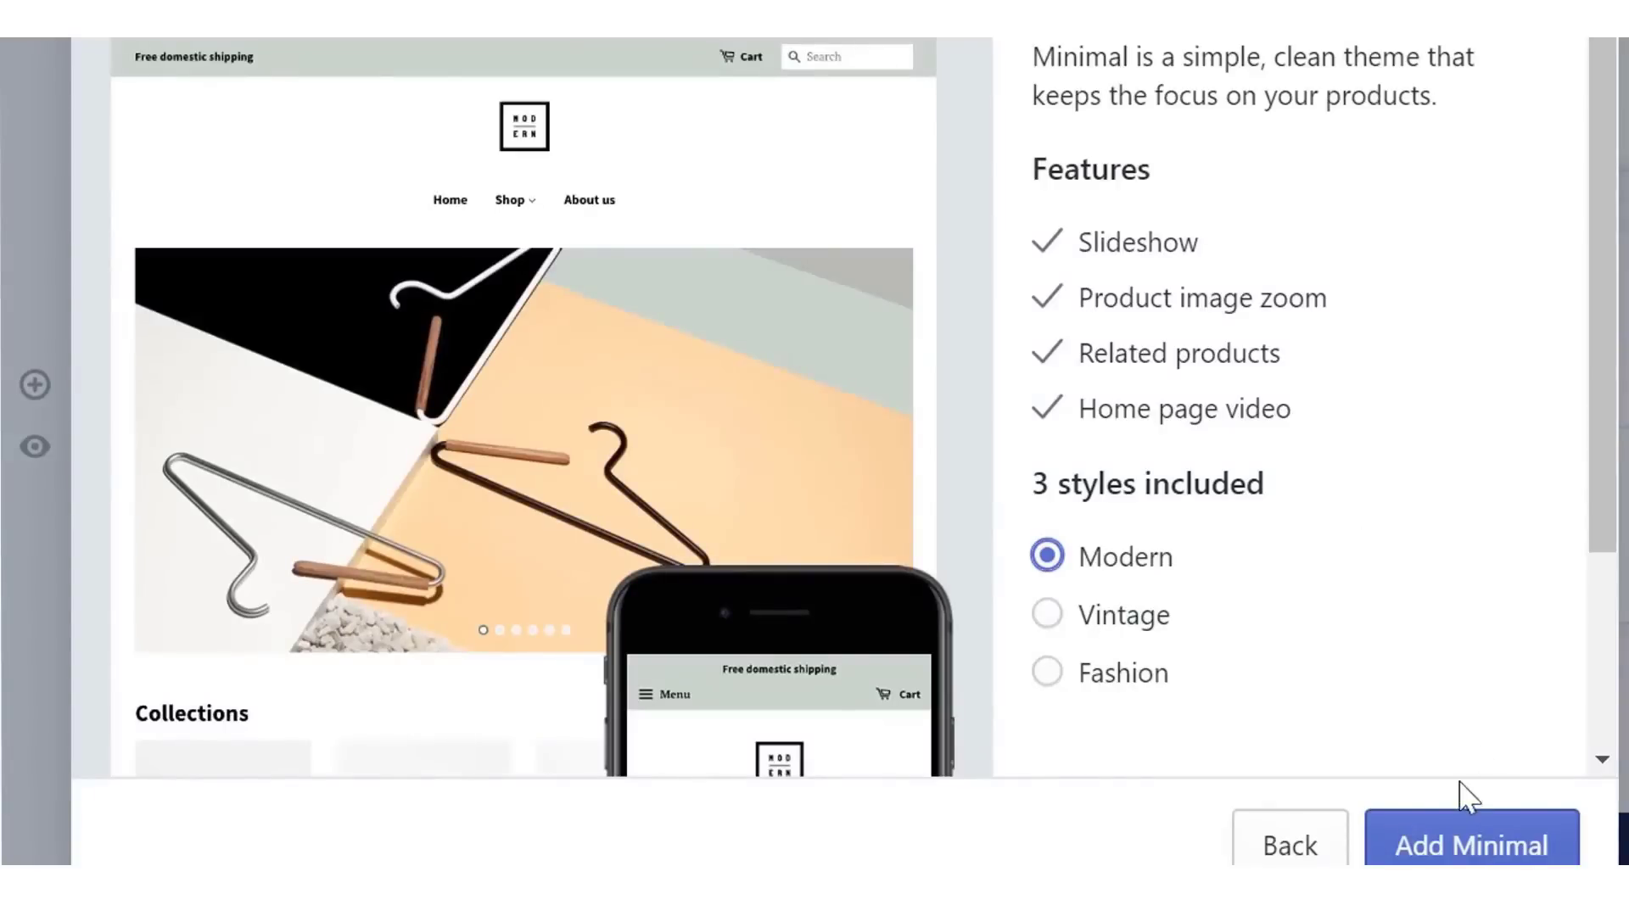
pyautogui.click(1460, 848)
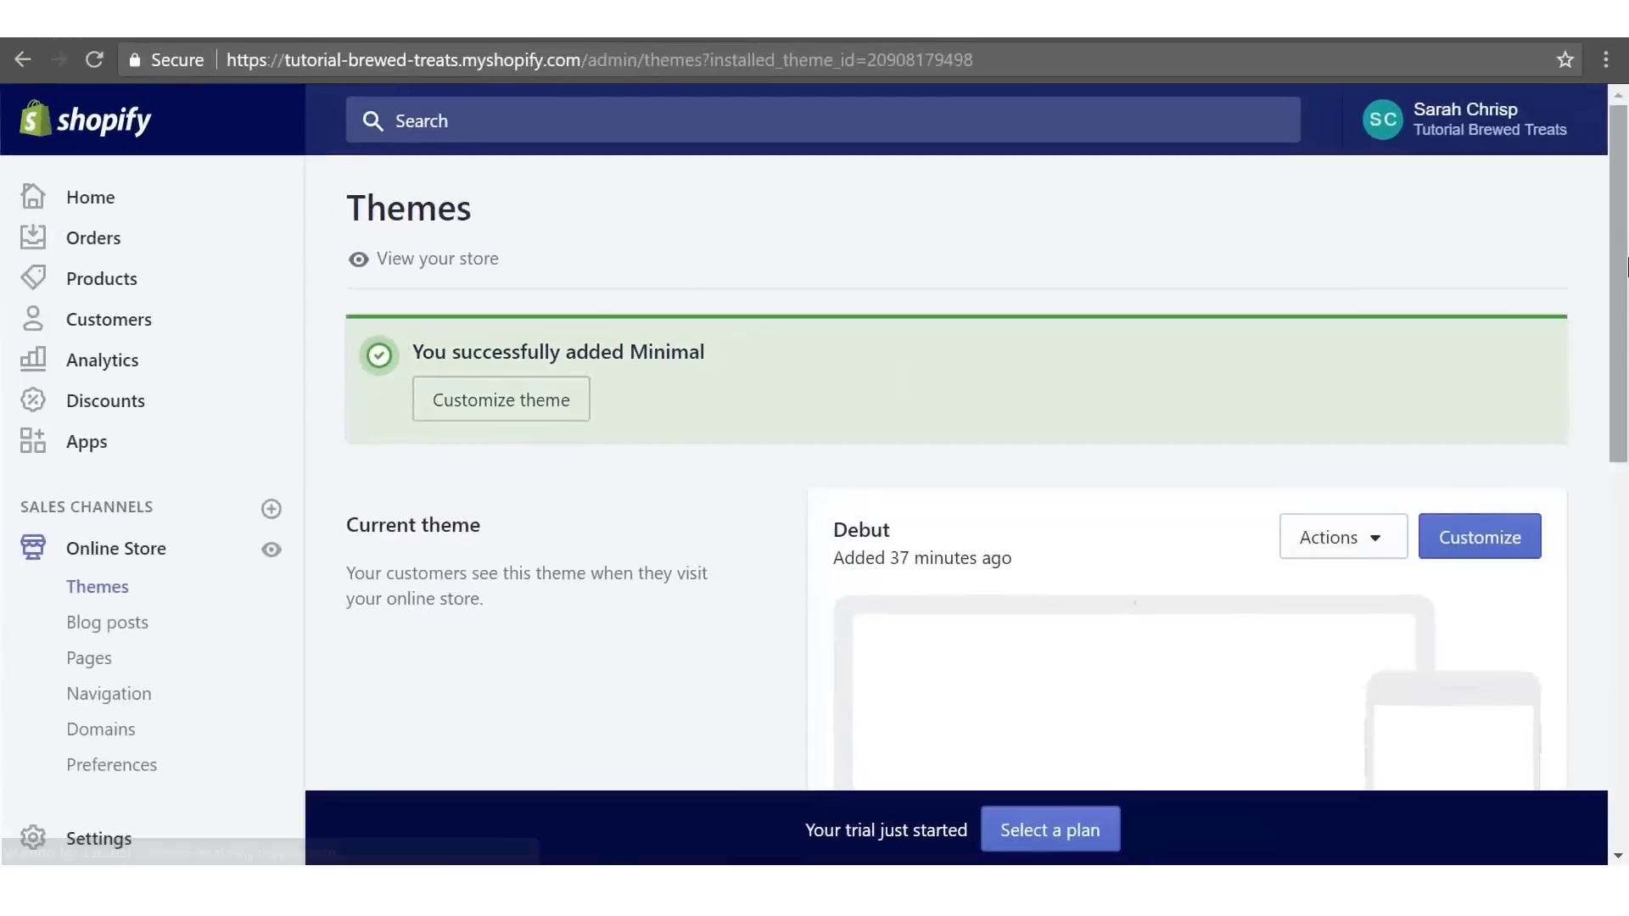
# - Publish Minimal through its Actions menu, confirming it replaces Debut
pyautogui.moveTo(1619, 254); pyautogui.dragTo(1614, 528)
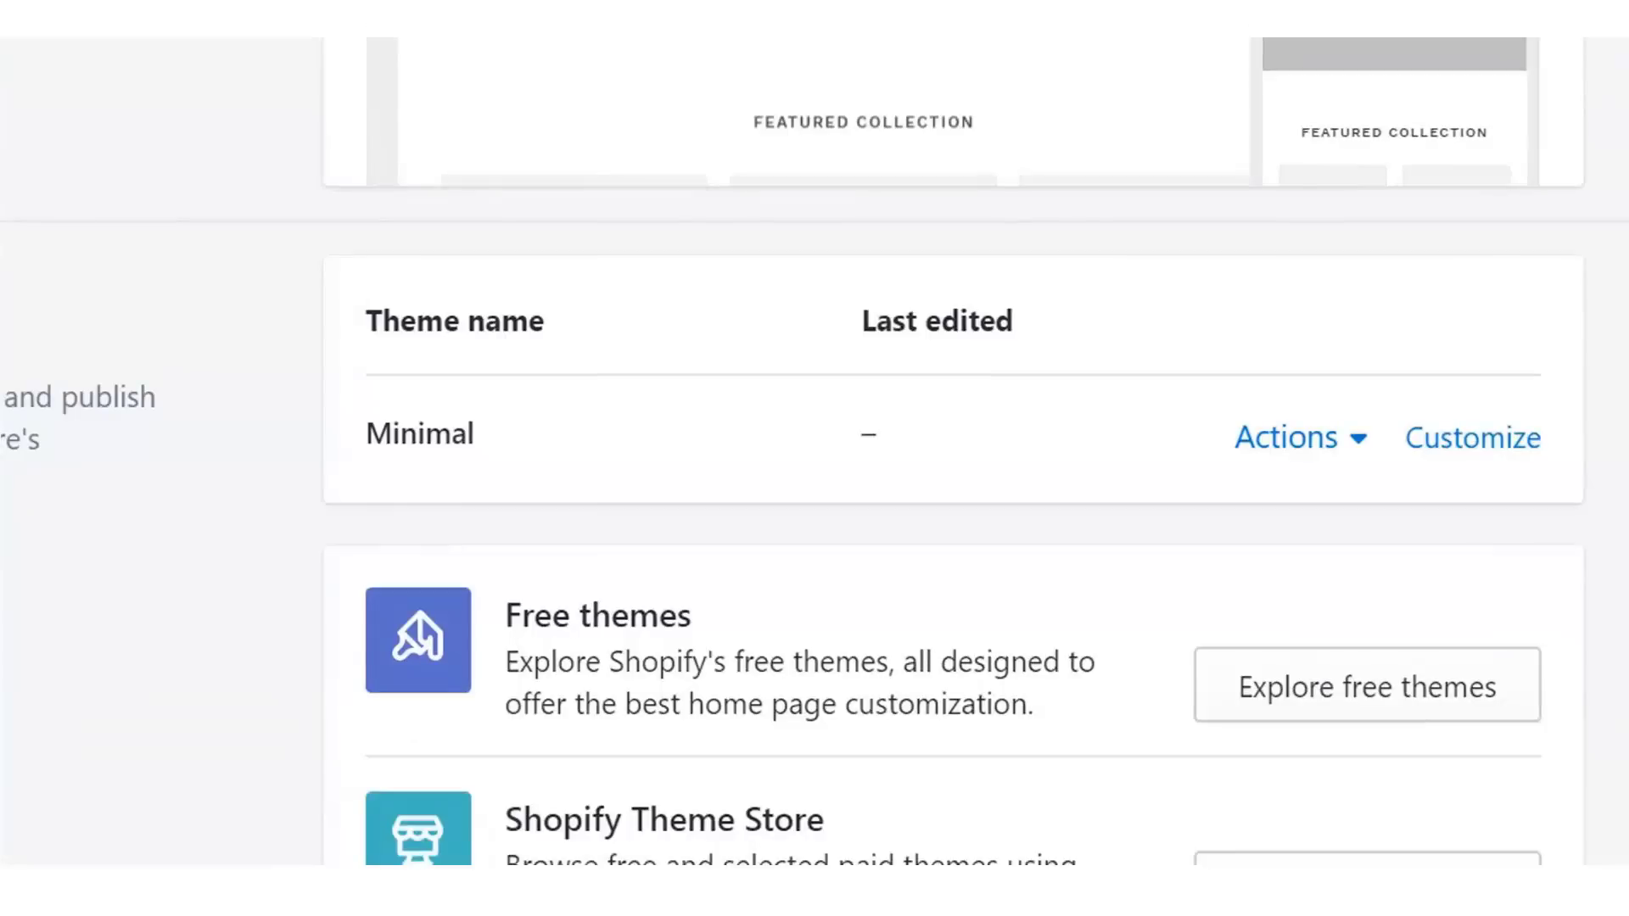
pyautogui.click(1282, 442)
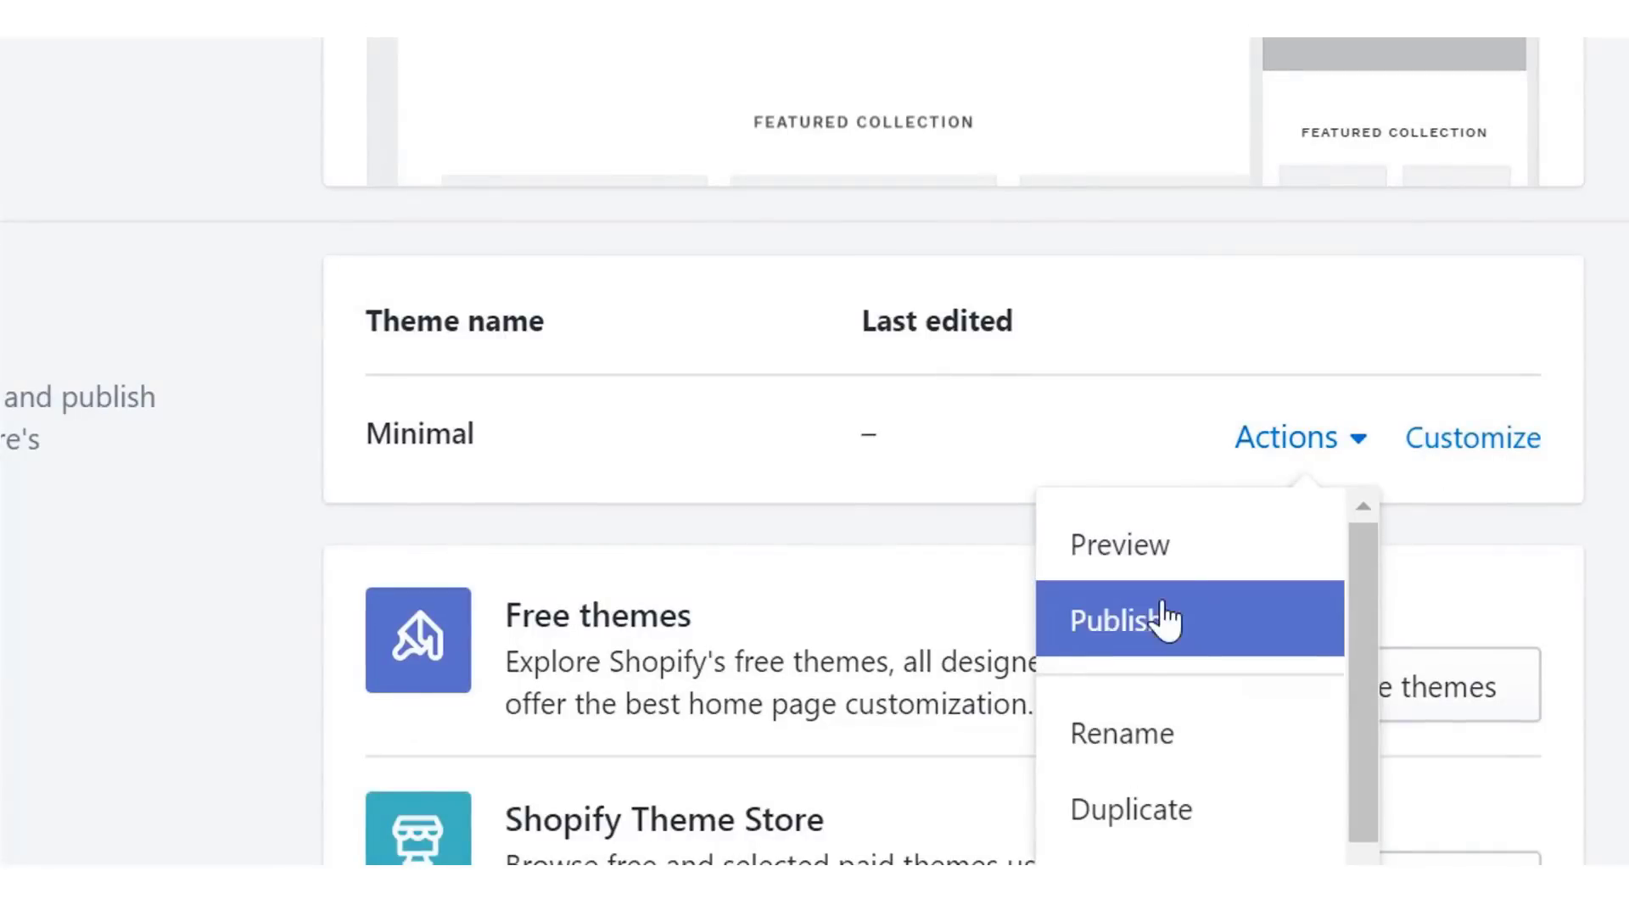
pyautogui.click(1164, 622)
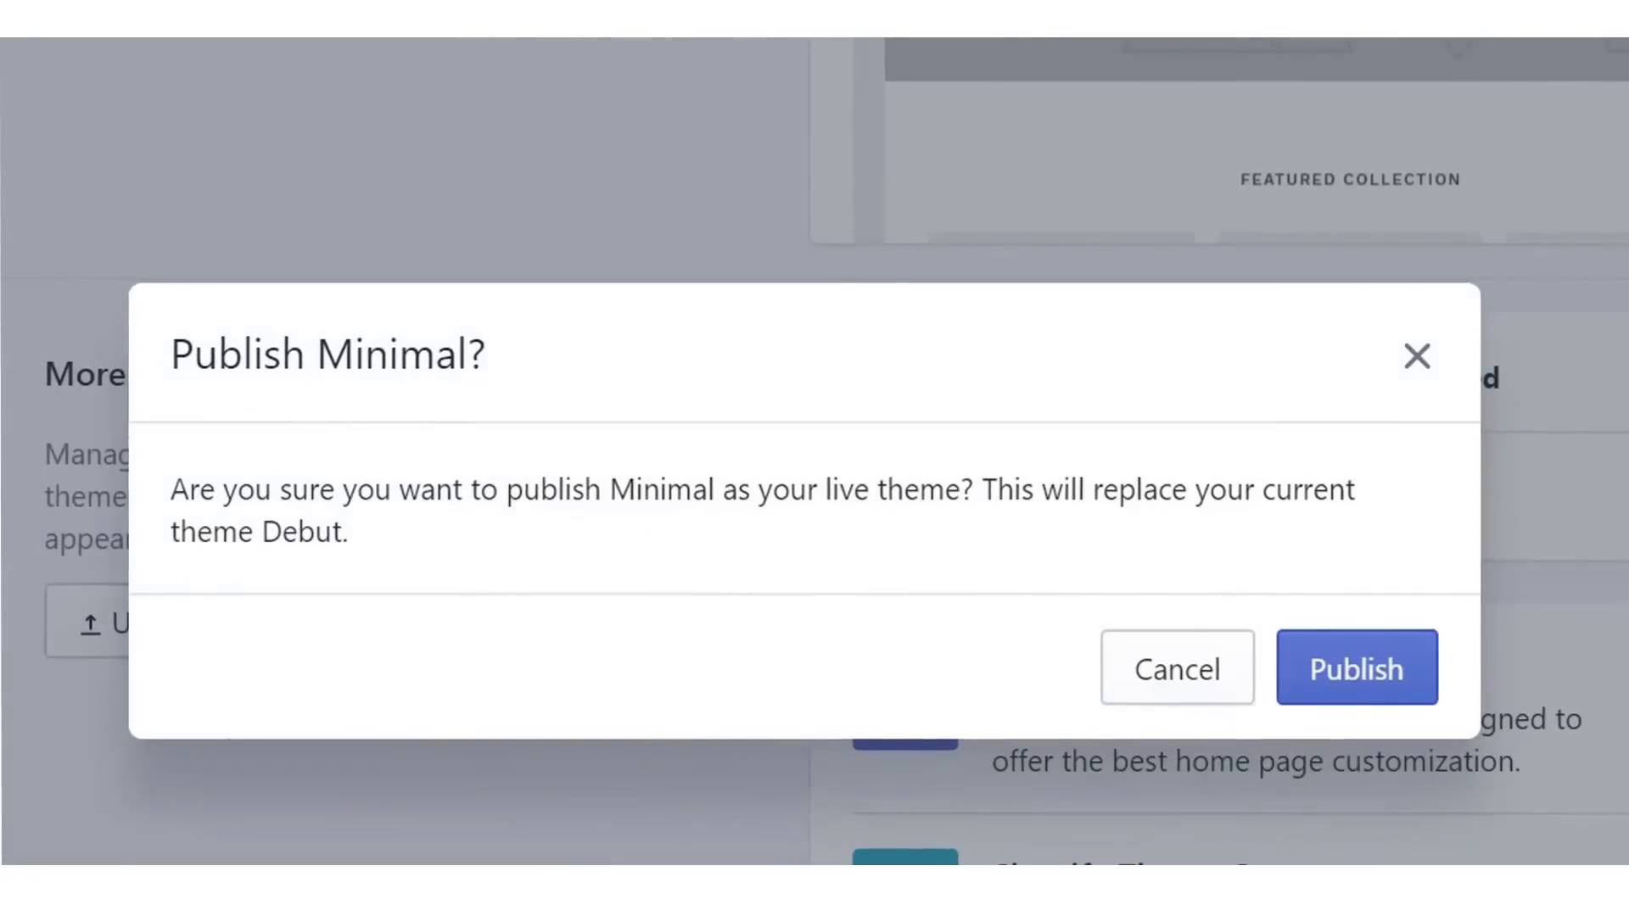
pyautogui.click(1373, 664)
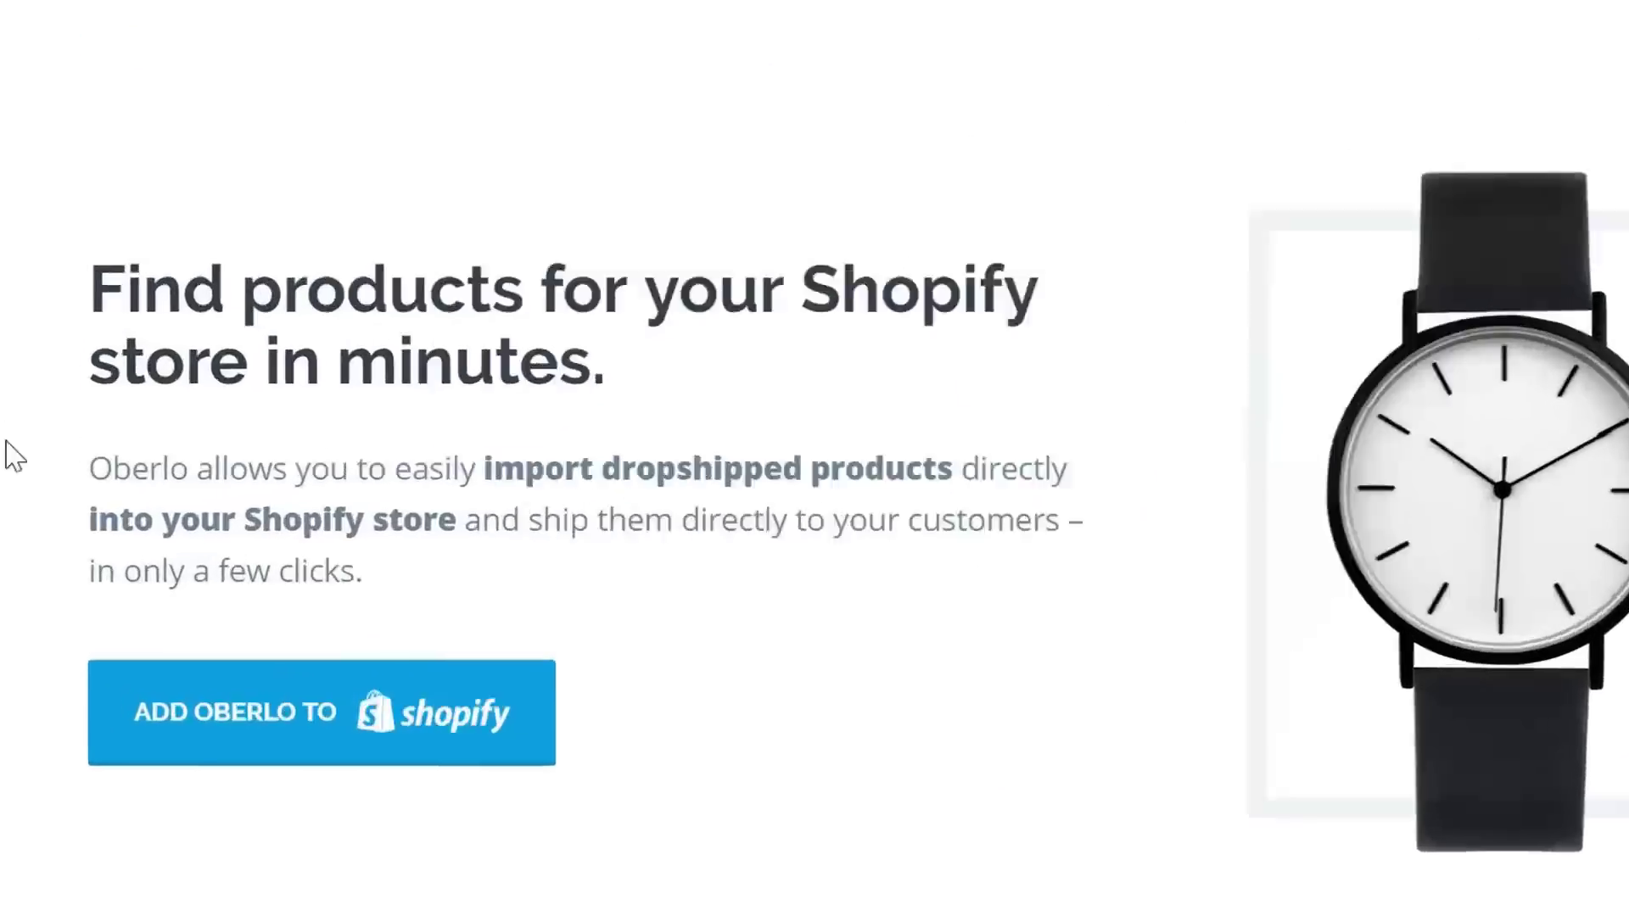
# - Begin installing Oberlo with the 'ADD OBERLO TO Shopify' button
pyautogui.click(312, 730)
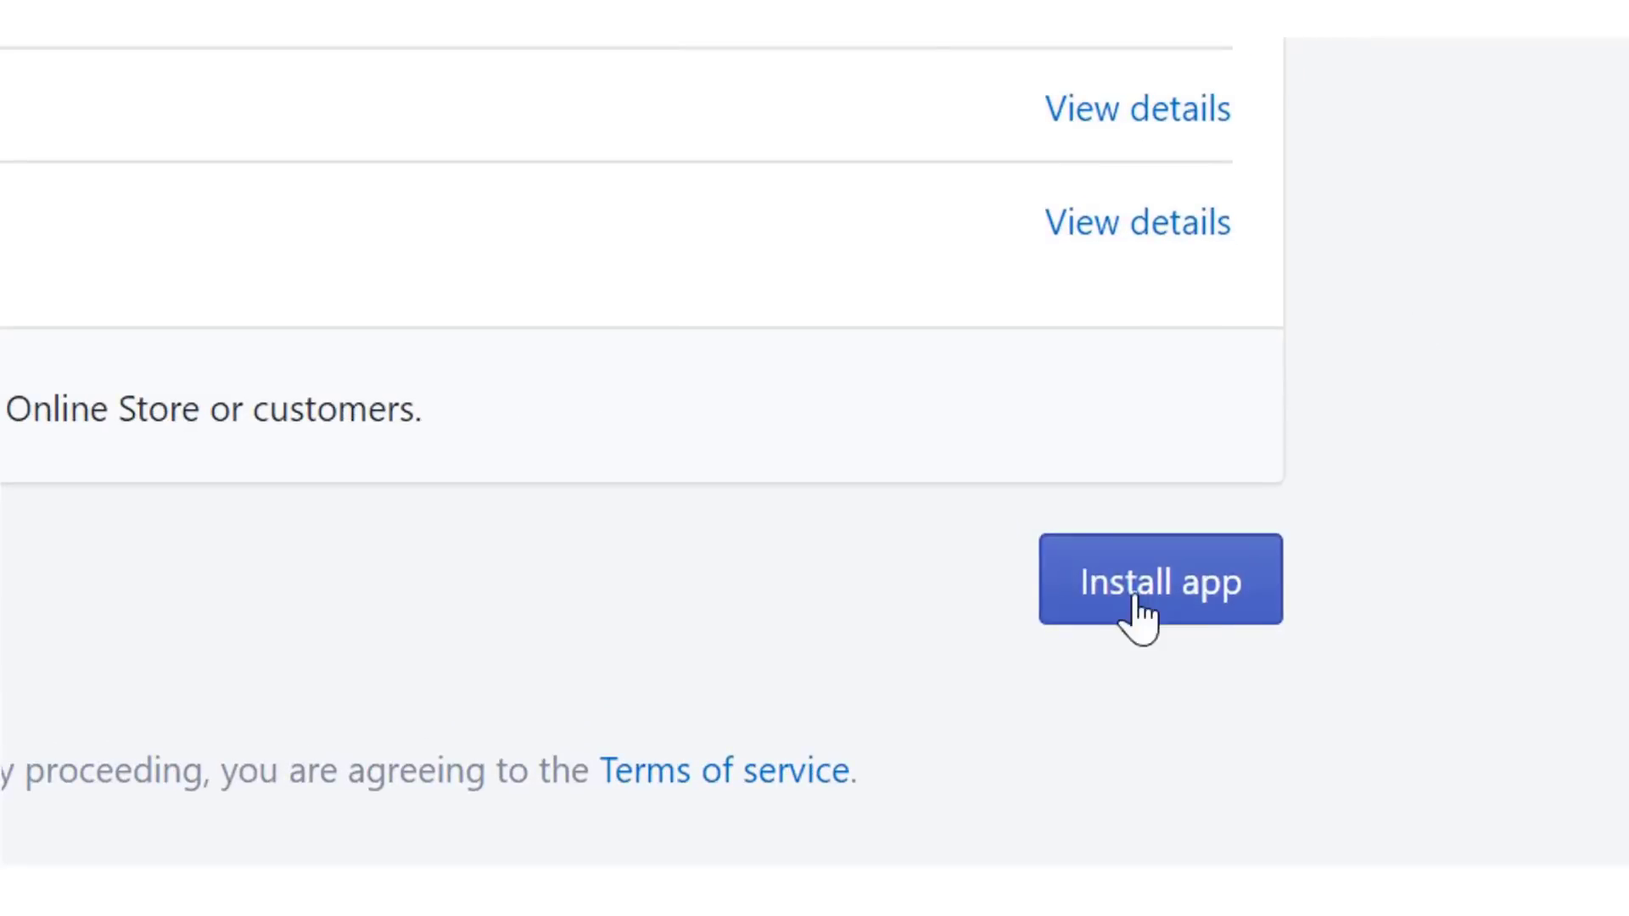
# - Install Oberlo and open the Tutorial Brewed Treats shop's settings
pyautogui.click(1307, 772)
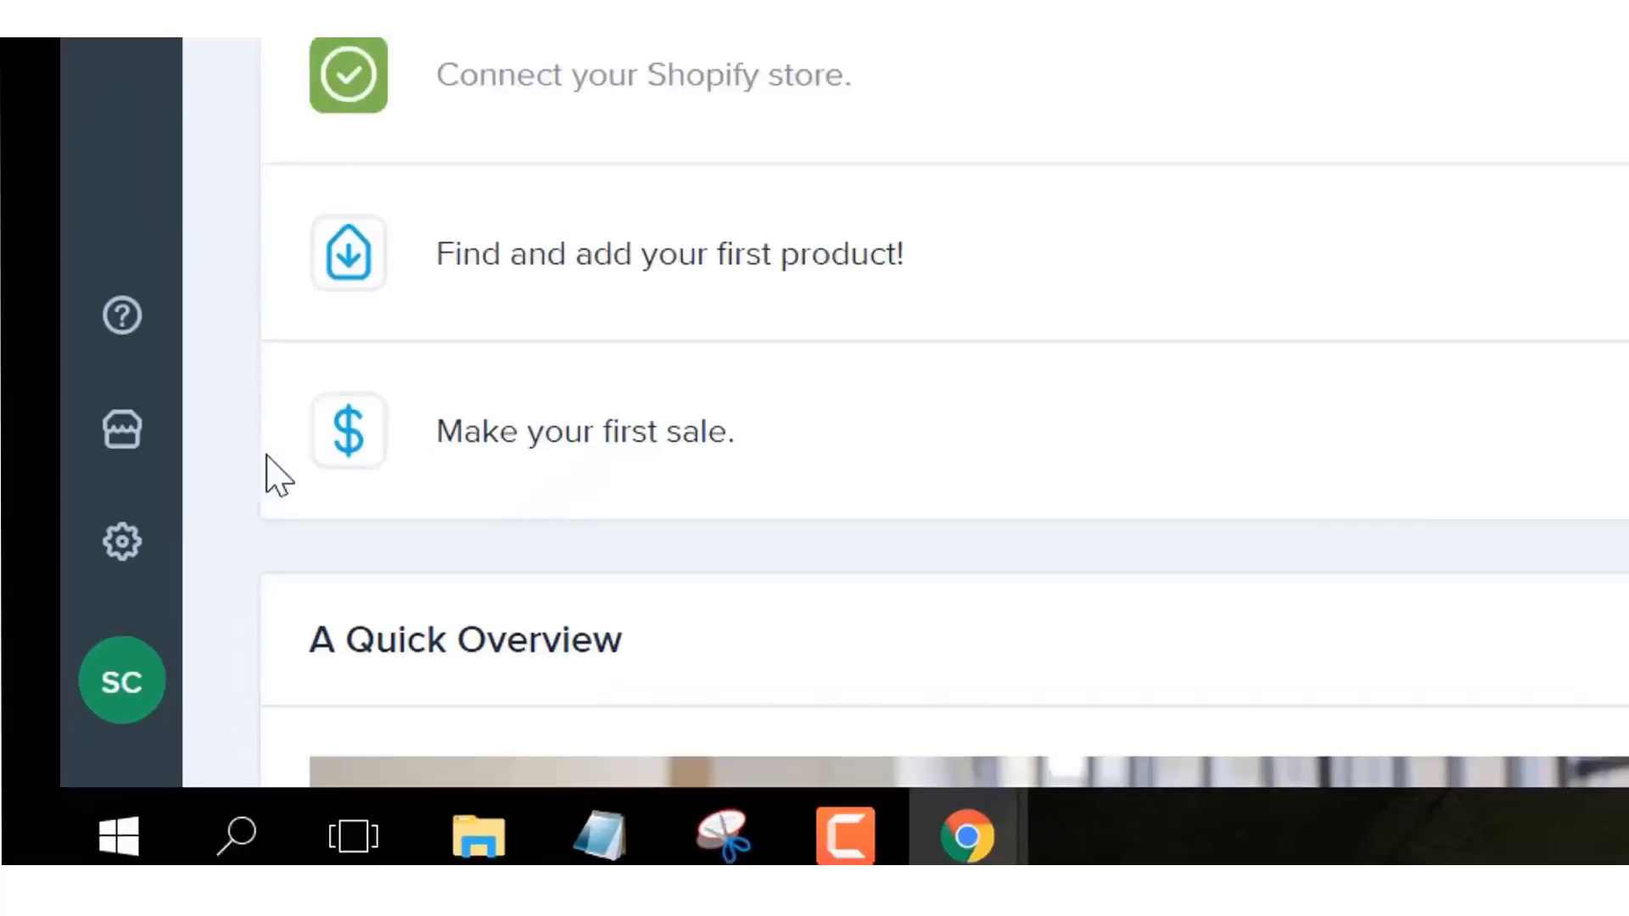
pyautogui.click(22, 734)
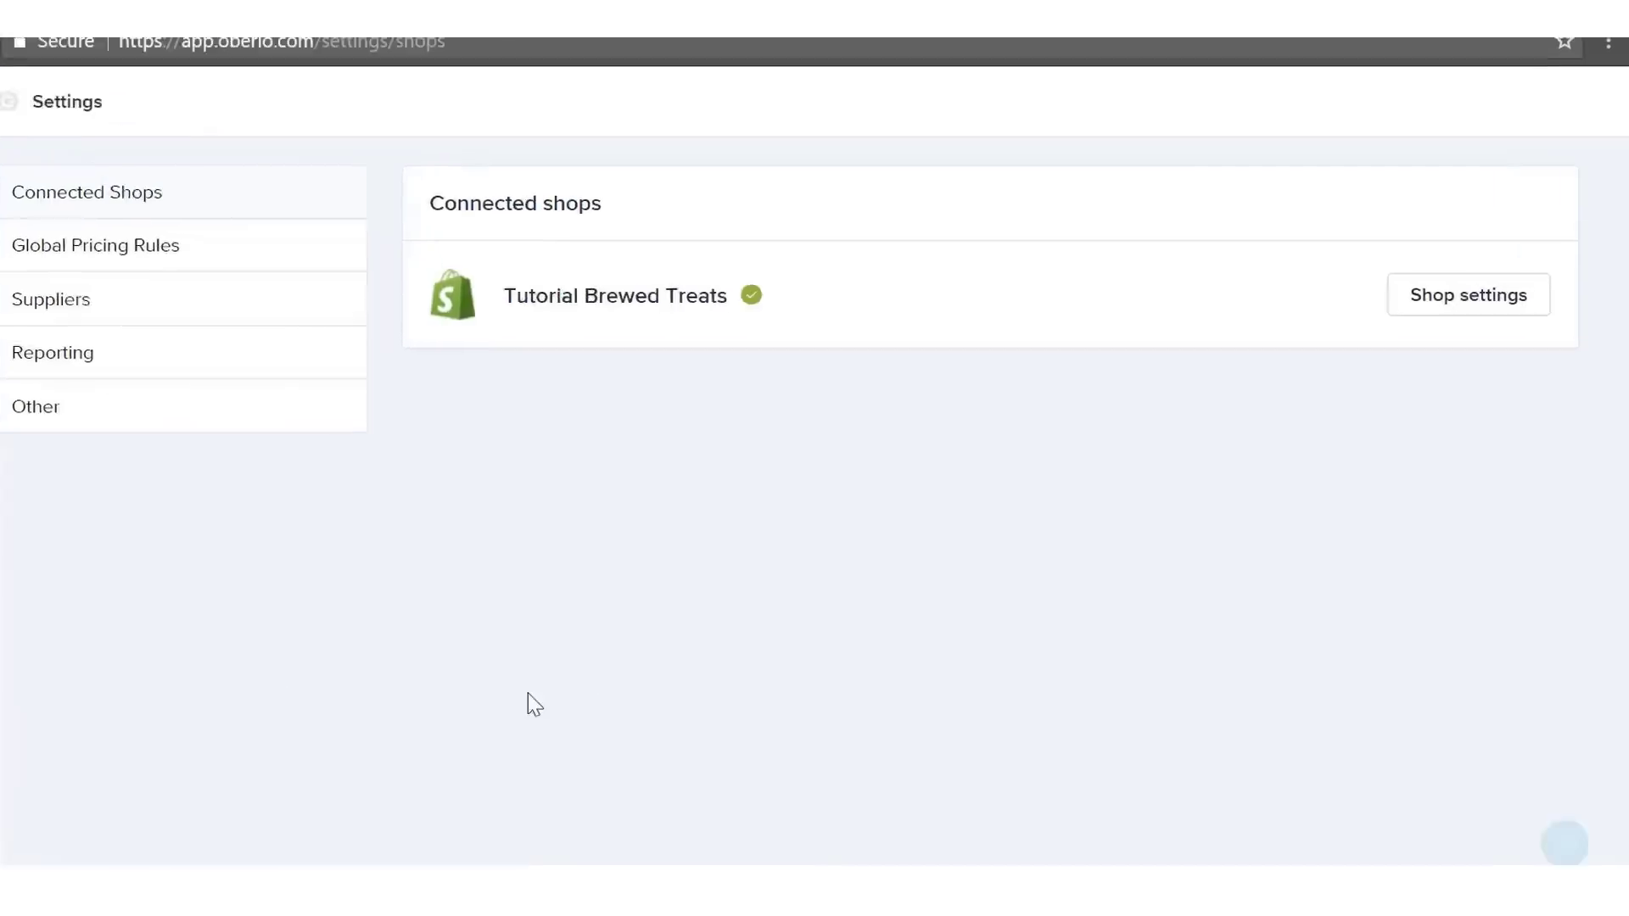
pyautogui.click(1397, 288)
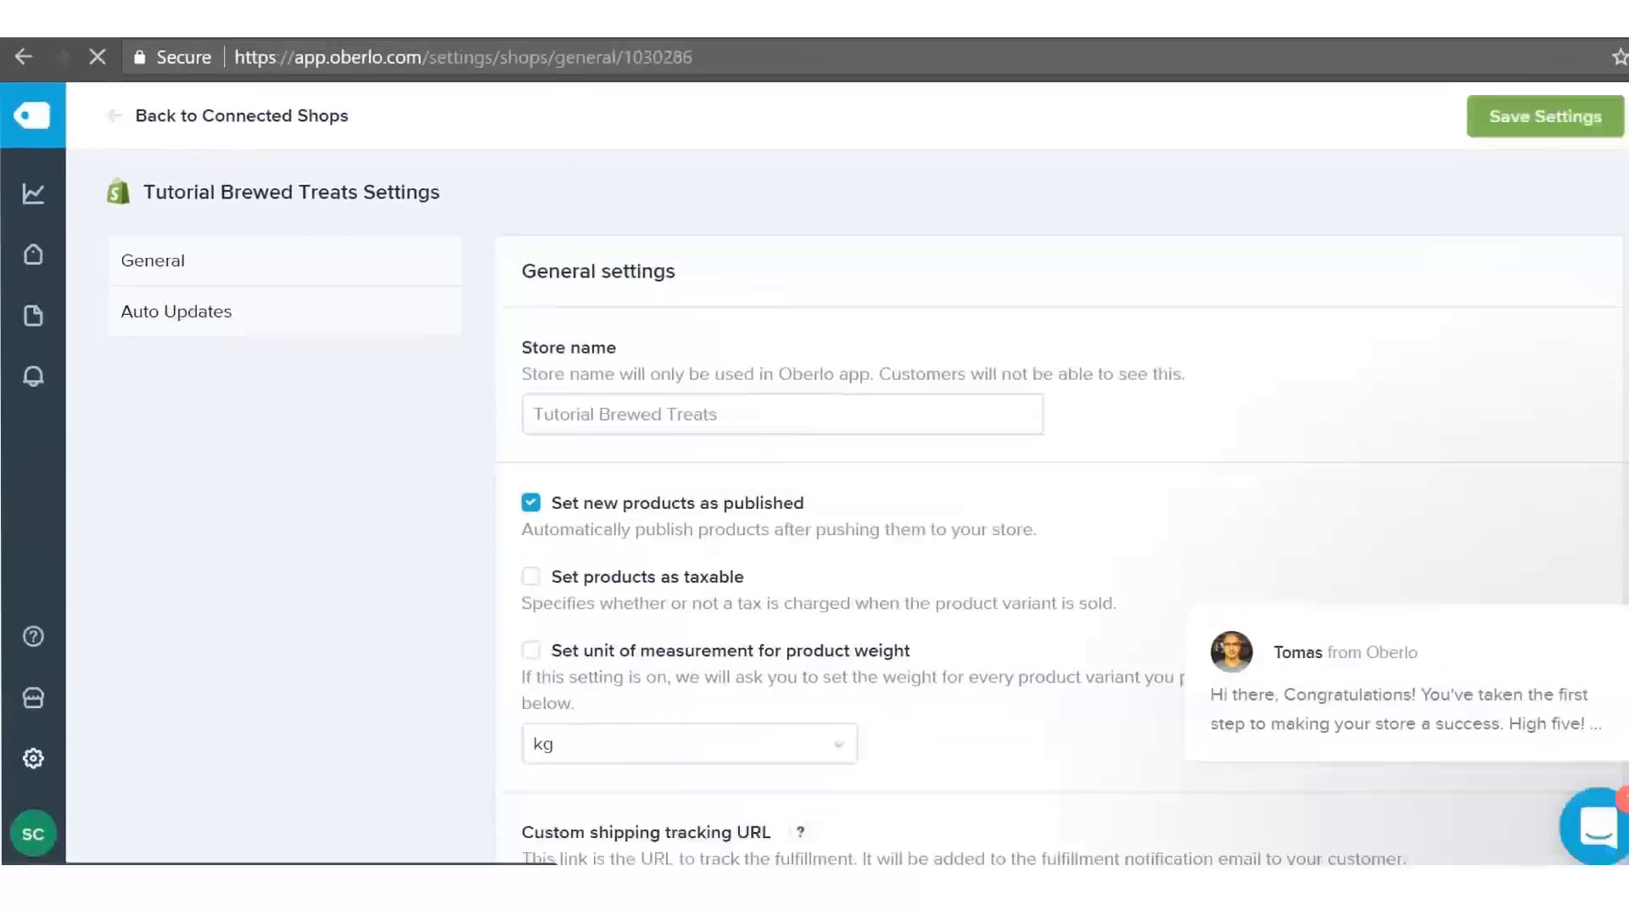
# - Unpublish vanished products and remove vanished variants, with notifications on for both
pyautogui.click(494, 513)
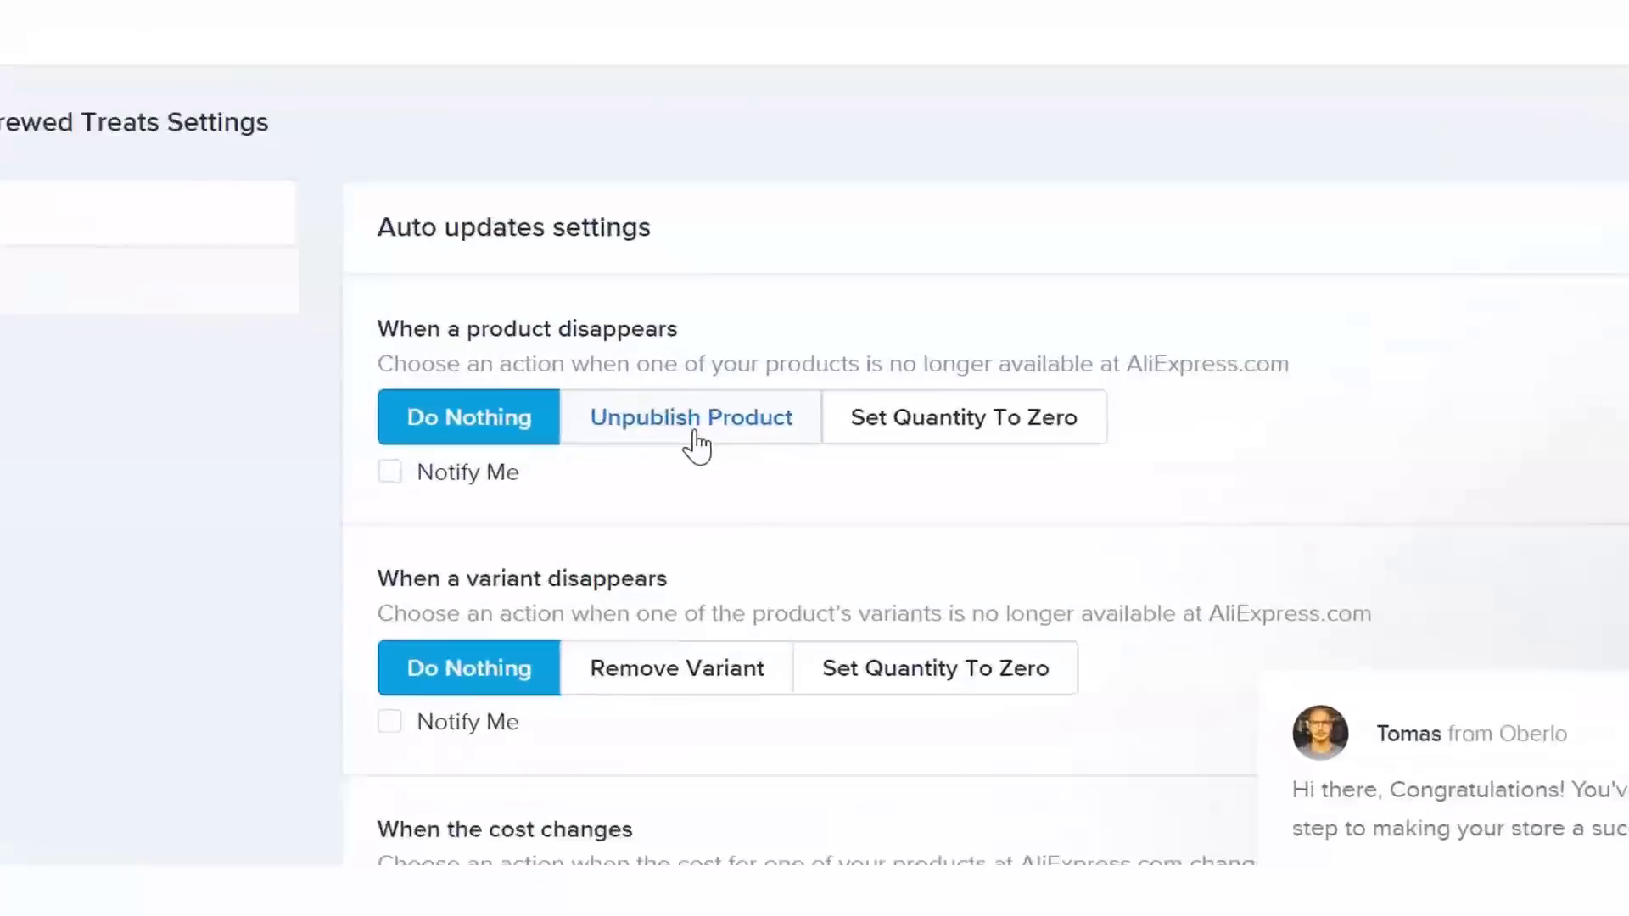
pyautogui.click(695, 434)
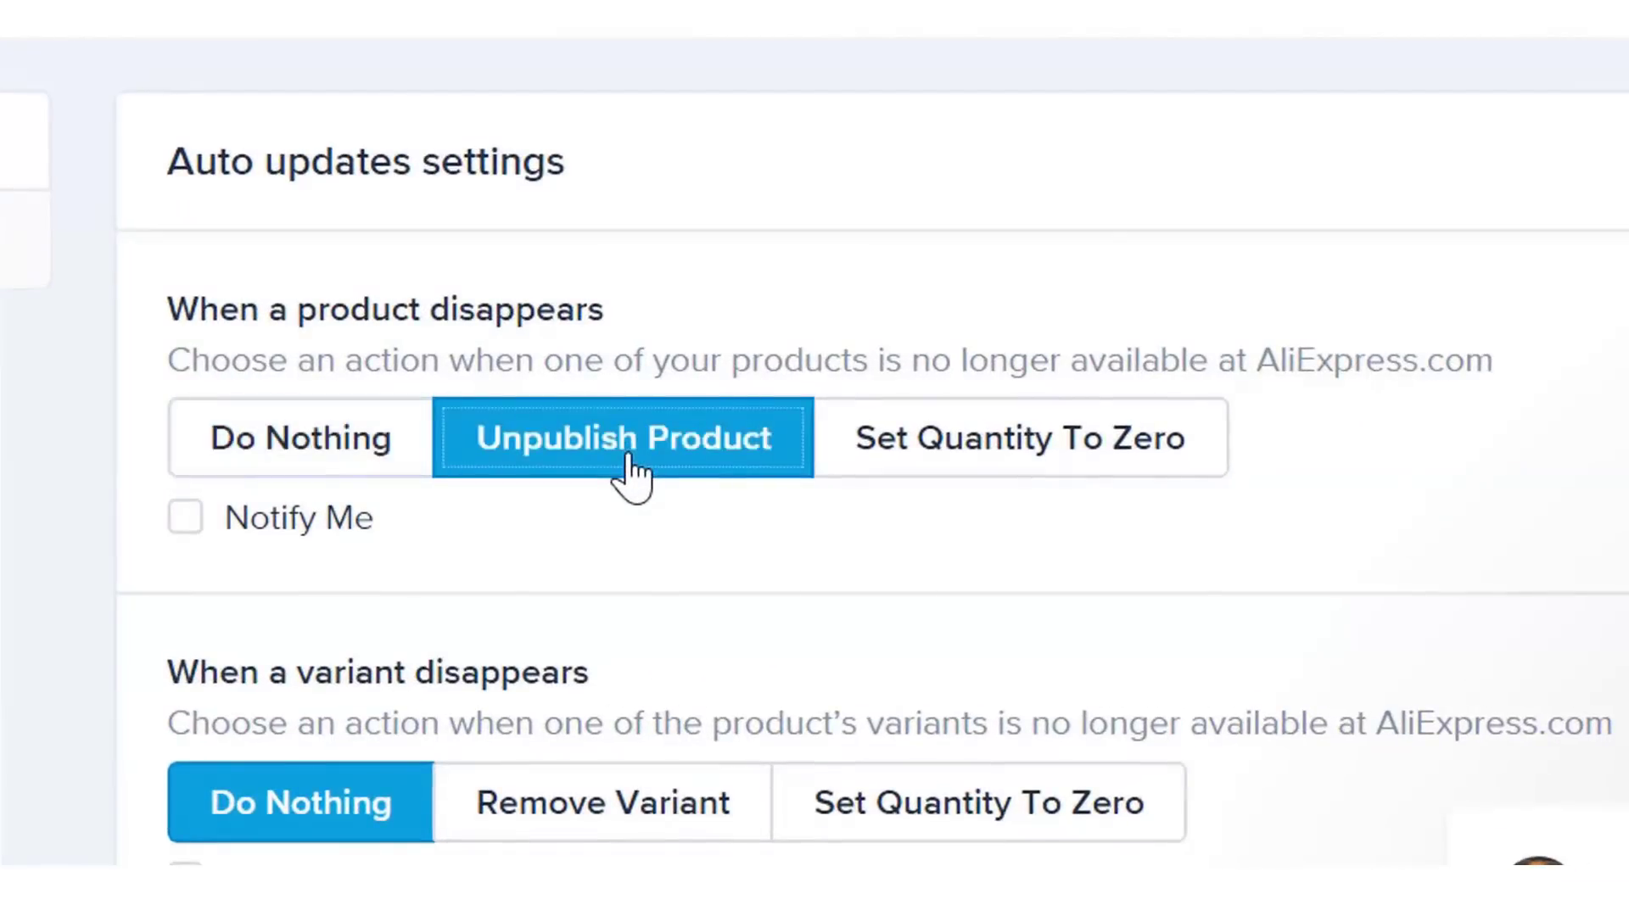
pyautogui.click(183, 524)
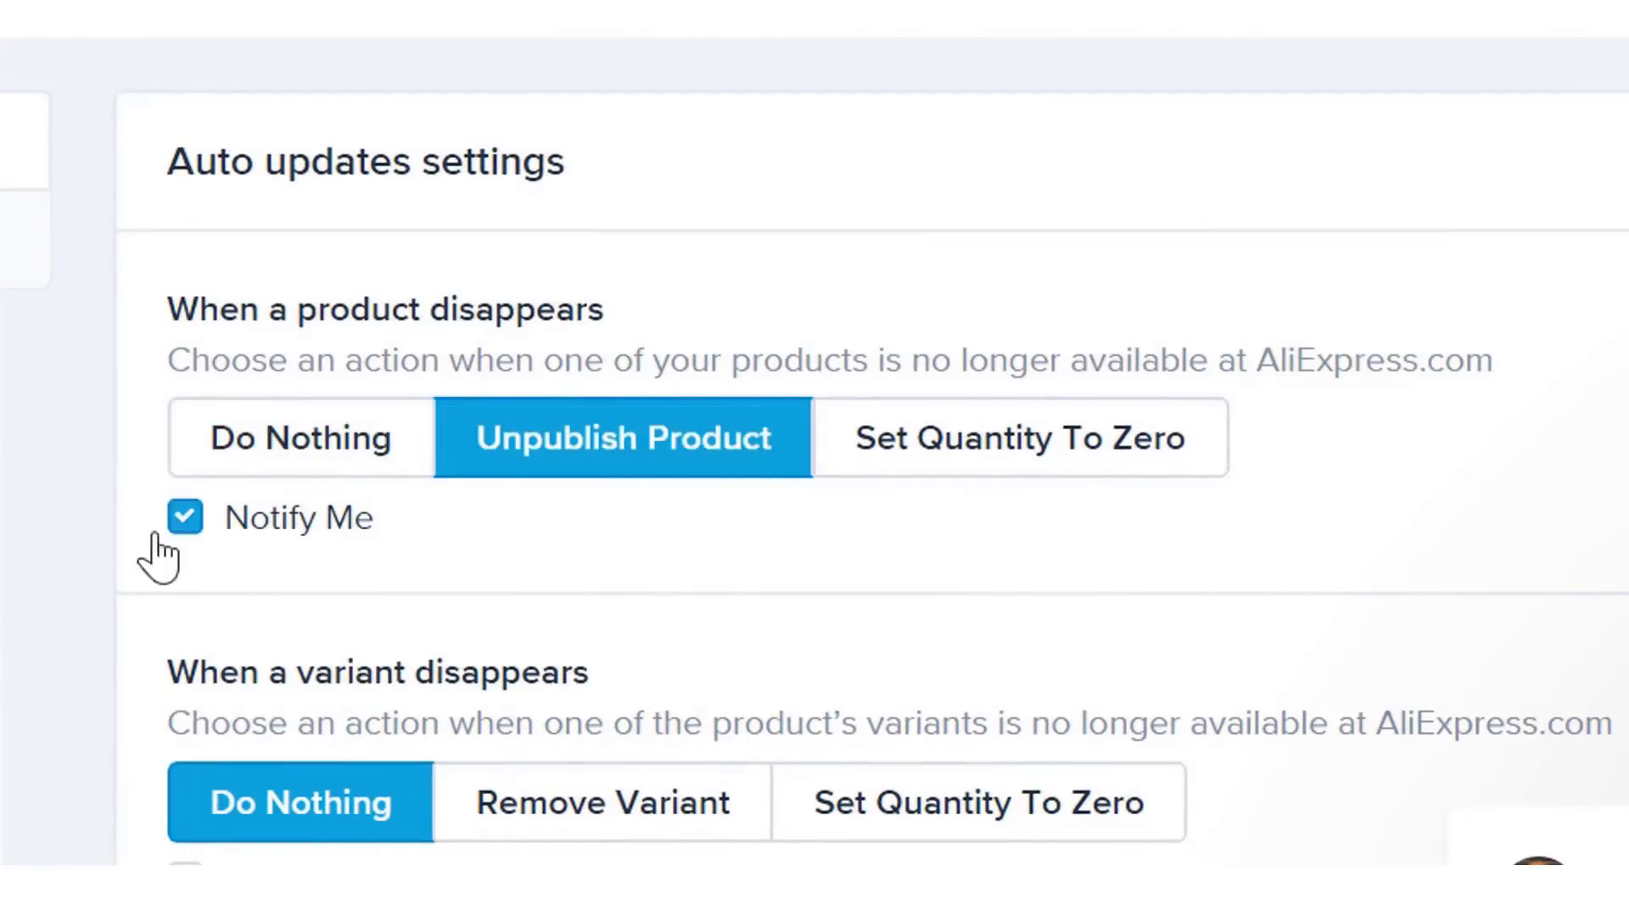
pyautogui.scroll(-3, 3, 598)
pyautogui.click(635, 571)
pyautogui.click(183, 632)
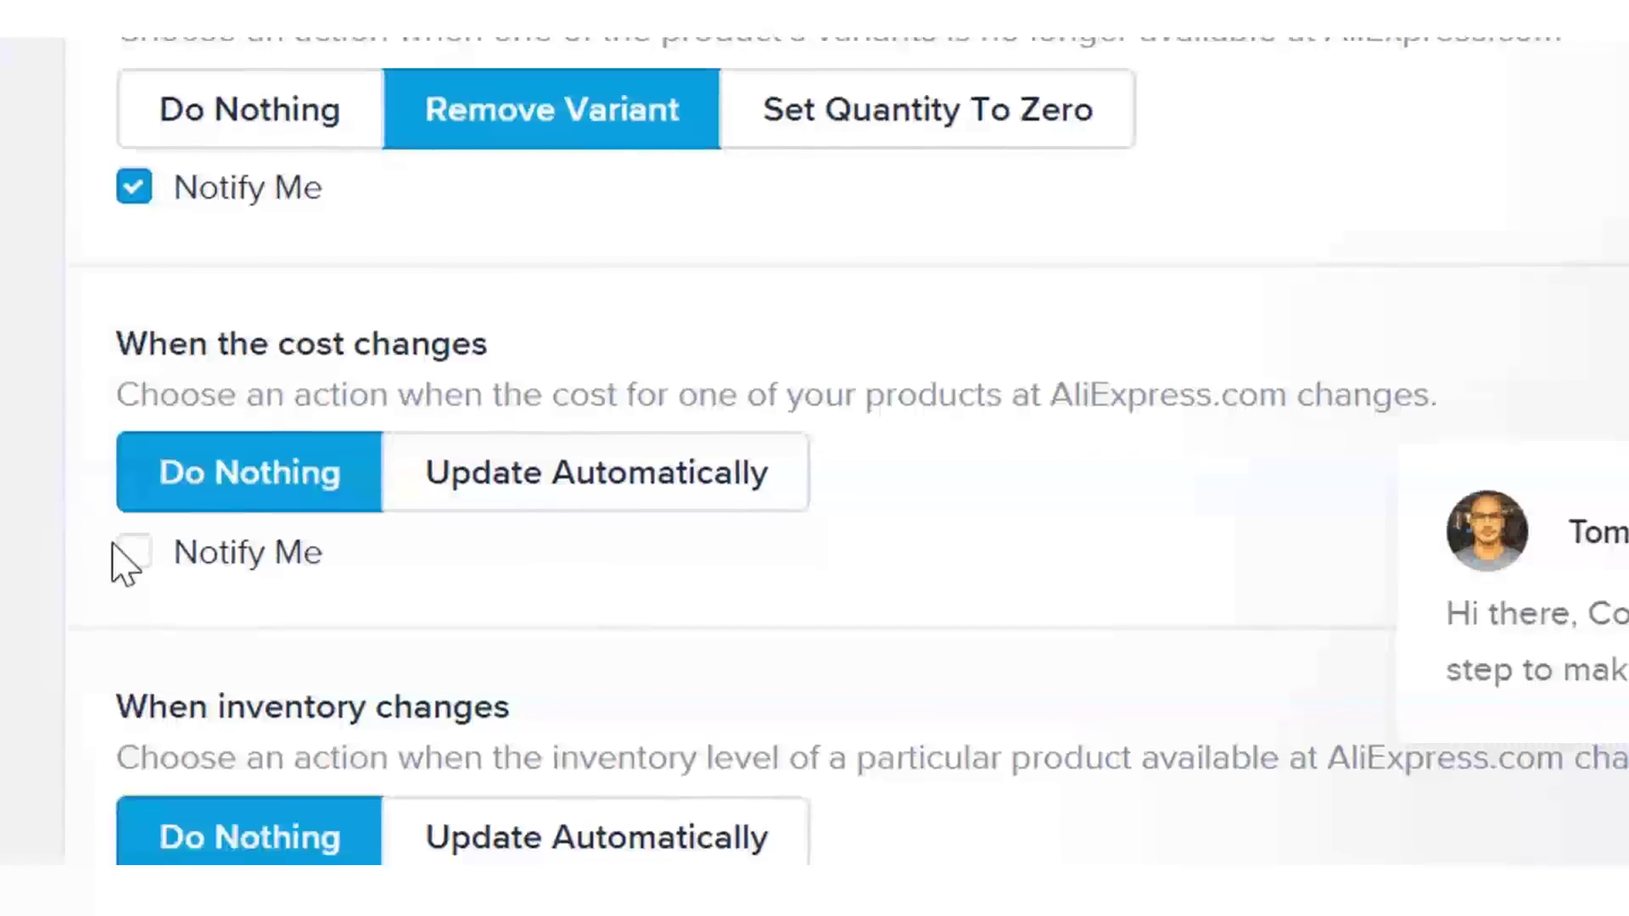
# - Enable cost-change notifications, update inventory automatically, save, and return to Connected Shops
pyautogui.click(134, 556)
pyautogui.click(574, 670)
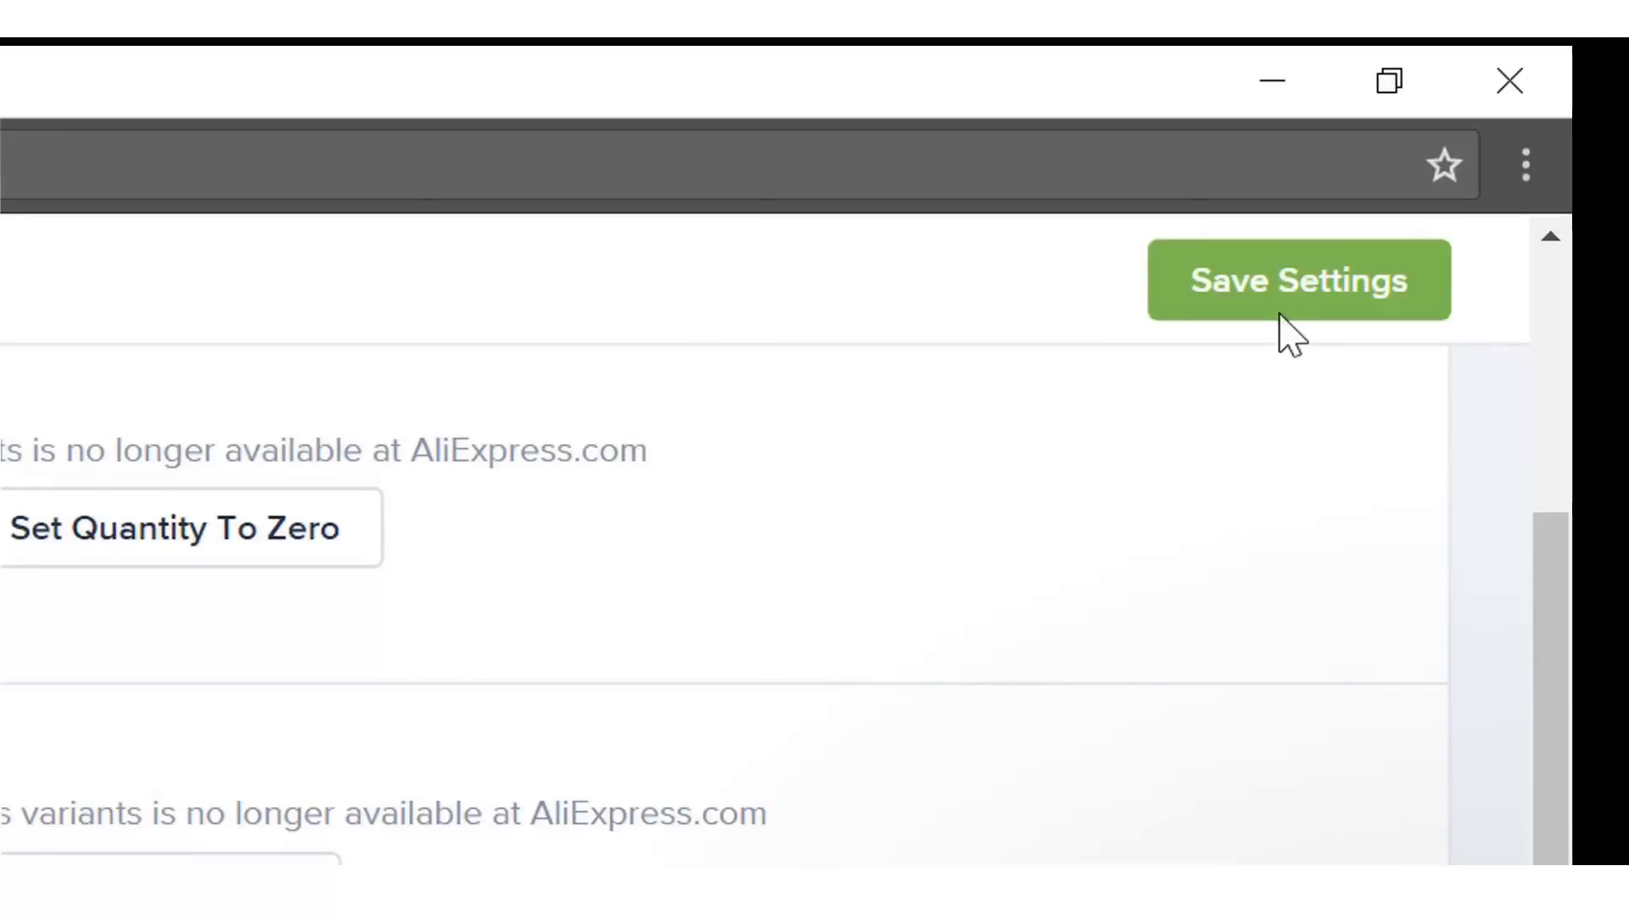
pyautogui.click(1285, 305)
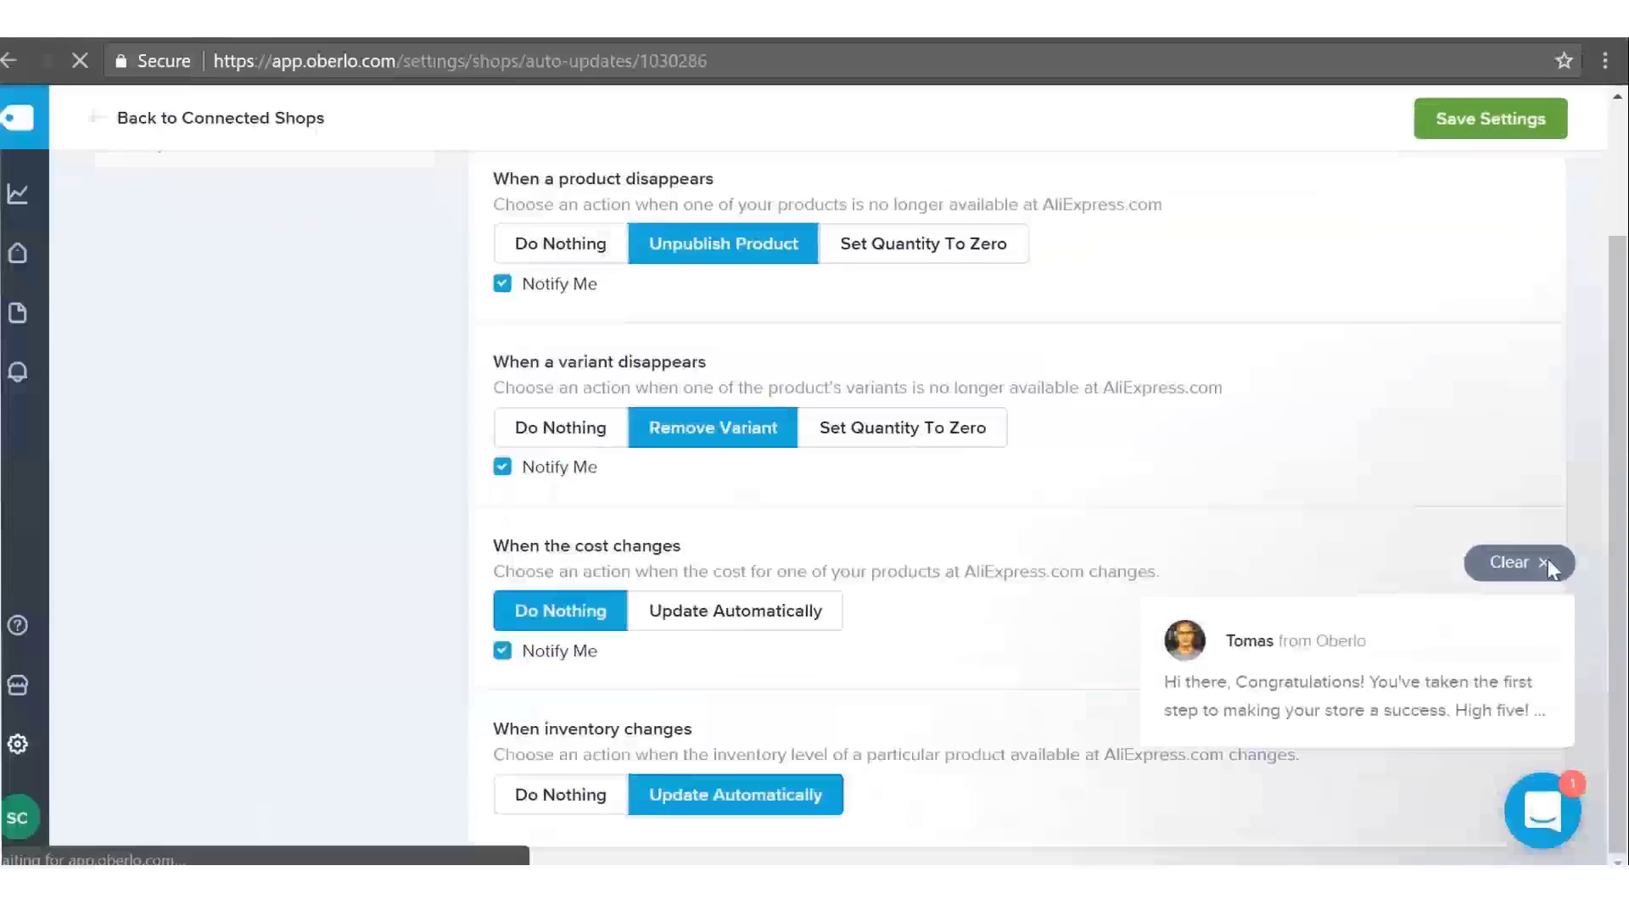
pyautogui.click(1545, 564)
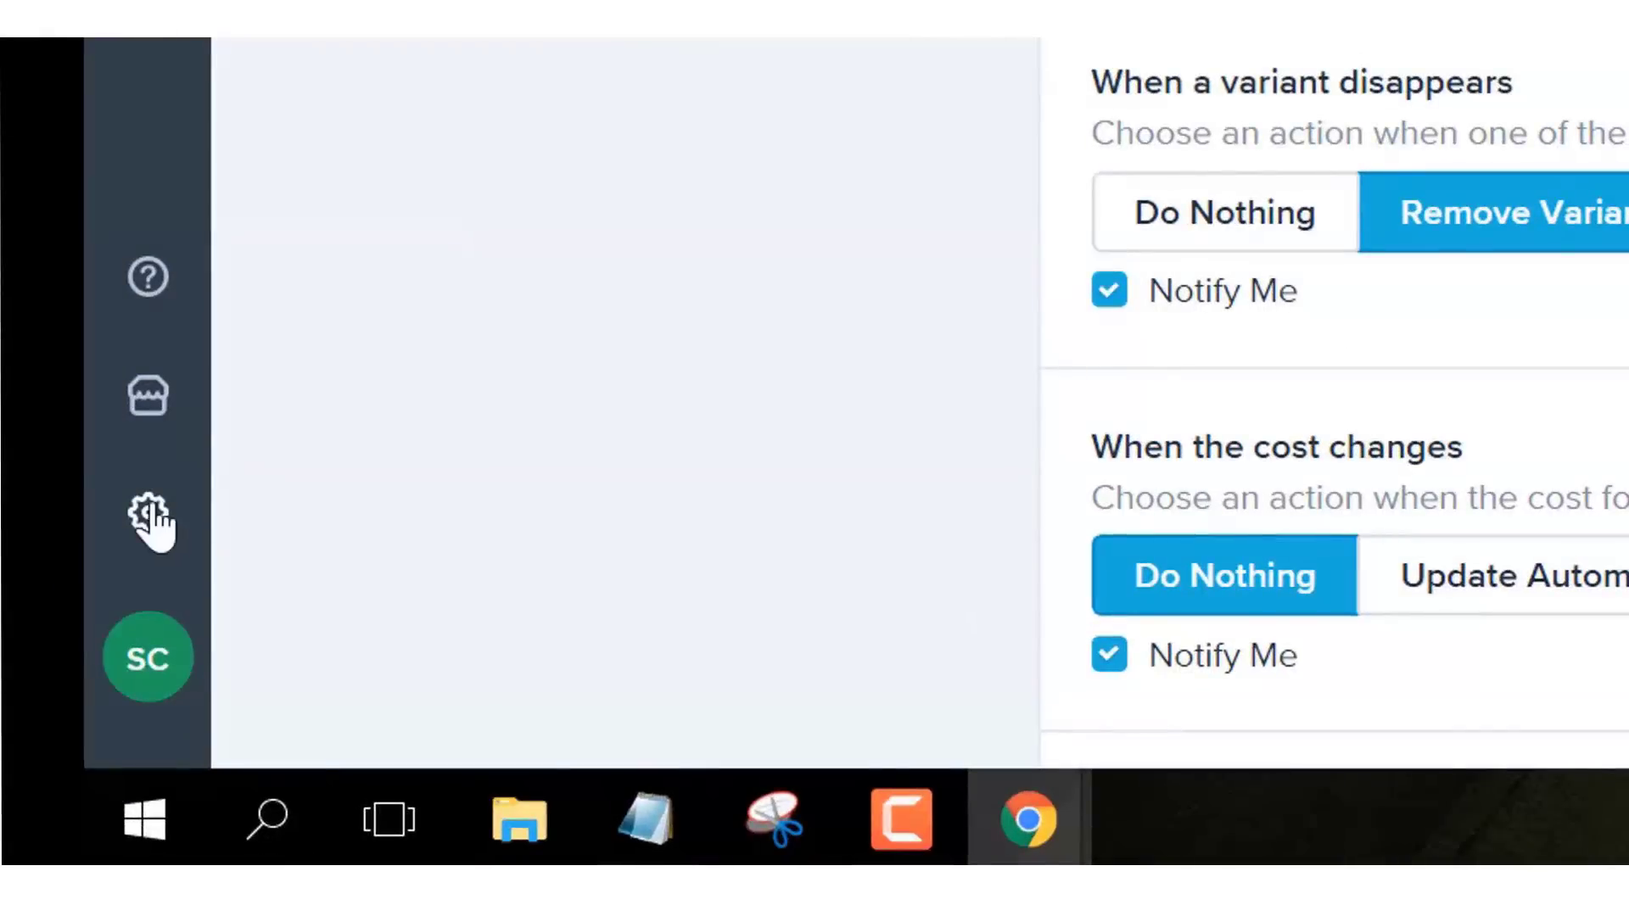
pyautogui.click(149, 514)
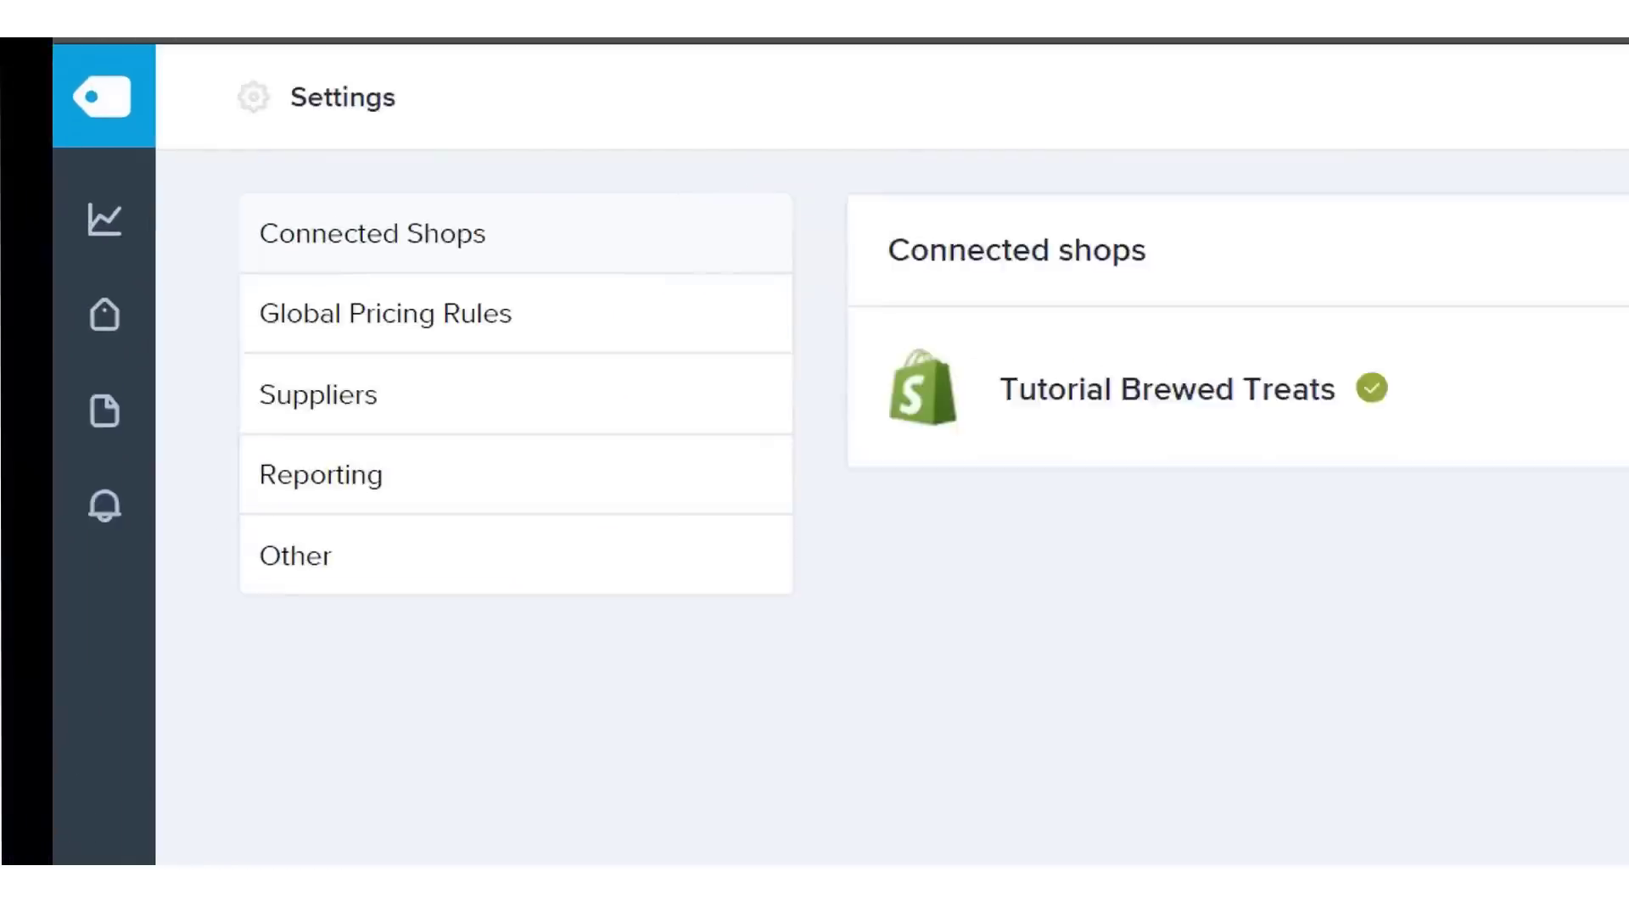
# - In Suppliers settings, add a Mastercard with its card number, expiry, security code and cardholder names
pyautogui.click(494, 482)
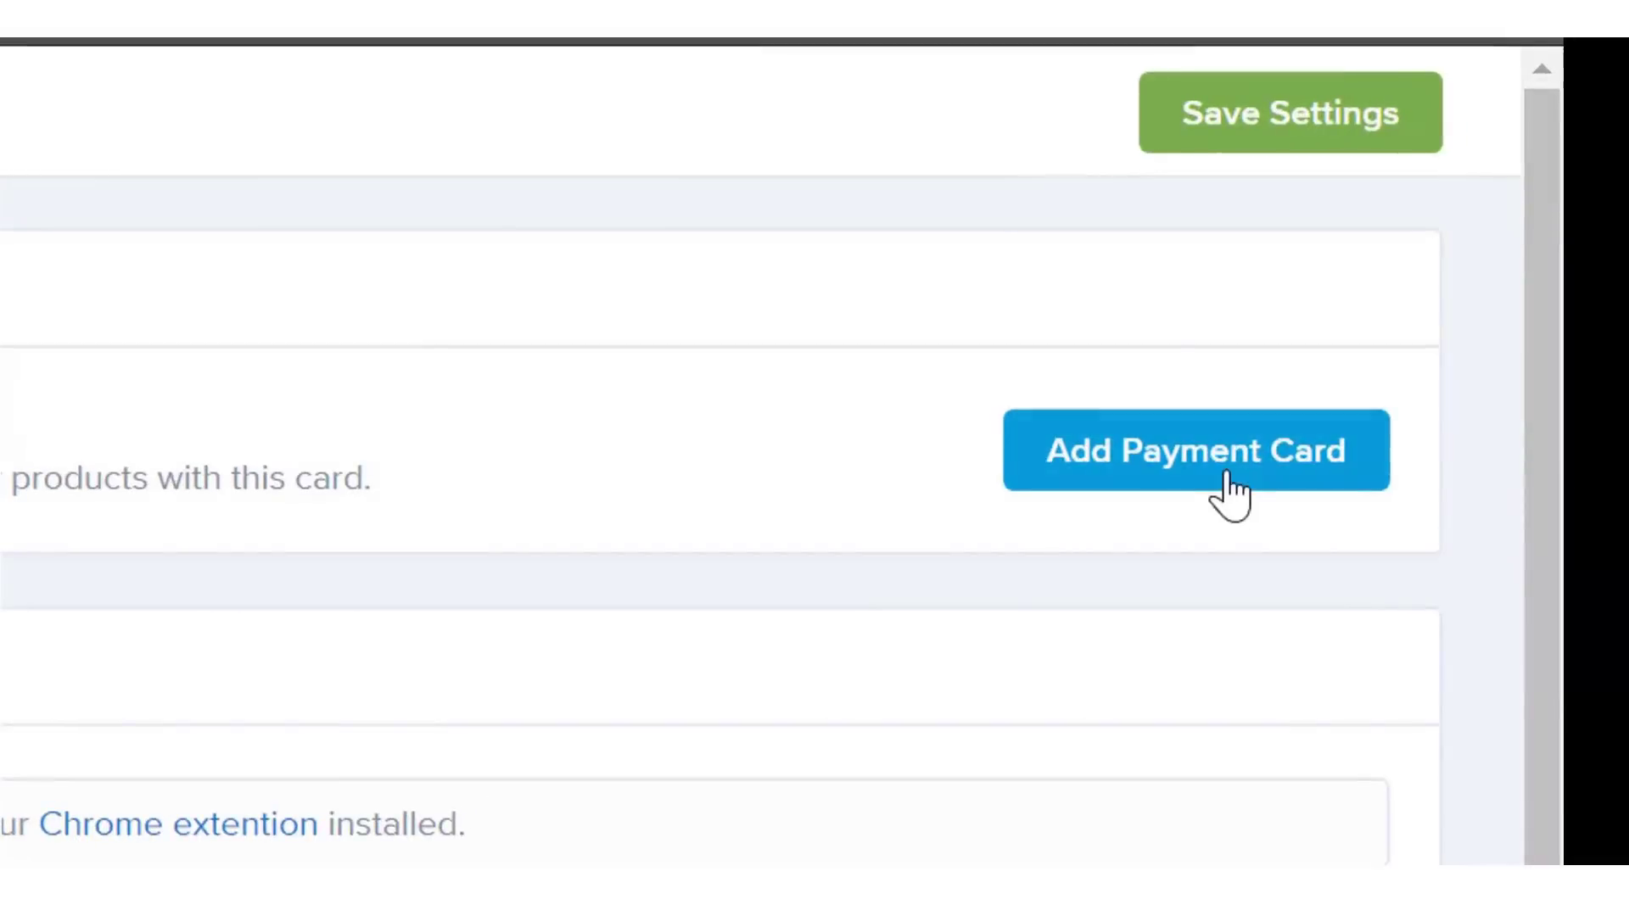
pyautogui.click(1460, 298)
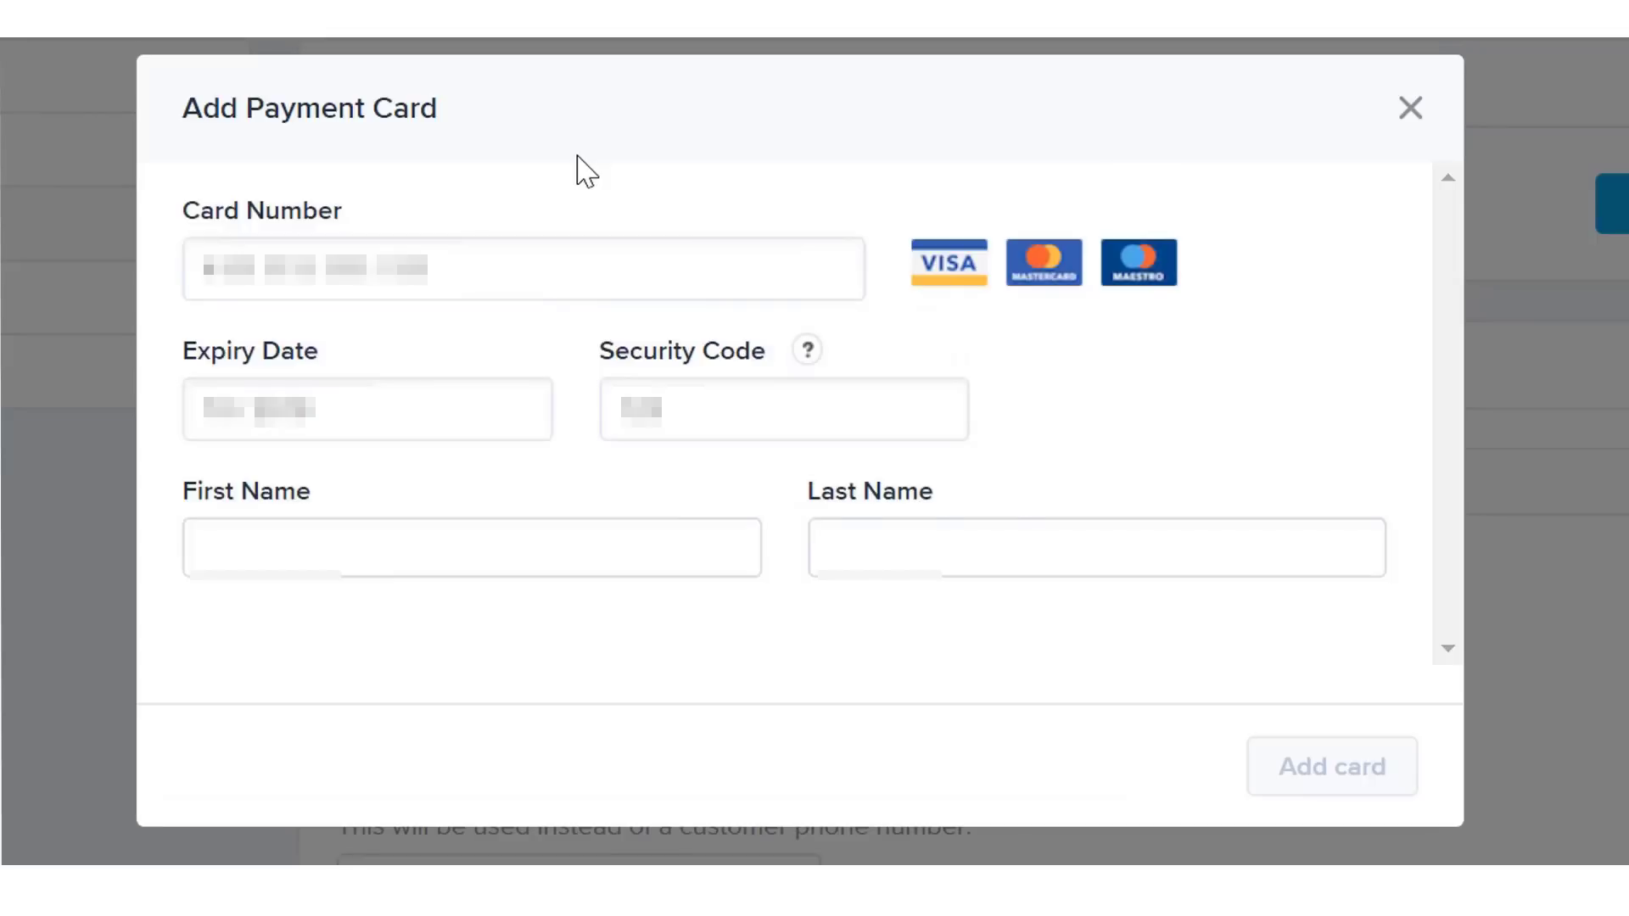
pyautogui.write('•••')
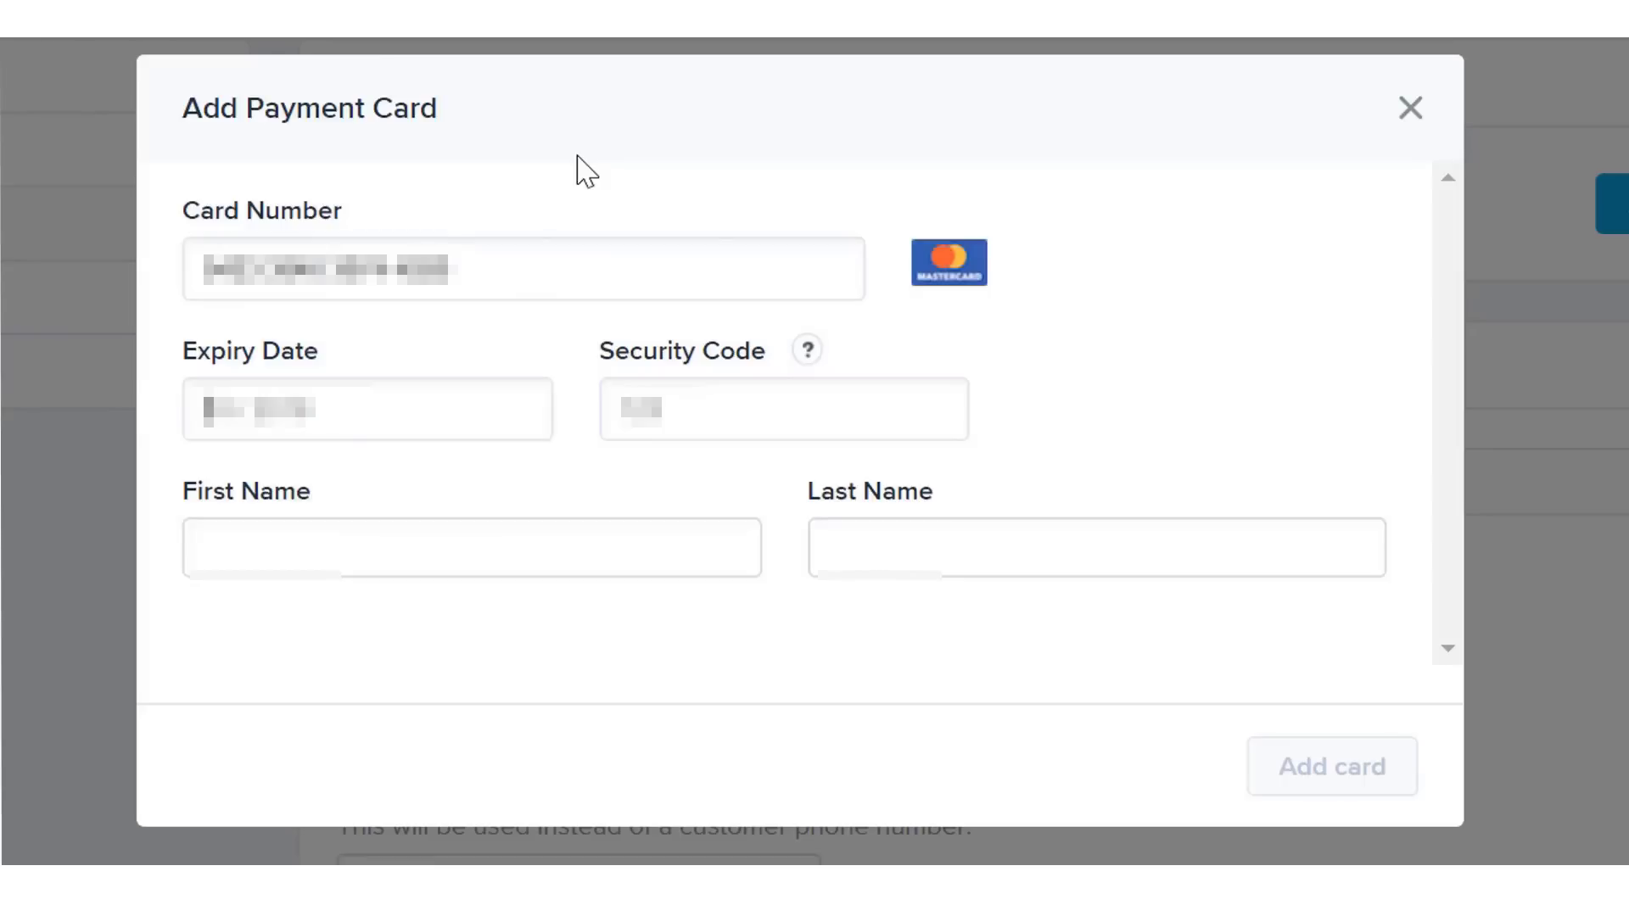
pyautogui.write('•••')
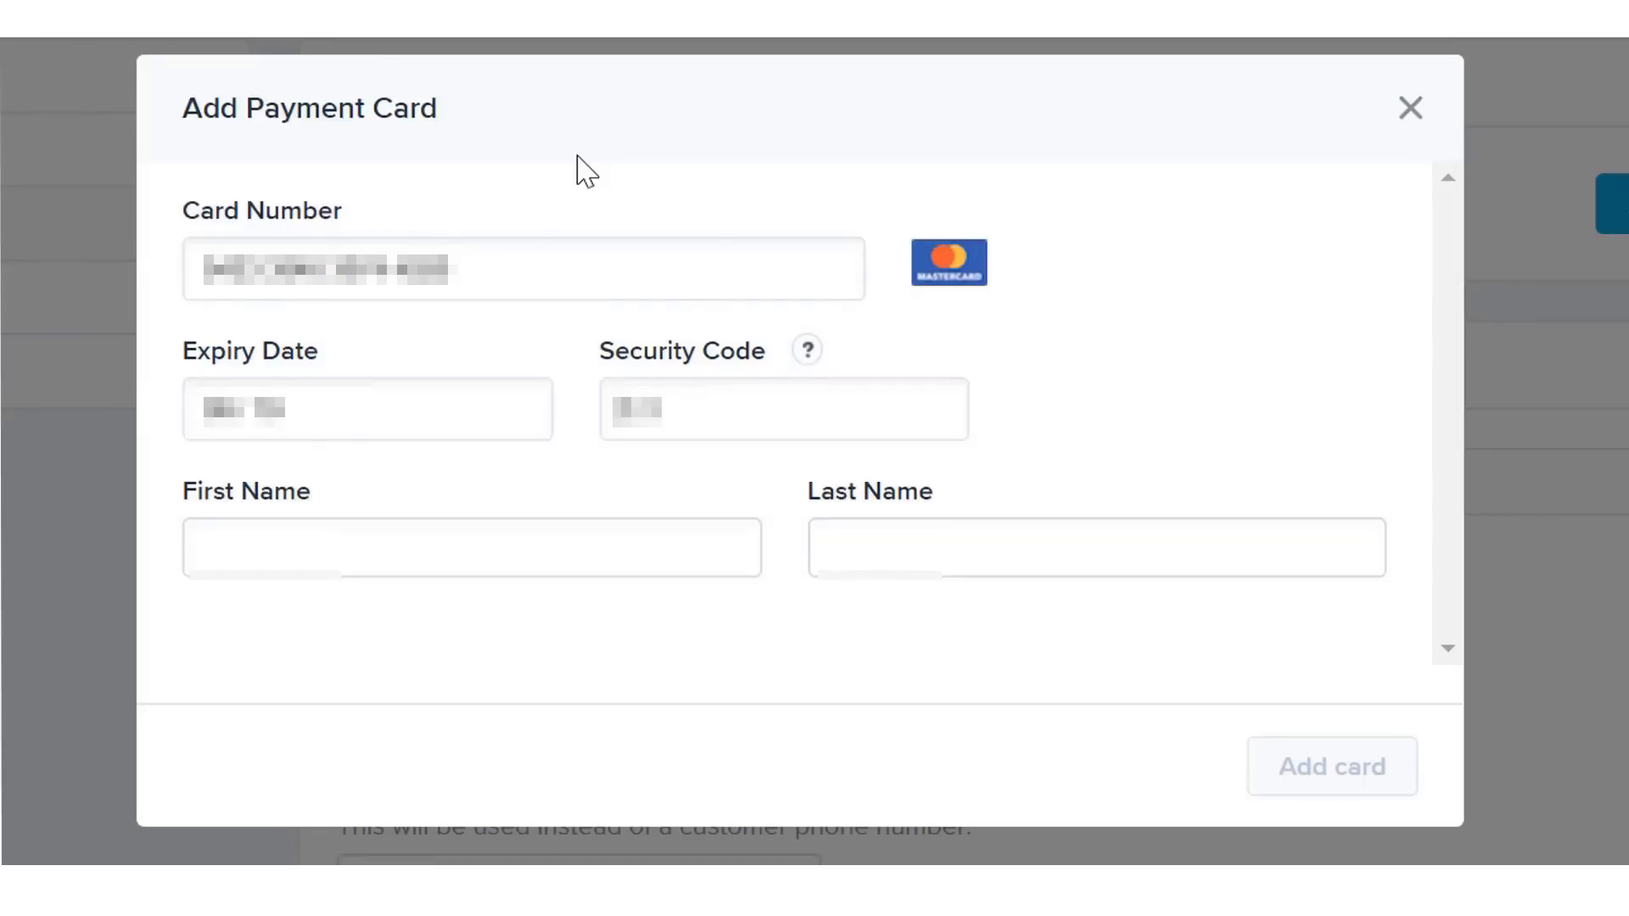
pyautogui.press('Tab')
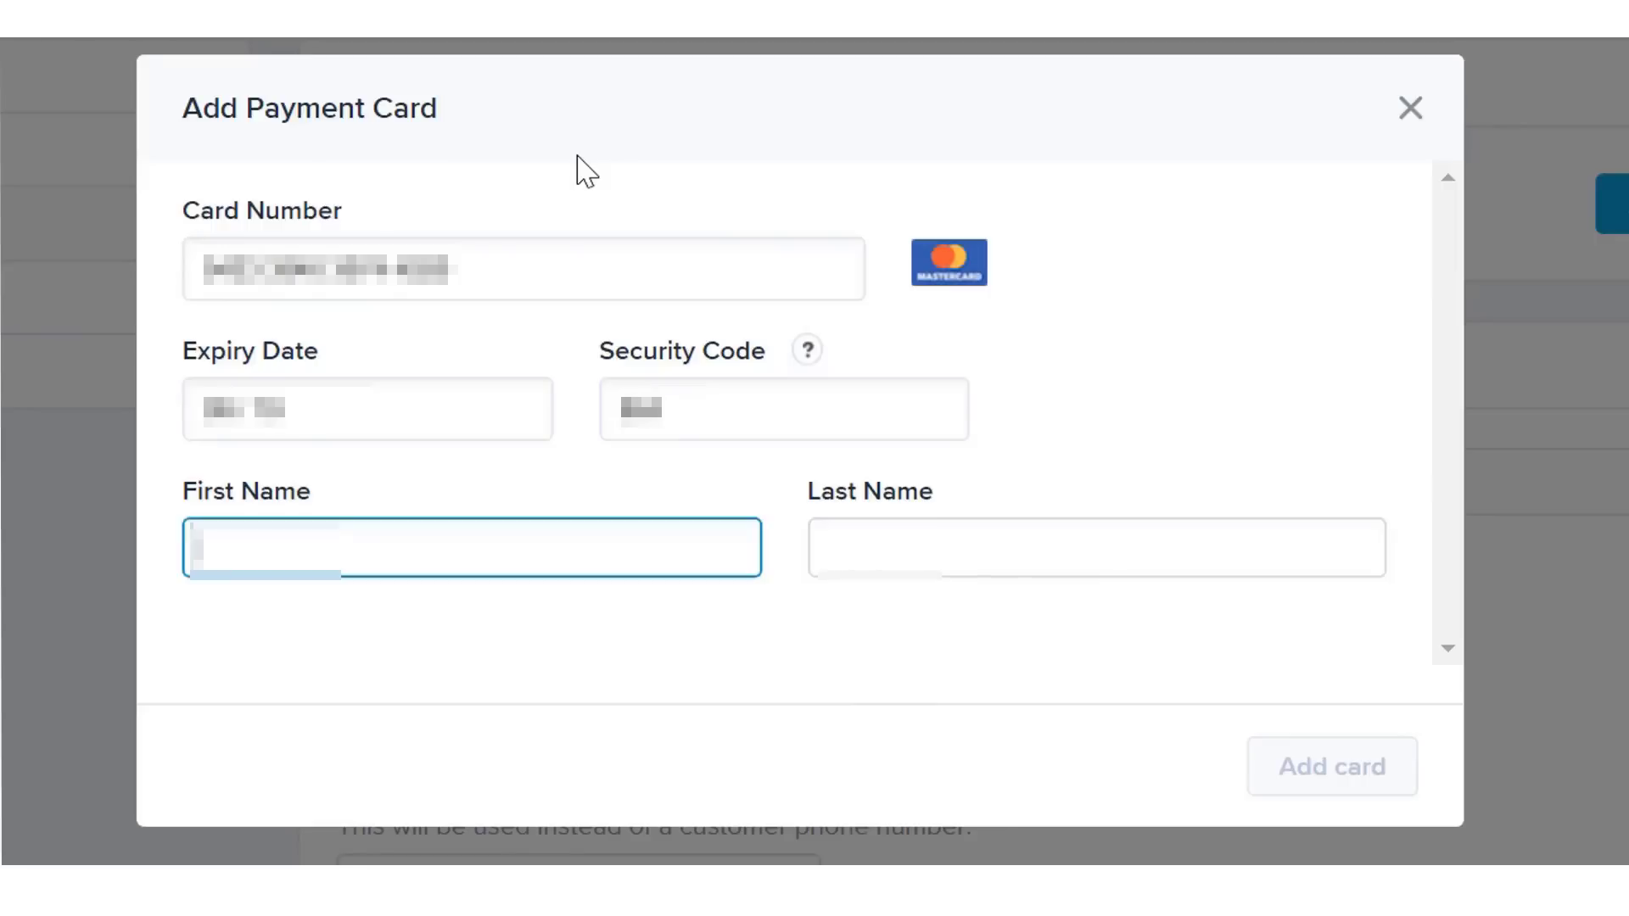
pyautogui.write('s')
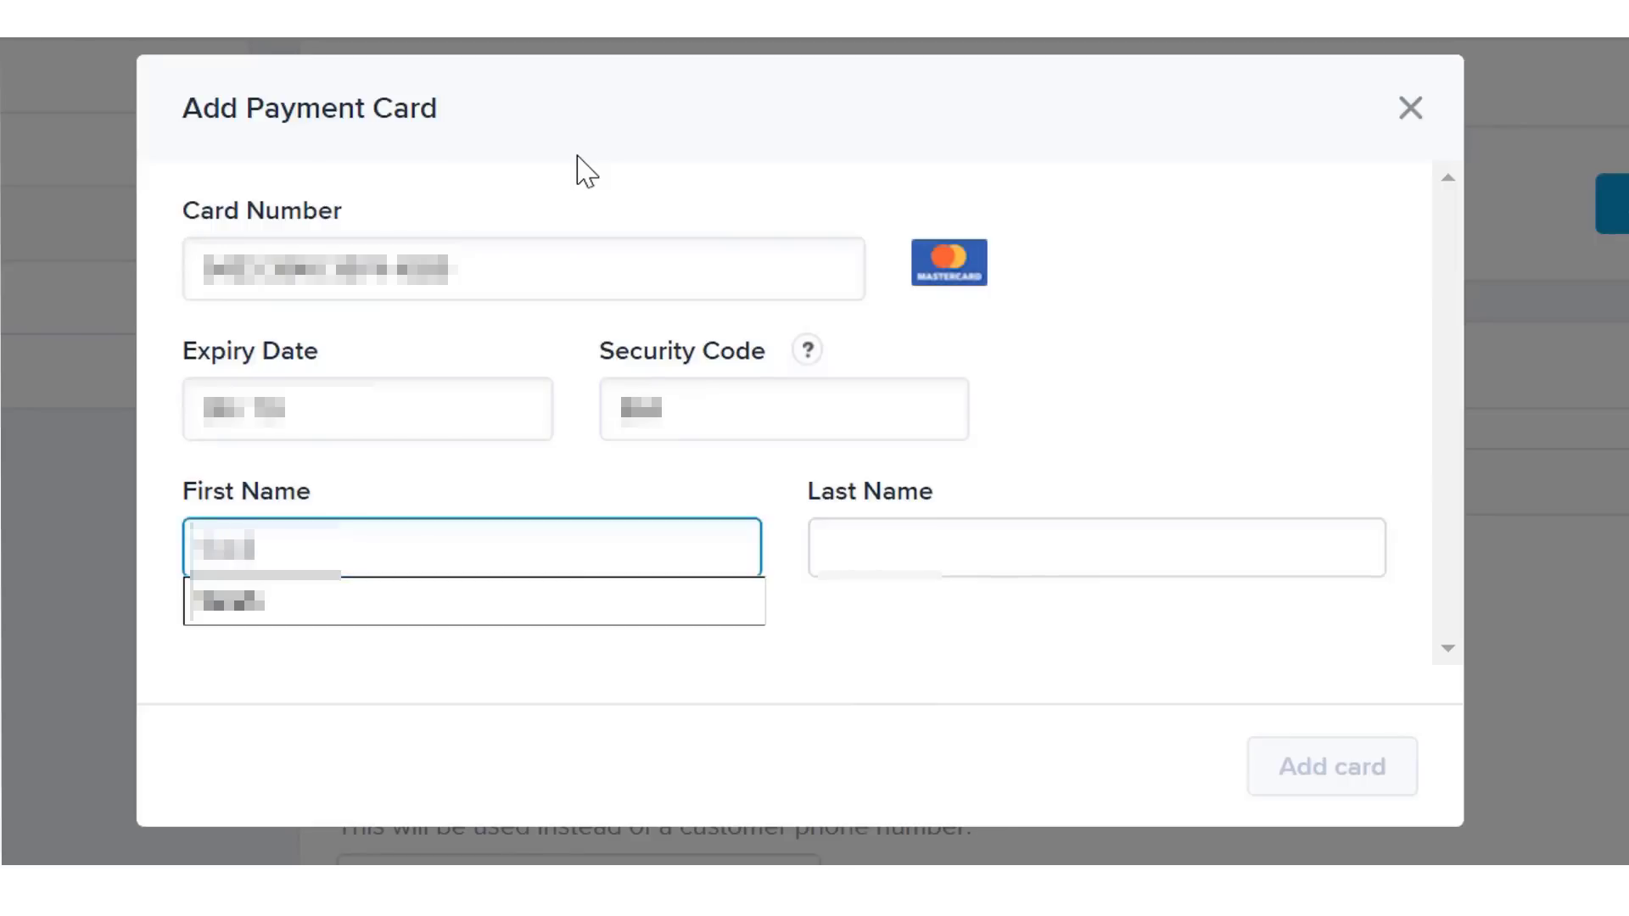
pyautogui.write('••')
pyautogui.press('Tab')
pyautogui.write('••')
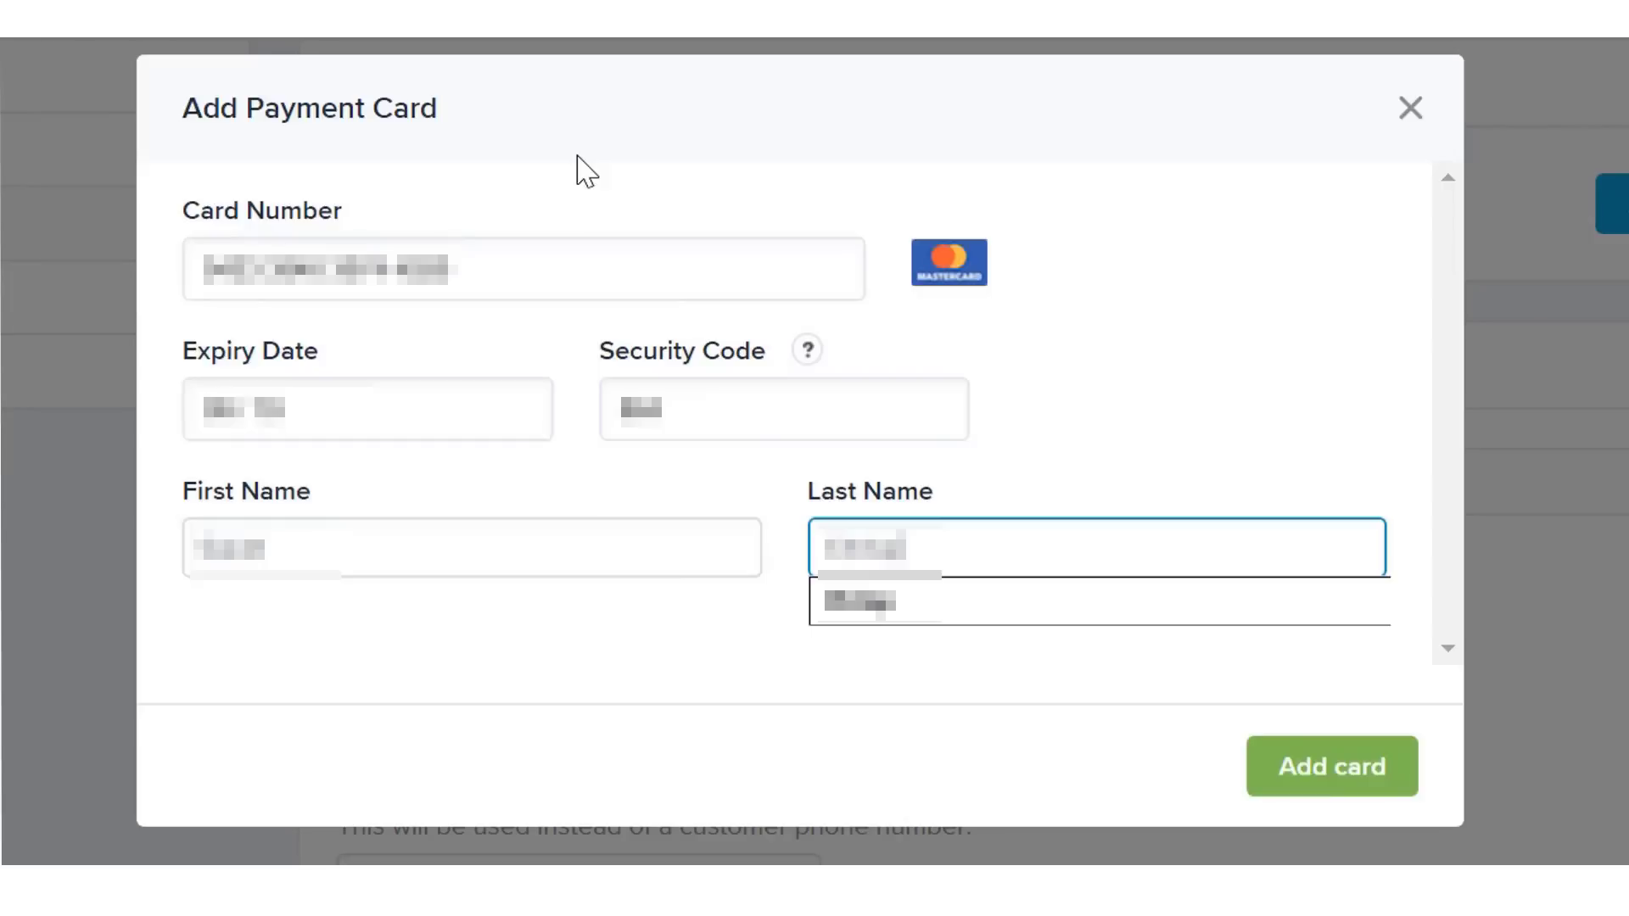
pyautogui.click(1105, 369)
pyautogui.click(1368, 768)
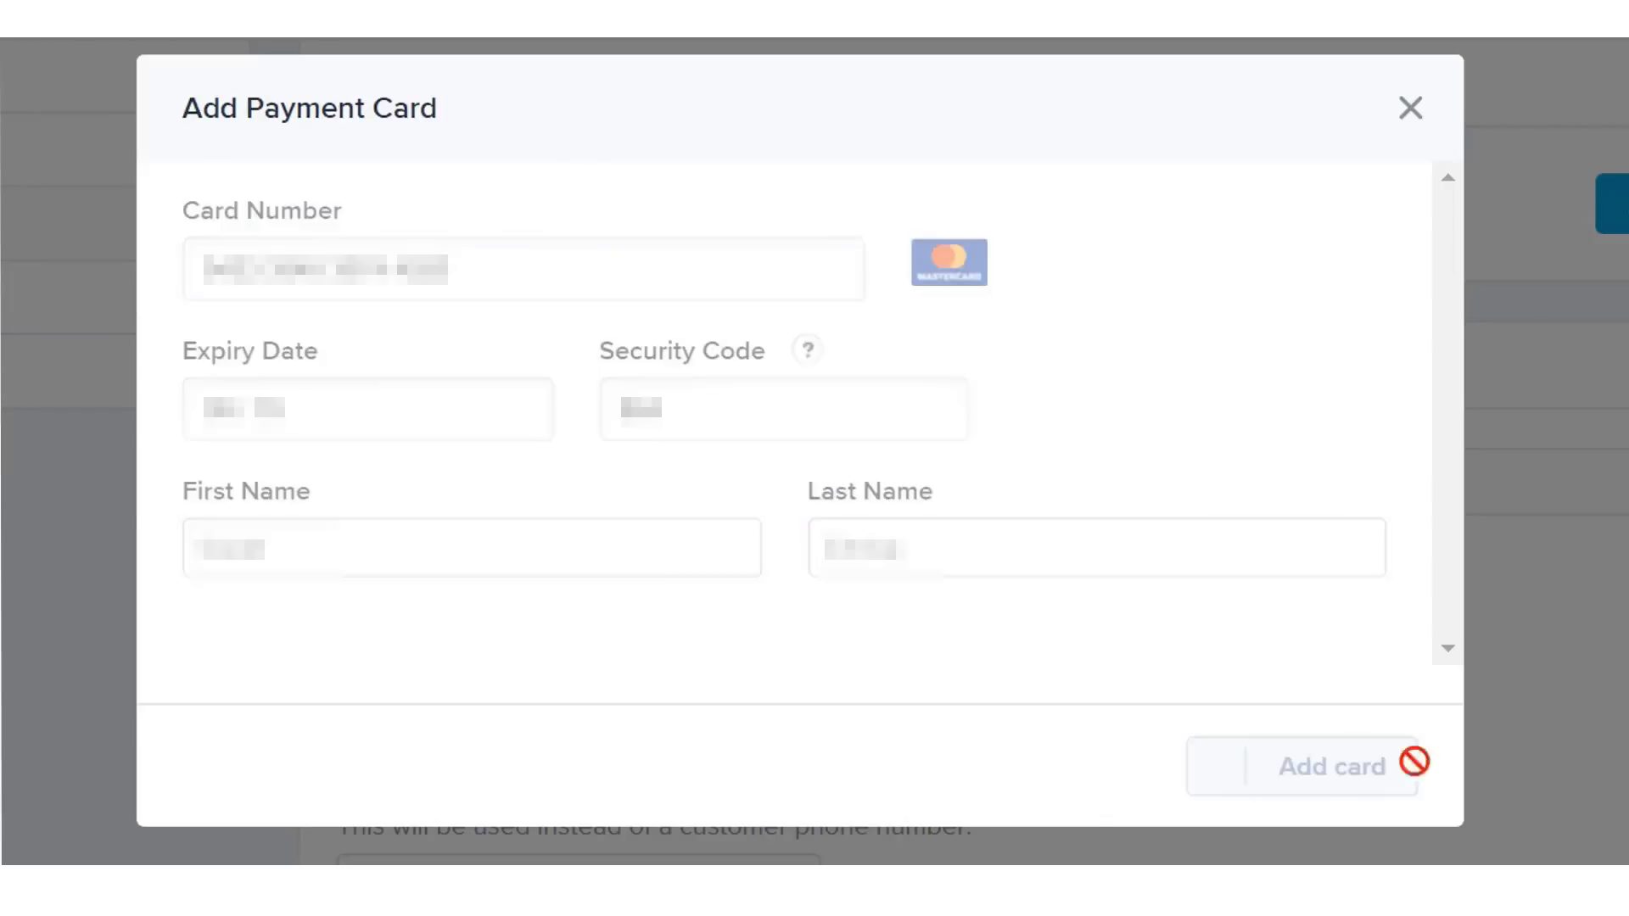
# - Set ePacket as default shipping, add an override phone number and a pasted supplier note, and save
pyautogui.scroll(-5, 814, 458)
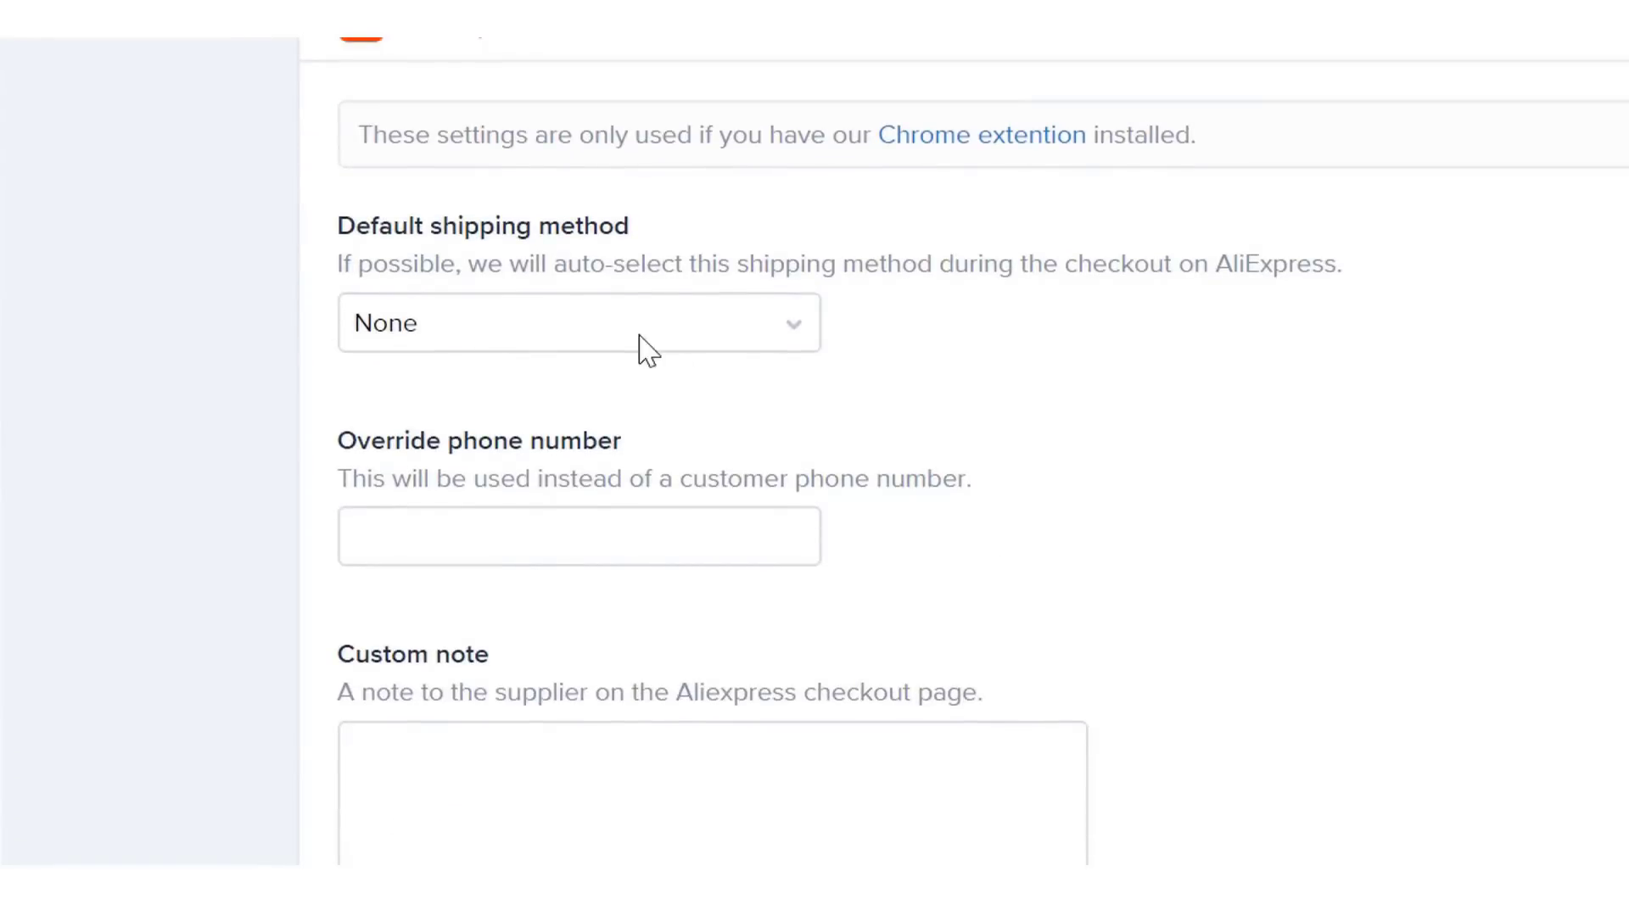
pyautogui.click(638, 339)
pyautogui.click(503, 501)
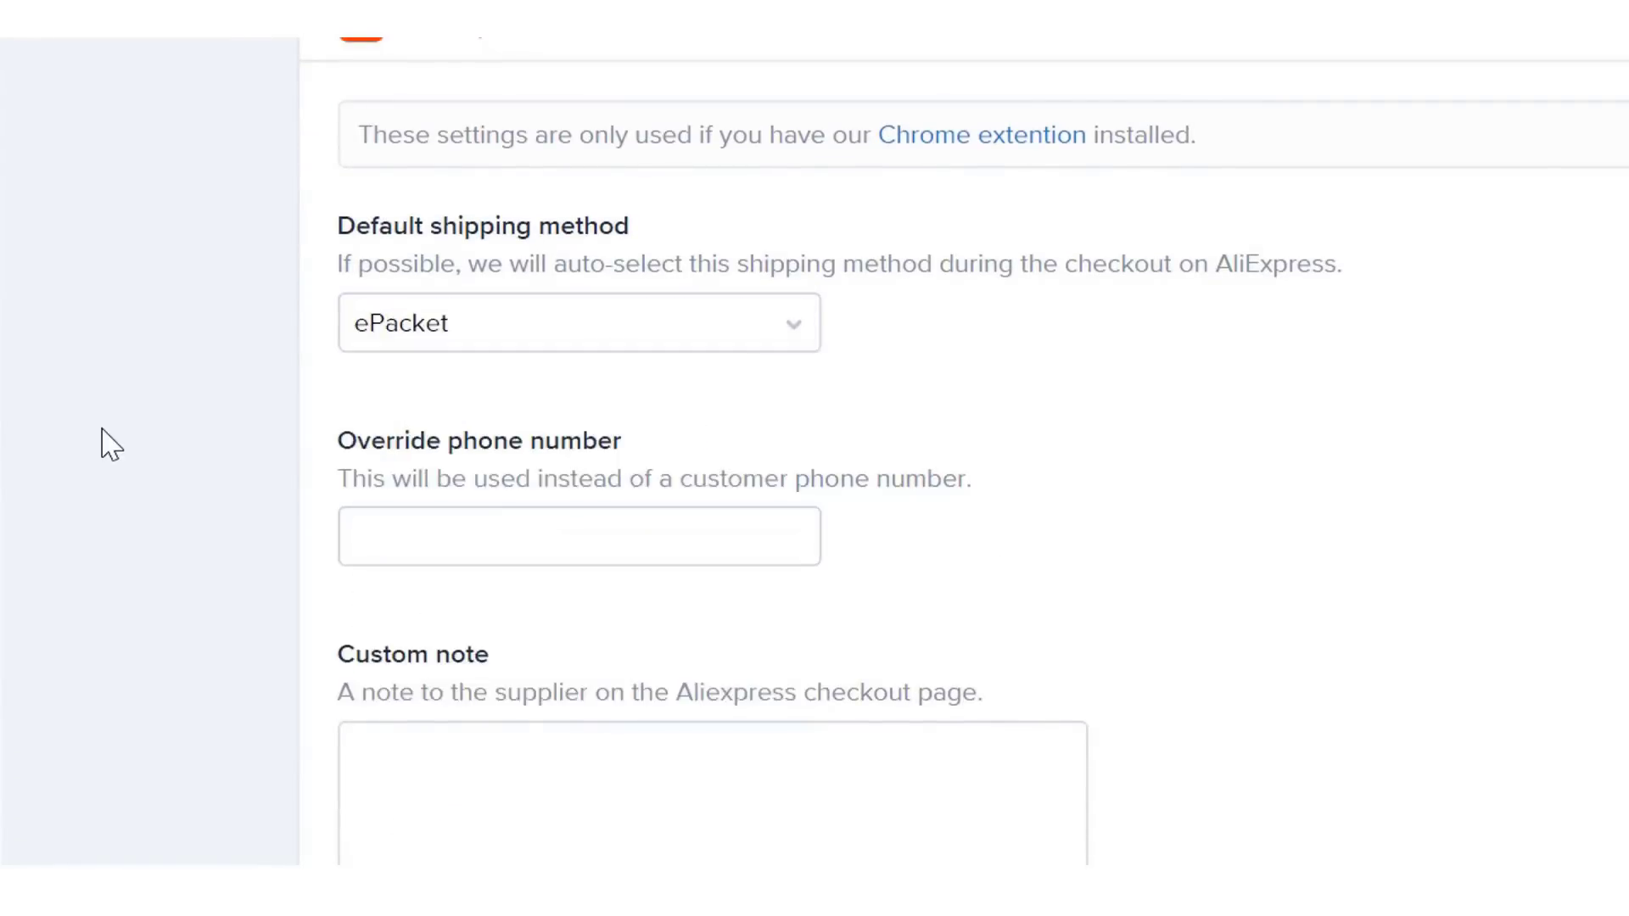
pyautogui.click(643, 560)
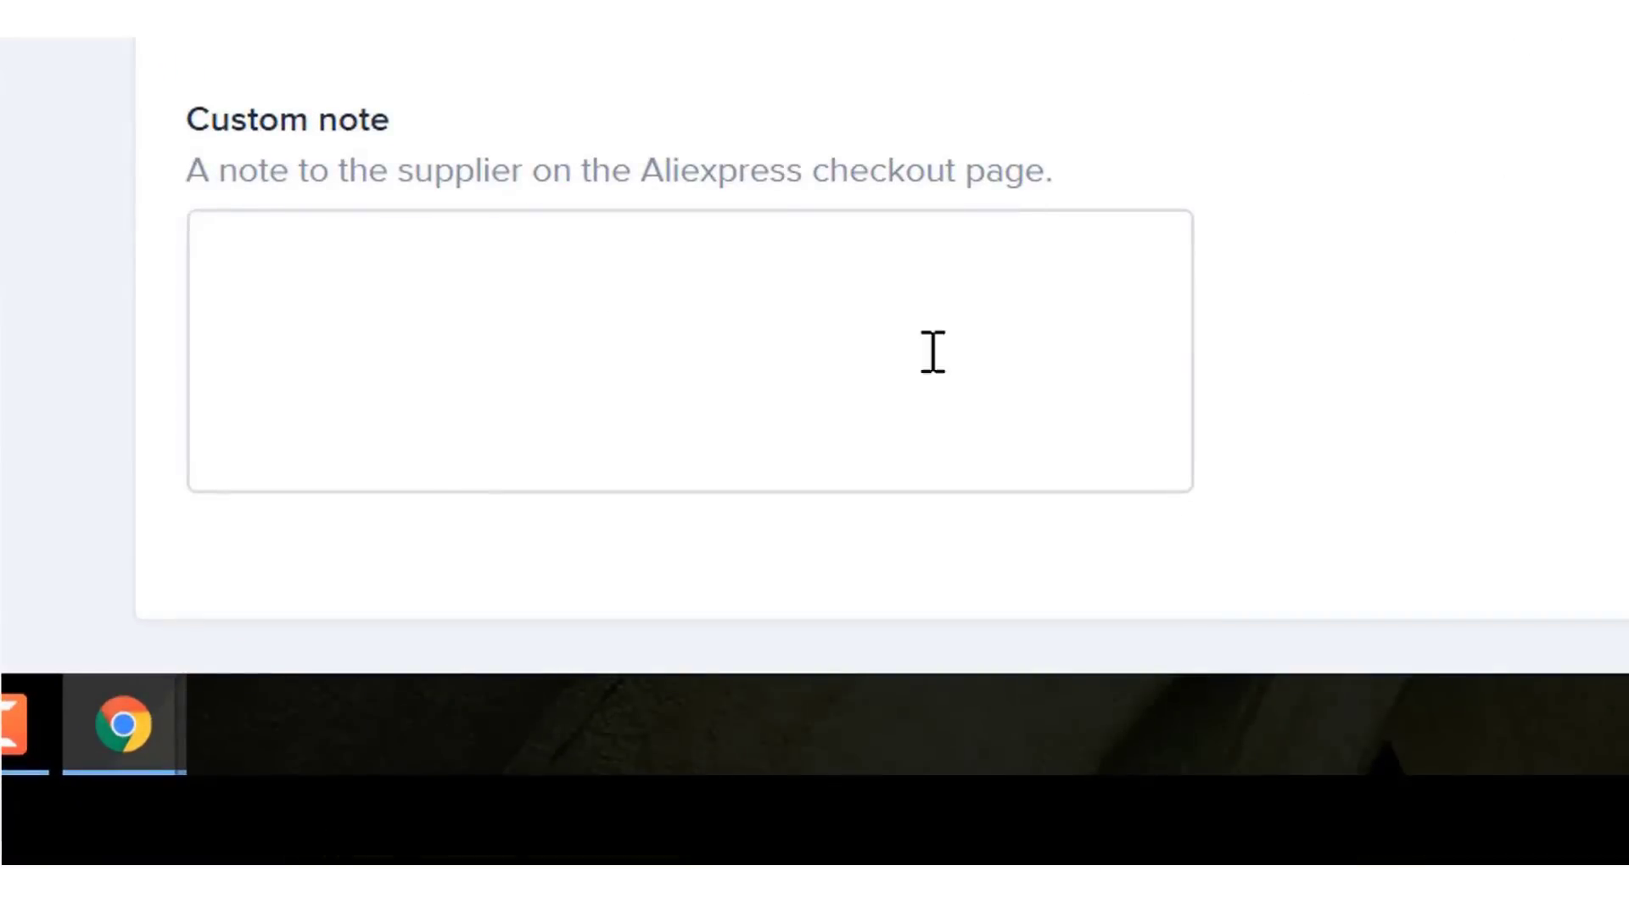
pyautogui.click(932, 352)
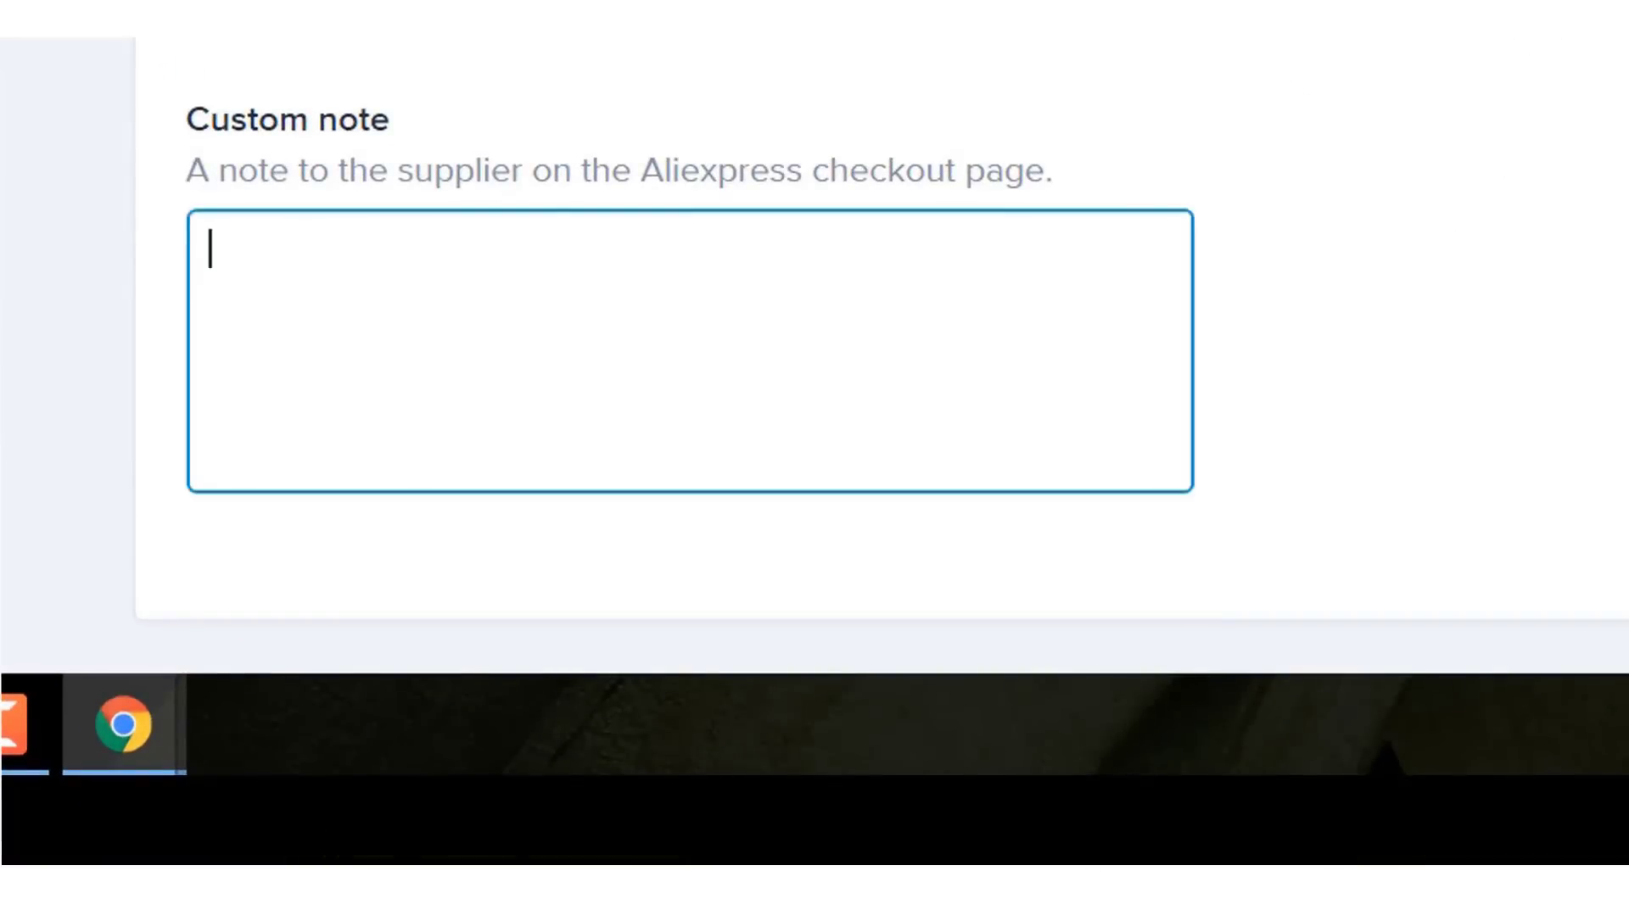
pyautogui.write('Hi there. Please do not include an invoice or any marketing materials with this order. Please blindly dropship this item. Thank you')
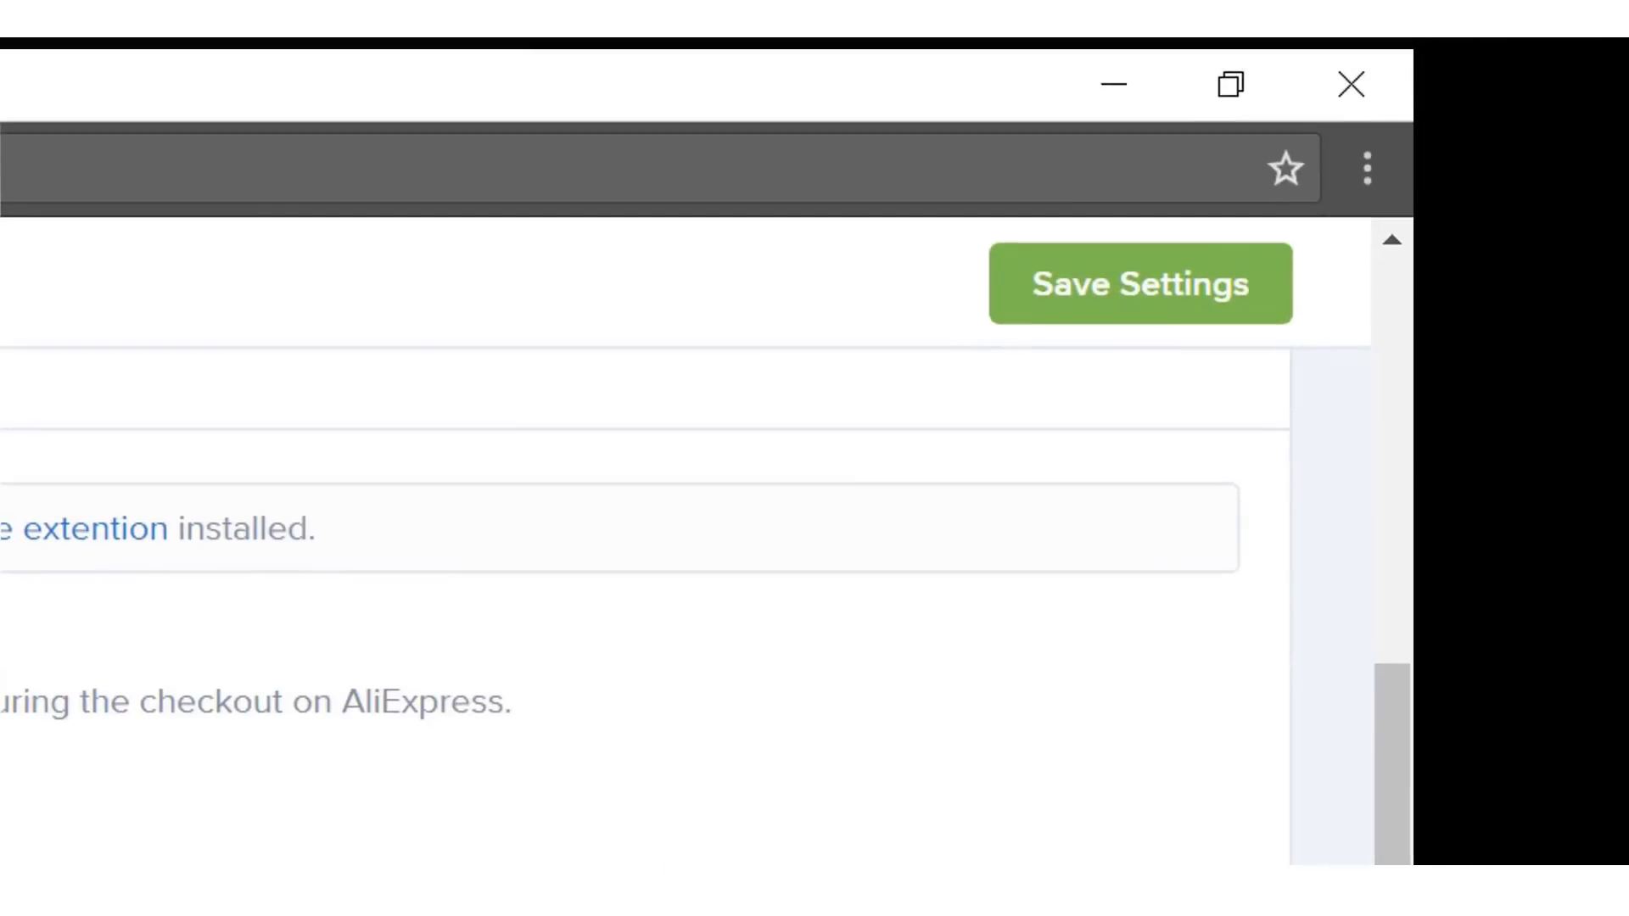
pyautogui.click(1146, 283)
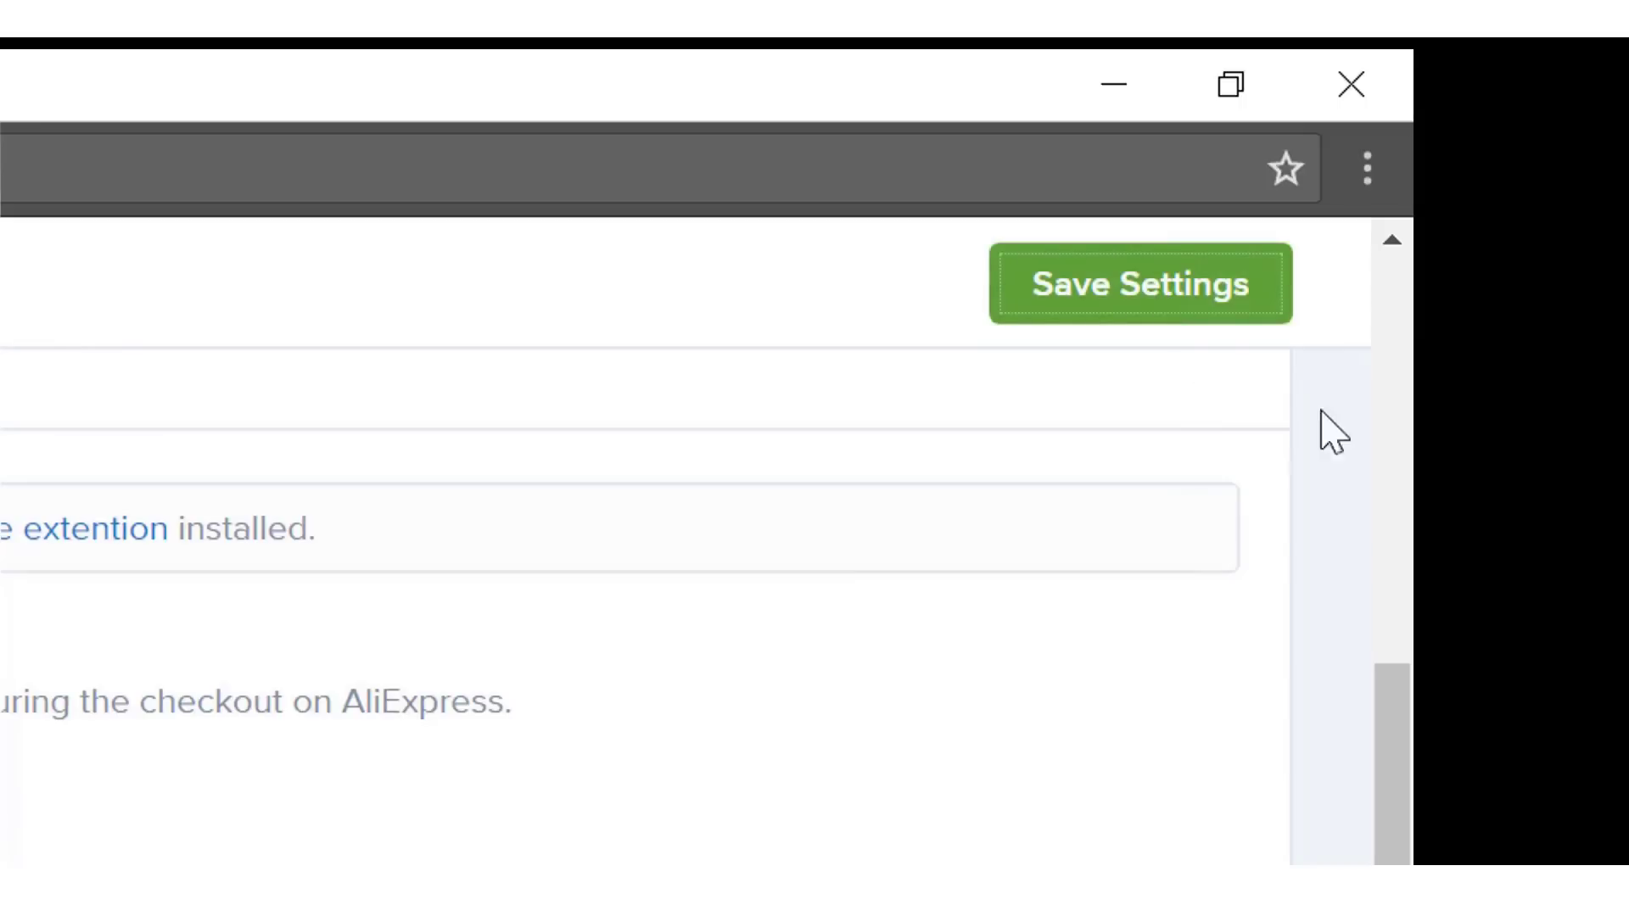
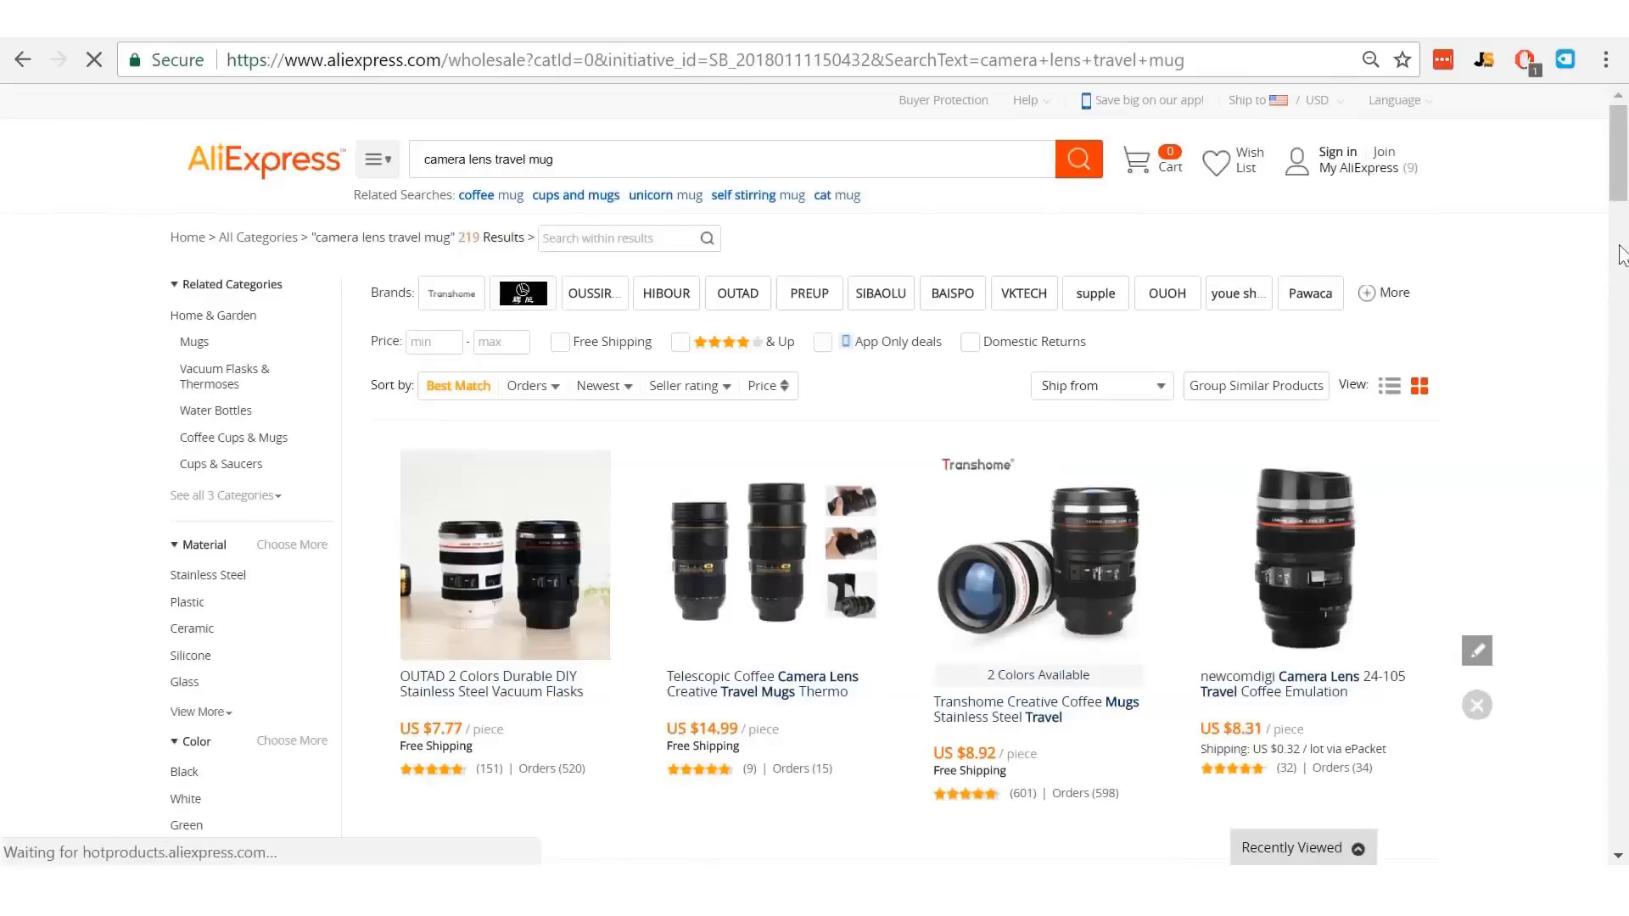
# - Import the Camera Lens 24-105 travel mug into Oberlo and open the Import List showing it
pyautogui.scroll(-2, 1610, 332)
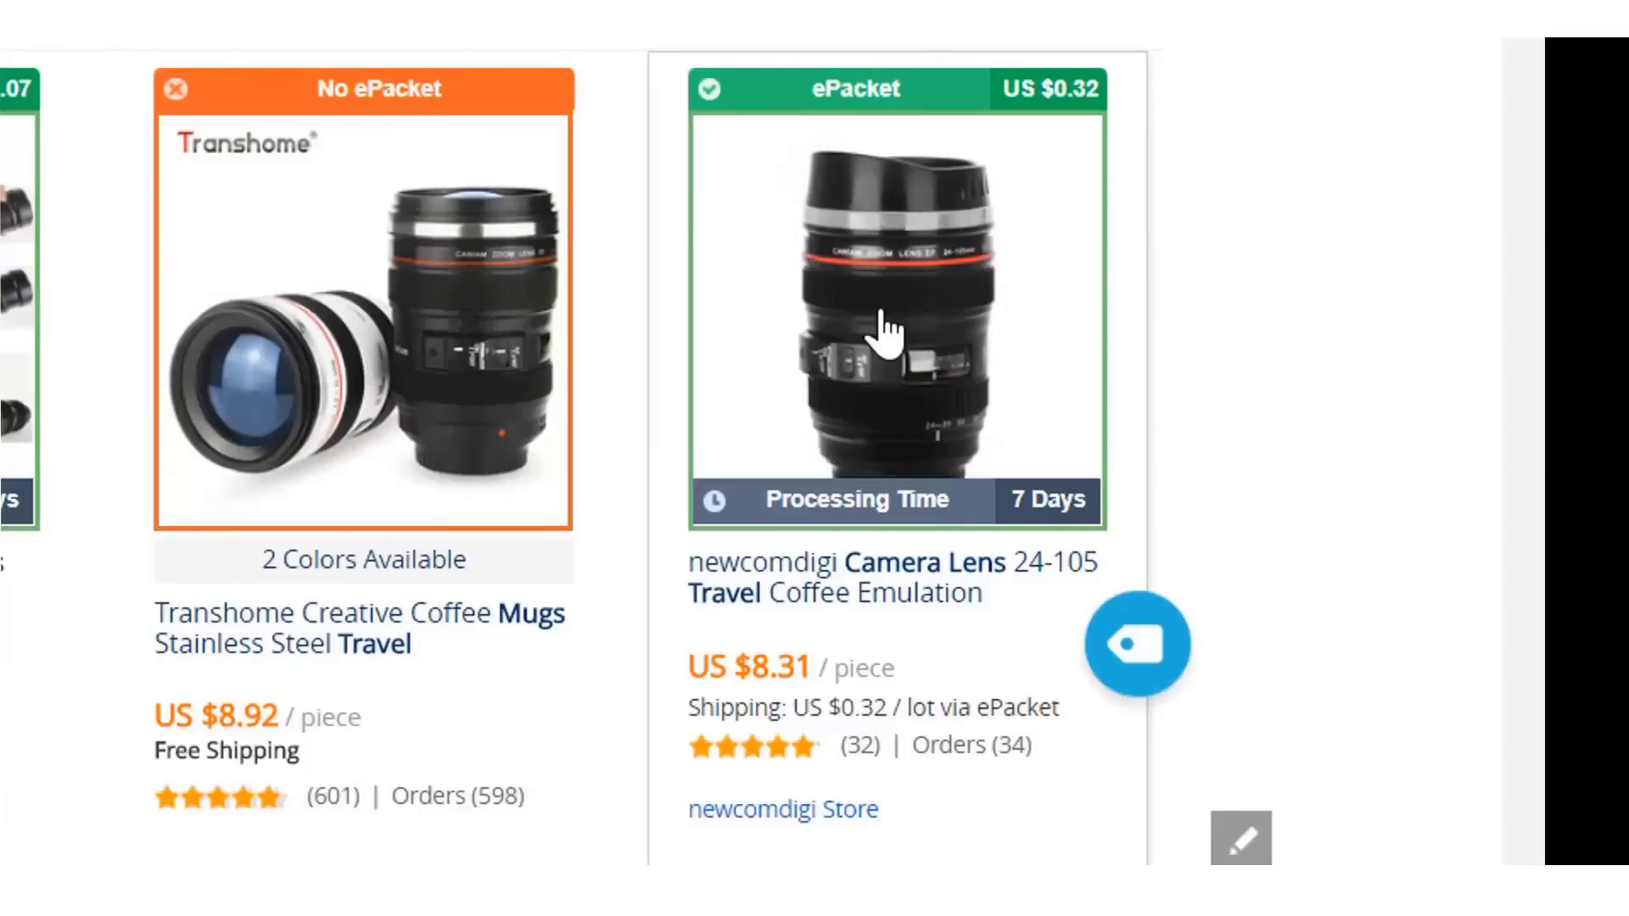
pyautogui.click(1120, 667)
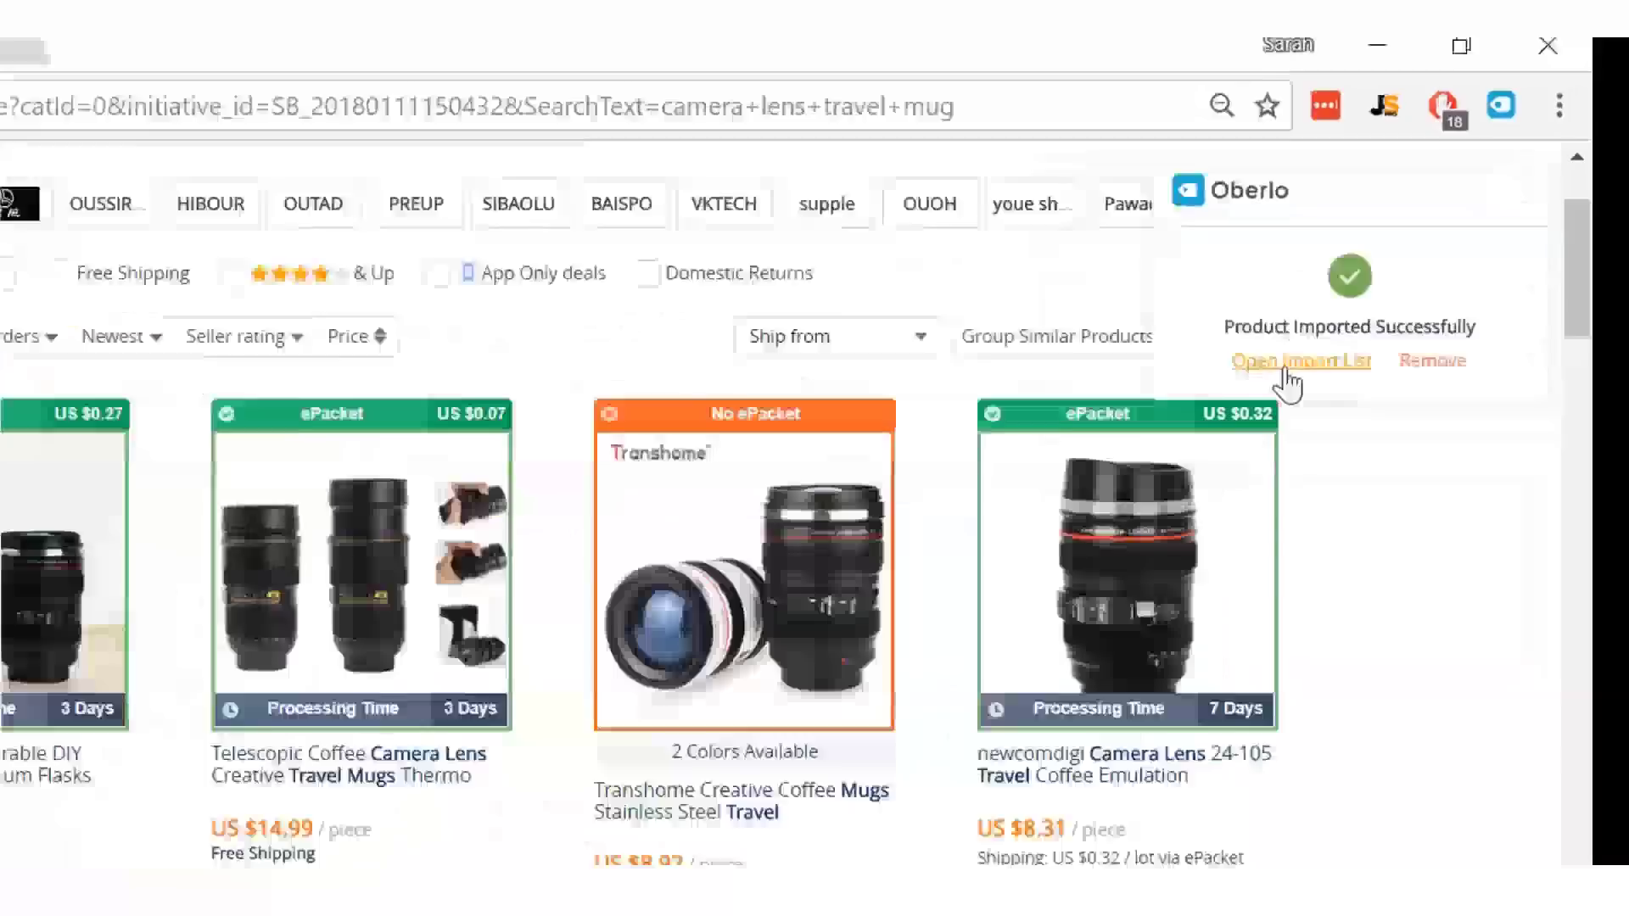
pyautogui.click(1285, 365)
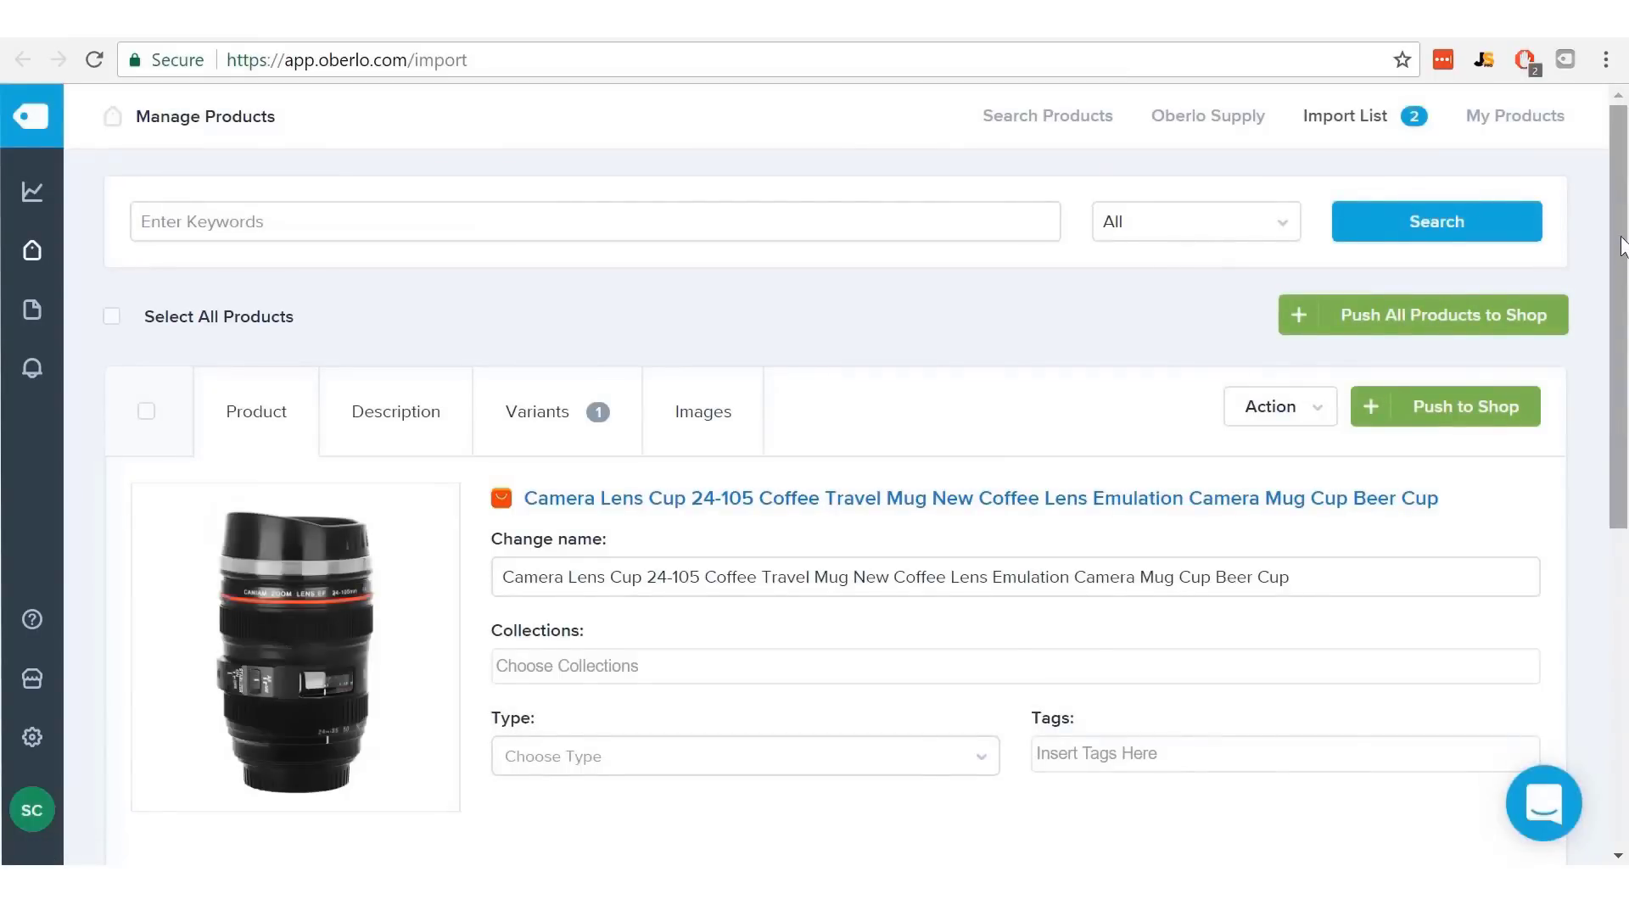
# - Review the lens cup's variants, then include an upright mug image and drop its duplicate
pyautogui.moveTo(1620, 242); pyautogui.dragTo(1625, 335)
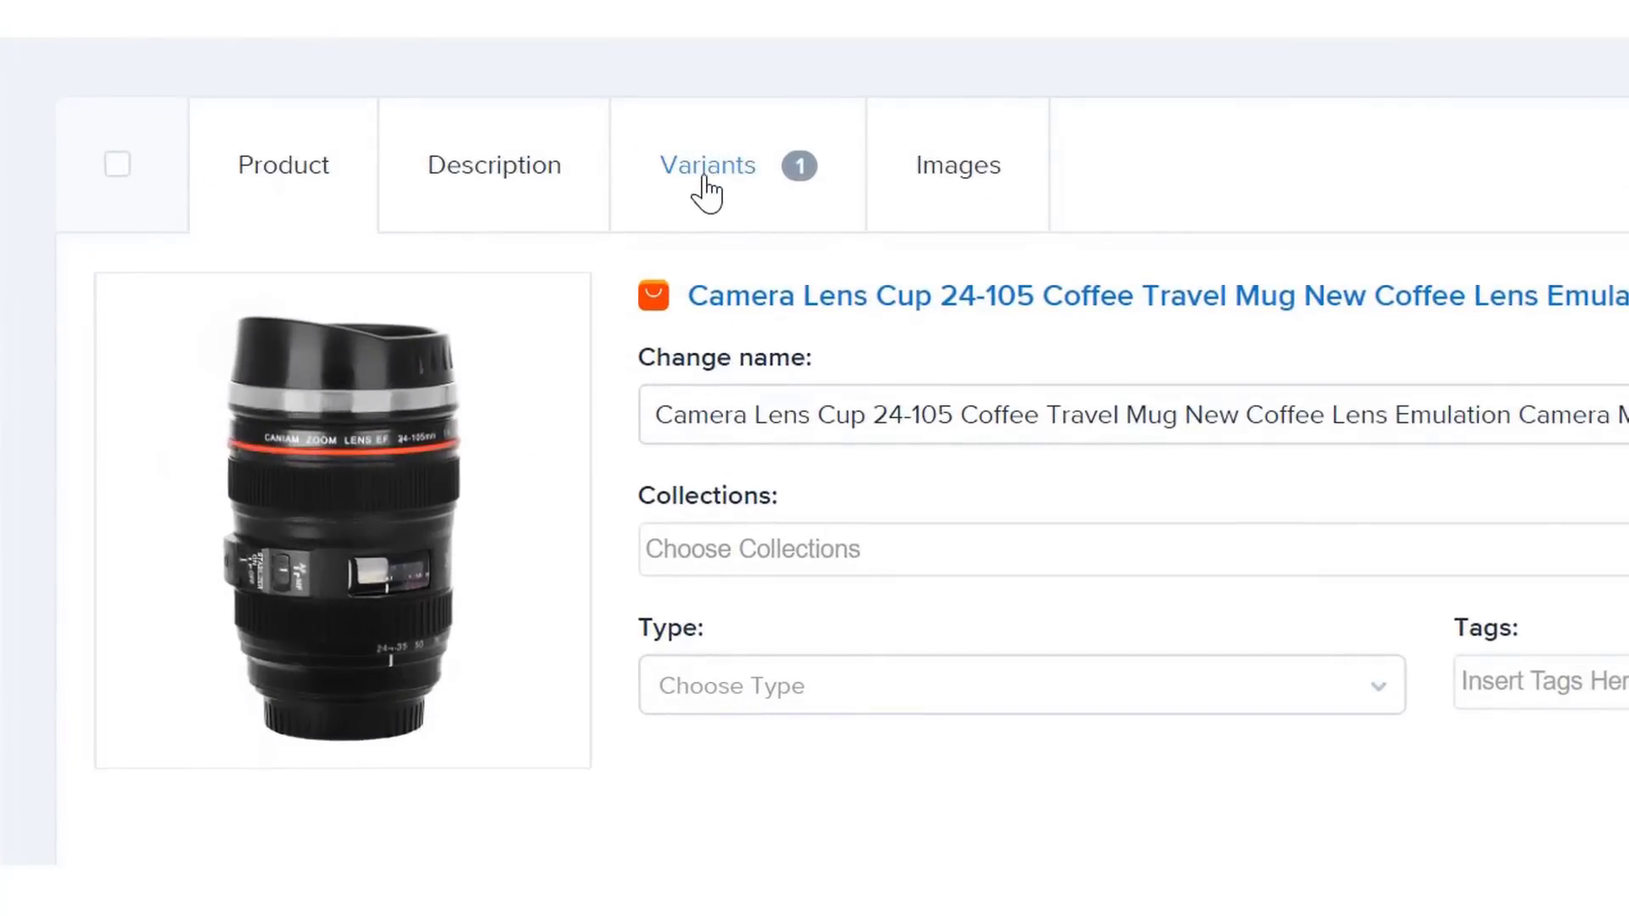
pyautogui.click(704, 179)
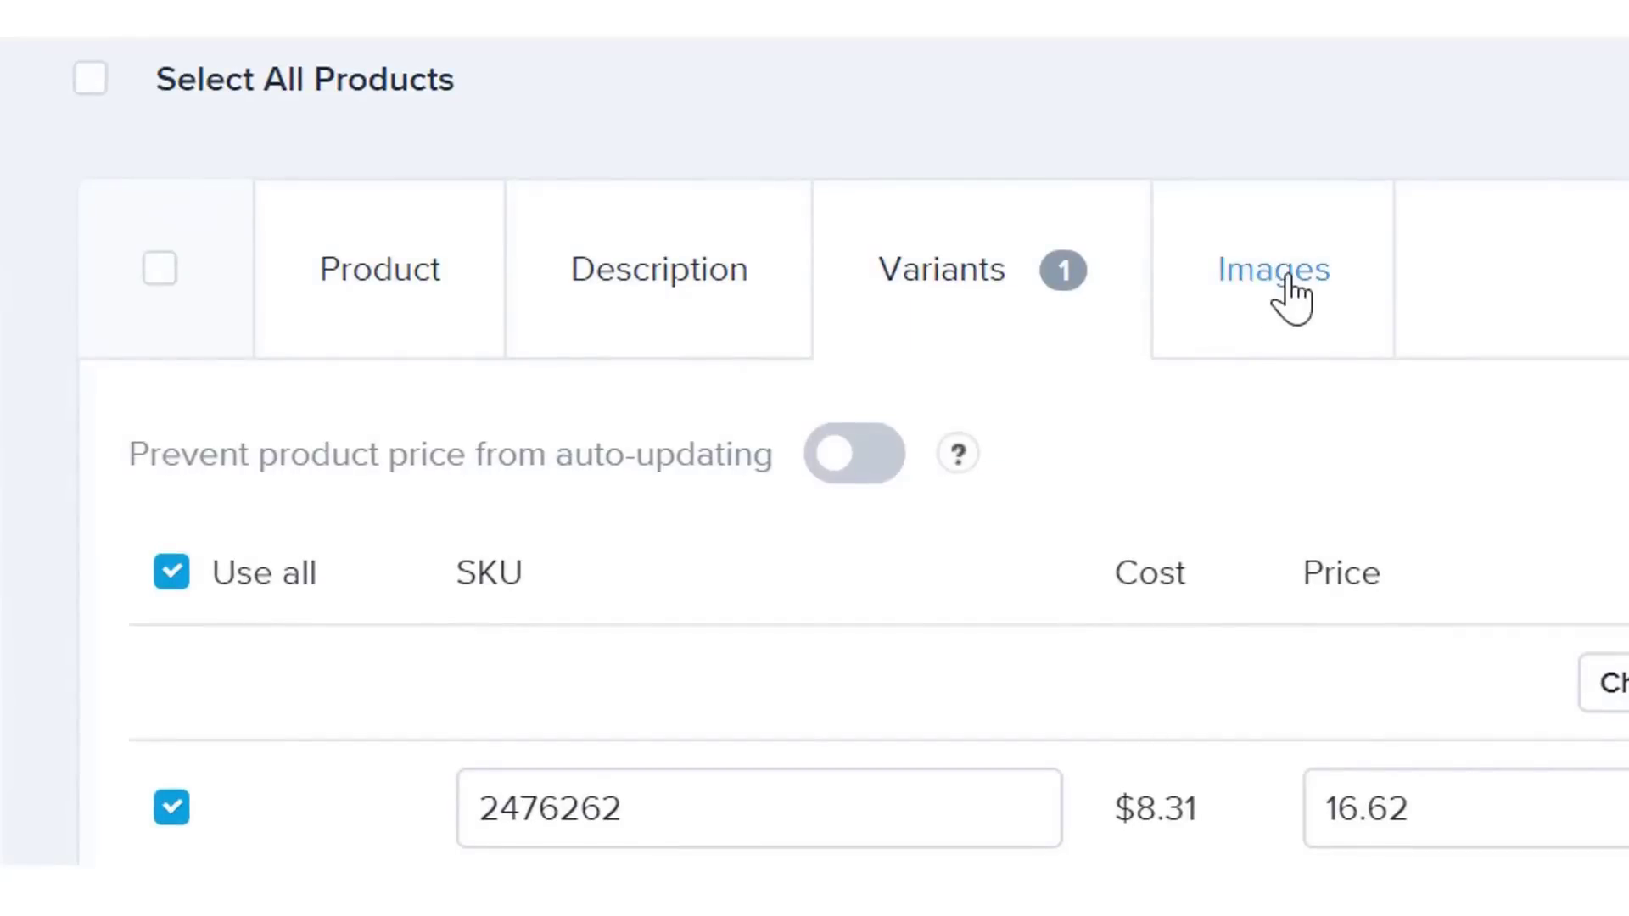
pyautogui.click(1288, 280)
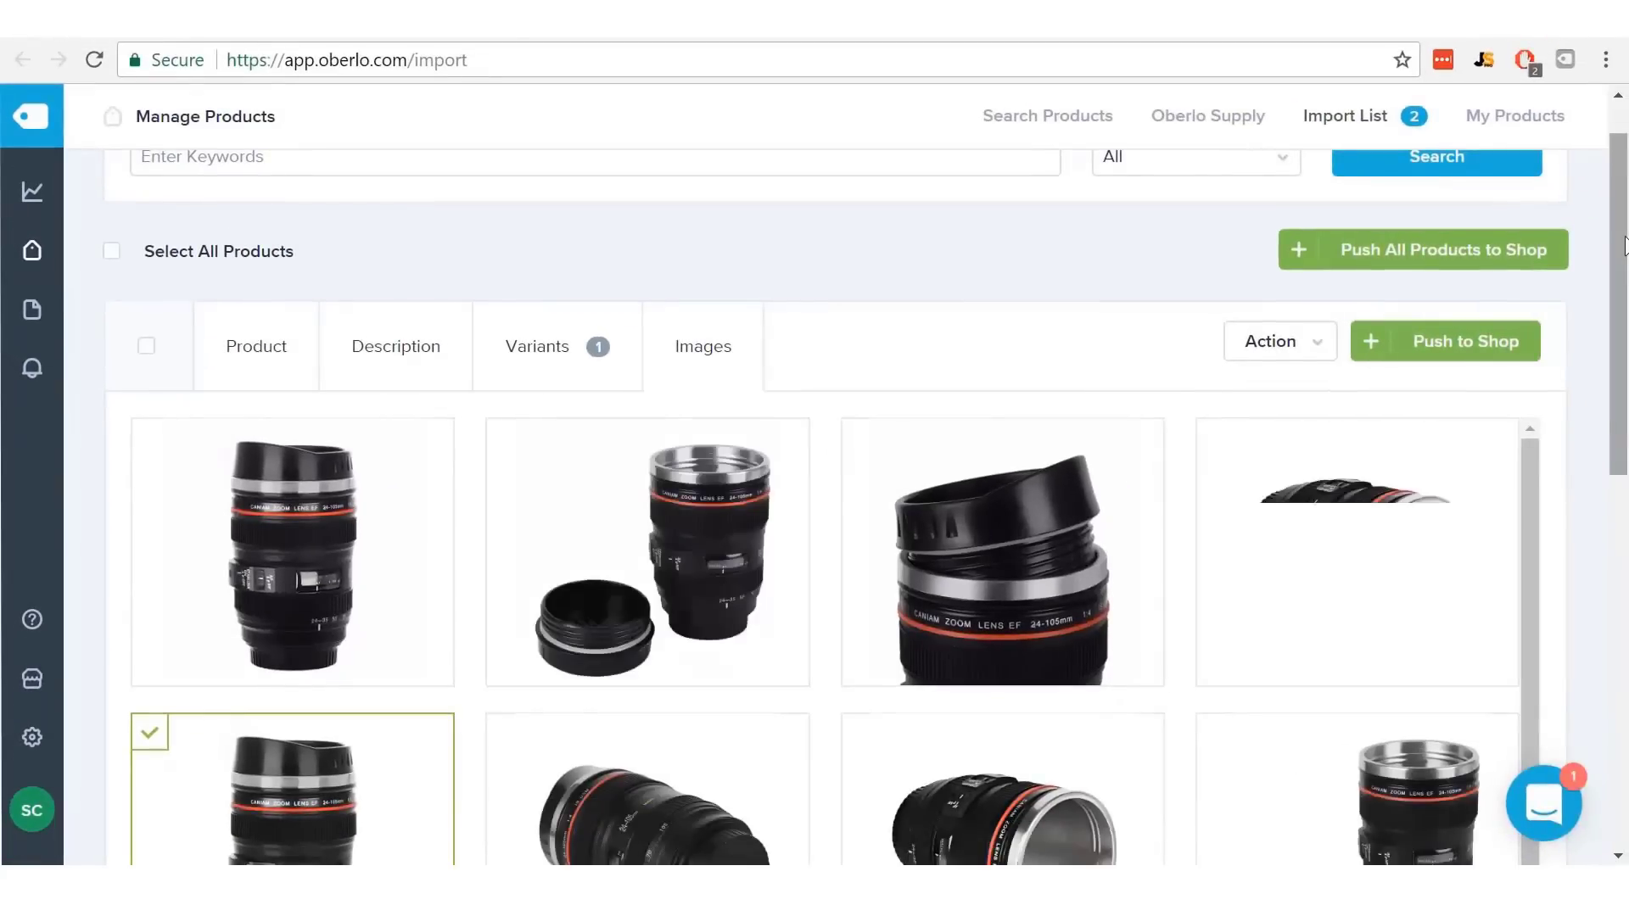
pyautogui.moveTo(1624, 246); pyautogui.dragTo(1621, 329)
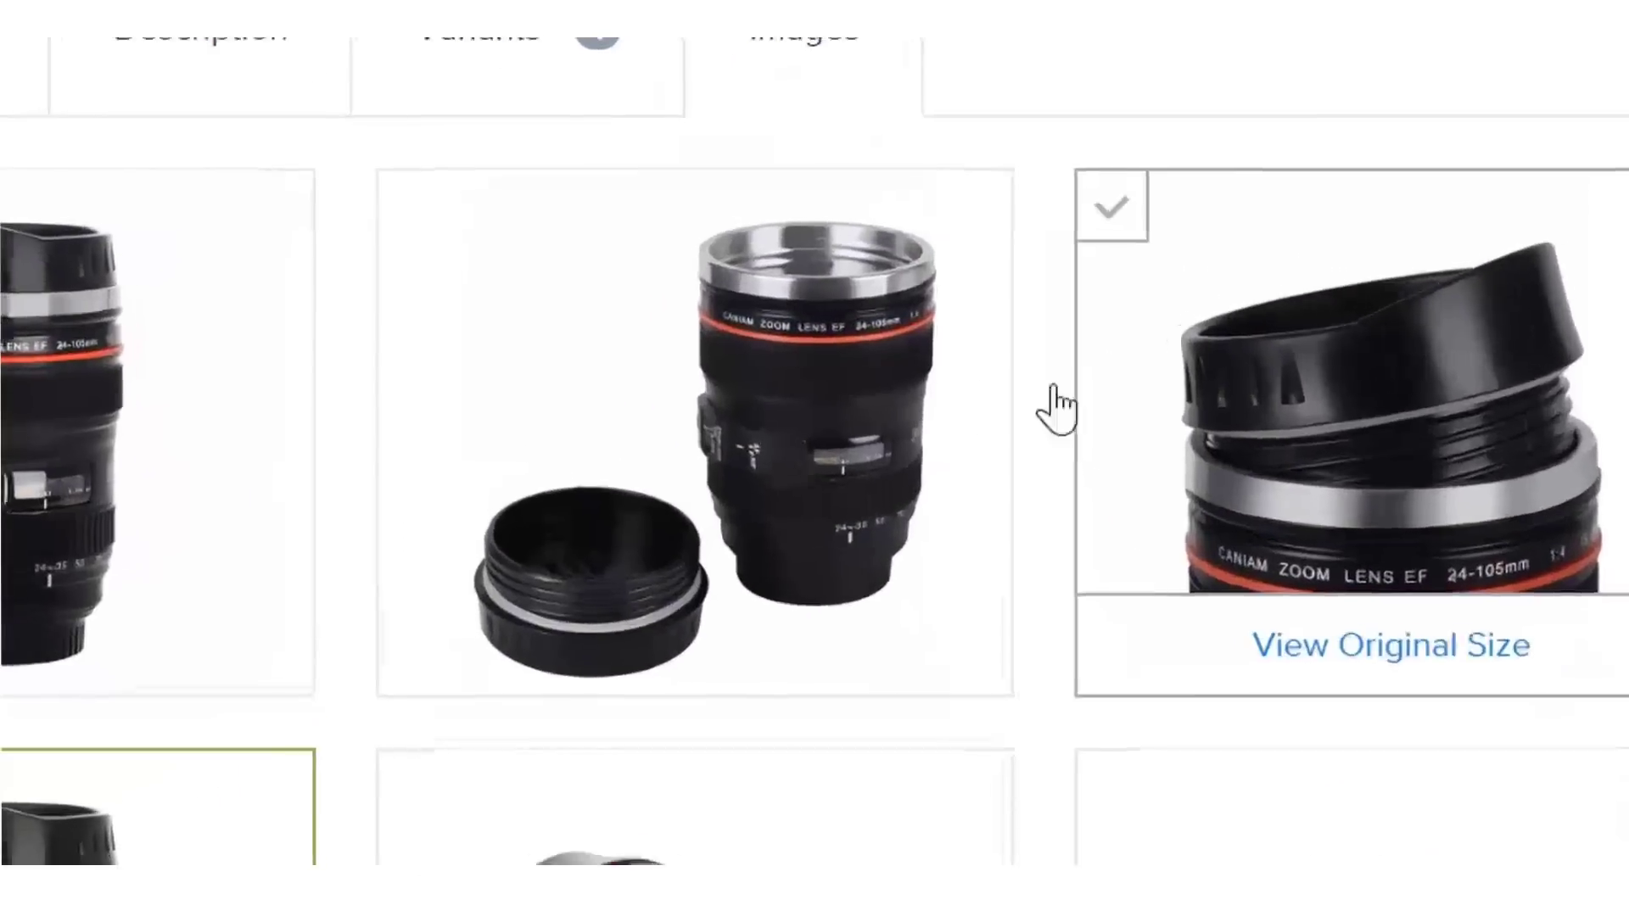
pyautogui.moveTo(697, 359)
pyautogui.click(794, 405)
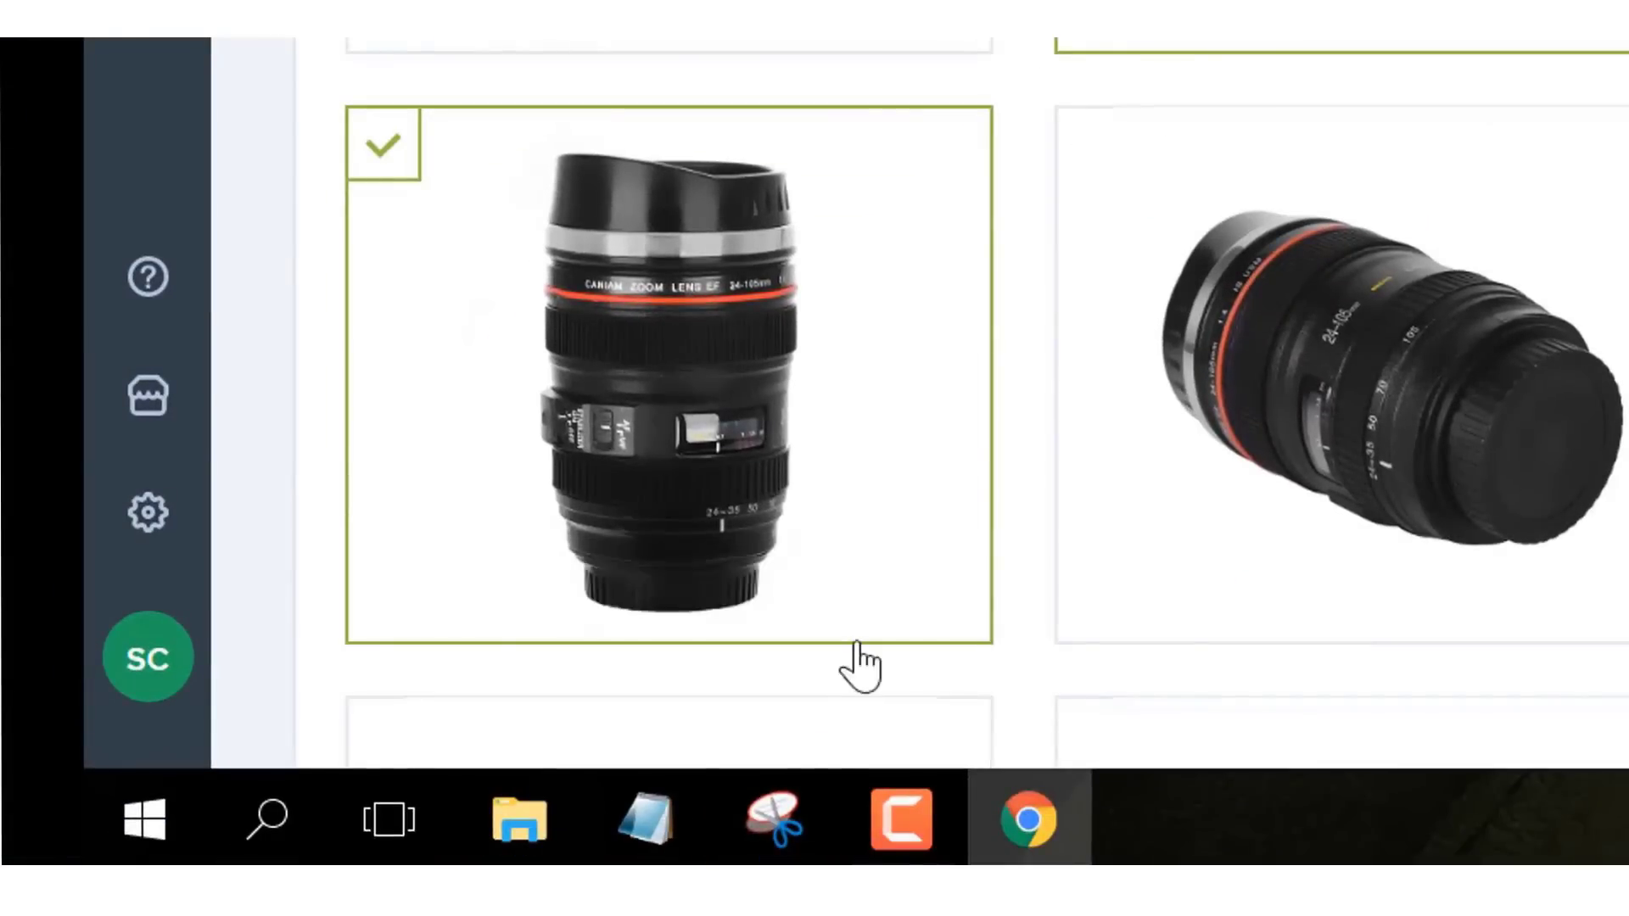
pyautogui.moveTo(865, 374)
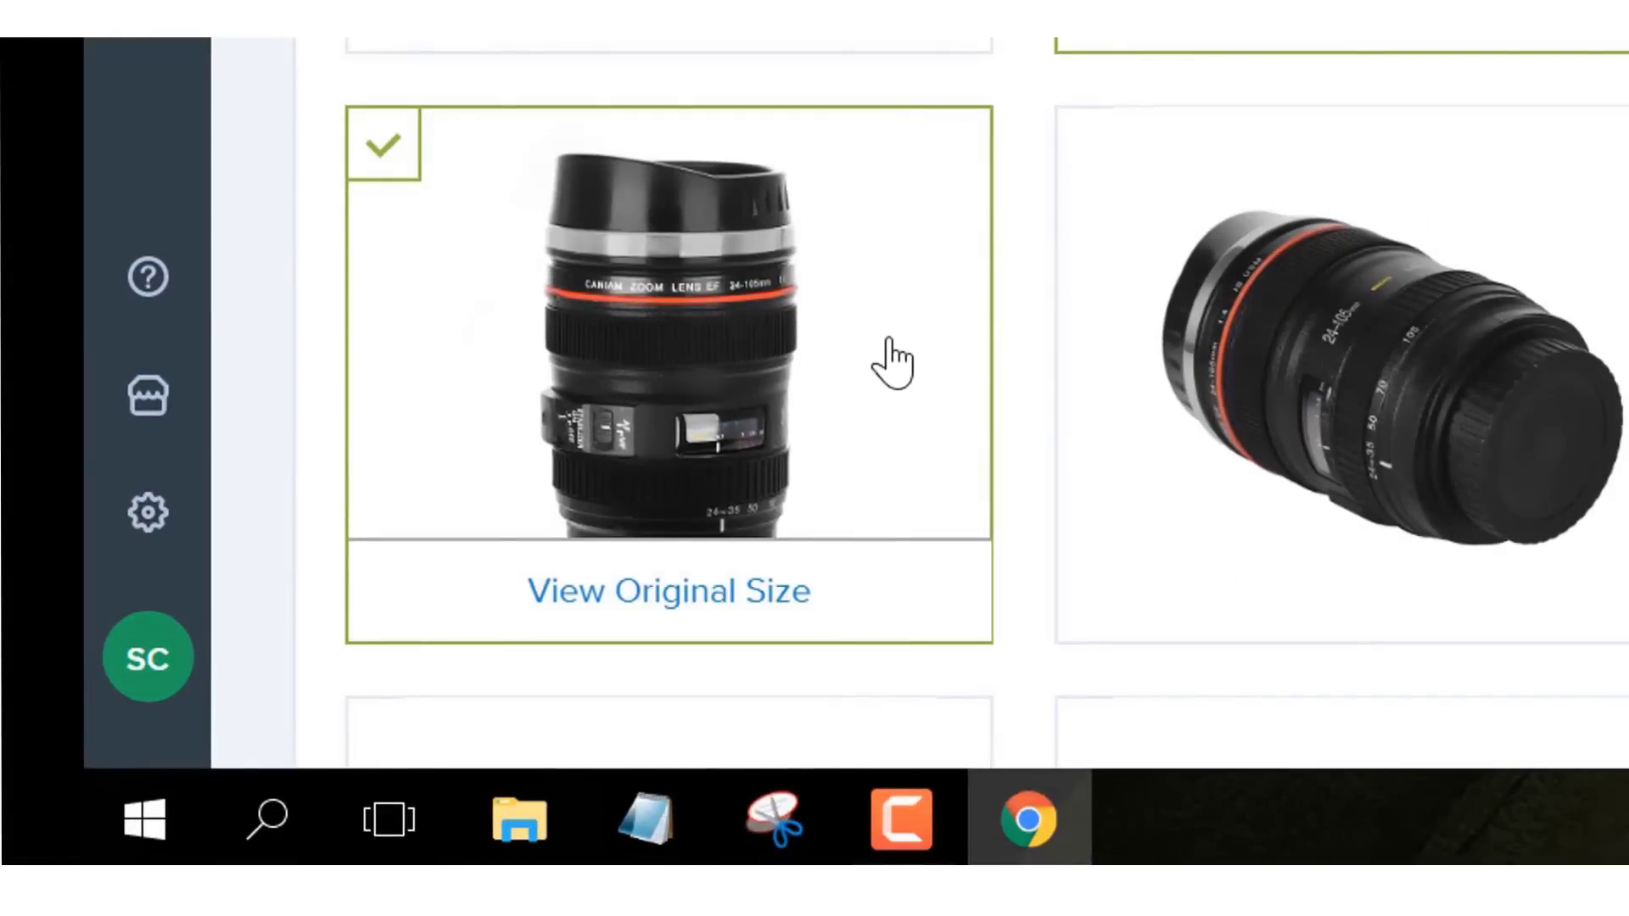
pyautogui.click(890, 340)
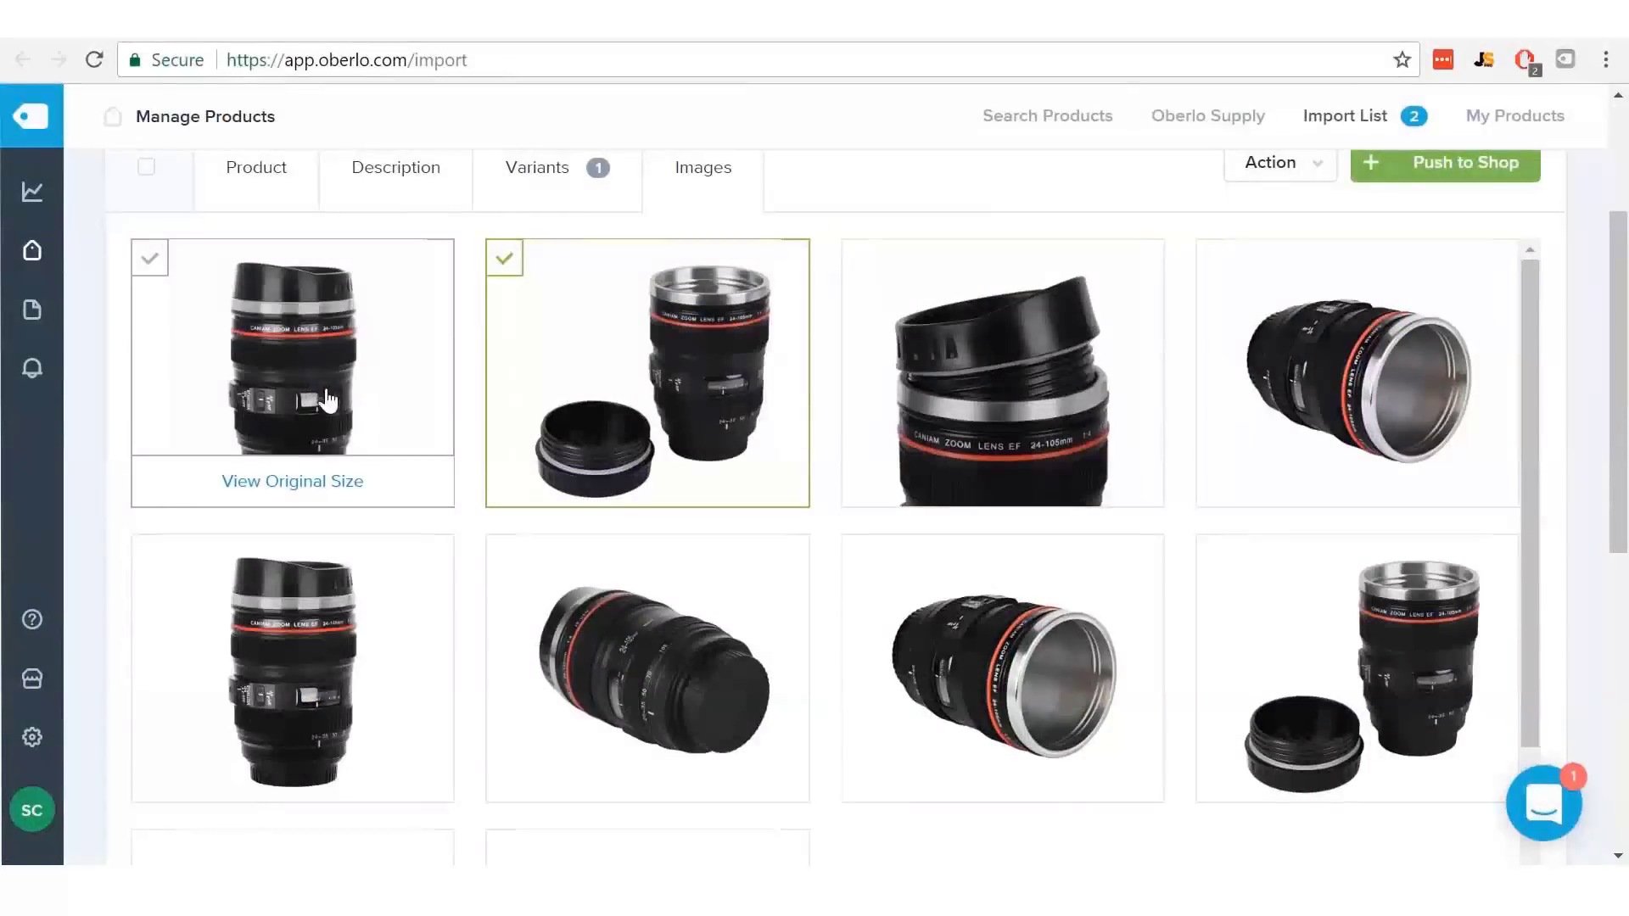
# - Add the first upright photo, another top-row photo and the capped side-view lens image
pyautogui.click(327, 398)
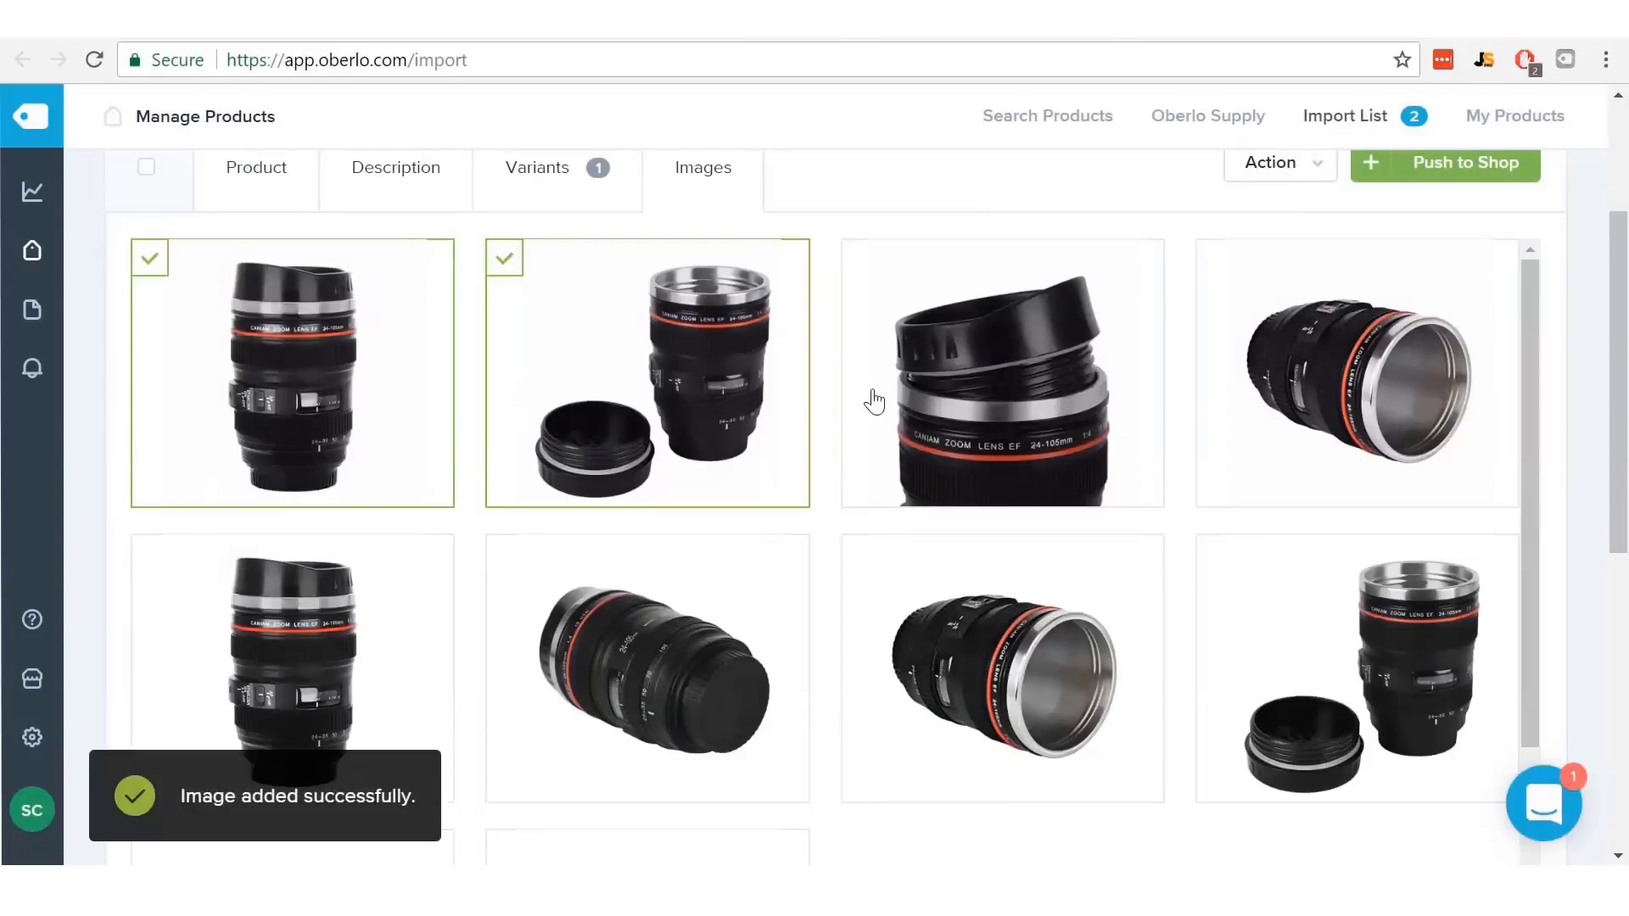
pyautogui.click(1315, 391)
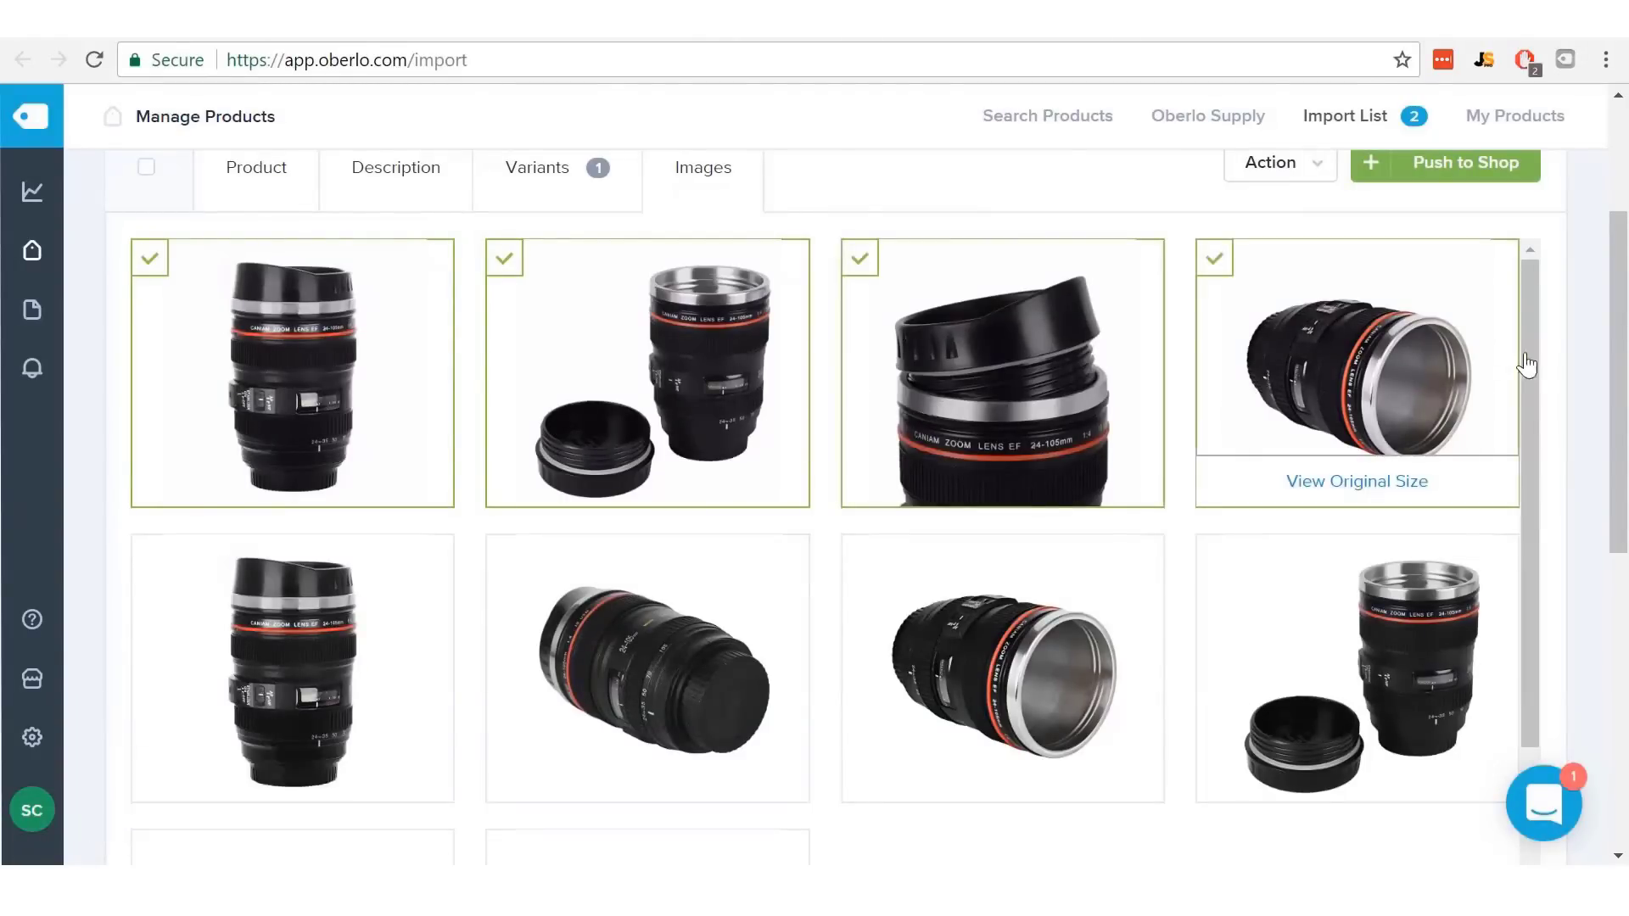
pyautogui.moveTo(1530, 339); pyautogui.dragTo(1544, 448)
pyautogui.scroll(-3, 1557, 500)
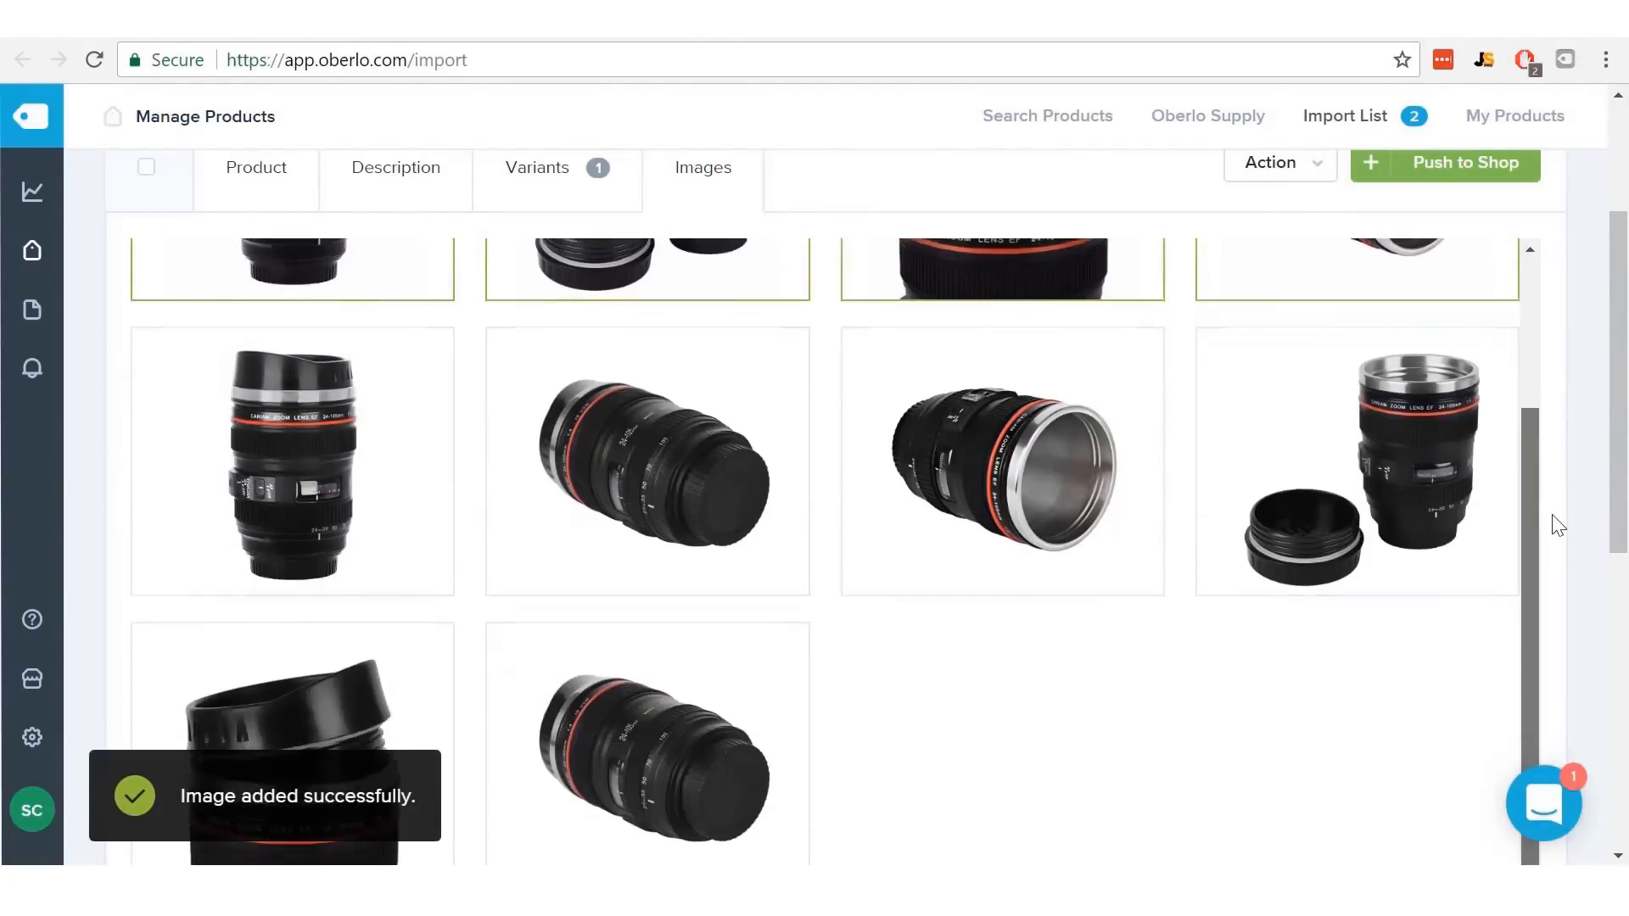
pyautogui.click(701, 407)
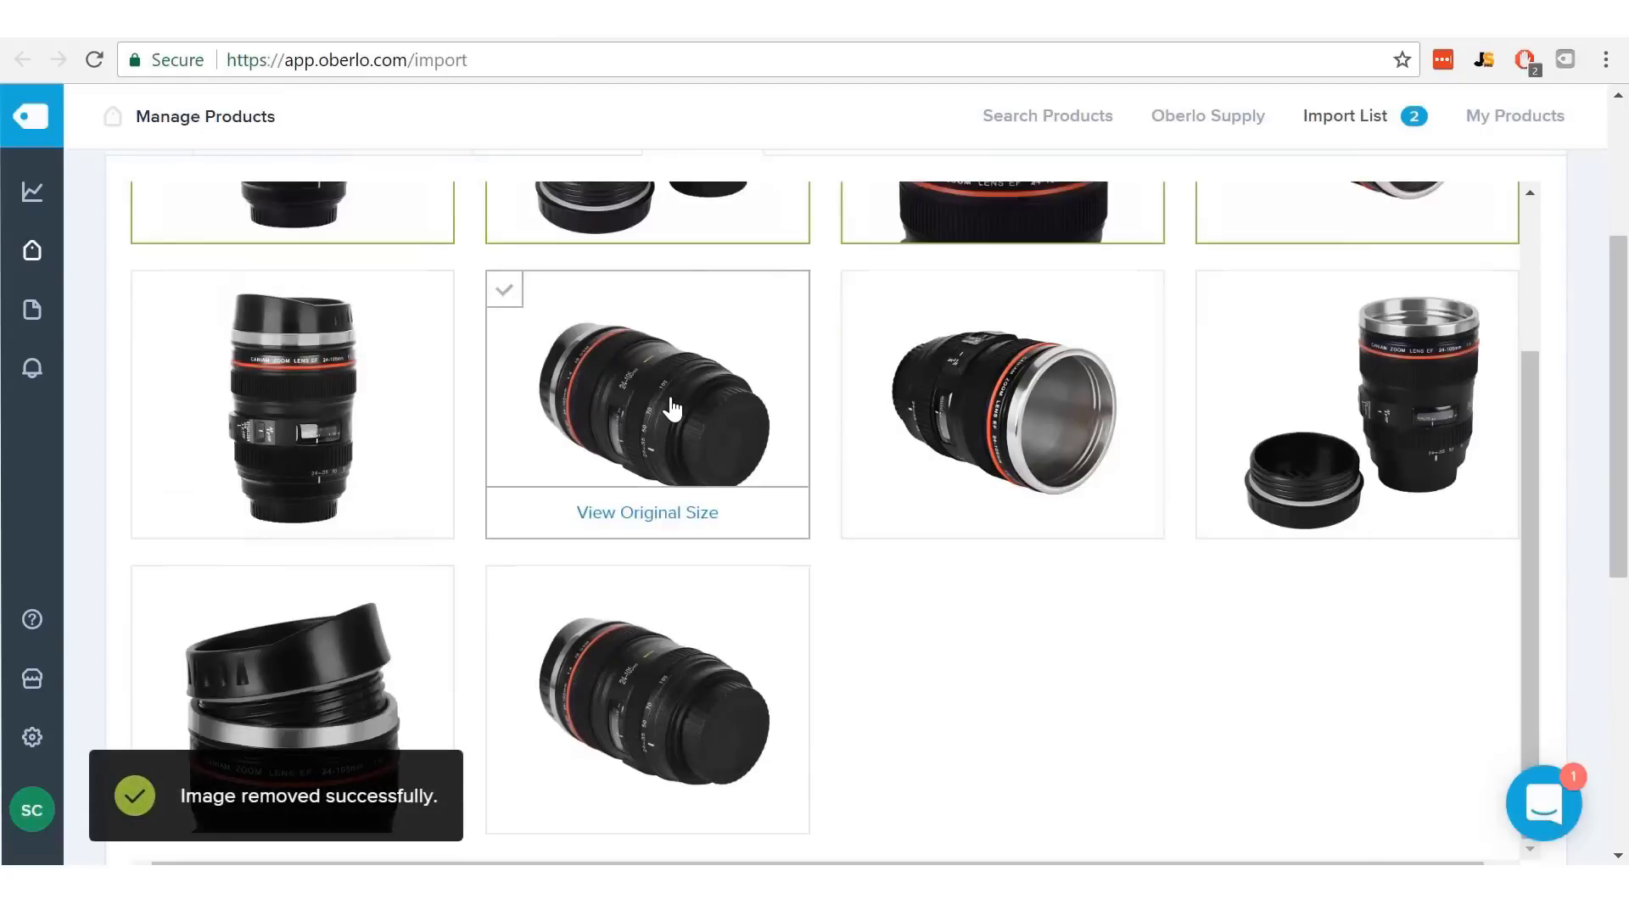
pyautogui.click(674, 411)
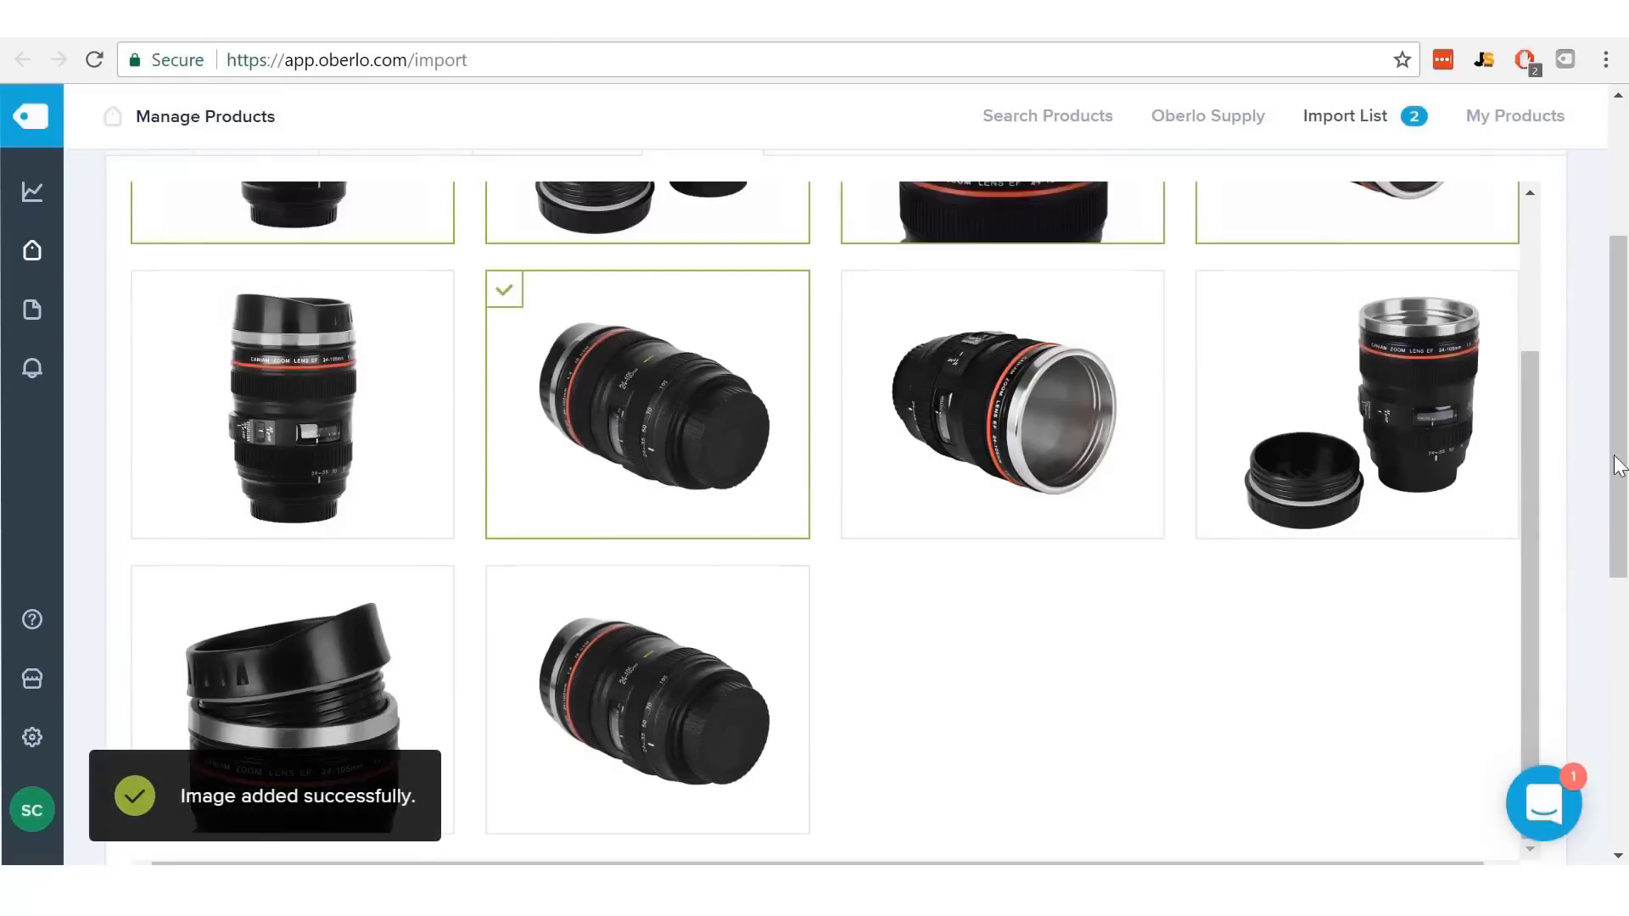
pyautogui.scroll(4, 1621, 441)
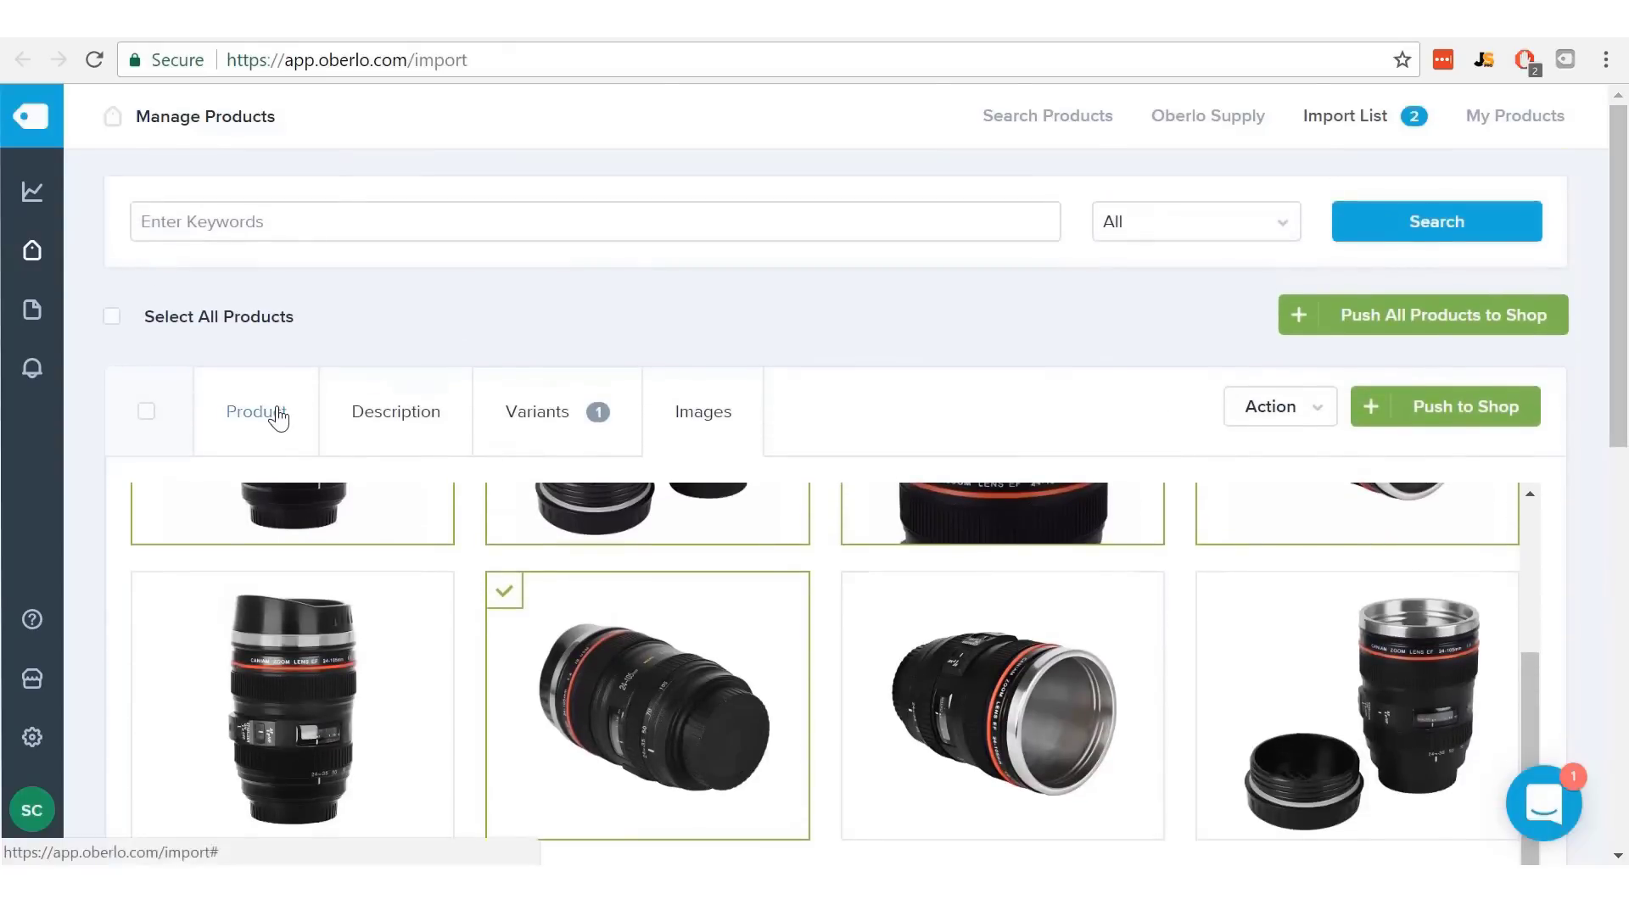
pyautogui.click(279, 418)
# - Exclude the blue colour variant of the 400 ML Self Stirring Mug
pyautogui.moveTo(1618, 231); pyautogui.dragTo(1627, 553)
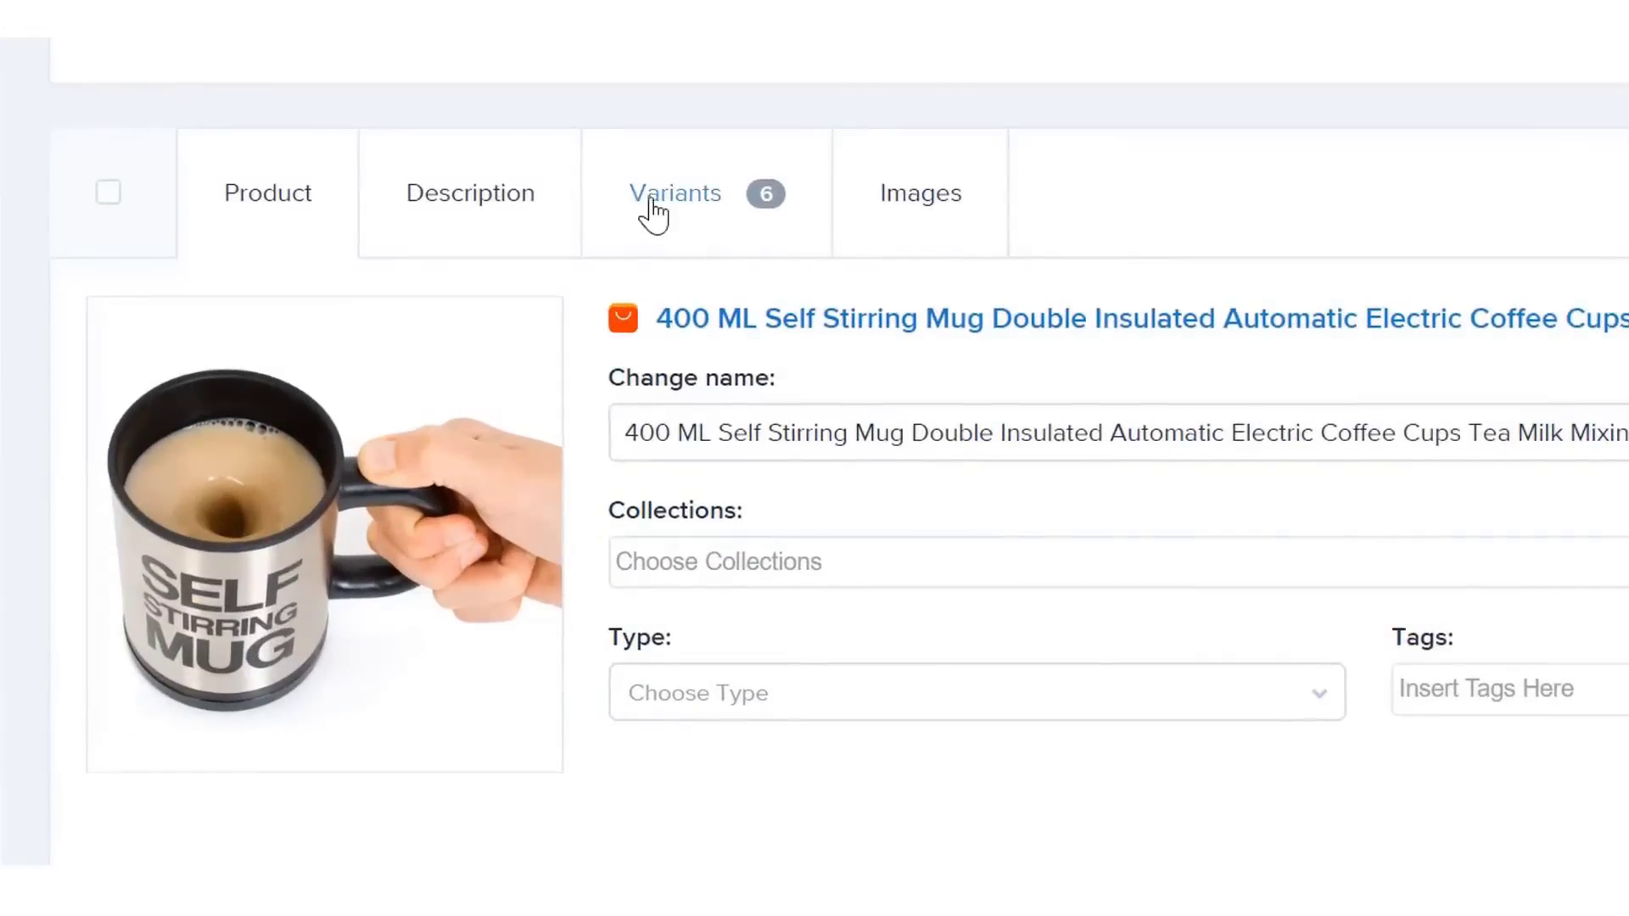
pyautogui.click(653, 214)
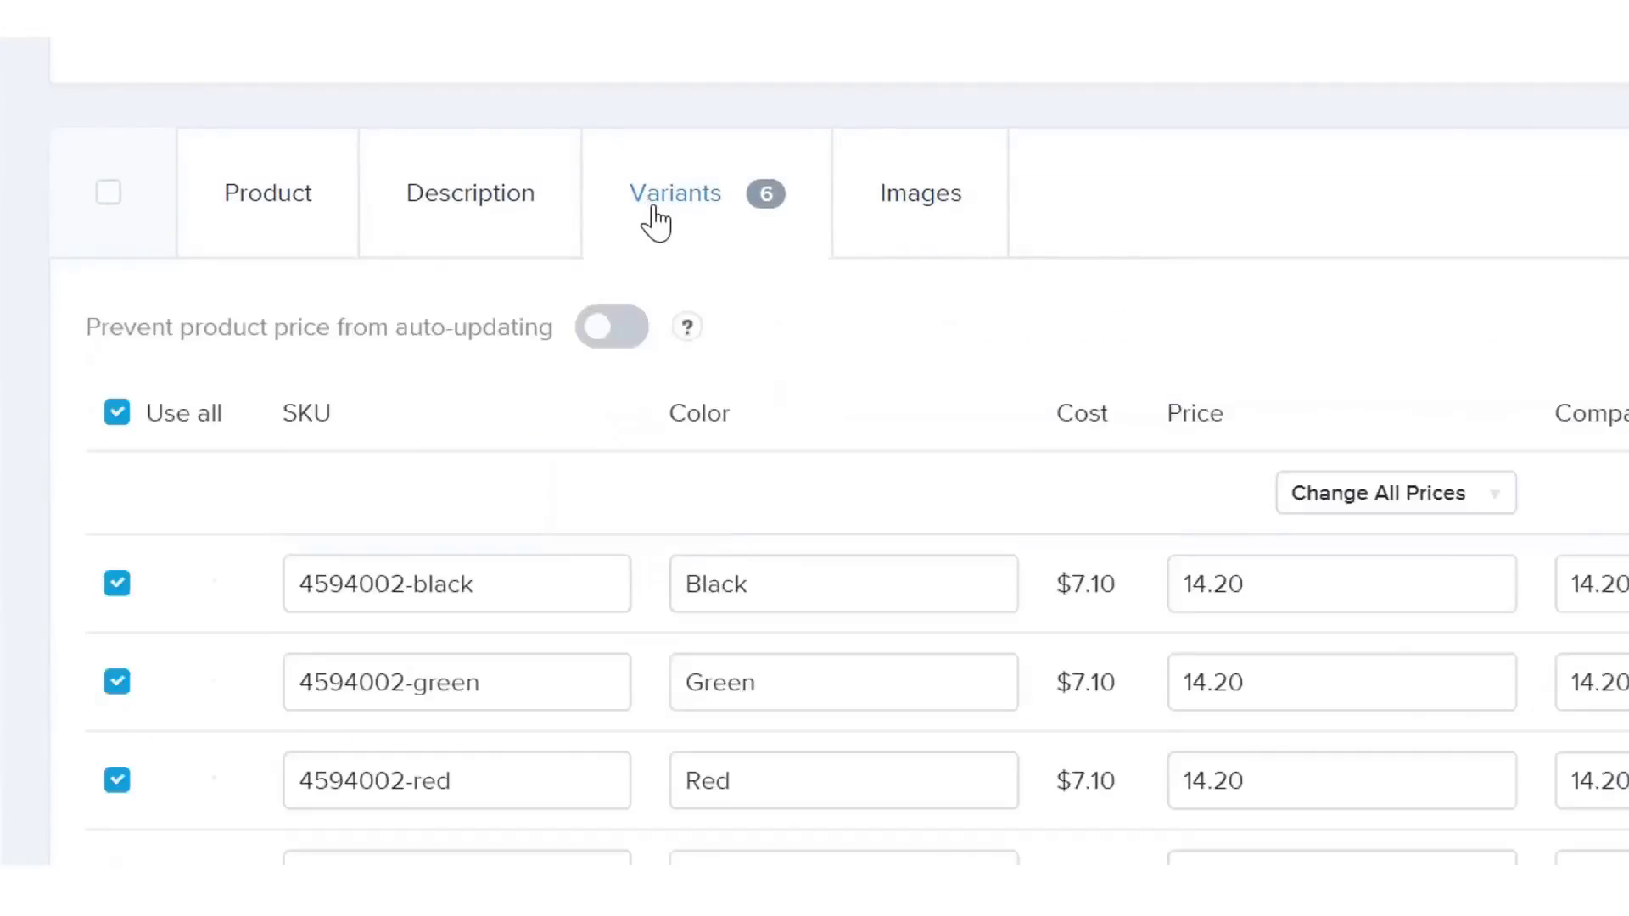
pyautogui.scroll(-3, 1620, 456)
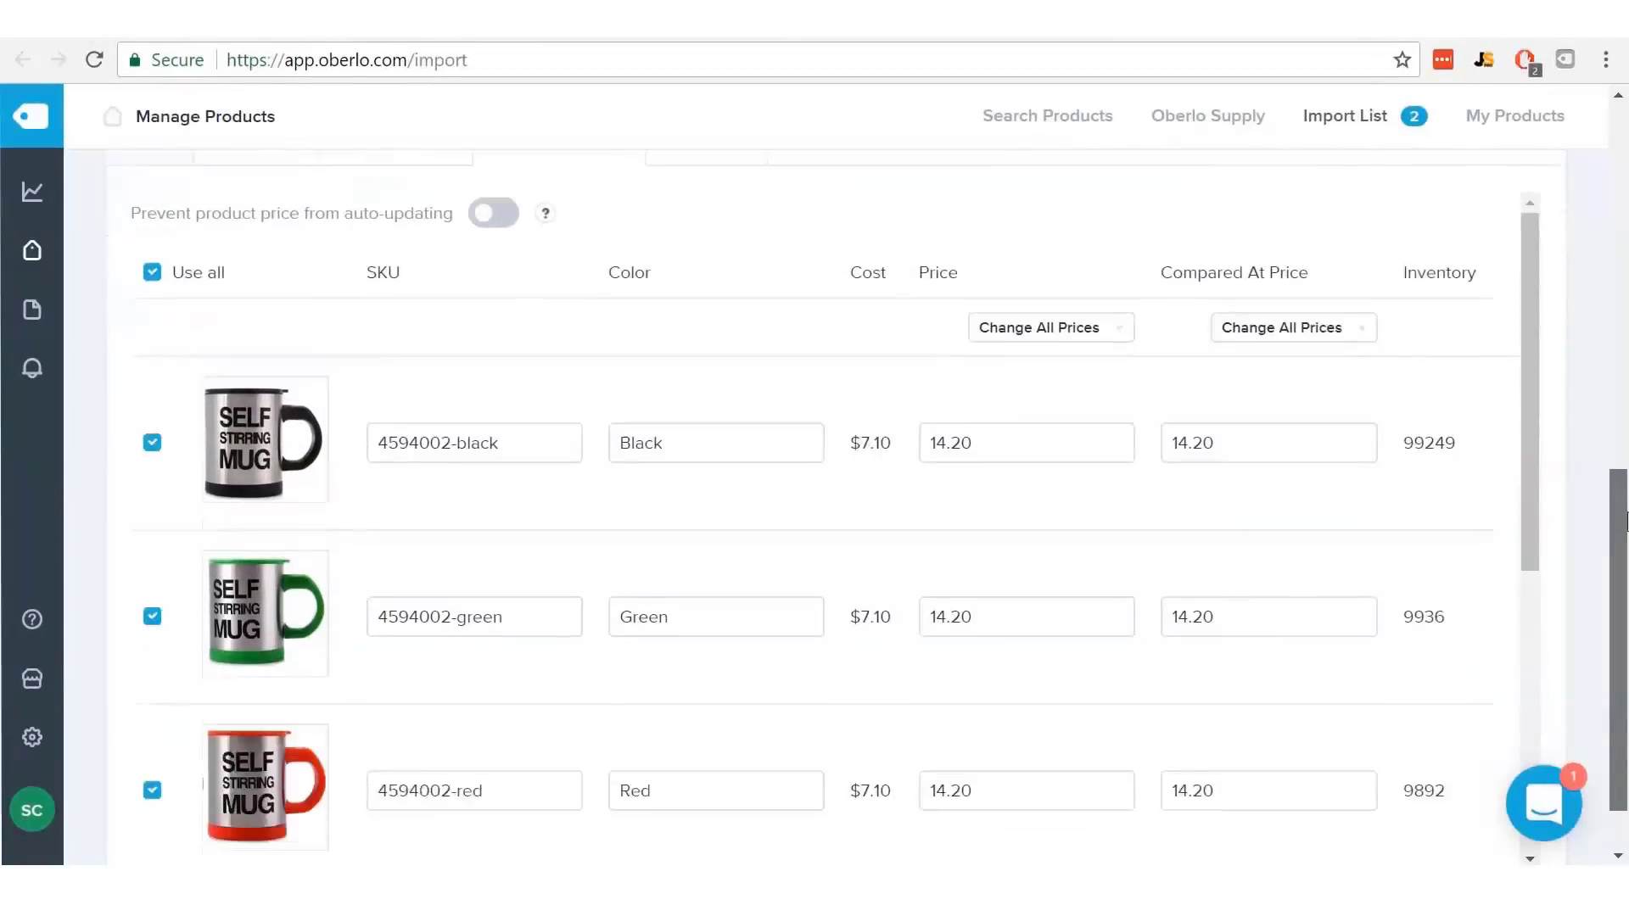
pyautogui.moveTo(1526, 343); pyautogui.dragTo(1534, 466)
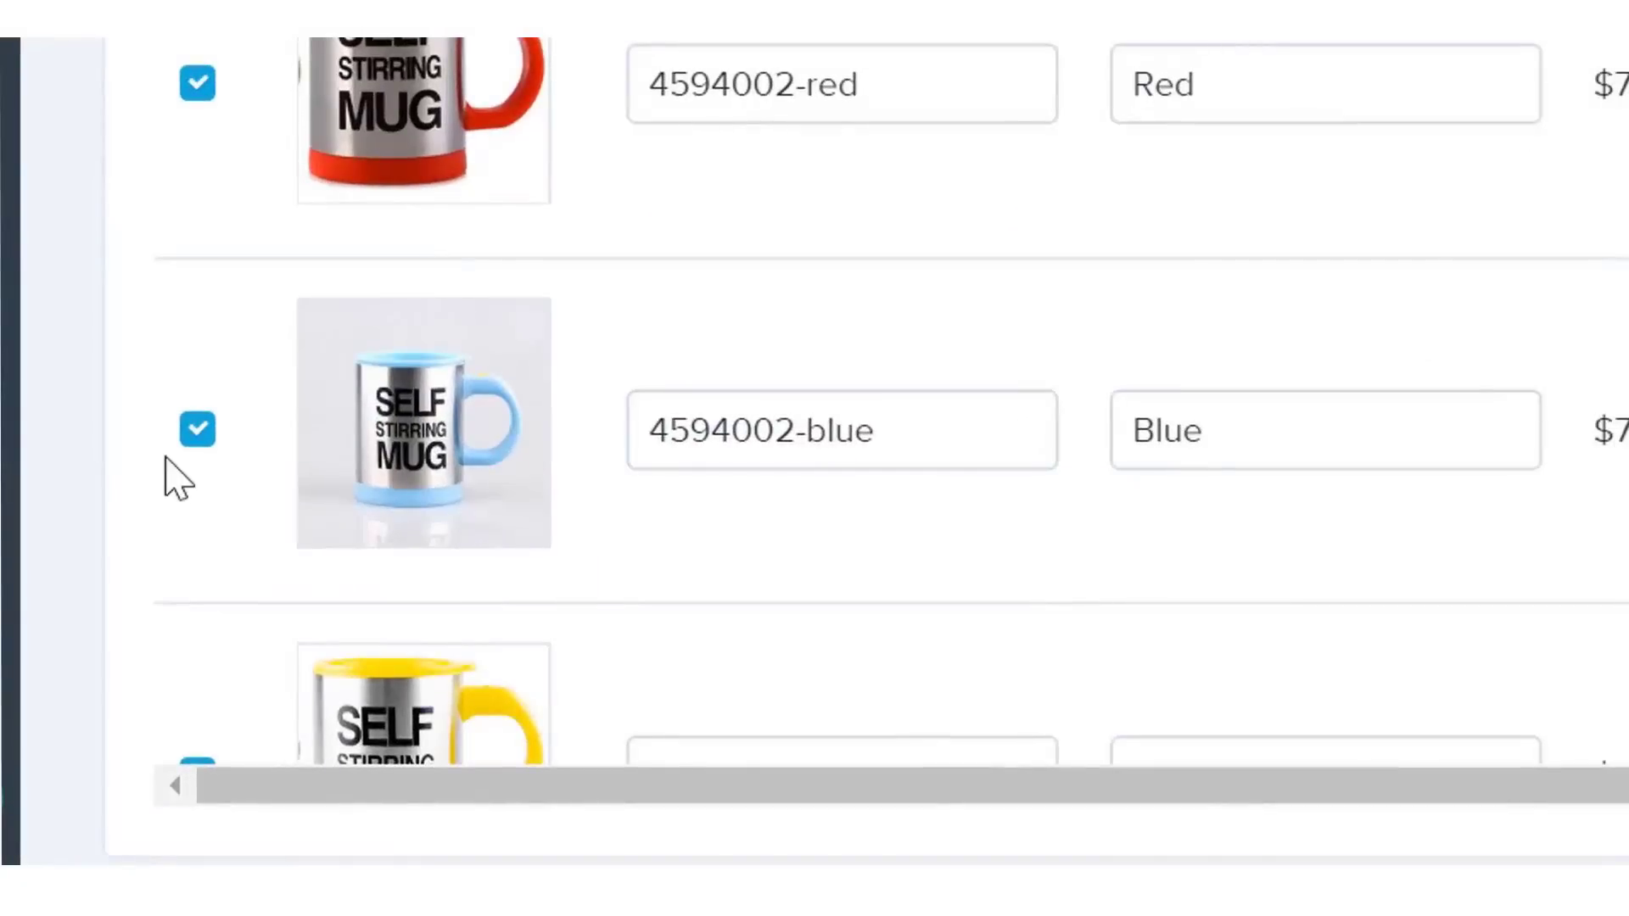
pyautogui.click(197, 431)
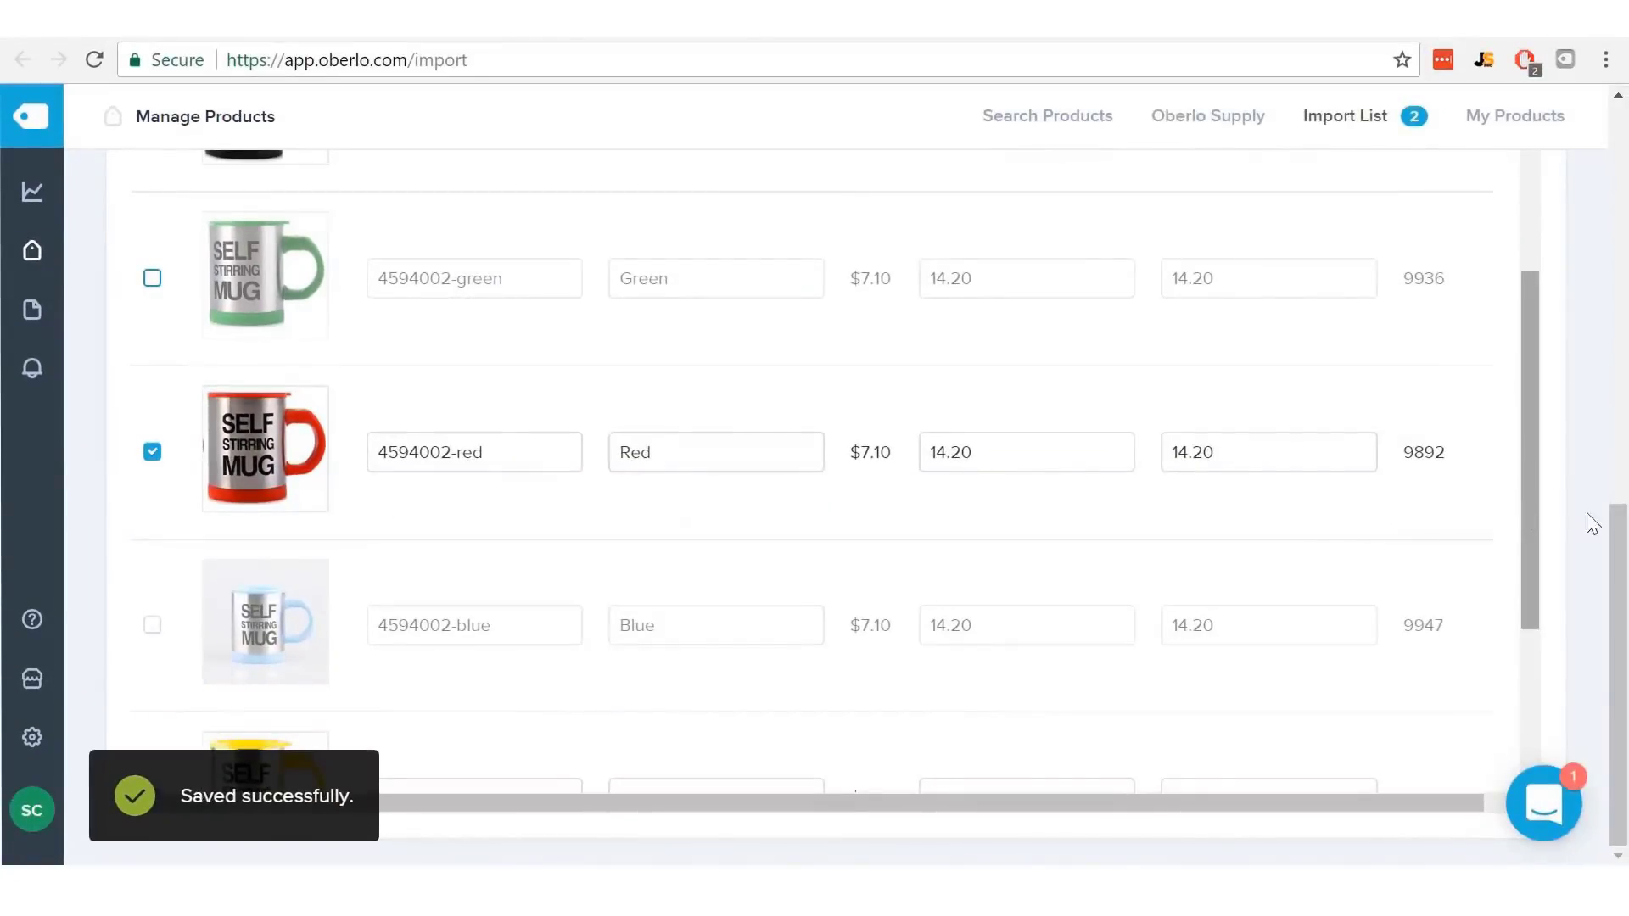
pyautogui.moveTo(1618, 547); pyautogui.dragTo(1621, 462)
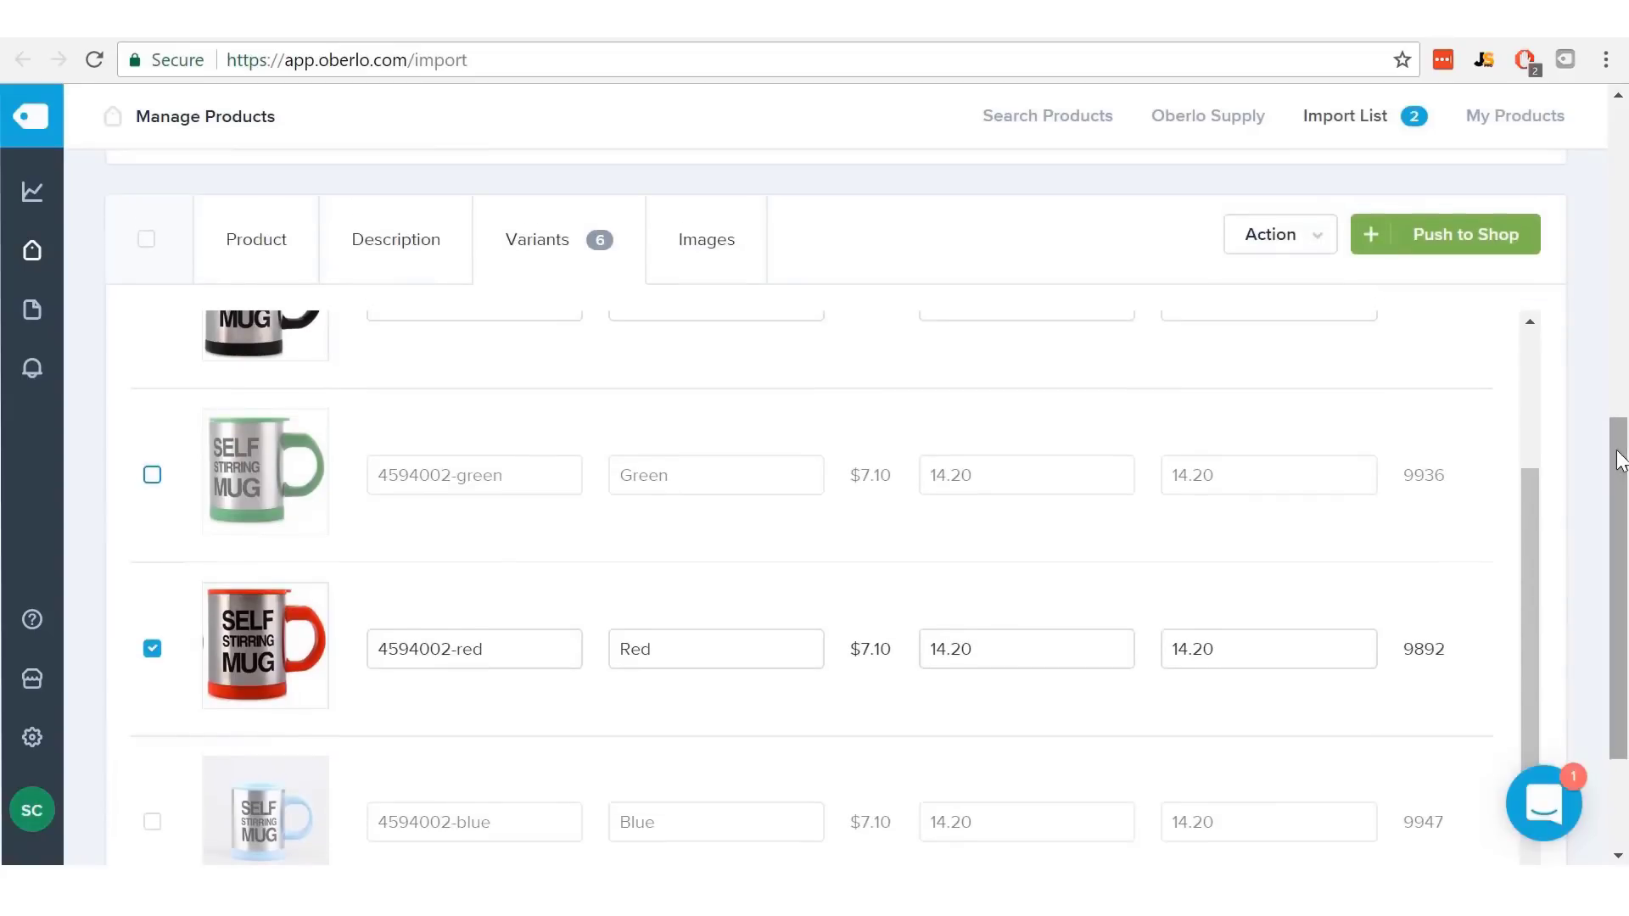
# - Remove the green and light-blue mug images from its gallery and return to its product details
pyautogui.click(710, 240)
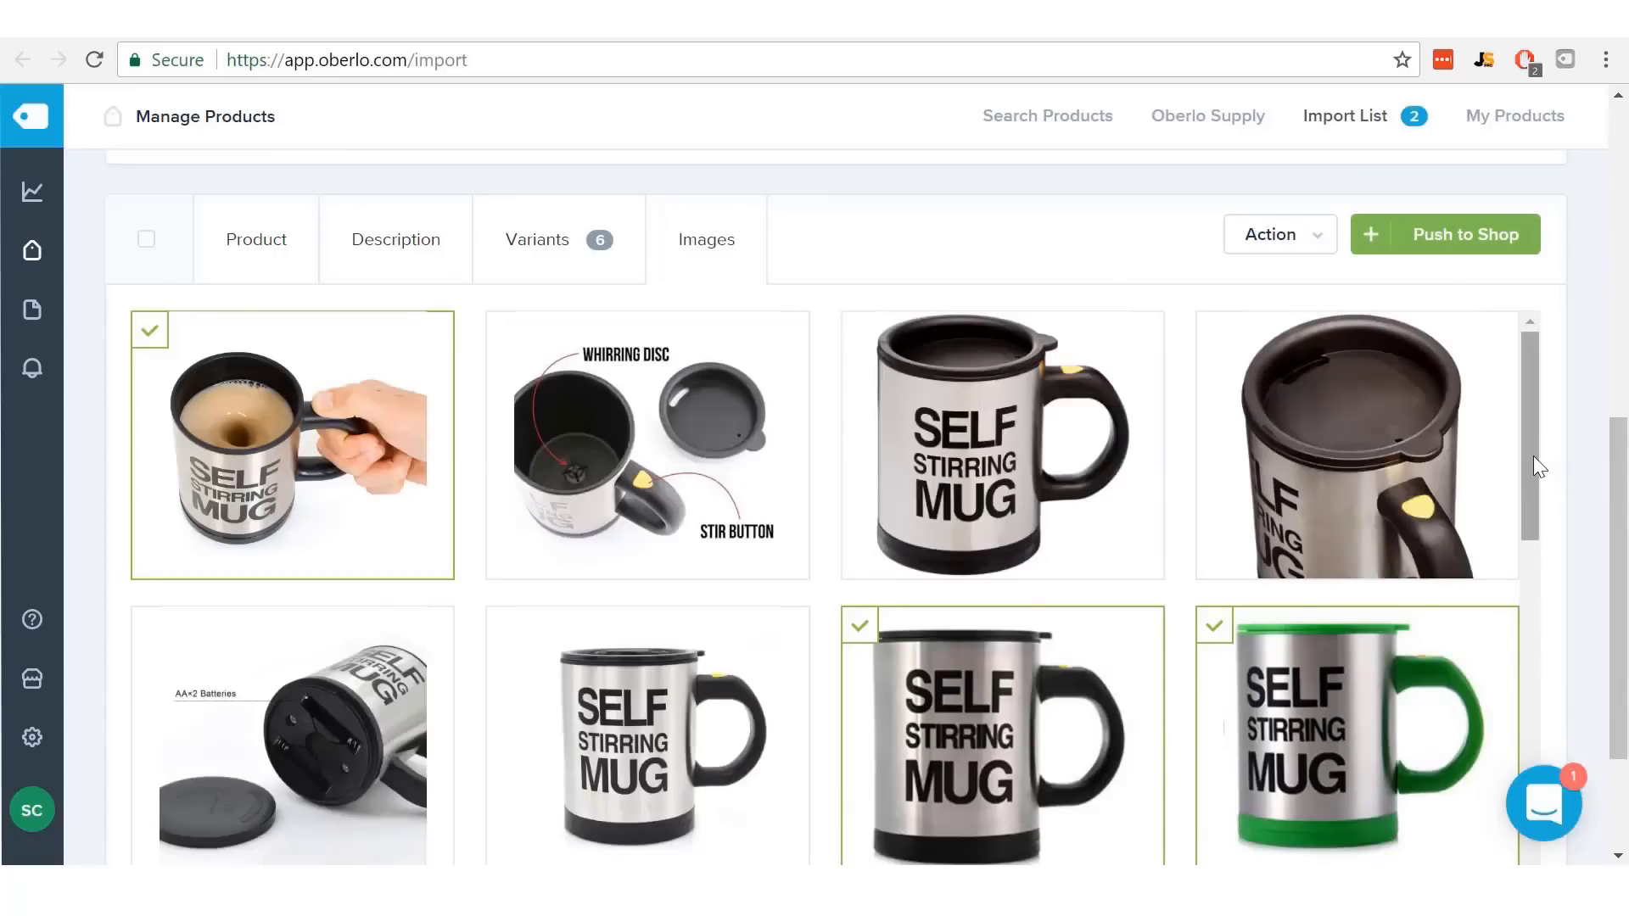
pyautogui.moveTo(1534, 455); pyautogui.dragTo(1533, 506)
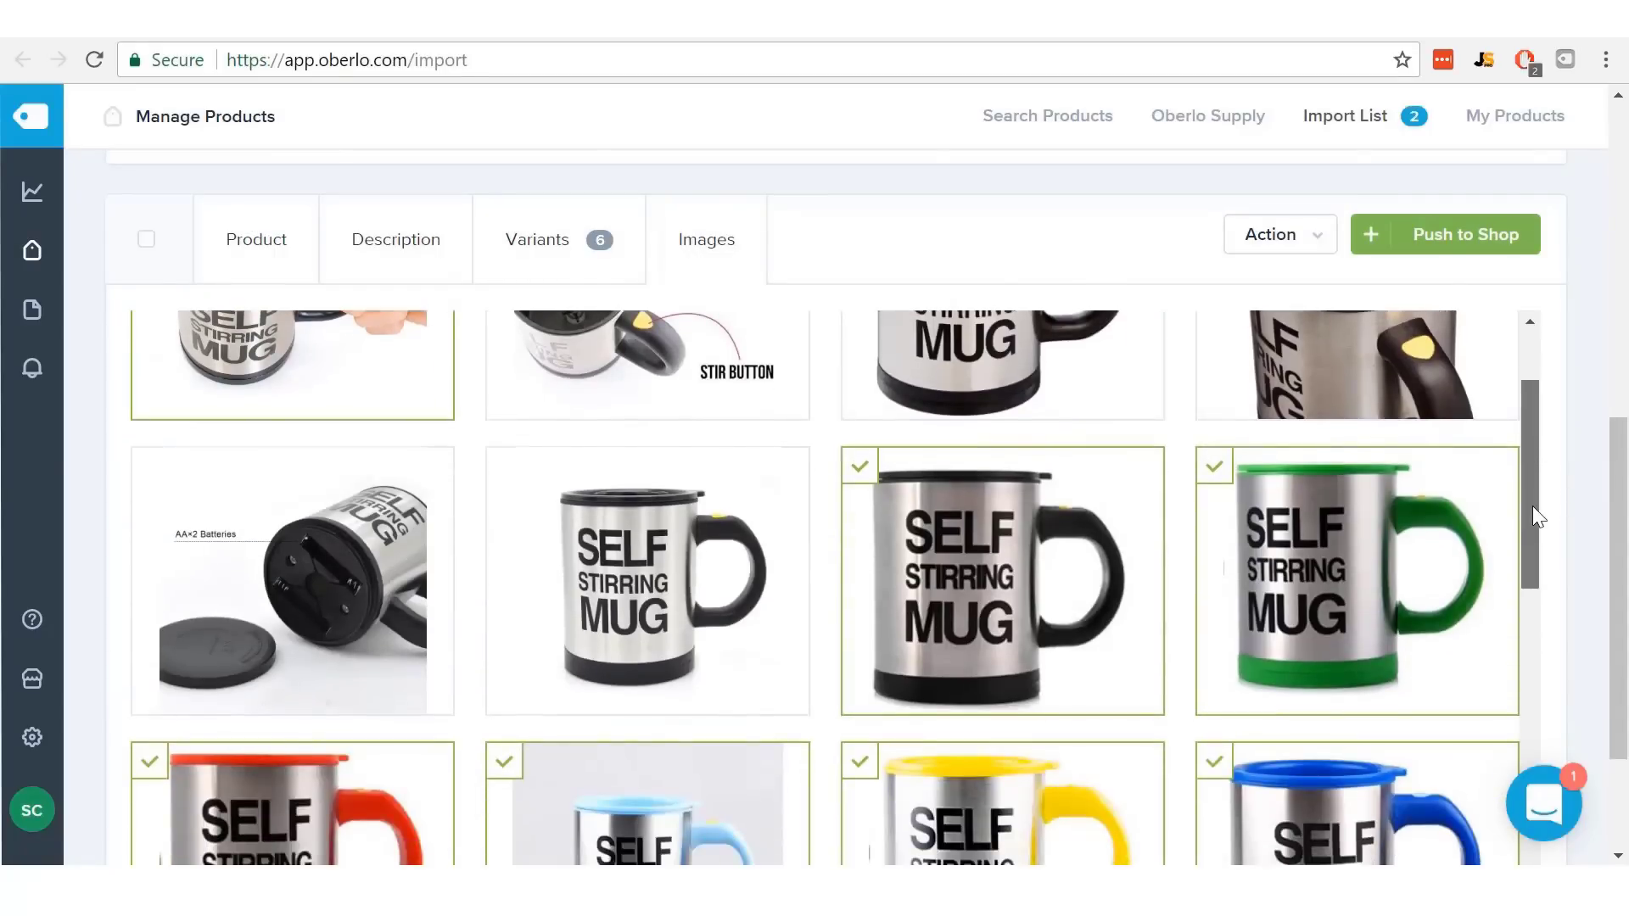
pyautogui.moveTo(1360, 538)
pyautogui.click(1409, 515)
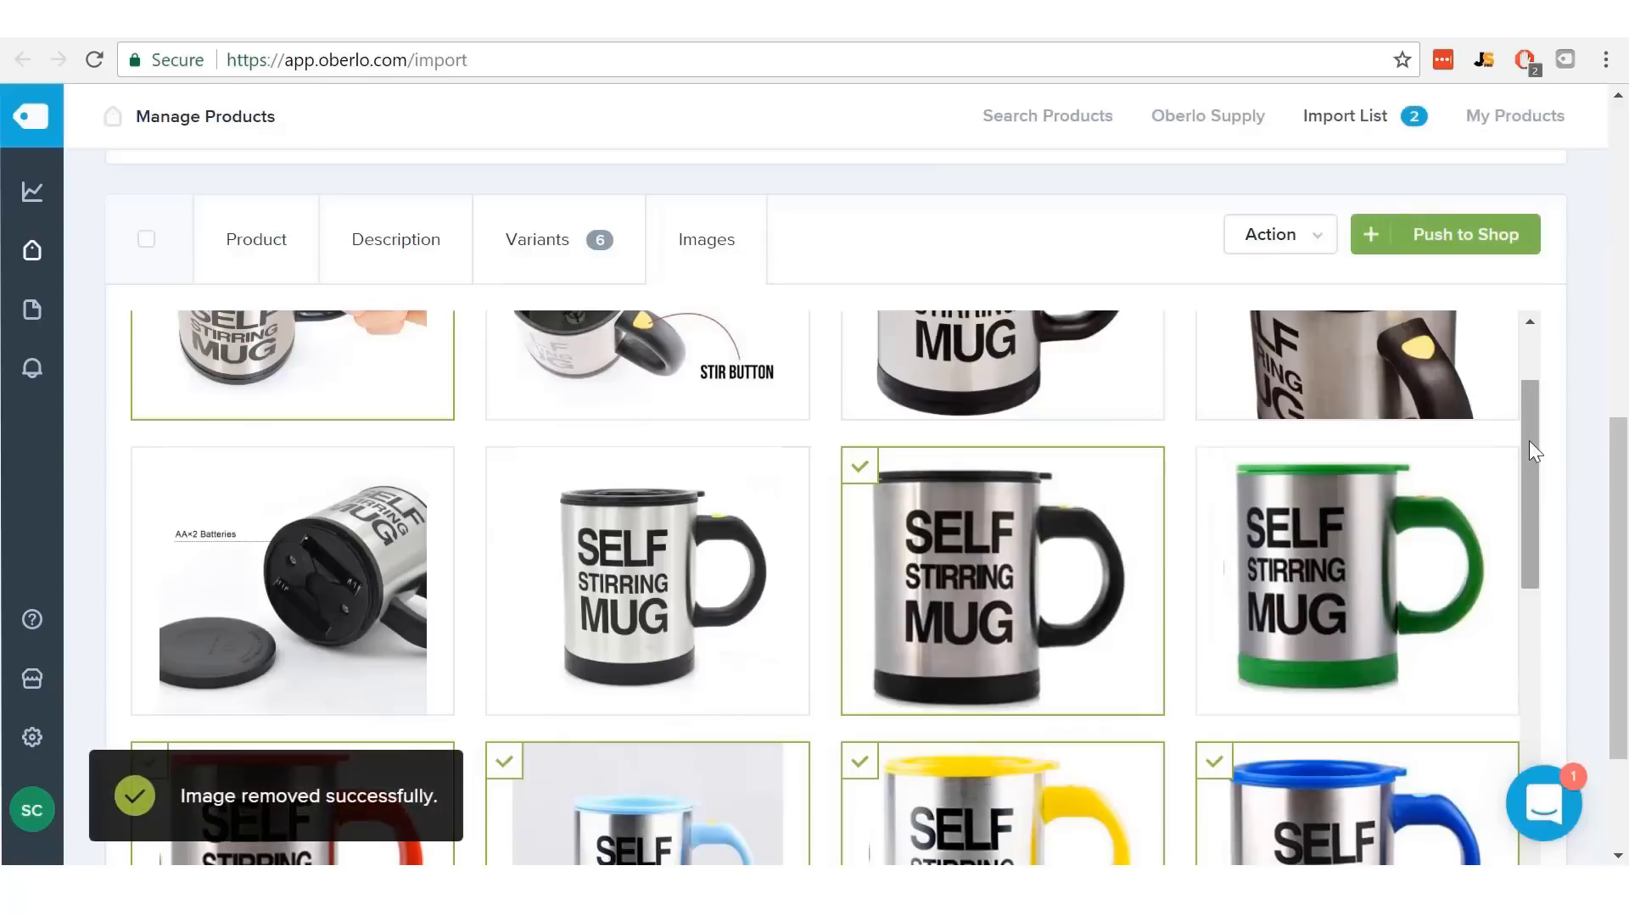
pyautogui.moveTo(1533, 439); pyautogui.dragTo(1556, 567)
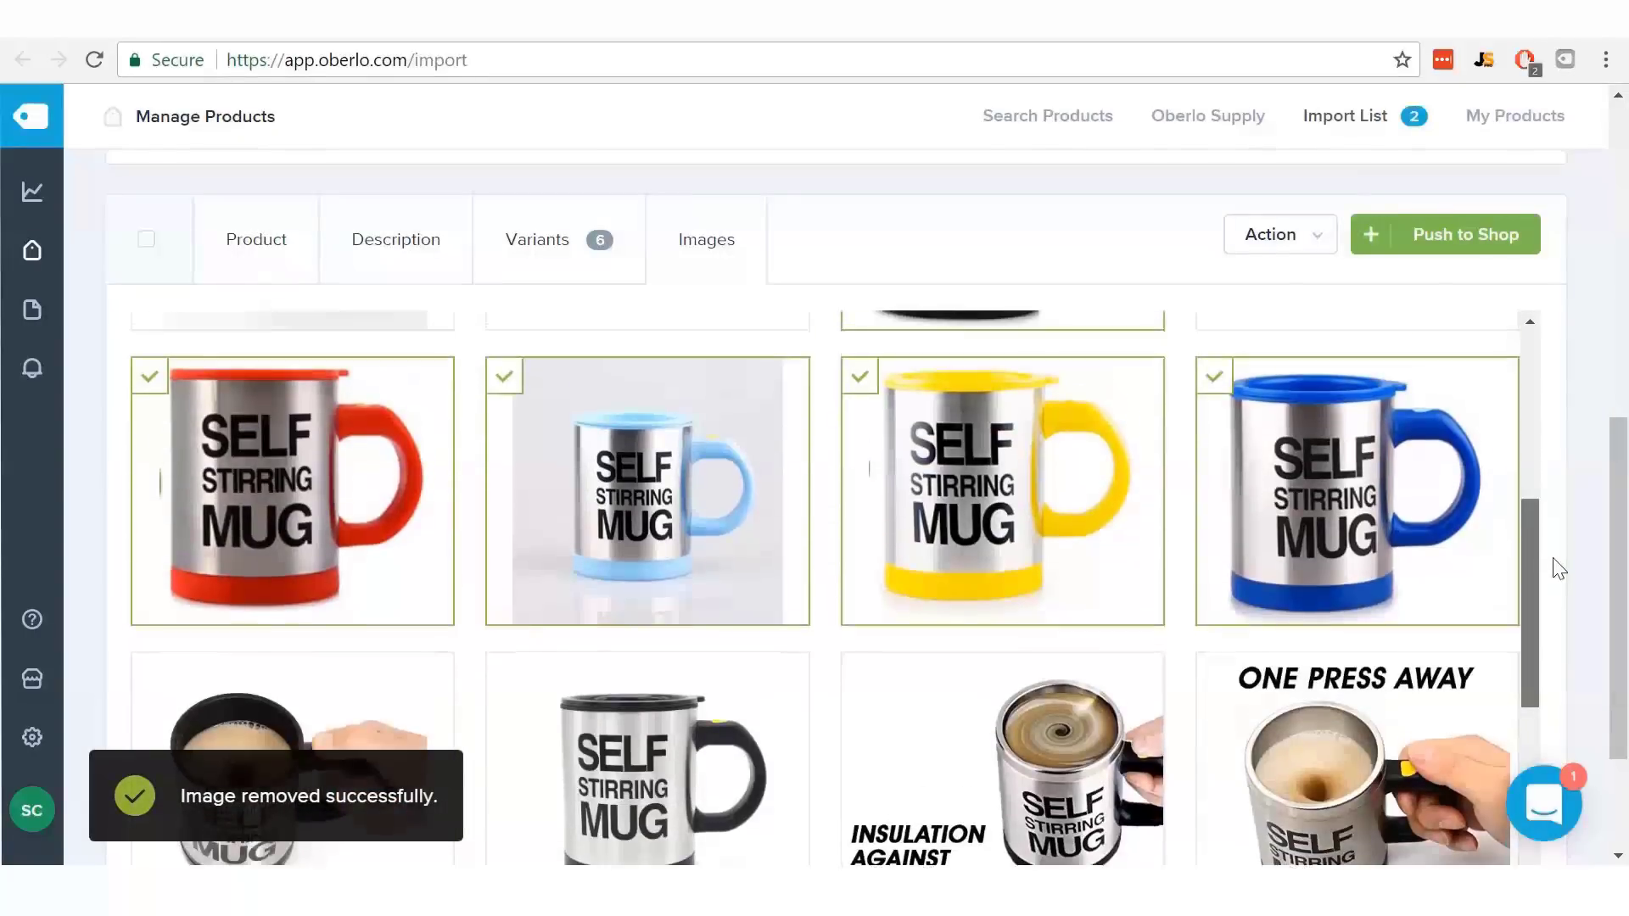
pyautogui.click(661, 506)
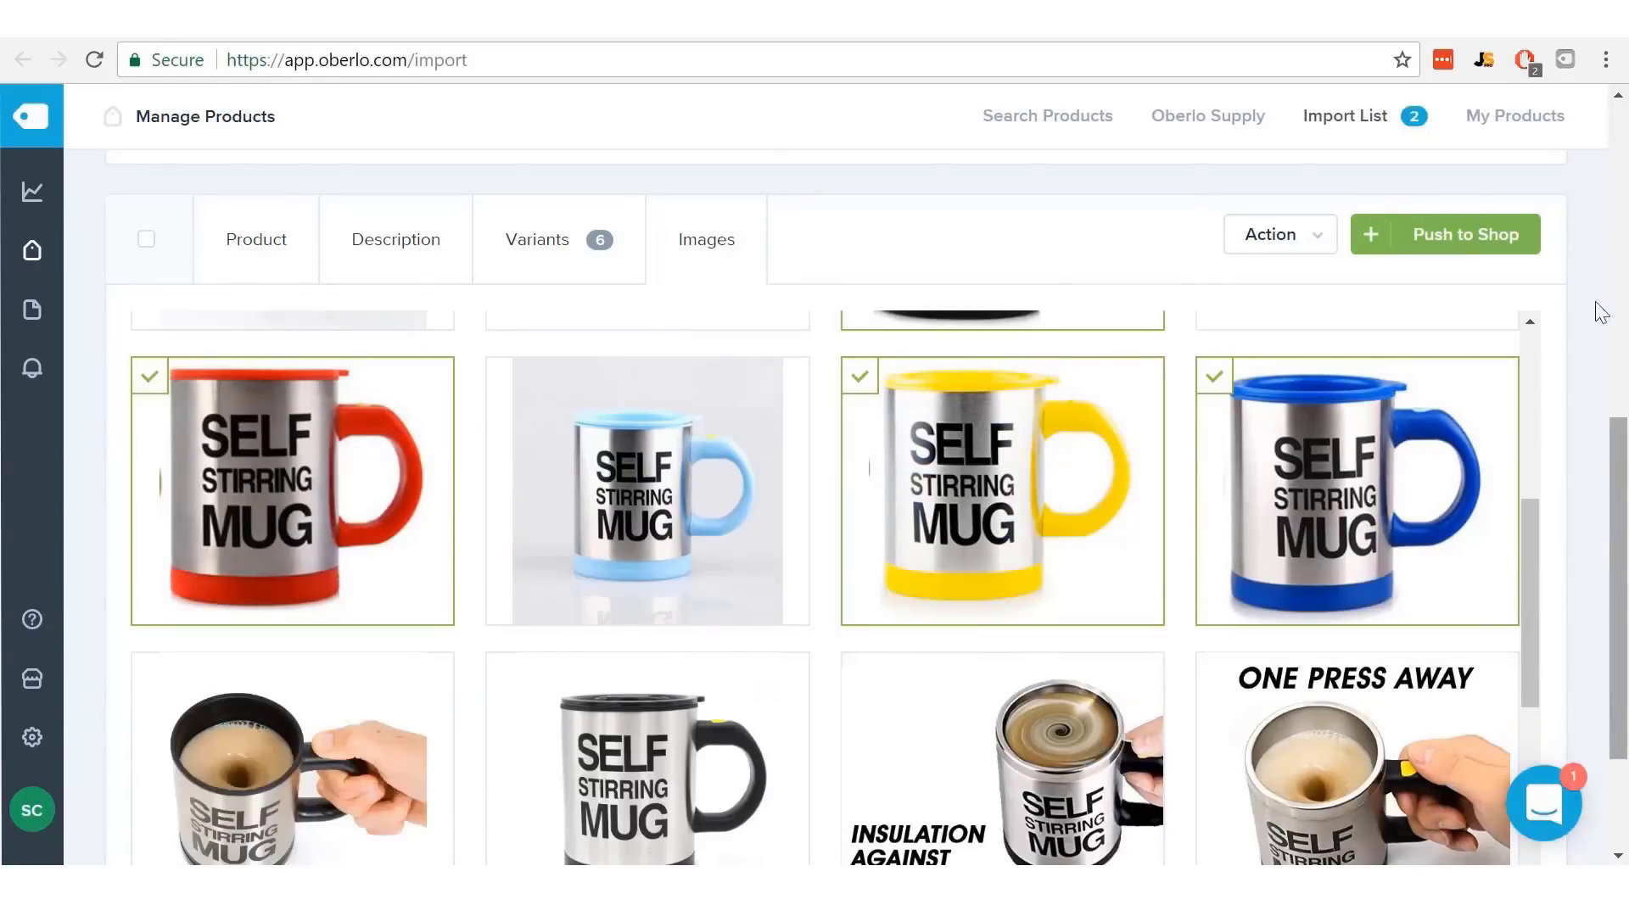
pyautogui.click(247, 254)
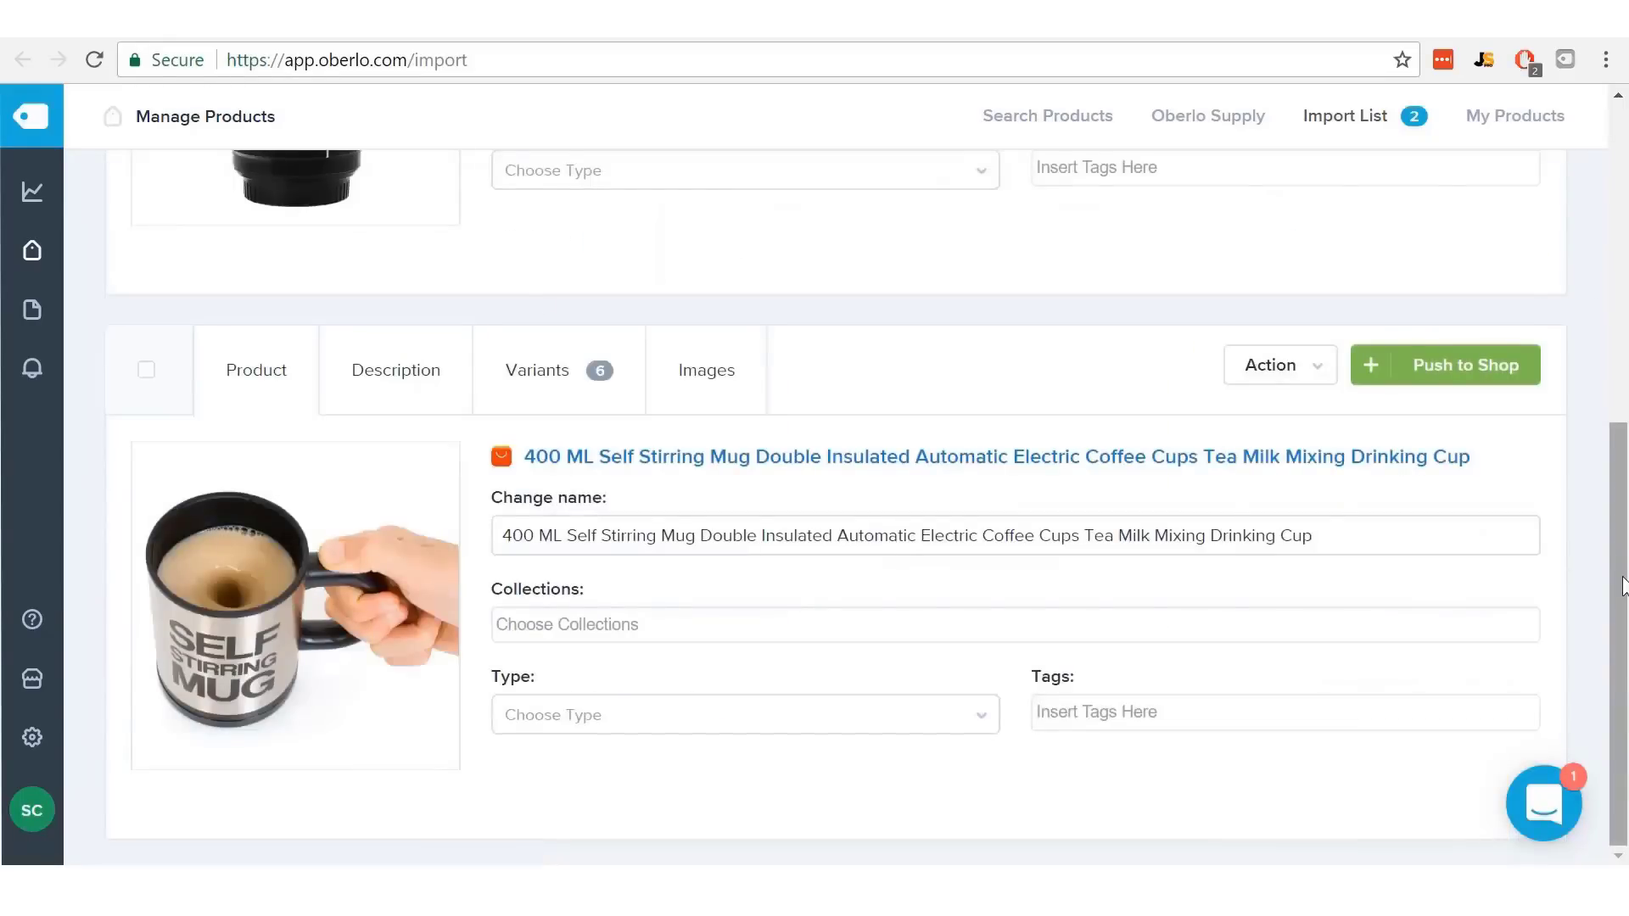
pyautogui.scroll(15, 1622, 585)
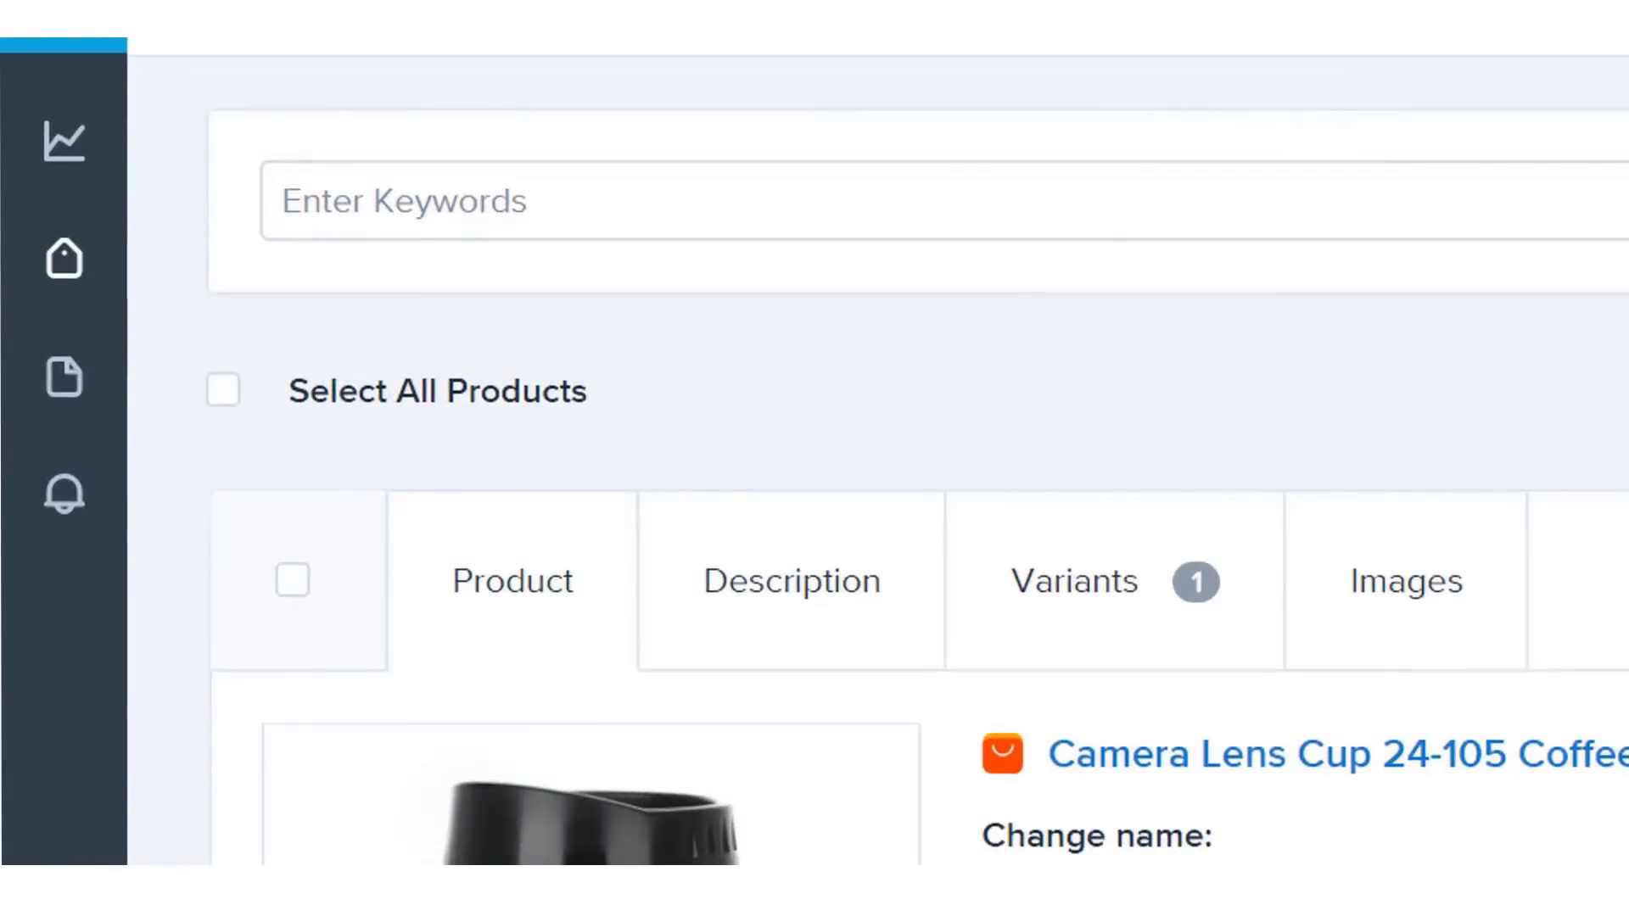
# - Select both imported mugs and push all products to the Shopify store, confirming with Yes
pyautogui.click(226, 394)
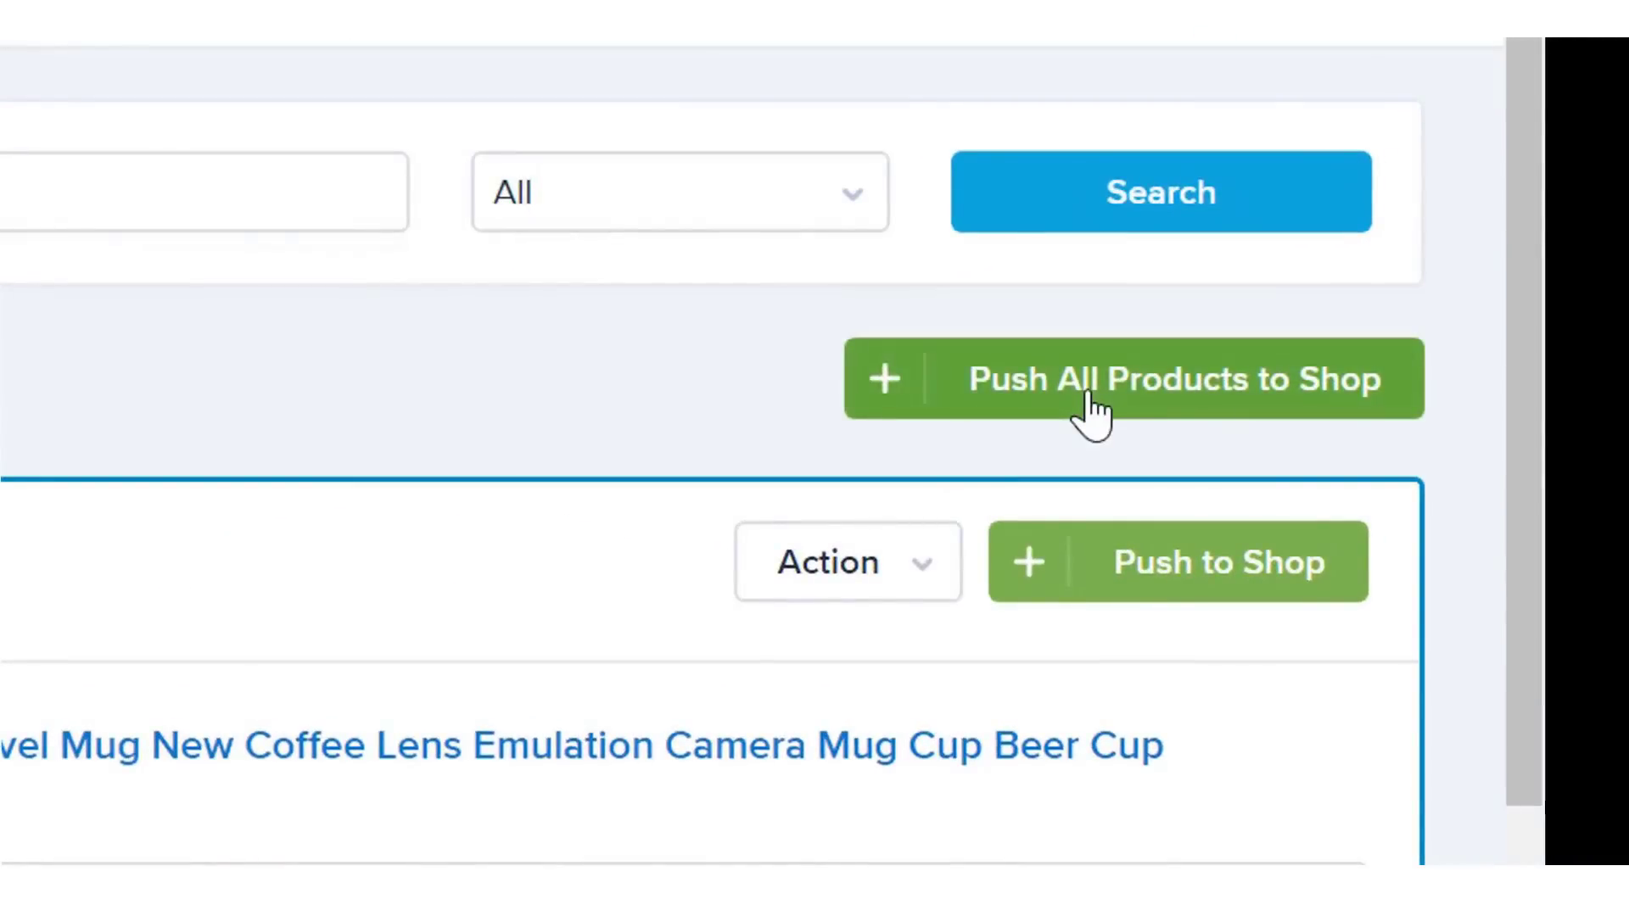
pyautogui.click(1092, 413)
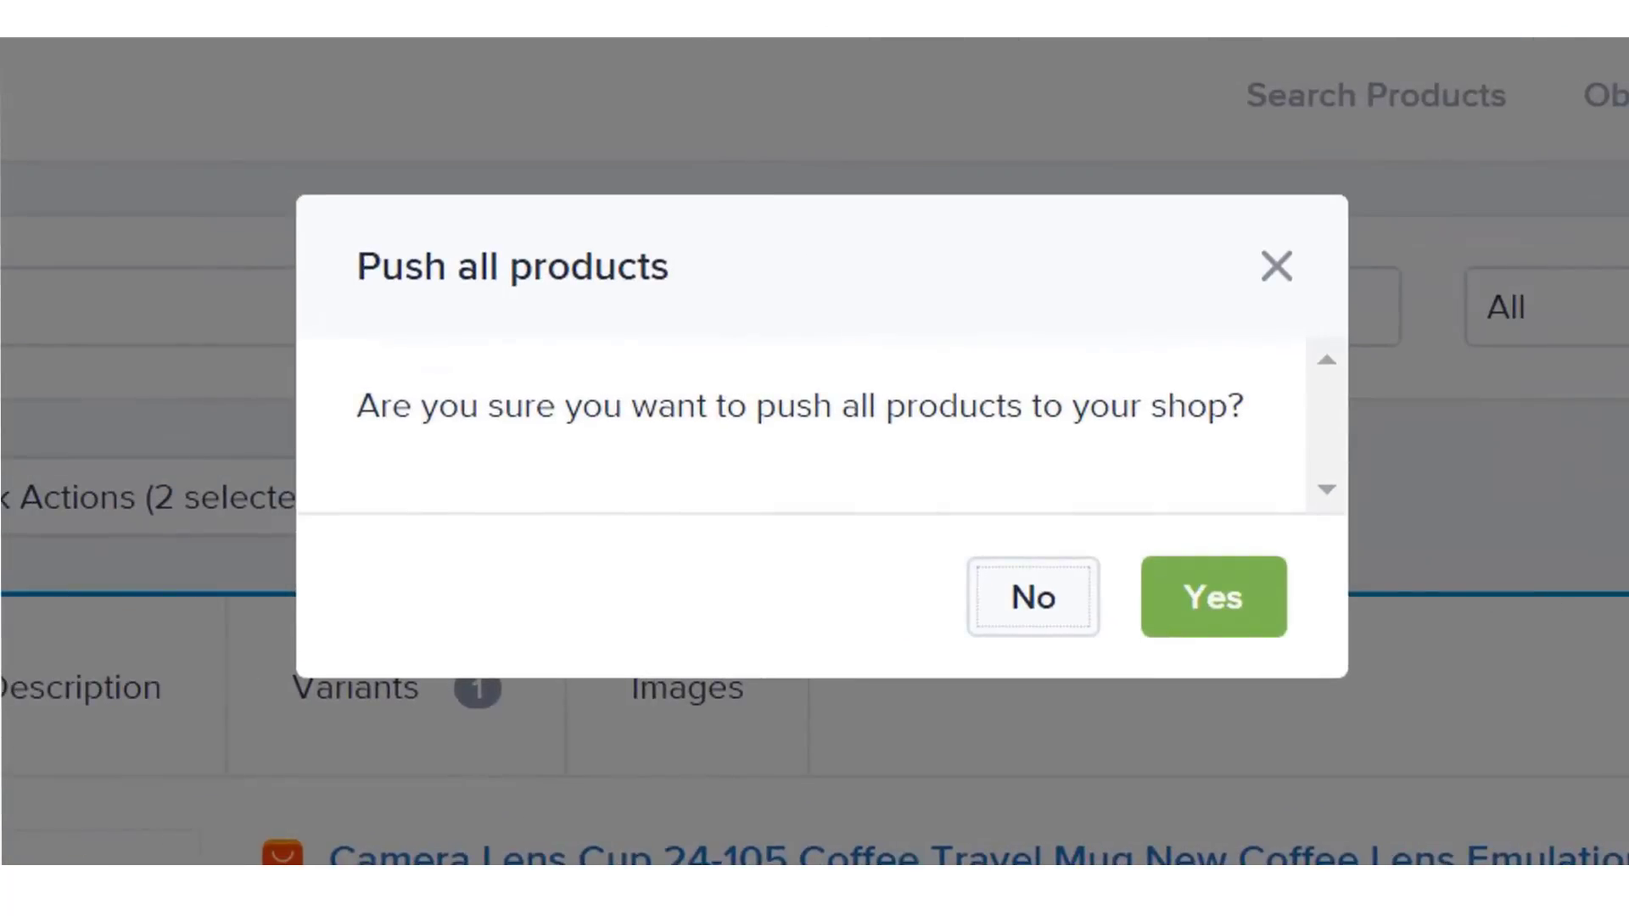
pyautogui.click(1199, 617)
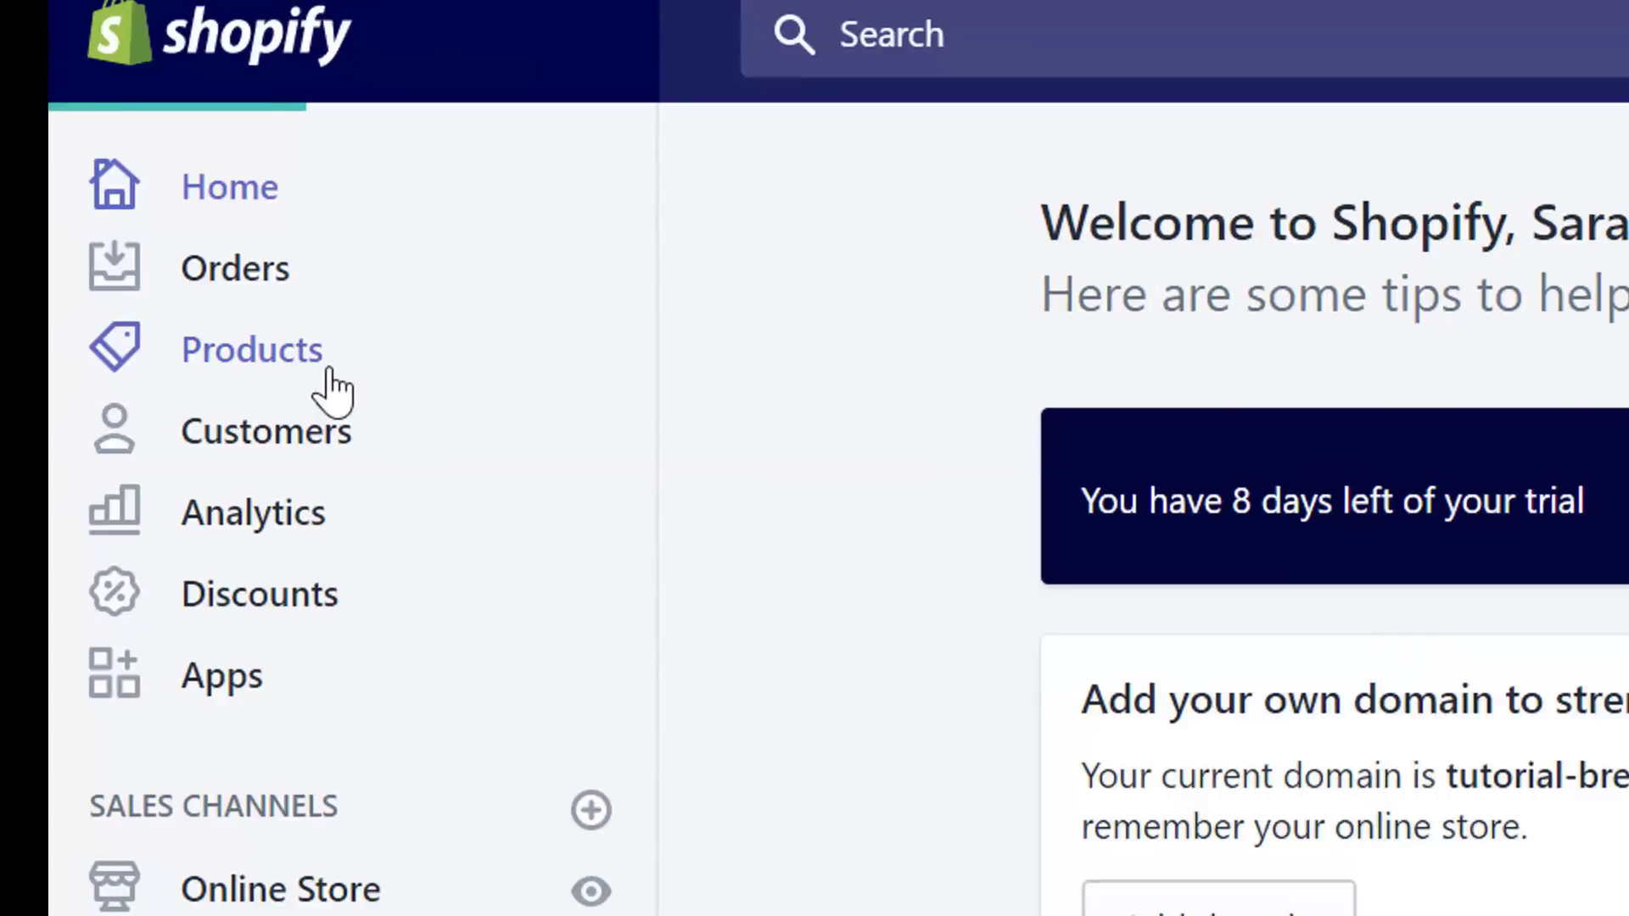
# - Open the Camera Lens Cup product and retitle it Travel Camera Lens Coffee Mug
pyautogui.click(311, 379)
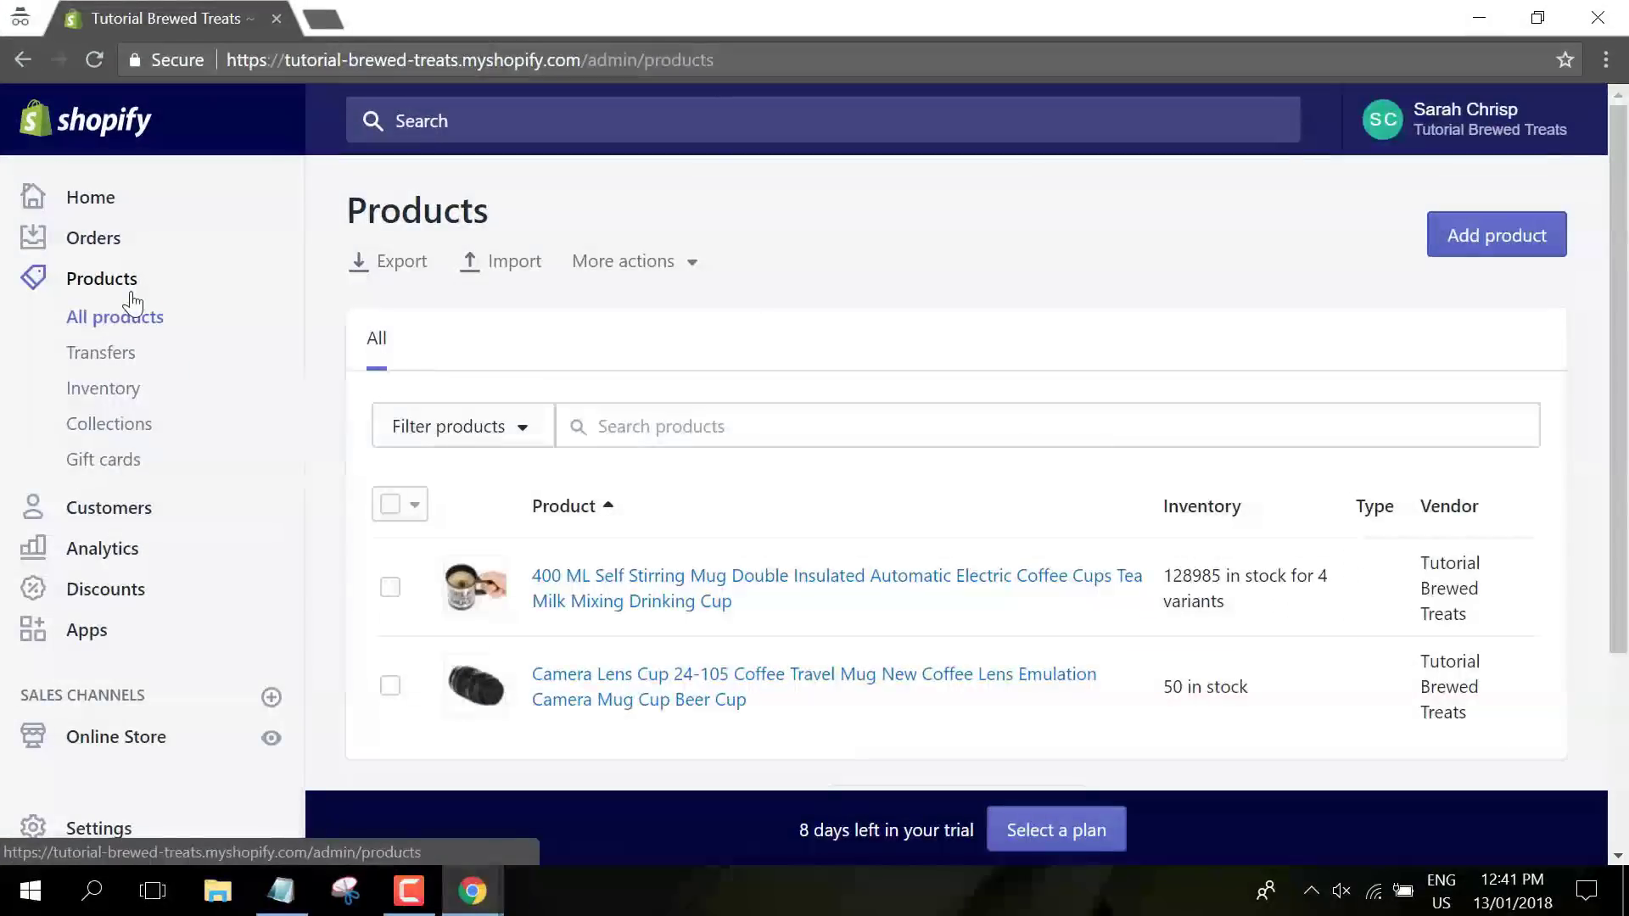
pyautogui.scroll(-3, 757, 552)
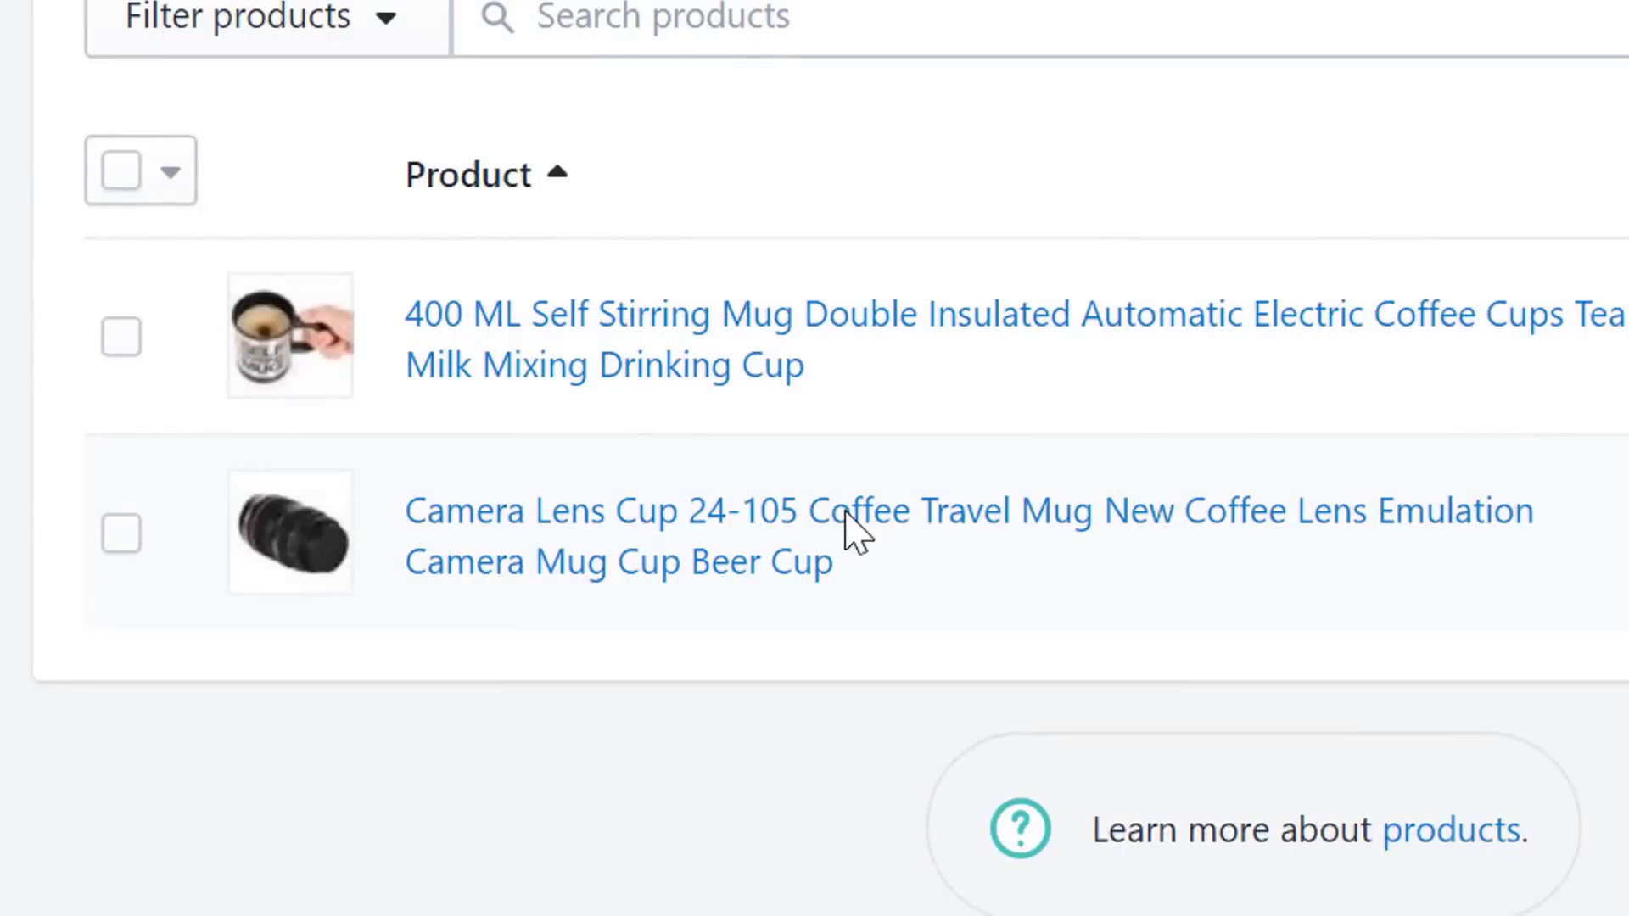
pyautogui.click(856, 513)
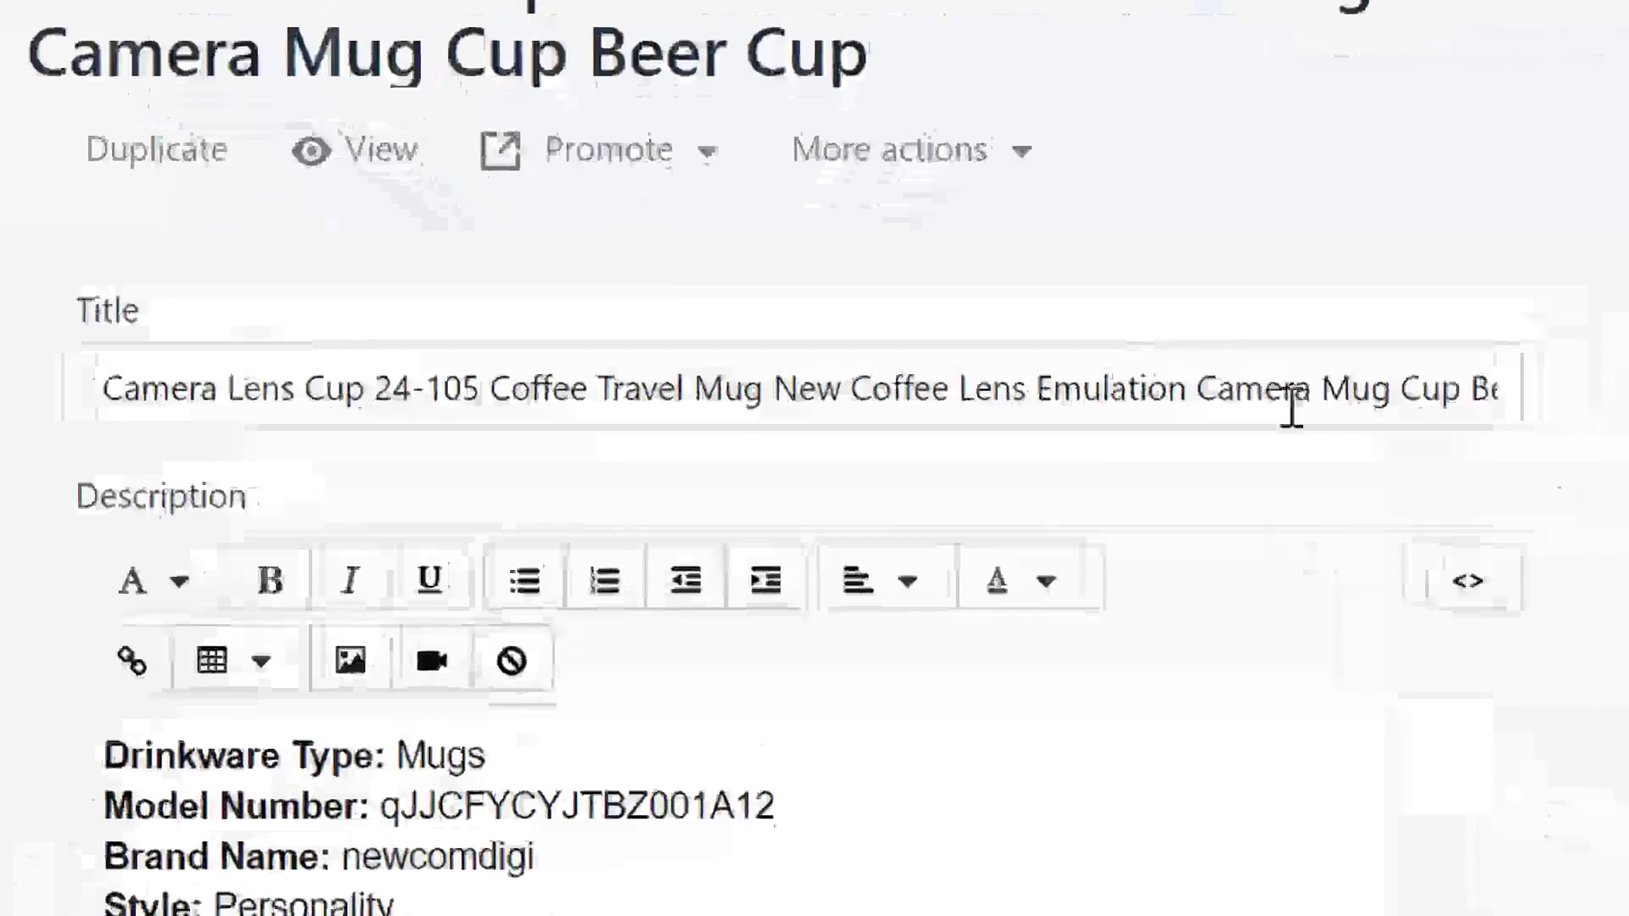
pyautogui.click(915, 399)
pyautogui.hotkey('ctrl', 'a')
pyautogui.press('BackSpace')
pyautogui.write('Travel Camera Lens Coffee Mug')
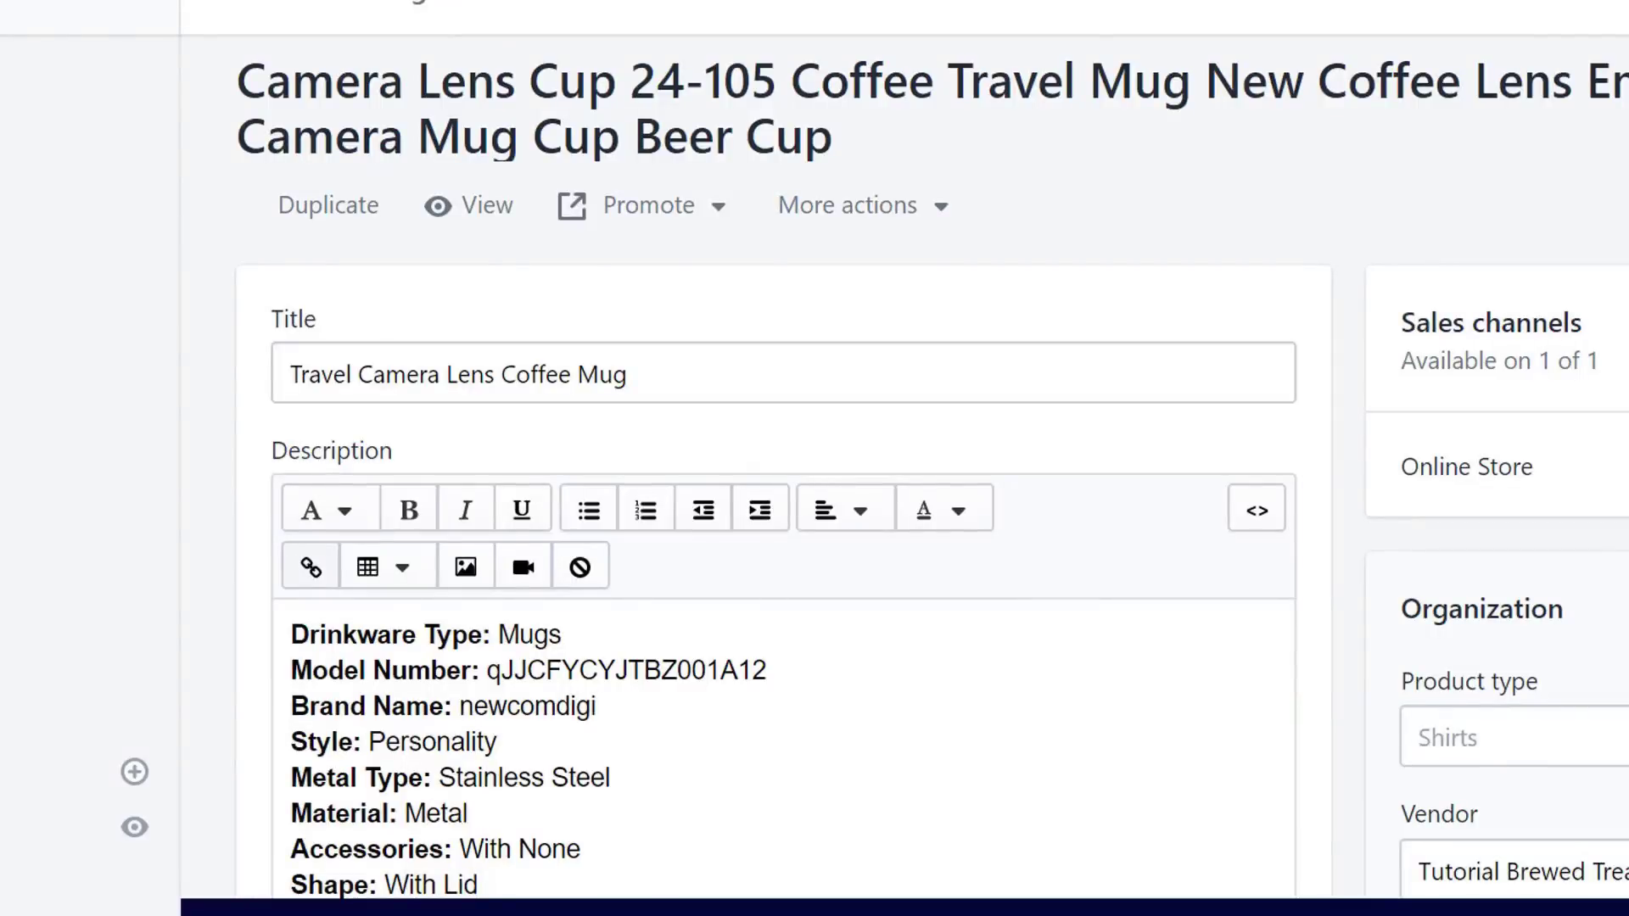
# - Replace the imported description with the new pasted mug copy, trimming the trailing empty line
pyautogui.click(753, 722)
pyautogui.hotkey('ctrl', 'a')
pyautogui.press('BackSpace')
pyautogui.hotkey('ctrl', 'v')
pyautogui.scroll(-5, 905, 467)
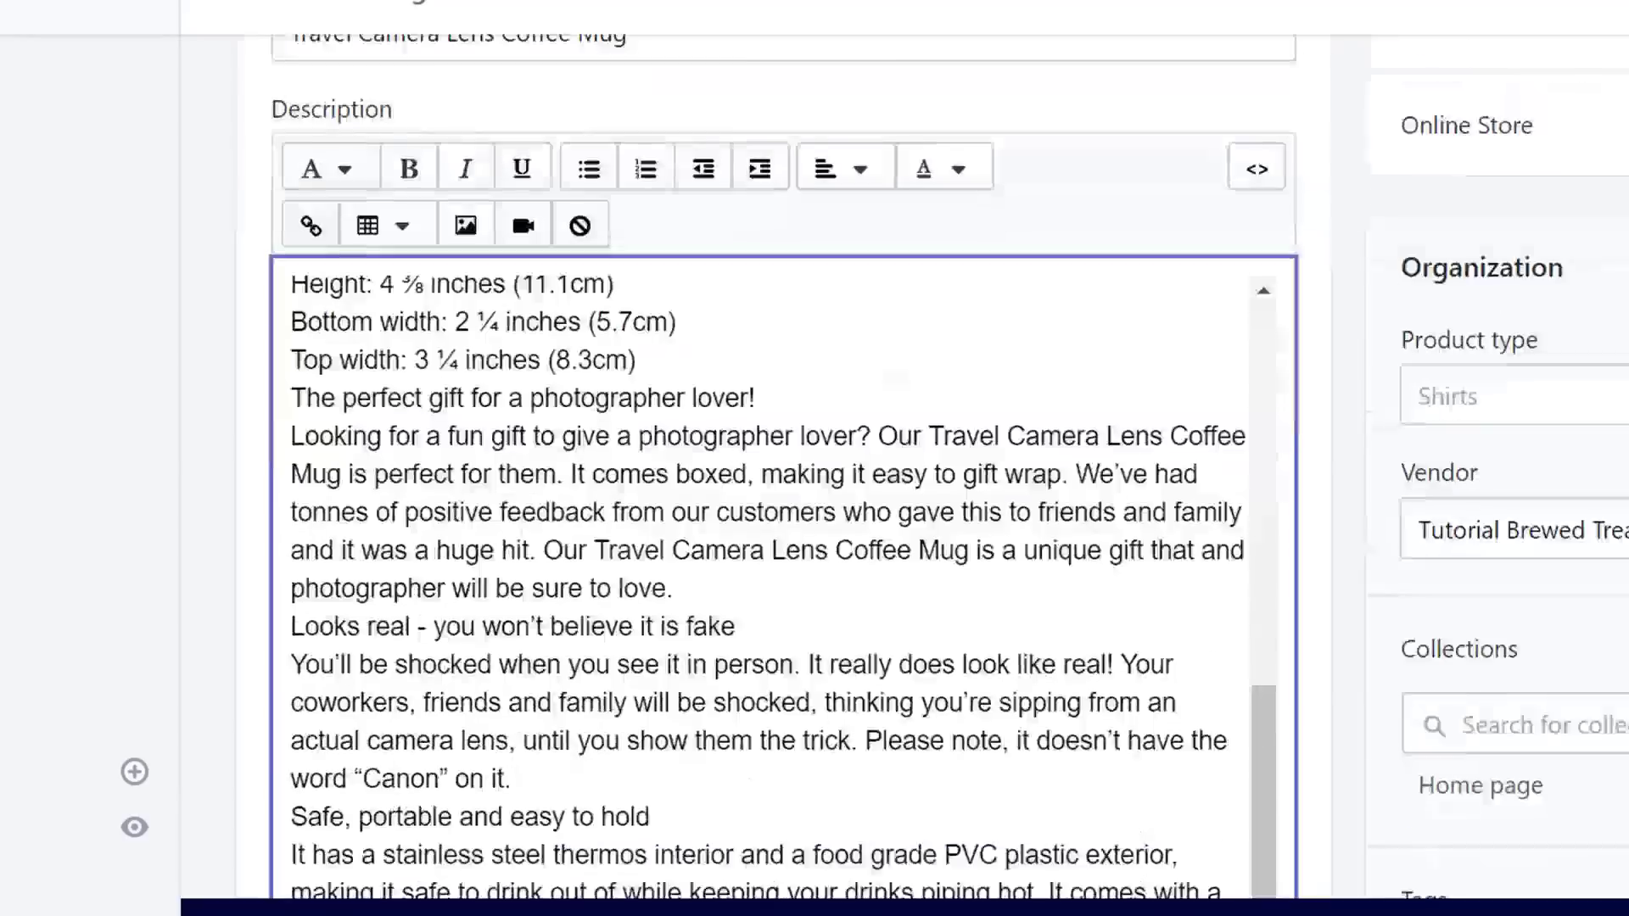
pyautogui.press('BackSpace')
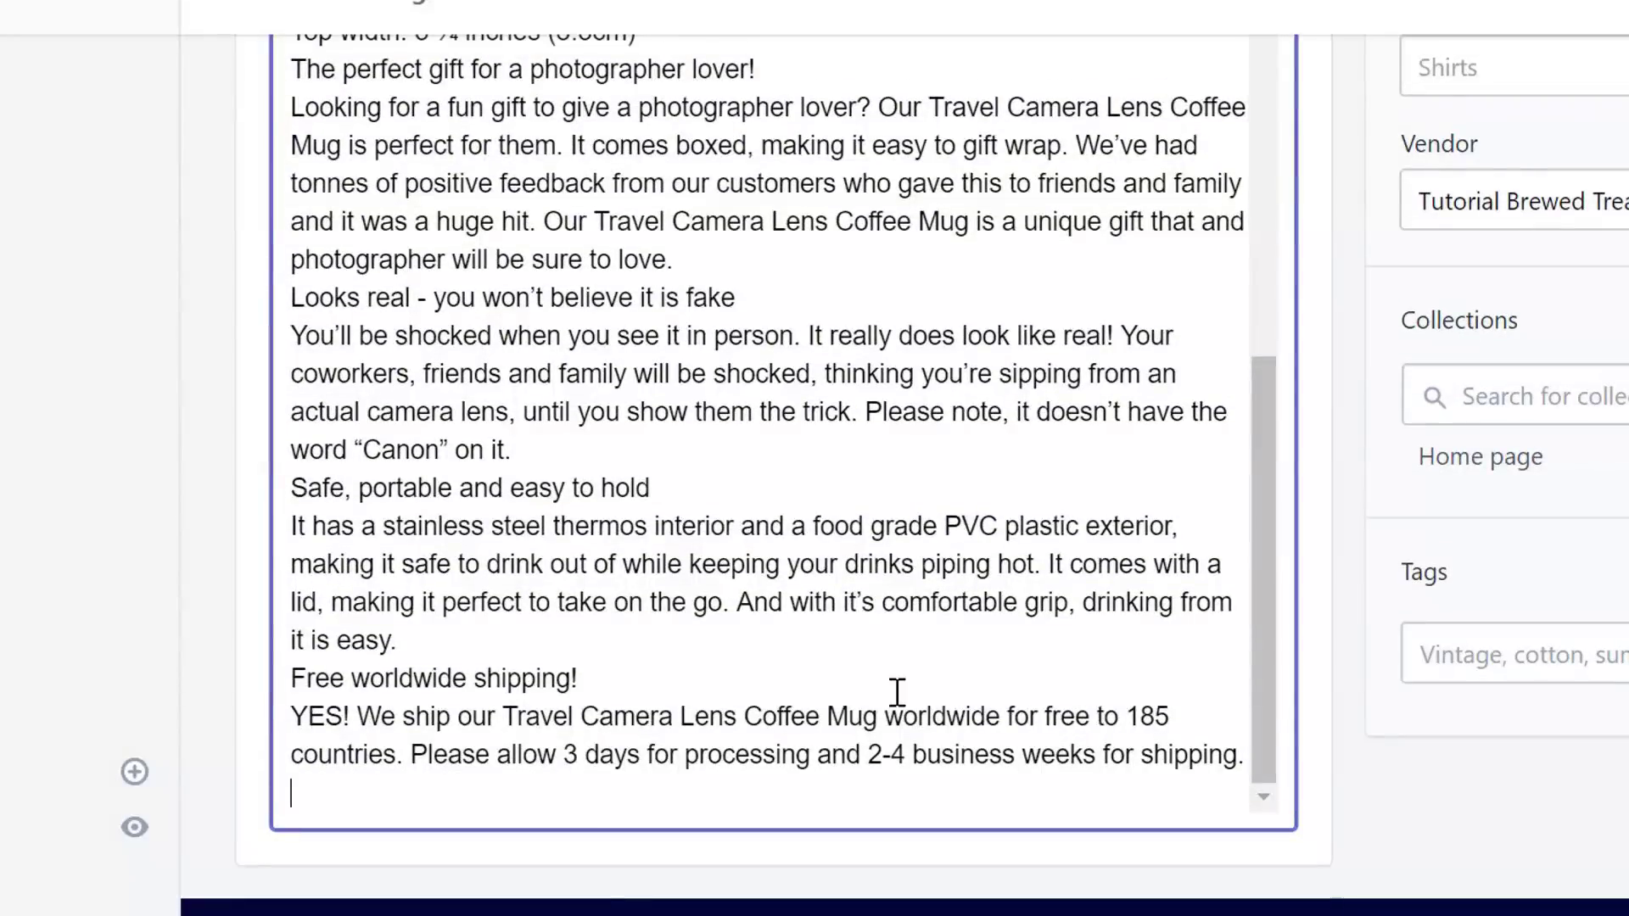
# - Add blank lines around the shipping, Canon, Safe portable and Looks real sections
pyautogui.click(642, 702)
pyautogui.press('Return')
pyautogui.click(518, 607)
pyautogui.press('Return')
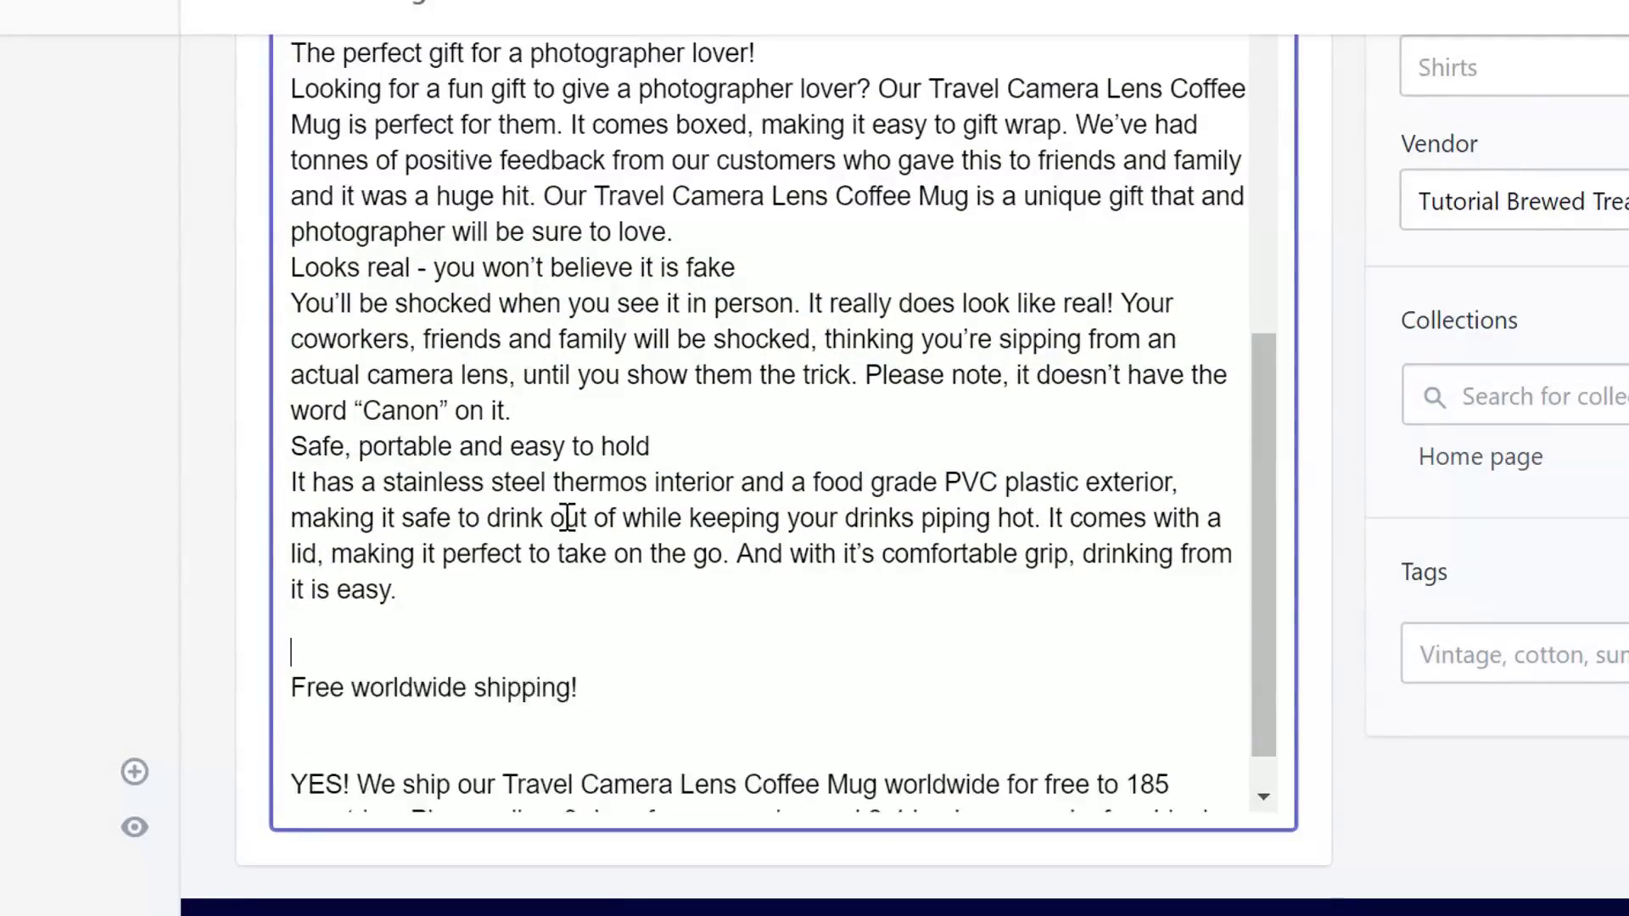
pyautogui.click(593, 413)
pyautogui.press('Return')
pyautogui.click(687, 499)
pyautogui.press('Return')
pyautogui.scroll(2, 688, 496)
pyautogui.click(738, 410)
pyautogui.press('Return')
pyautogui.click(753, 502)
pyautogui.press('Return')
pyautogui.scroll(2, 758, 494)
# - Space out the dimensions lines, gift heading and opening paragraph with blank lines, deleting one extra
pyautogui.click(743, 368)
pyautogui.press('Return')
pyautogui.click(796, 455)
pyautogui.press('Return')
pyautogui.scroll(3, 796, 455)
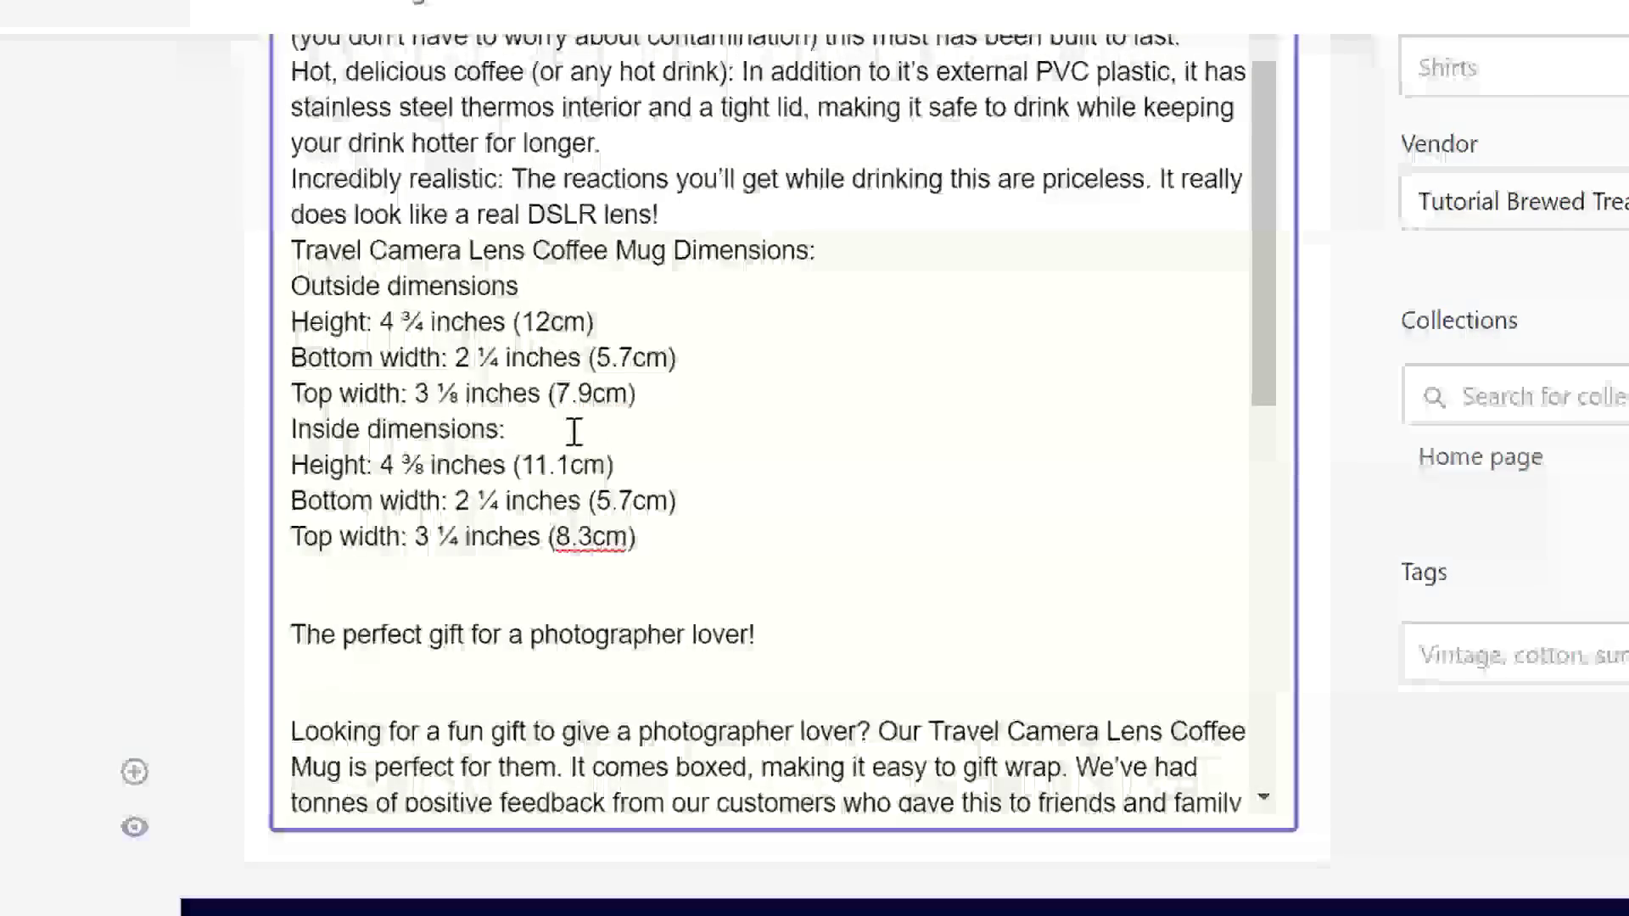
pyautogui.click(665, 395)
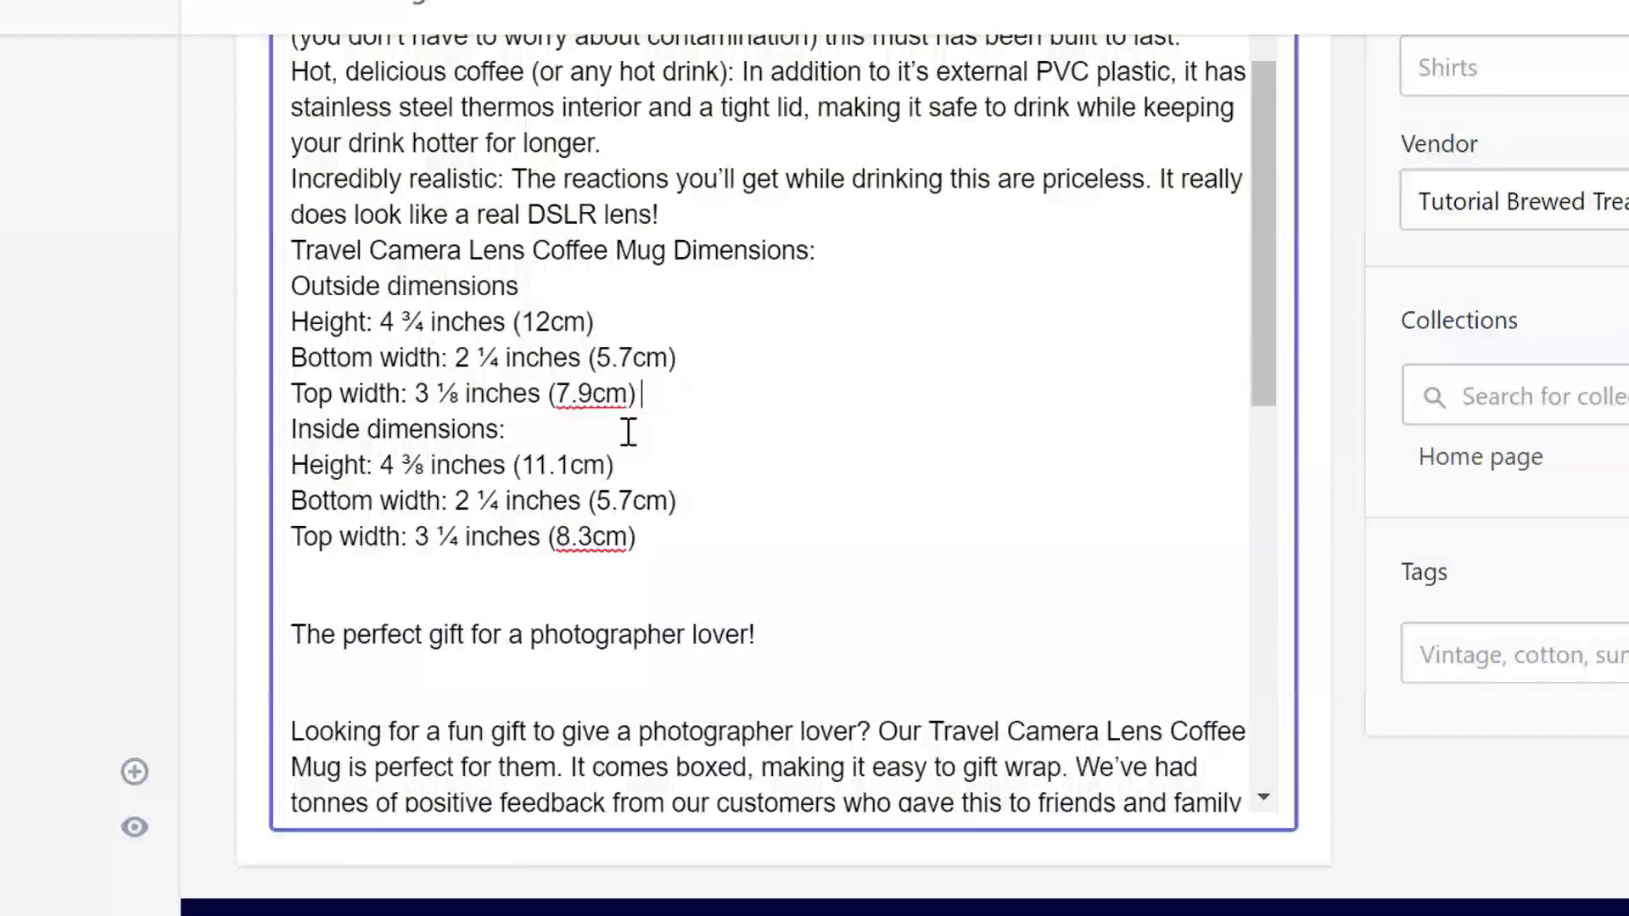
pyautogui.press('Return')
pyautogui.click(571, 487)
pyautogui.press('Return')
pyautogui.scroll(2, 572, 476)
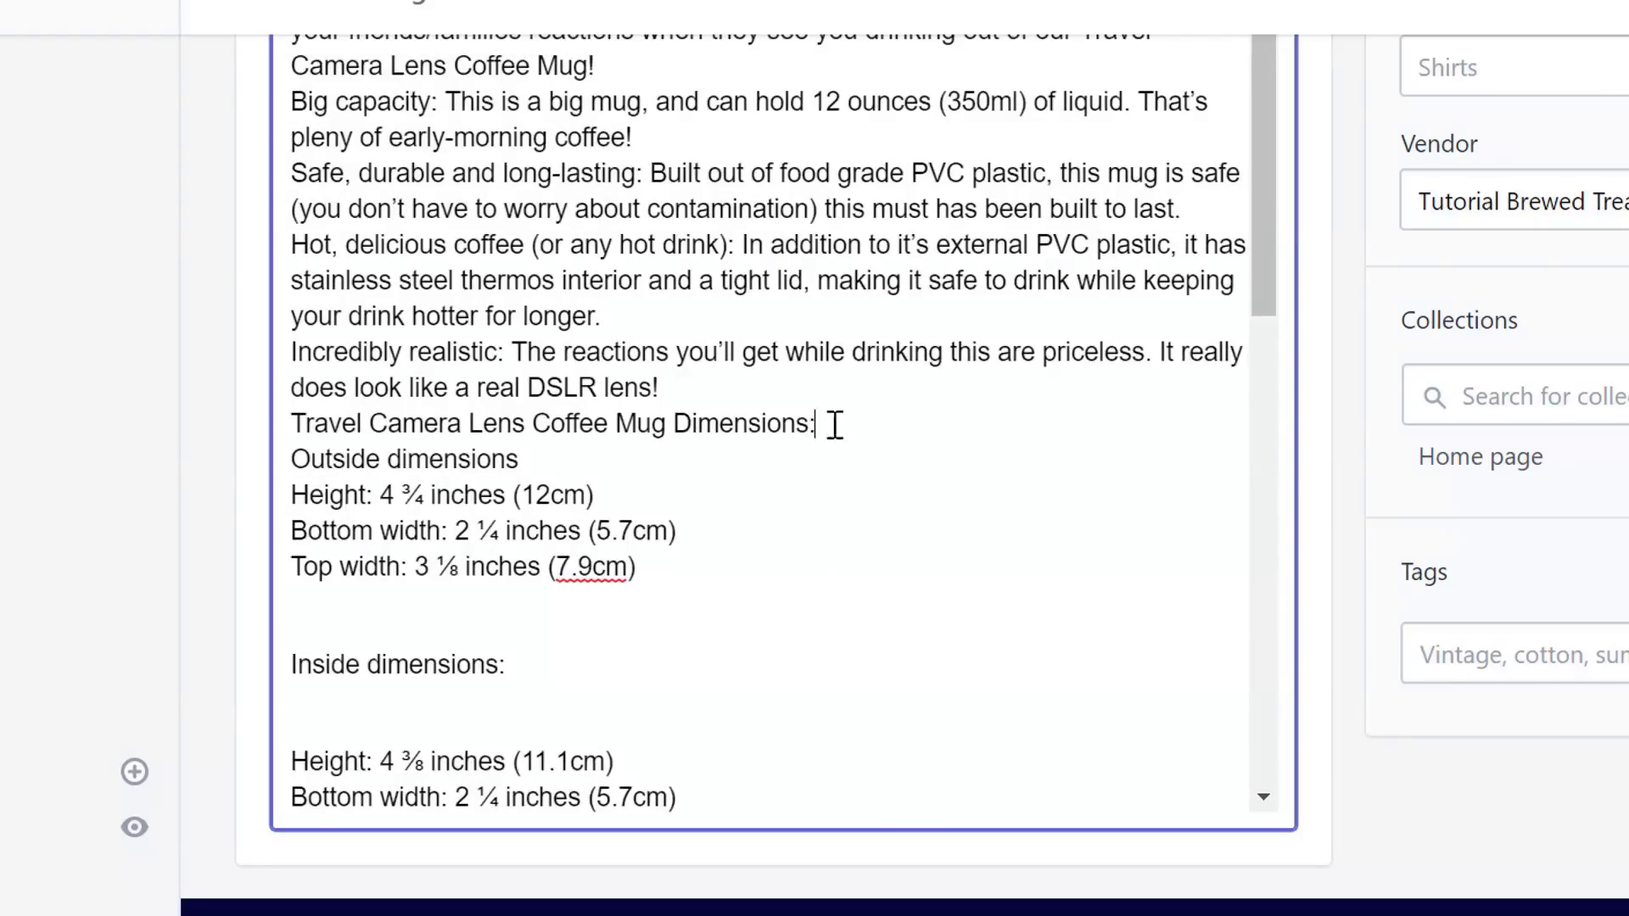
pyautogui.press('Return')
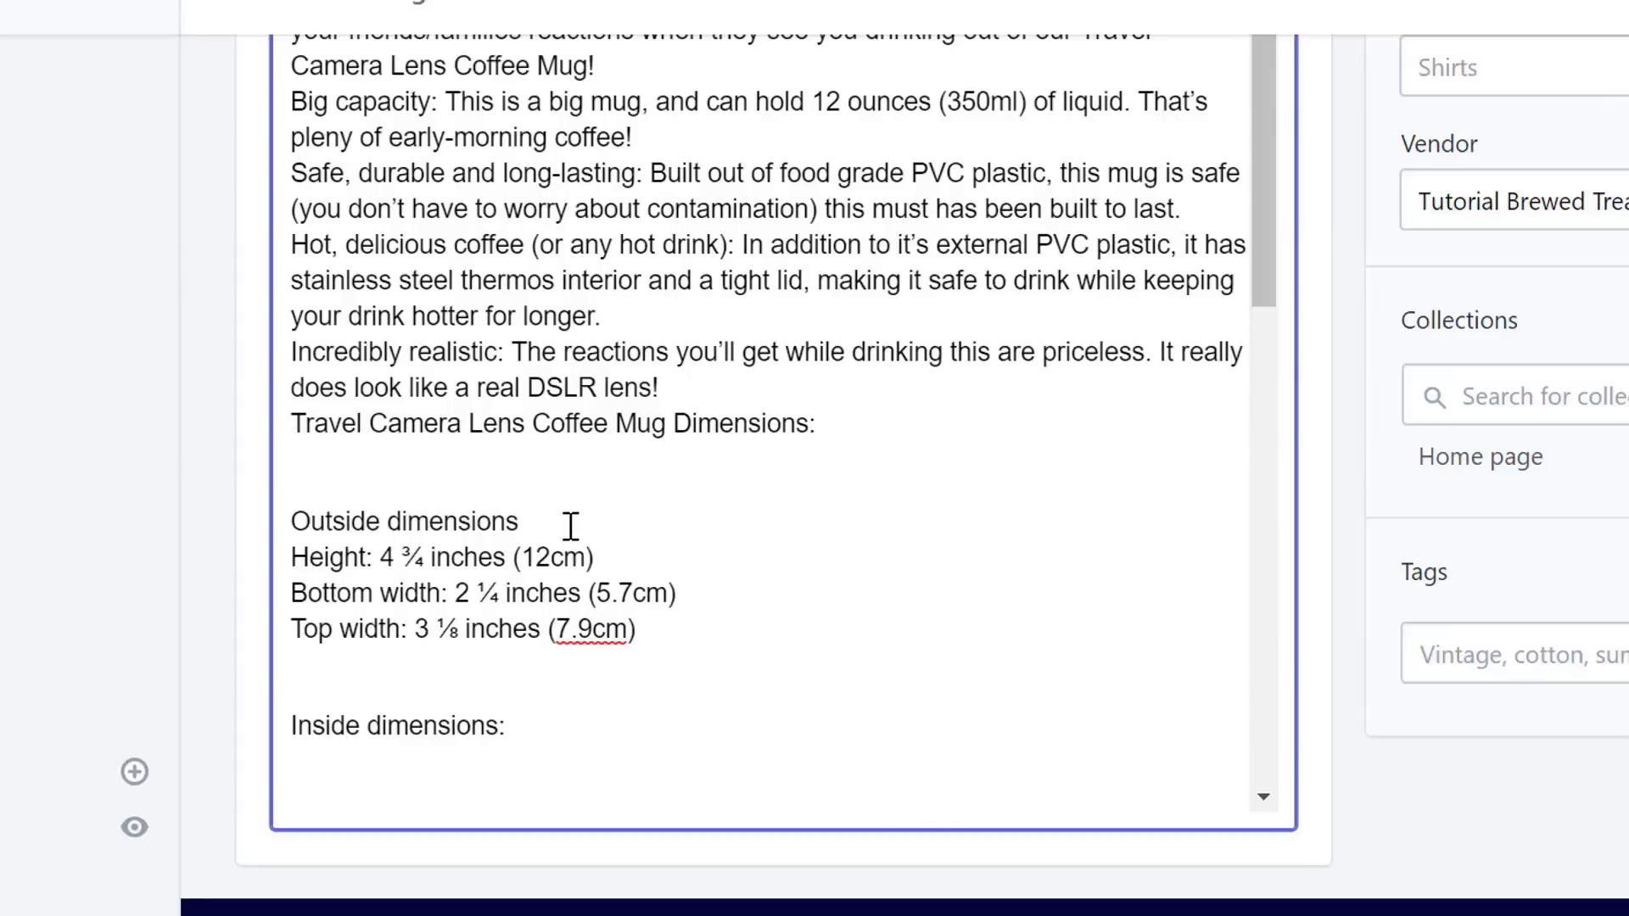
pyautogui.scroll(-2, 571, 526)
pyautogui.click(502, 548)
pyautogui.press('Delete')
pyautogui.scroll(2, 502, 547)
pyautogui.click(670, 392)
pyautogui.press('Return')
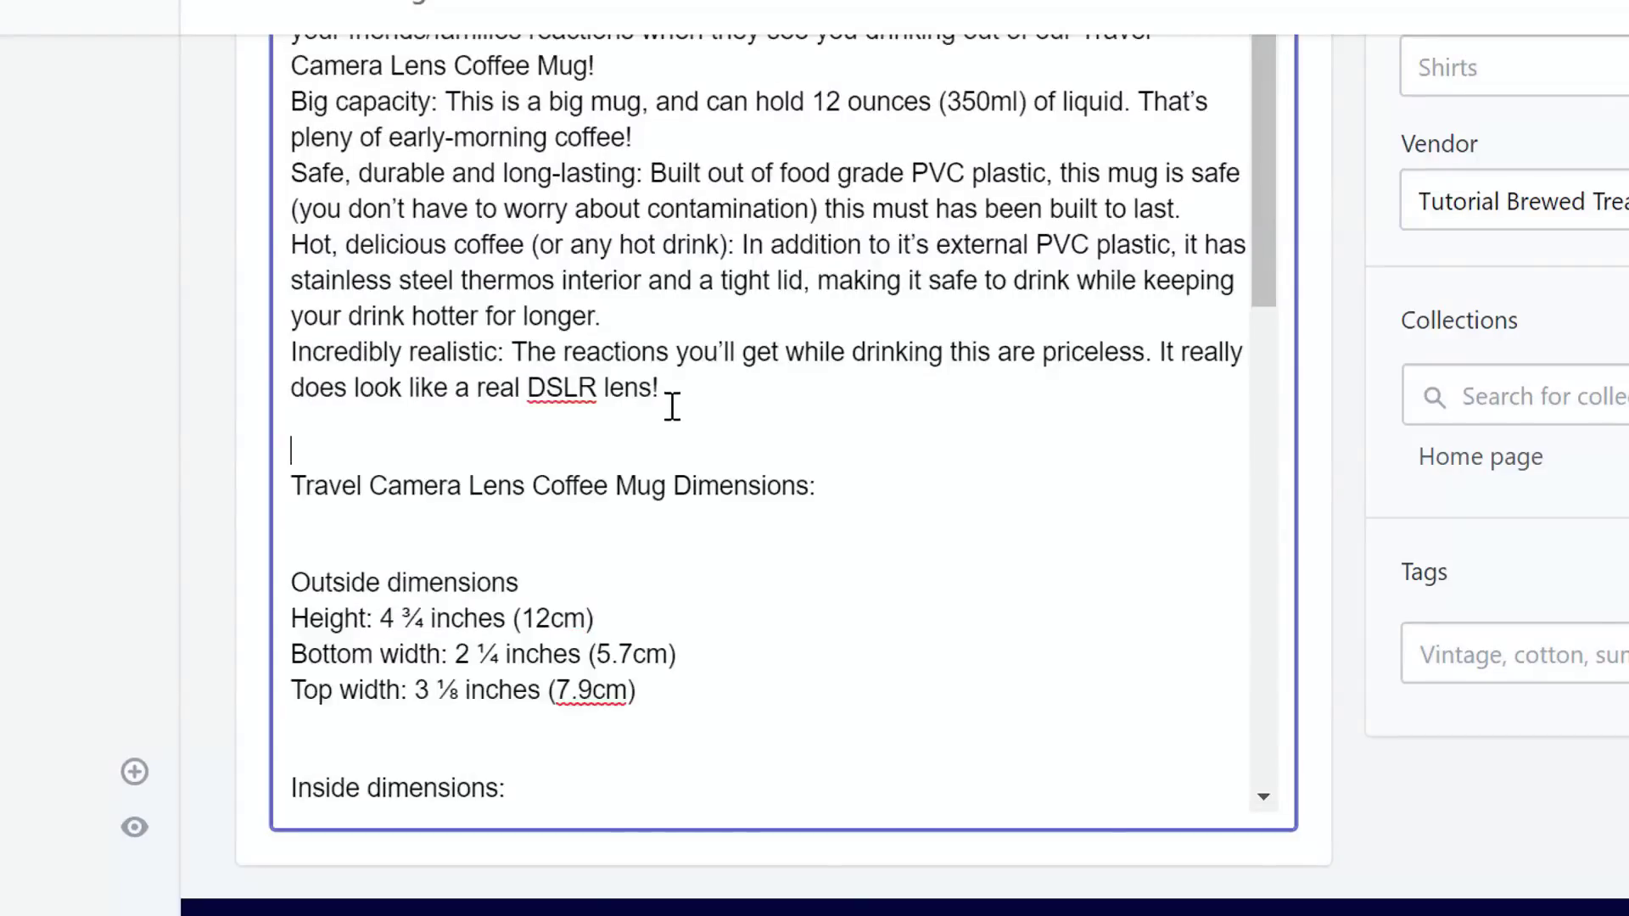
pyautogui.scroll(1, 672, 405)
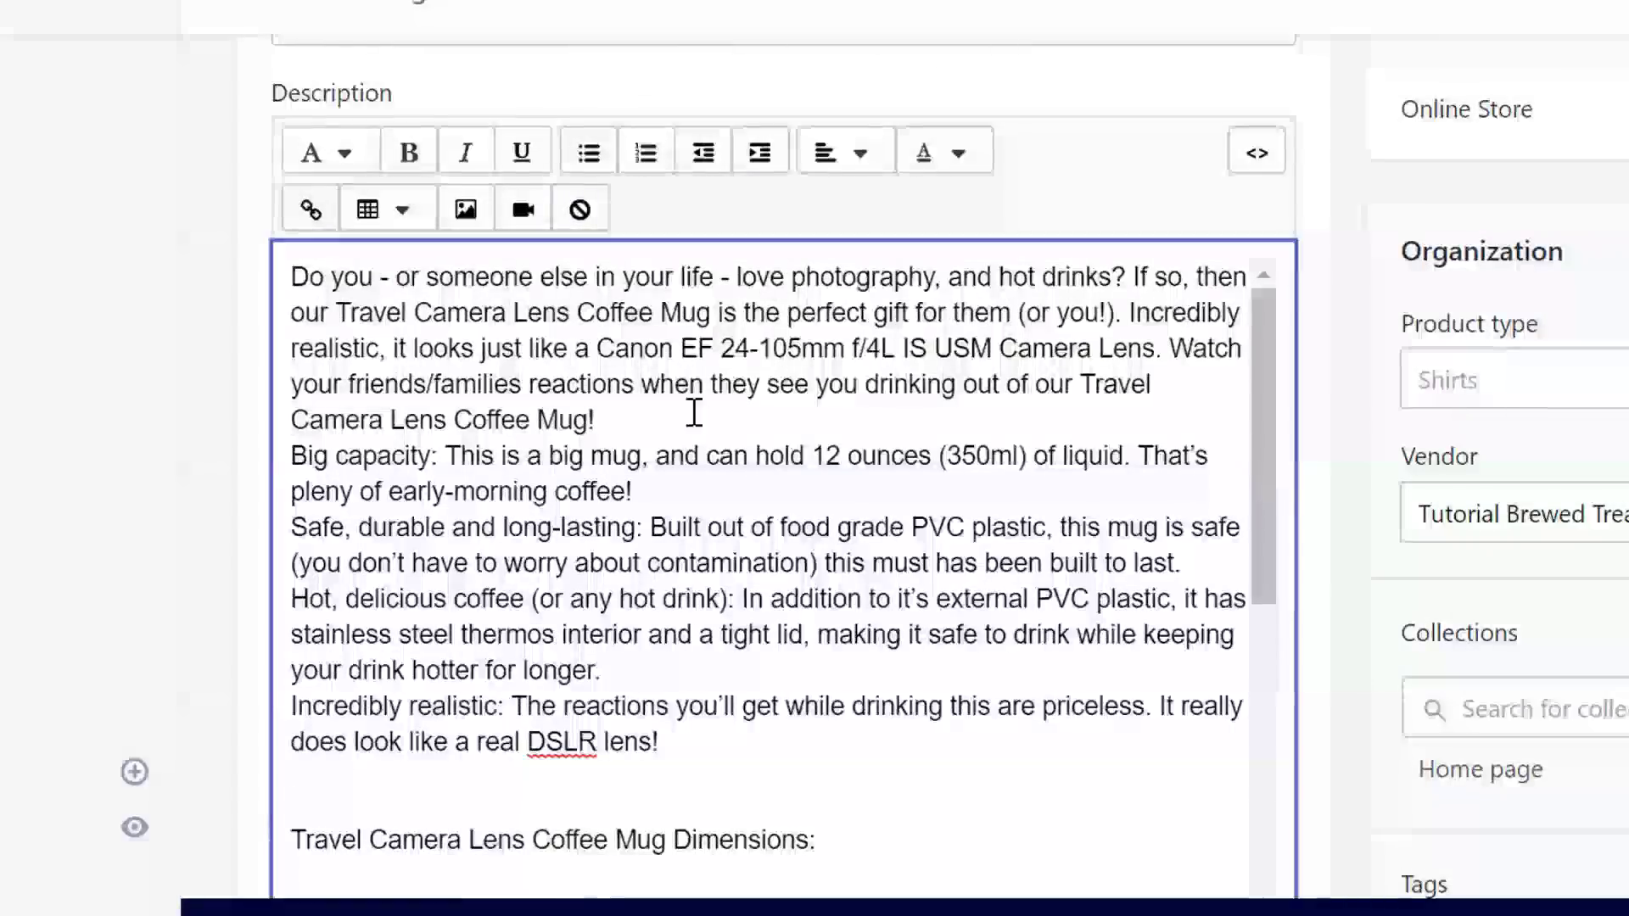
pyautogui.click(691, 425)
pyautogui.press('Return')
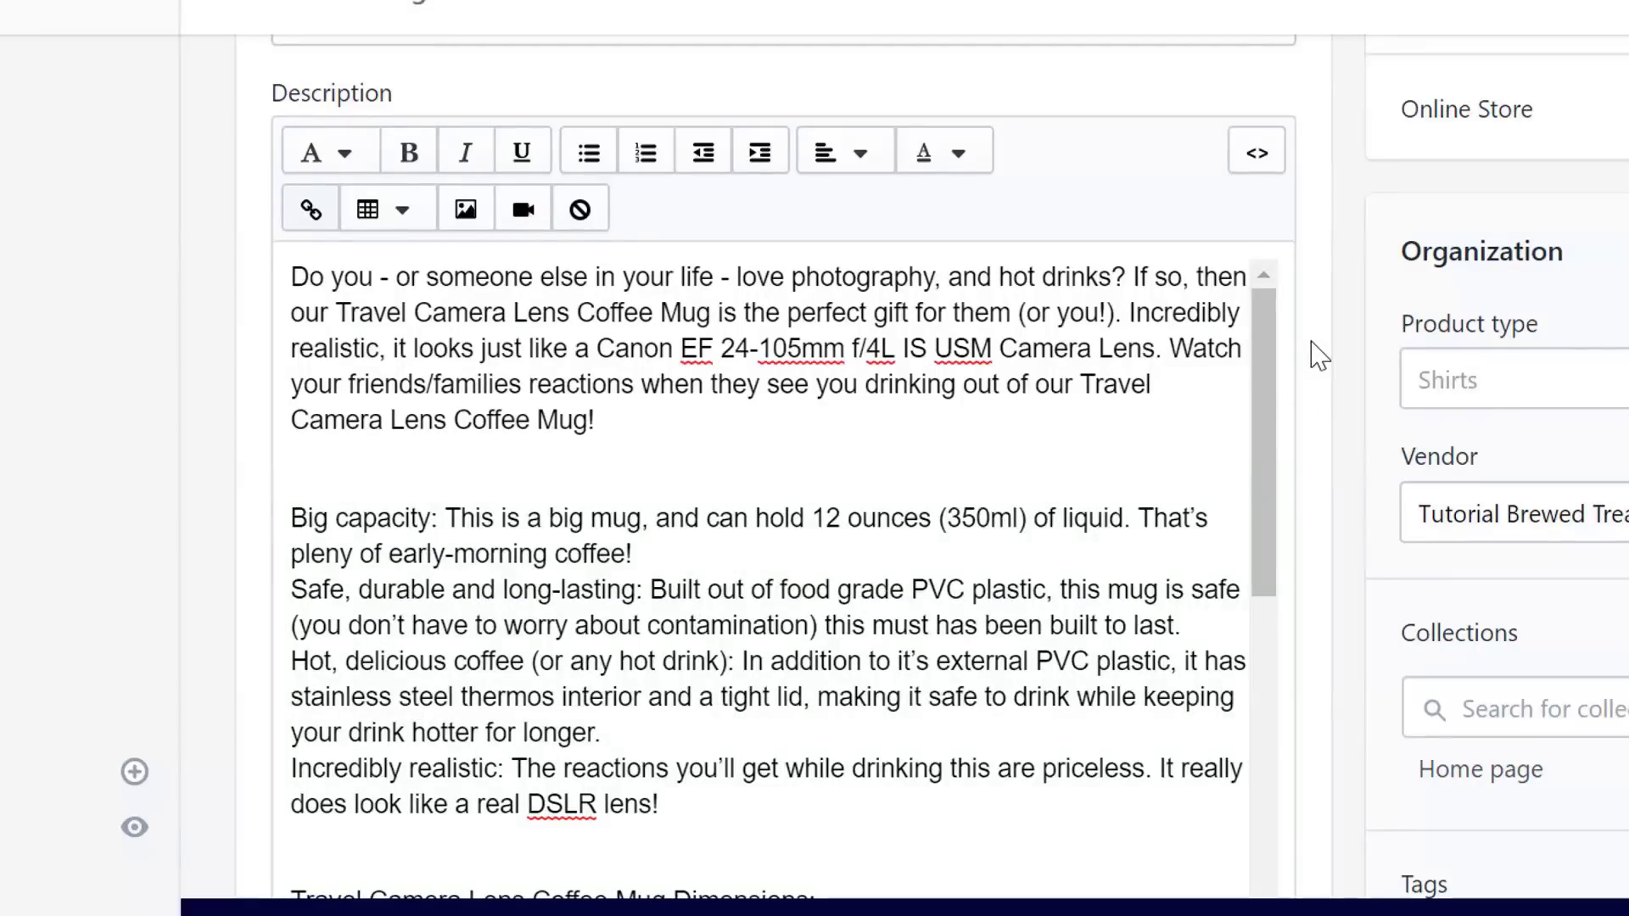
# - Turn the four feature paragraphs into a bulleted list and remove the surrounding blank lines
pyautogui.moveTo(760, 829); pyautogui.dragTo(255, 518)
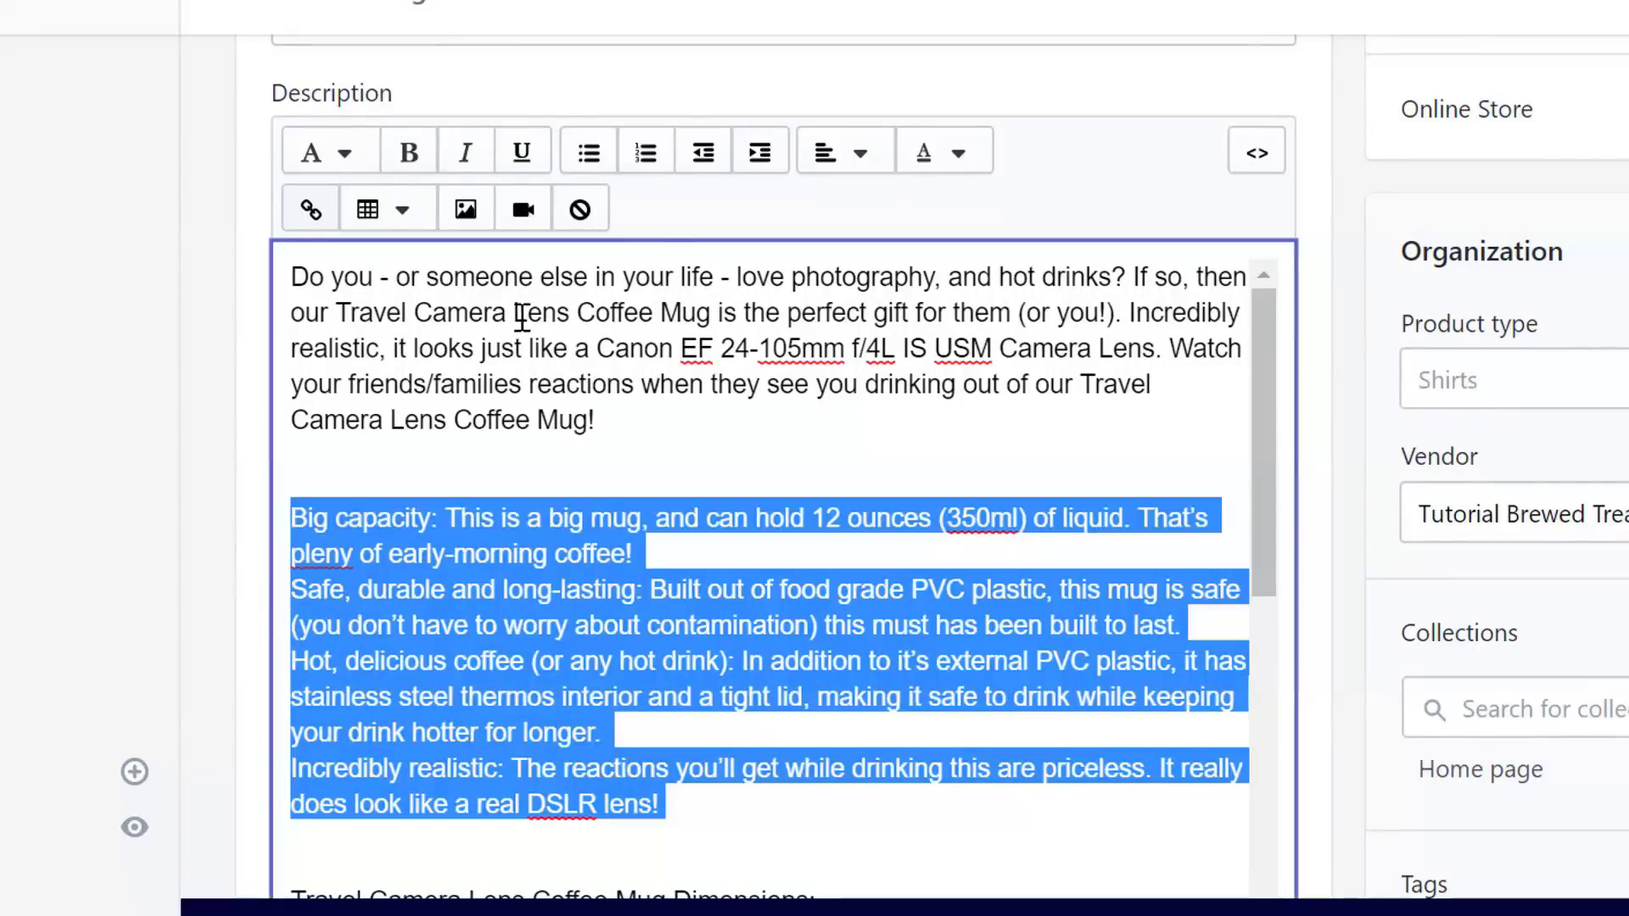
pyautogui.click(588, 151)
pyautogui.click(466, 486)
pyautogui.press('BackSpace')
pyautogui.scroll(-2, 480, 594)
pyautogui.click(495, 707)
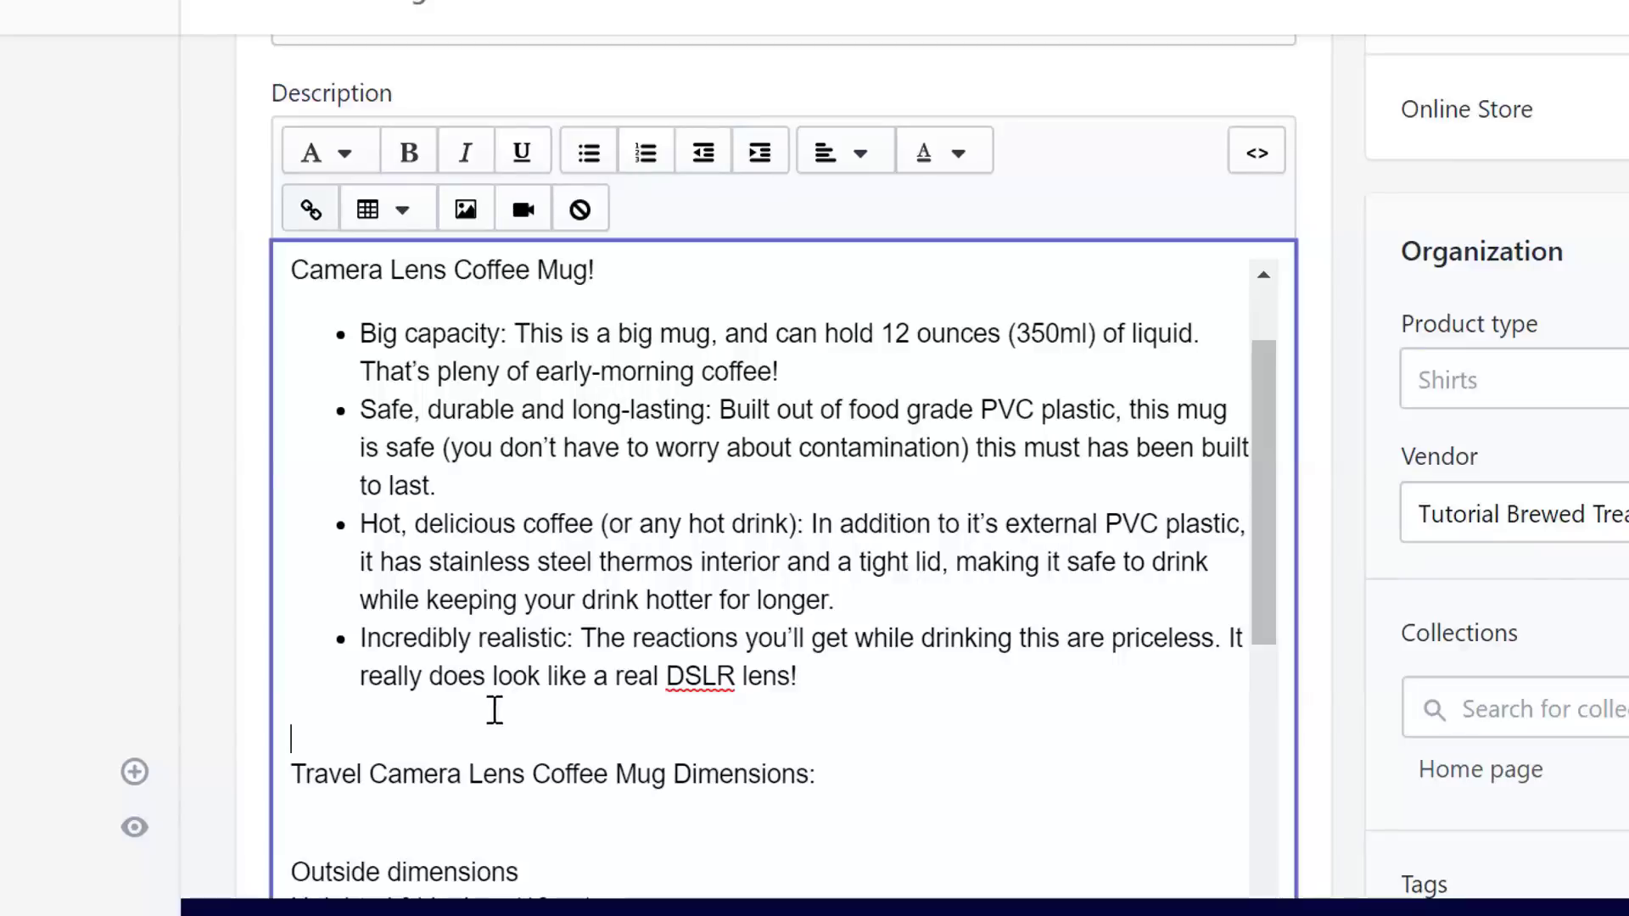
pyautogui.press('BackSpace')
# - Make the Travel Camera Lens Coffee Mug Dimensions: heading bold
pyautogui.moveTo(848, 738); pyautogui.dragTo(267, 741)
pyautogui.click(409, 152)
pyautogui.press('Right')
pyautogui.press('Delete')
pyautogui.press('Delete')
pyautogui.press('Return')
pyautogui.press('Return')
pyautogui.click(1276, 513)
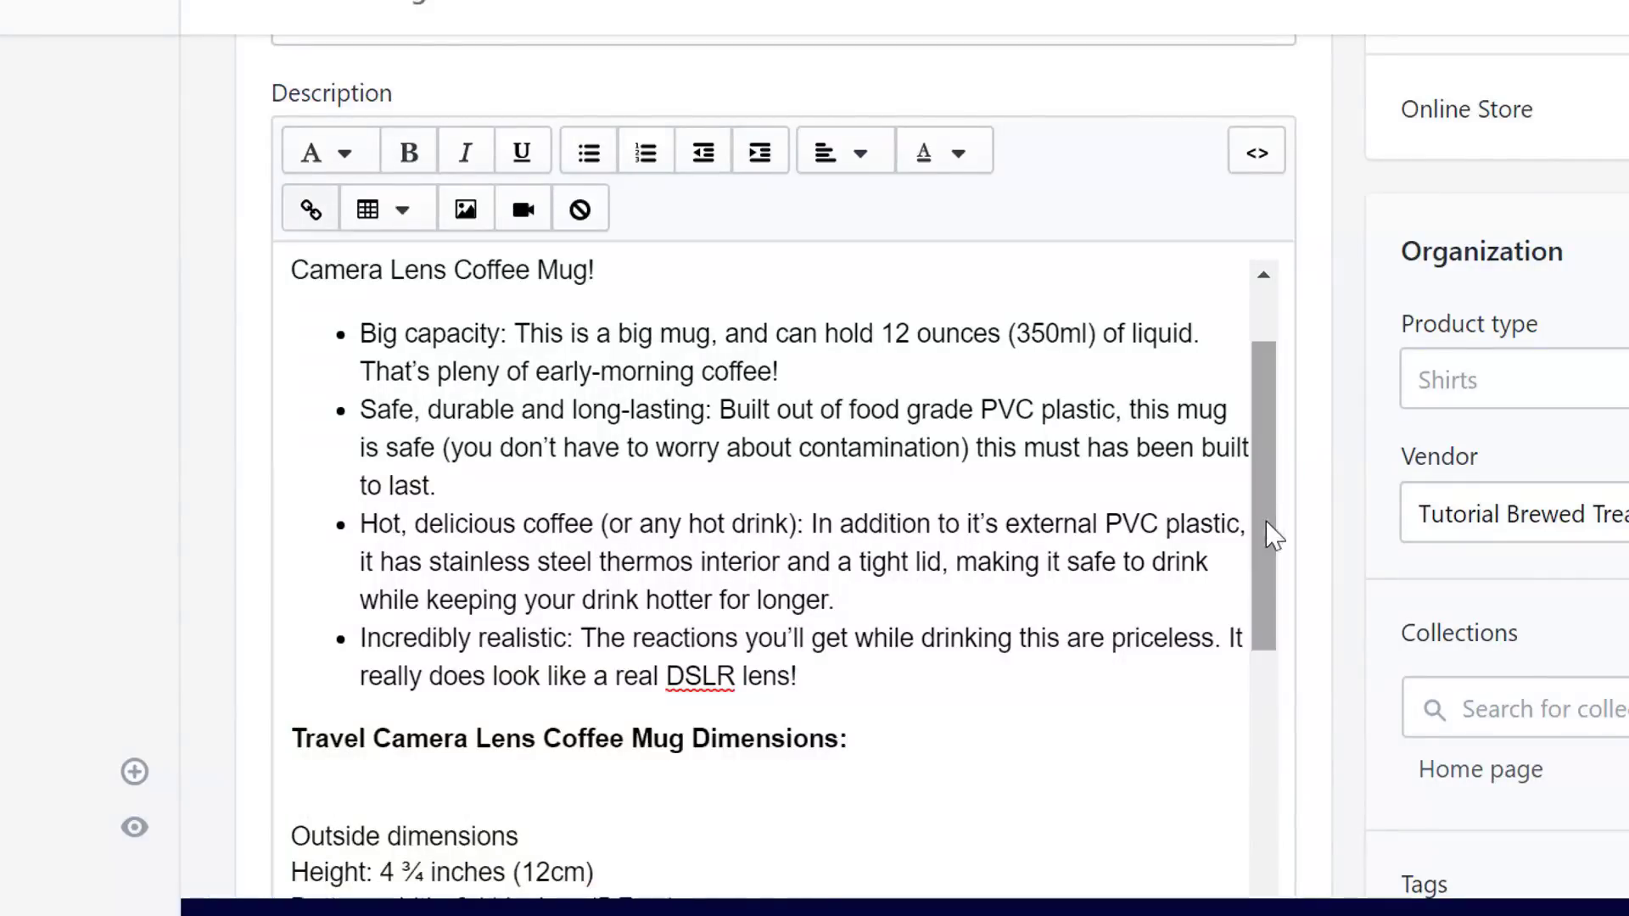
# - Underline the Outside dimensions and Inside dimensions: headings
pyautogui.scroll(-5, 1269, 571)
pyautogui.moveTo(545, 473); pyautogui.dragTo(290, 473)
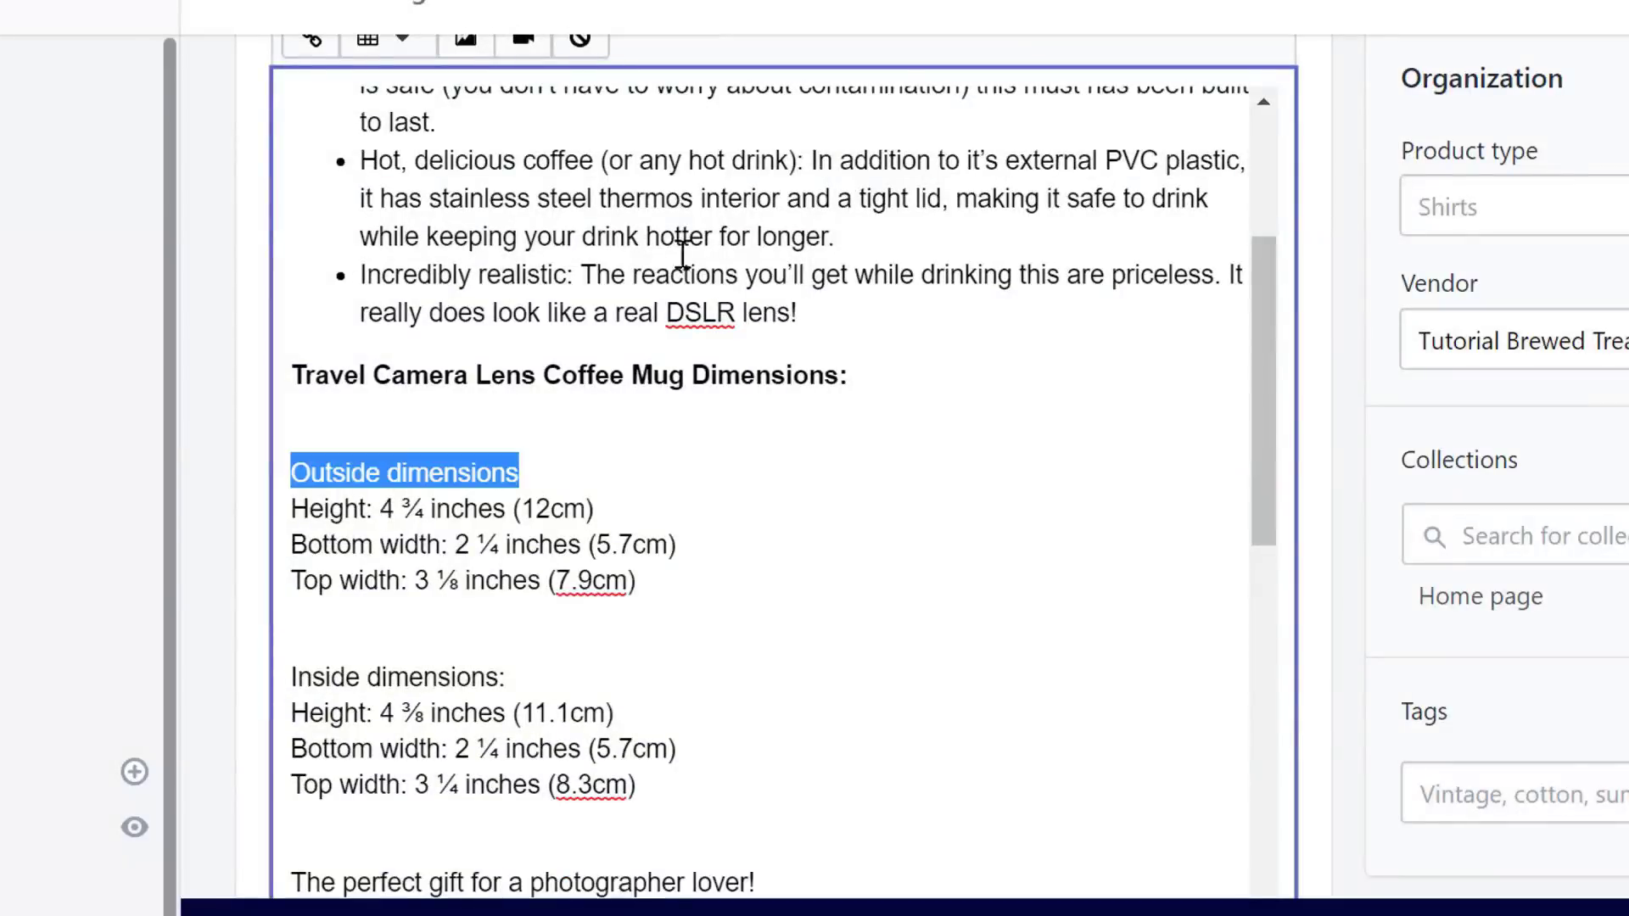
pyautogui.scroll(3, 670, 256)
pyautogui.scroll(-3, 971, 575)
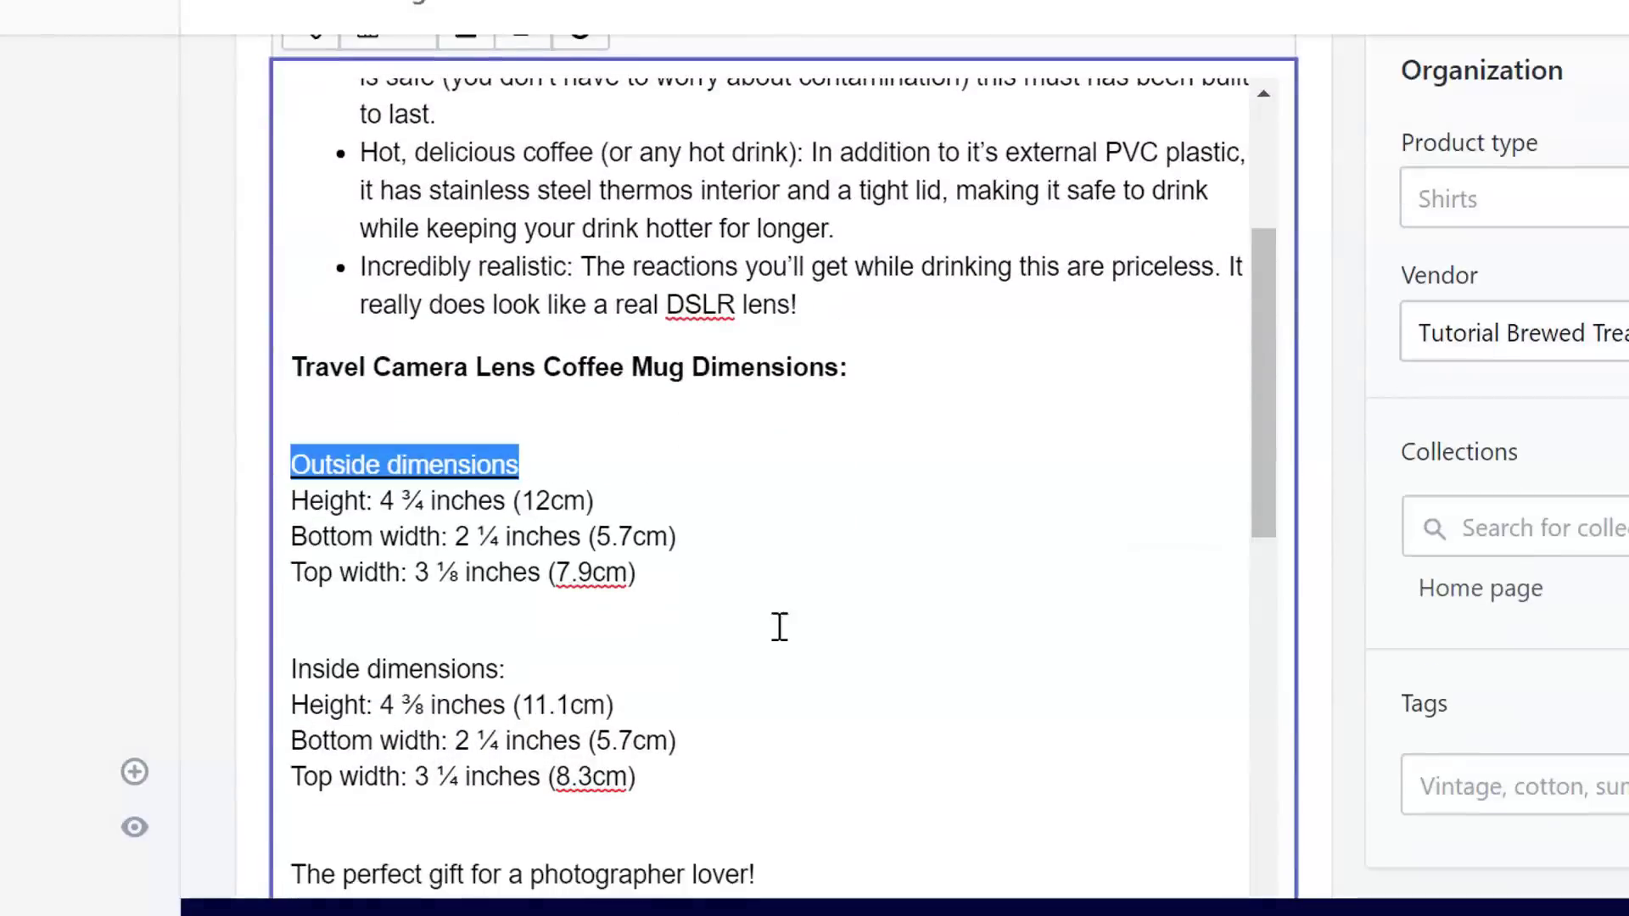
pyautogui.hotkey('ctrl', 'u')
pyautogui.moveTo(610, 672); pyautogui.dragTo(145, 677)
pyautogui.scroll(2, 145, 676)
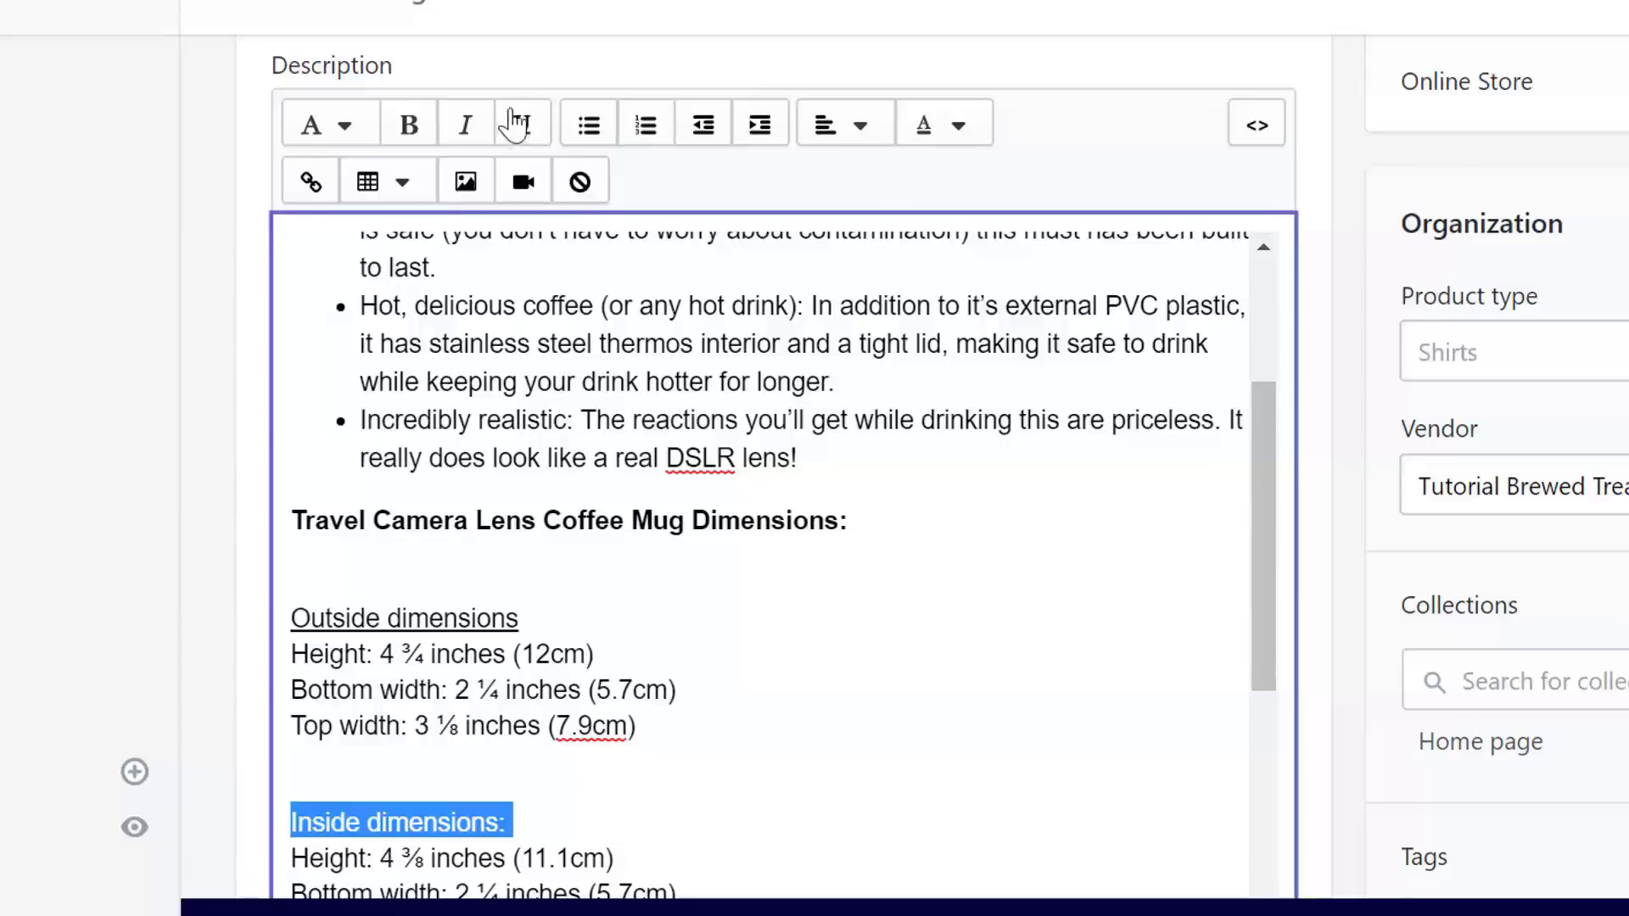
pyautogui.click(683, 550)
# - Bold the description's section headings, including Looks real
pyautogui.scroll(-5, 1007, 509)
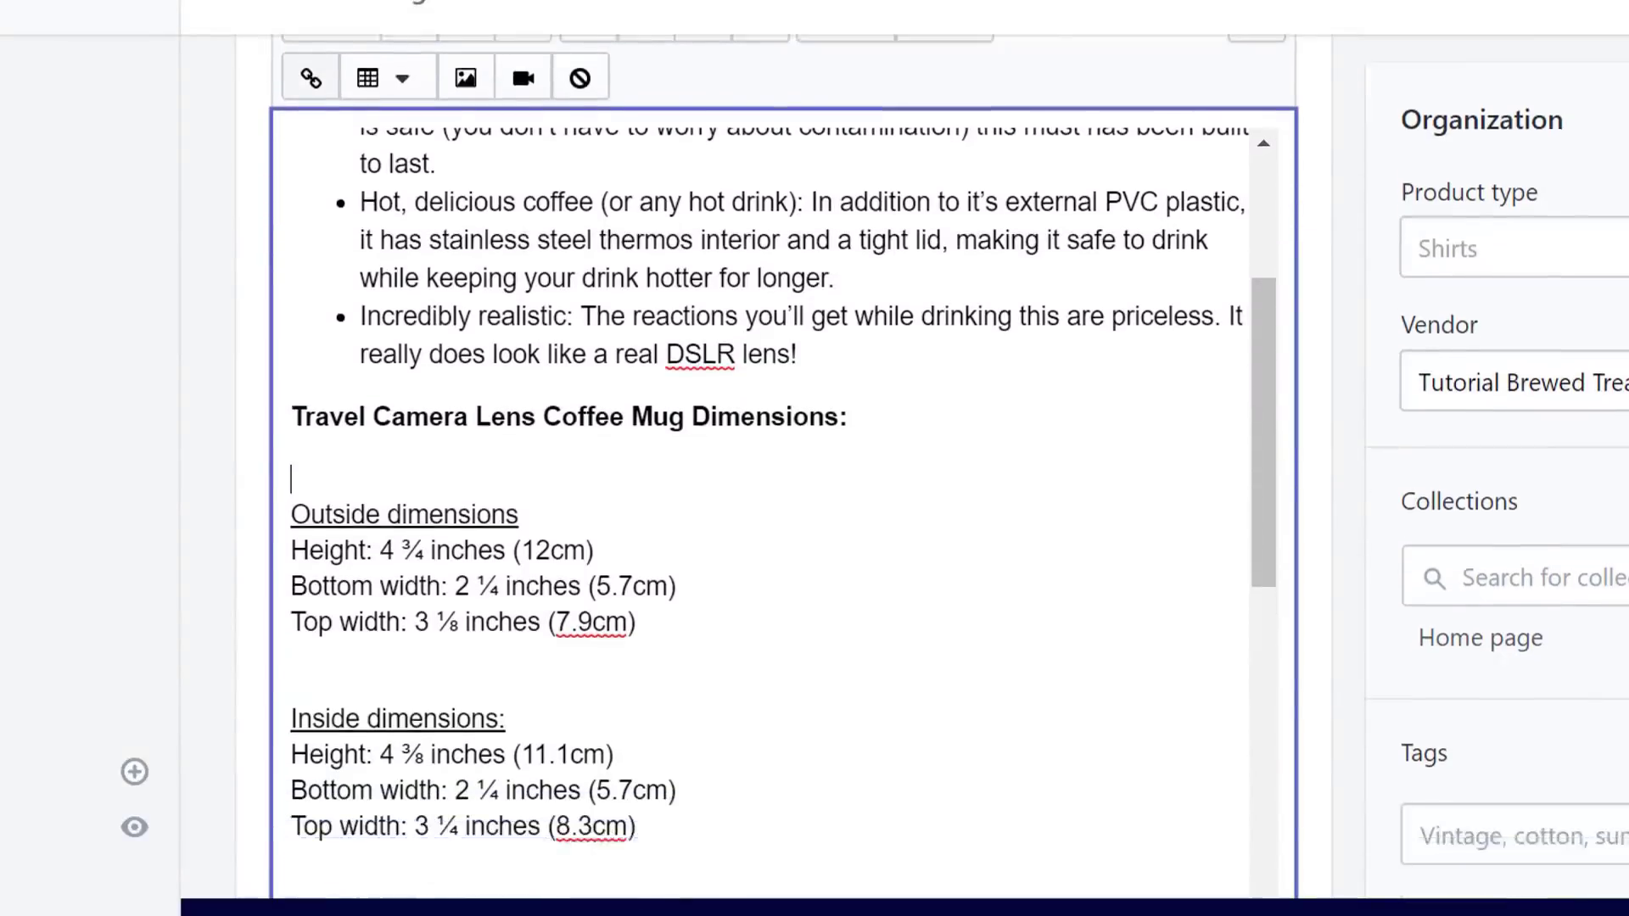
pyautogui.moveTo(755, 677); pyautogui.dragTo(297, 677)
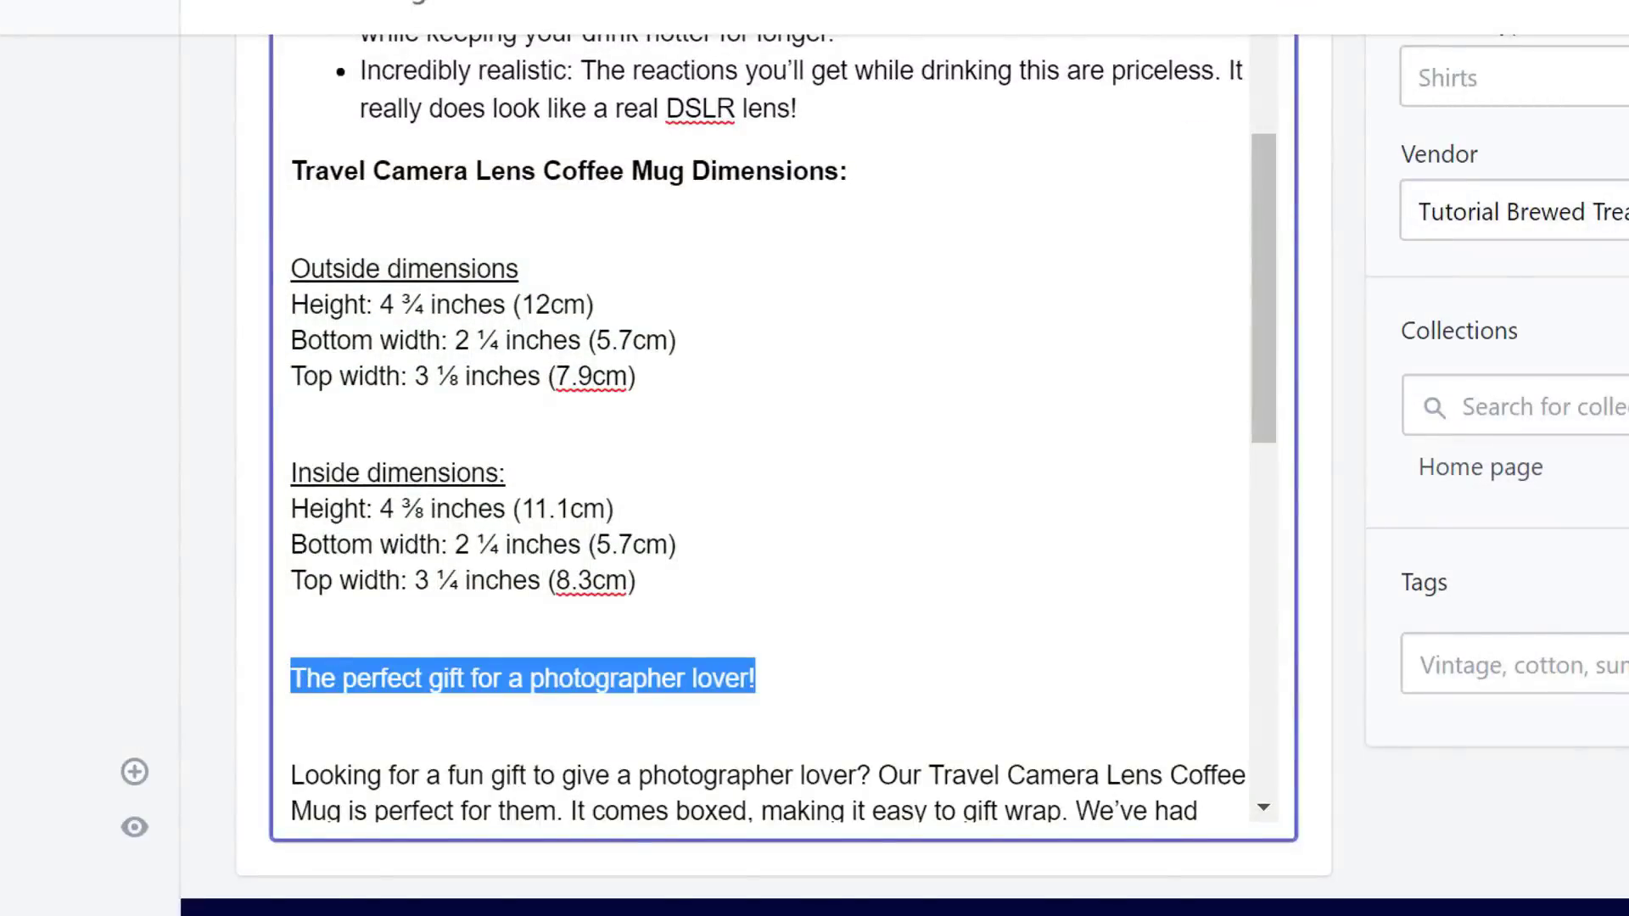
pyautogui.scroll(4, 883, 305)
pyautogui.scroll(-6, 1224, 306)
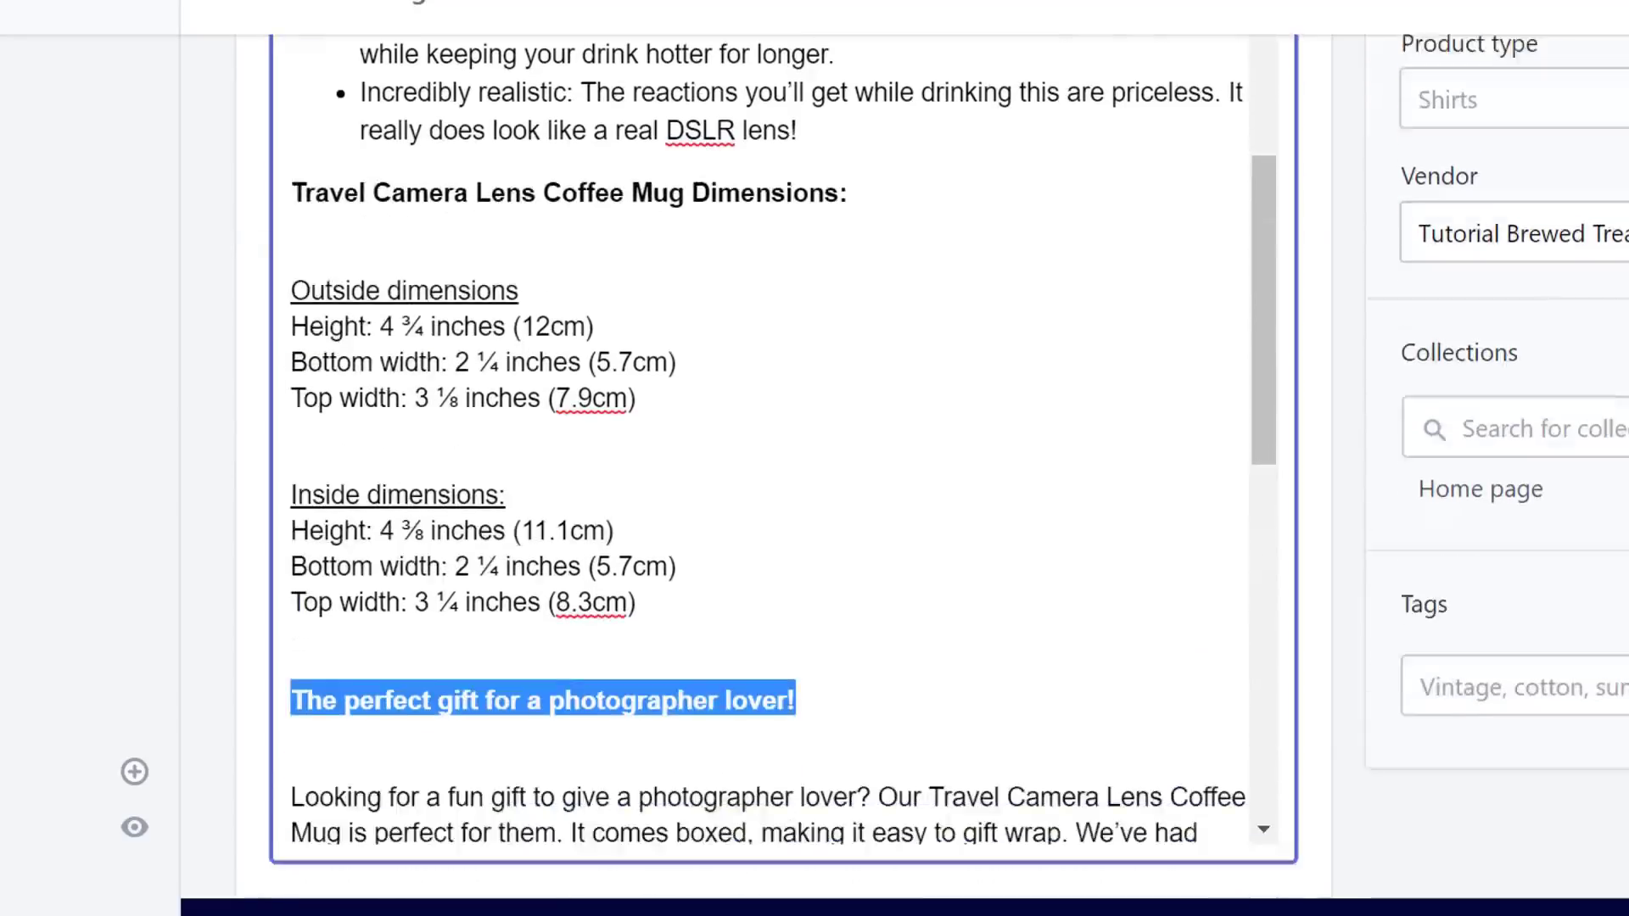
pyautogui.moveTo(1265, 346); pyautogui.dragTo(1270, 458)
pyautogui.moveTo(734, 455); pyautogui.dragTo(220, 433)
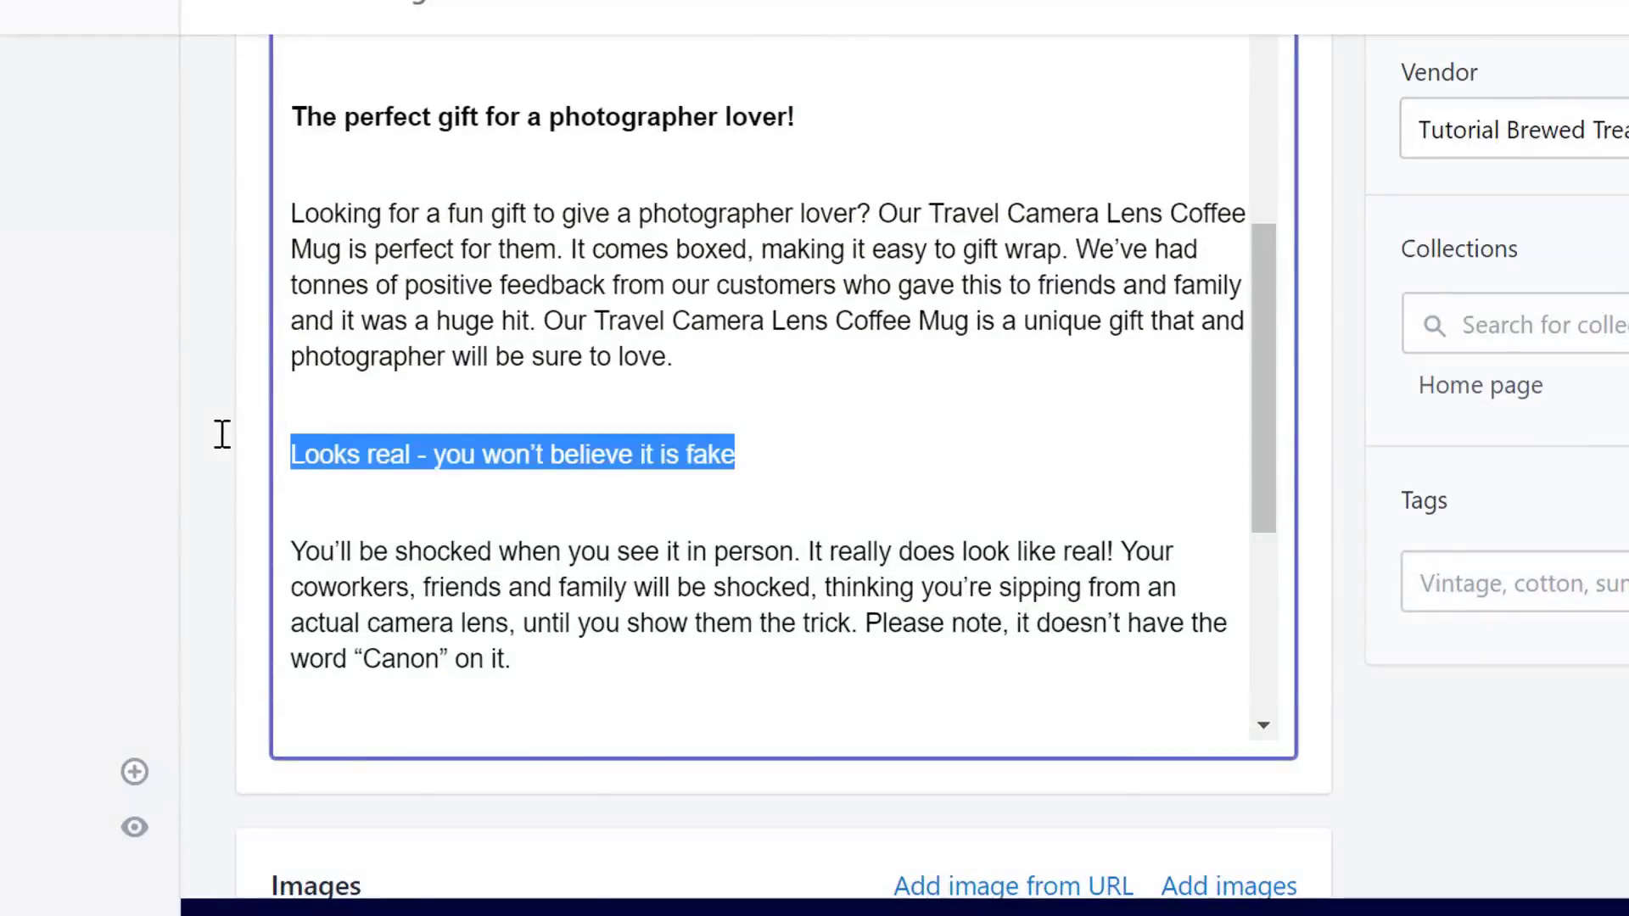
pyautogui.scroll(10, 394, 579)
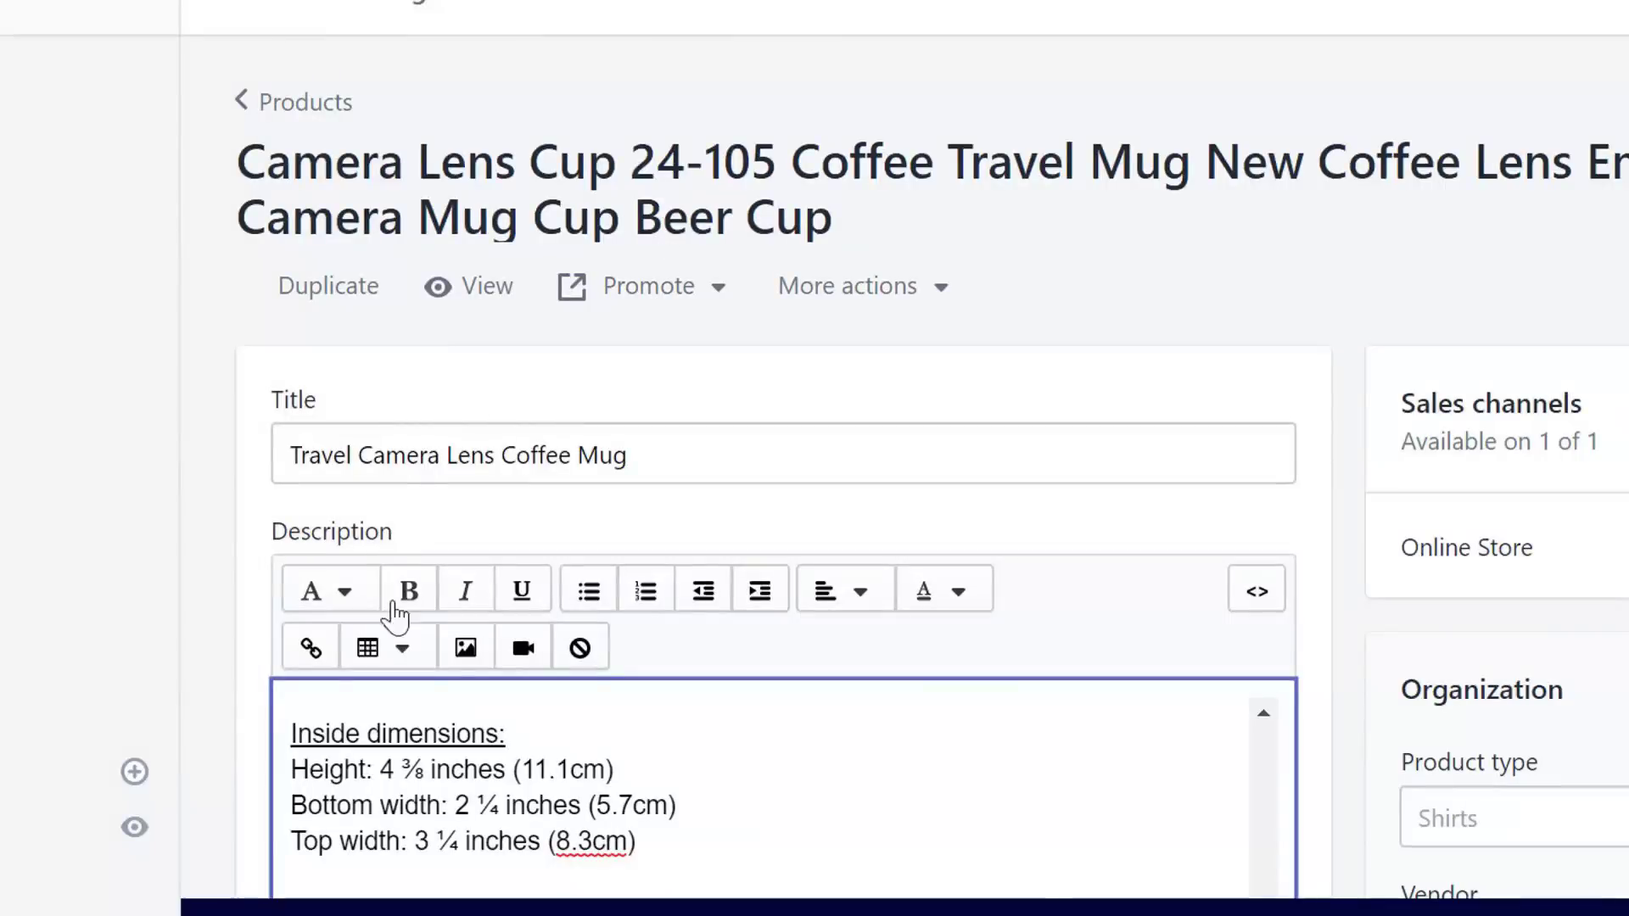
pyautogui.scroll(-10, 1171, 455)
pyautogui.click(1171, 455)
pyautogui.moveTo(1263, 476); pyautogui.dragTo(1259, 618)
pyautogui.moveTo(650, 271); pyautogui.dragTo(325, 269)
pyautogui.scroll(10, 789, 467)
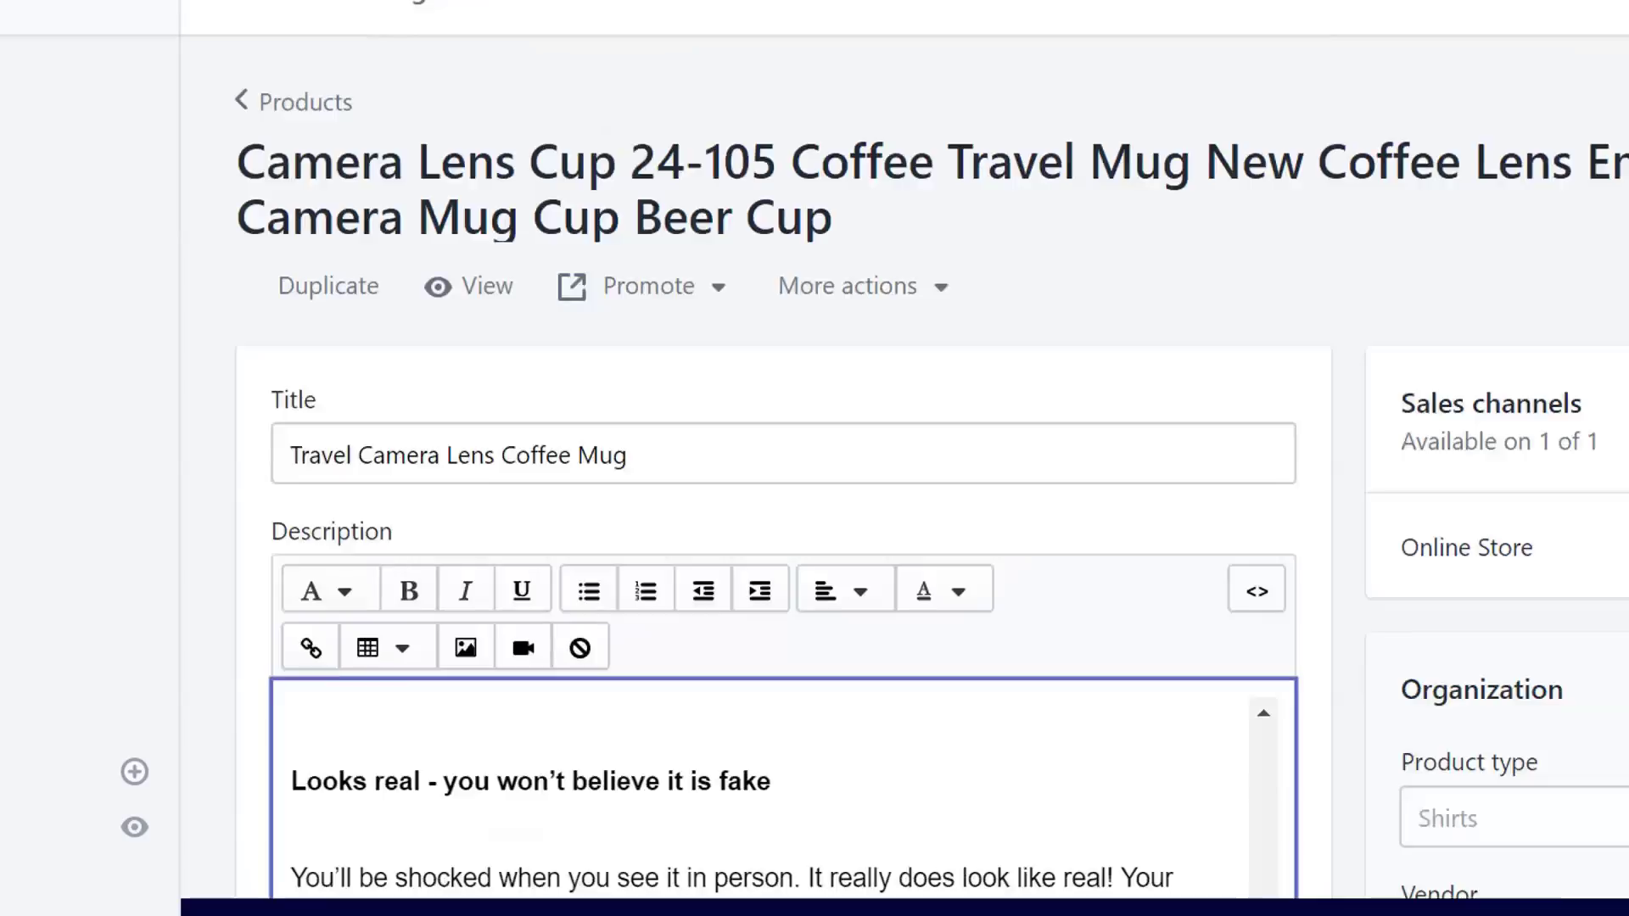
pyautogui.scroll(-10, 789, 467)
pyautogui.moveTo(577, 612); pyautogui.dragTo(362, 609)
pyautogui.scroll(8, 433, 435)
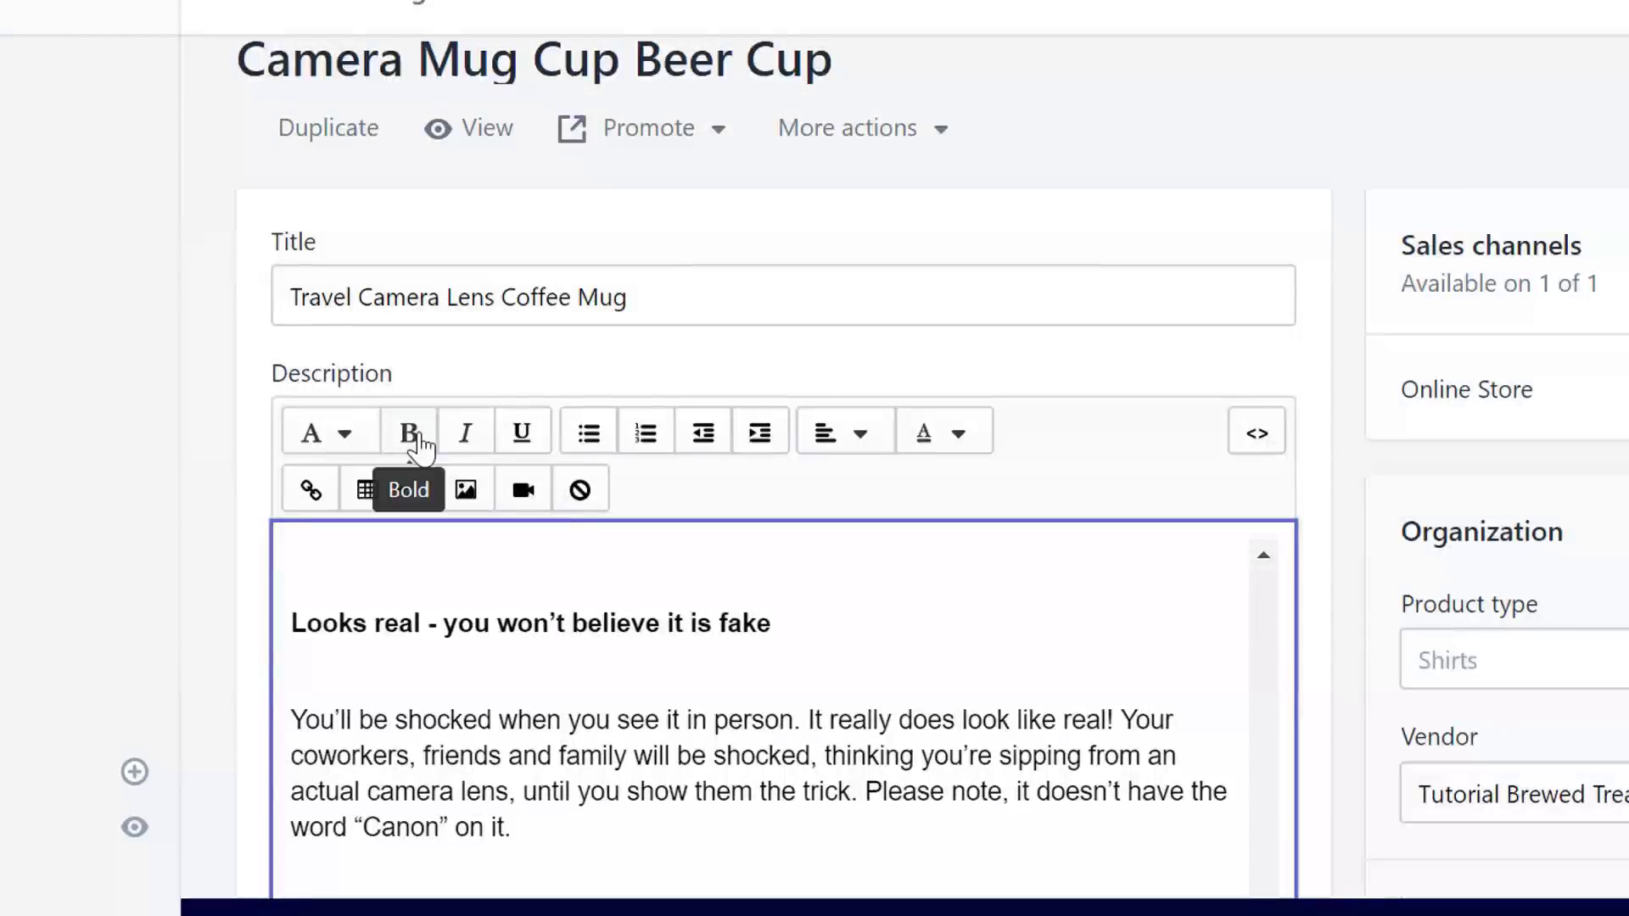
pyautogui.scroll(-9, 844, 472)
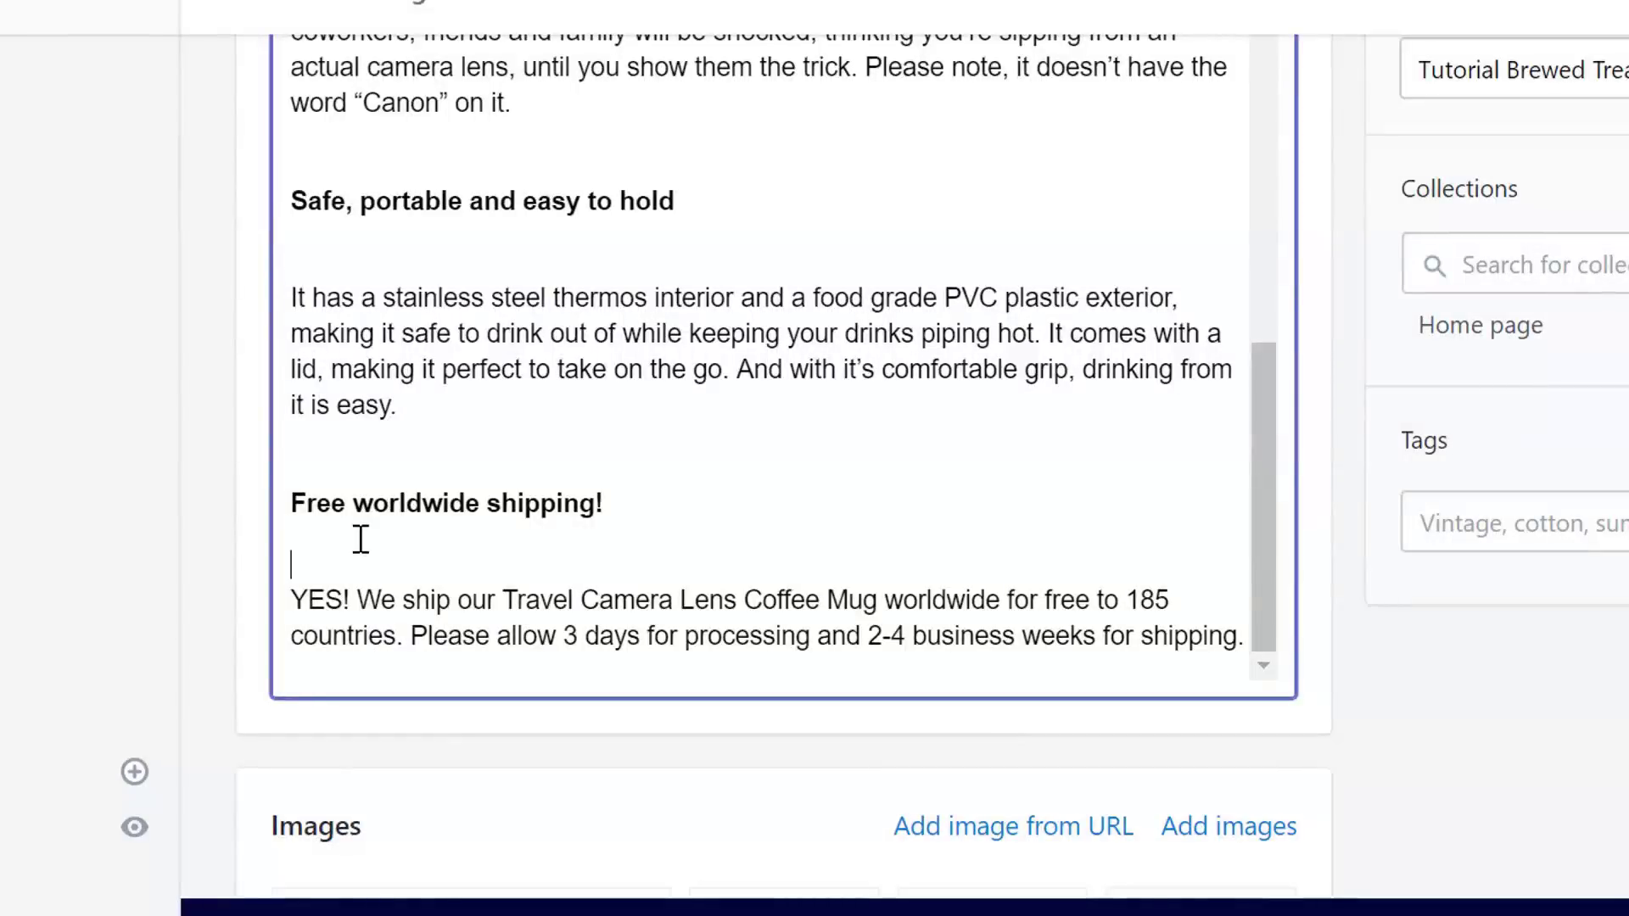
# - Remove the blank lines under the shipping, Safe portable, Looks real and photographer-gift headings
pyautogui.press('BackSpace')
pyautogui.click(363, 312)
pyautogui.press('BackSpace')
pyautogui.scroll(3, 1254, 424)
pyautogui.click(1142, 327)
pyautogui.press('BackSpace')
pyautogui.scroll(3, 1270, 298)
pyautogui.click(864, 209)
pyautogui.press('BackSpace')
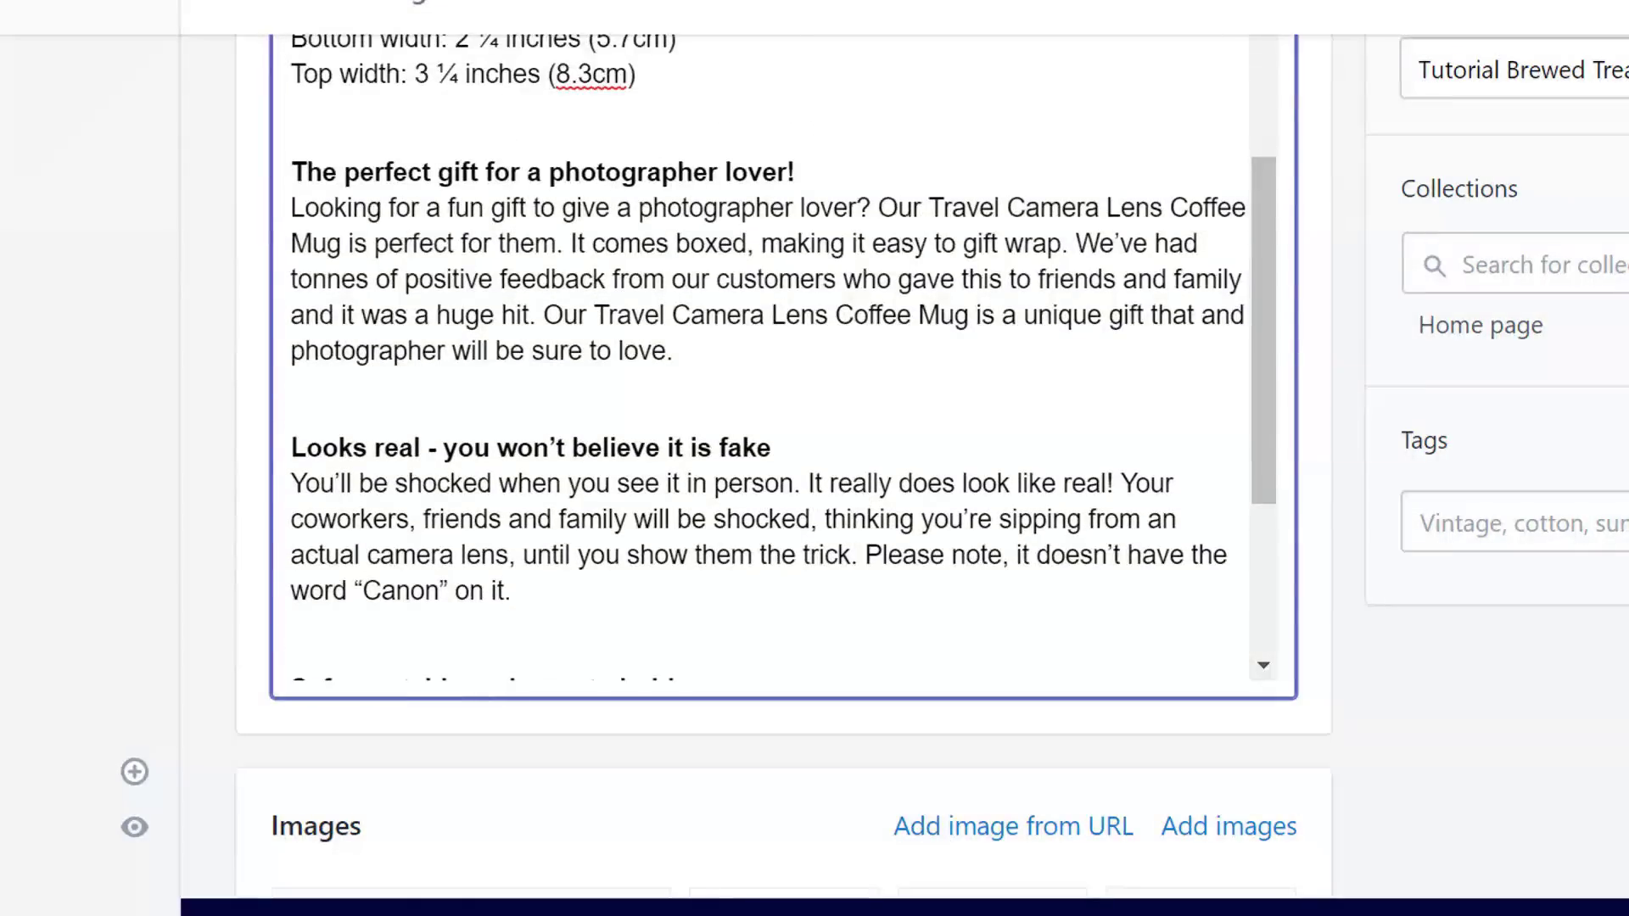
pyautogui.scroll(10, 1280, 261)
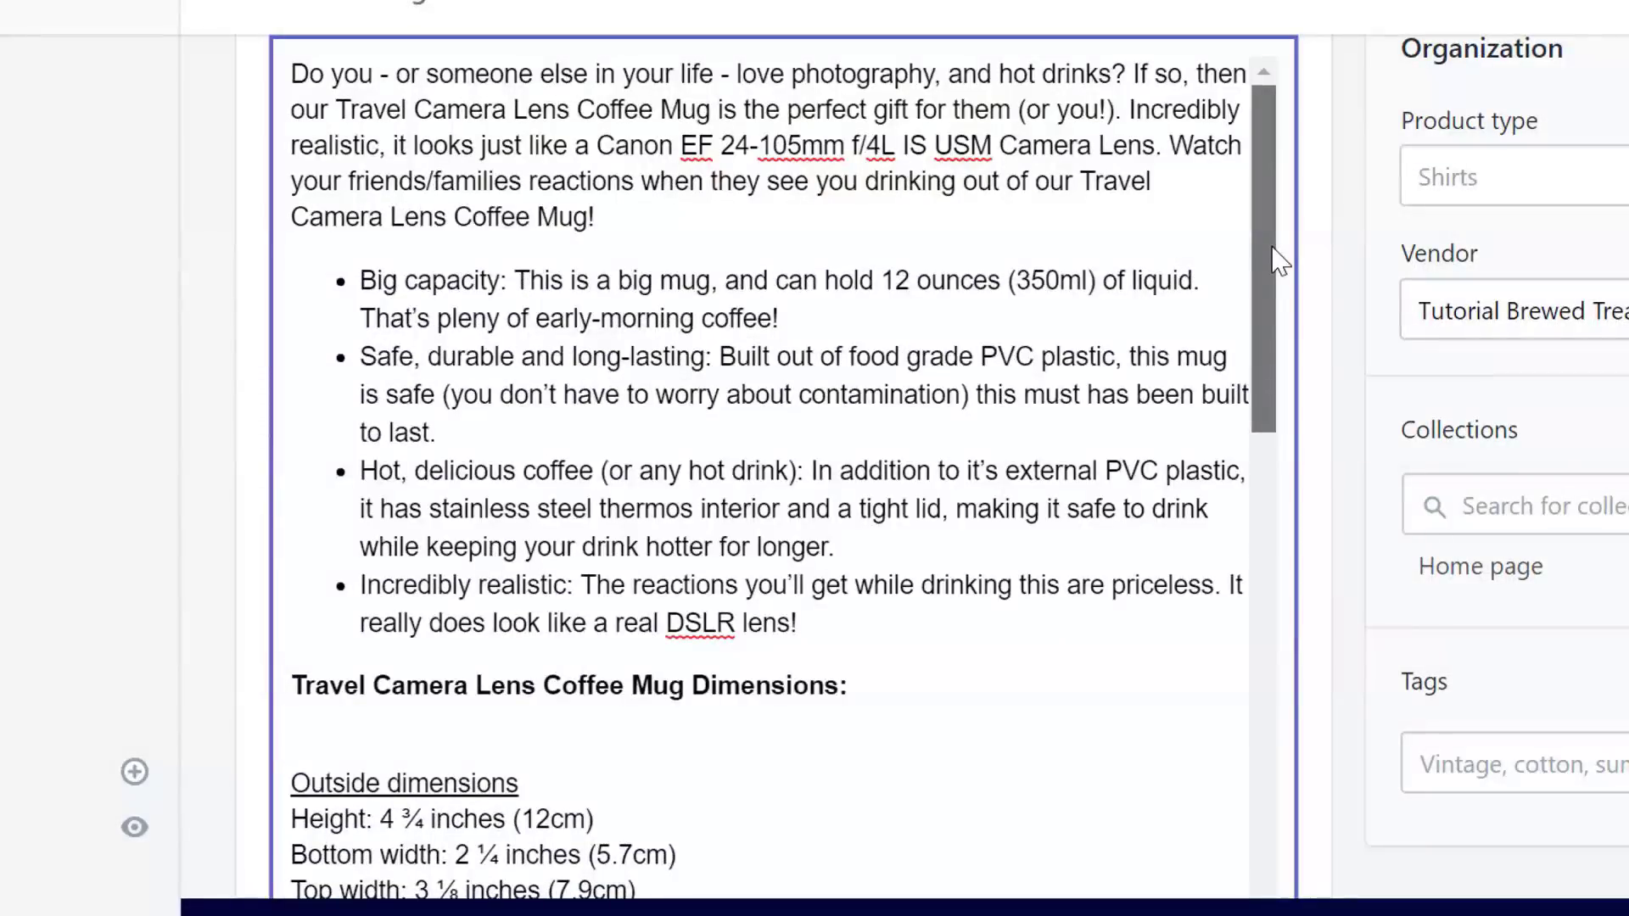
pyautogui.moveTo(1273, 248); pyautogui.dragTo(1276, 721)
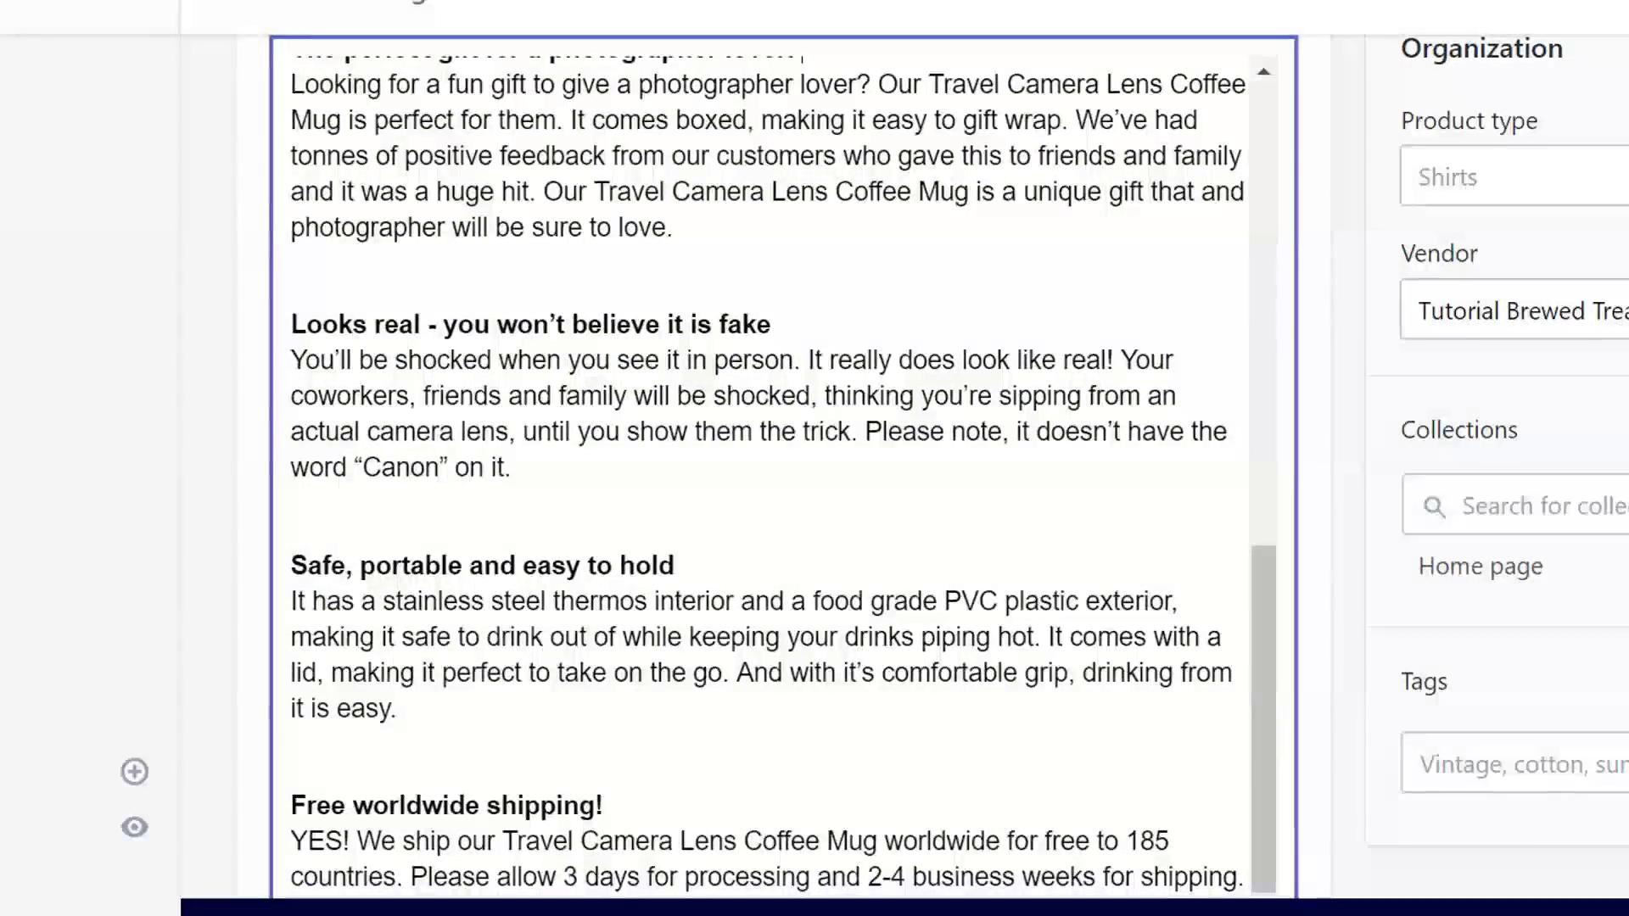
pyautogui.scroll(-5, 763, 509)
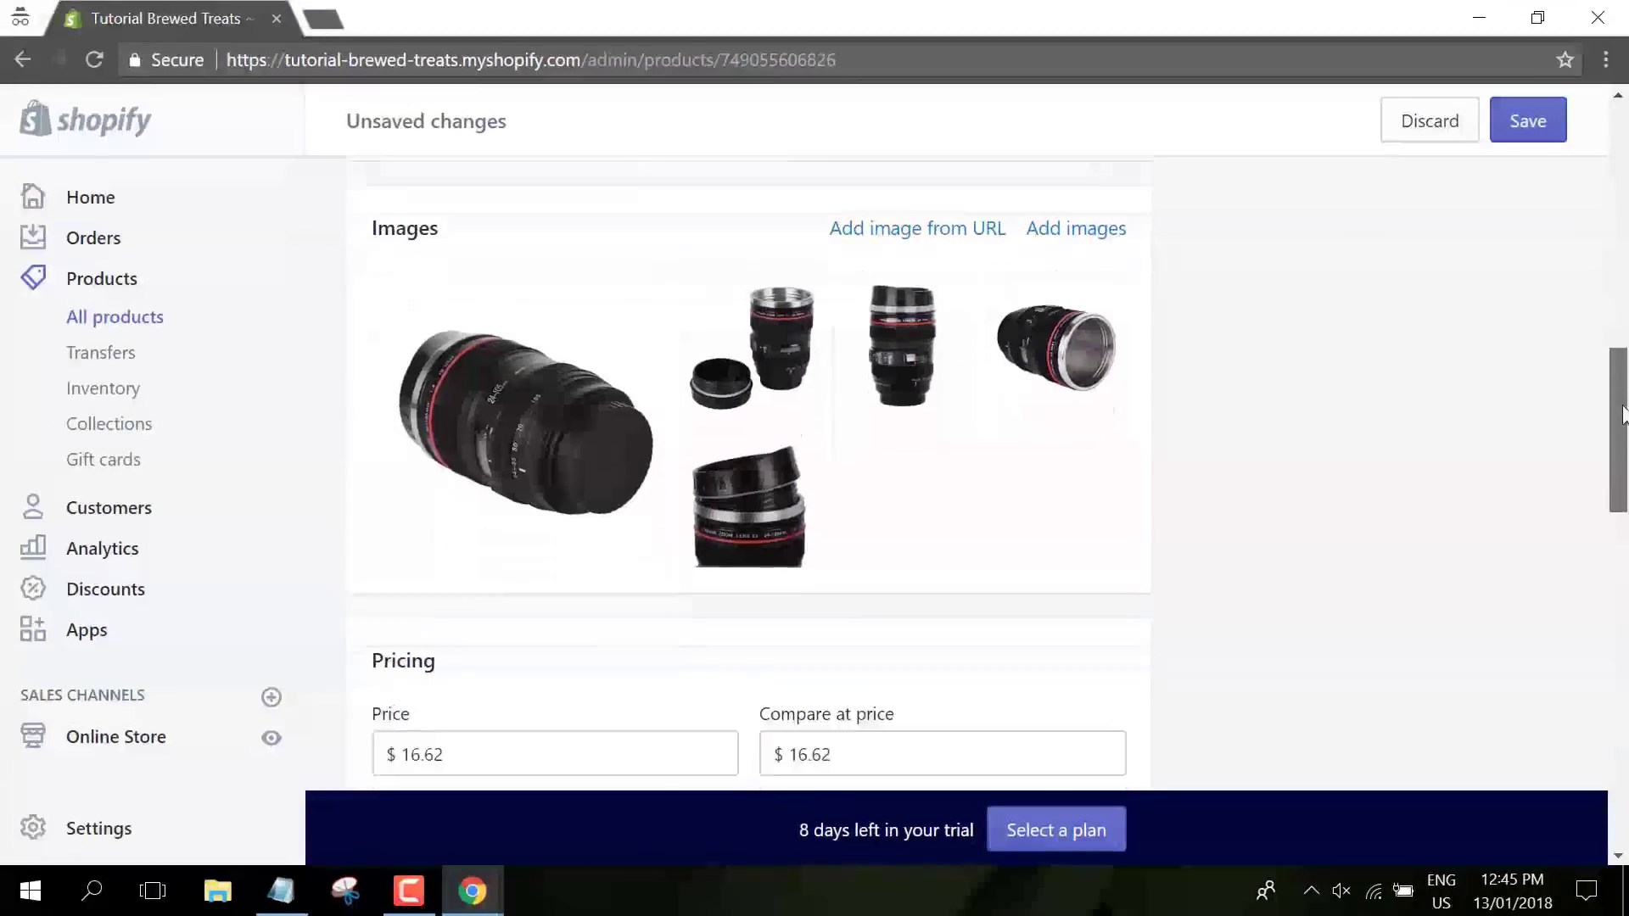
# - Set the price to $19.99 and compare-at price to $29.99, then save the product
pyautogui.moveTo(1622, 420); pyautogui.dragTo(1495, 484)
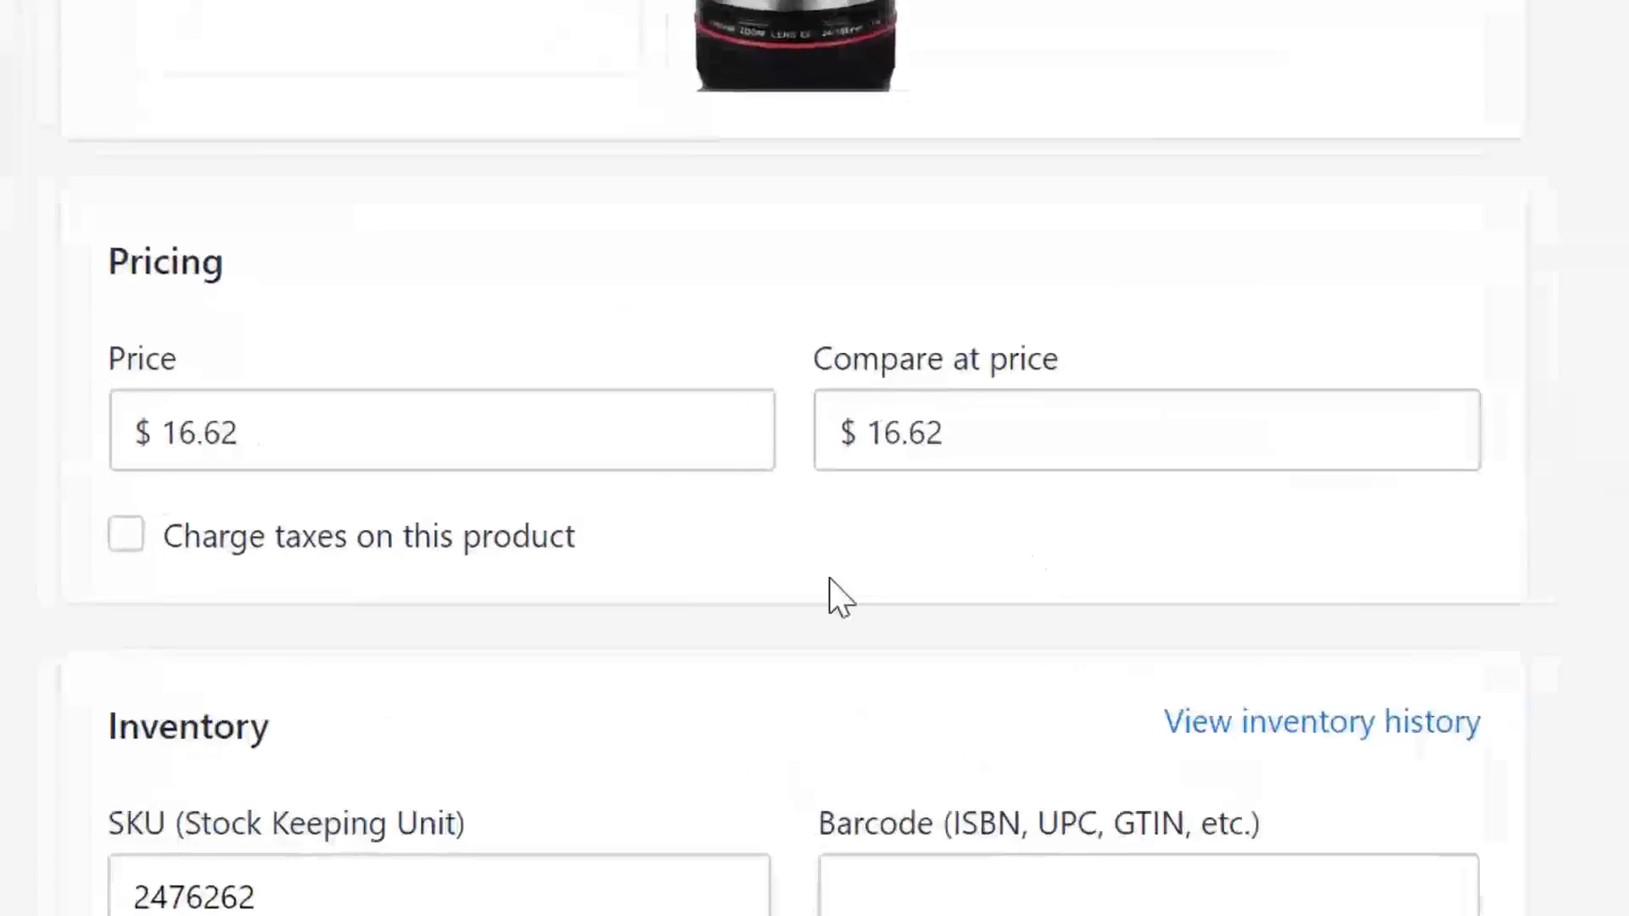
pyautogui.doubleClick(422, 452)
pyautogui.write('19.99')
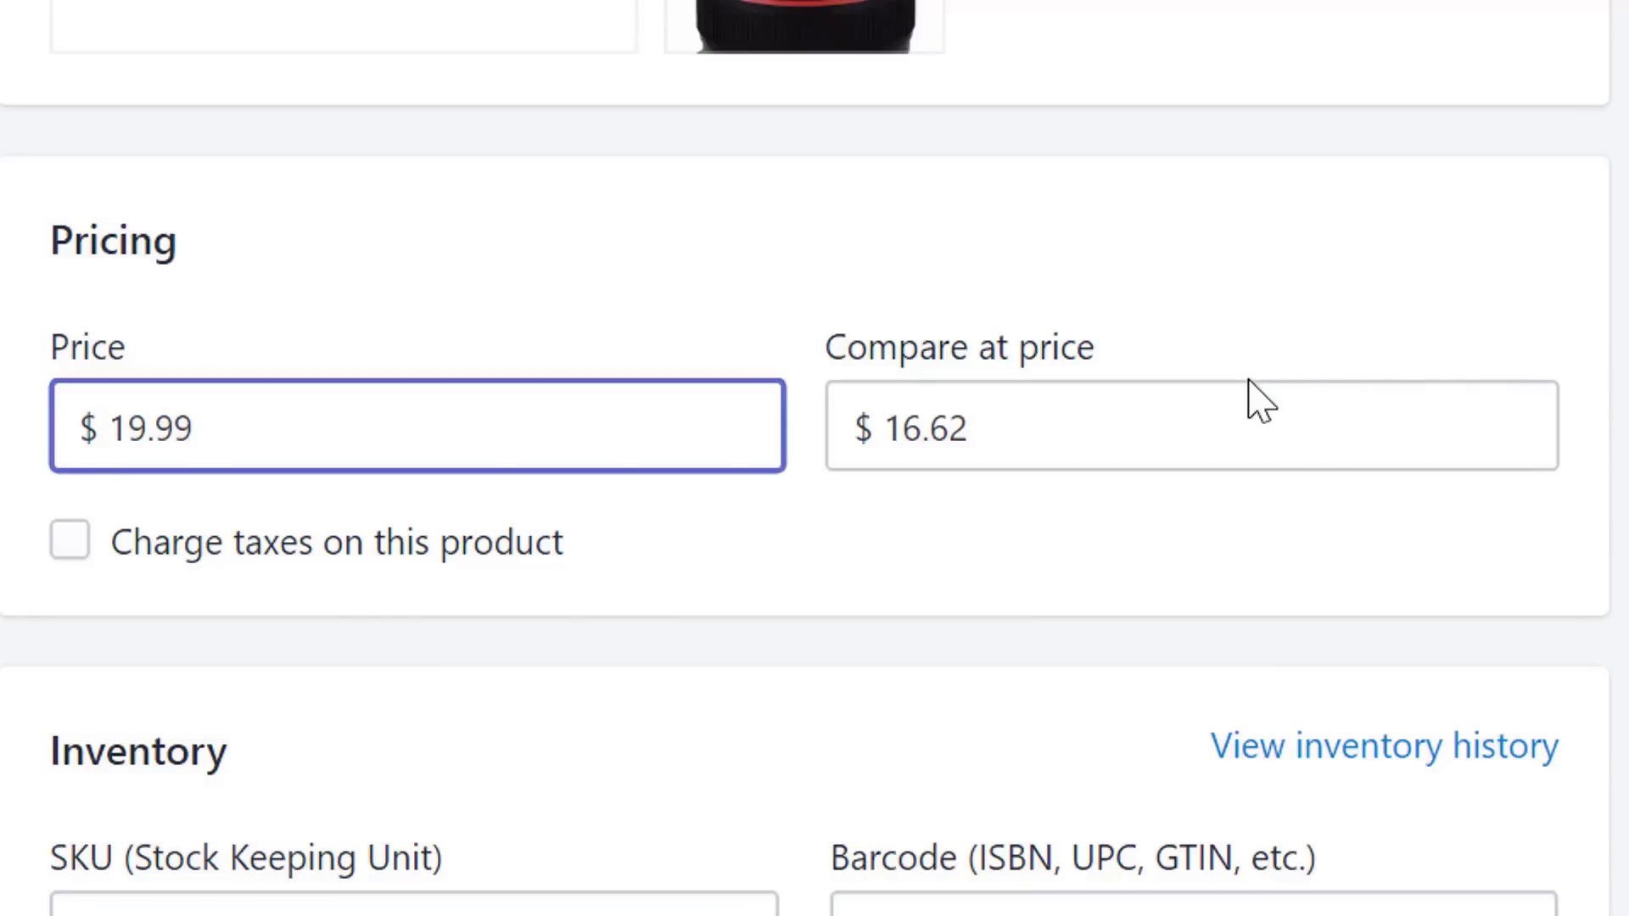
pyautogui.doubleClick(1267, 441)
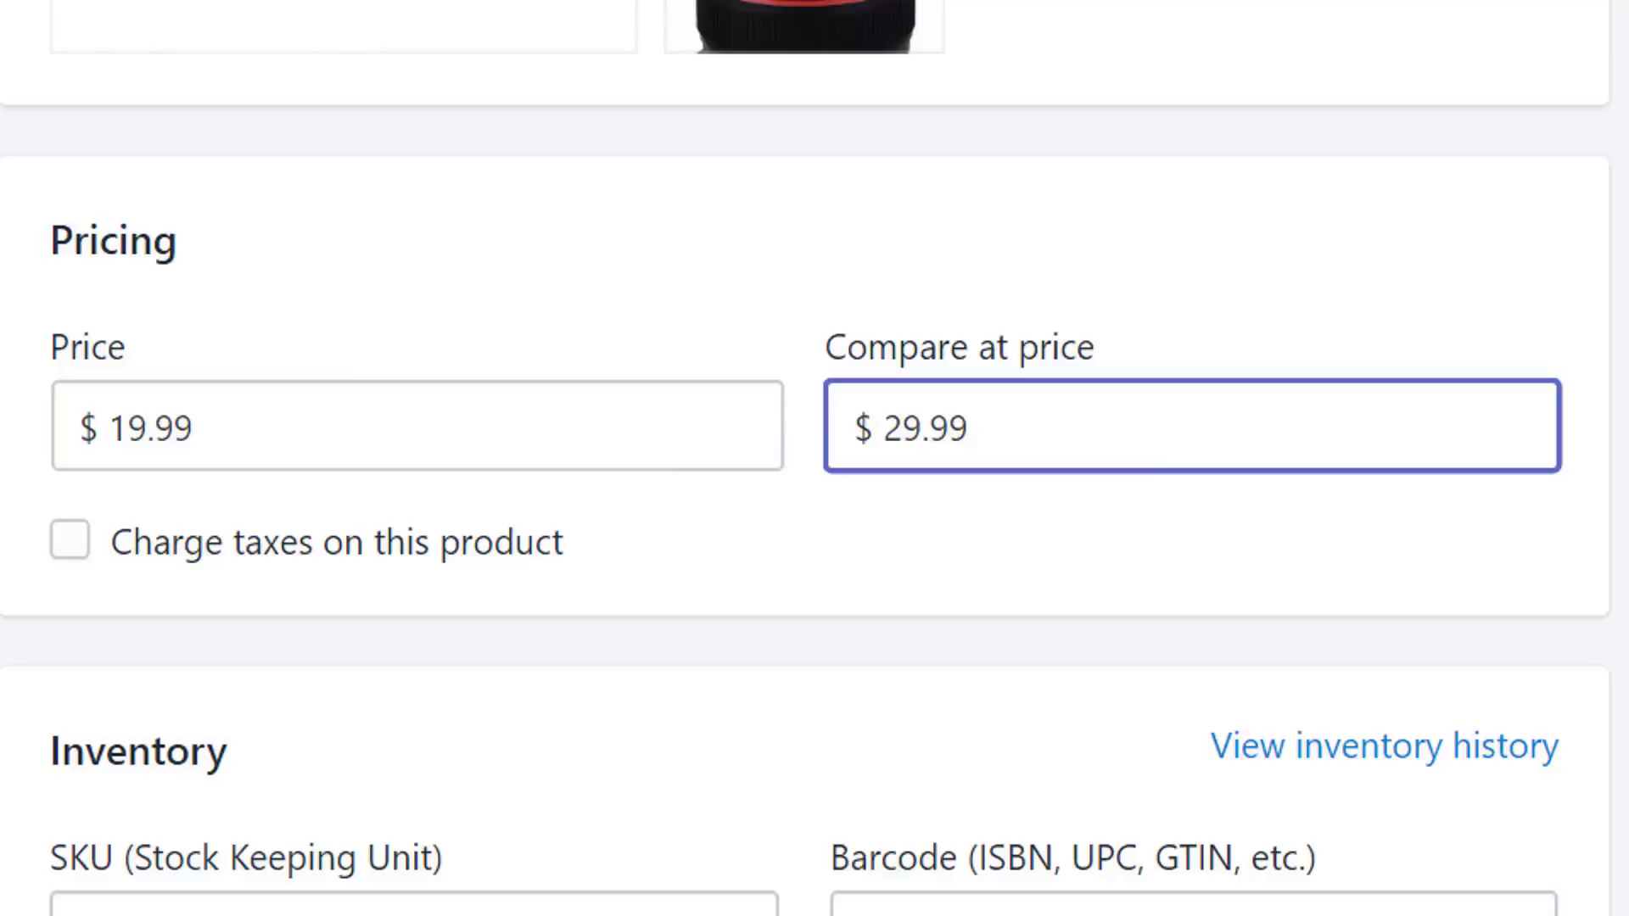
pyautogui.click(1545, 450)
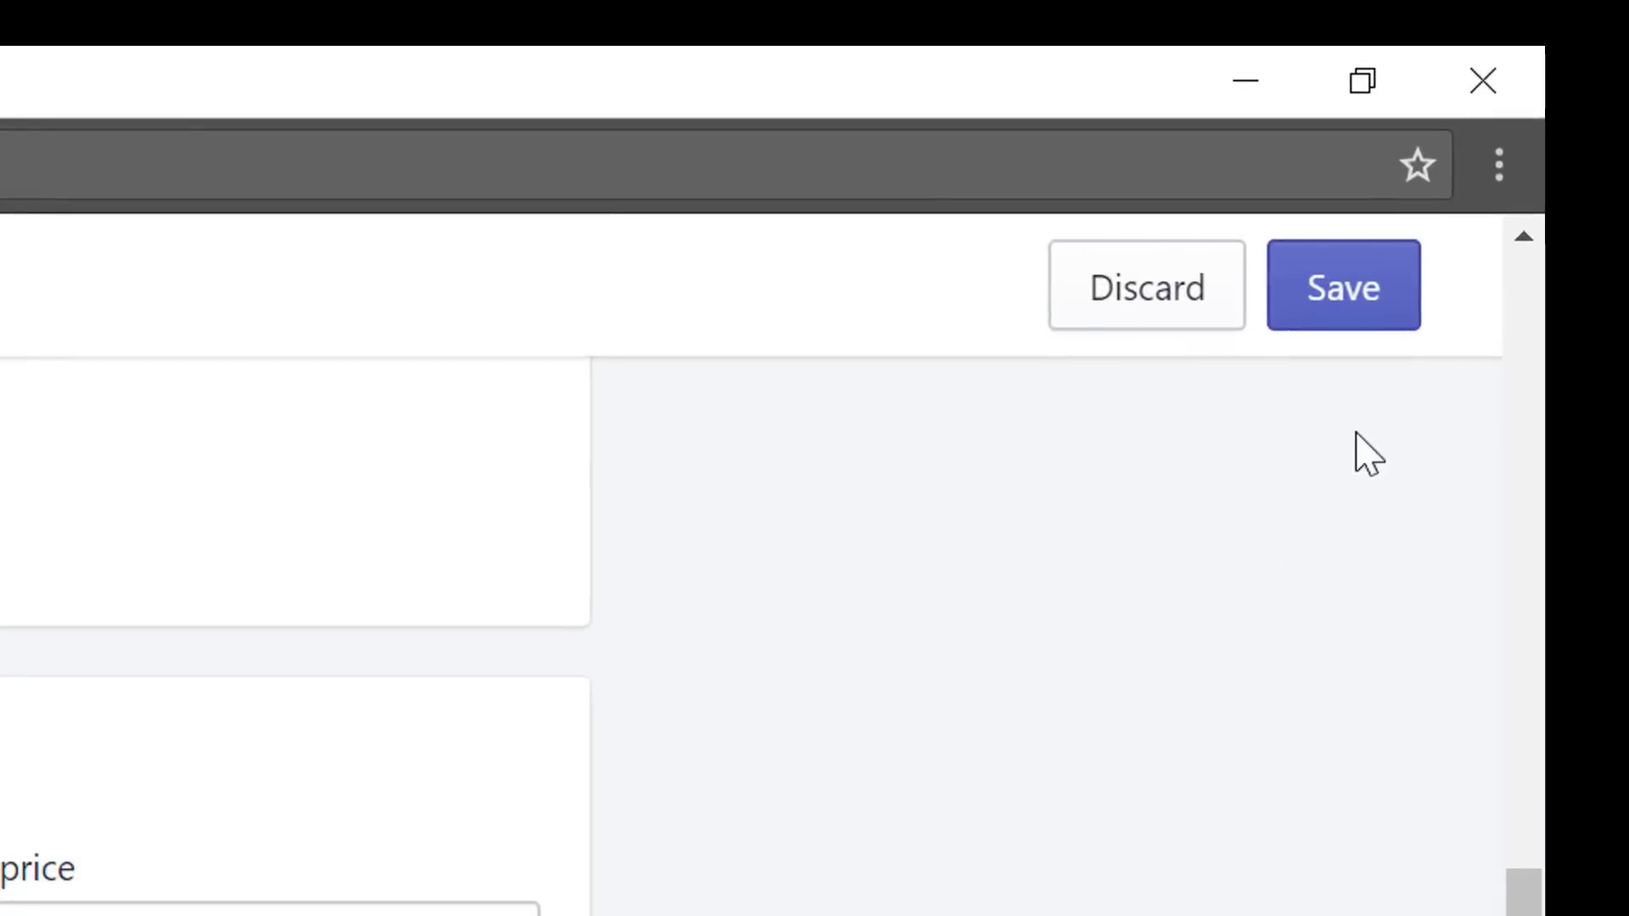
pyautogui.click(1361, 284)
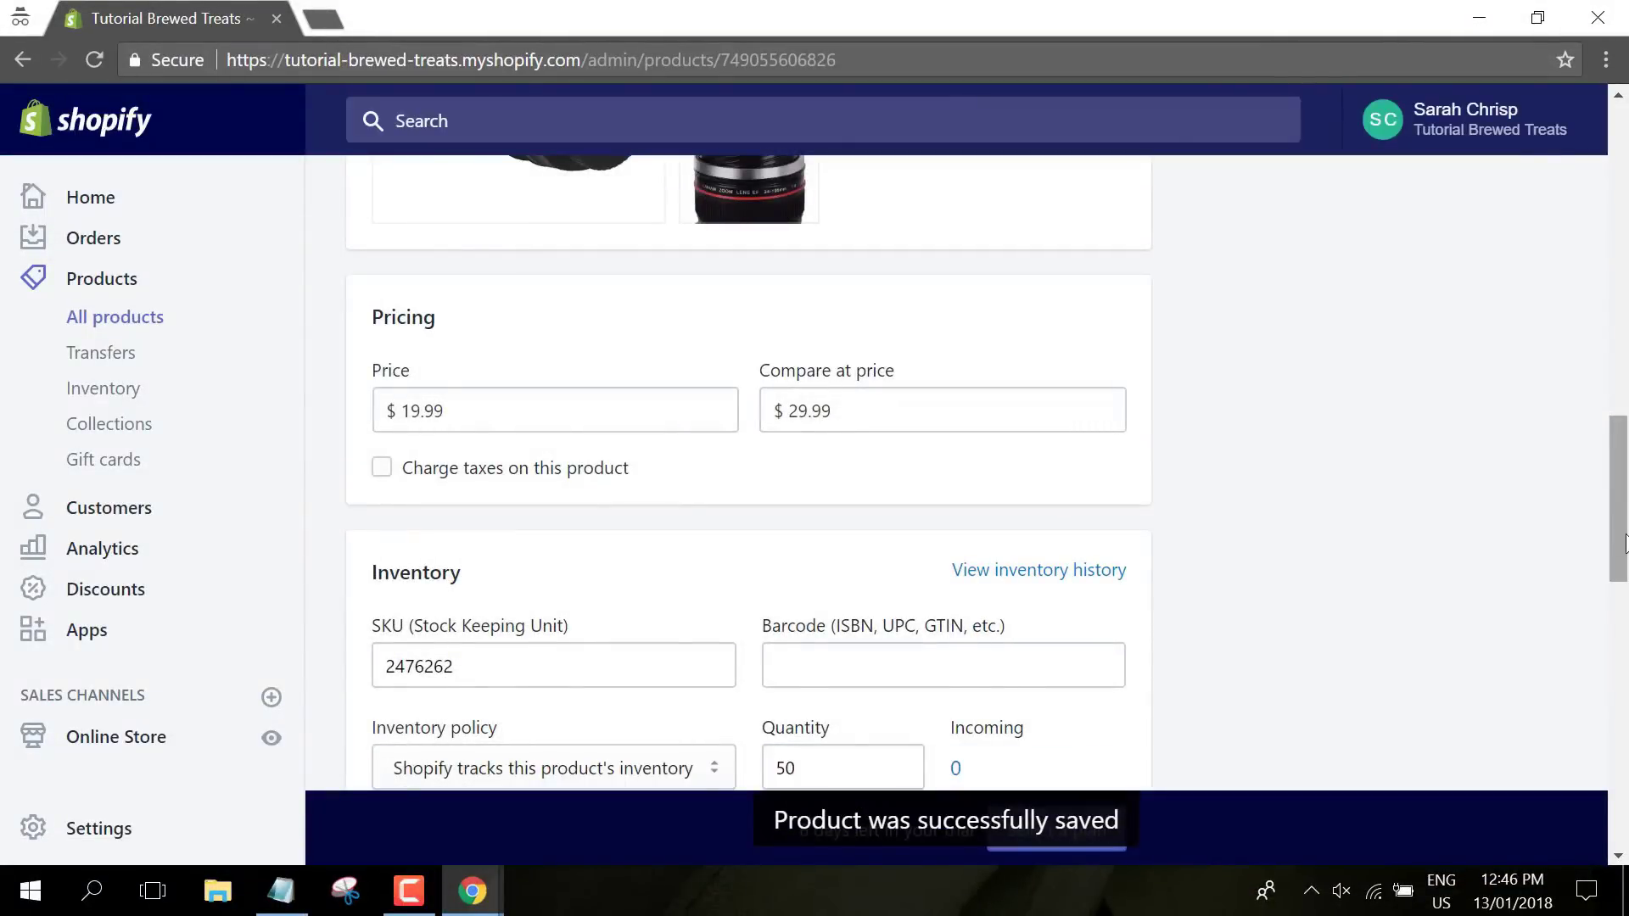
pyautogui.moveTo(1620, 543); pyautogui.dragTo(1620, 229)
# - Open the 400 ML Self Stirring Mug and rename it The Whirlpool Self Stir Mug
pyautogui.click(110, 316)
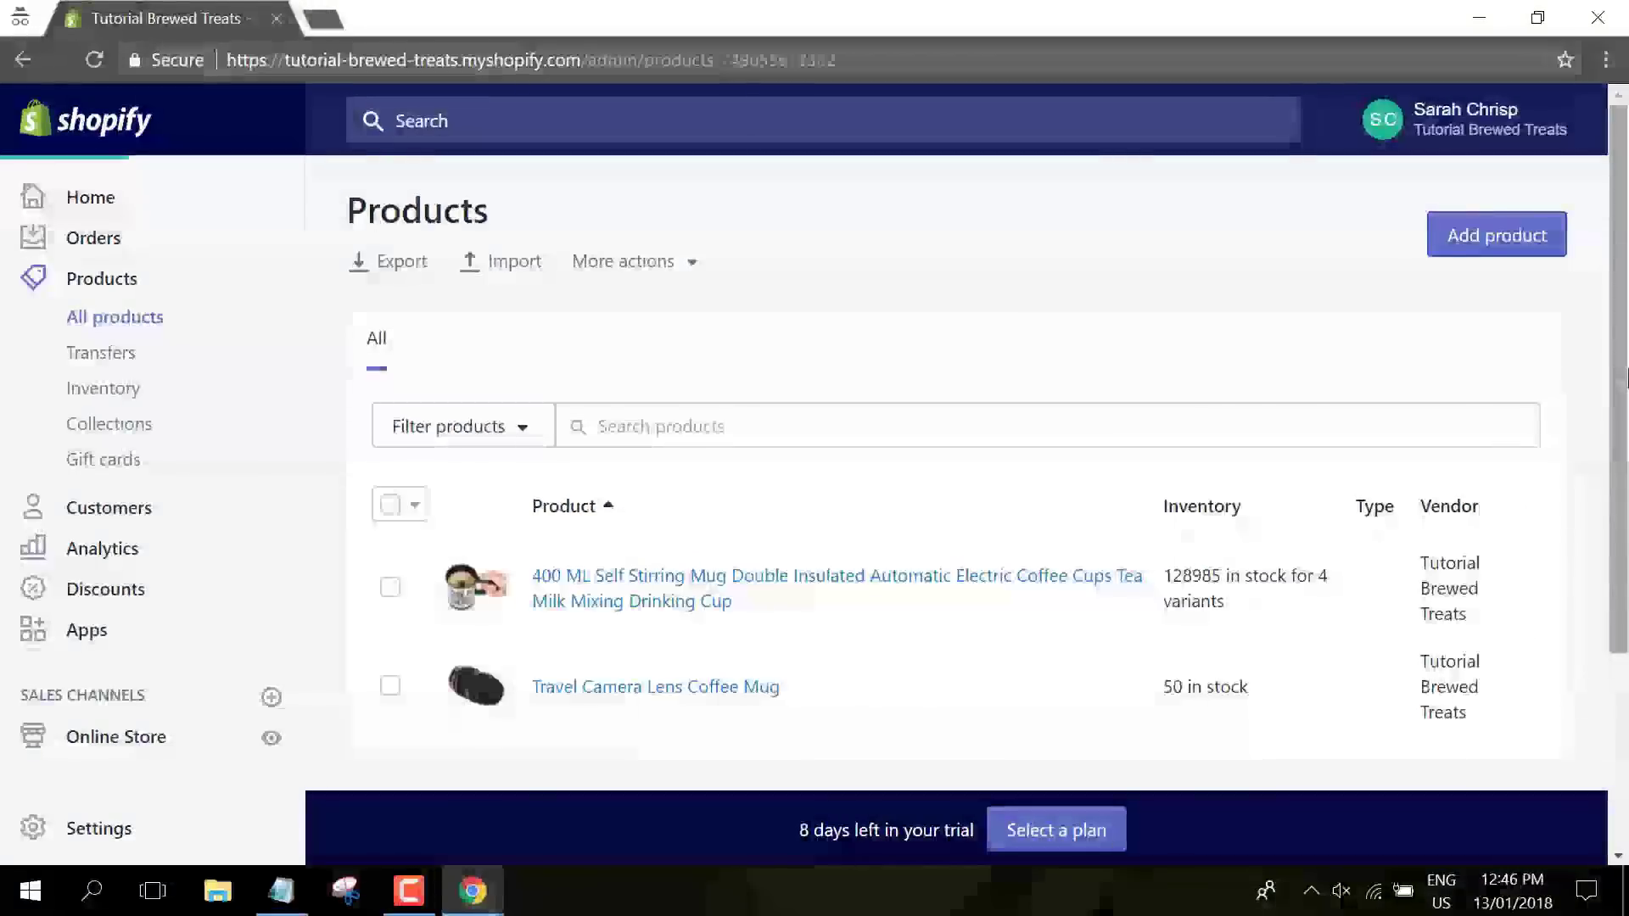
pyautogui.click(599, 539)
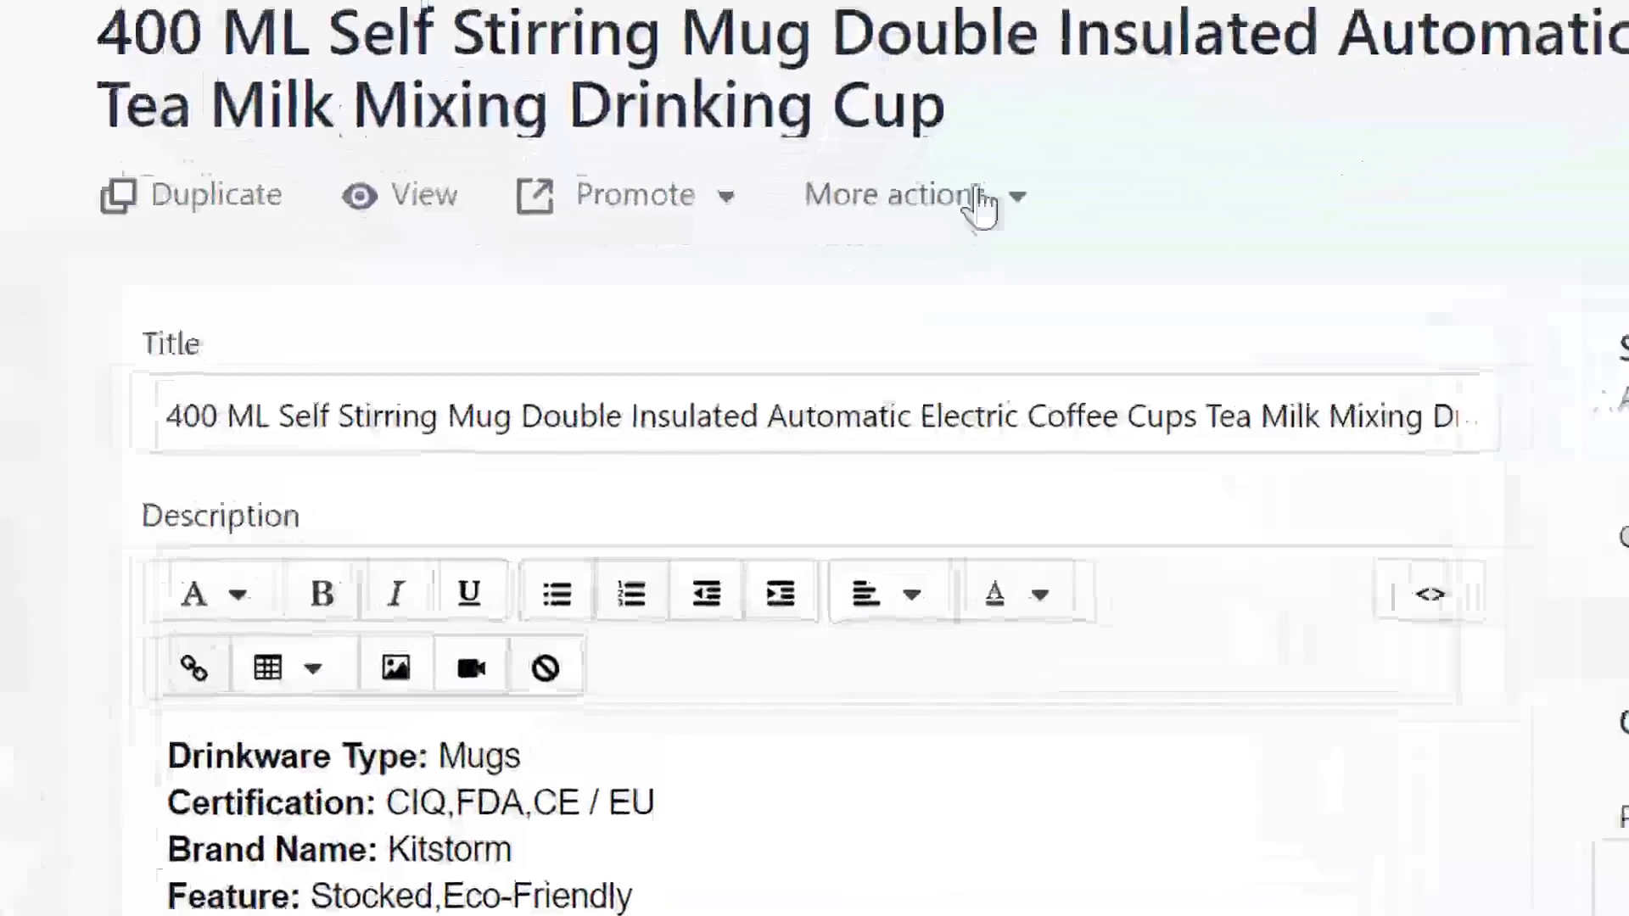
pyautogui.click(804, 464)
pyautogui.hotkey('ctrl', 'a')
pyautogui.press('BackSpace')
pyautogui.write('The Whirlpool Self Stir Mug')
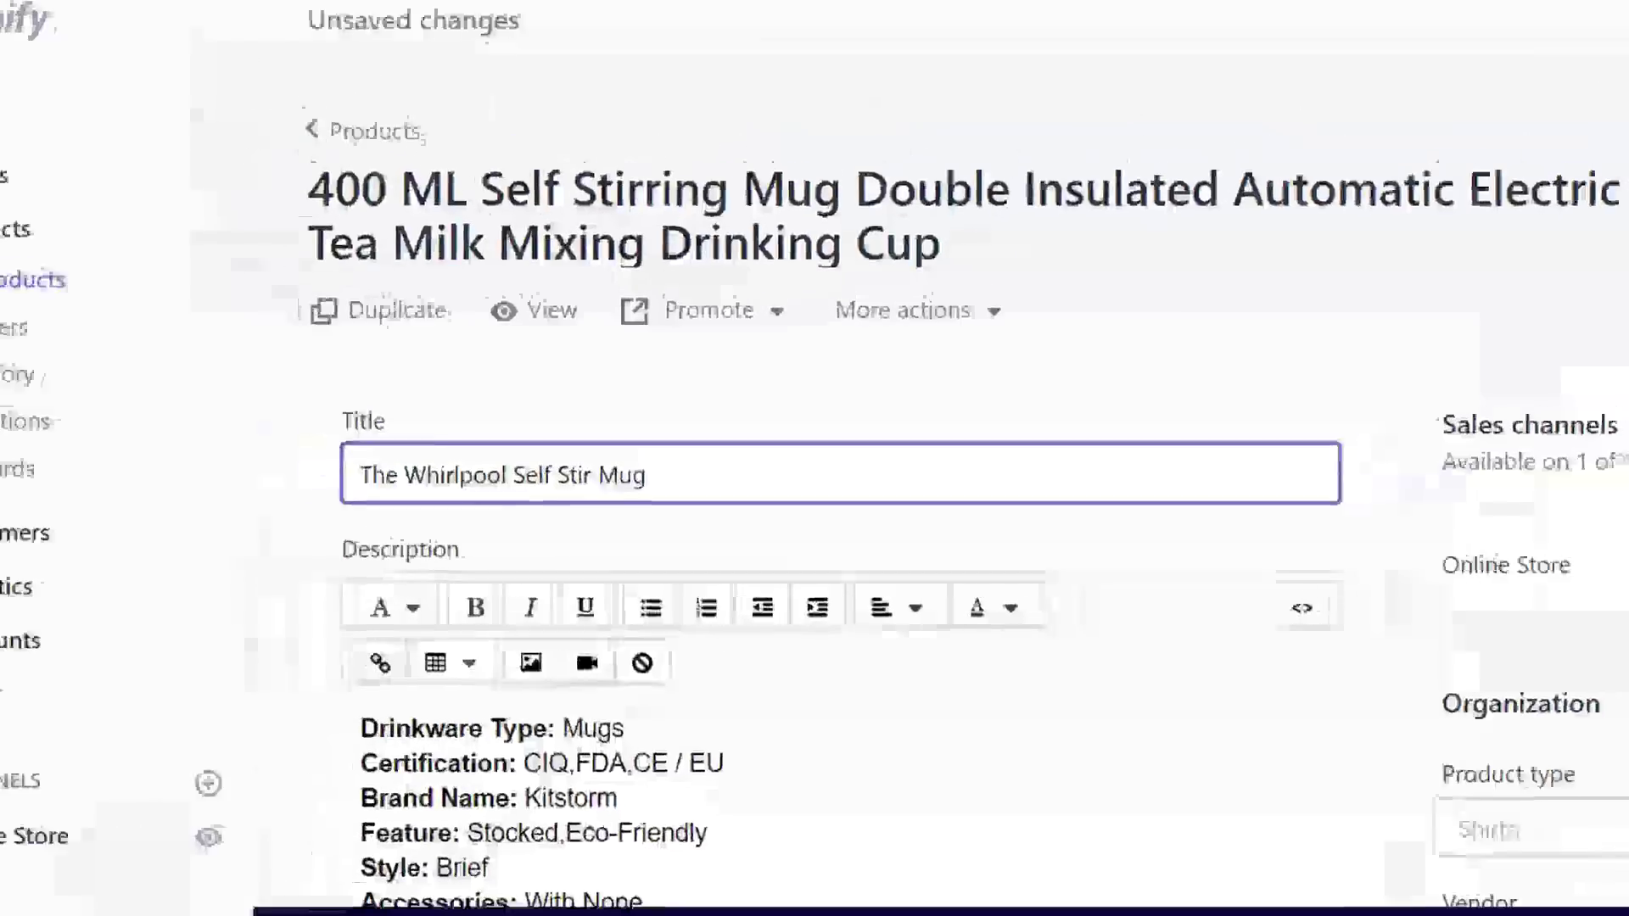
# - Replace the old specification-list description with the pasted new product copy
pyautogui.scroll(-2, 840, 497)
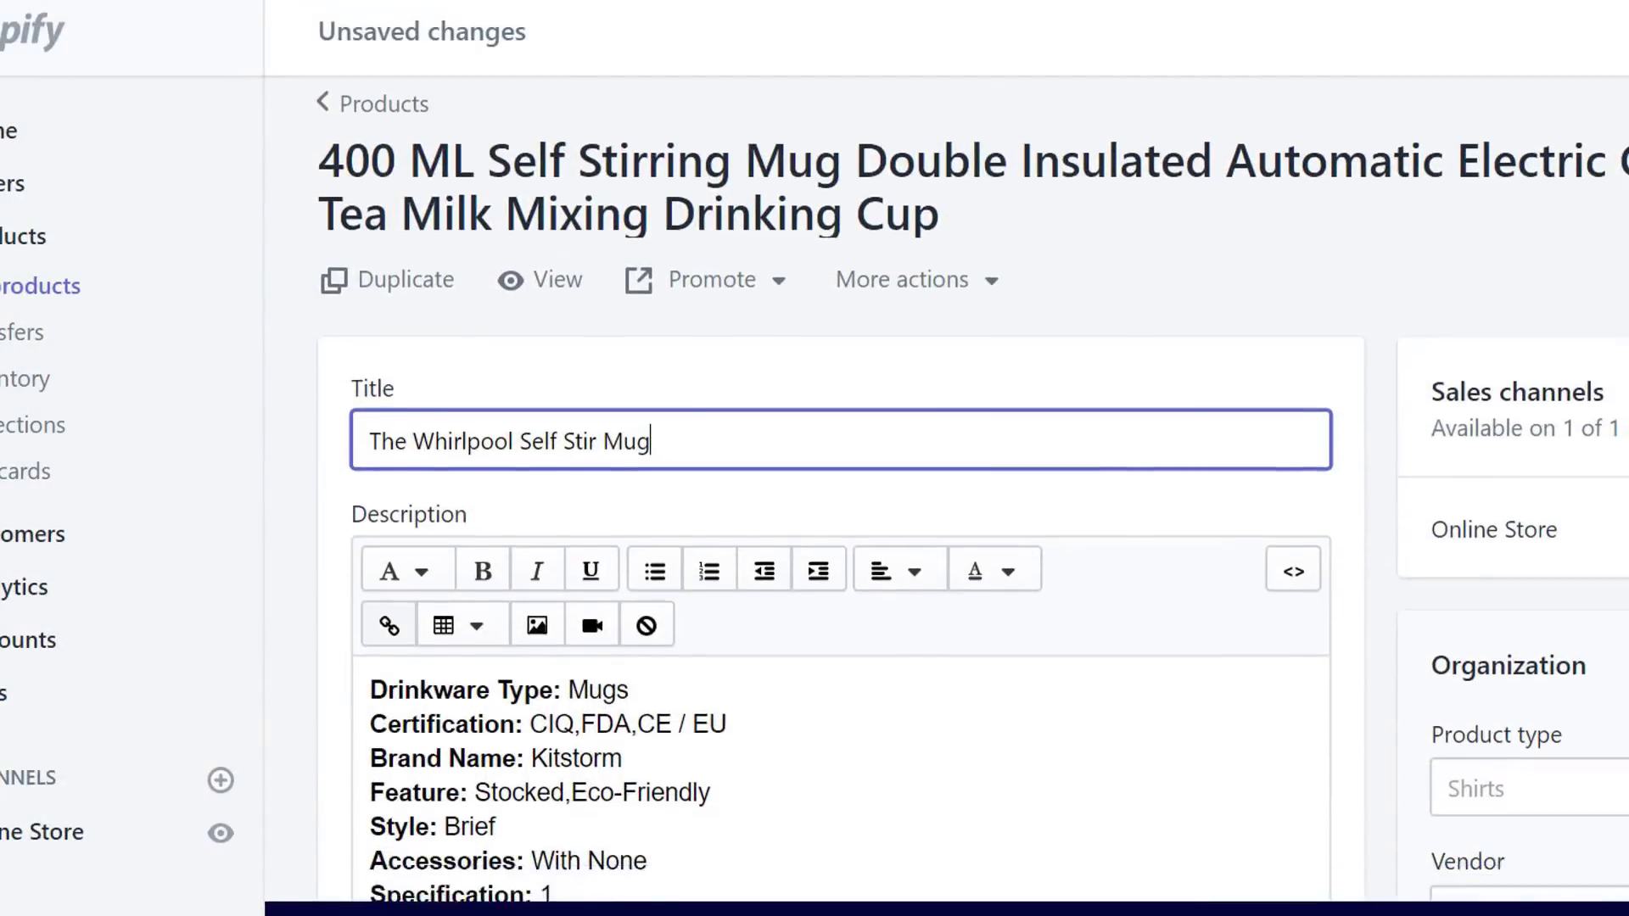
pyautogui.click(768, 589)
pyautogui.hotkey('ctrl', 'a')
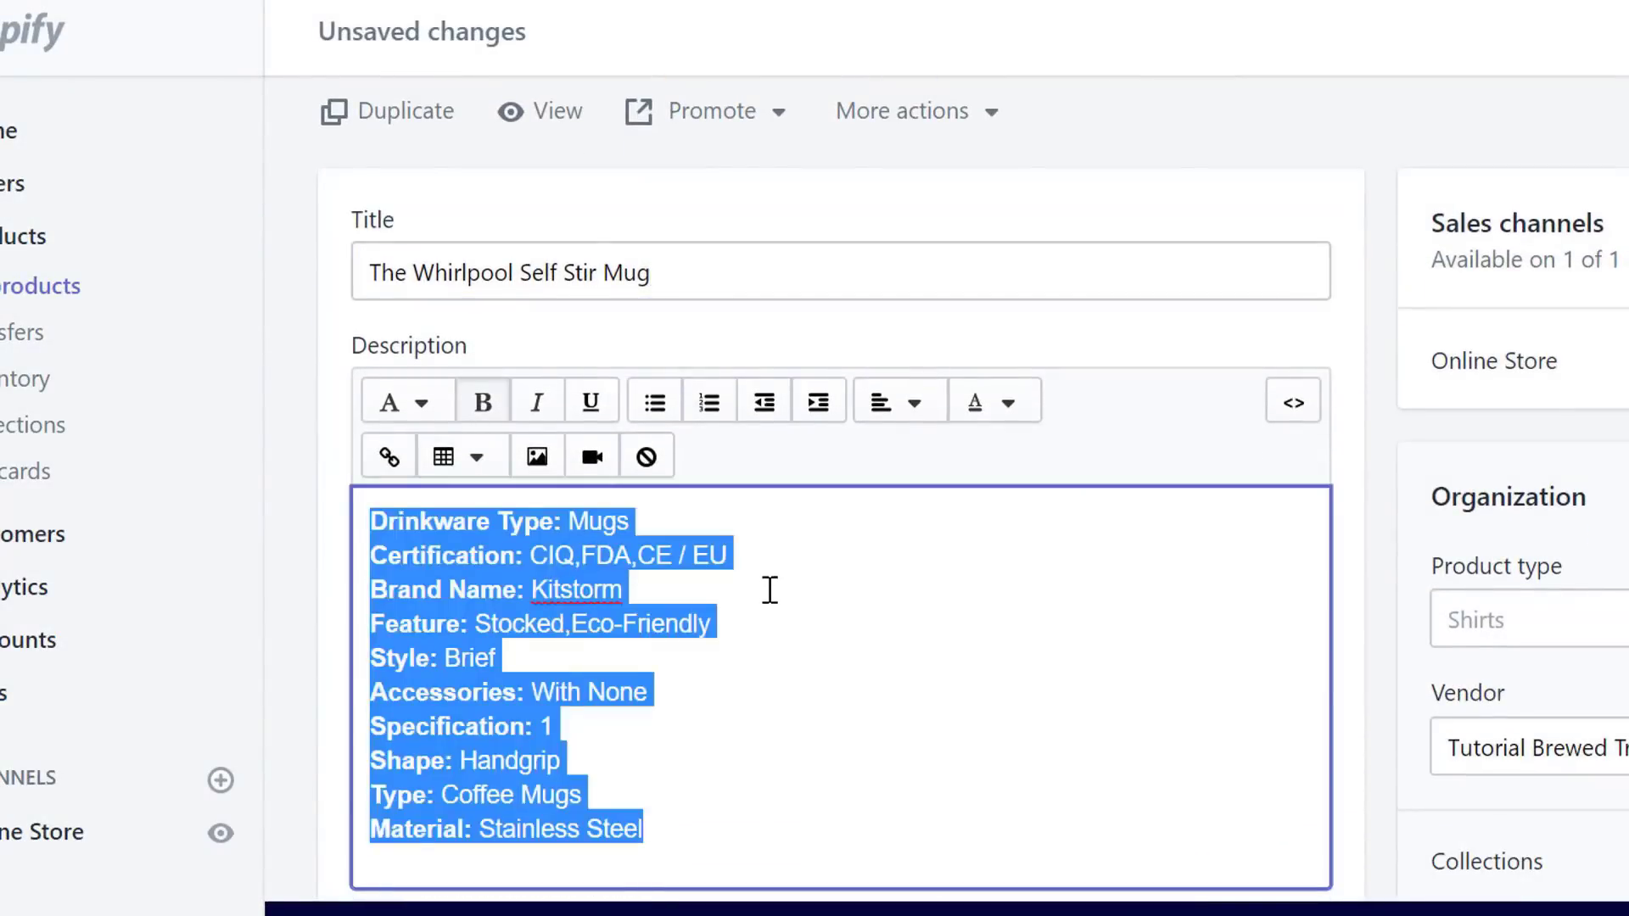
pyautogui.press('BackSpace')
pyautogui.hotkey('ctrl', 'v')
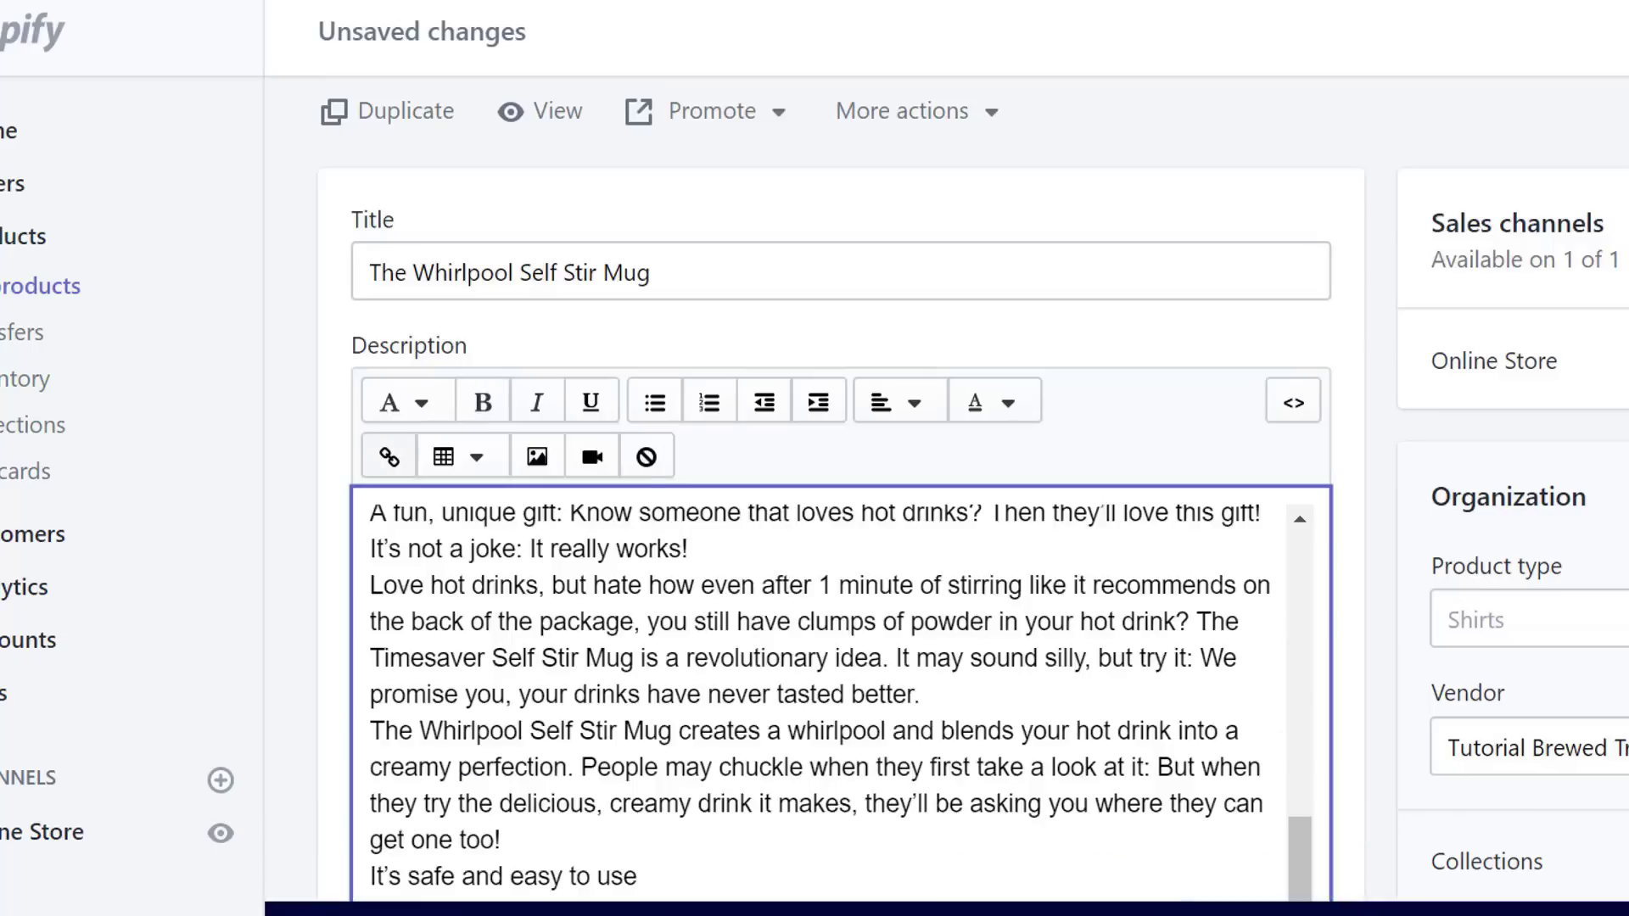
# - Add blank lines after the opening paragraph, the fun unique gift line and the Timesaver paragraph
pyautogui.moveTo(1311, 861); pyautogui.dragTo(1302, 539)
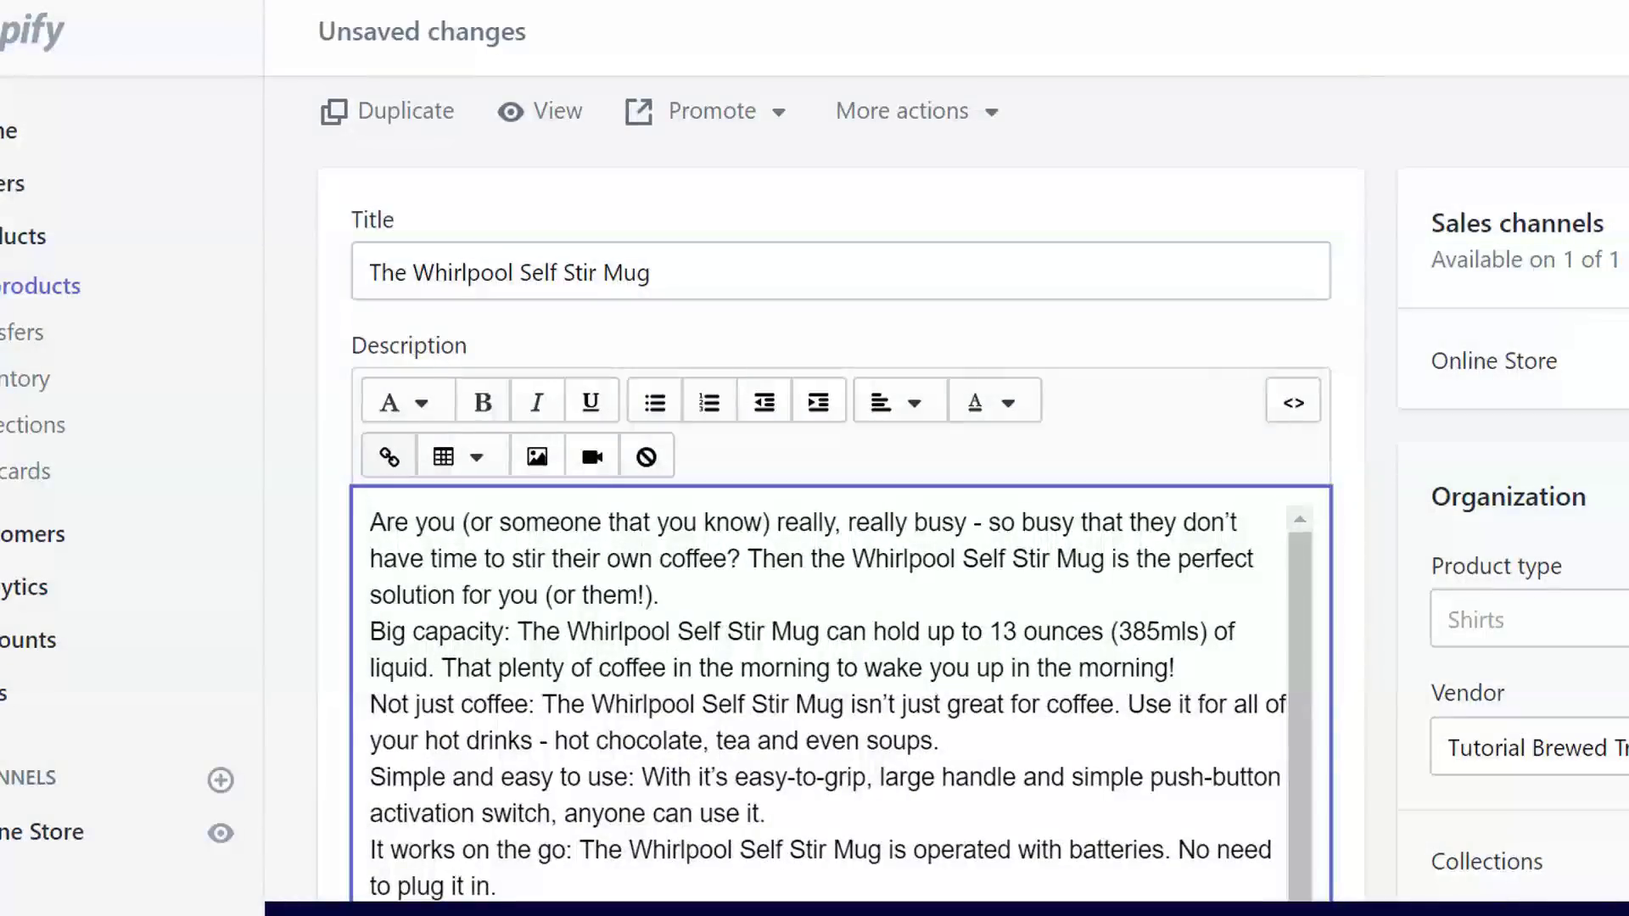
pyautogui.scroll(-1, 1302, 538)
pyautogui.scroll(-3, 679, 271)
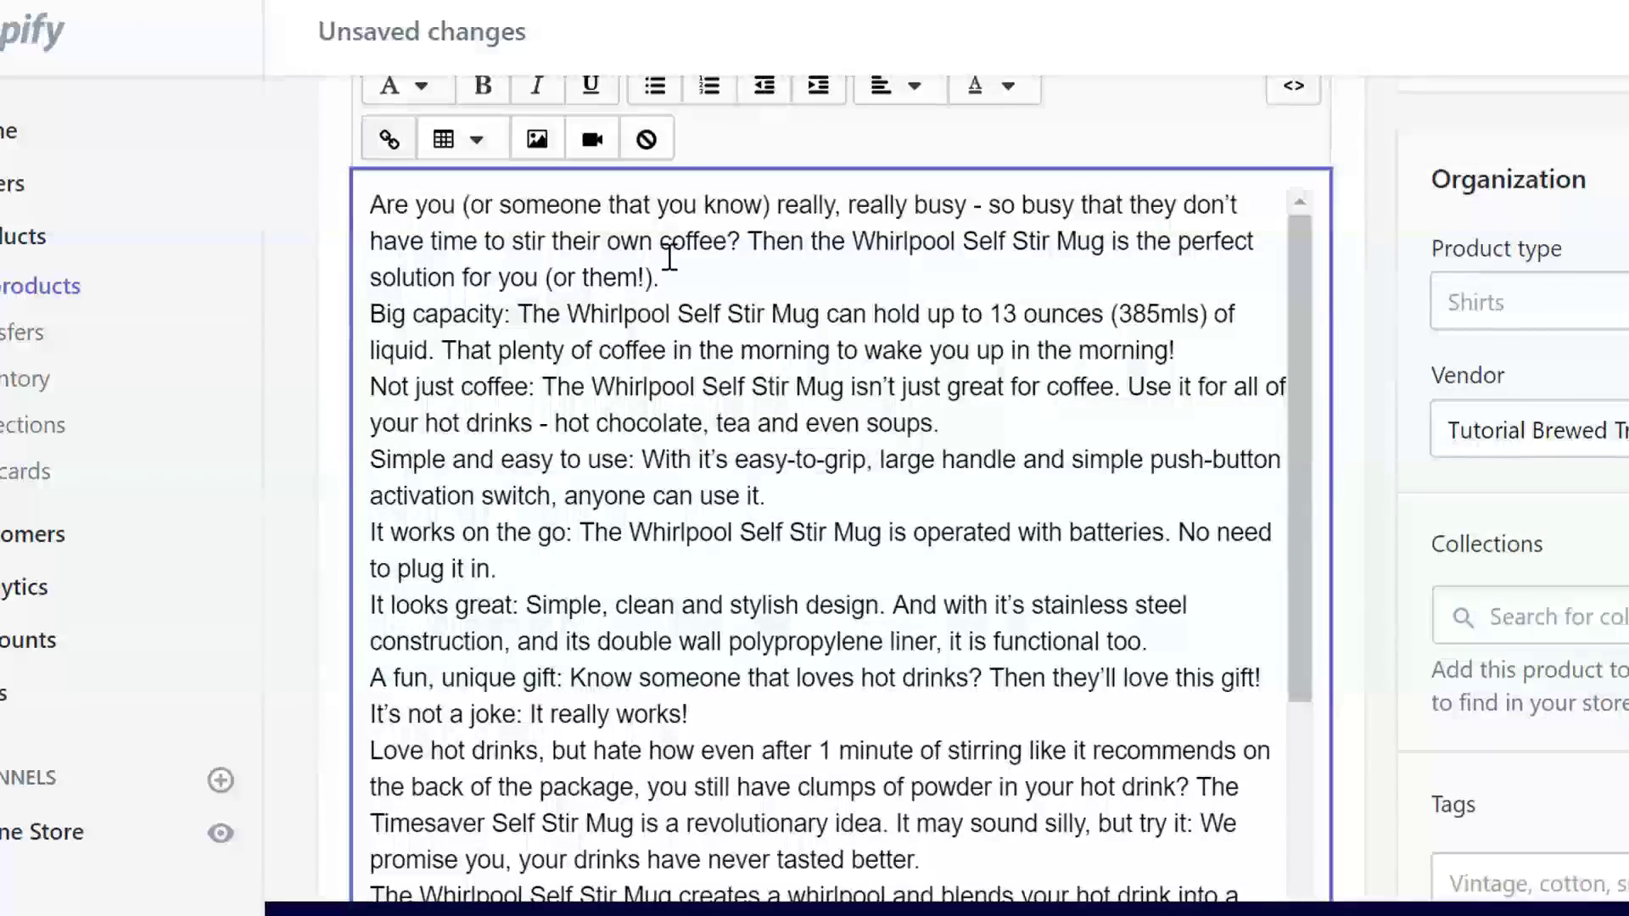
pyautogui.press('Return')
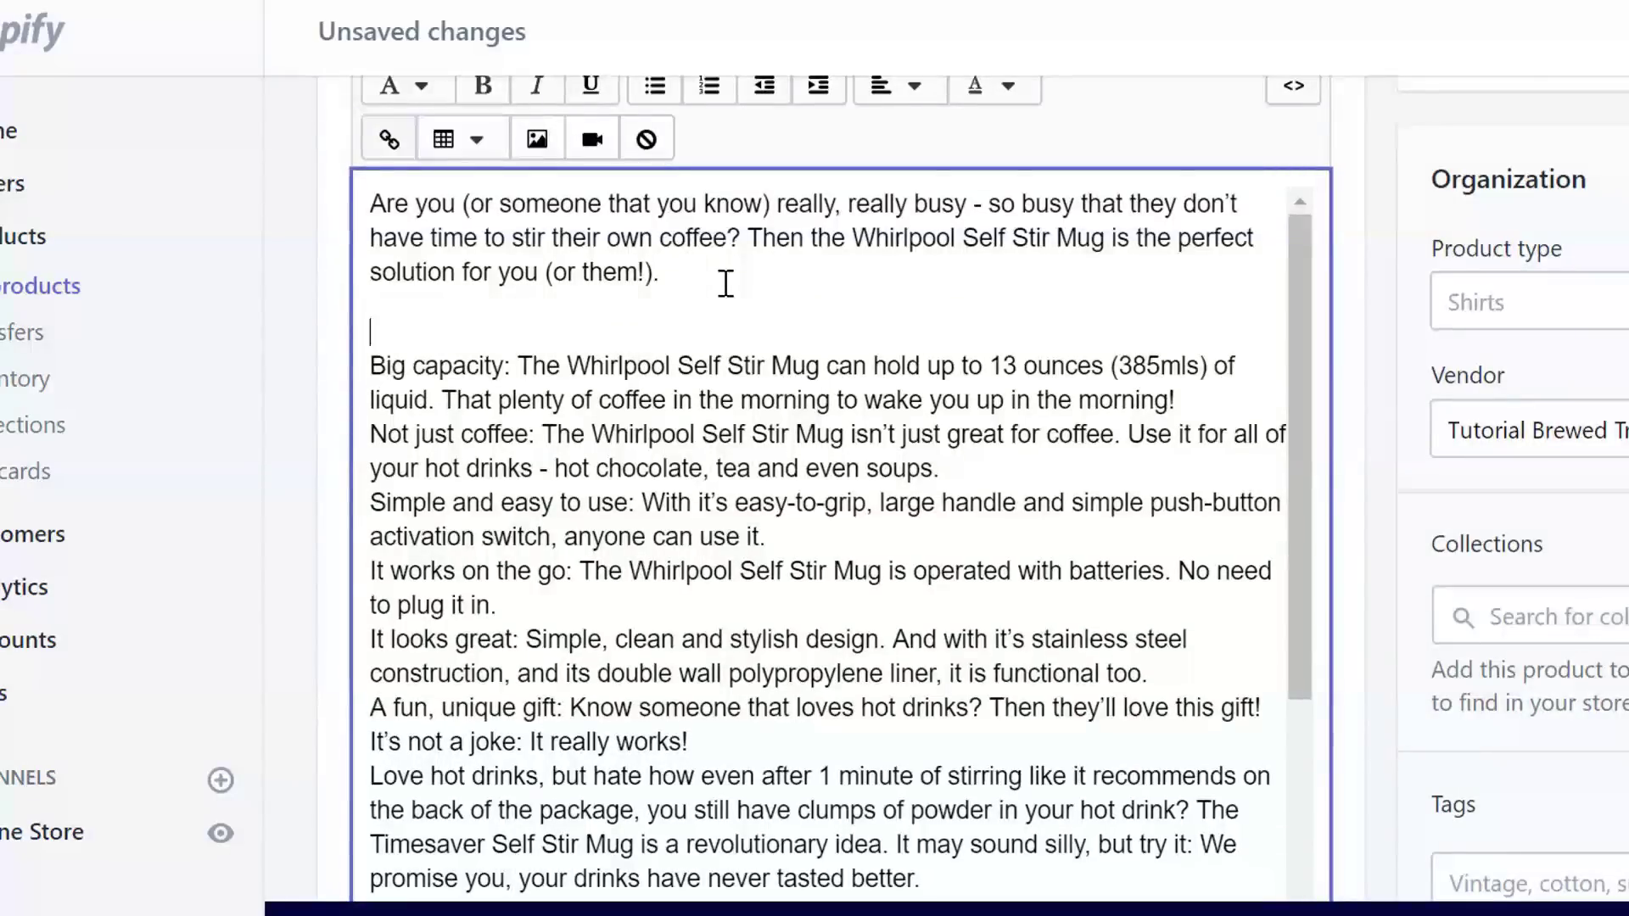
pyautogui.scroll(2, 691, 516)
pyautogui.scroll(-2, 1192, 676)
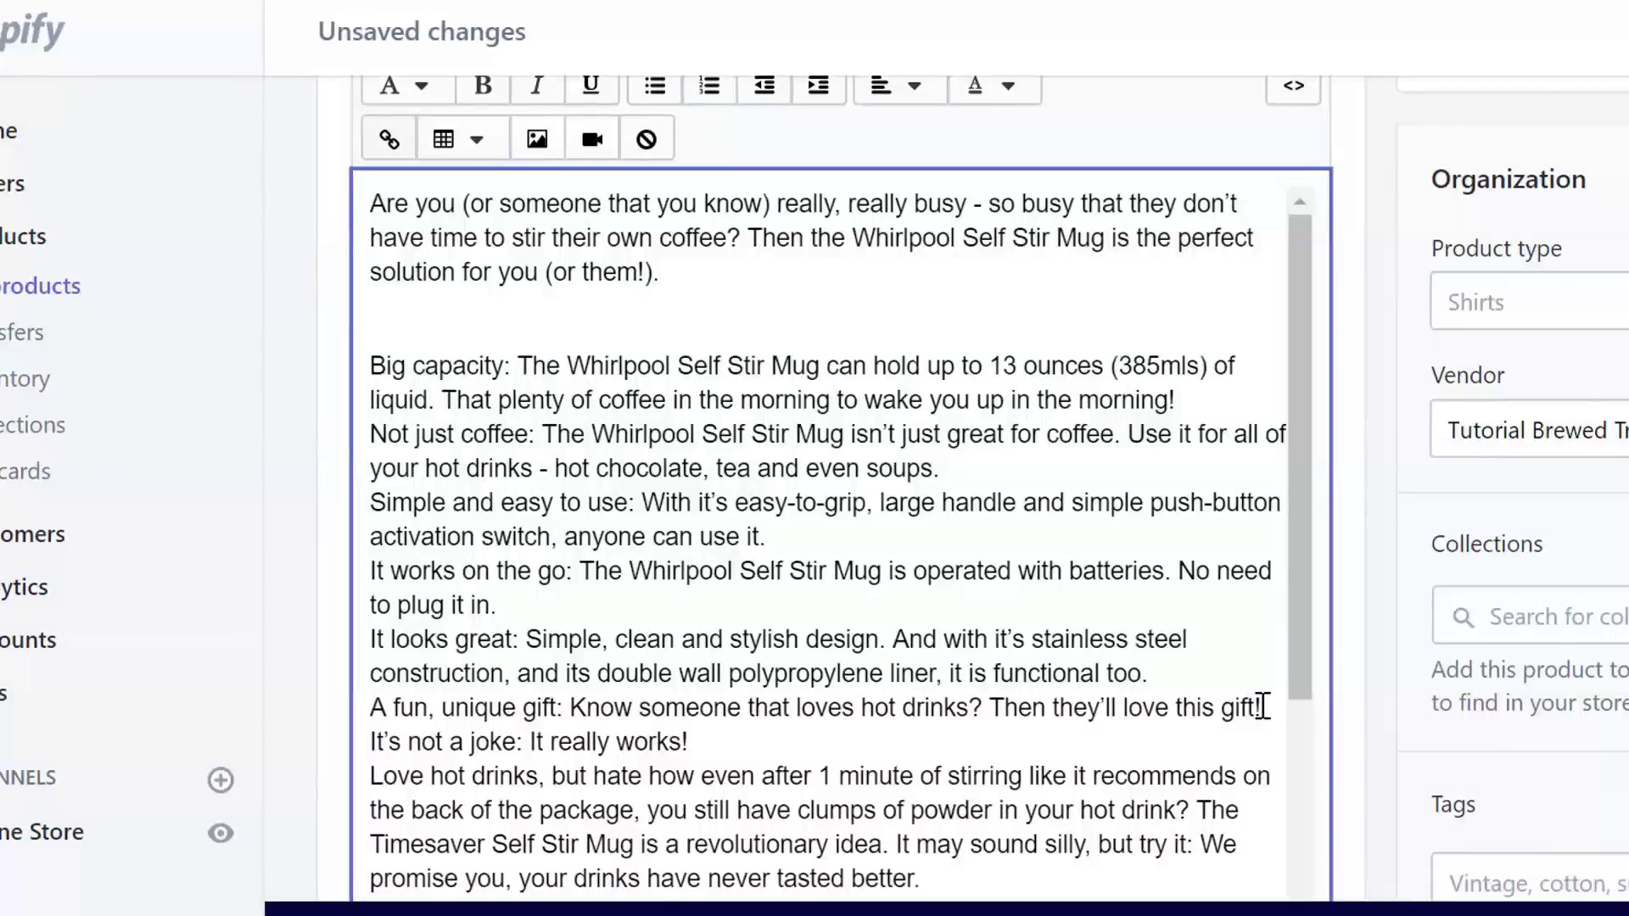
pyautogui.click(1262, 708)
pyautogui.press('Return')
pyautogui.moveTo(1313, 618); pyautogui.dragTo(1283, 758)
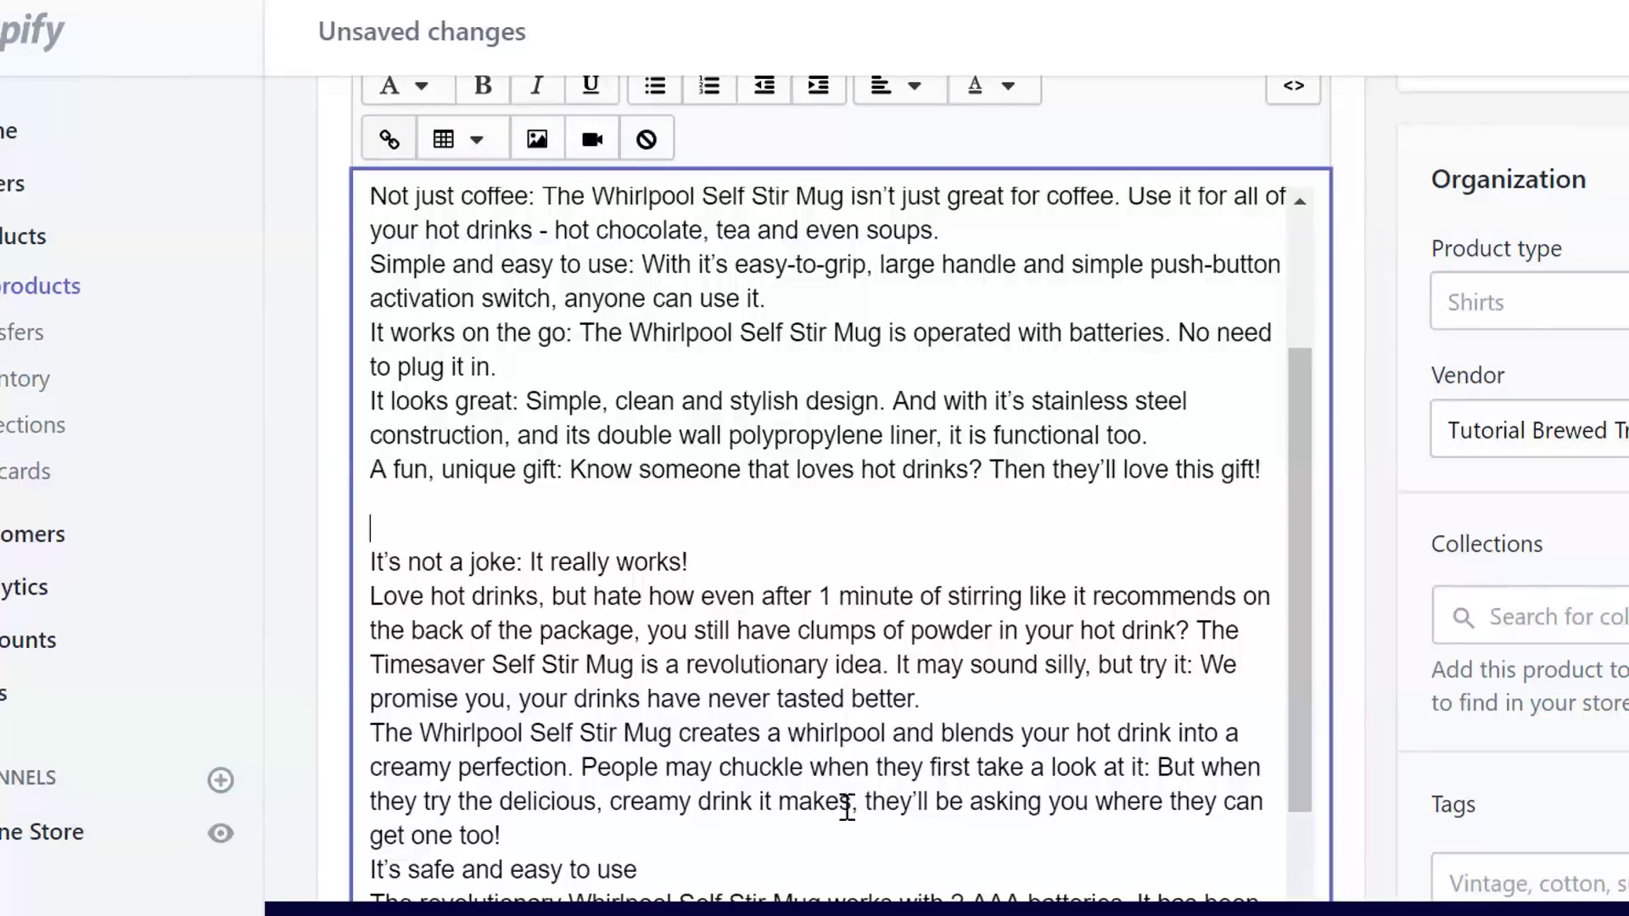
pyautogui.press('Return')
pyautogui.moveTo(1286, 585); pyautogui.dragTo(1262, 724)
# - Add blank lines after the creamy-perfection and batteries paragraphs and before the free shipping heading
pyautogui.press('Return')
pyautogui.moveTo(1301, 607); pyautogui.dragTo(1238, 785)
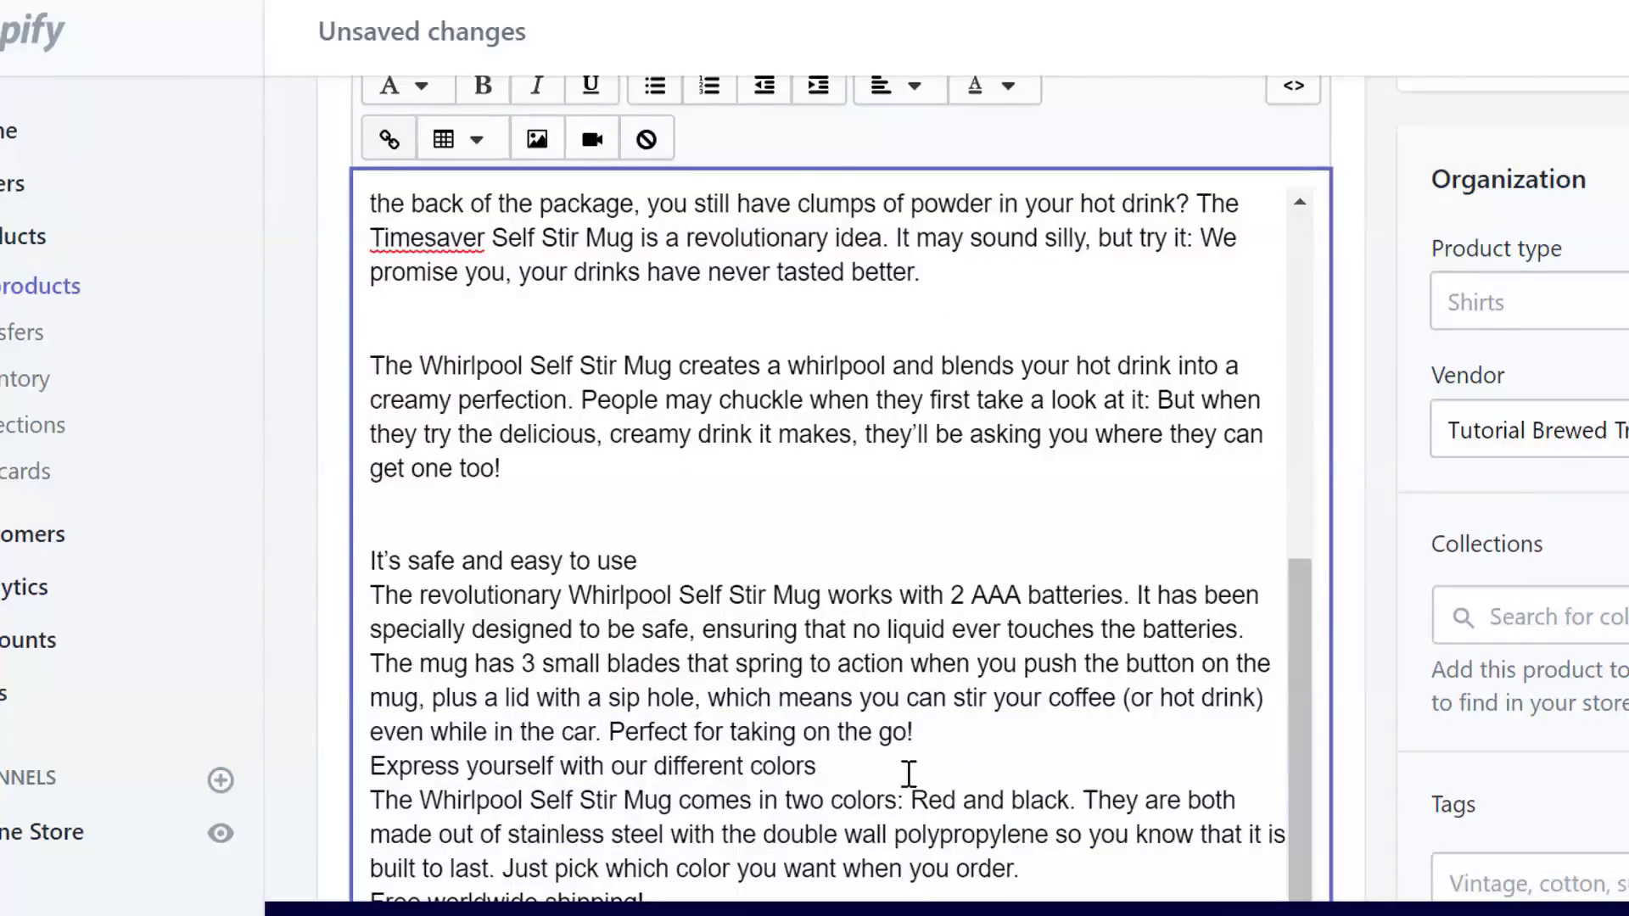
pyautogui.click(927, 734)
pyautogui.press('Return')
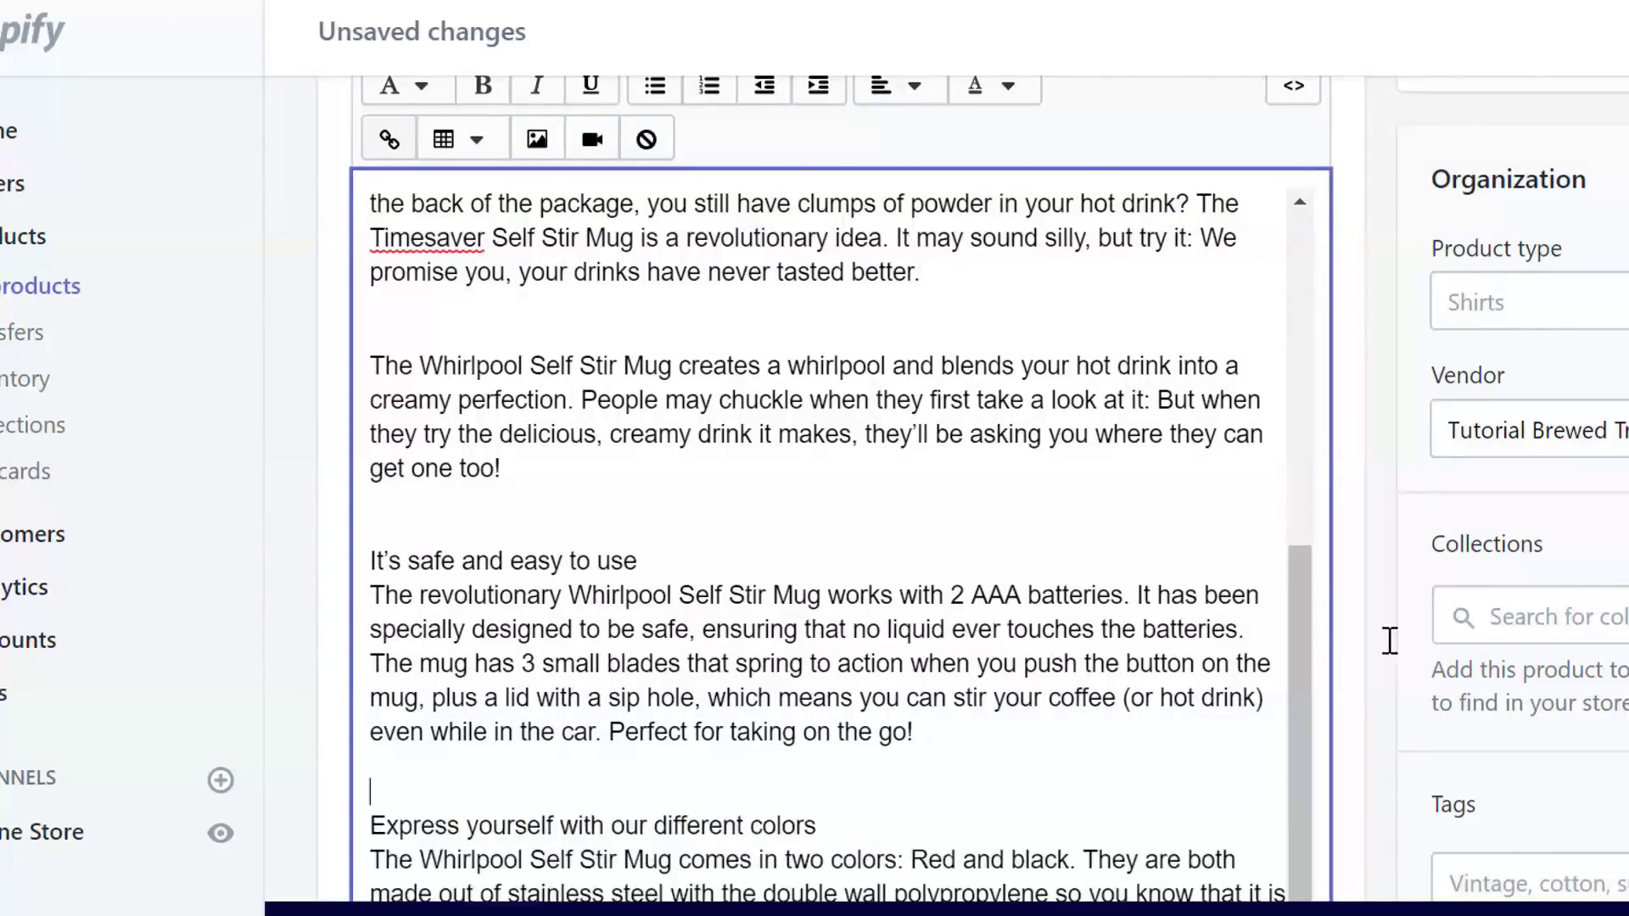
pyautogui.scroll(-3, 849, 906)
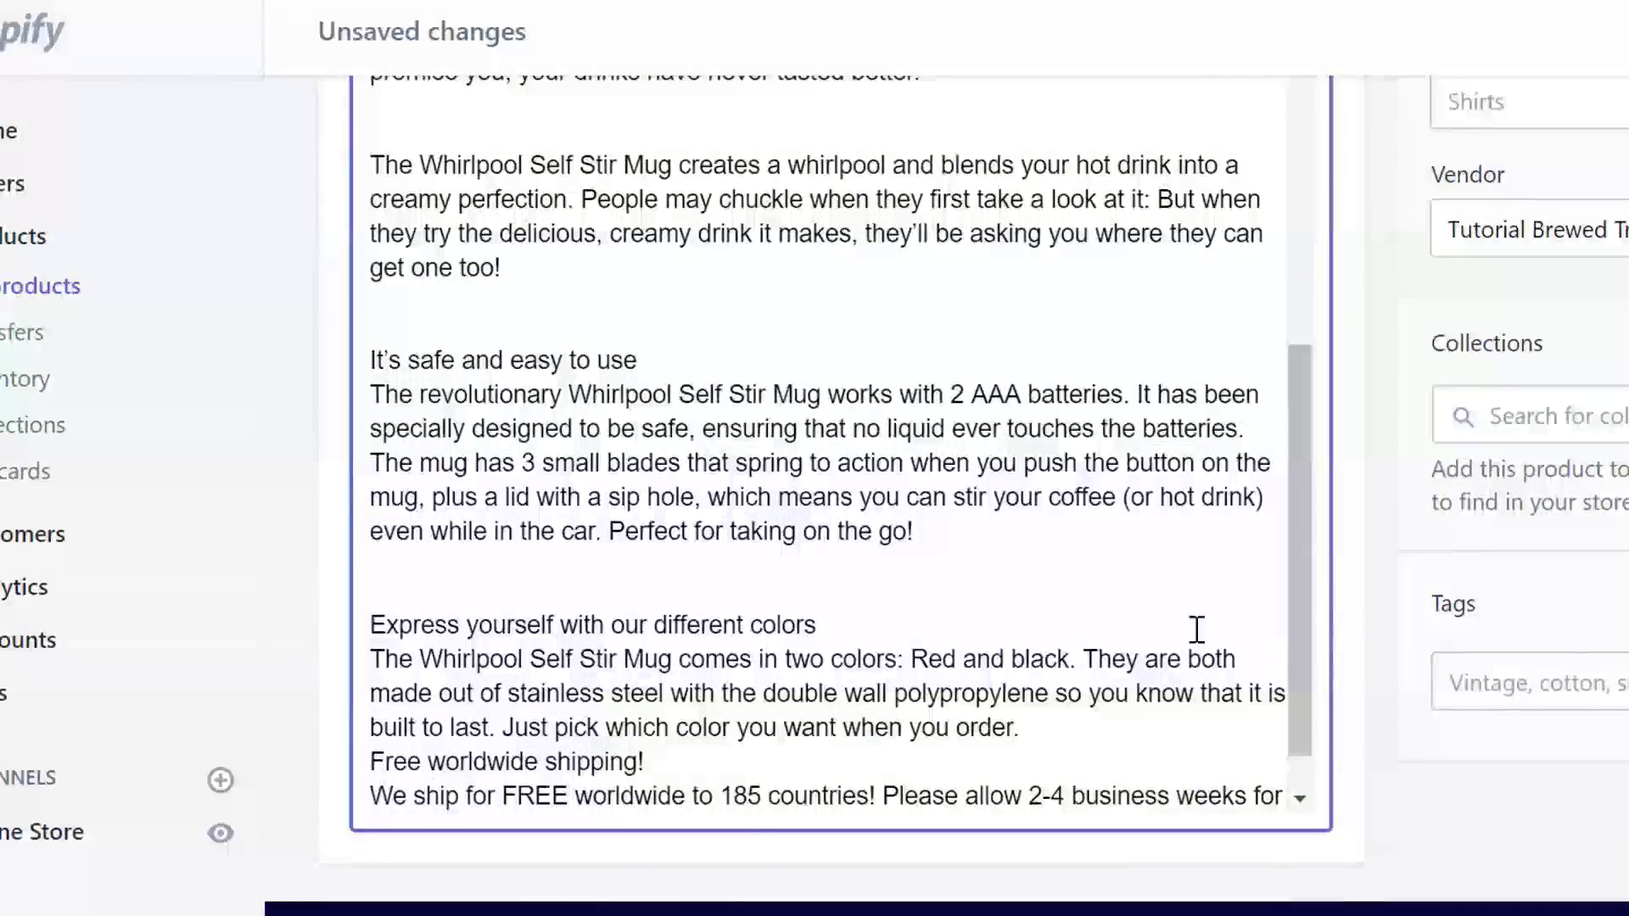
pyautogui.press('Return')
pyautogui.press('Return')
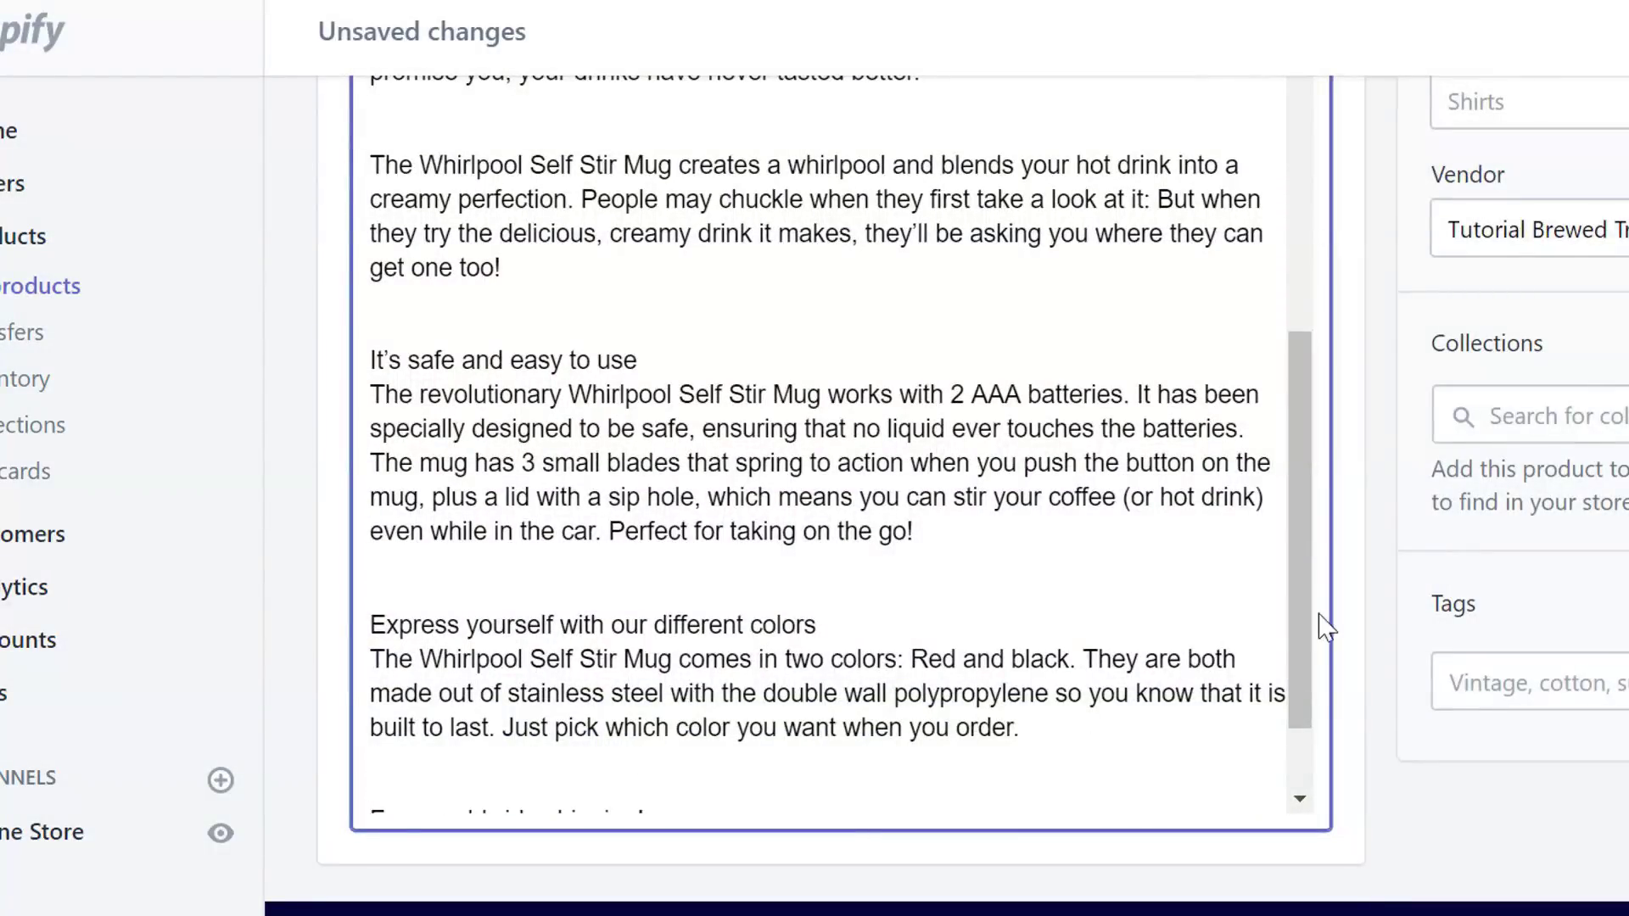
pyautogui.moveTo(1299, 626); pyautogui.dragTo(1295, 742)
# - Bold the headings Free worldwide shipping!, Express yourself with our different colors, and It's safe and easy to use
pyautogui.moveTo(780, 736); pyautogui.dragTo(301, 740)
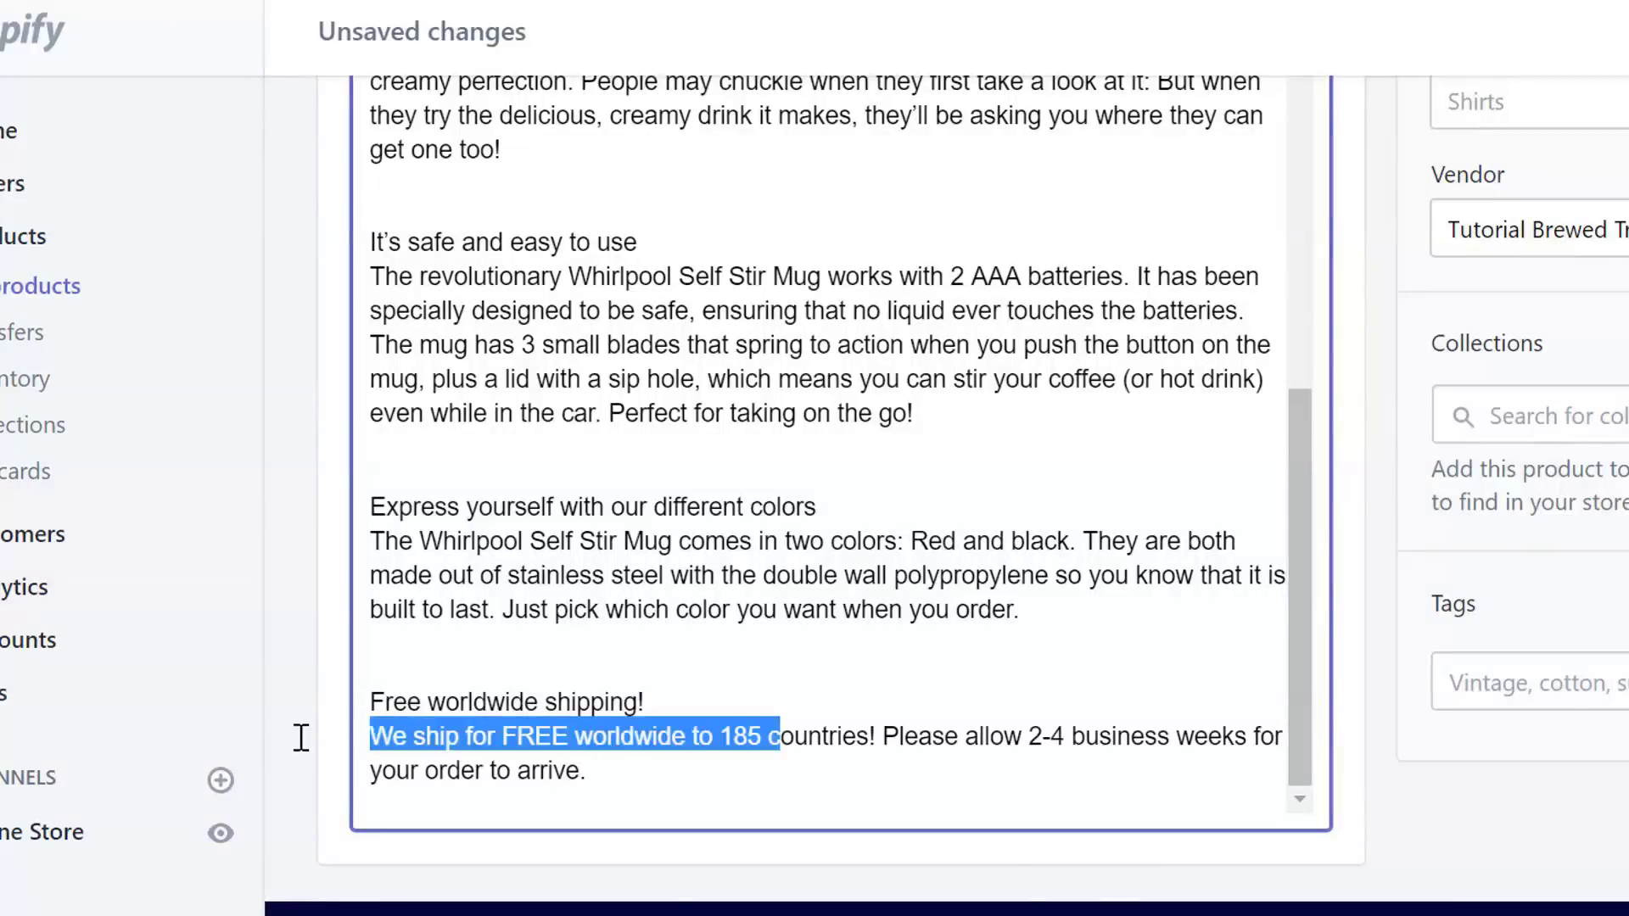
pyautogui.moveTo(655, 702); pyautogui.dragTo(345, 704)
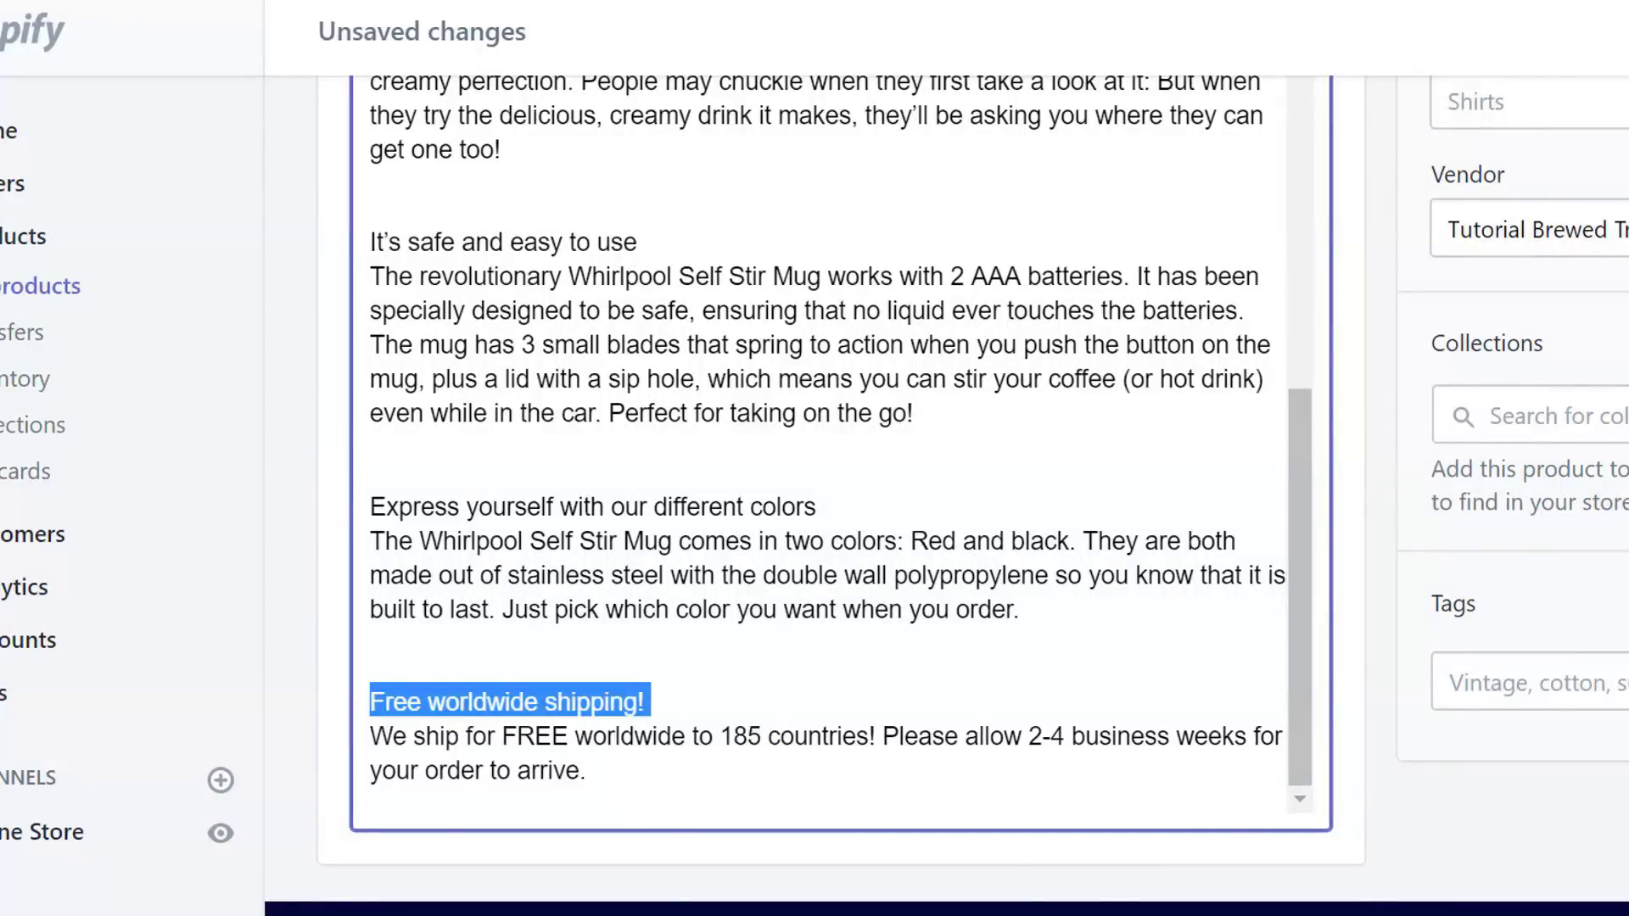
pyautogui.scroll(3, 345, 704)
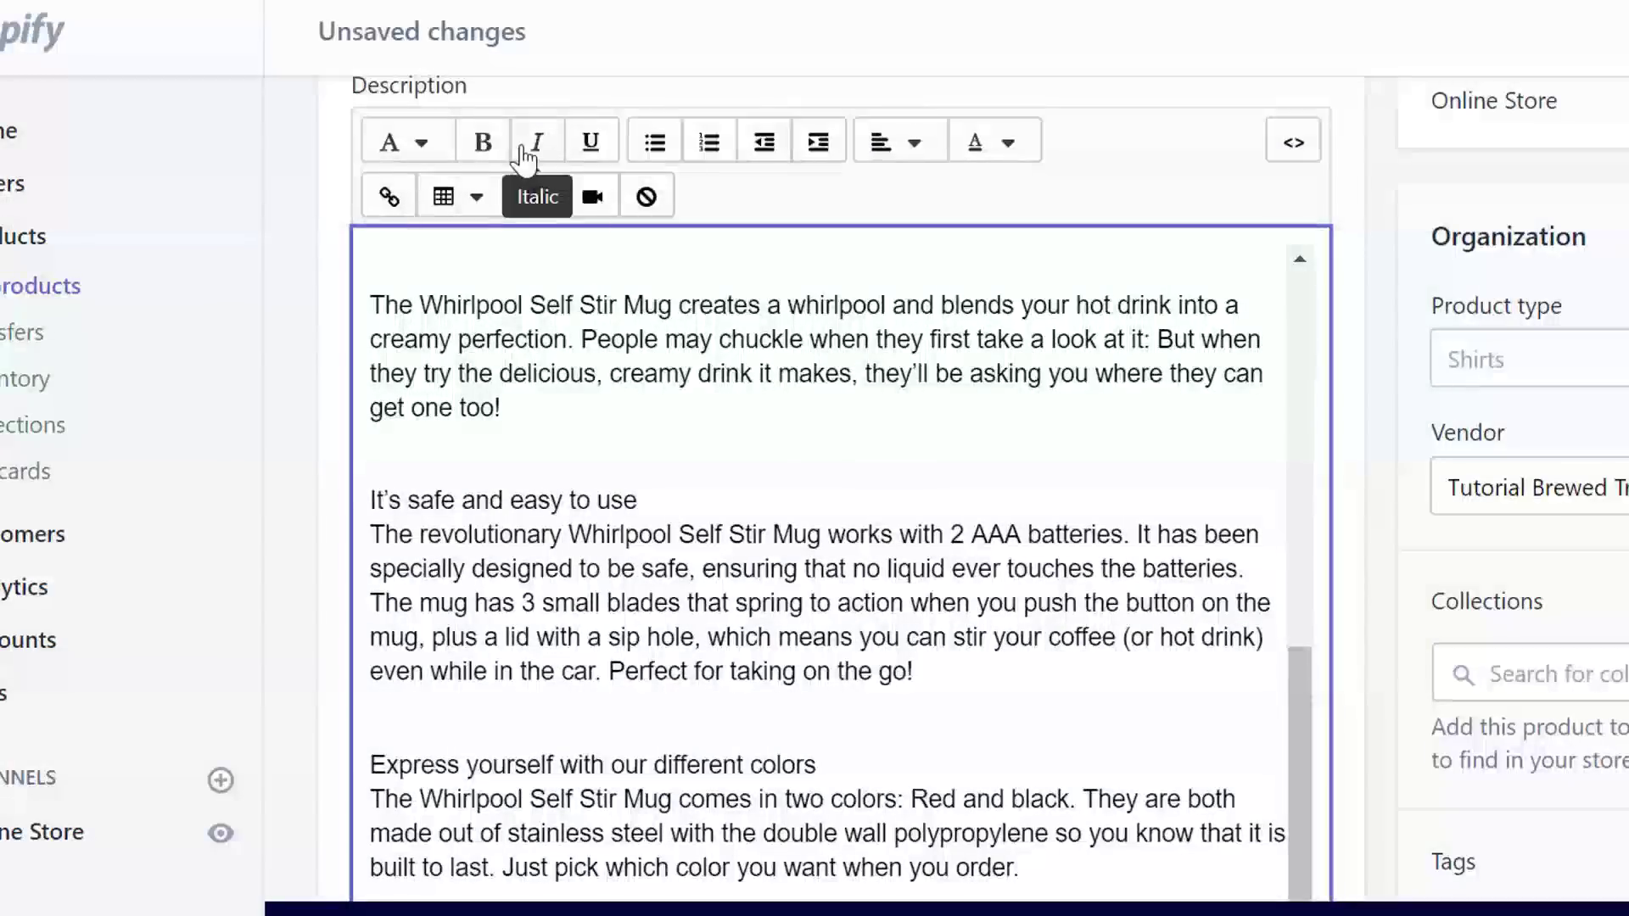
pyautogui.click(499, 153)
pyautogui.scroll(-3, 844, 530)
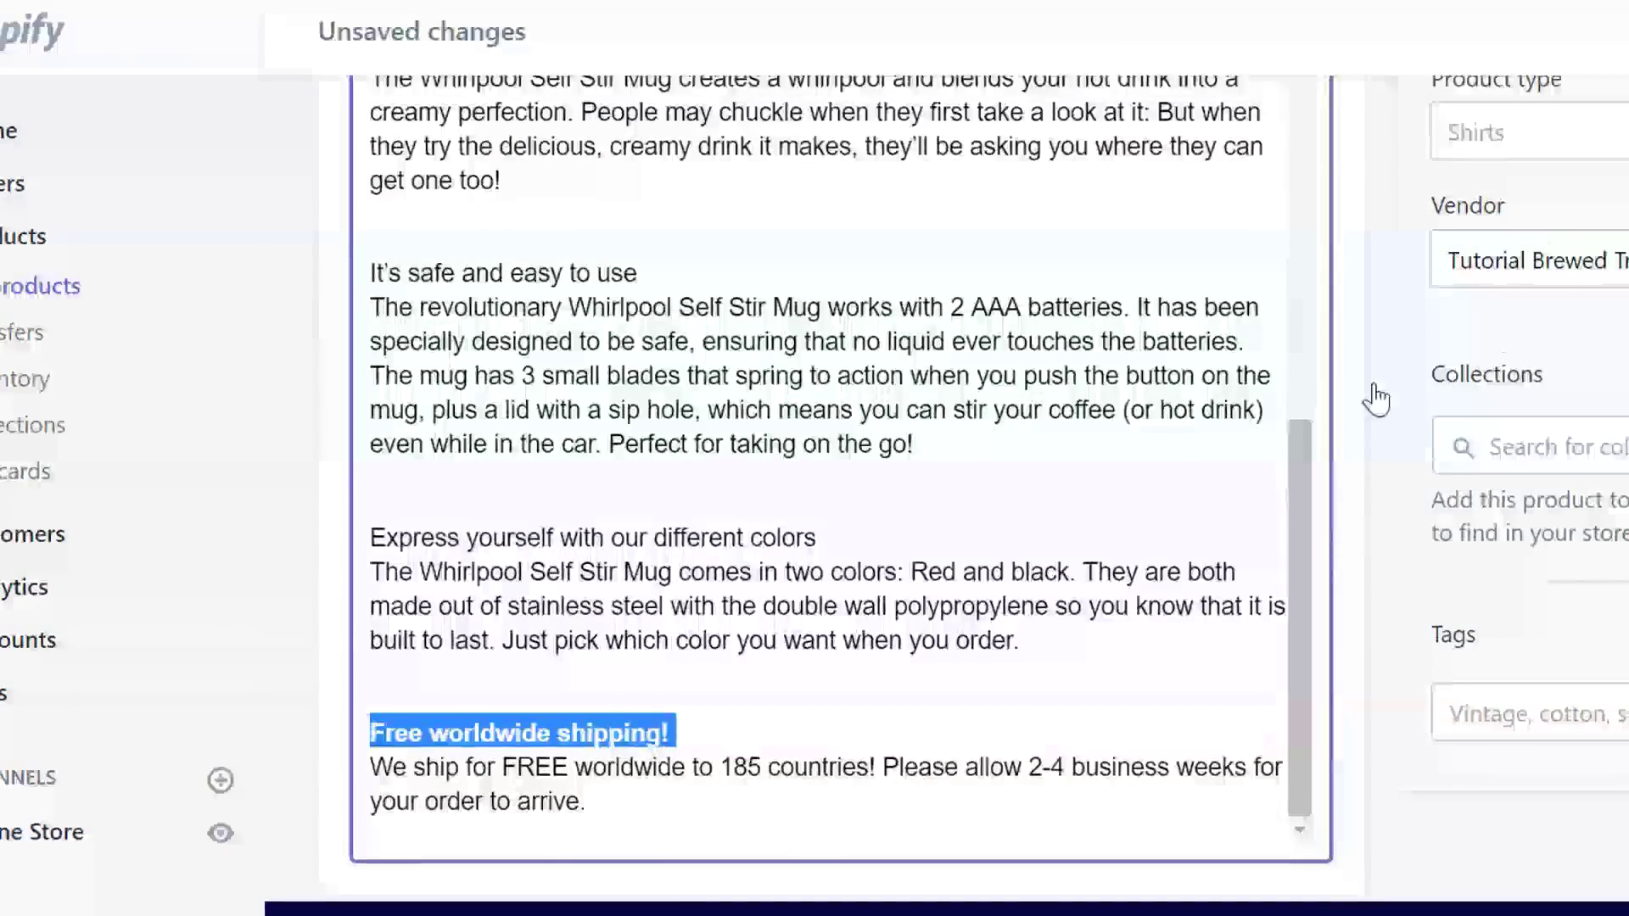
pyautogui.moveTo(844, 530); pyautogui.dragTo(386, 535)
pyautogui.scroll(3, 1011, 306)
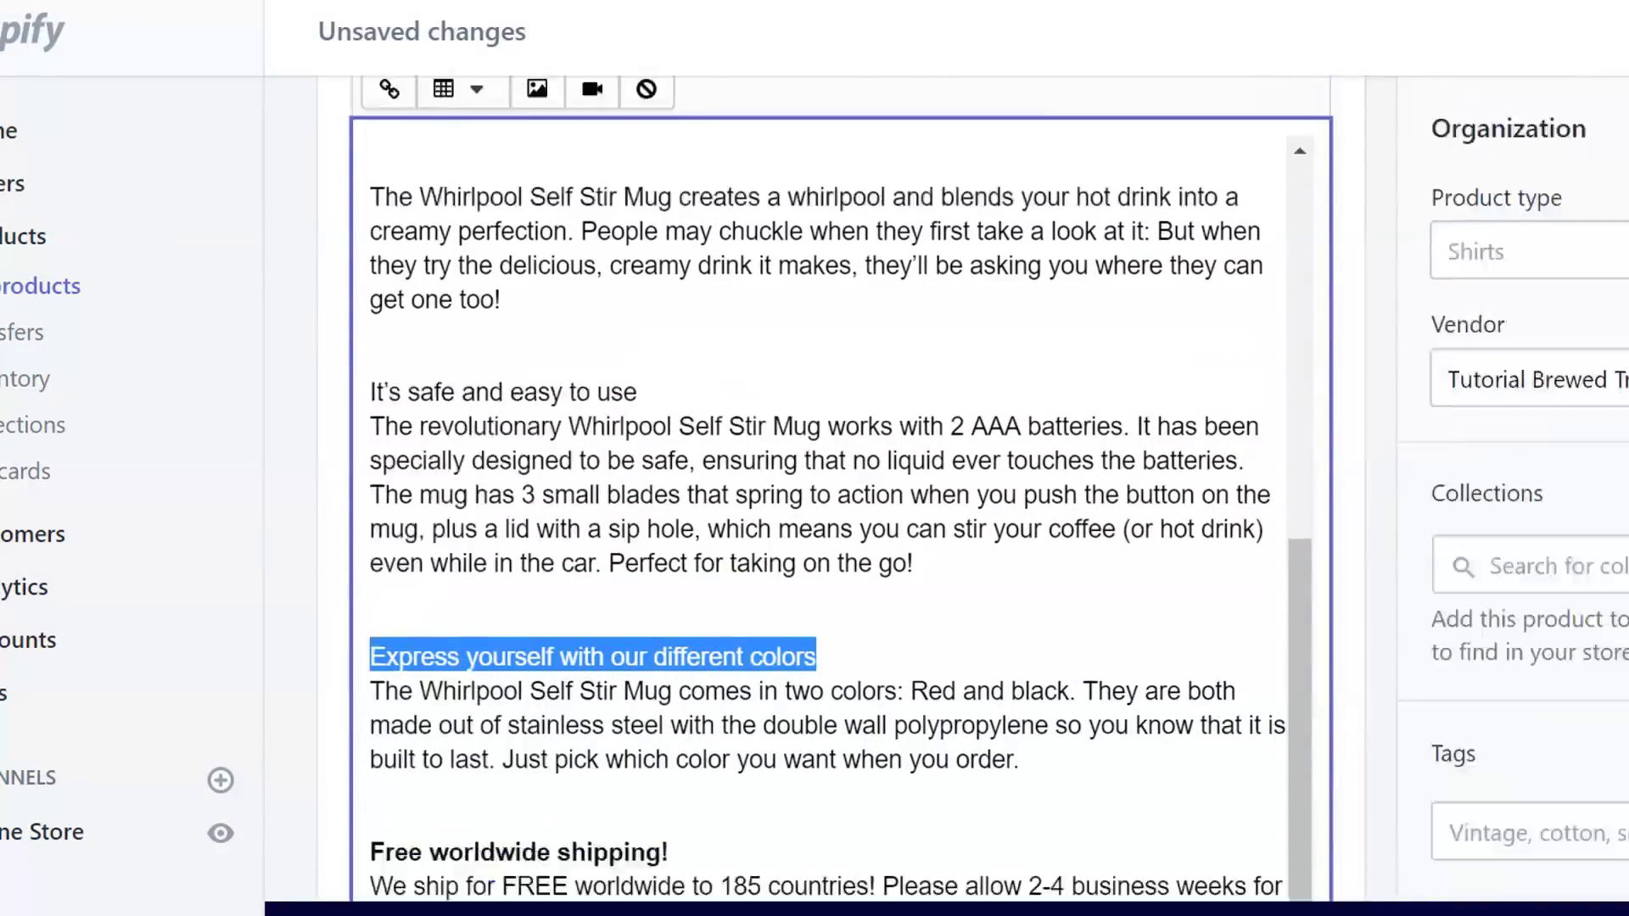
pyautogui.click(484, 222)
pyautogui.click(670, 808)
pyautogui.tripleClick(325, 551)
pyautogui.click(483, 220)
pyautogui.click(617, 382)
# - Make the line It's not a joke: It really works! bold
pyautogui.moveTo(1302, 878); pyautogui.dragTo(1318, 691)
pyautogui.scroll(1, 1240, 638)
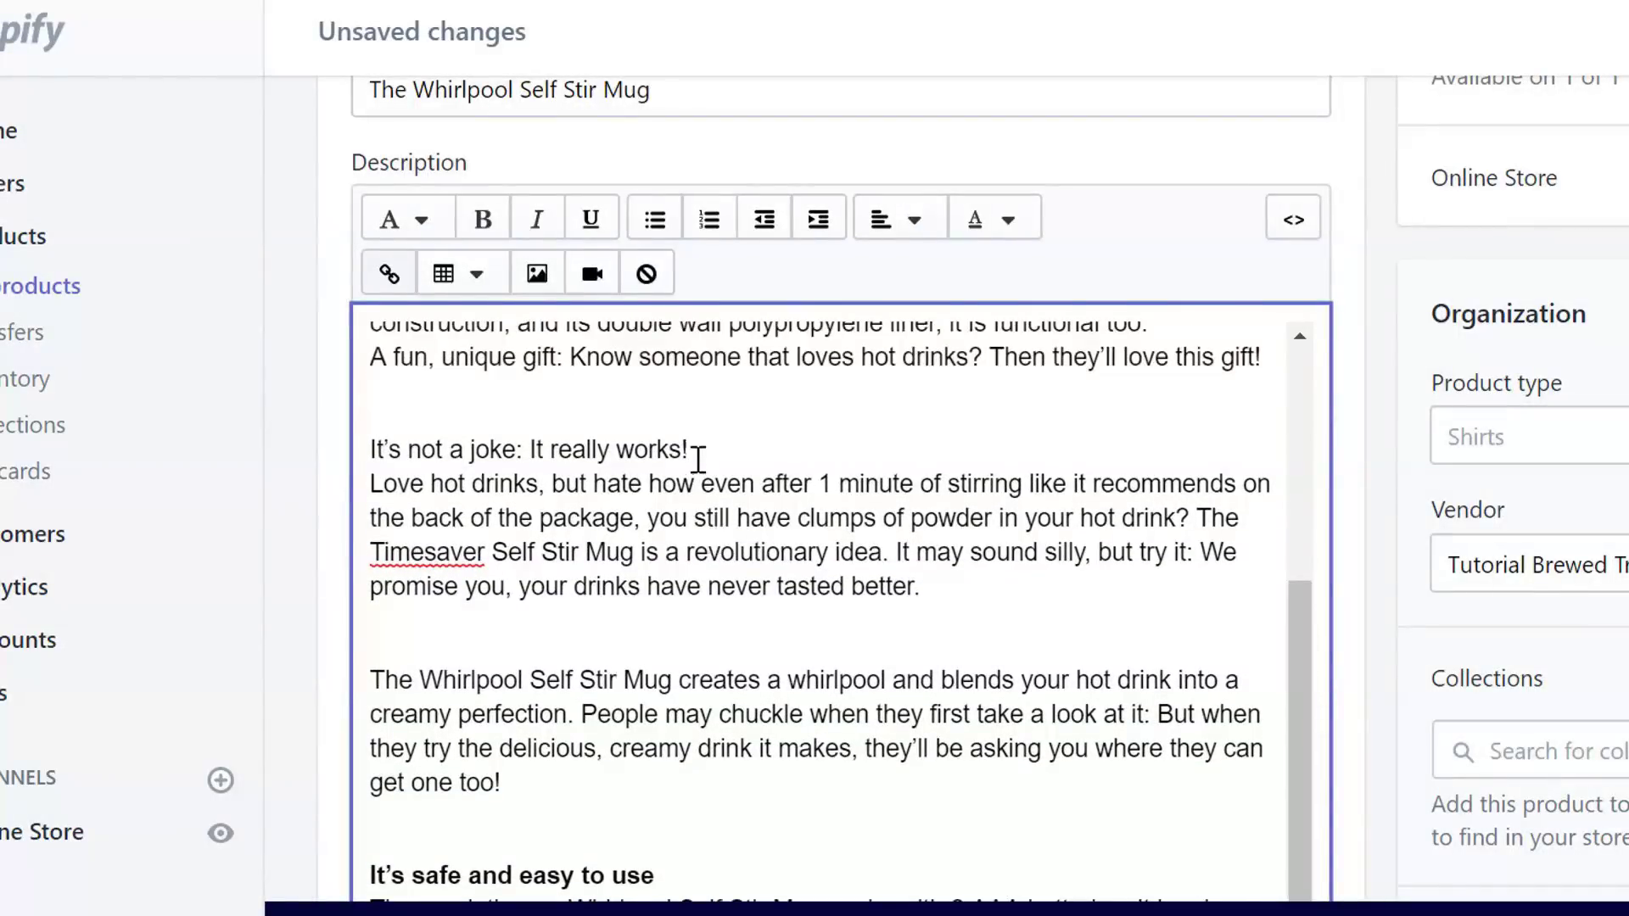
pyautogui.moveTo(698, 463); pyautogui.dragTo(82, 417)
pyautogui.click(482, 220)
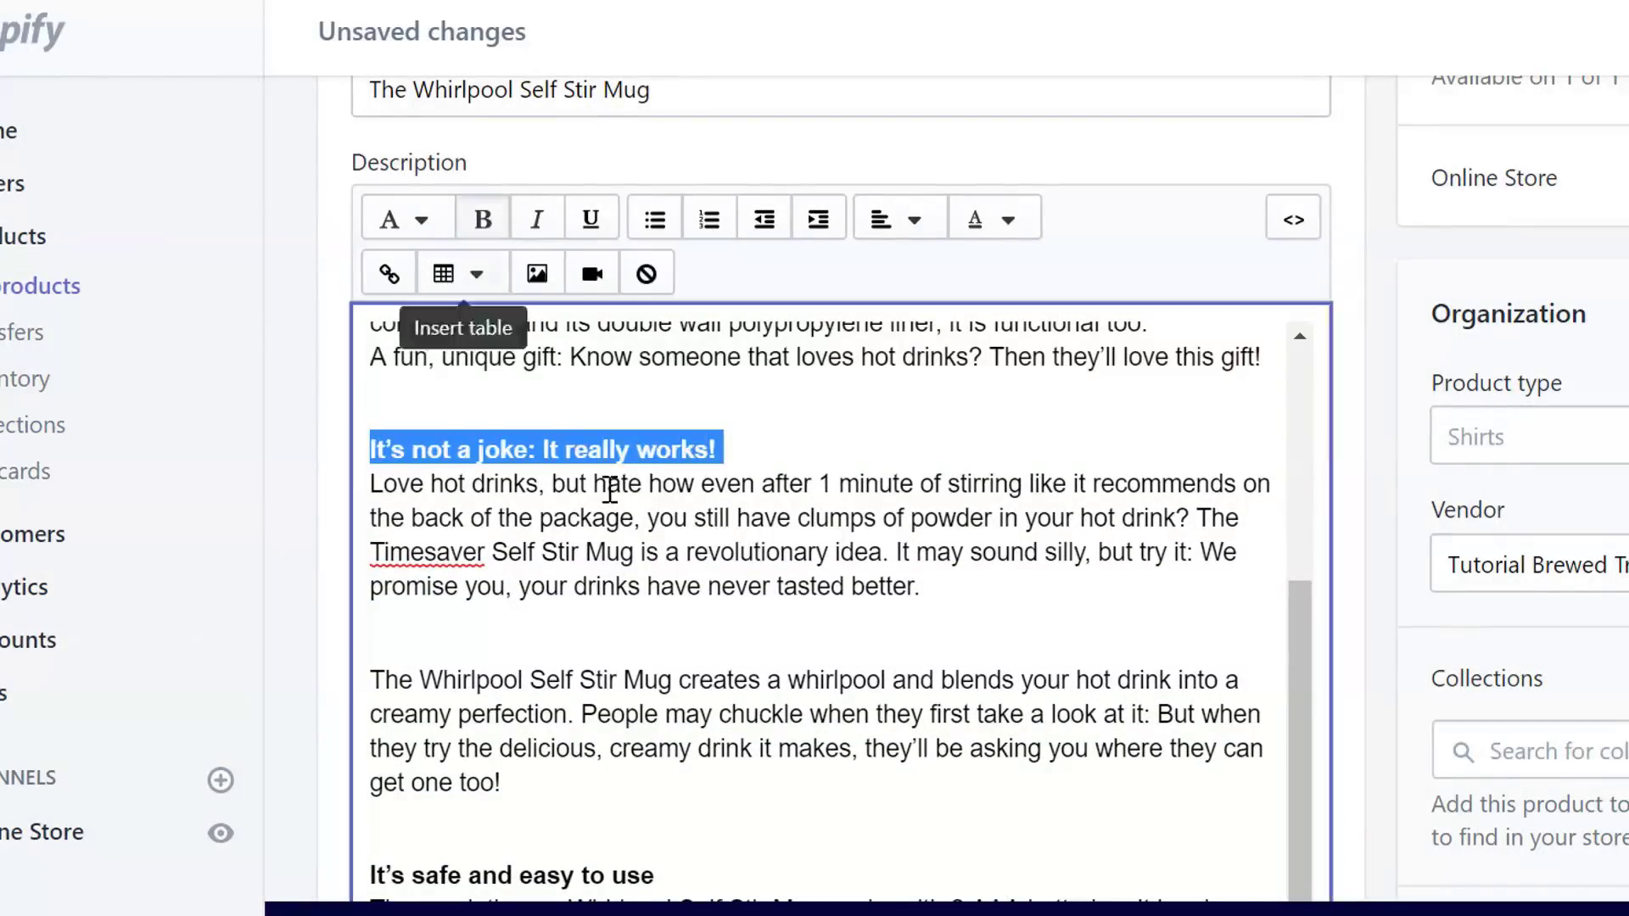
pyautogui.click(608, 483)
# - Turn the feature lines from Big capacity through gift! into a bulleted list
pyautogui.moveTo(1309, 774); pyautogui.dragTo(1288, 547)
pyautogui.scroll(-1, 1268, 627)
pyautogui.moveTo(1227, 754); pyautogui.dragTo(357, 386)
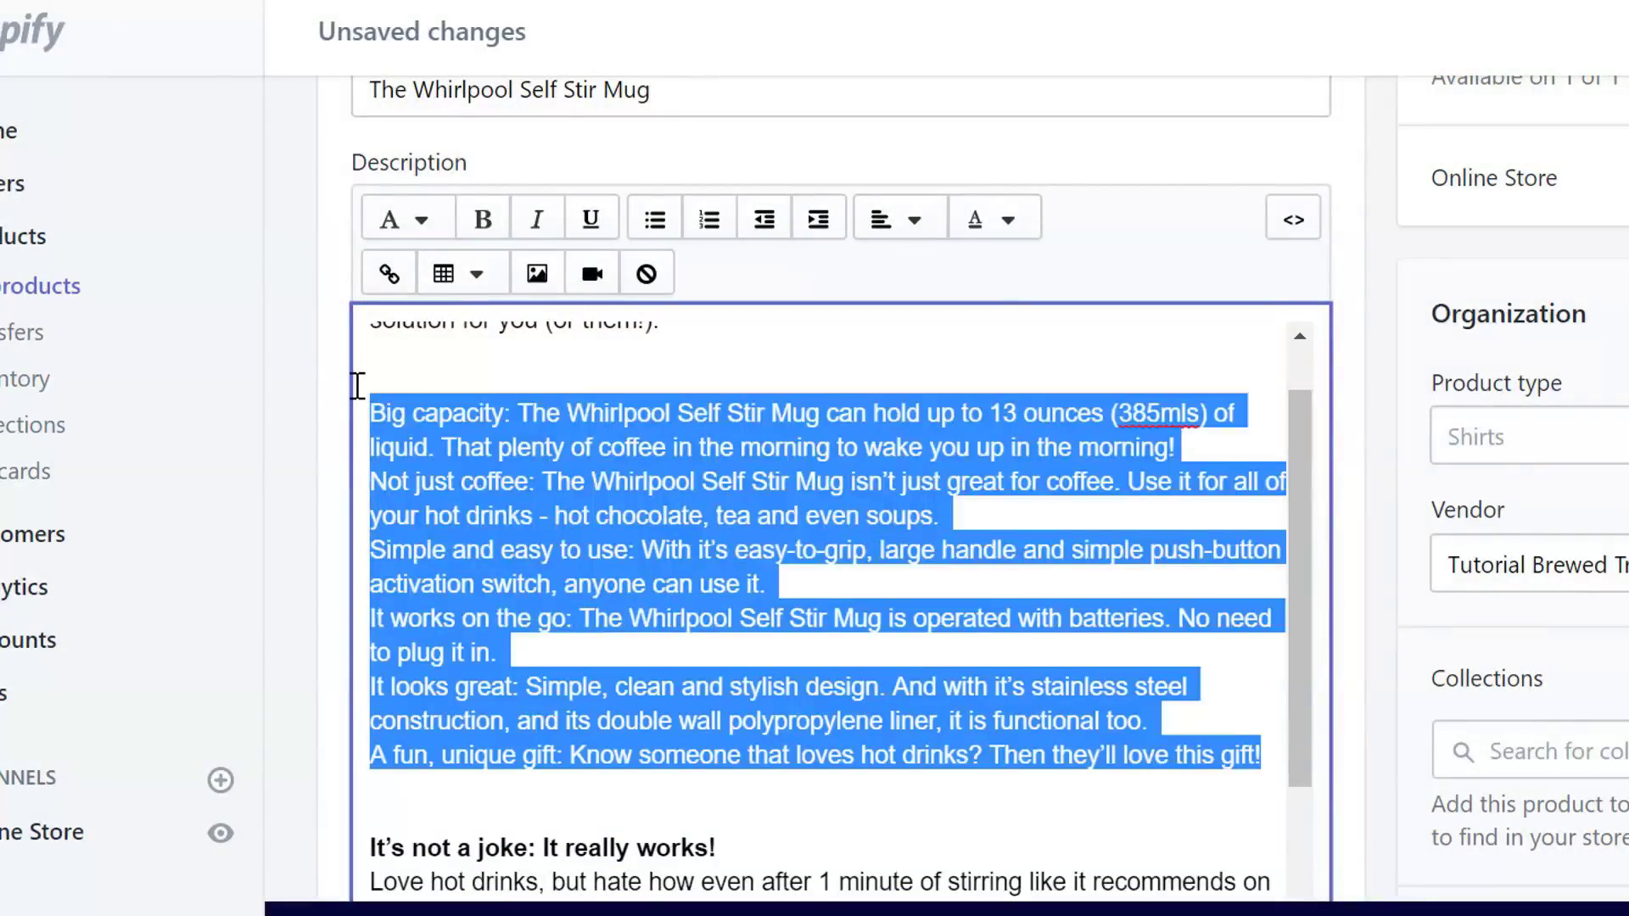
pyautogui.click(655, 219)
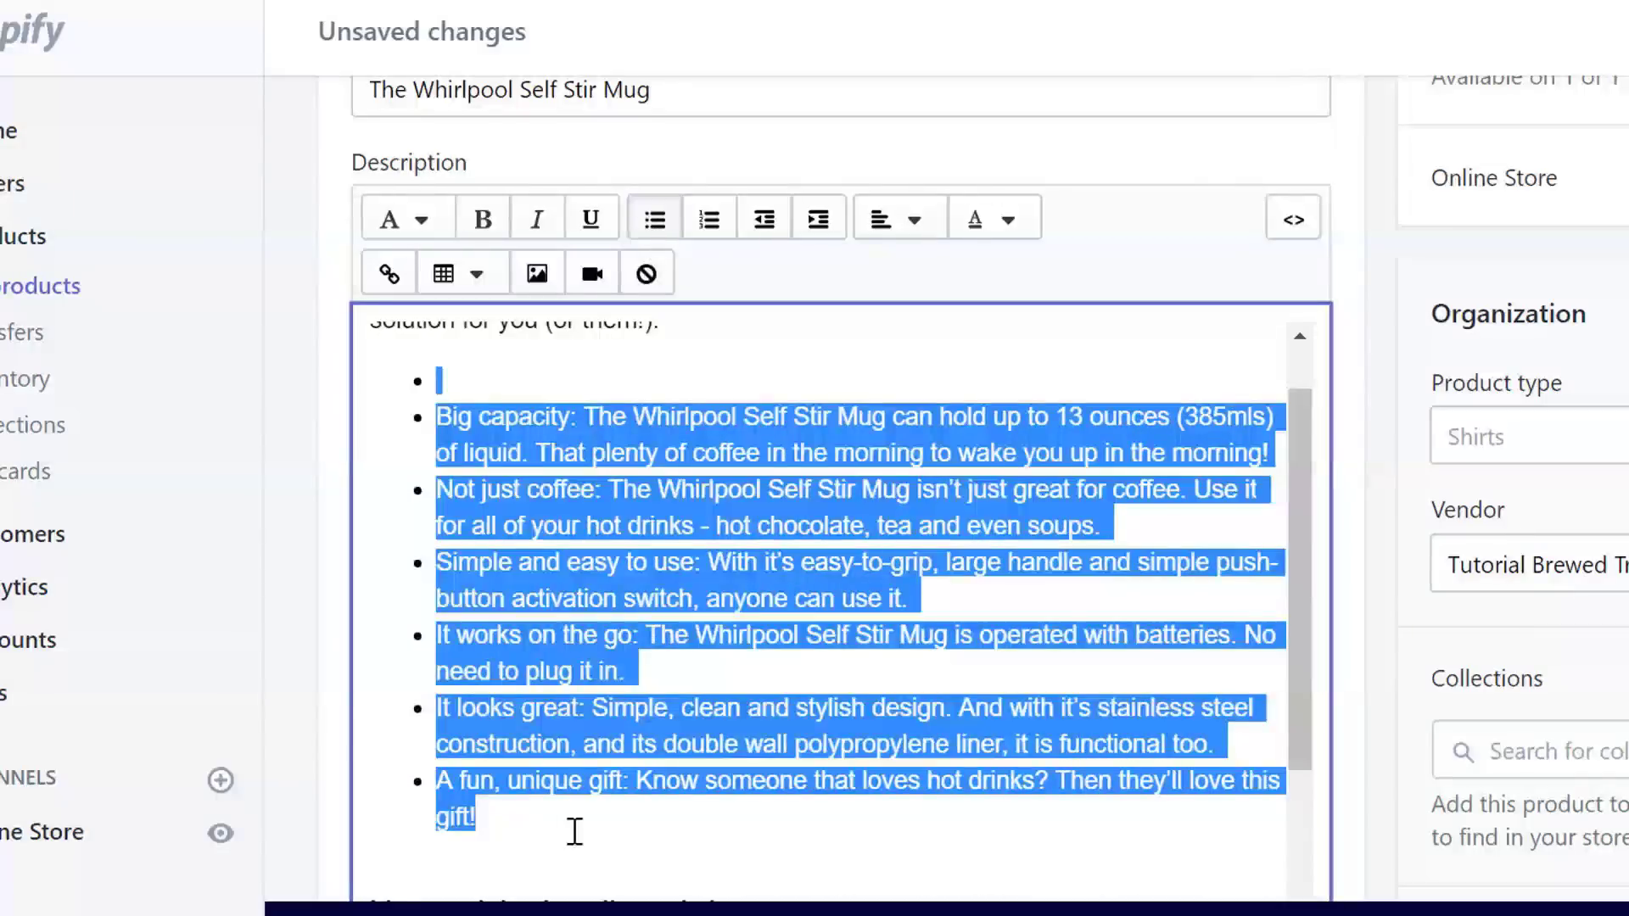
pyautogui.click(575, 831)
# - Delete the leftover blank line before the heading and the empty bullet under the opening paragraph
pyautogui.scroll(-2, 1329, 616)
pyautogui.click(451, 745)
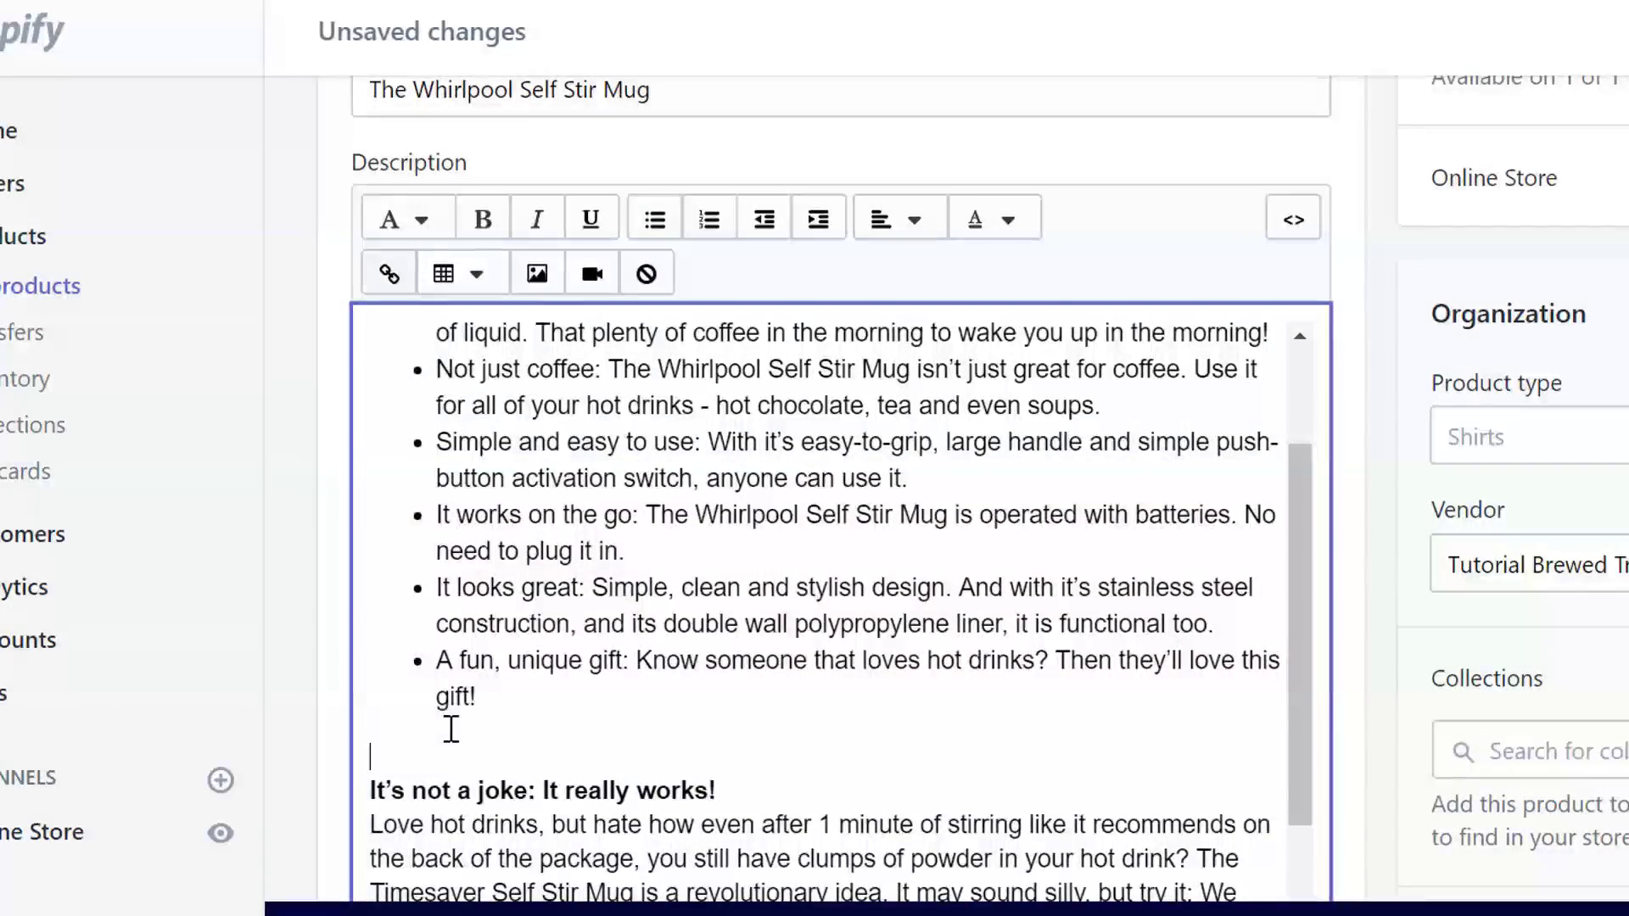
pyautogui.press('BackSpace')
pyautogui.scroll(3, 1301, 516)
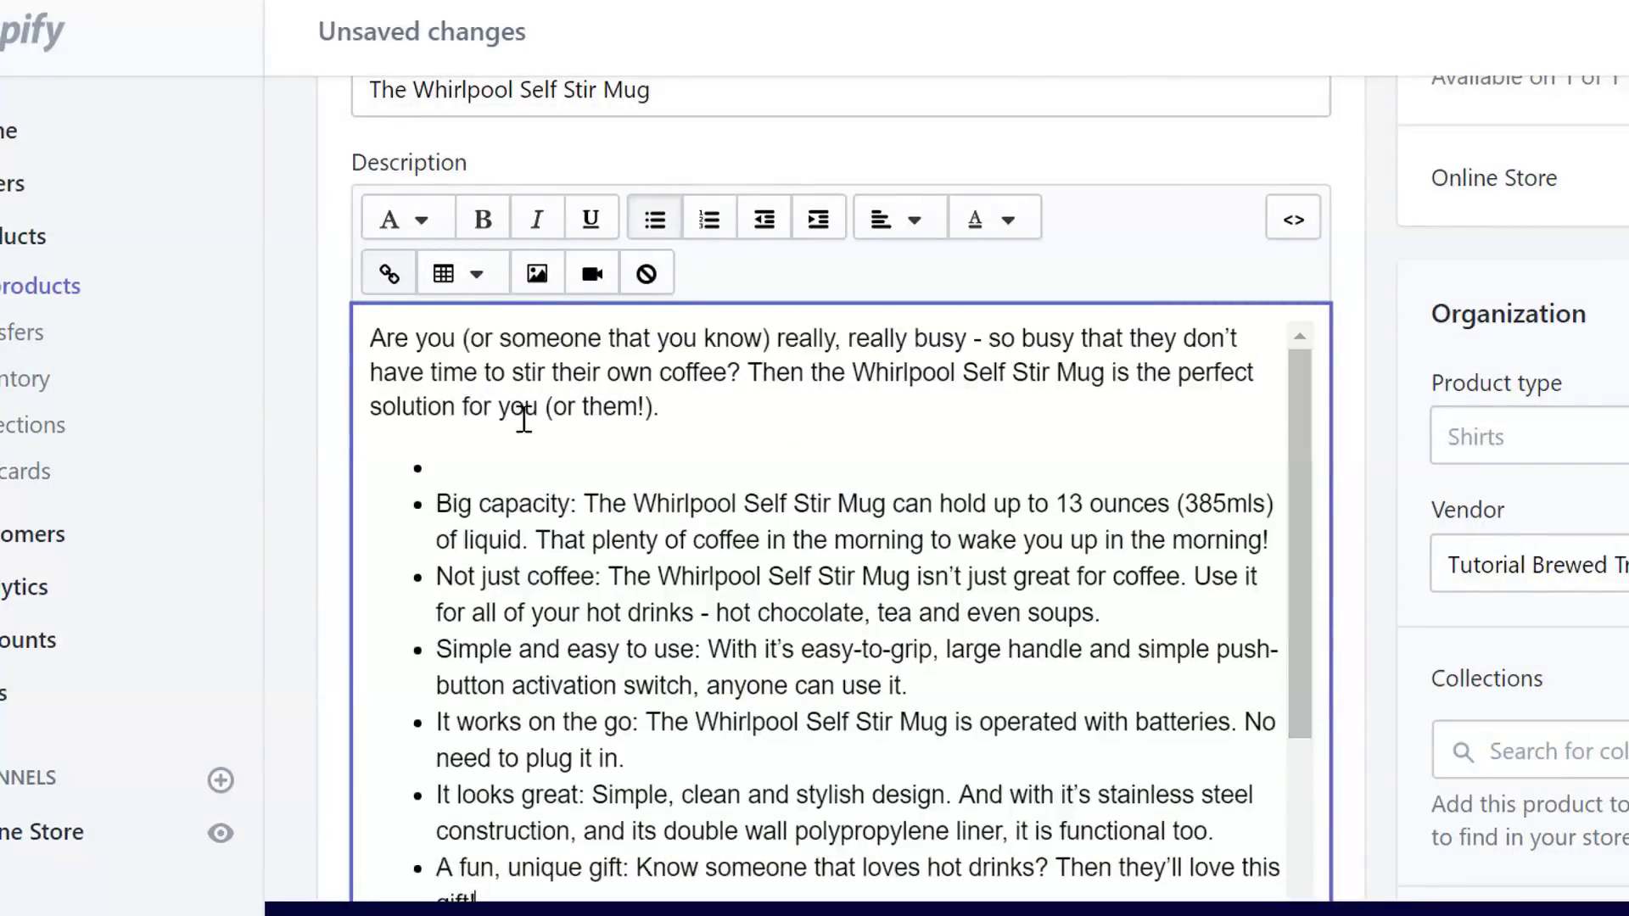
pyautogui.click(442, 472)
pyautogui.press('BackSpace')
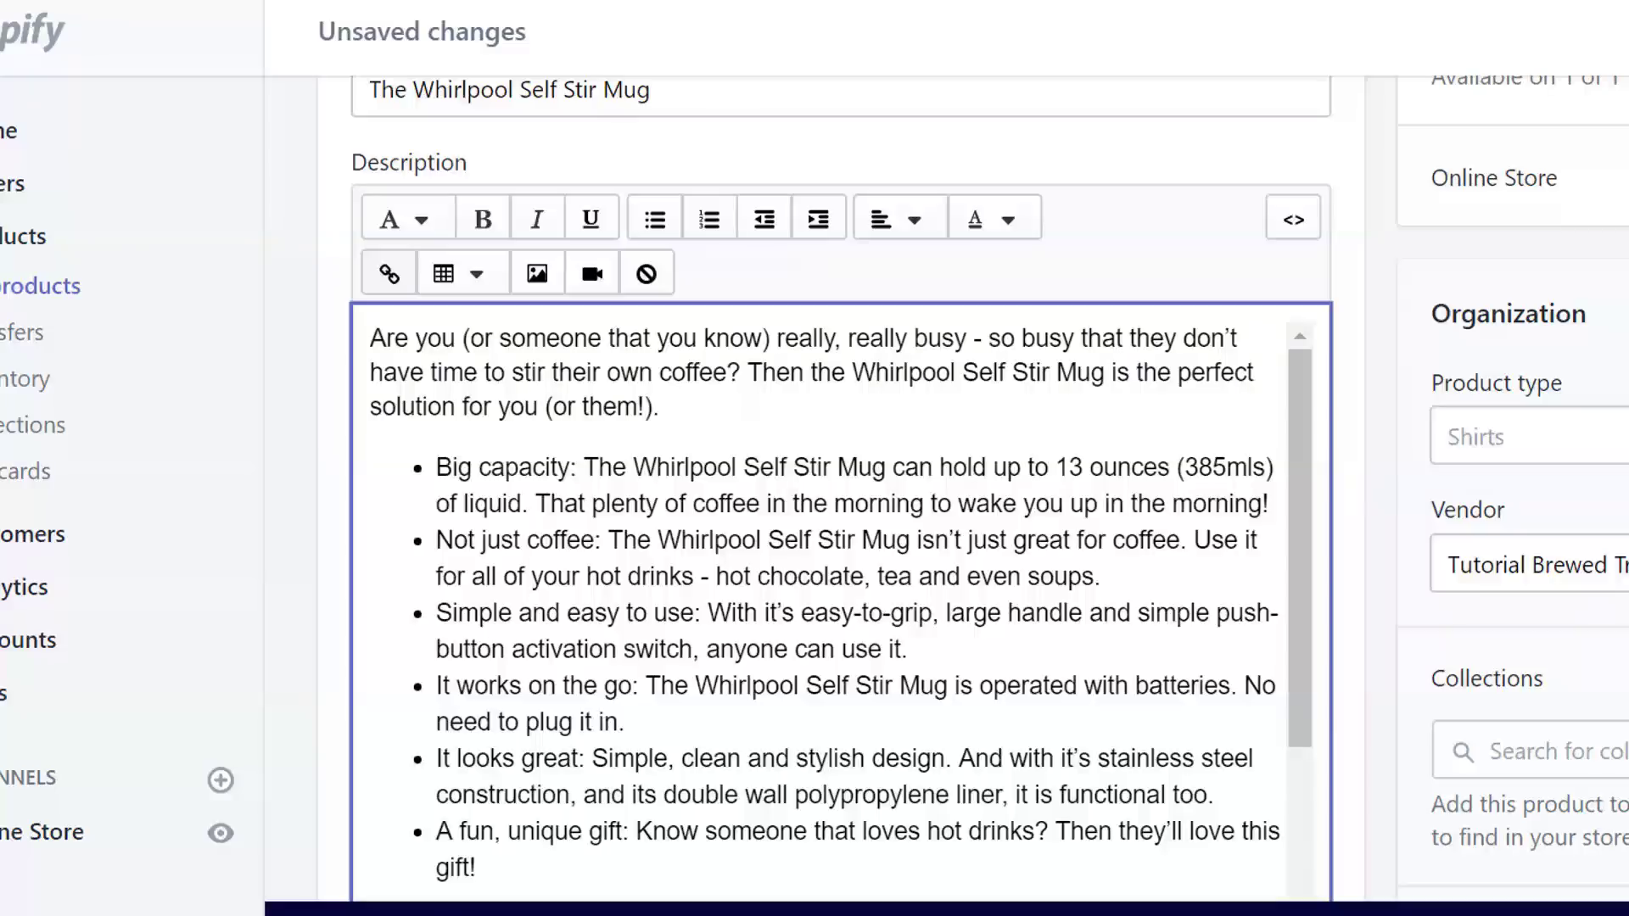
pyautogui.scroll(-10, 814, 489)
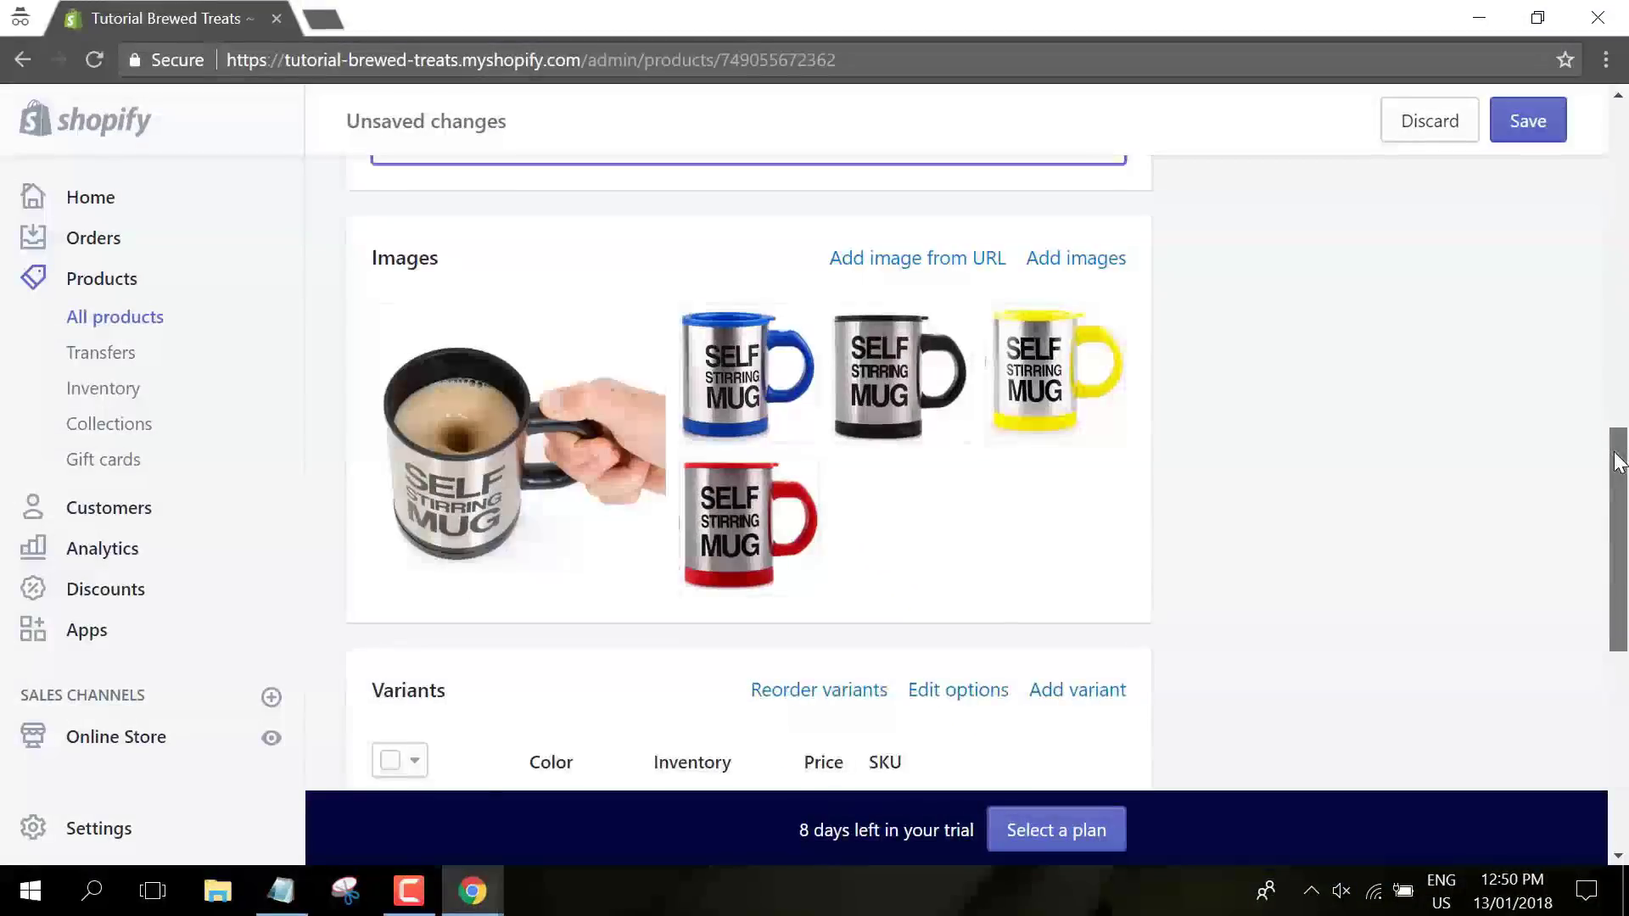
# - Save the Whirlpool Self Stir Mug's reformatted description, with the Black, Red, Yellow and Deep Blue variants listed
pyautogui.moveTo(1619, 463); pyautogui.dragTo(1624, 582)
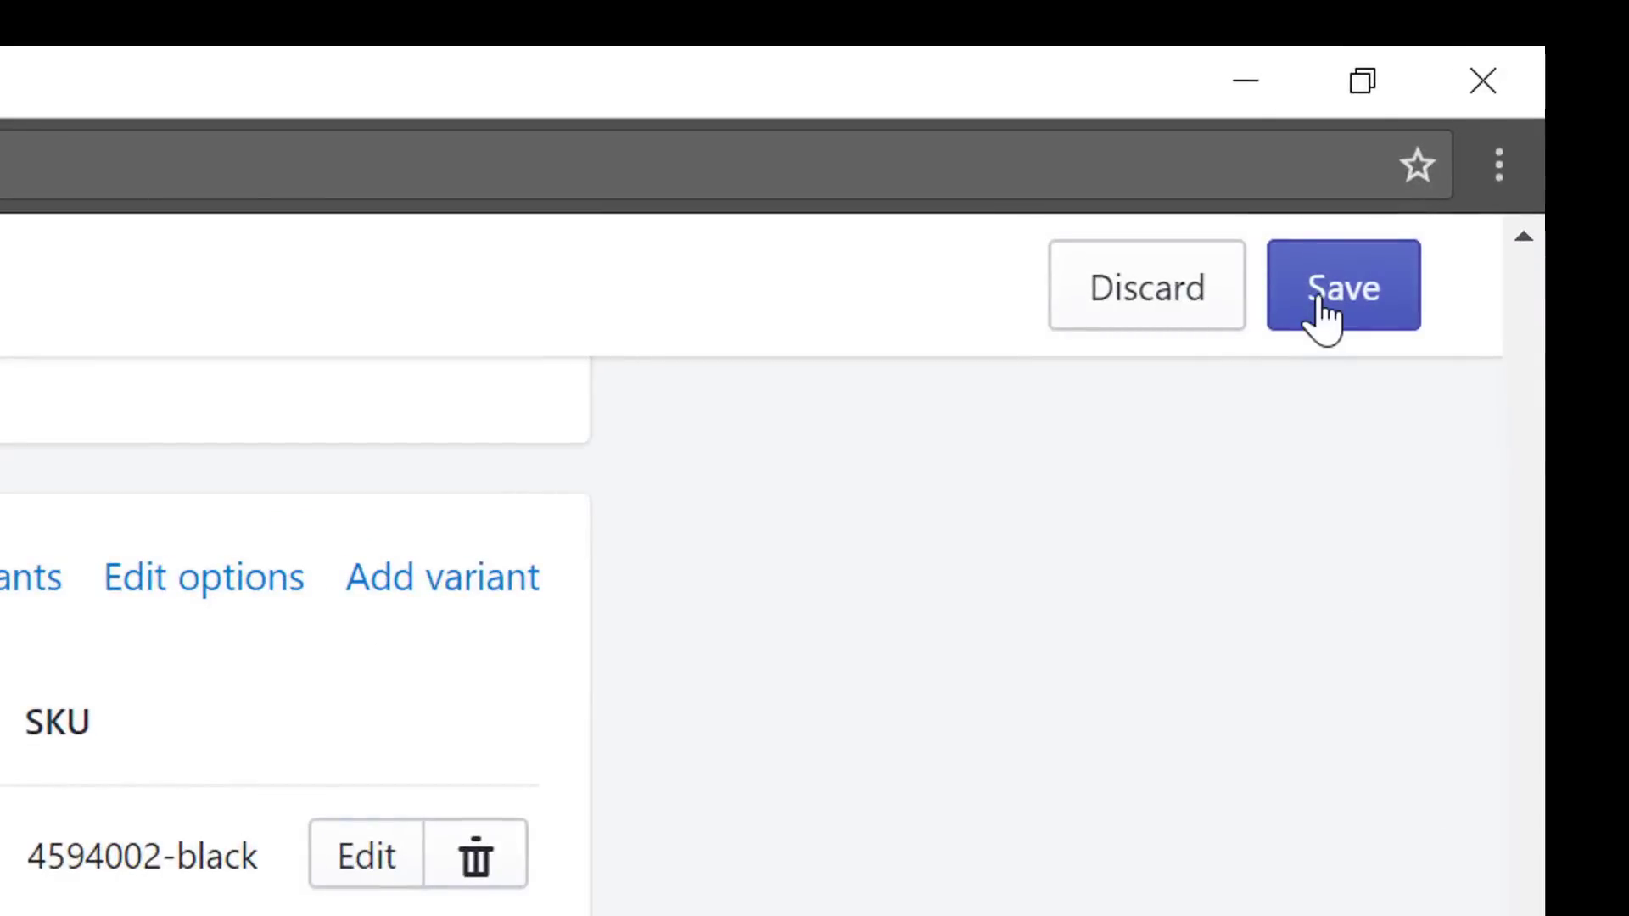
pyautogui.click(1321, 312)
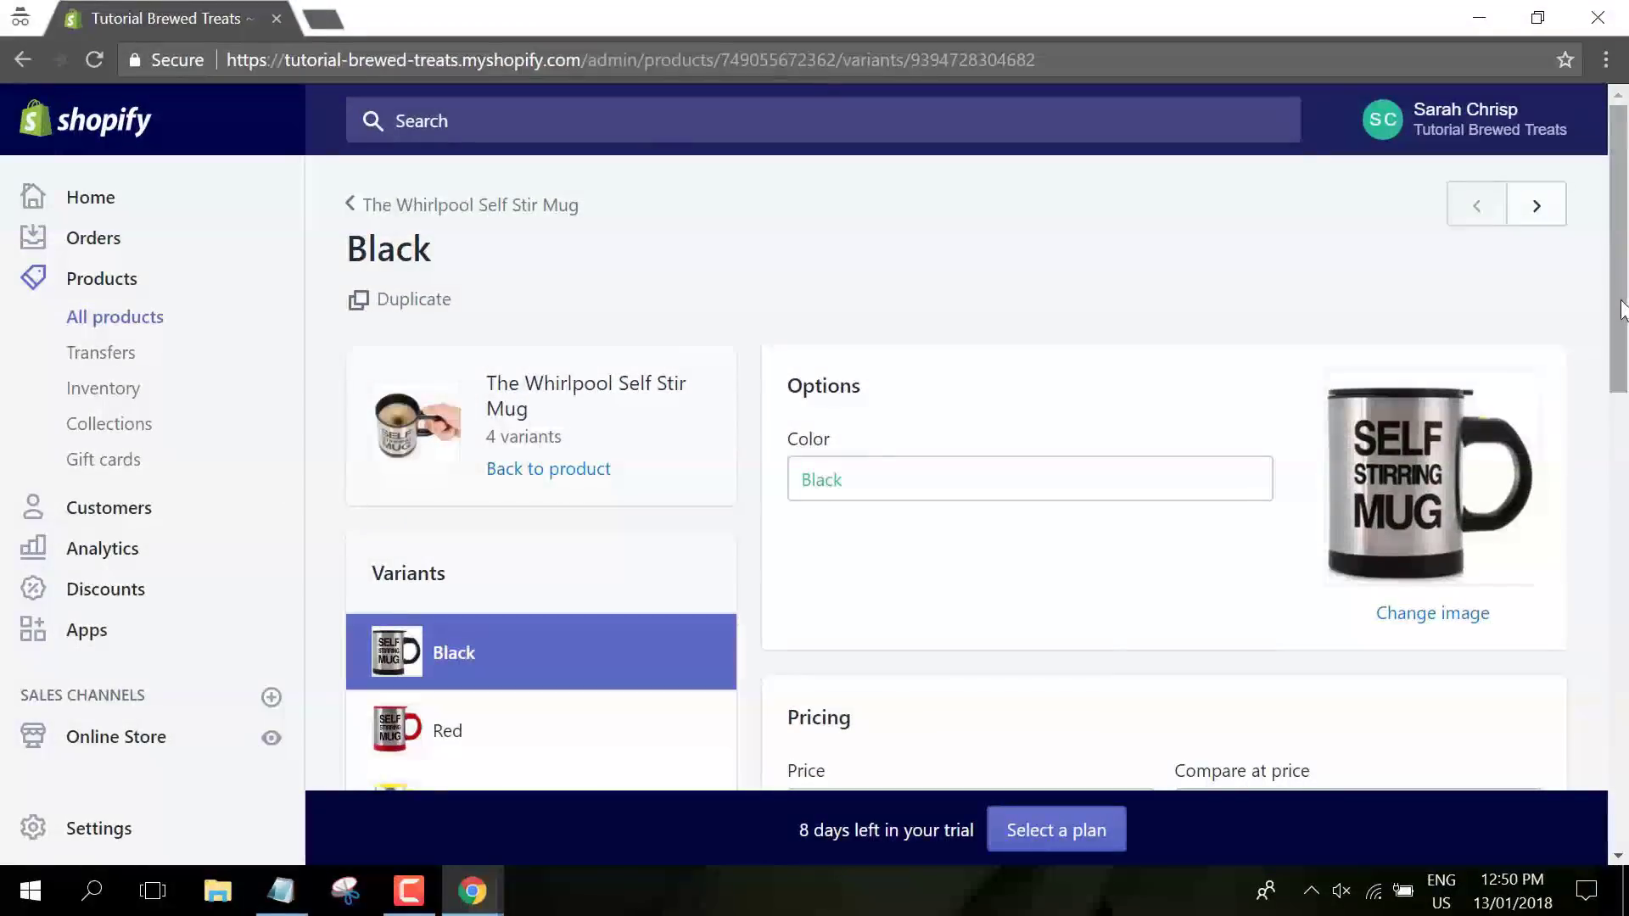
# - Set the Black variant's price and compare-at price to 19.99 and save
pyautogui.moveTo(1622, 310); pyautogui.dragTo(1624, 435)
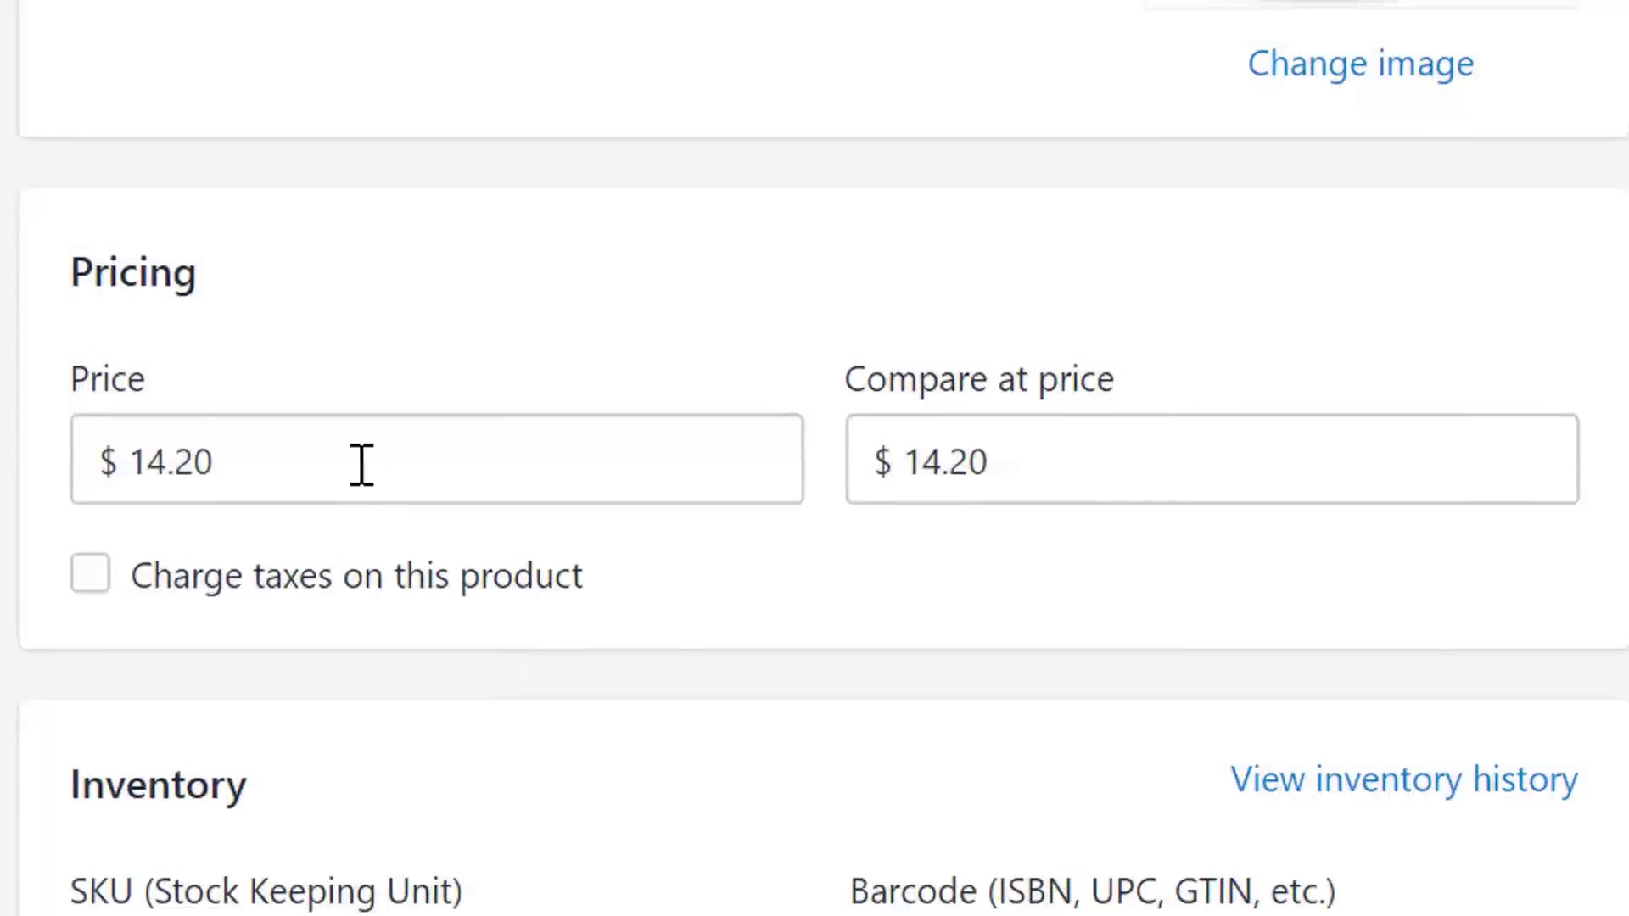
pyautogui.moveTo(932, 430); pyautogui.dragTo(786, 375)
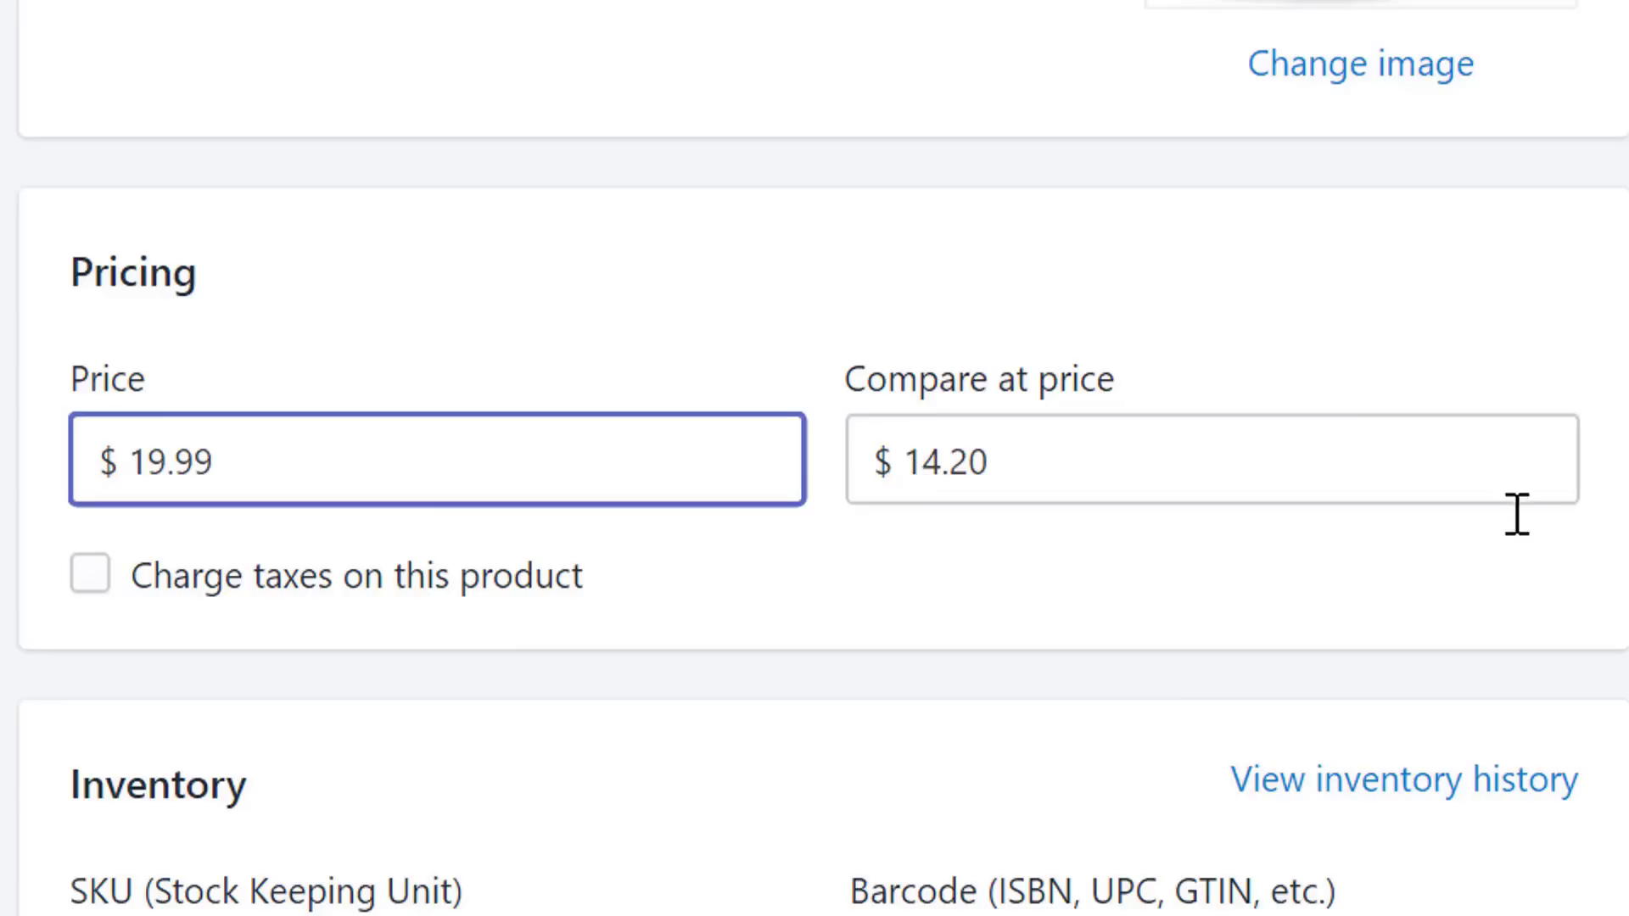
pyautogui.press('Tab')
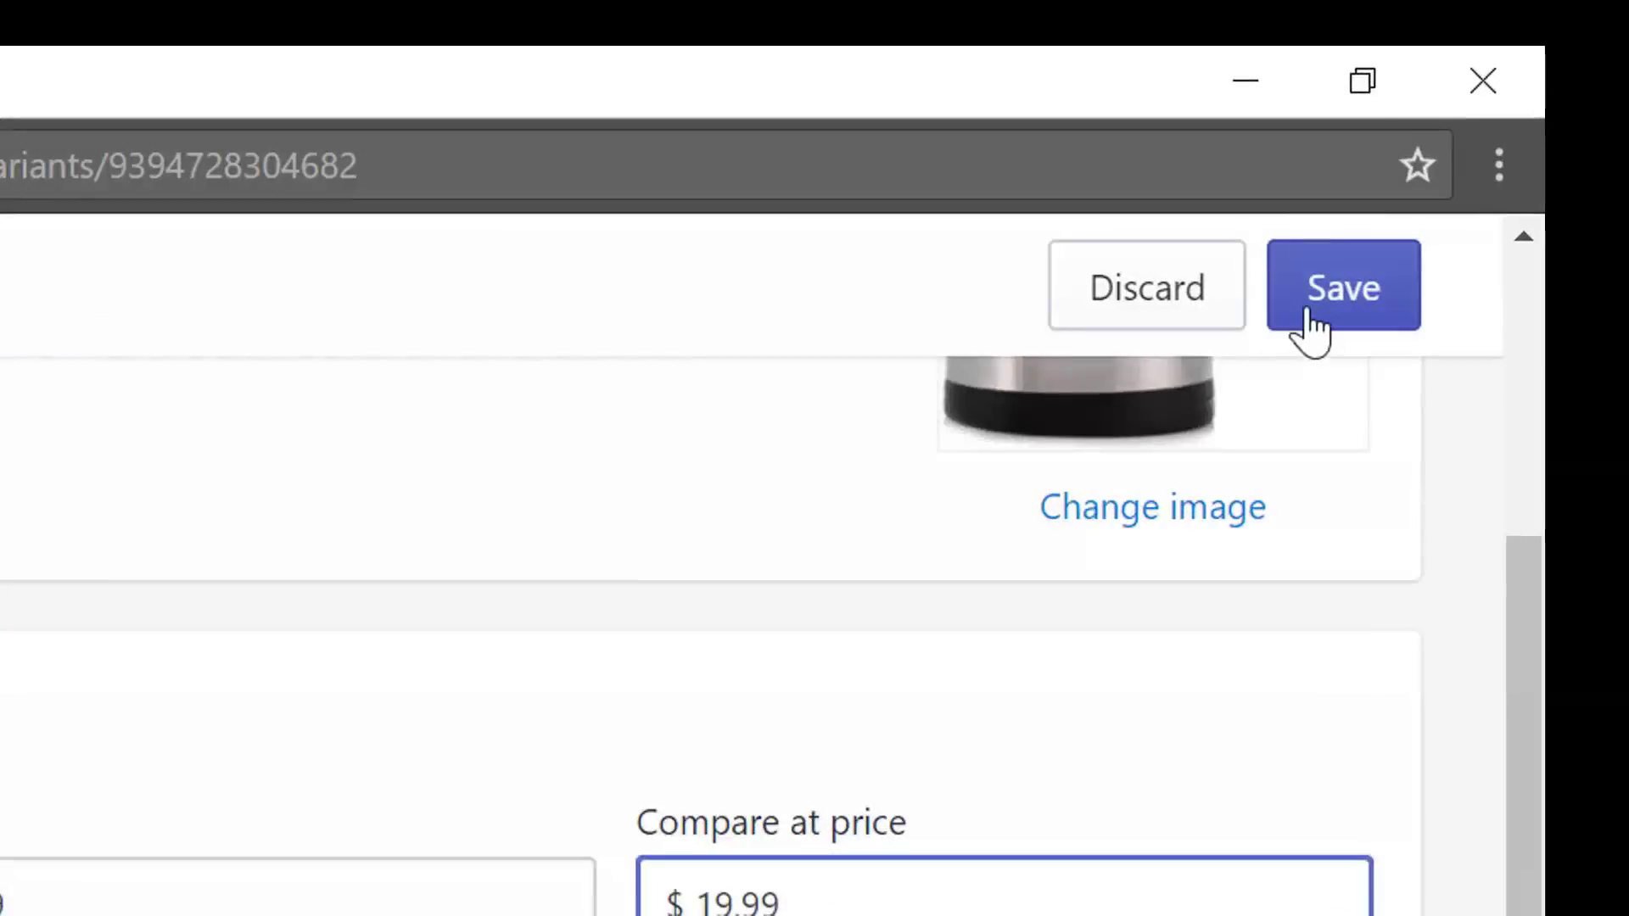
pyautogui.click(1313, 326)
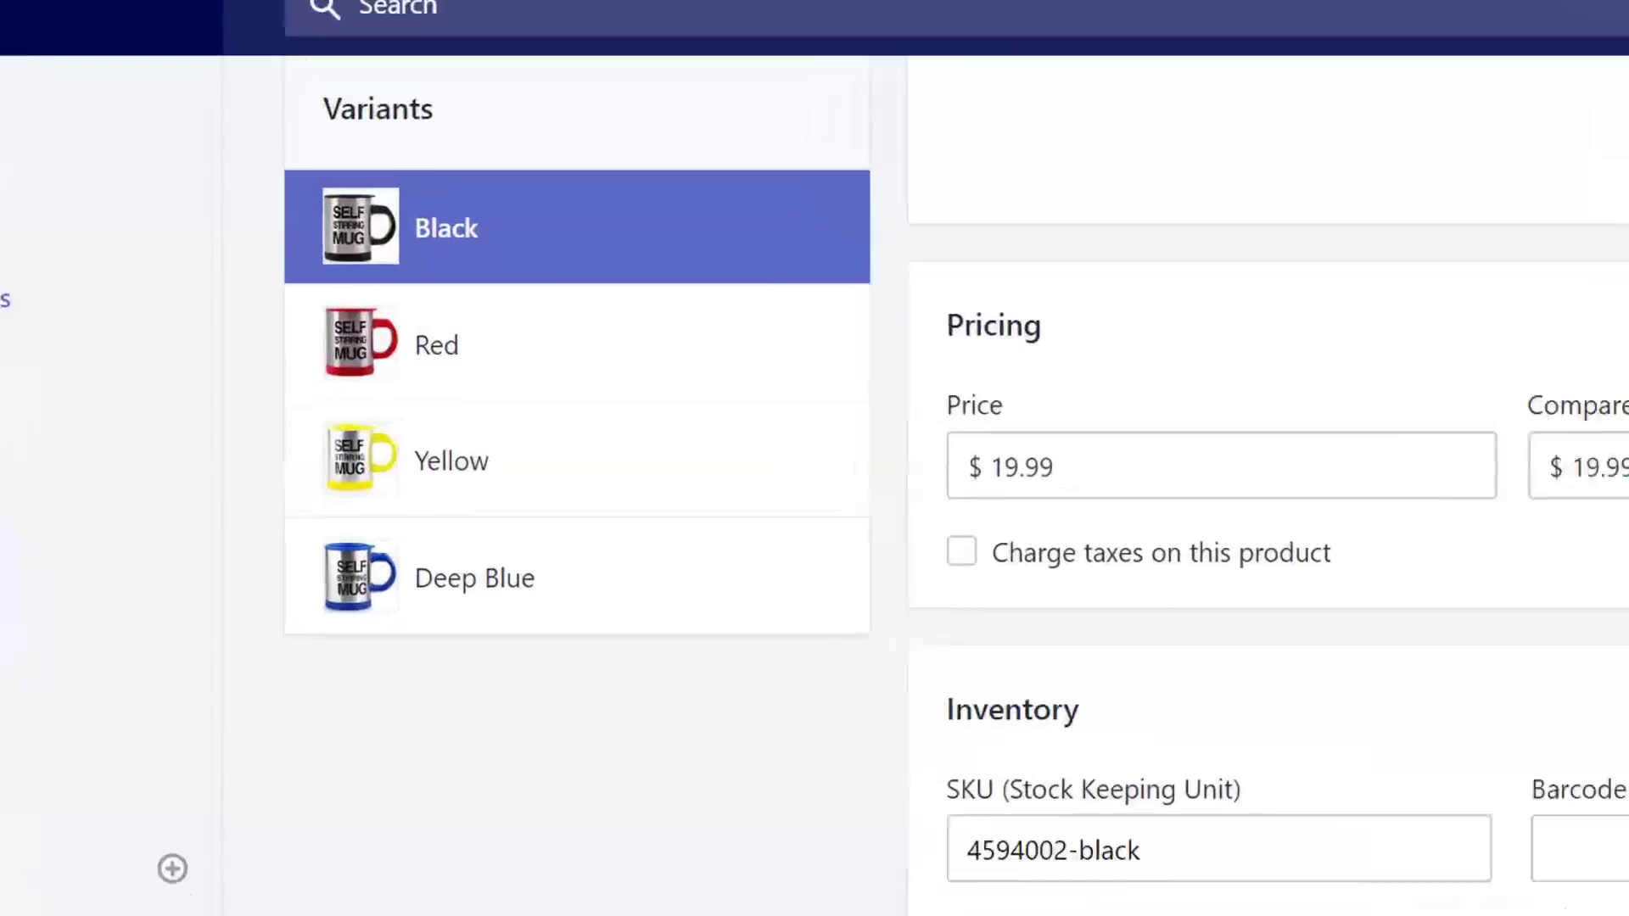
# - Price the Red variant at $19.99 with a $29.99 compare-at price and save
pyautogui.click(496, 372)
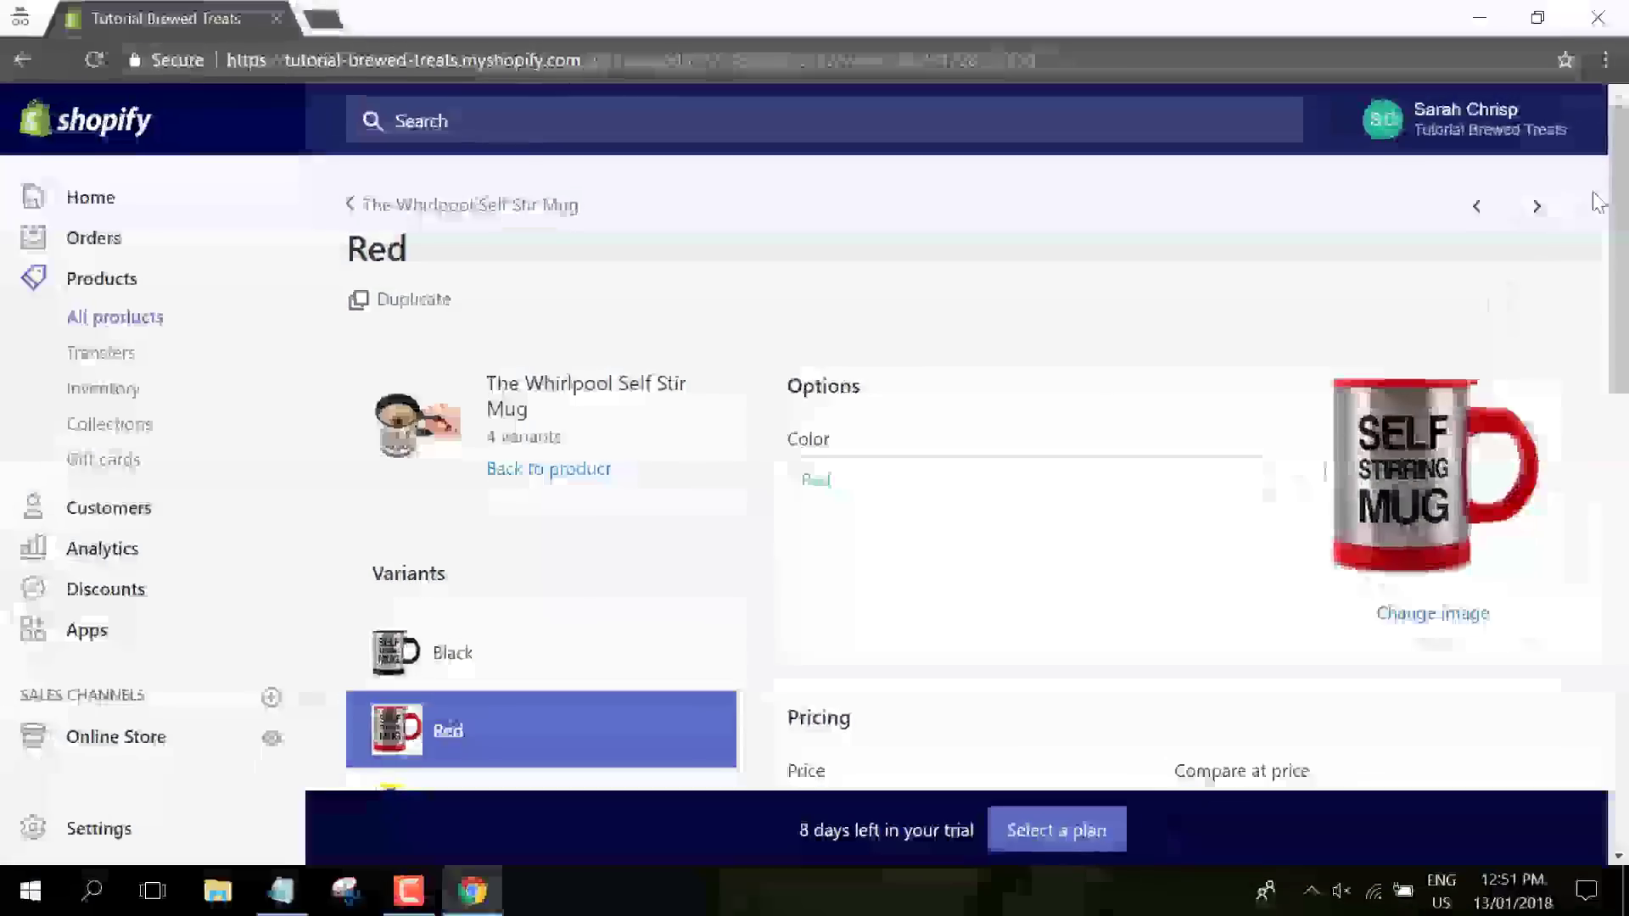
pyautogui.moveTo(1626, 161); pyautogui.dragTo(1626, 312)
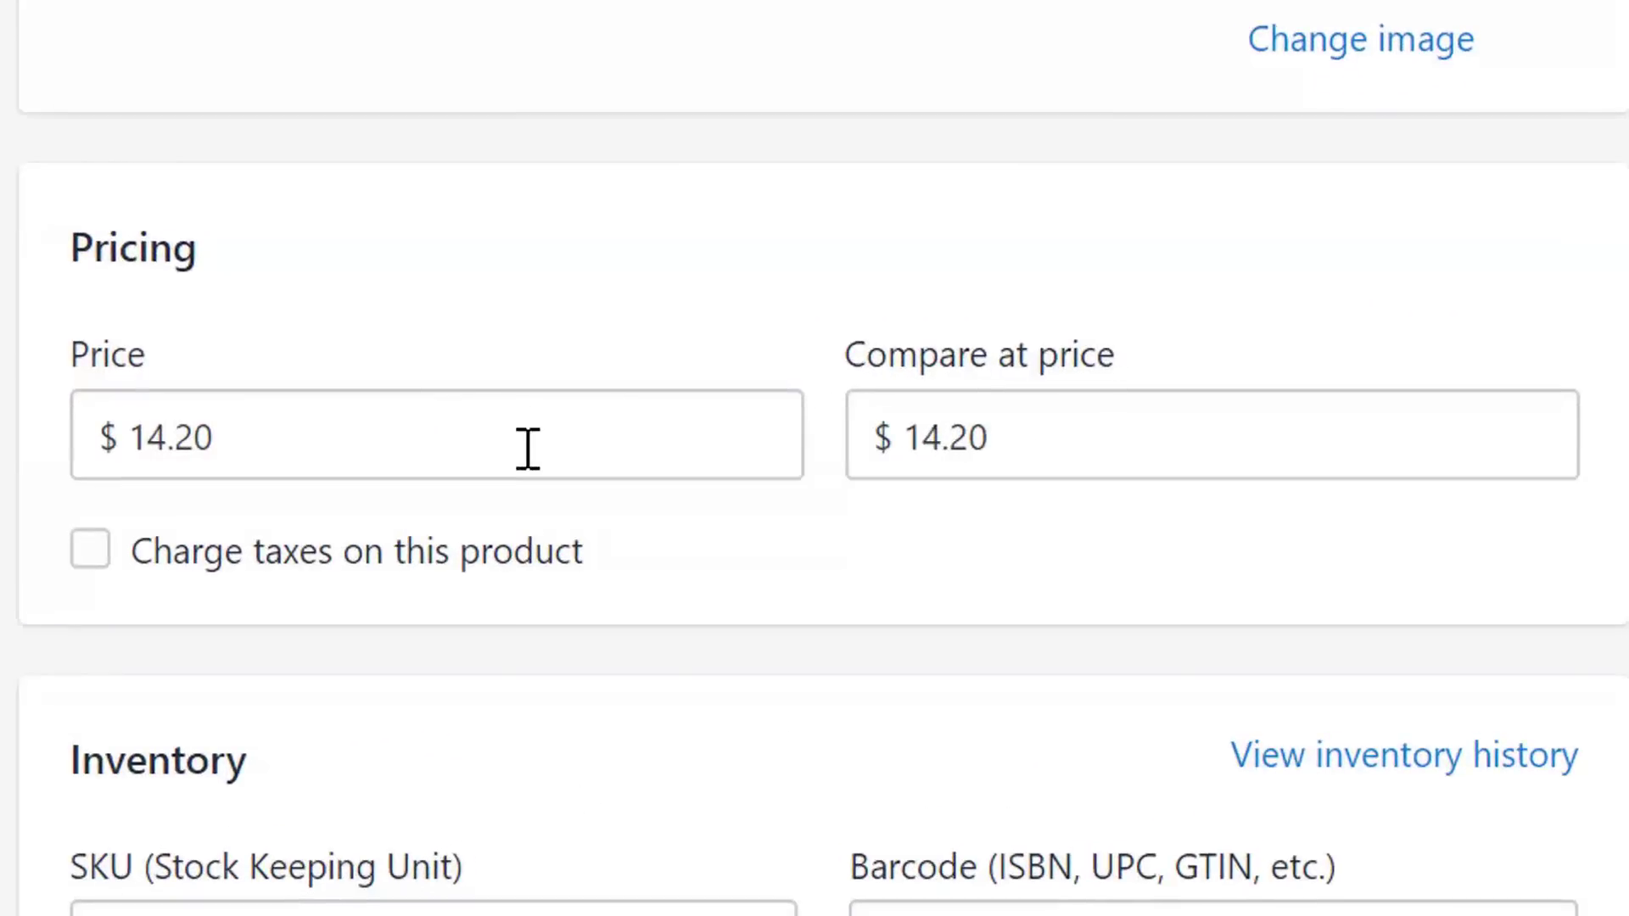
pyautogui.moveTo(1016, 440); pyautogui.dragTo(760, 438)
pyautogui.press('Tab')
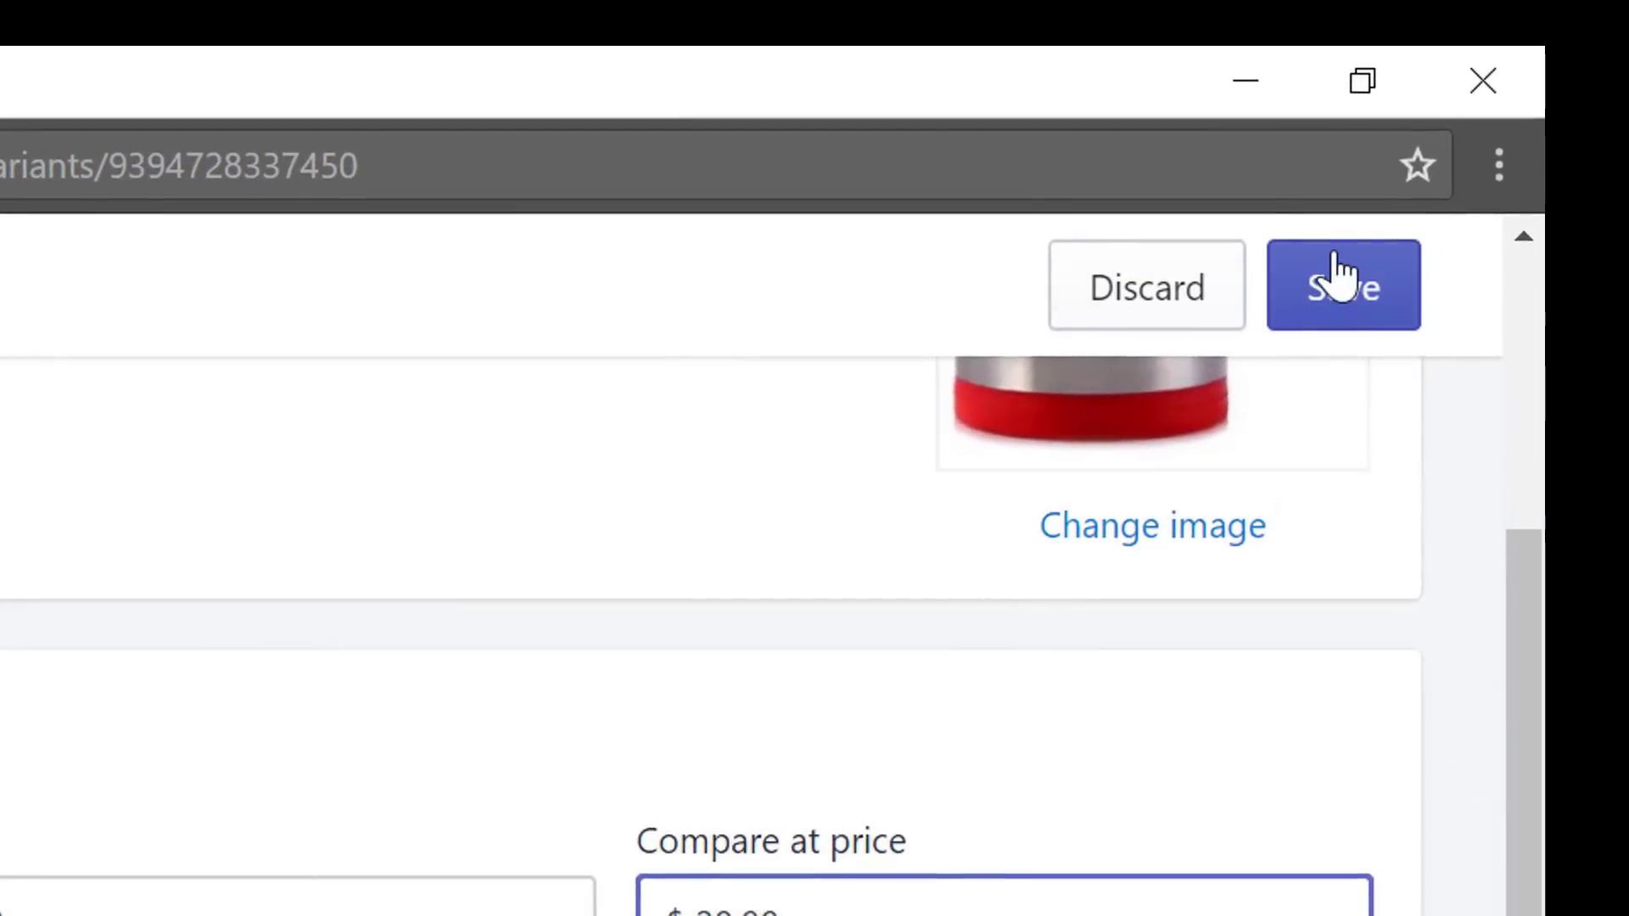
pyautogui.click(1338, 277)
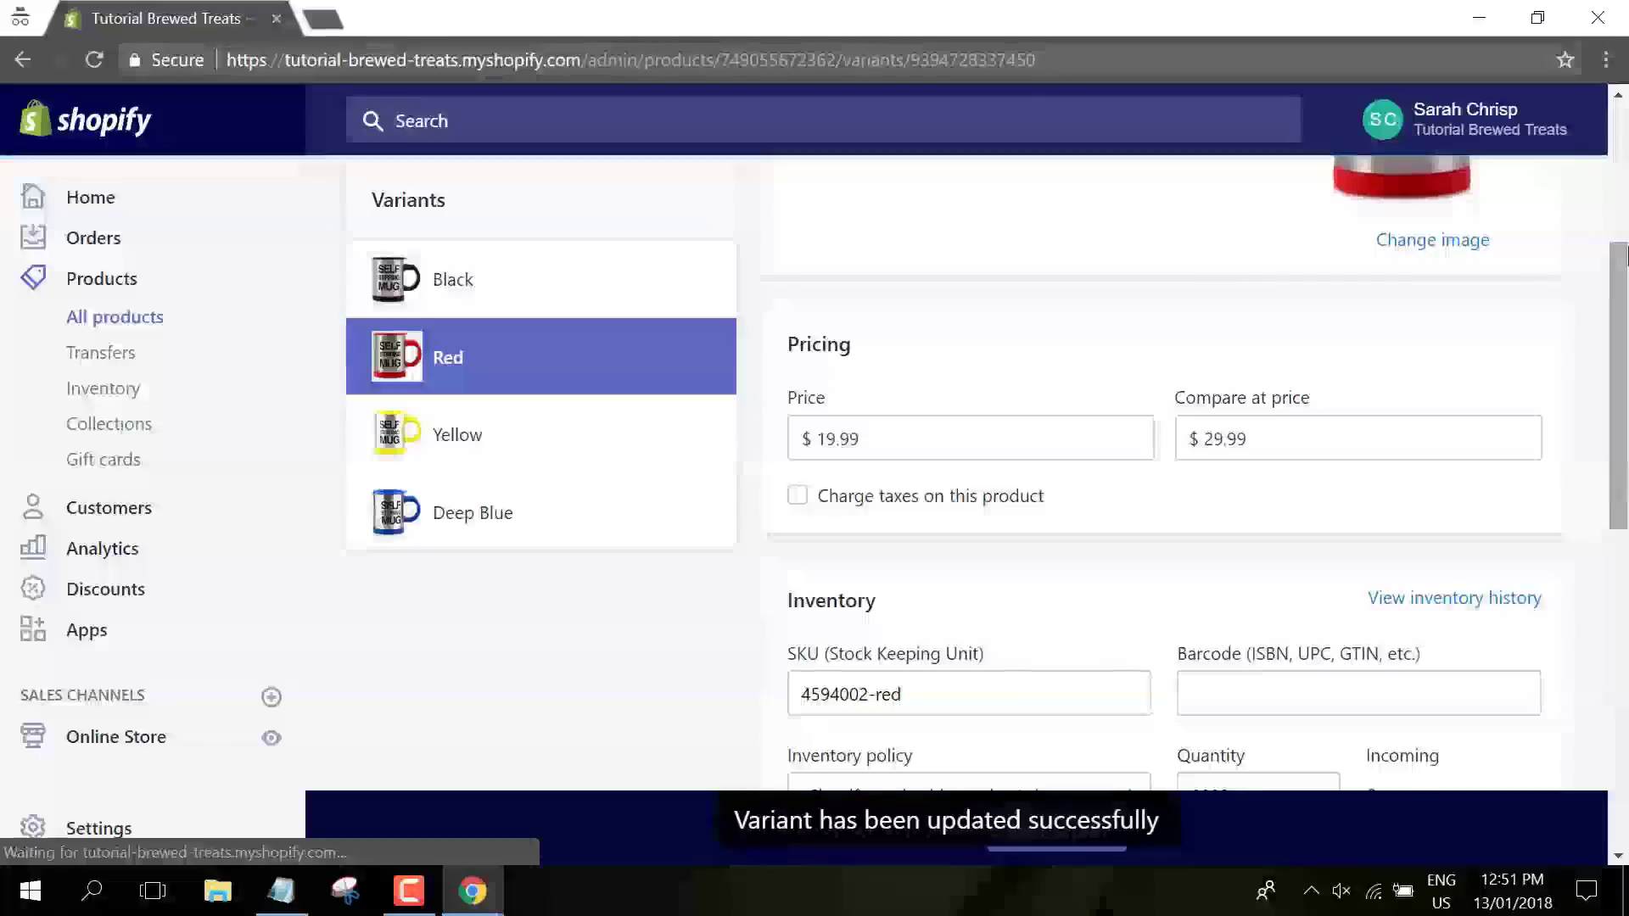
pyautogui.click(731, 600)
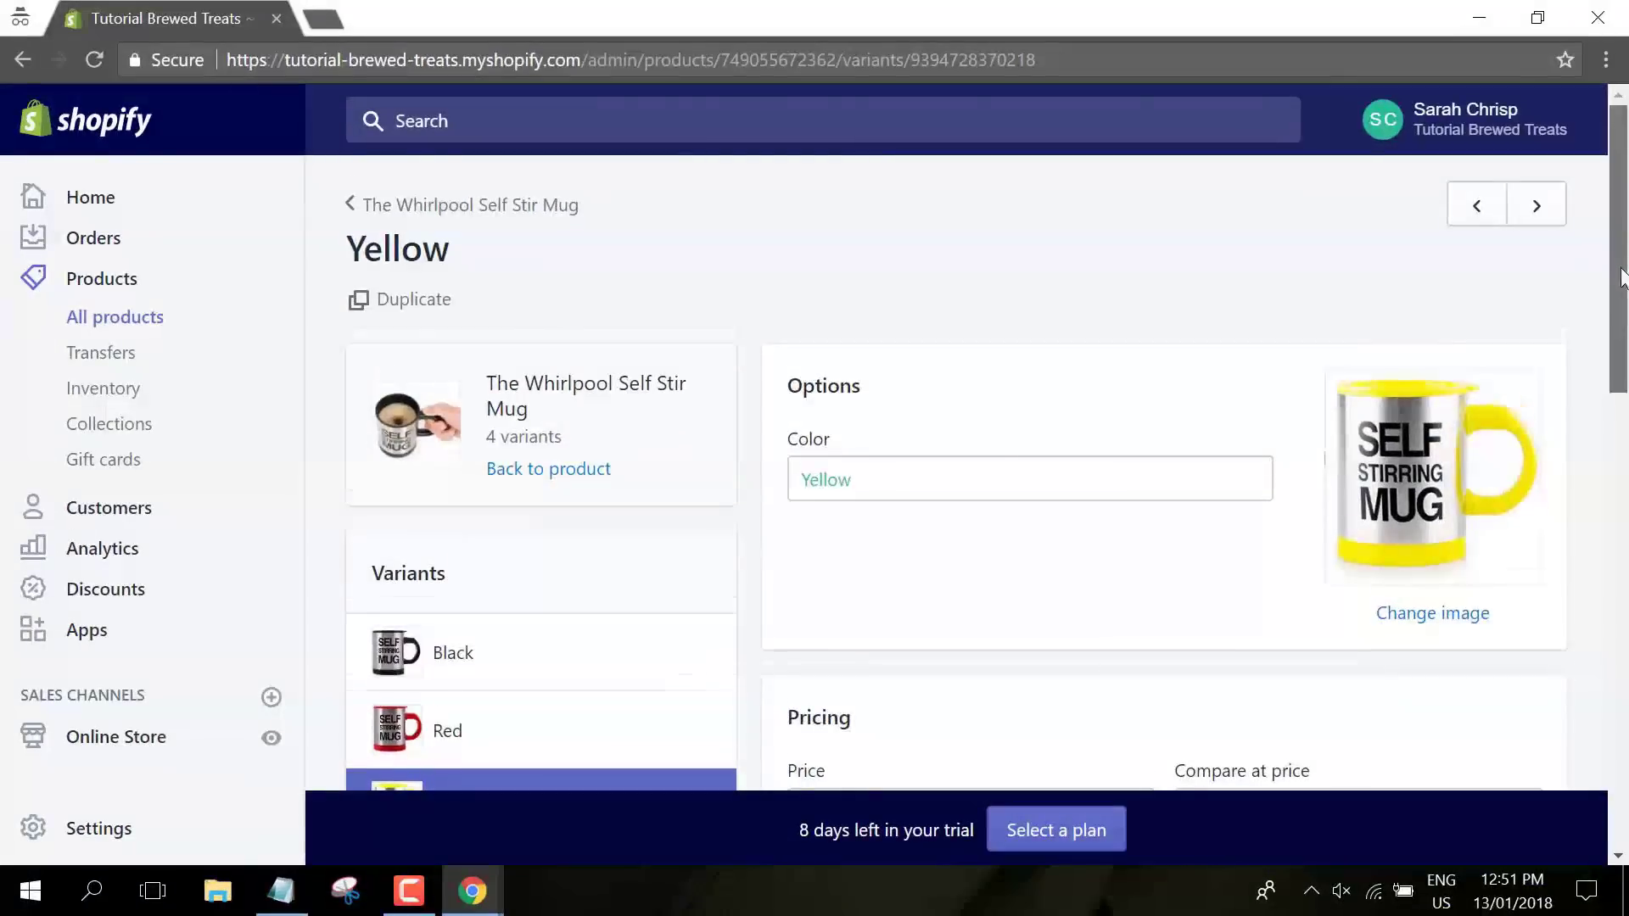
# - Price the Yellow variant at $29.99, clear its compare-at price, and save
pyautogui.scroll(-3, 1621, 382)
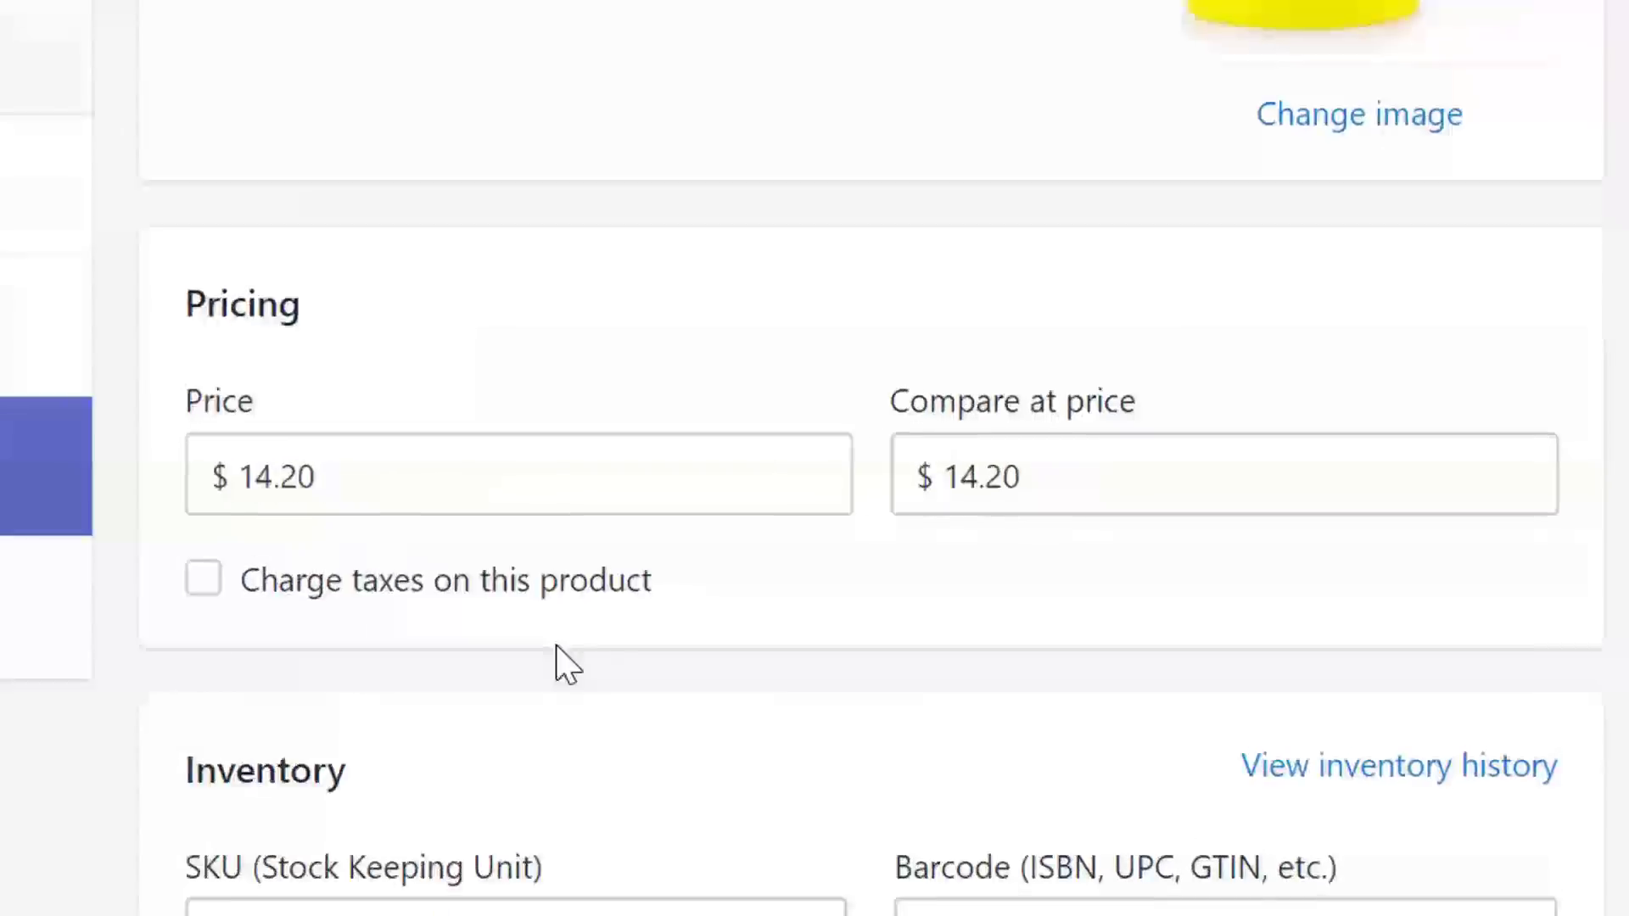
pyautogui.doubleClick(925, 520)
pyautogui.write('29.9')
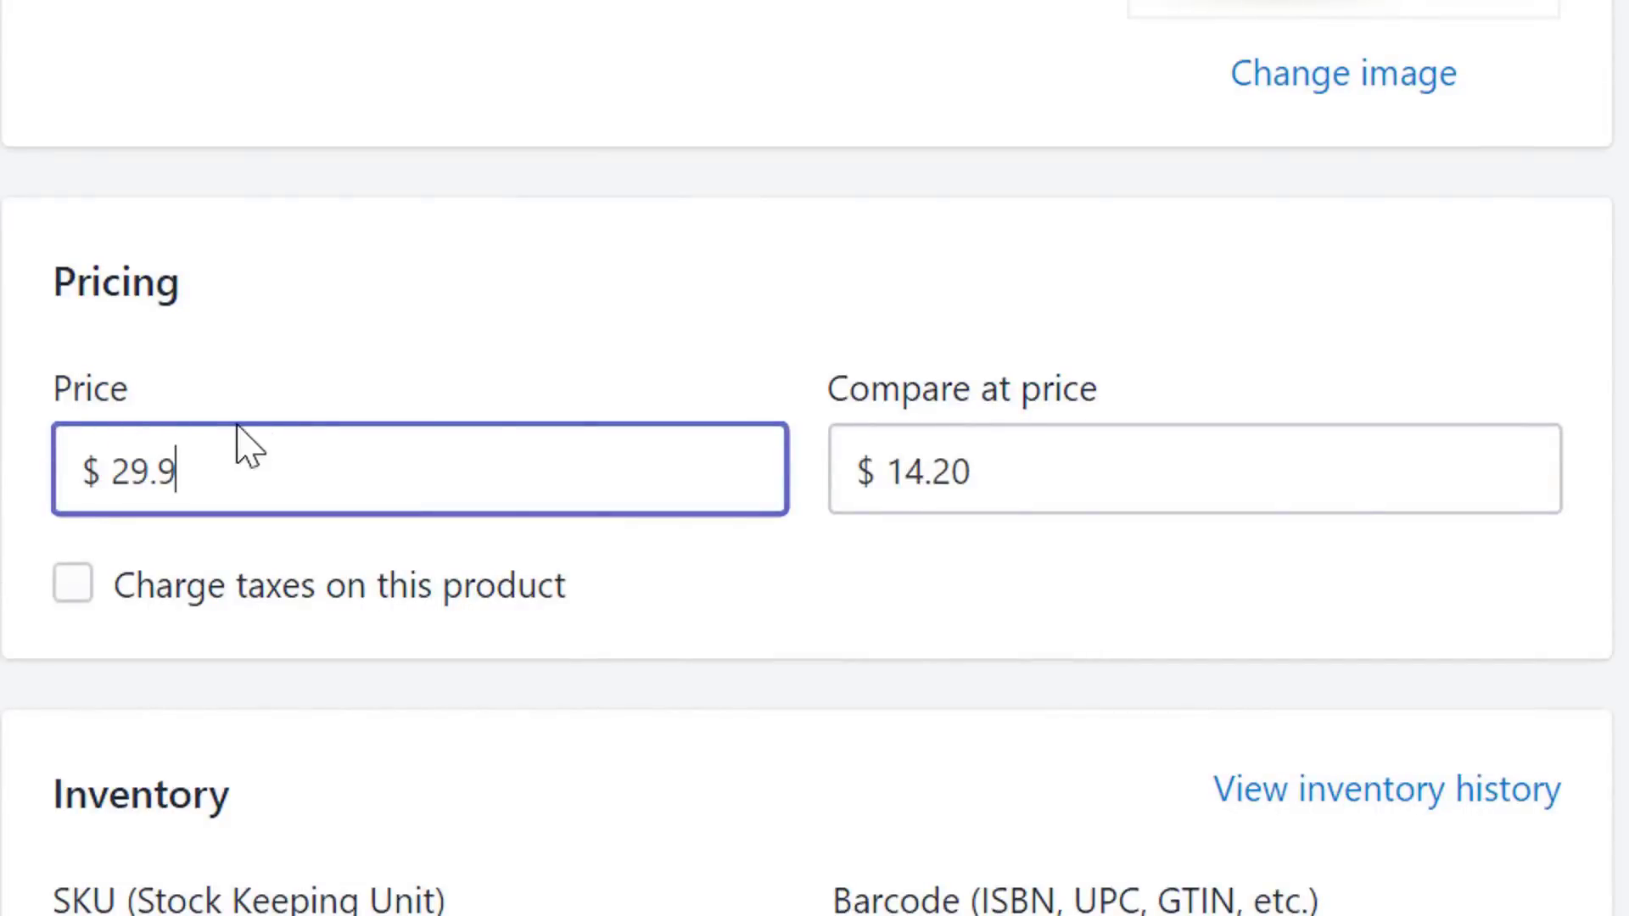
pyautogui.write('9')
pyautogui.press('Tab')
pyautogui.press('BackSpace')
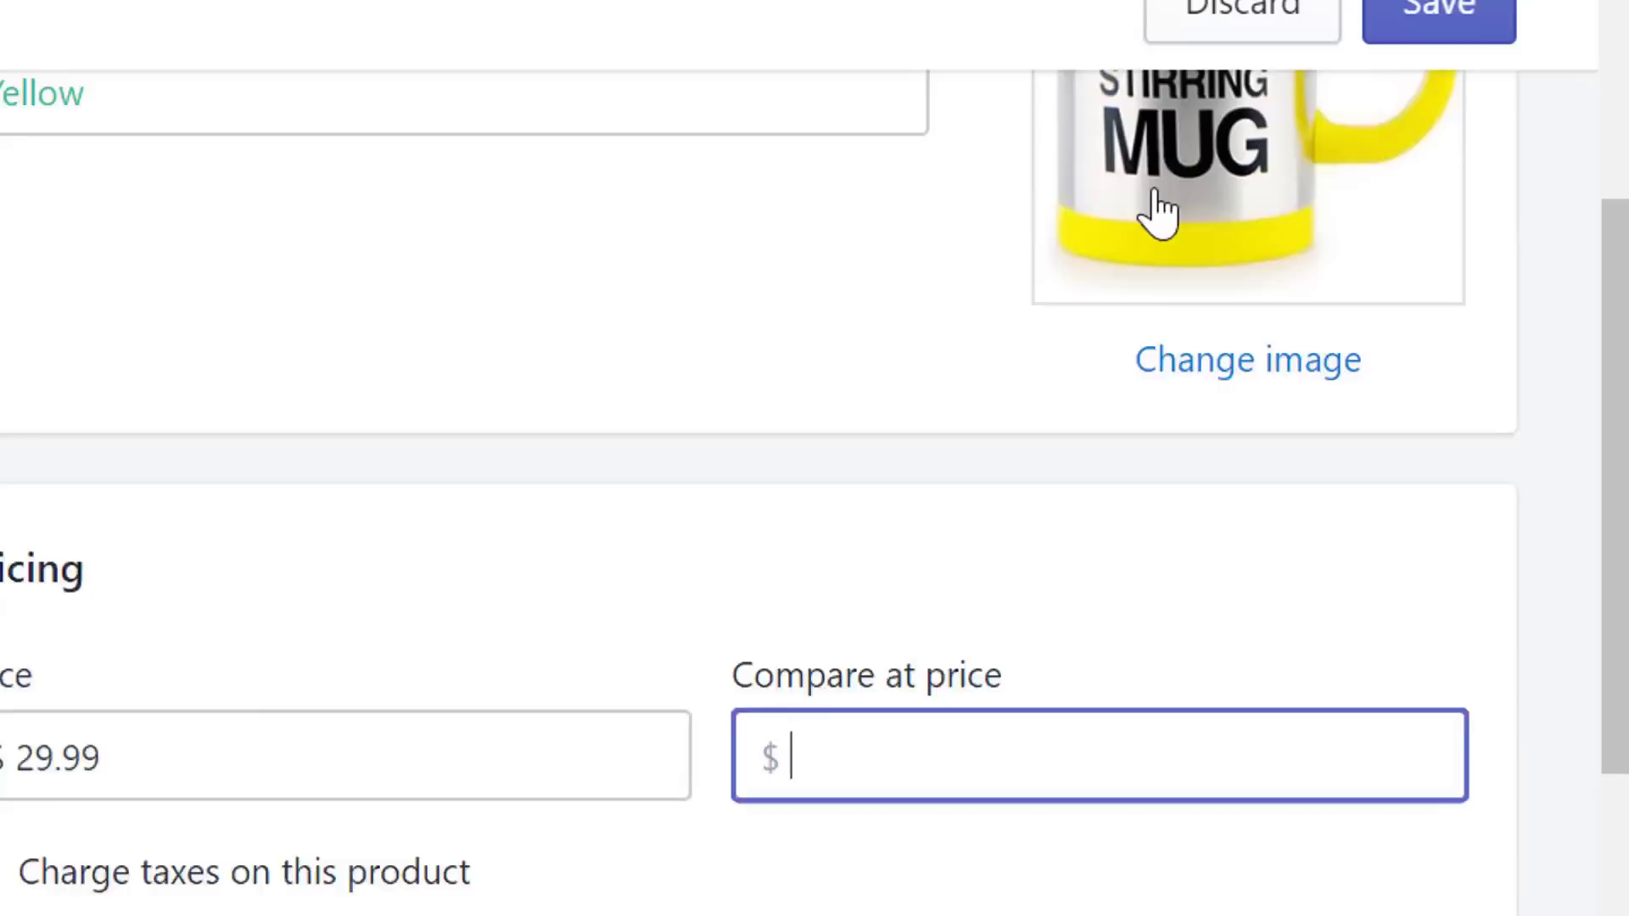
pyautogui.click(1374, 299)
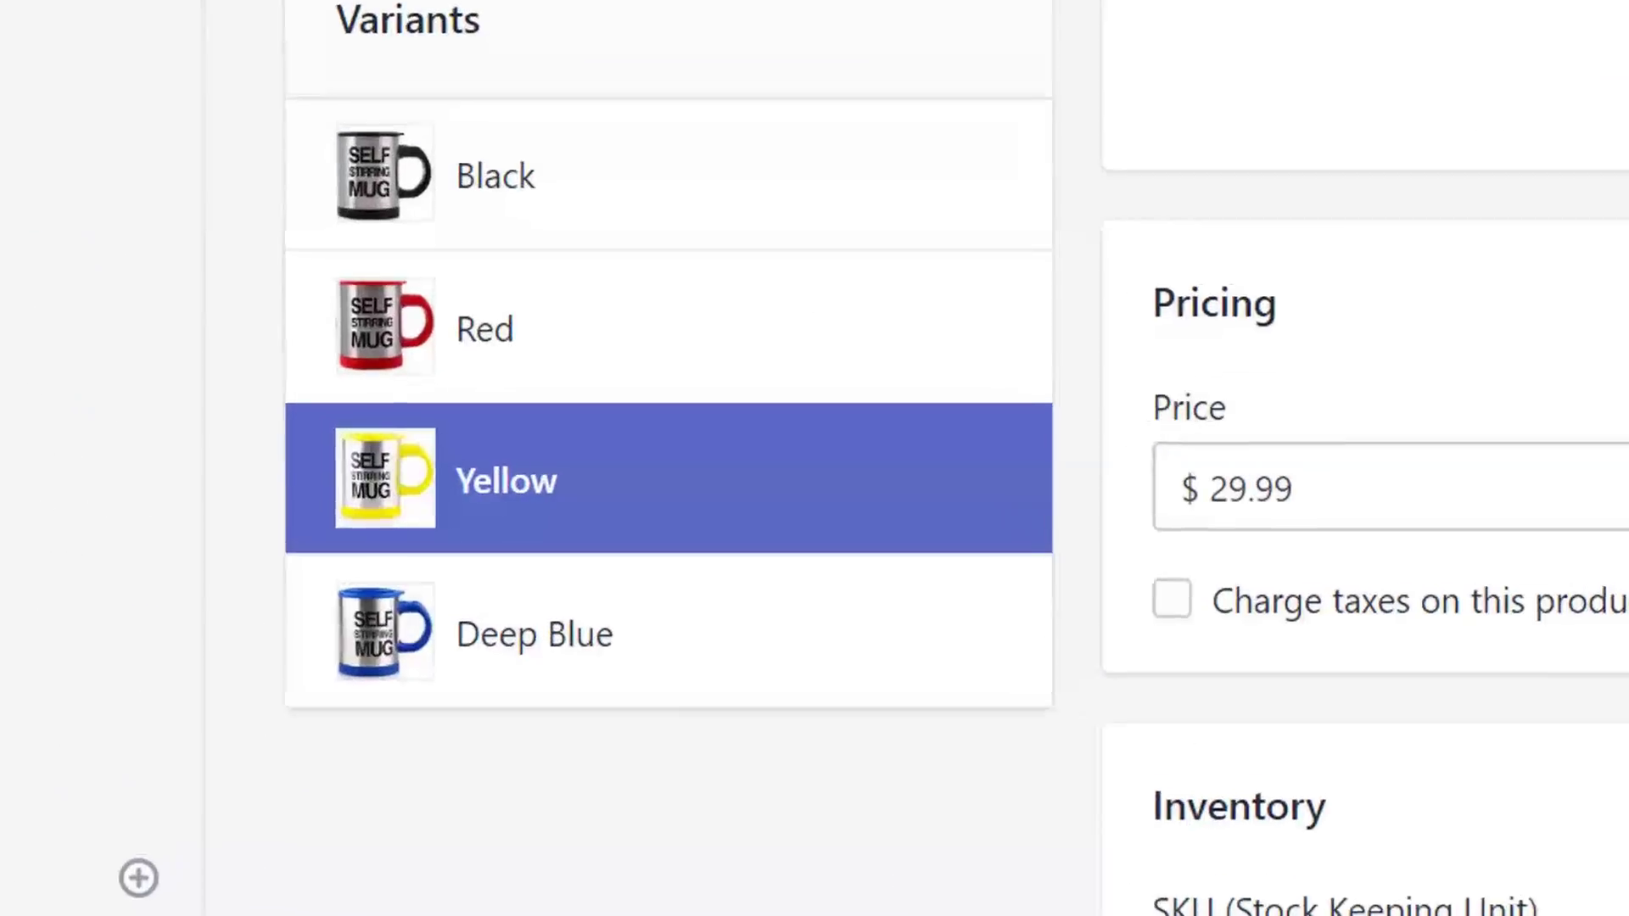
# - Rename Deep Blue to Blue, price it at $19.99 with a $29.99 compare-at, and save
pyautogui.click(442, 666)
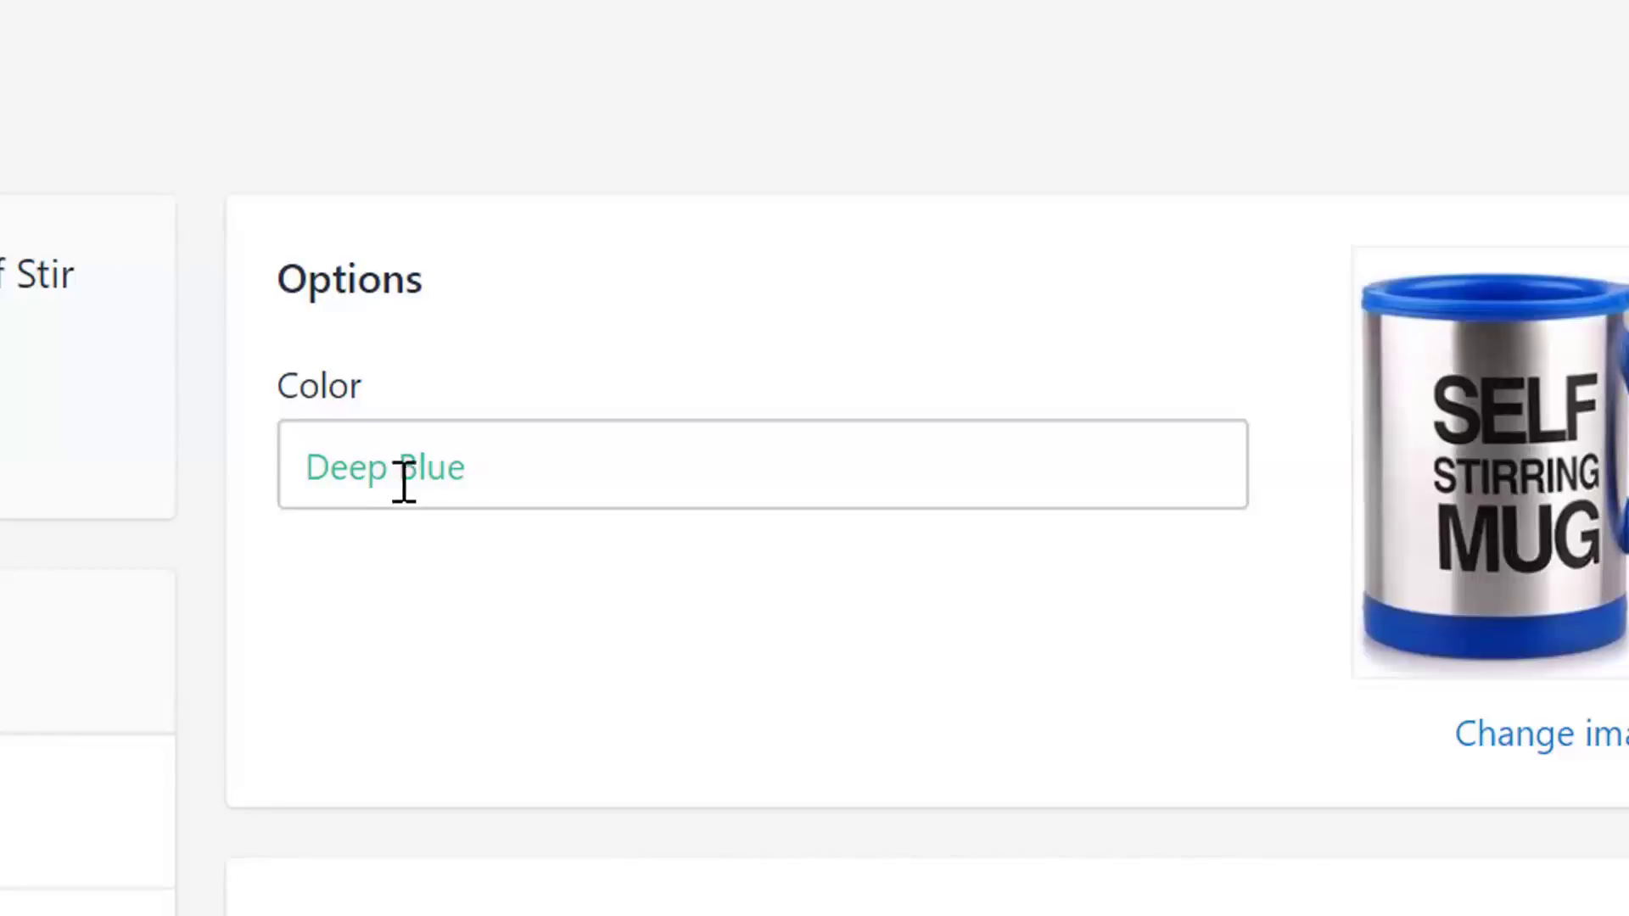
pyautogui.doubleClick(373, 467)
pyautogui.press('BackSpace')
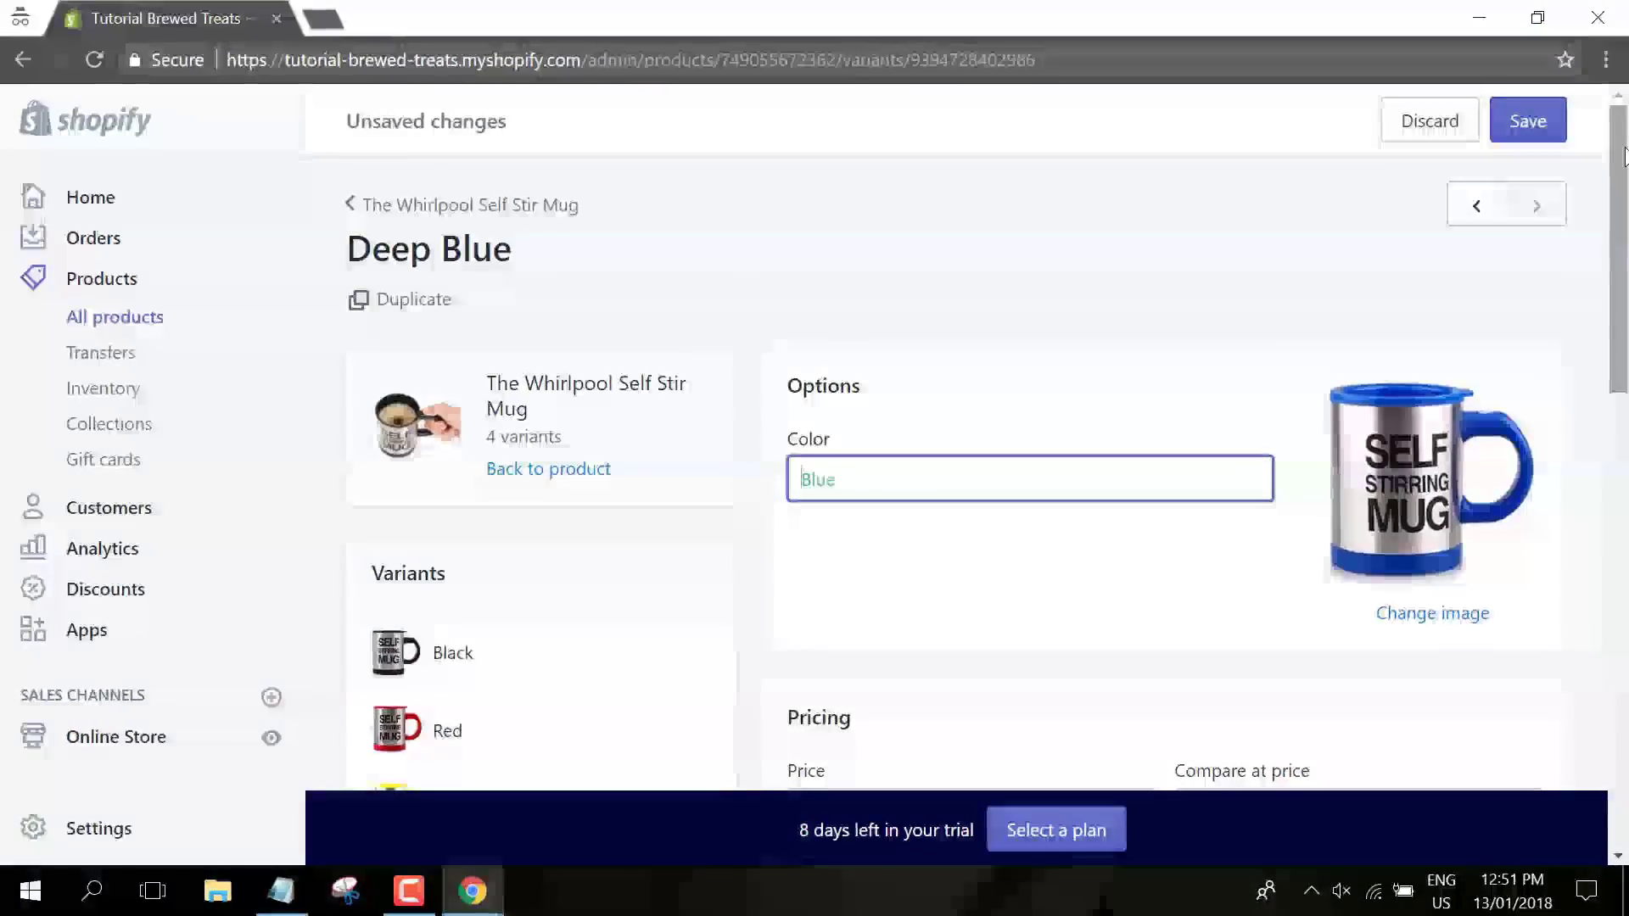
pyautogui.scroll(-2, 1624, 233)
pyautogui.scroll(-3, 1625, 233)
pyautogui.doubleClick(915, 411)
pyautogui.write('1')
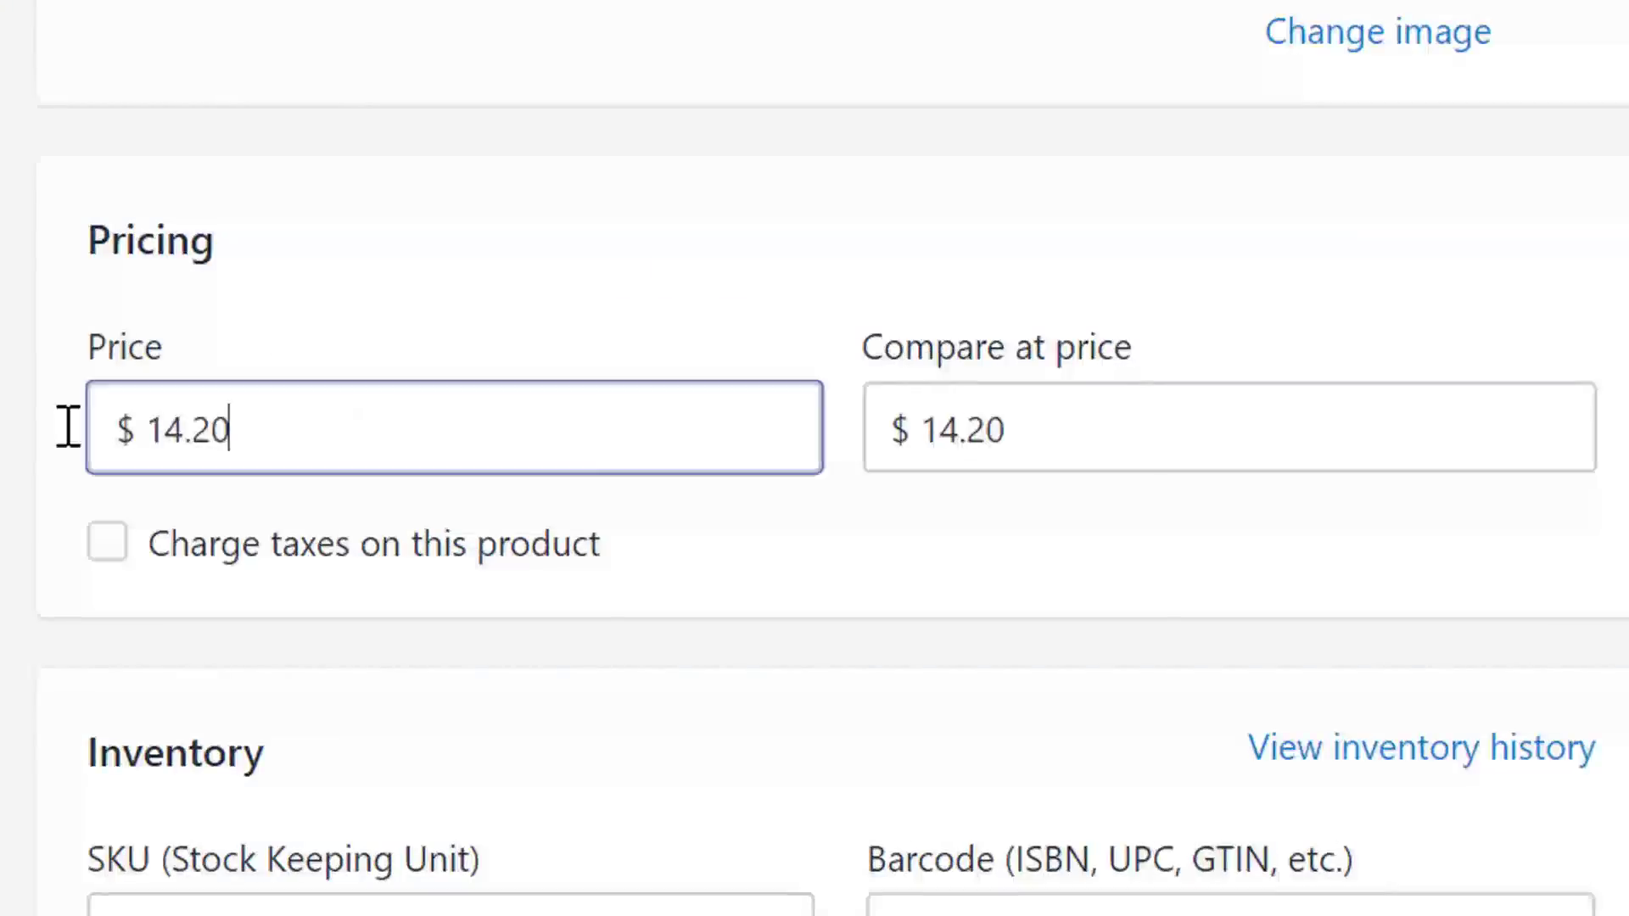
pyautogui.doubleClick(938, 436)
pyautogui.write('29.99')
pyautogui.click(1367, 240)
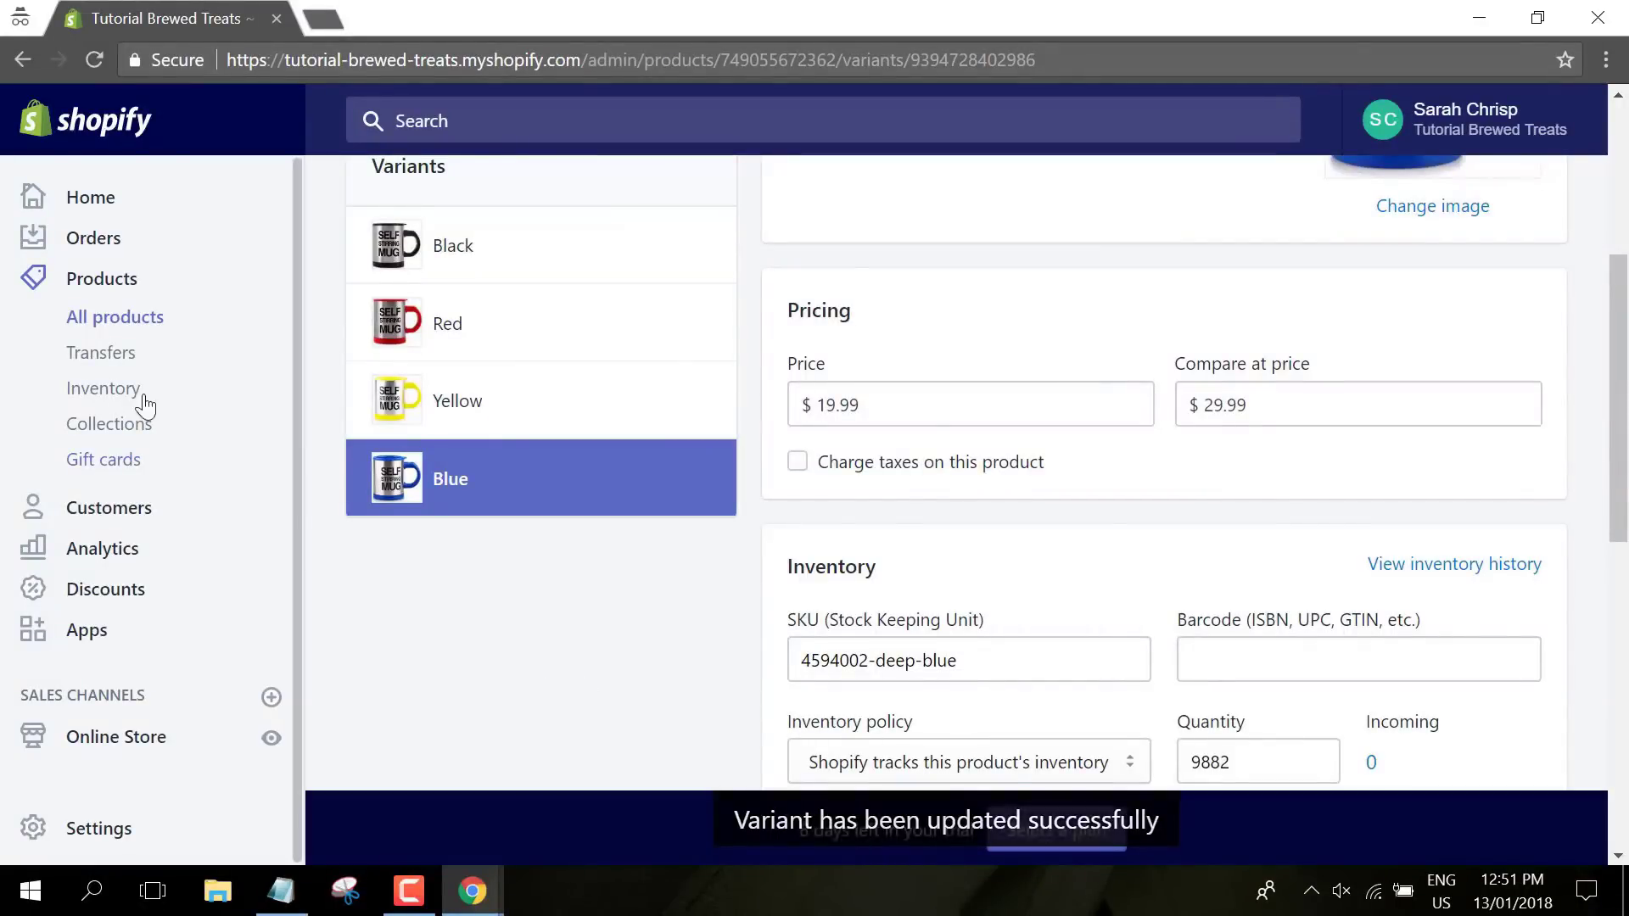
# - View the Travel Camera Lens Coffee Mug storefront page and enlarge its open mug and lid photo
pyautogui.click(128, 326)
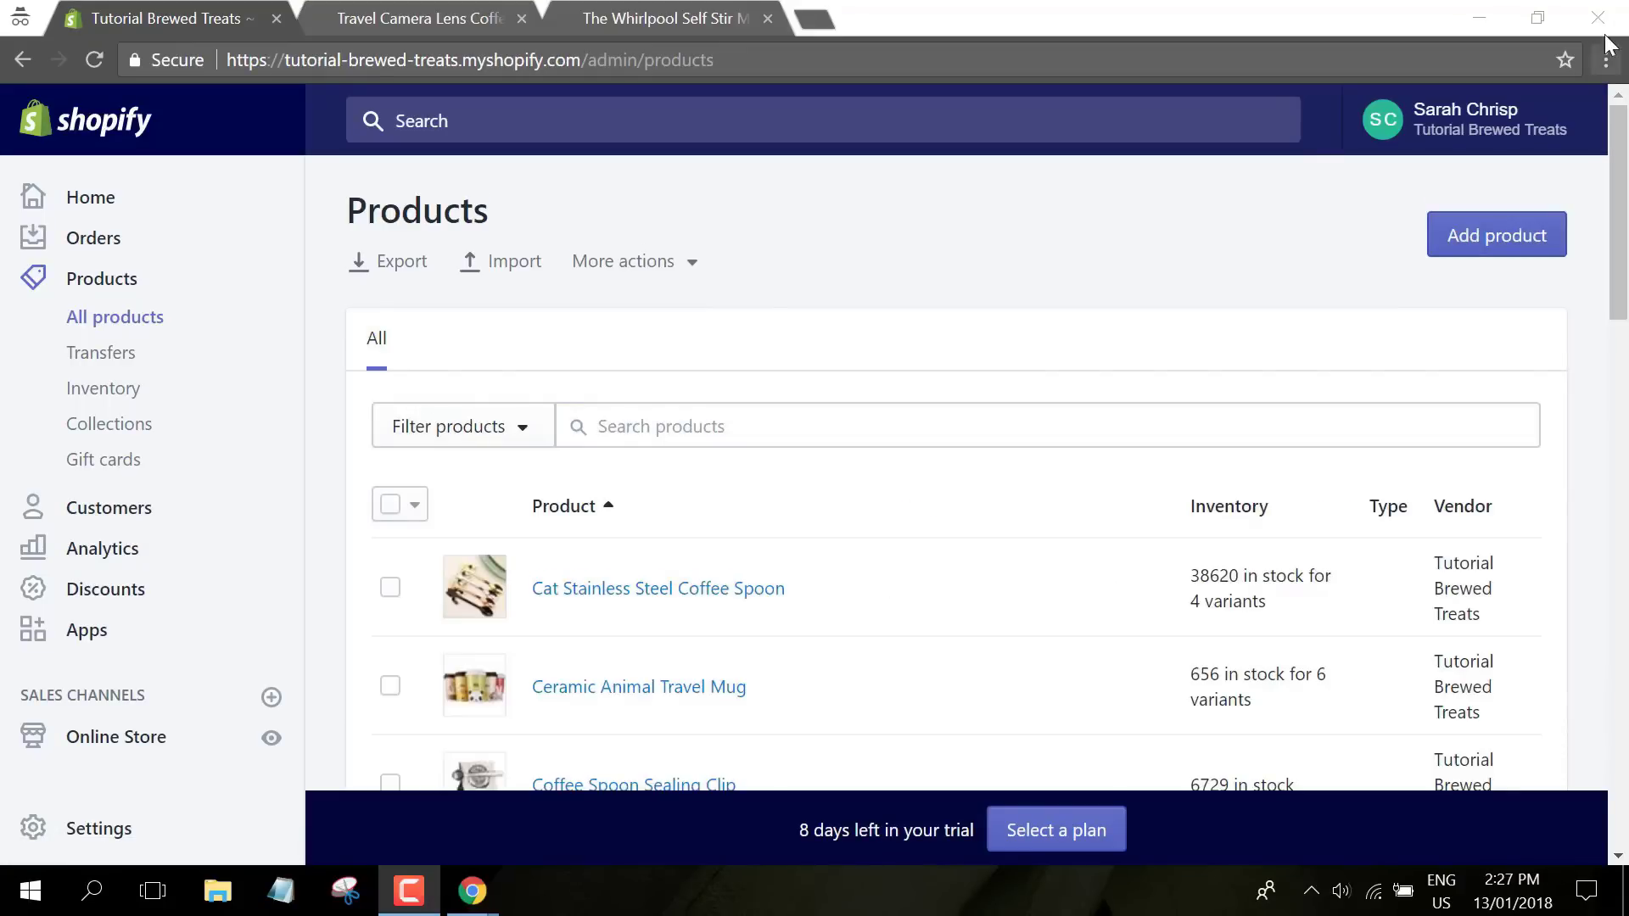
pyautogui.scroll(-20, 1598, 244)
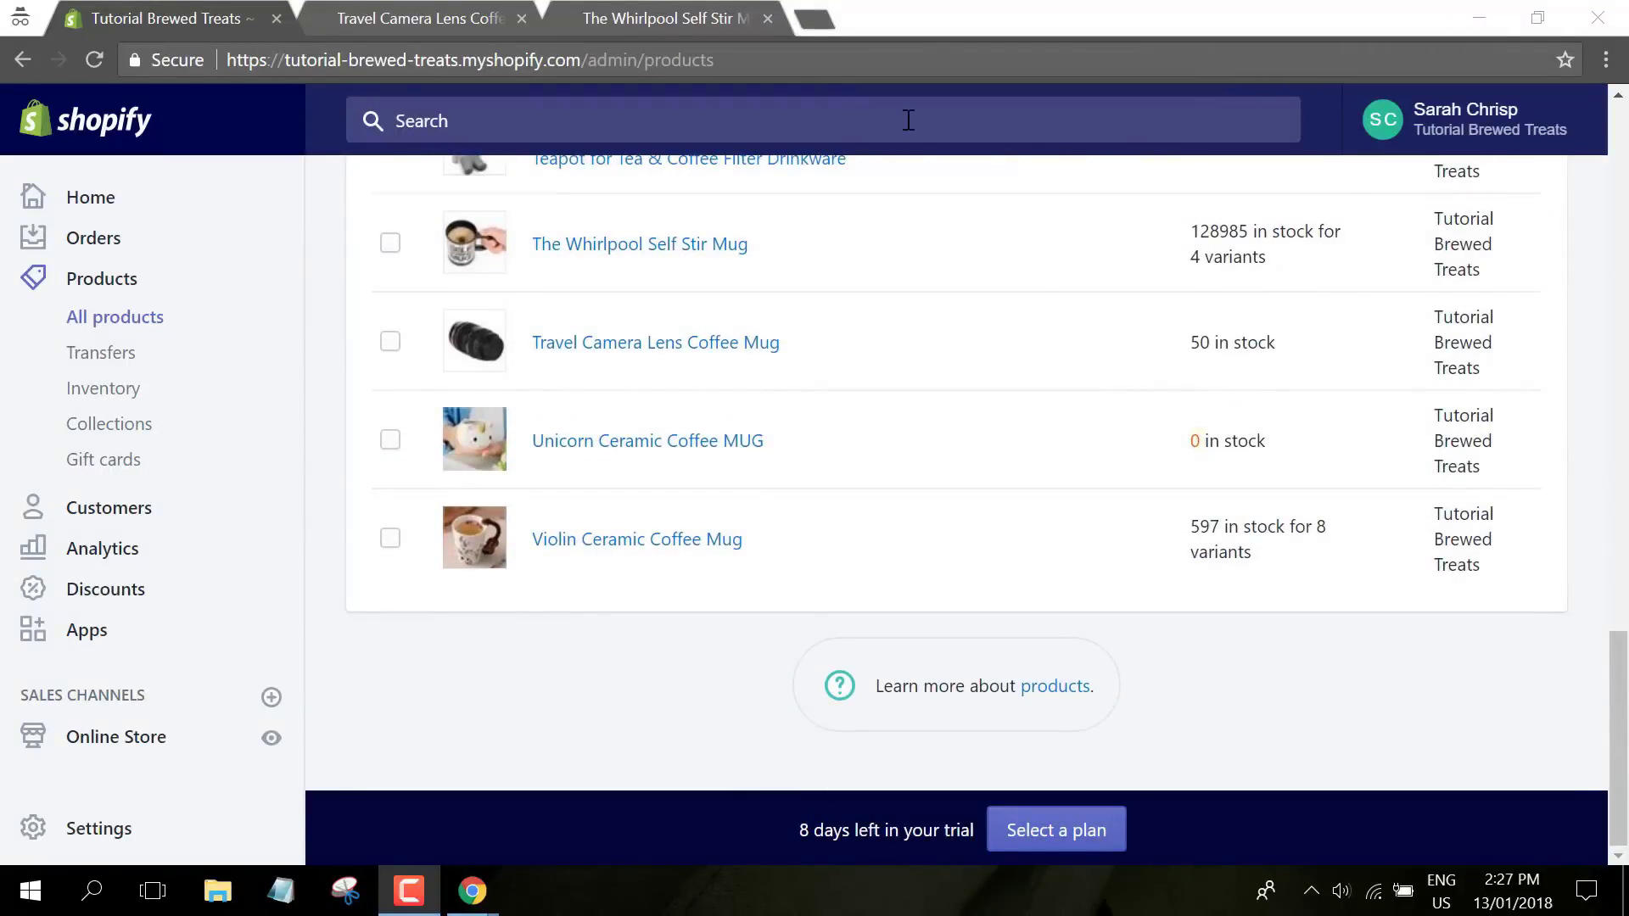
pyautogui.click(451, 20)
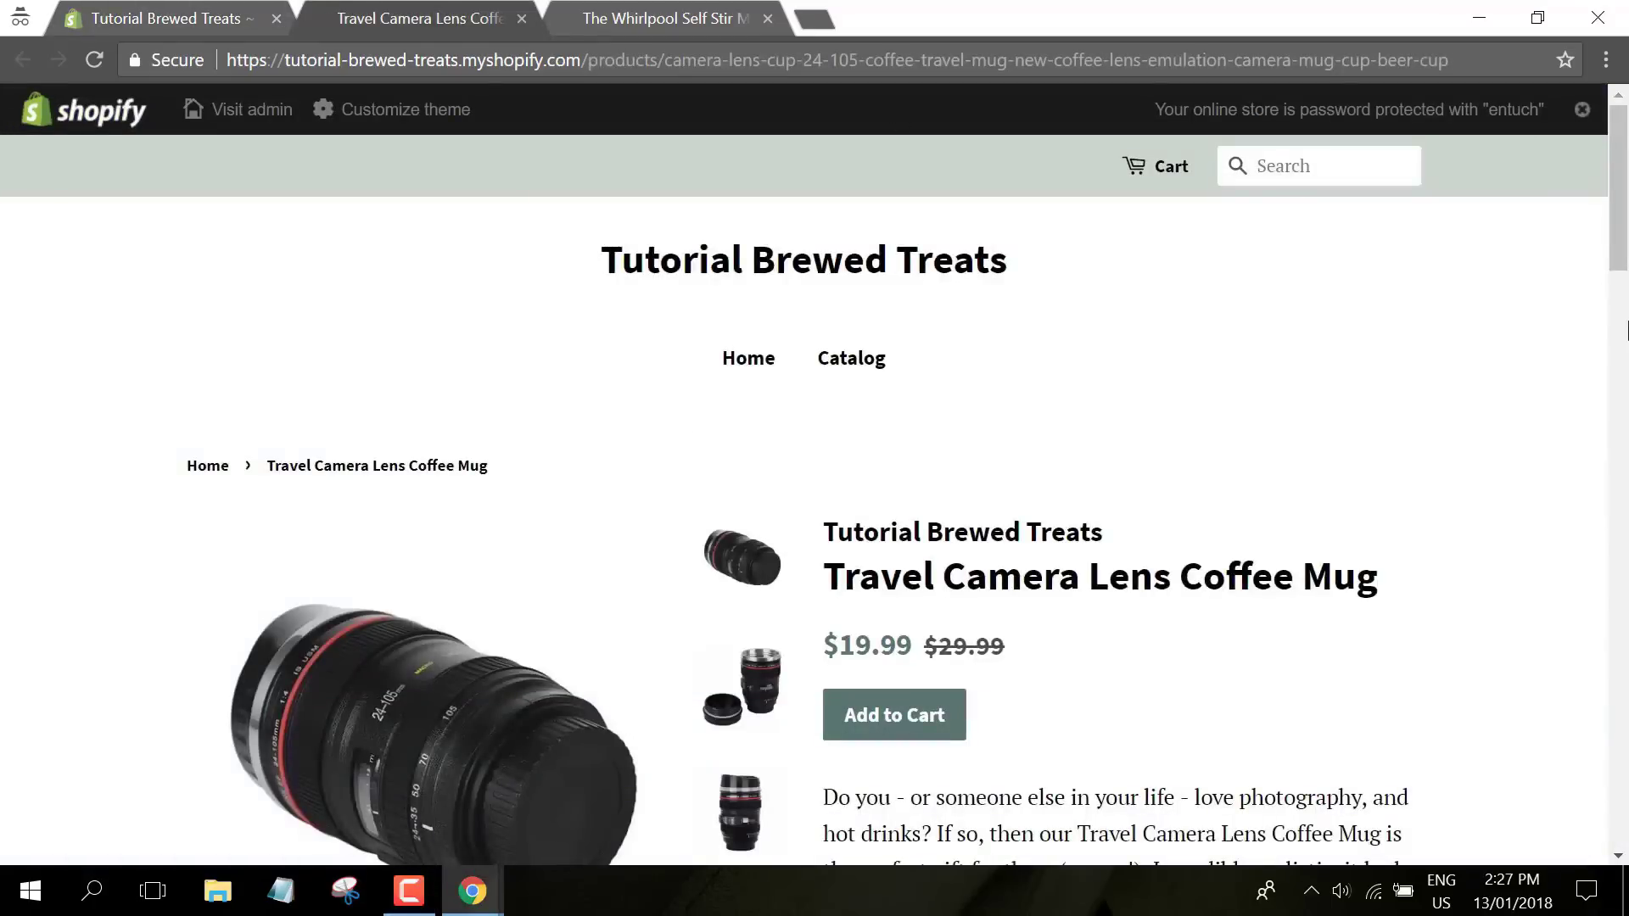
pyautogui.scroll(-3, 1620, 143)
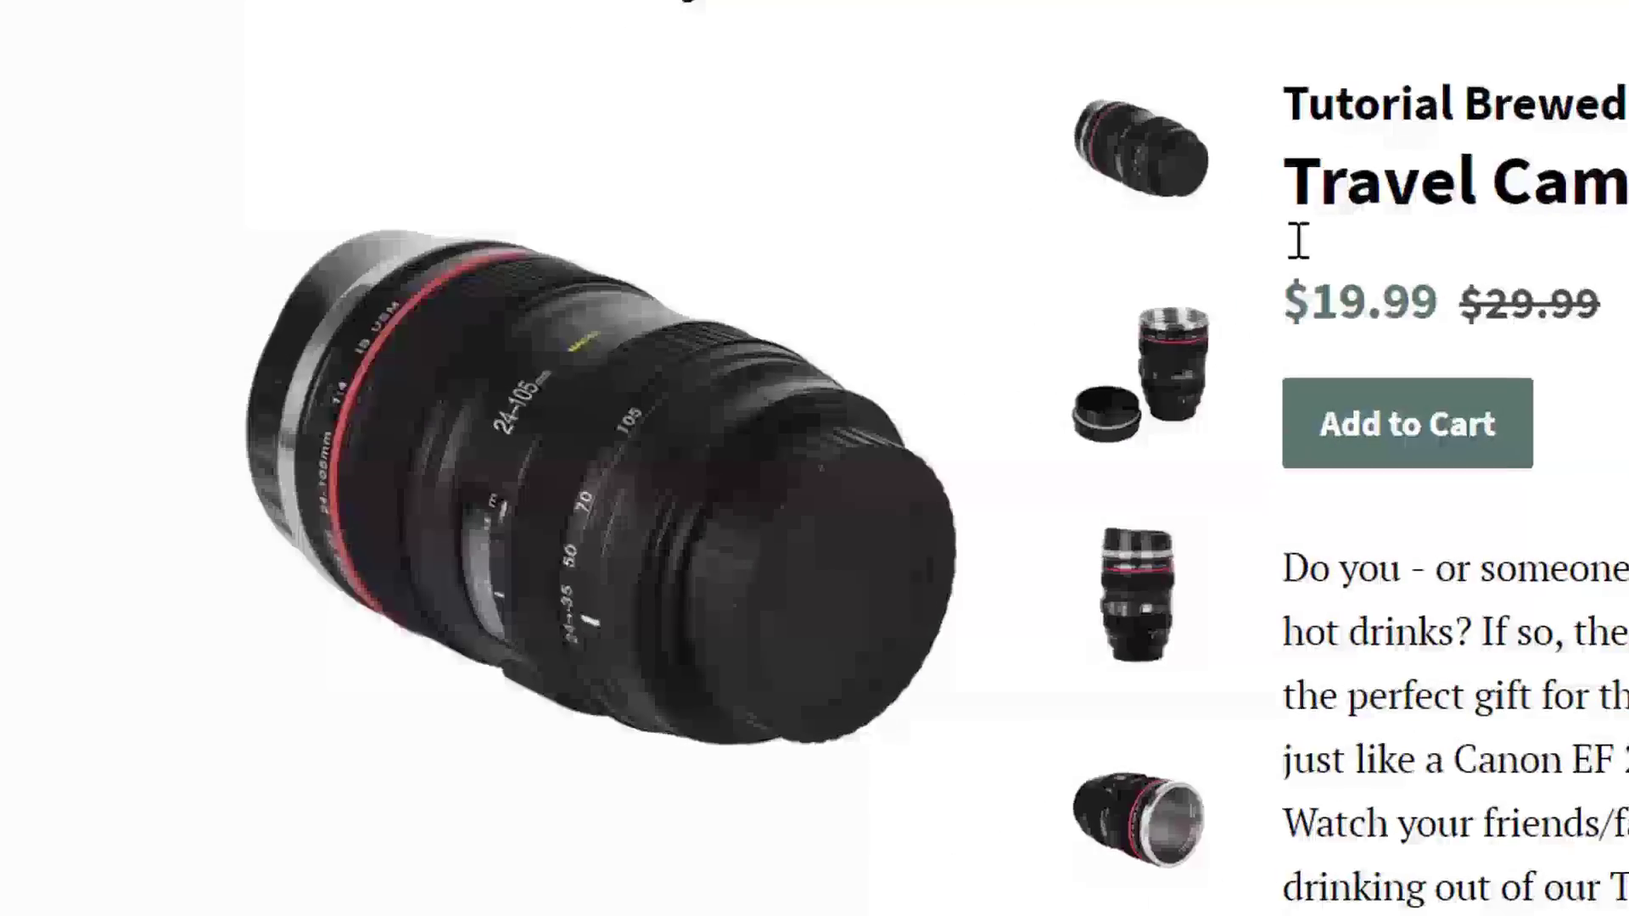
pyautogui.click(1139, 396)
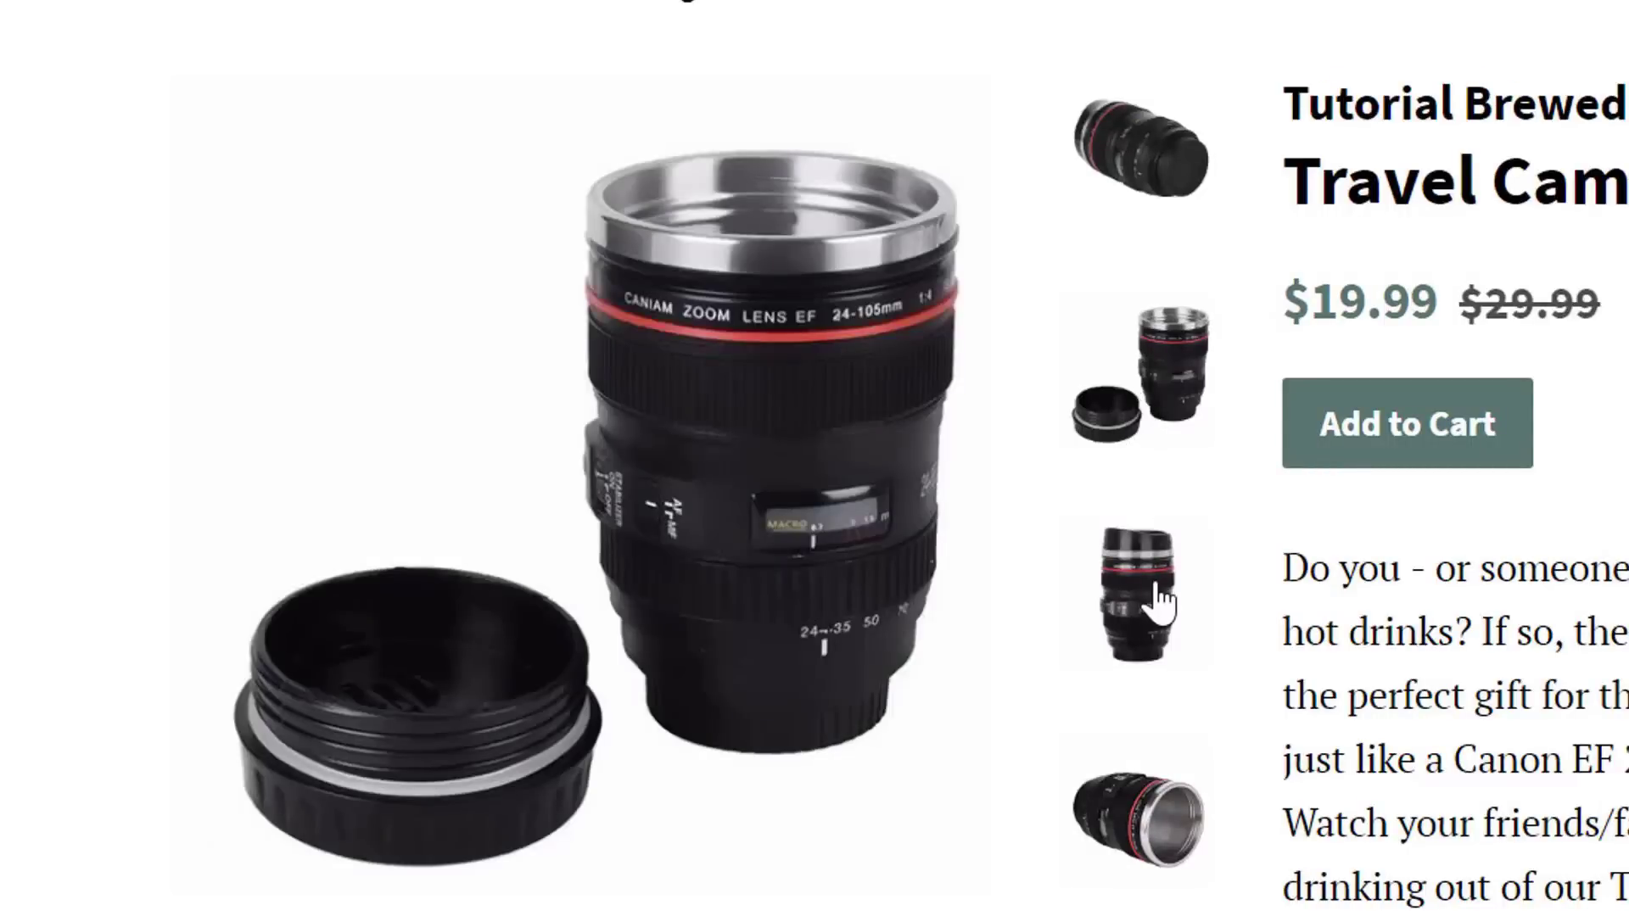
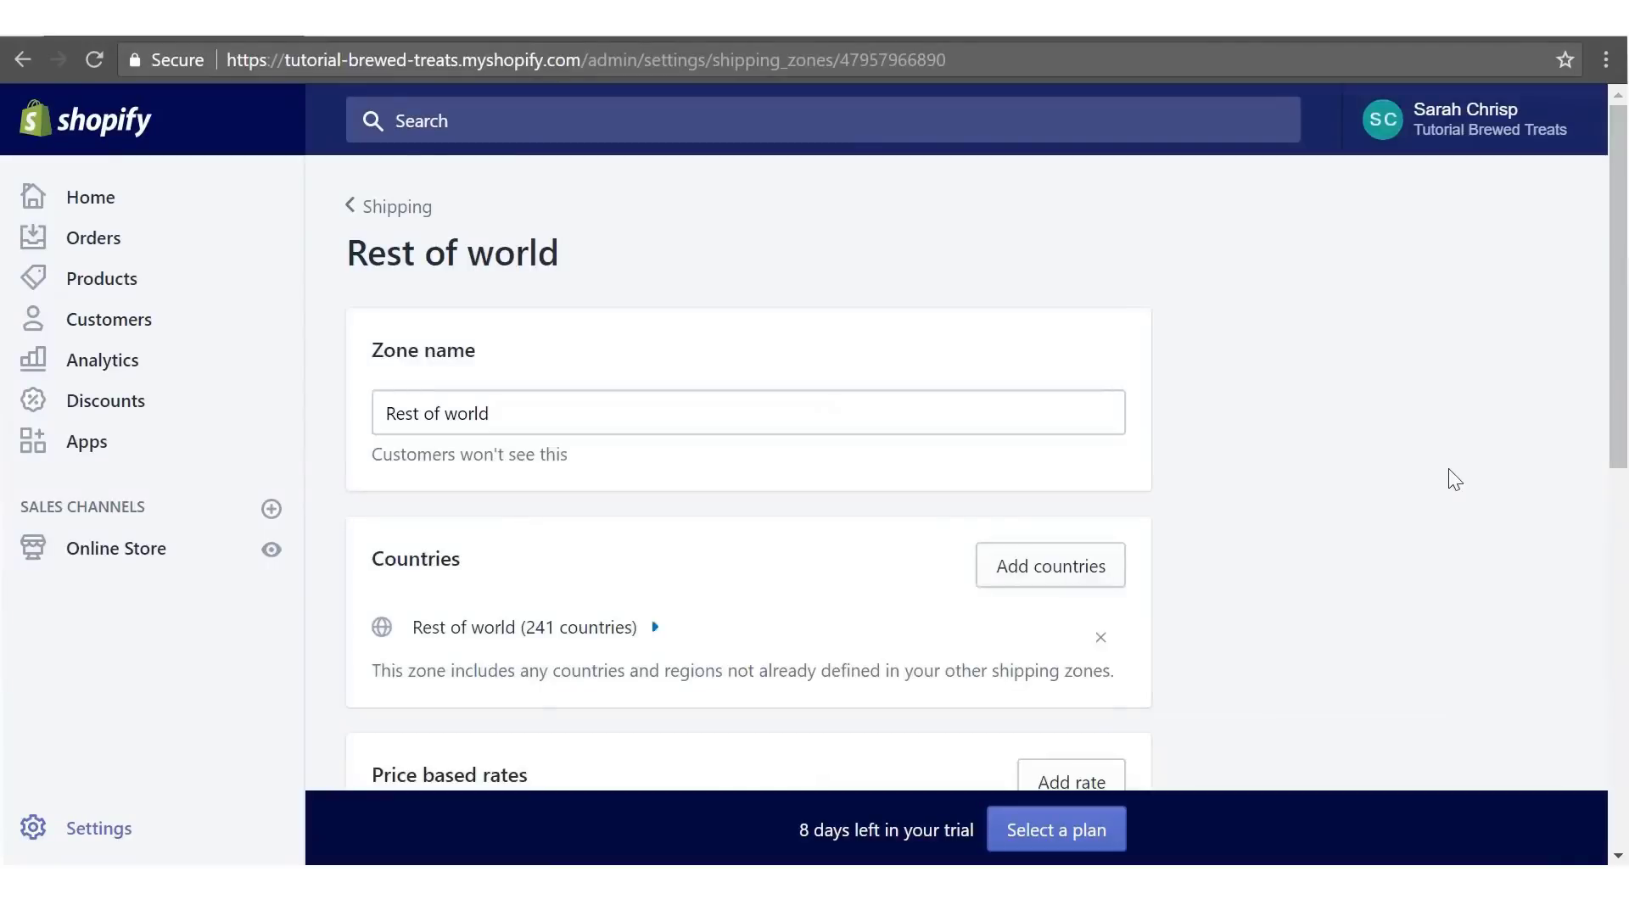
# - Remove the Rest of world zone and confirm, leaving no shipping zones defined
pyautogui.scroll(-6, 1347, 481)
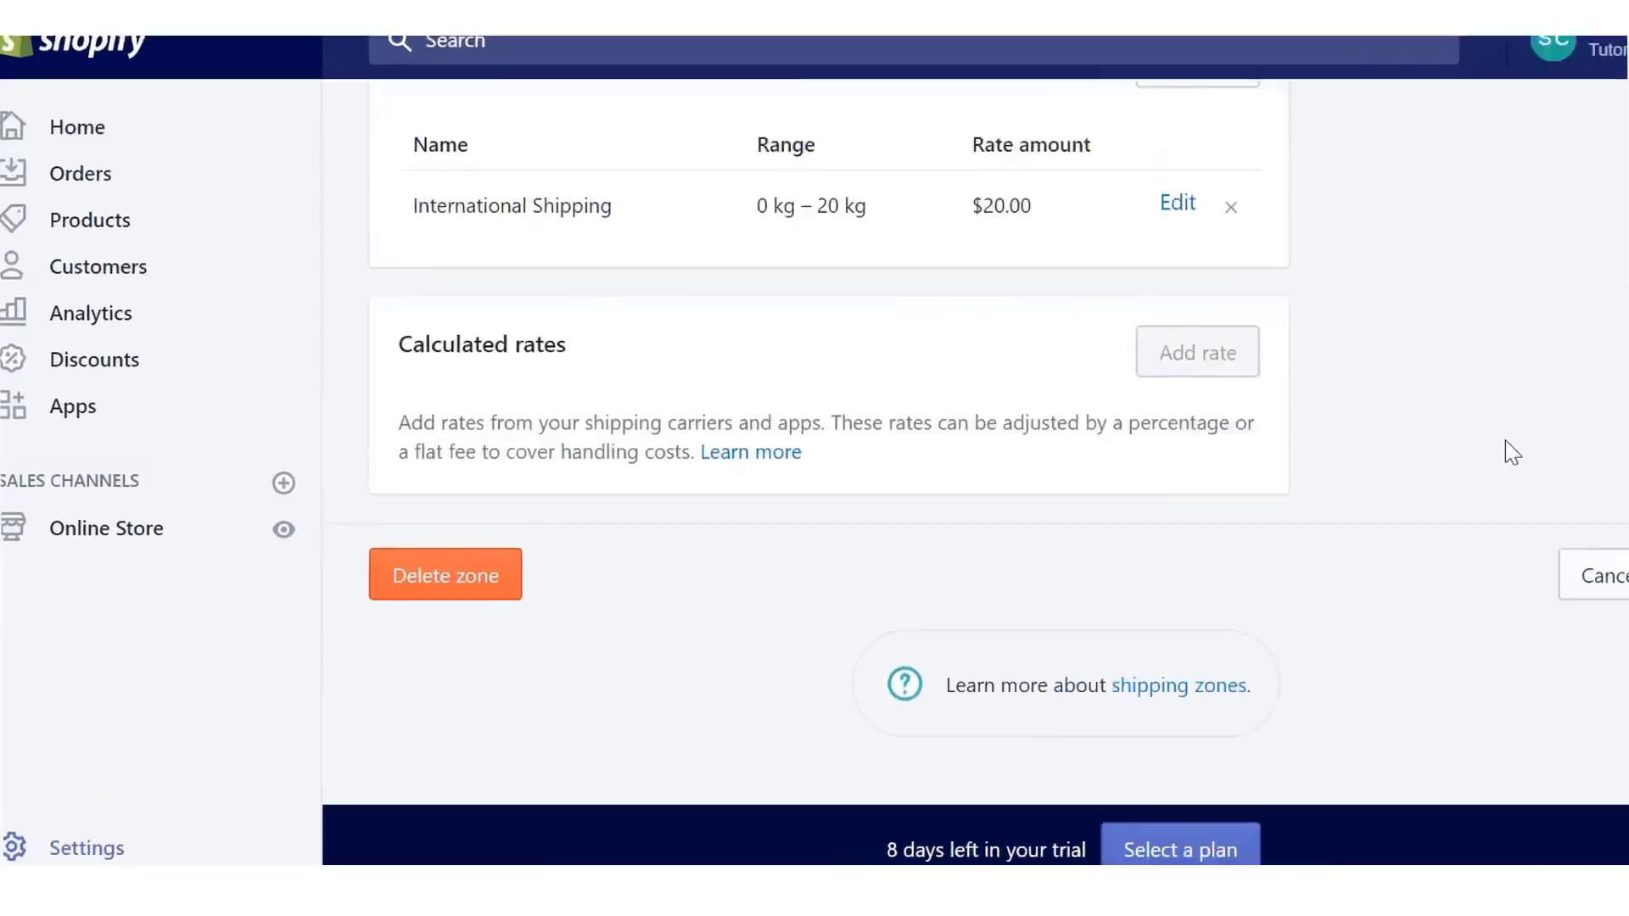
pyautogui.click(622, 487)
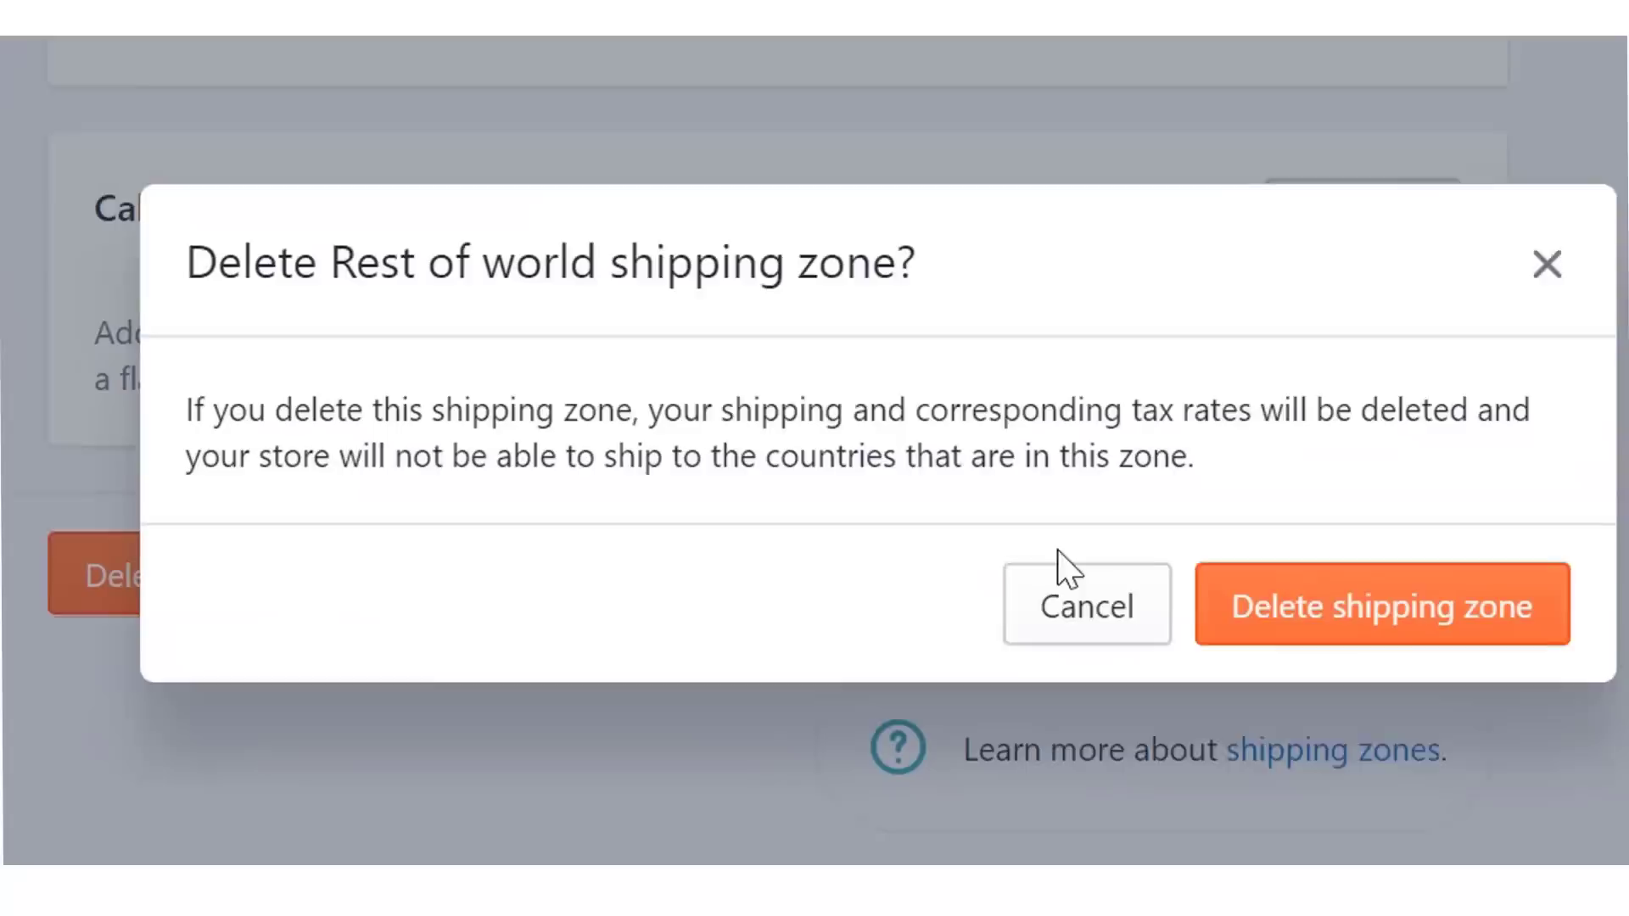
pyautogui.click(1280, 626)
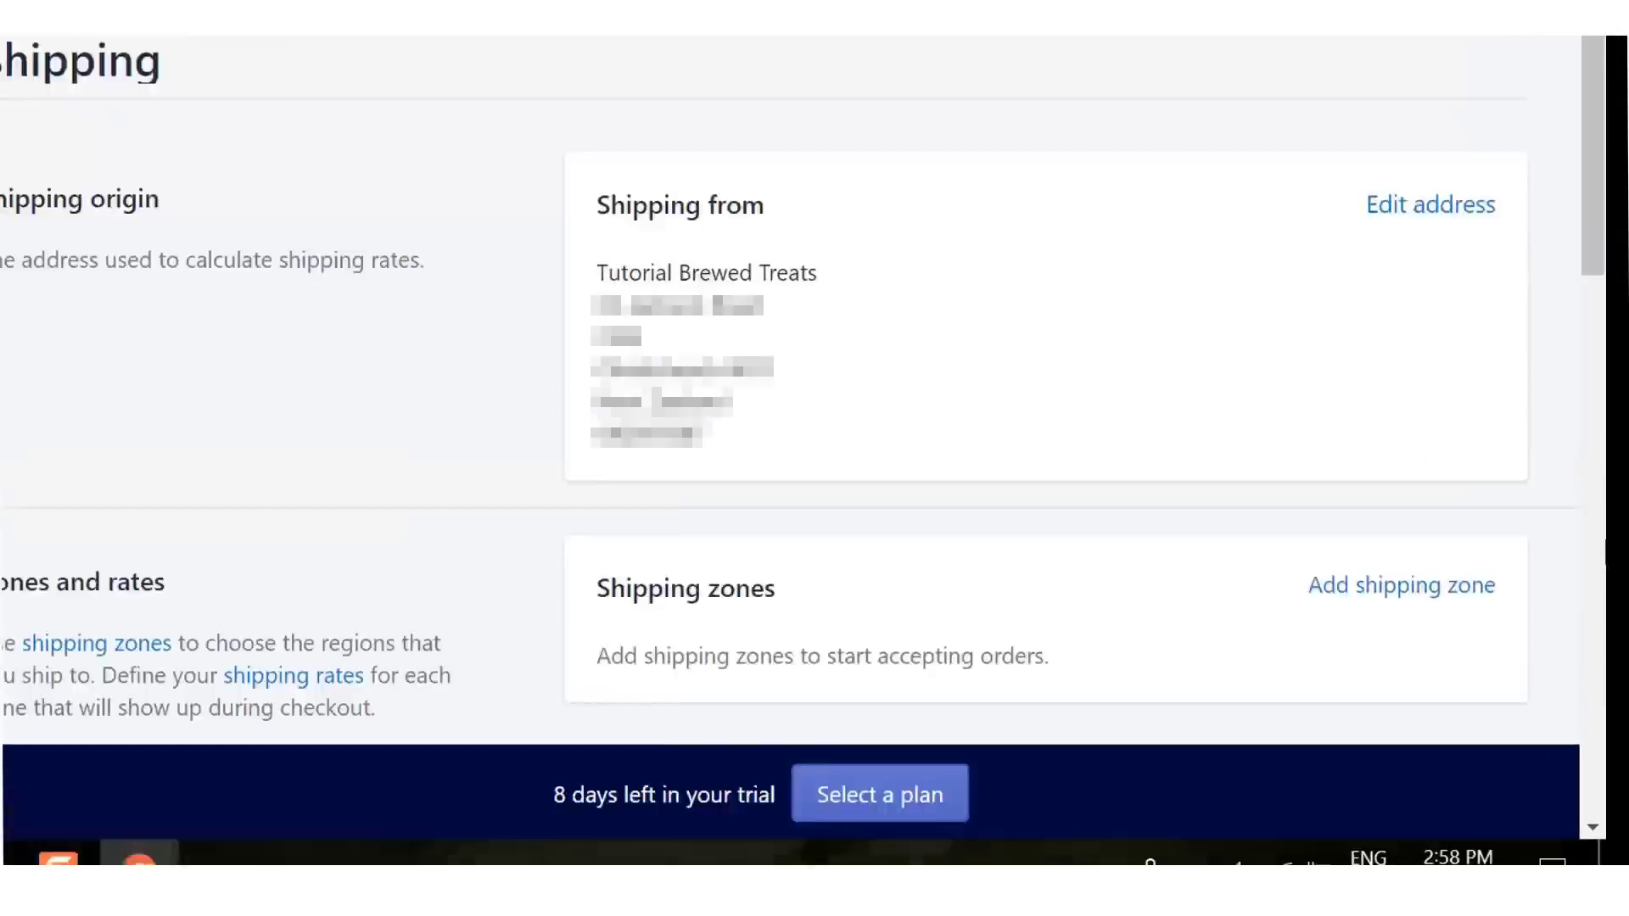
# - Create a new shipping zone named Free Shipping
pyautogui.click(1222, 367)
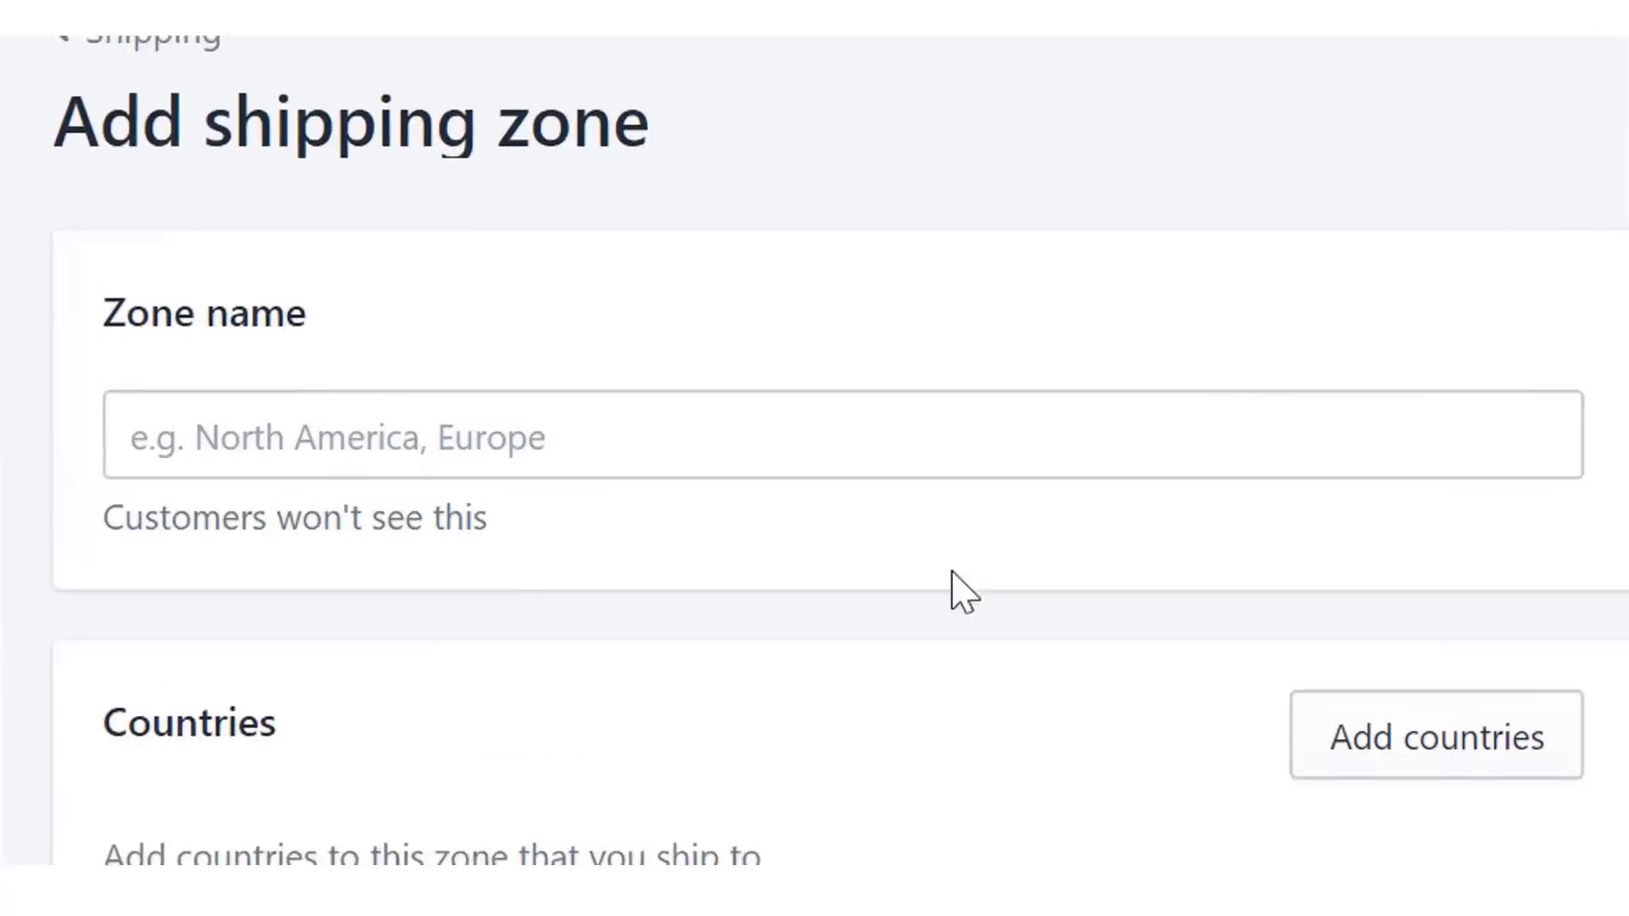
pyautogui.click(844, 411)
pyautogui.write('F')
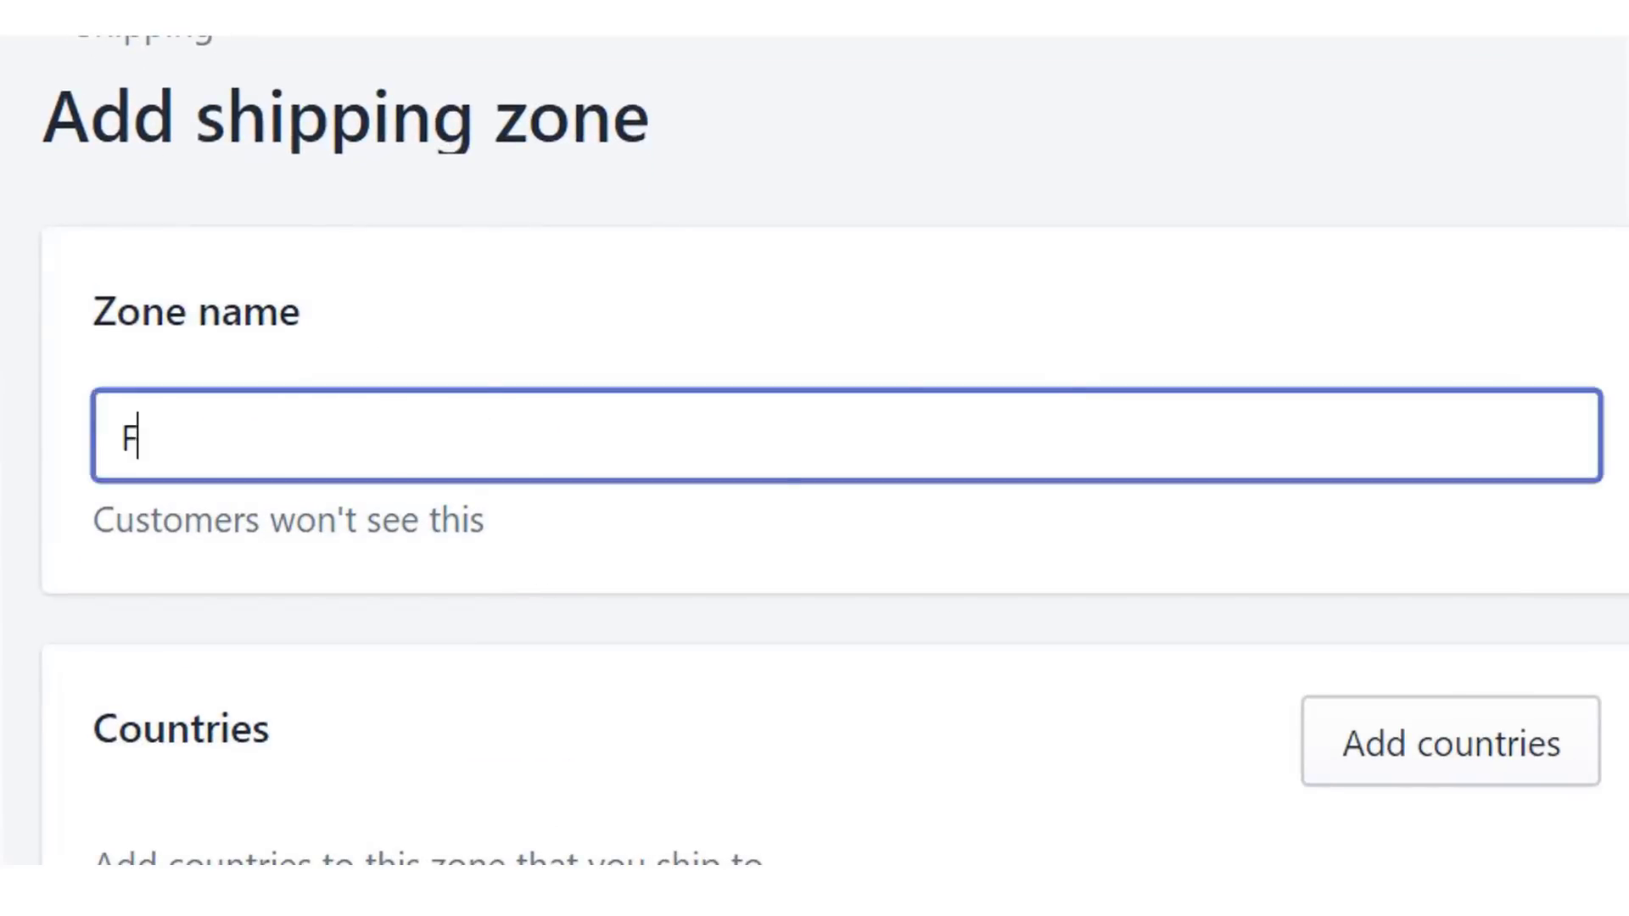
pyautogui.write('ree Shipping')
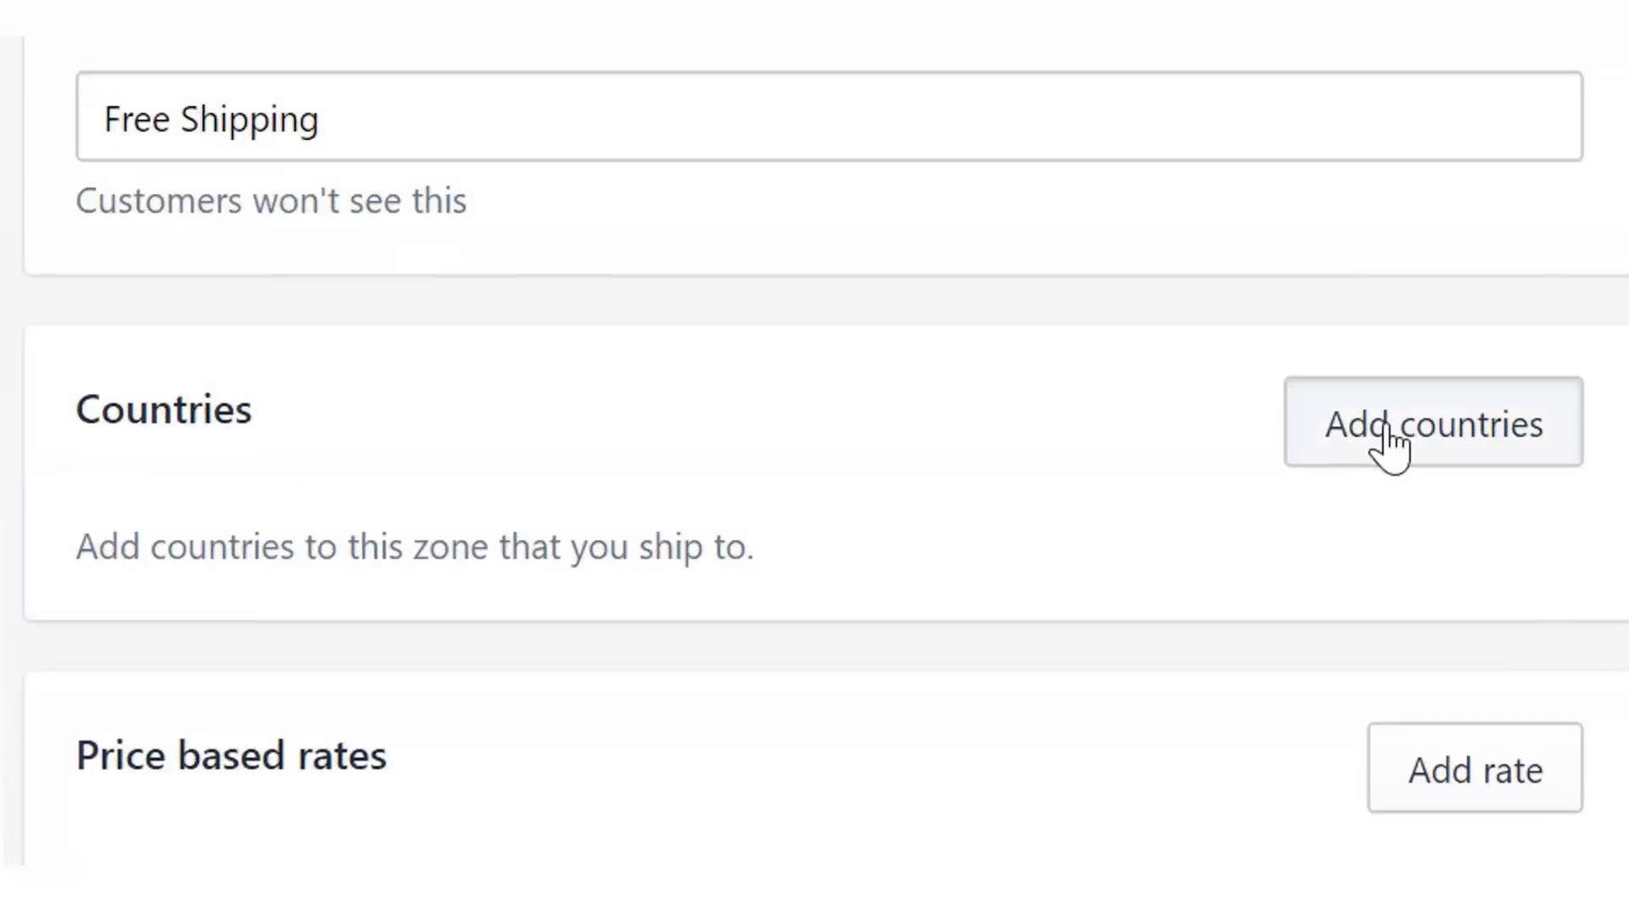
# - Add the United States to the zone and begin a price-based rate
pyautogui.click(1385, 428)
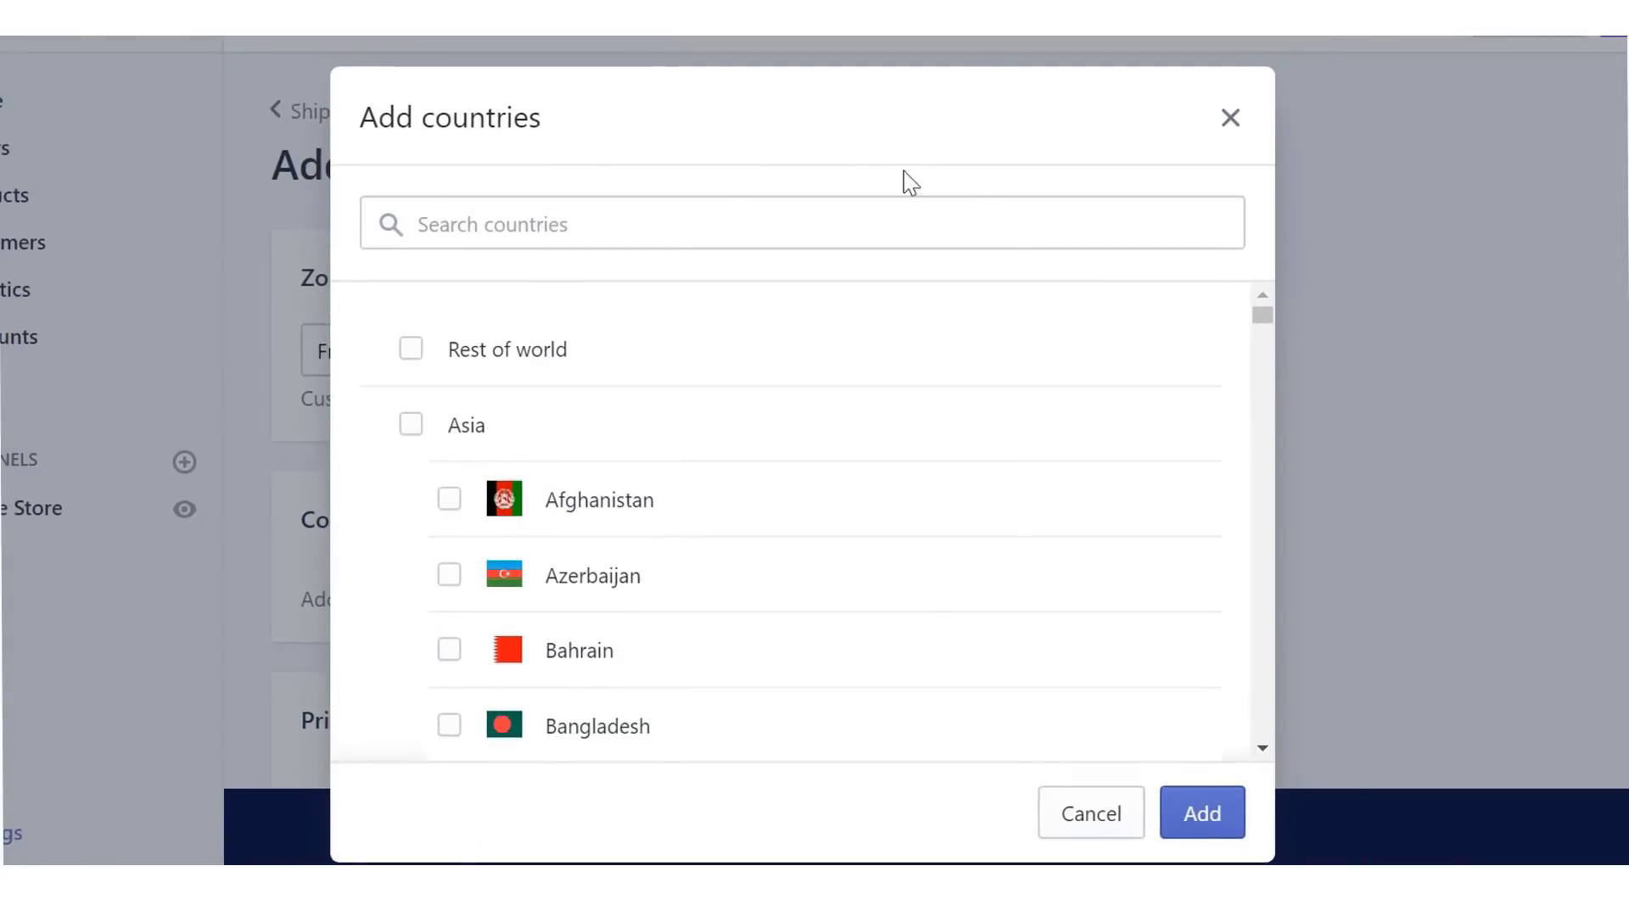
pyautogui.click(602, 221)
pyautogui.write('united')
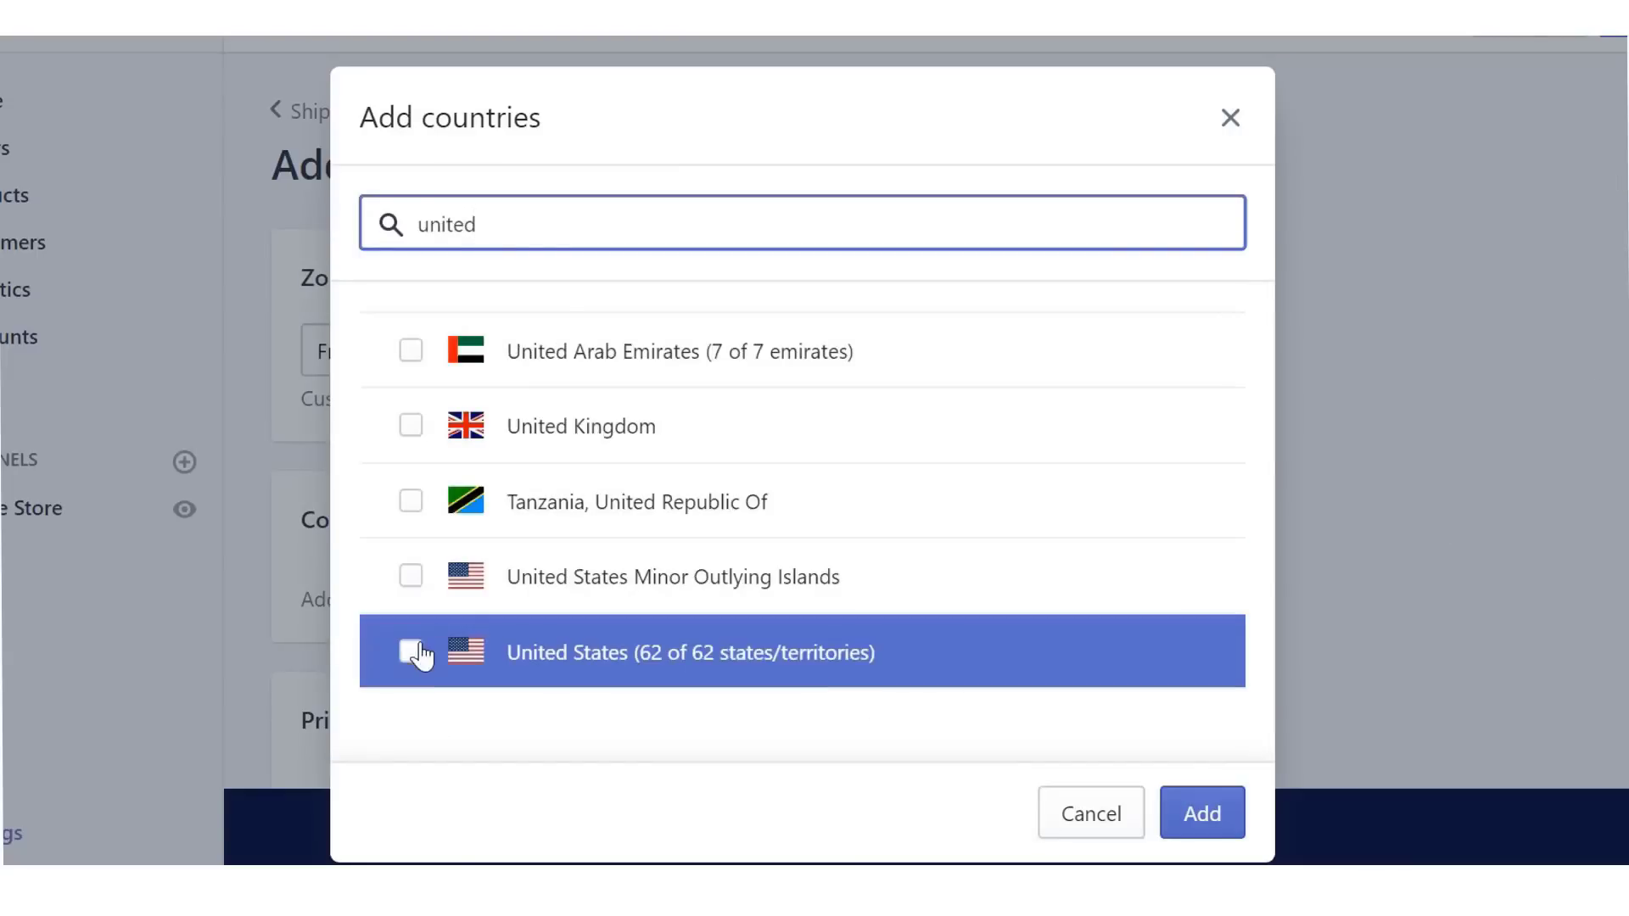
pyautogui.click(411, 652)
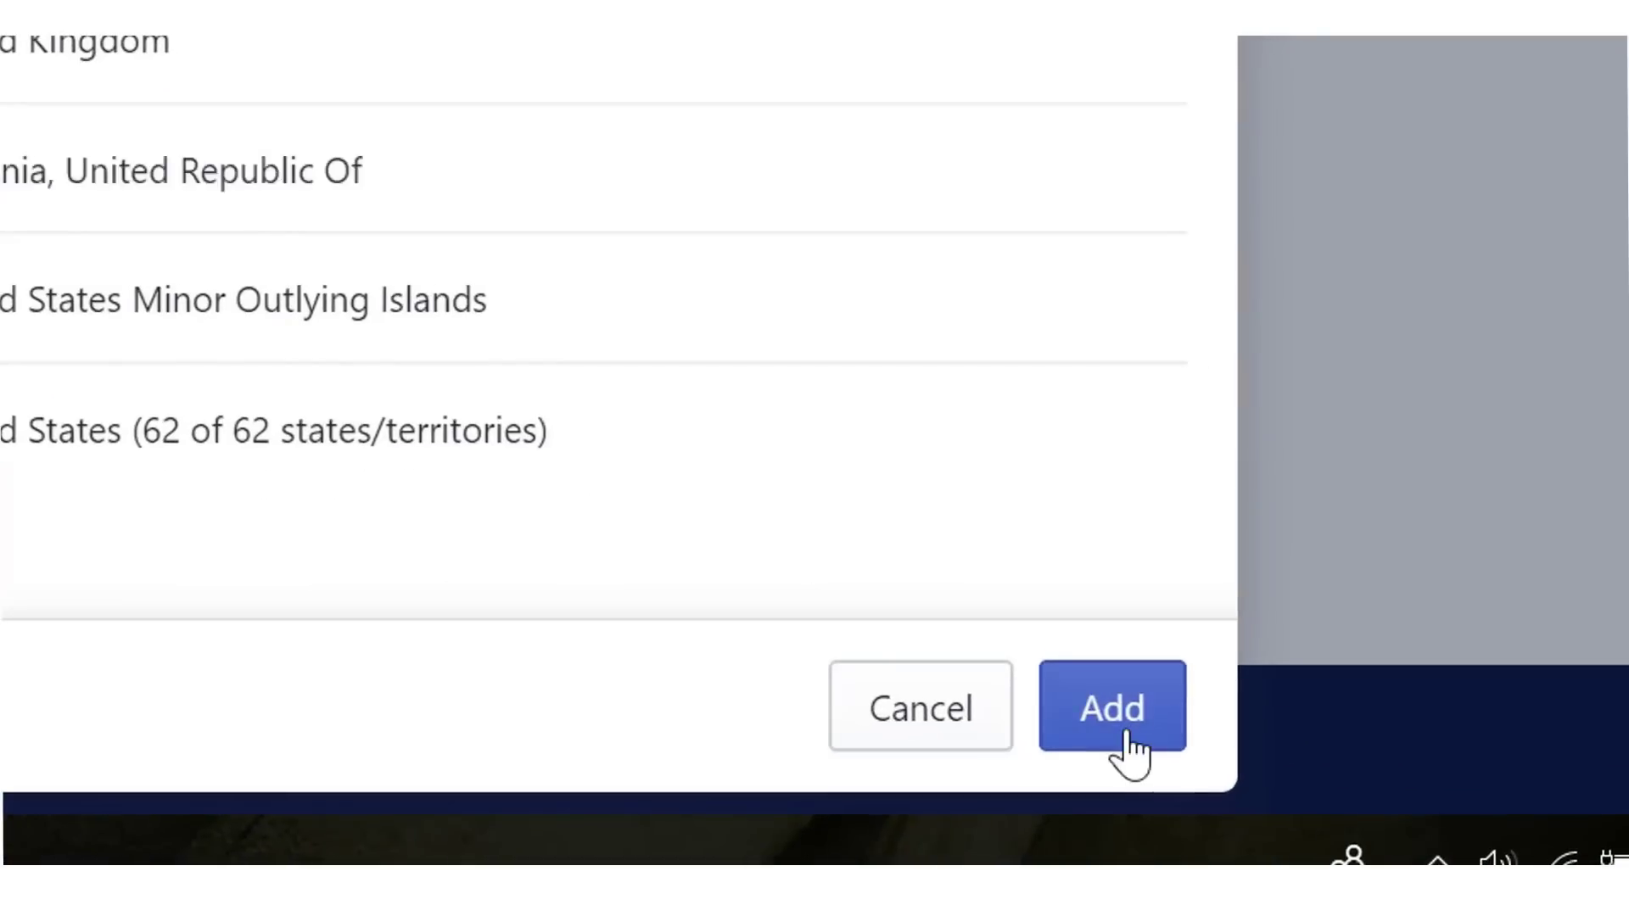
pyautogui.click(1202, 814)
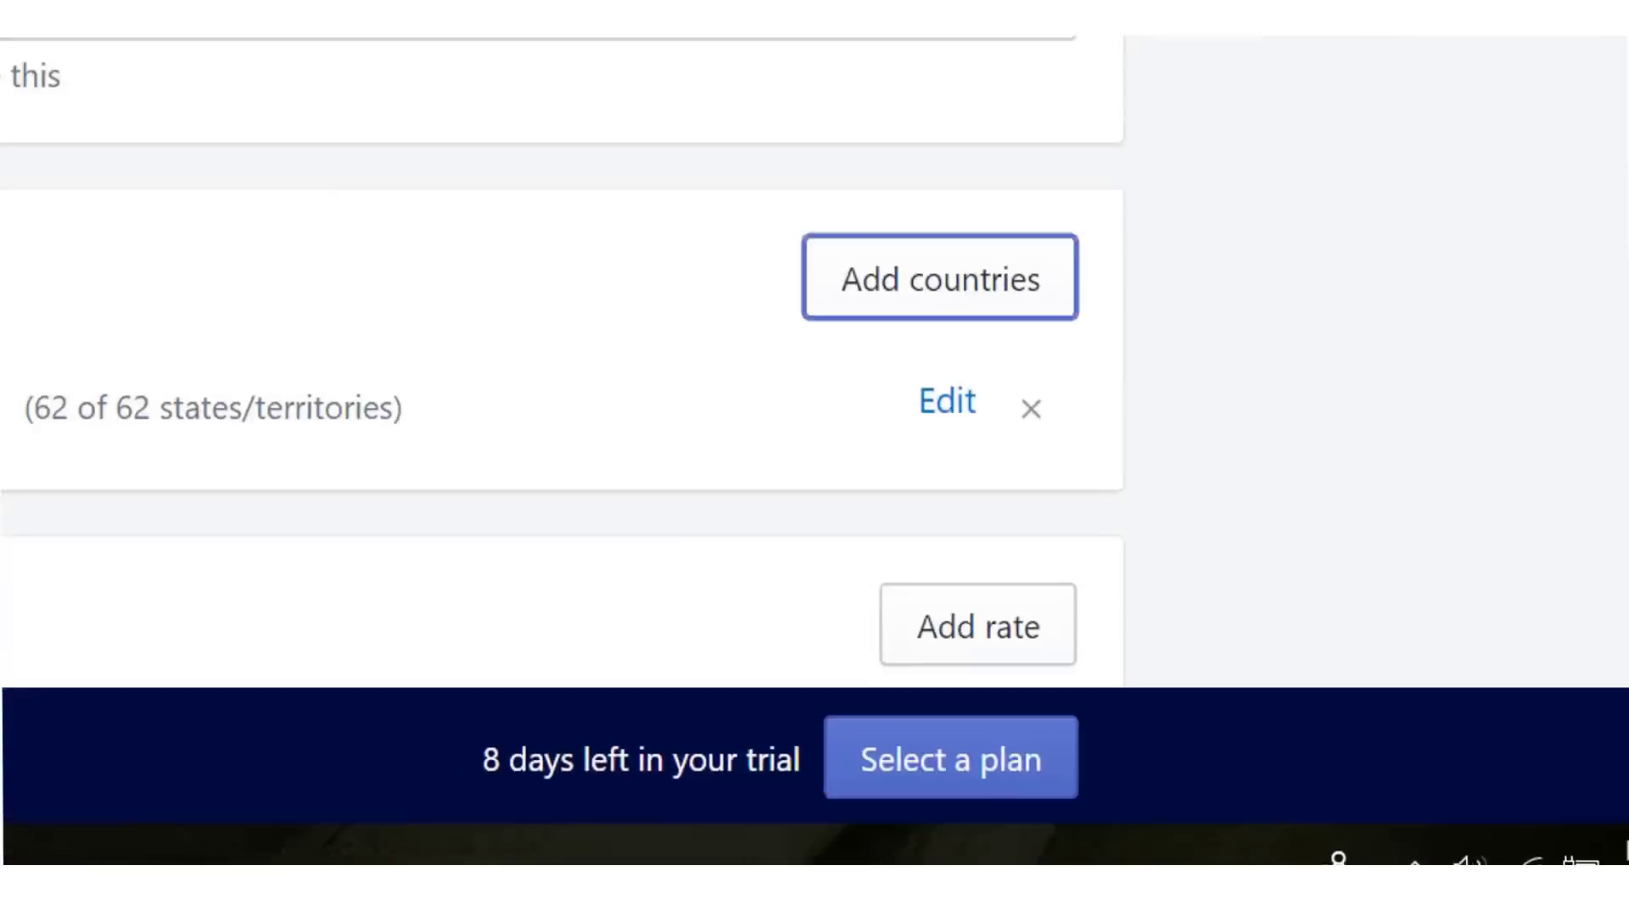
pyautogui.scroll(-4, 1408, 583)
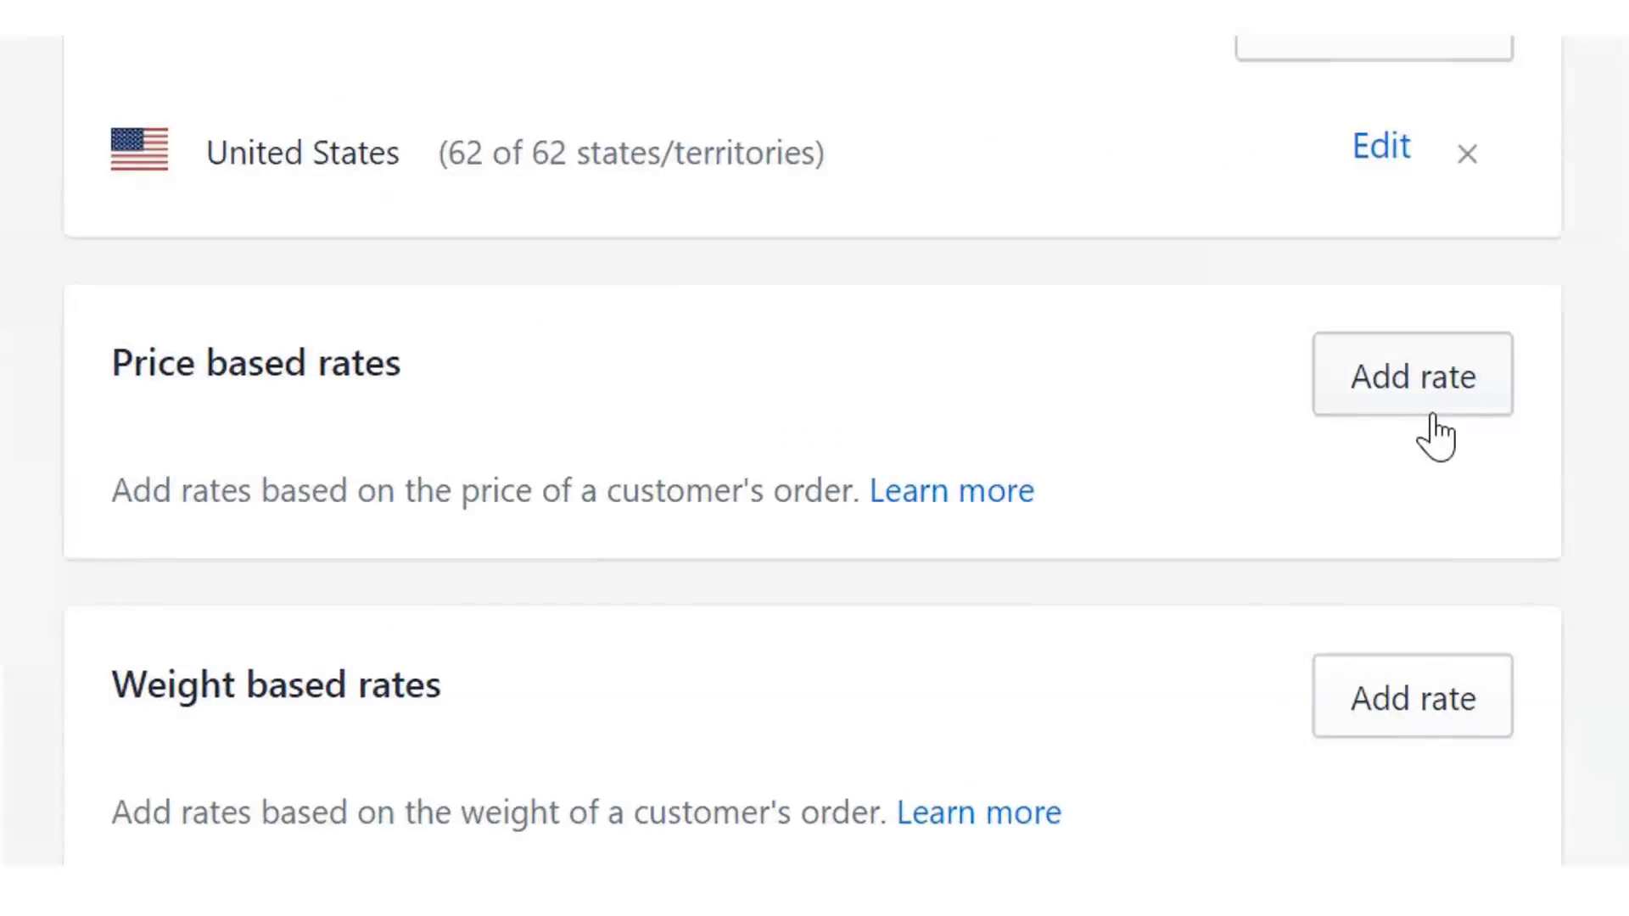
pyautogui.click(1429, 414)
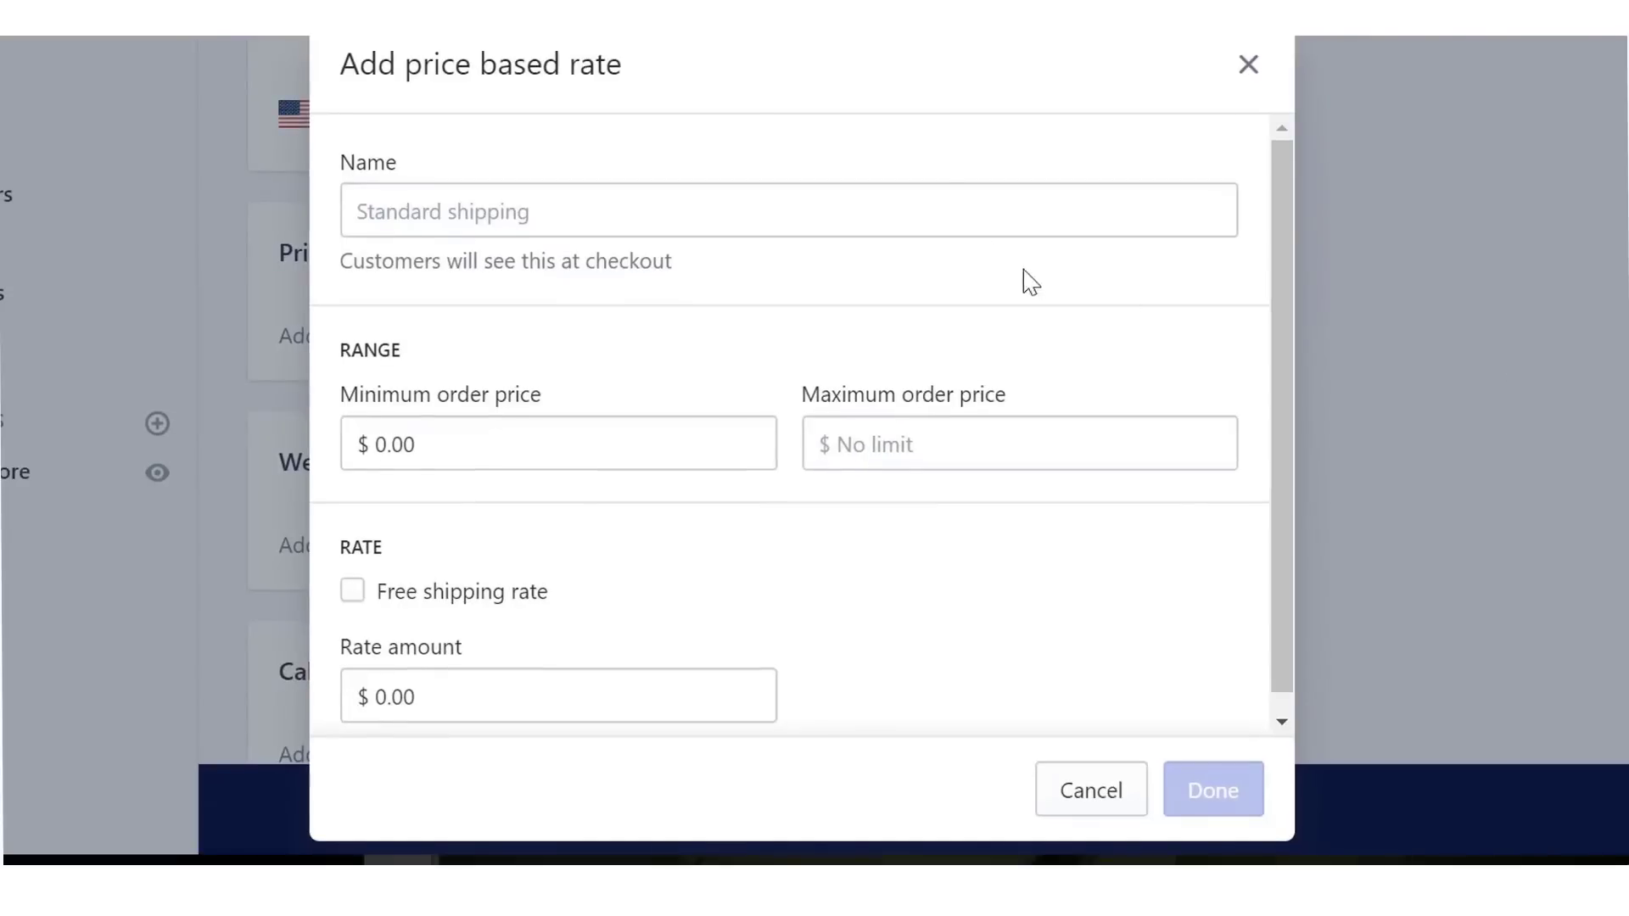
# - Name the rate Free Shipping, mark it as a free shipping rate, and save the zone
pyautogui.click(927, 203)
pyautogui.write('Free')
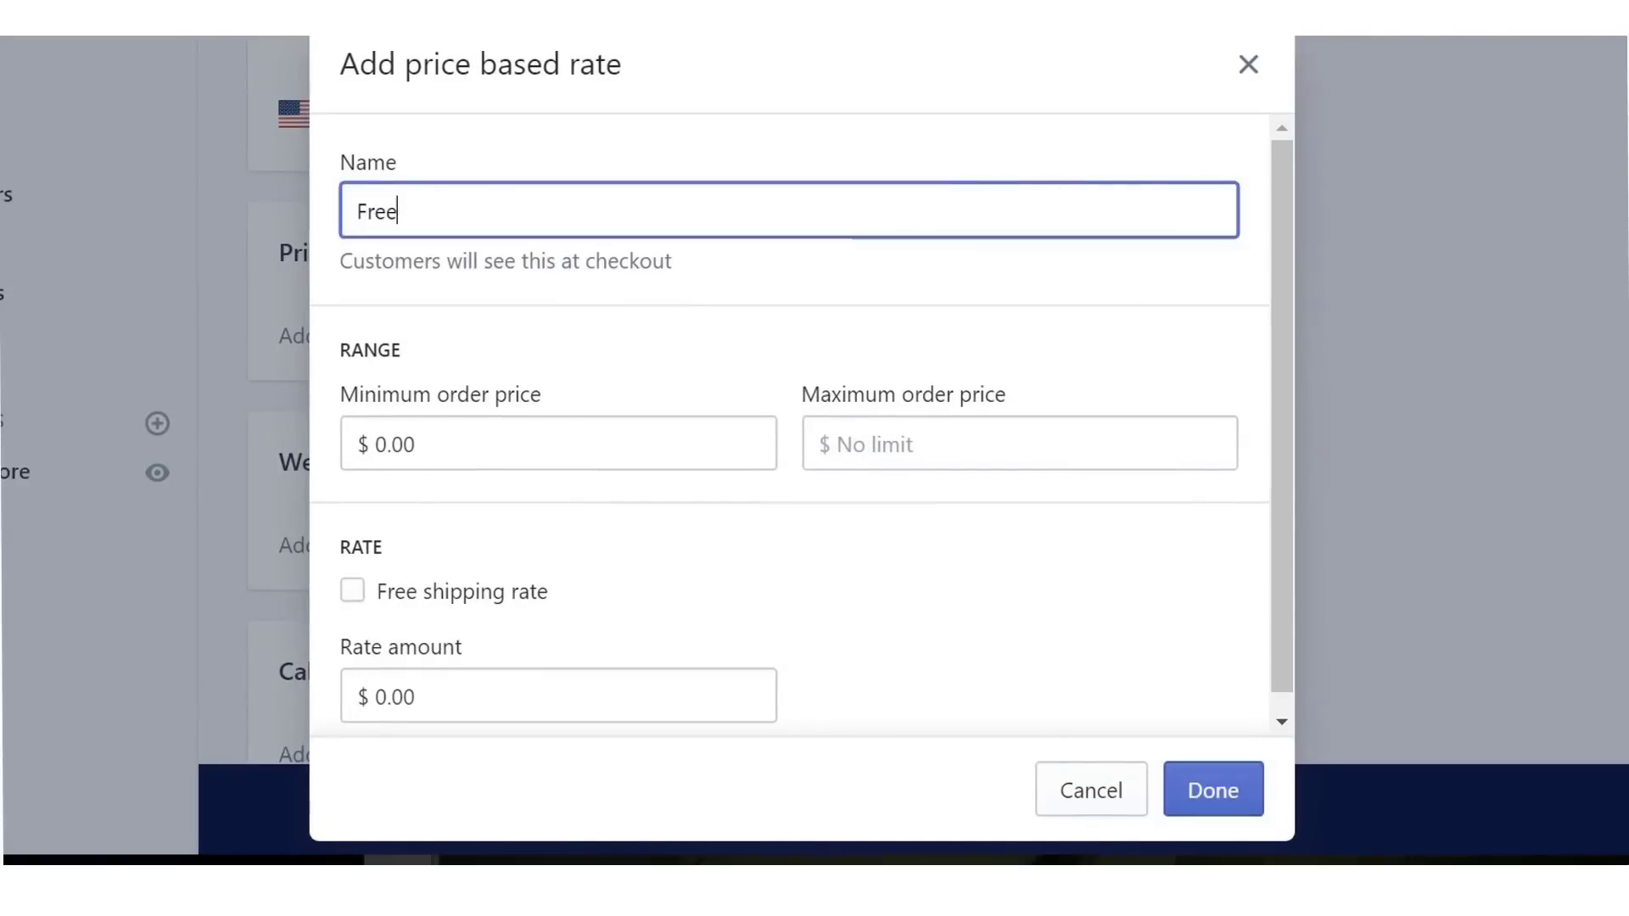
pyautogui.write(' Ship')
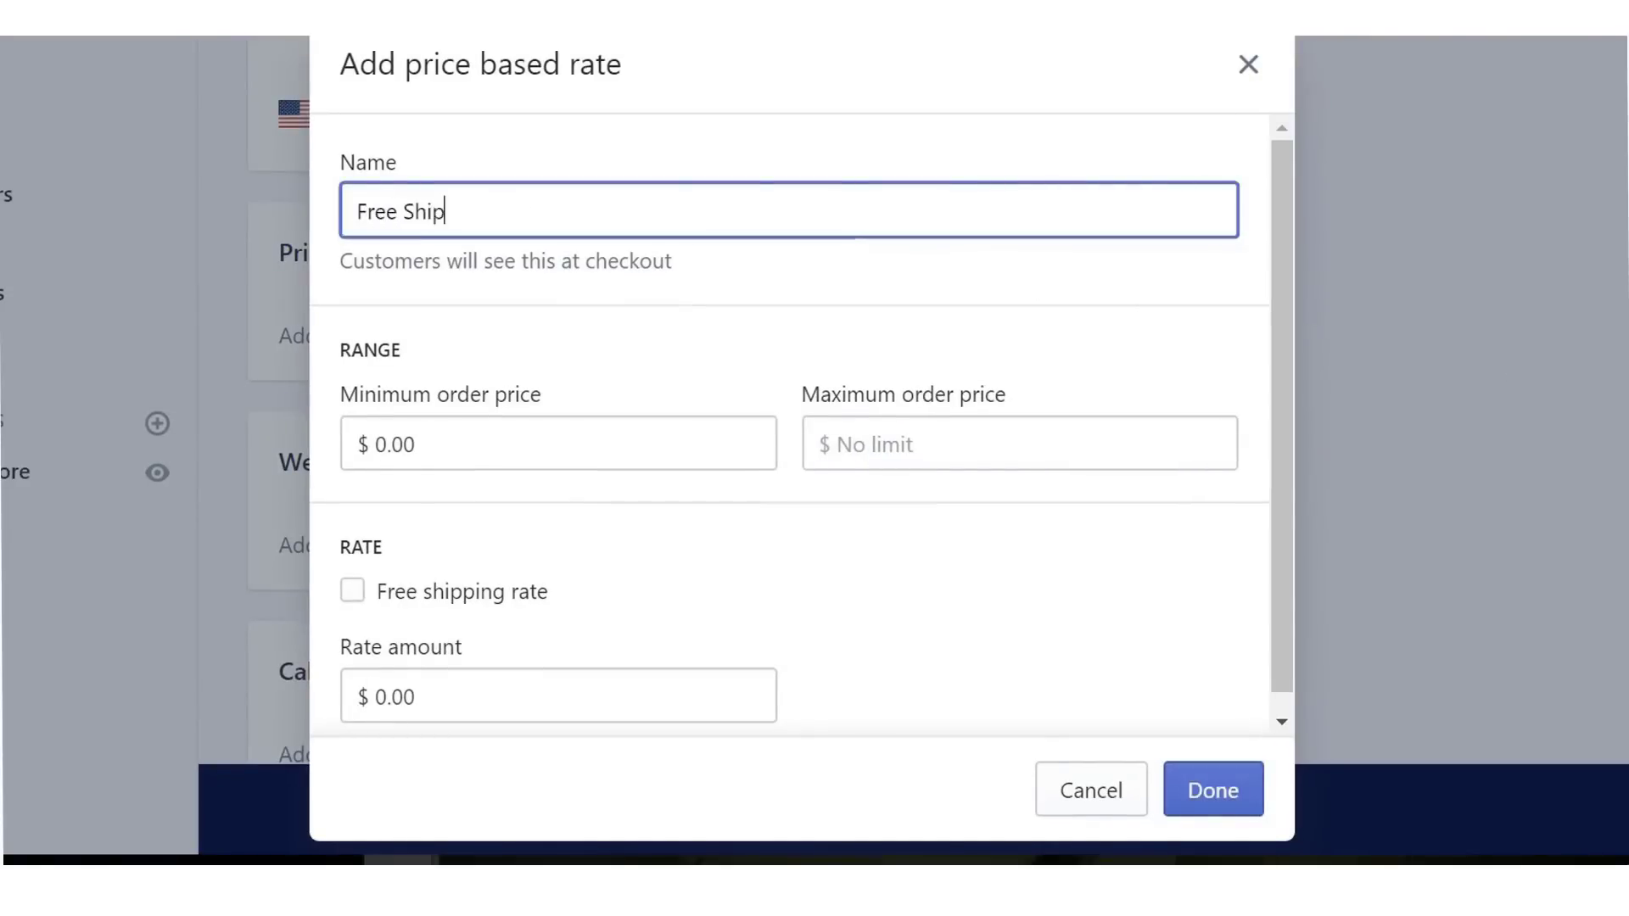
pyautogui.write('ping')
pyautogui.click(1120, 330)
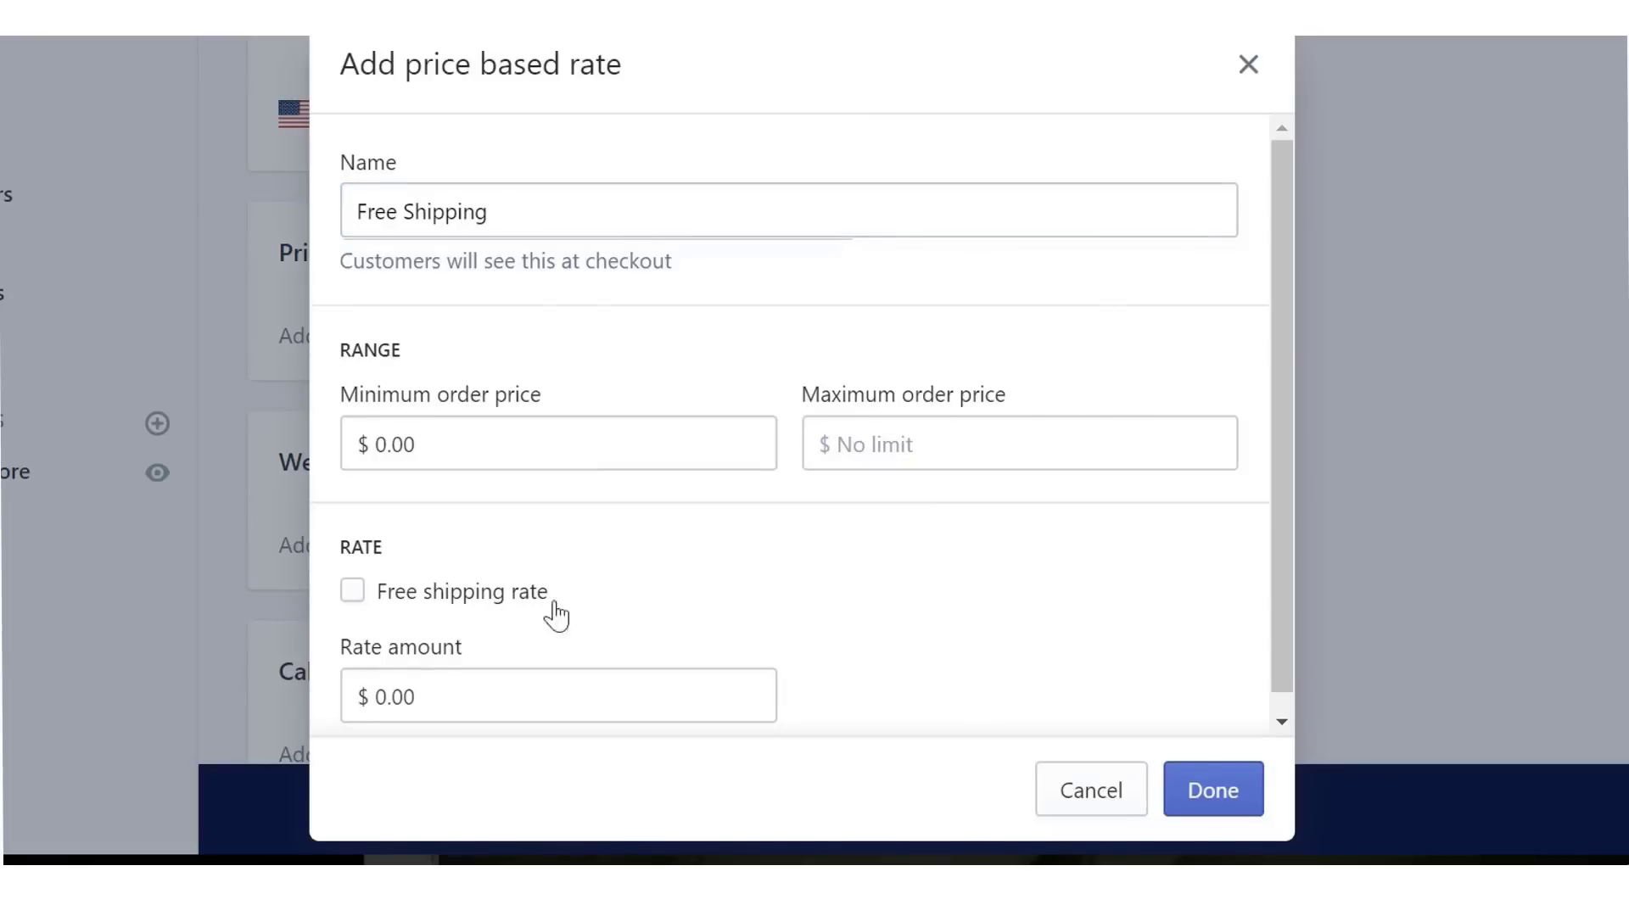
pyautogui.click(351, 593)
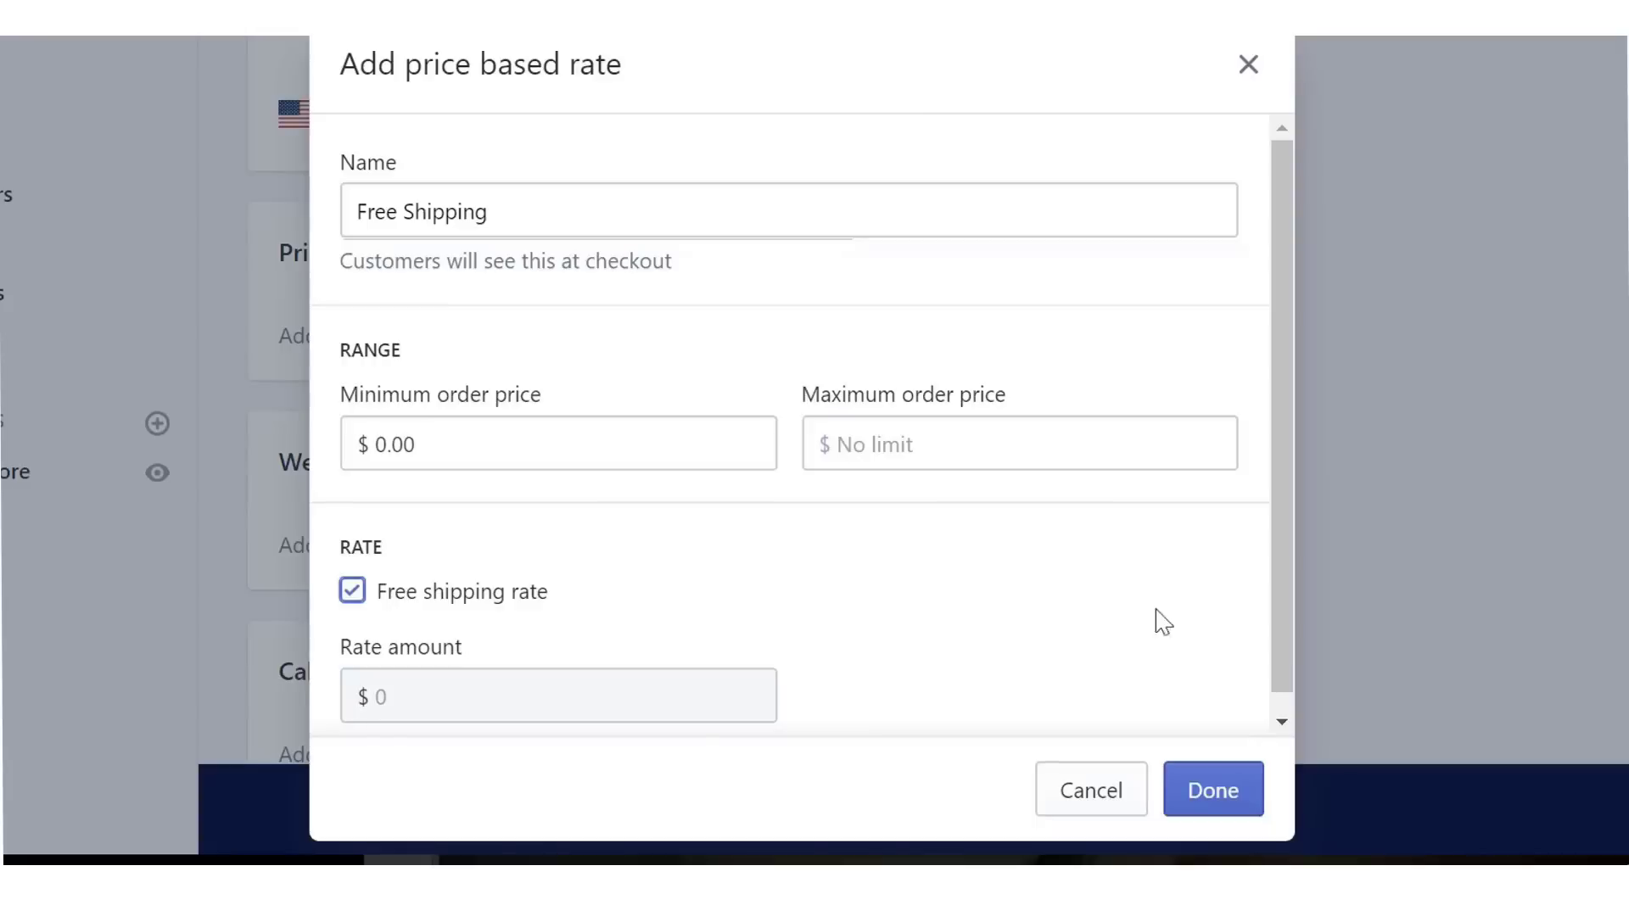
pyautogui.click(1199, 798)
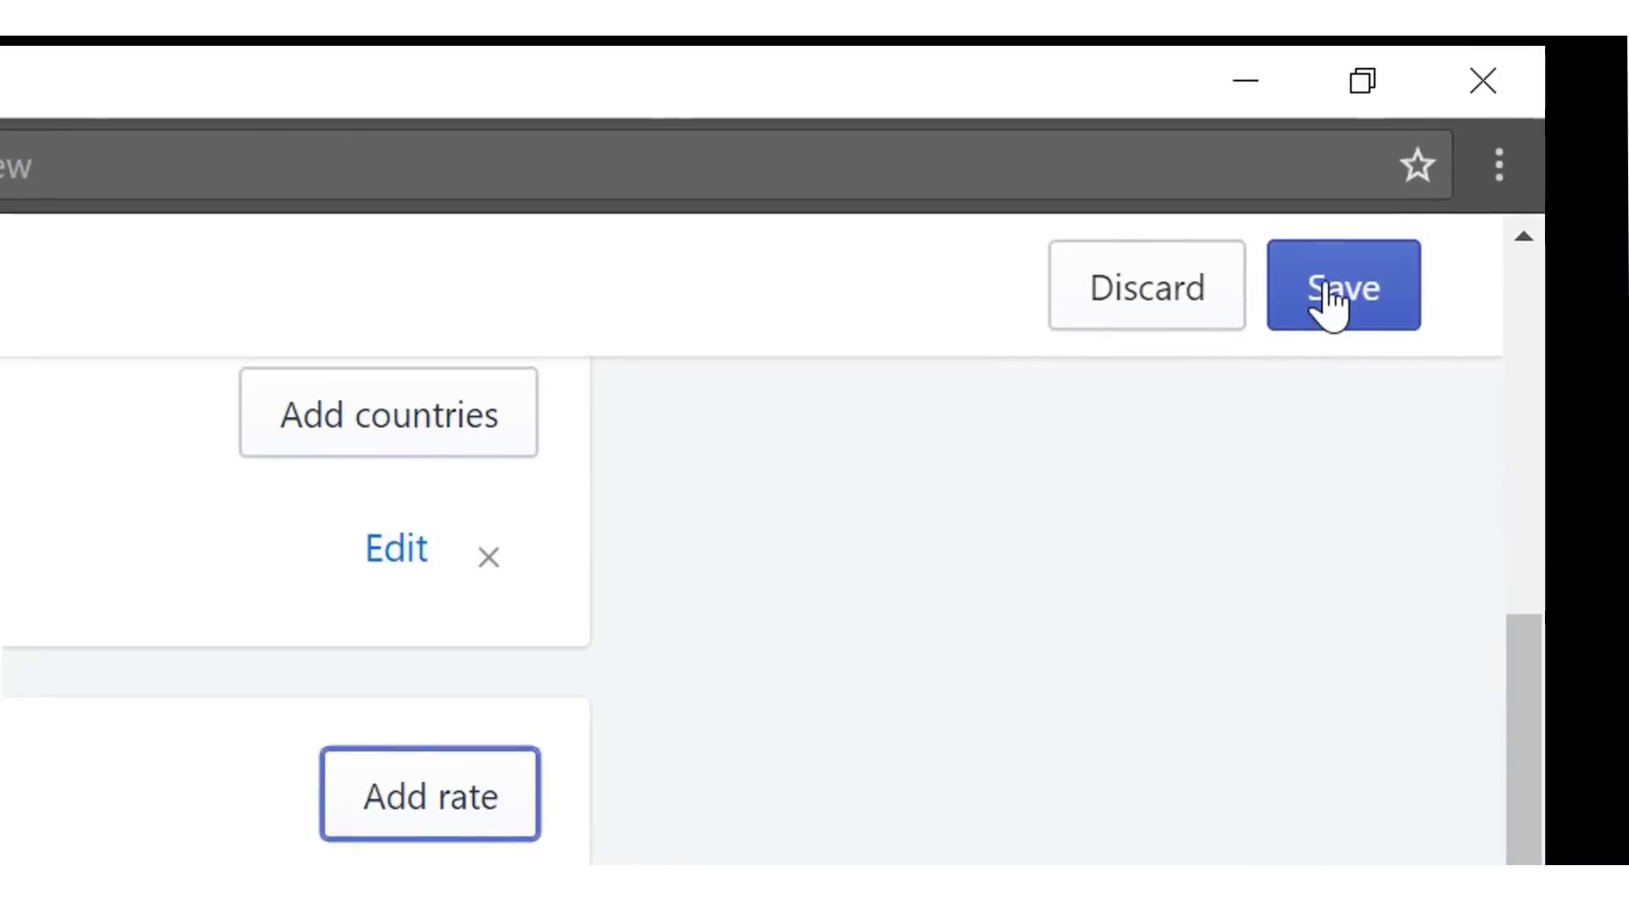
pyautogui.click(1332, 302)
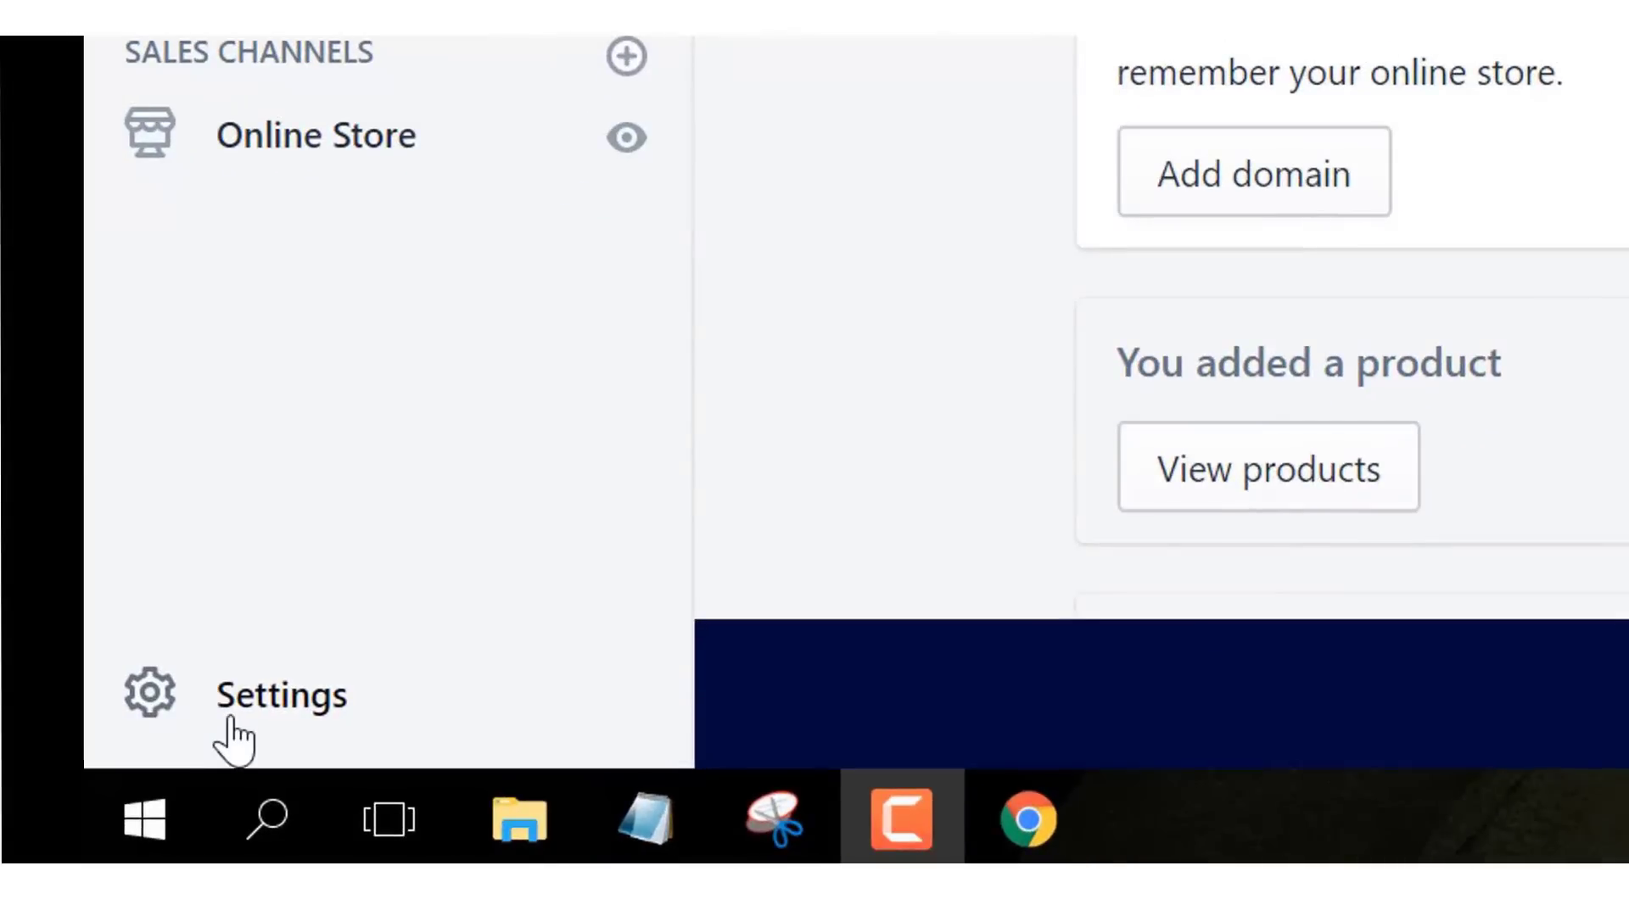
# - Go to Settings > Payment providers and start the Shopify Payments account setup
pyautogui.click(229, 719)
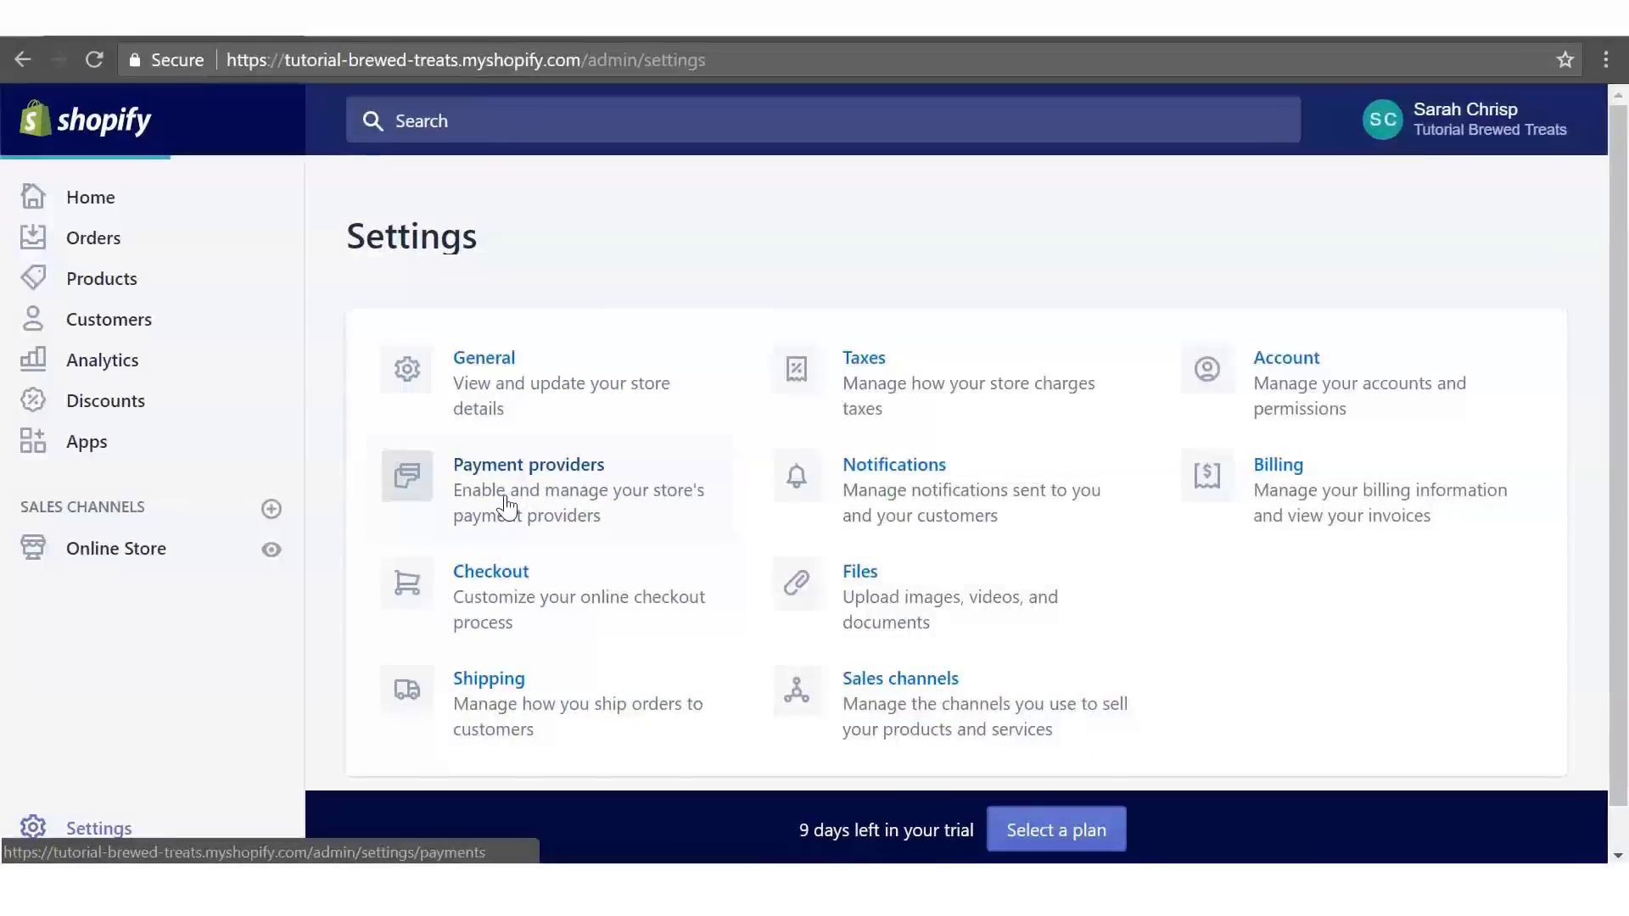
pyautogui.click(465, 390)
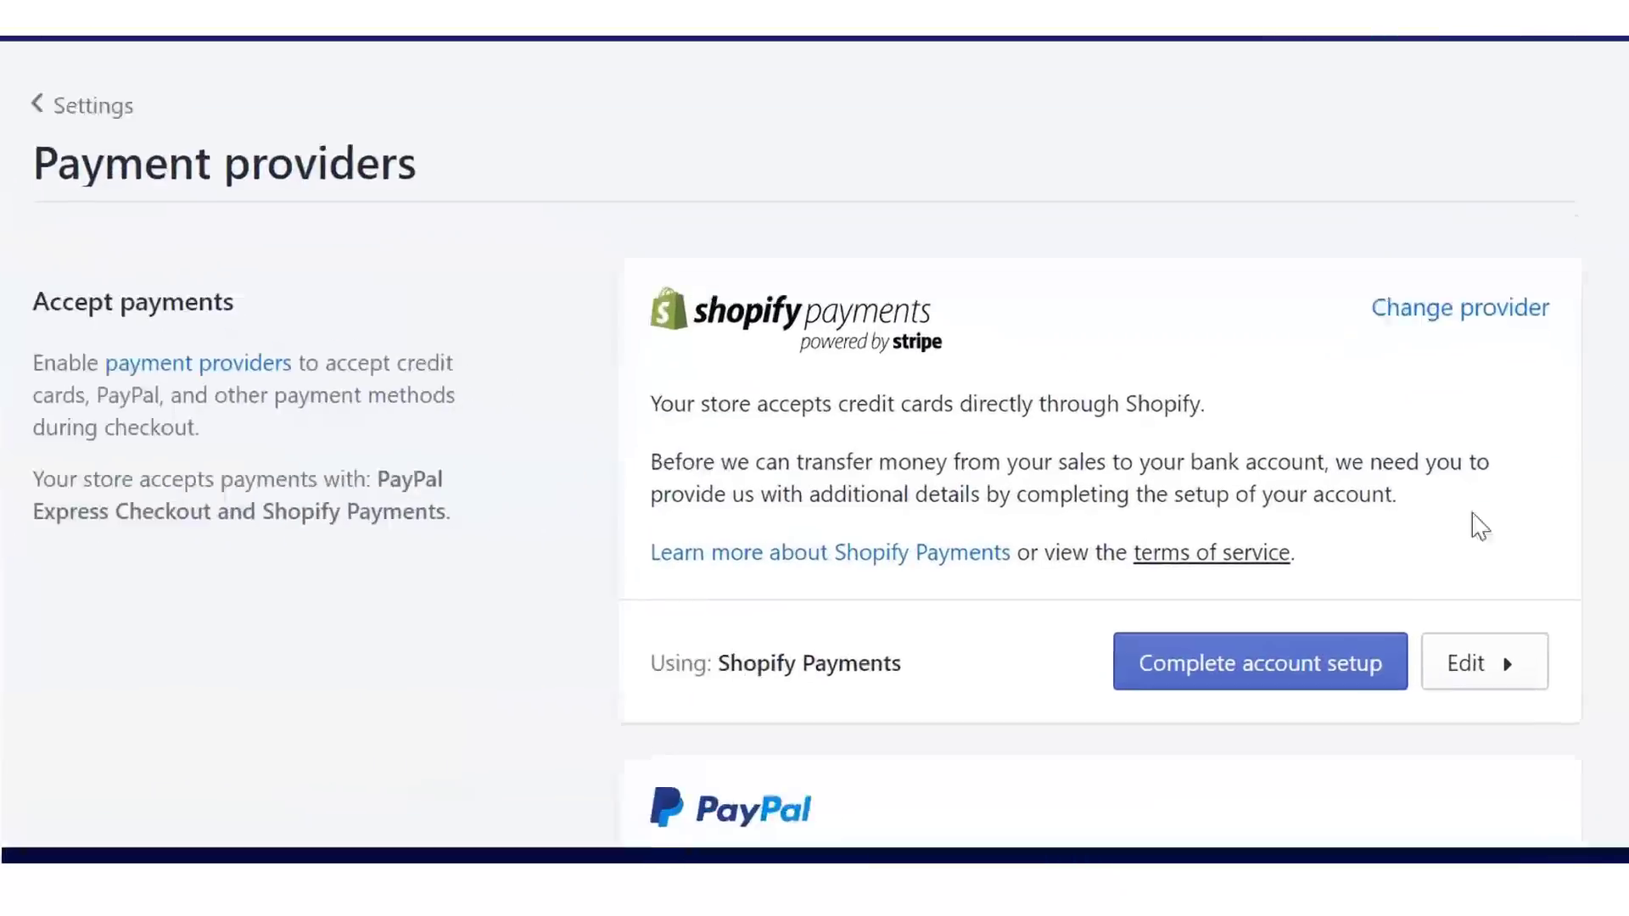
pyautogui.click(1267, 638)
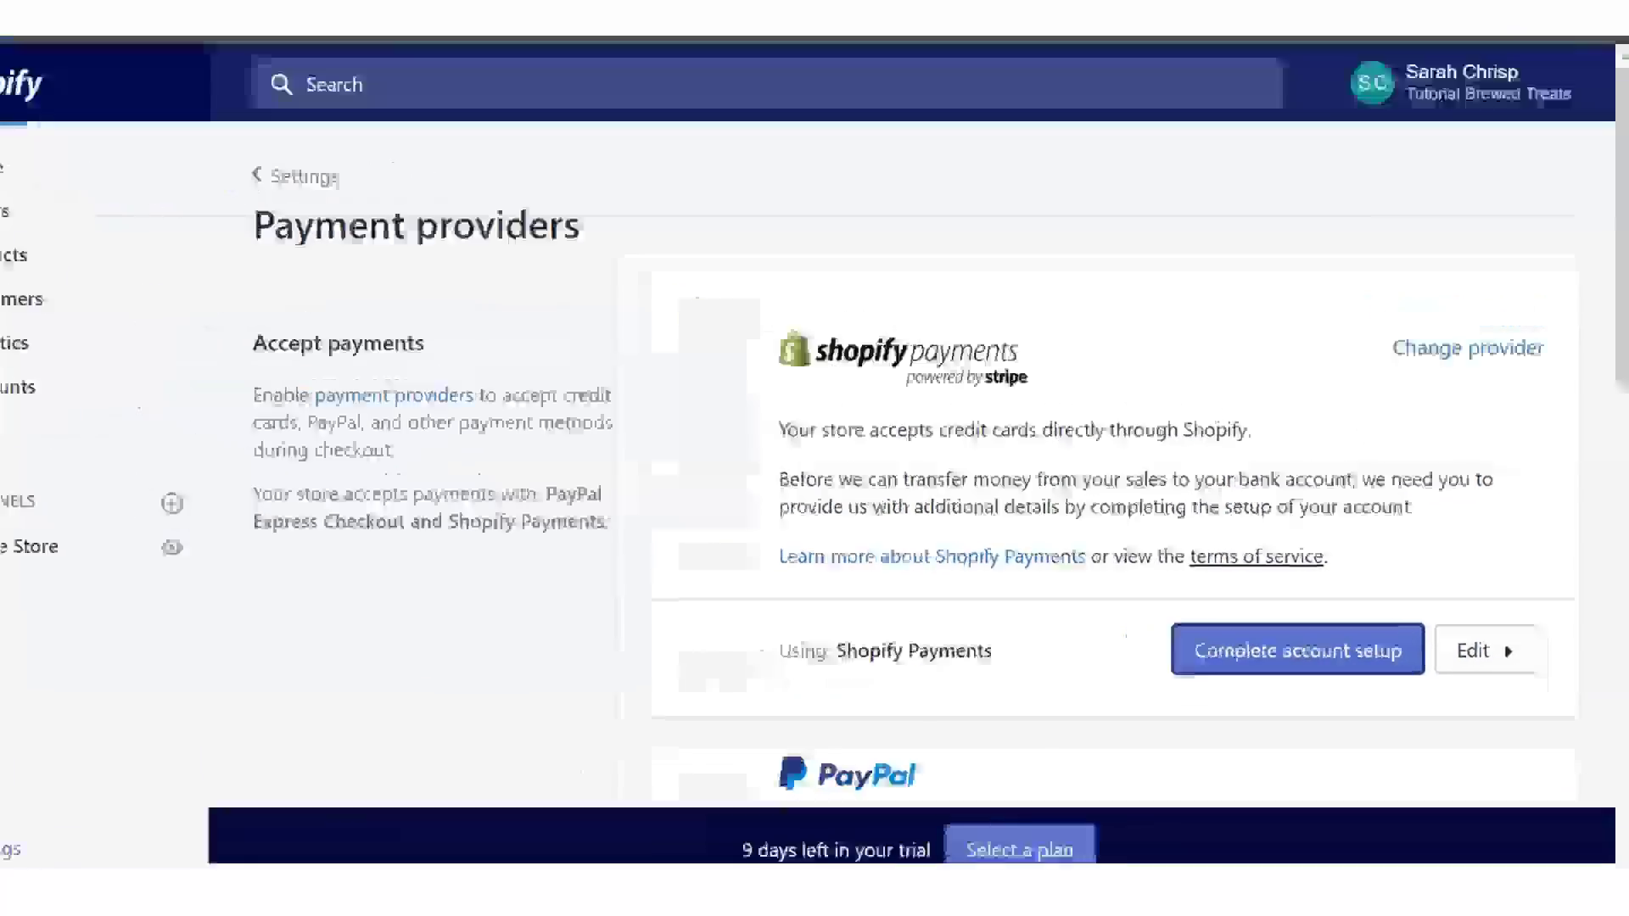
# - Enter the account holder's date of birth in the Payments setup form
pyautogui.scroll(-3, 1626, 269)
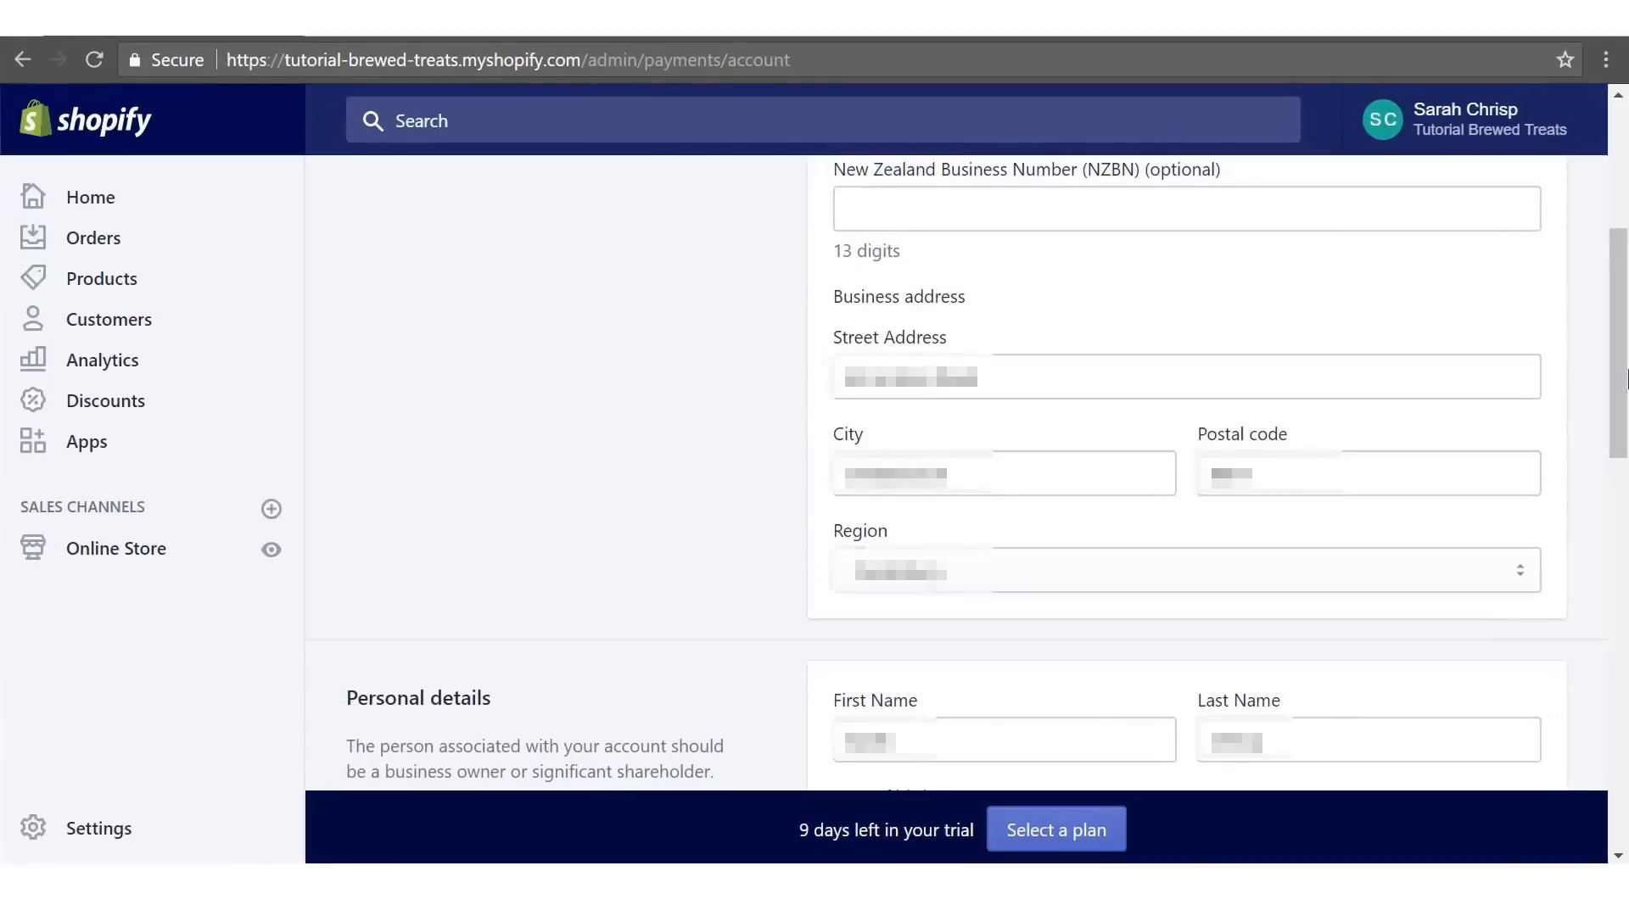
pyautogui.scroll(-3, 1626, 379)
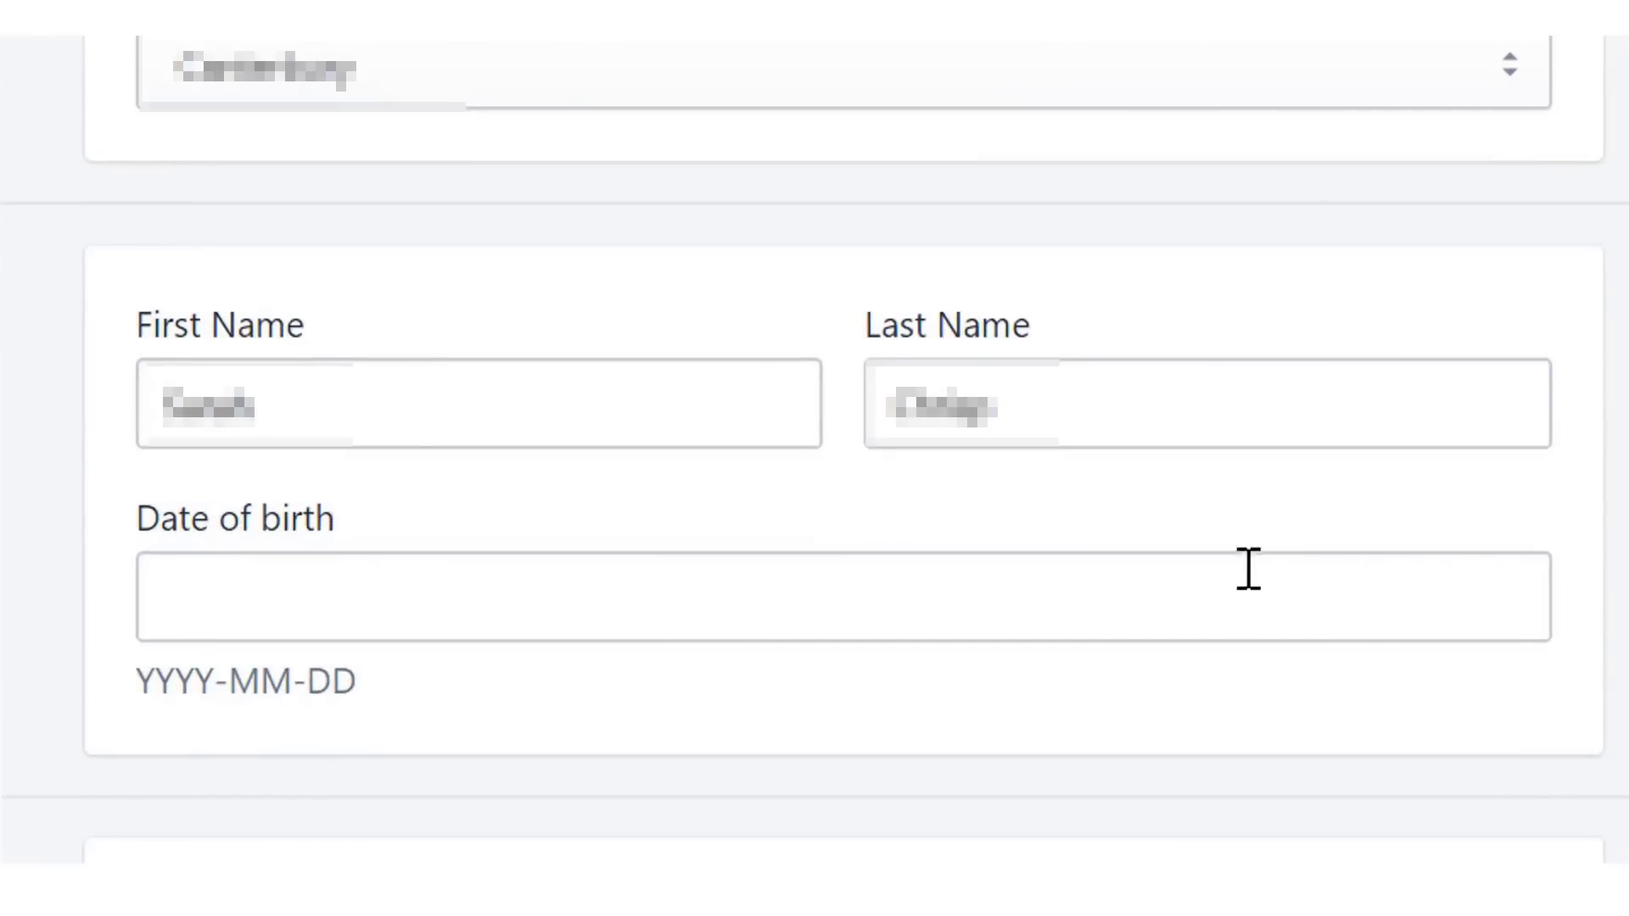
pyautogui.click(1249, 569)
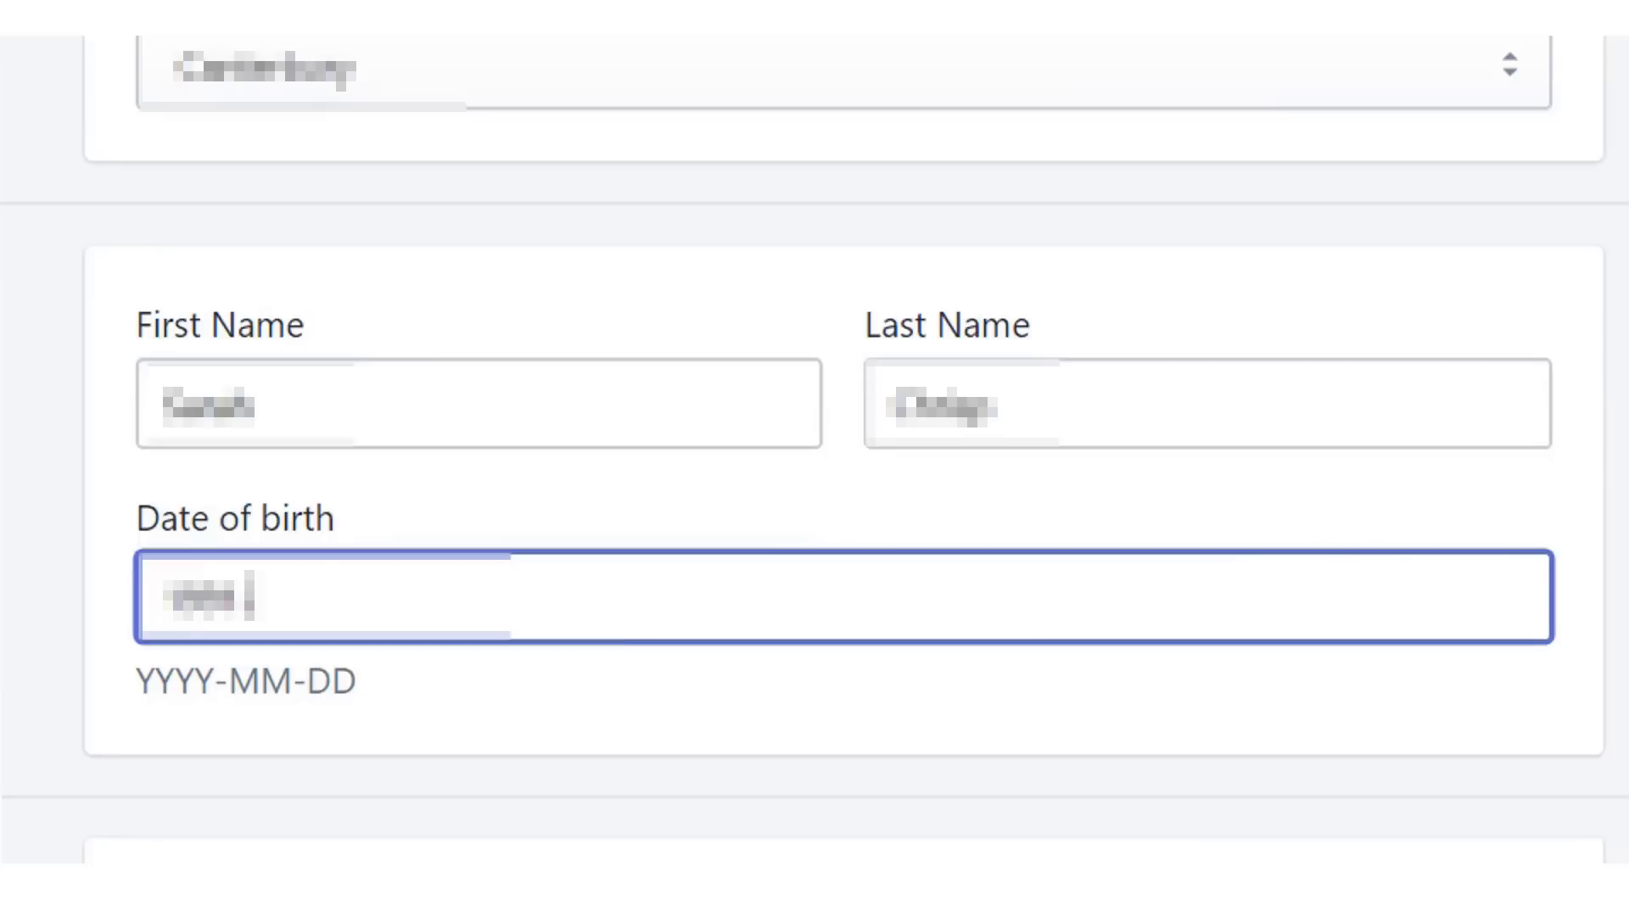
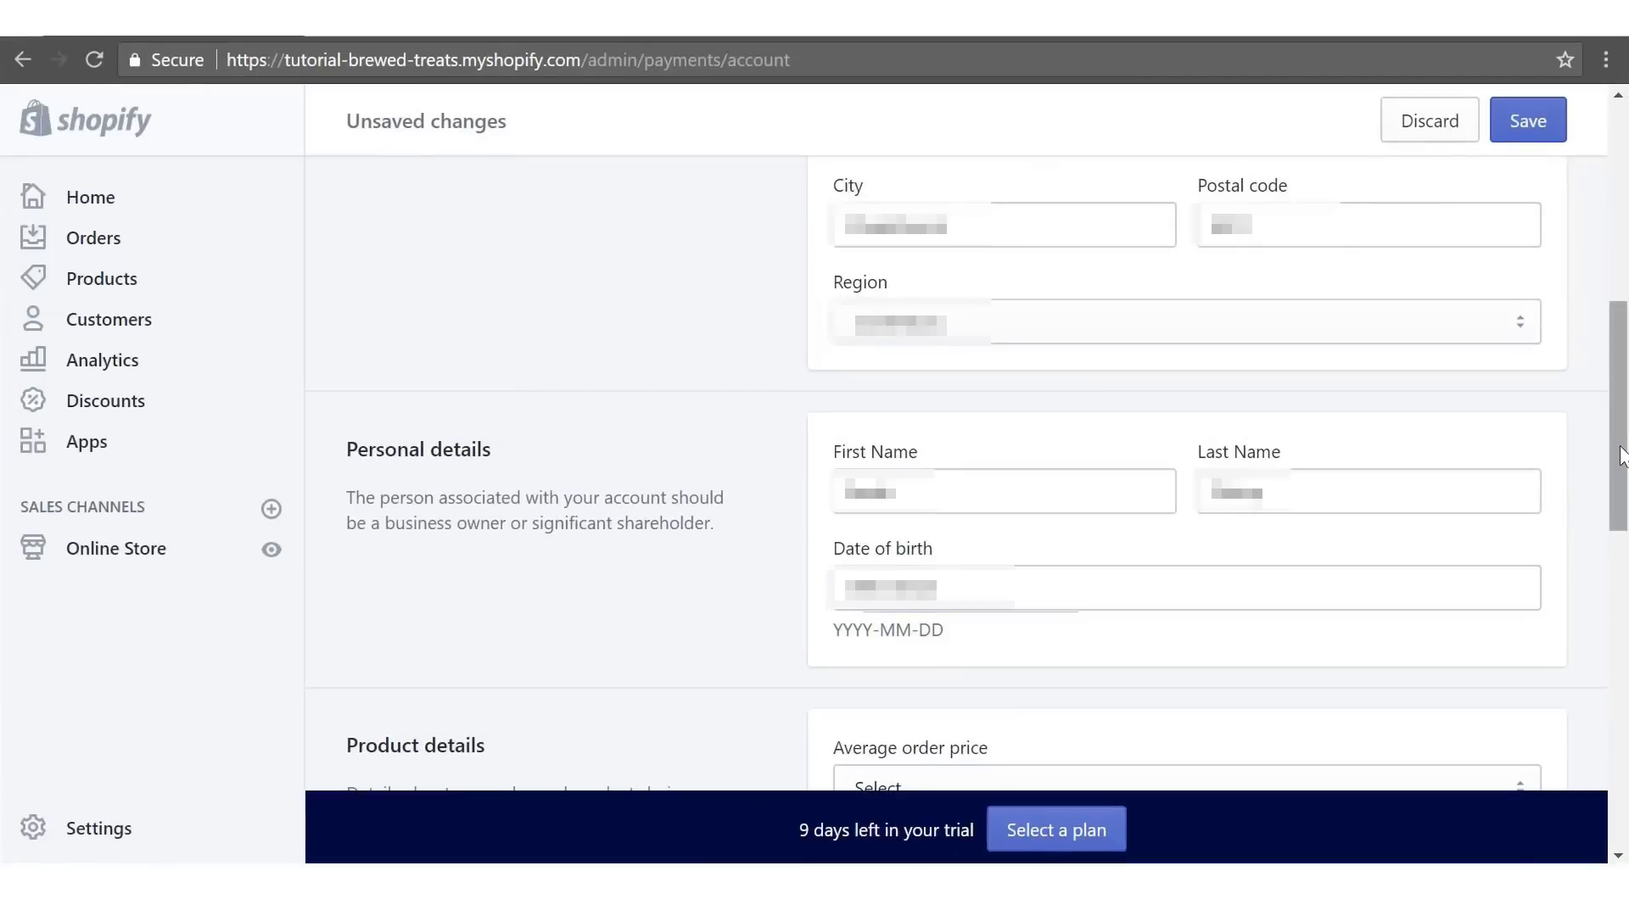
pyautogui.scroll(-5, 1620, 453)
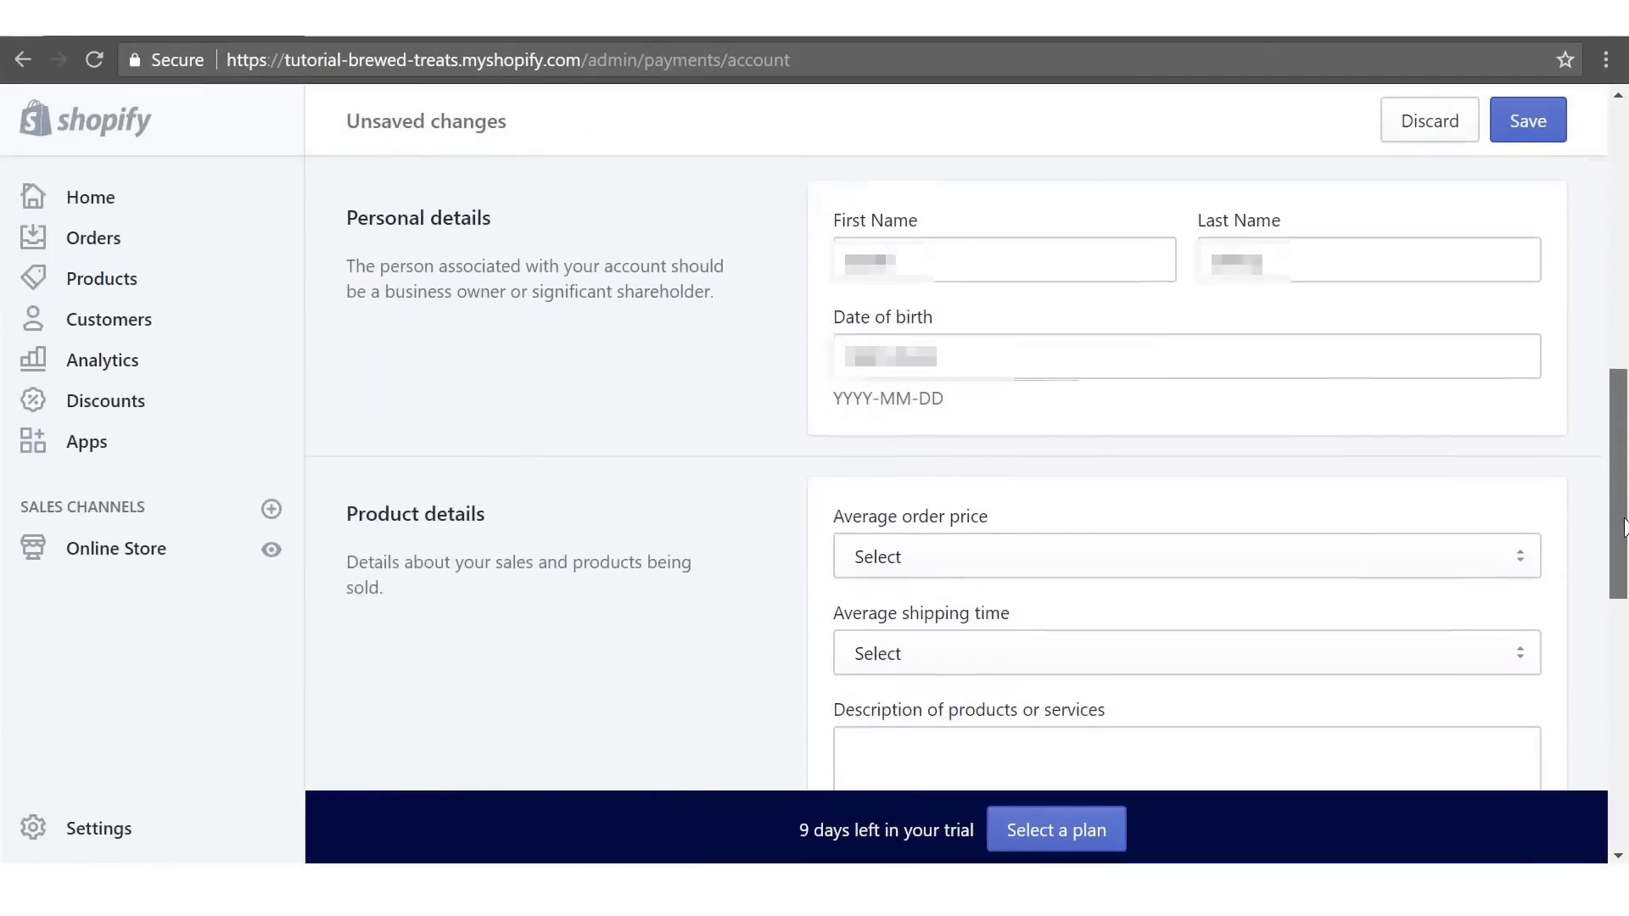
pyautogui.scroll(-2, 1272, 382)
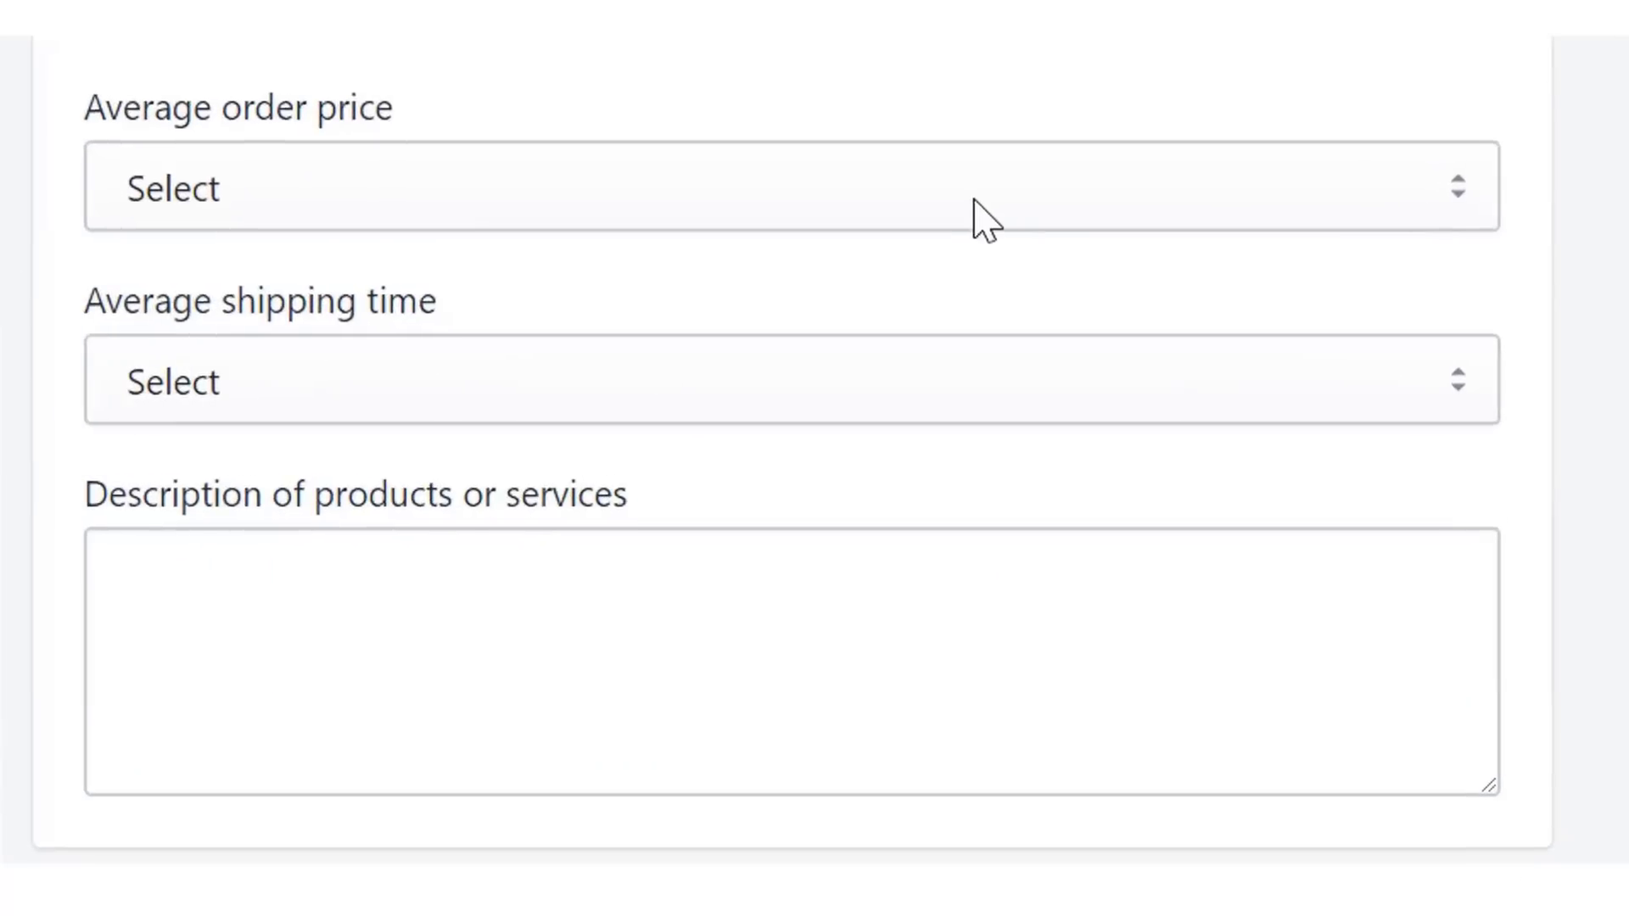
# - Set average order price to $10 - $1000 and average shipping time to 15-21 days
pyautogui.click(976, 204)
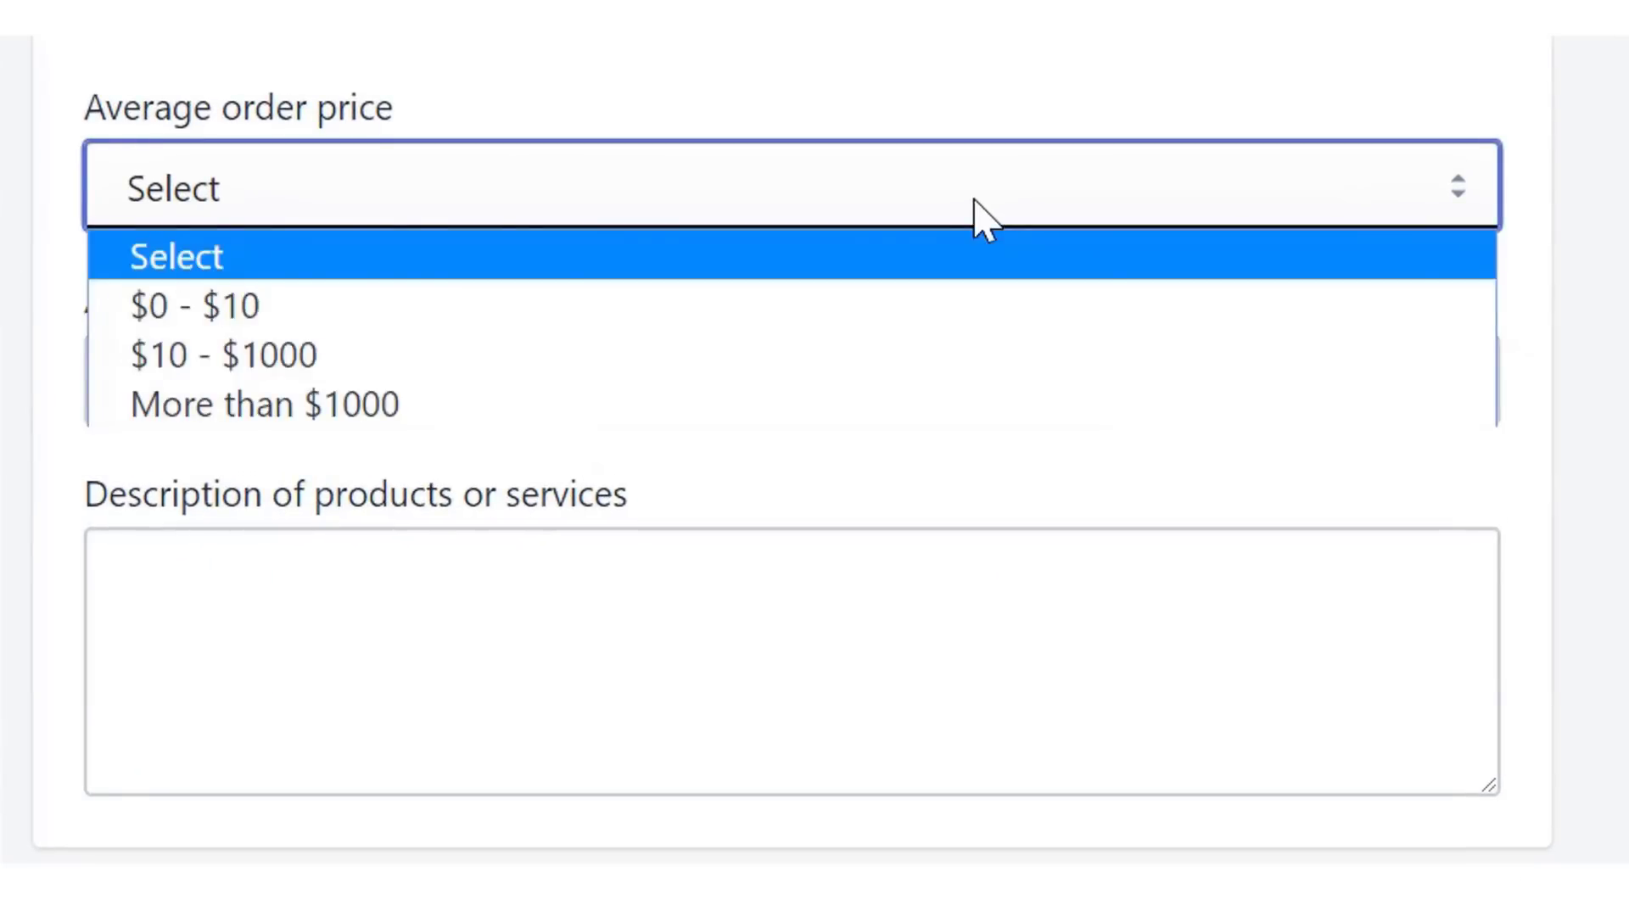
pyautogui.click(823, 356)
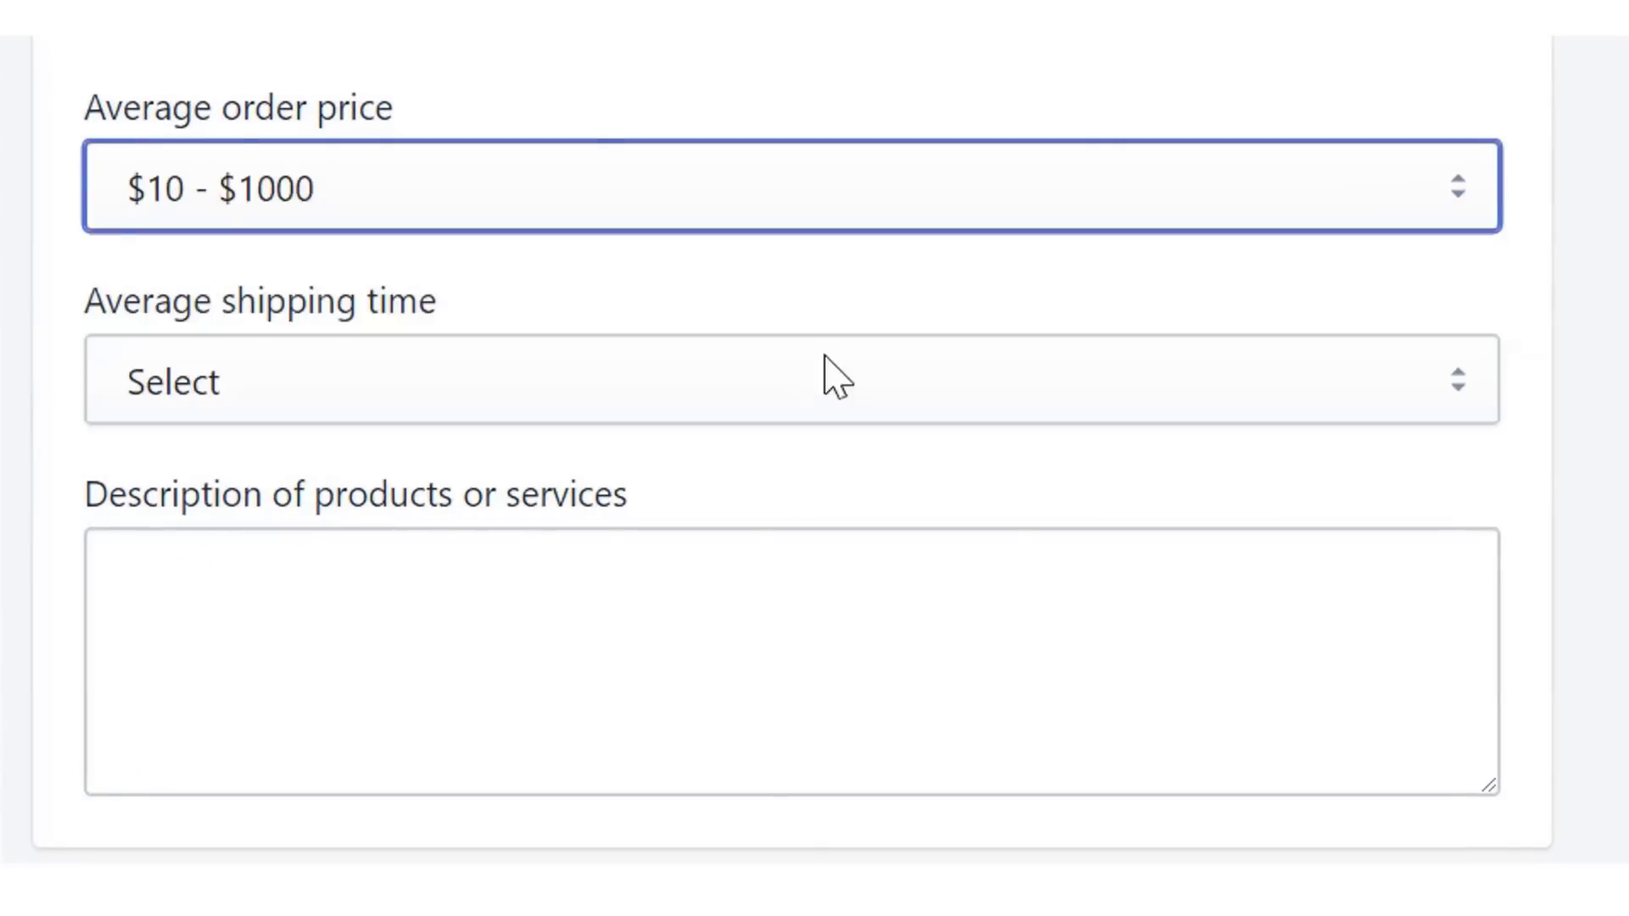
pyautogui.click(865, 375)
pyautogui.click(855, 389)
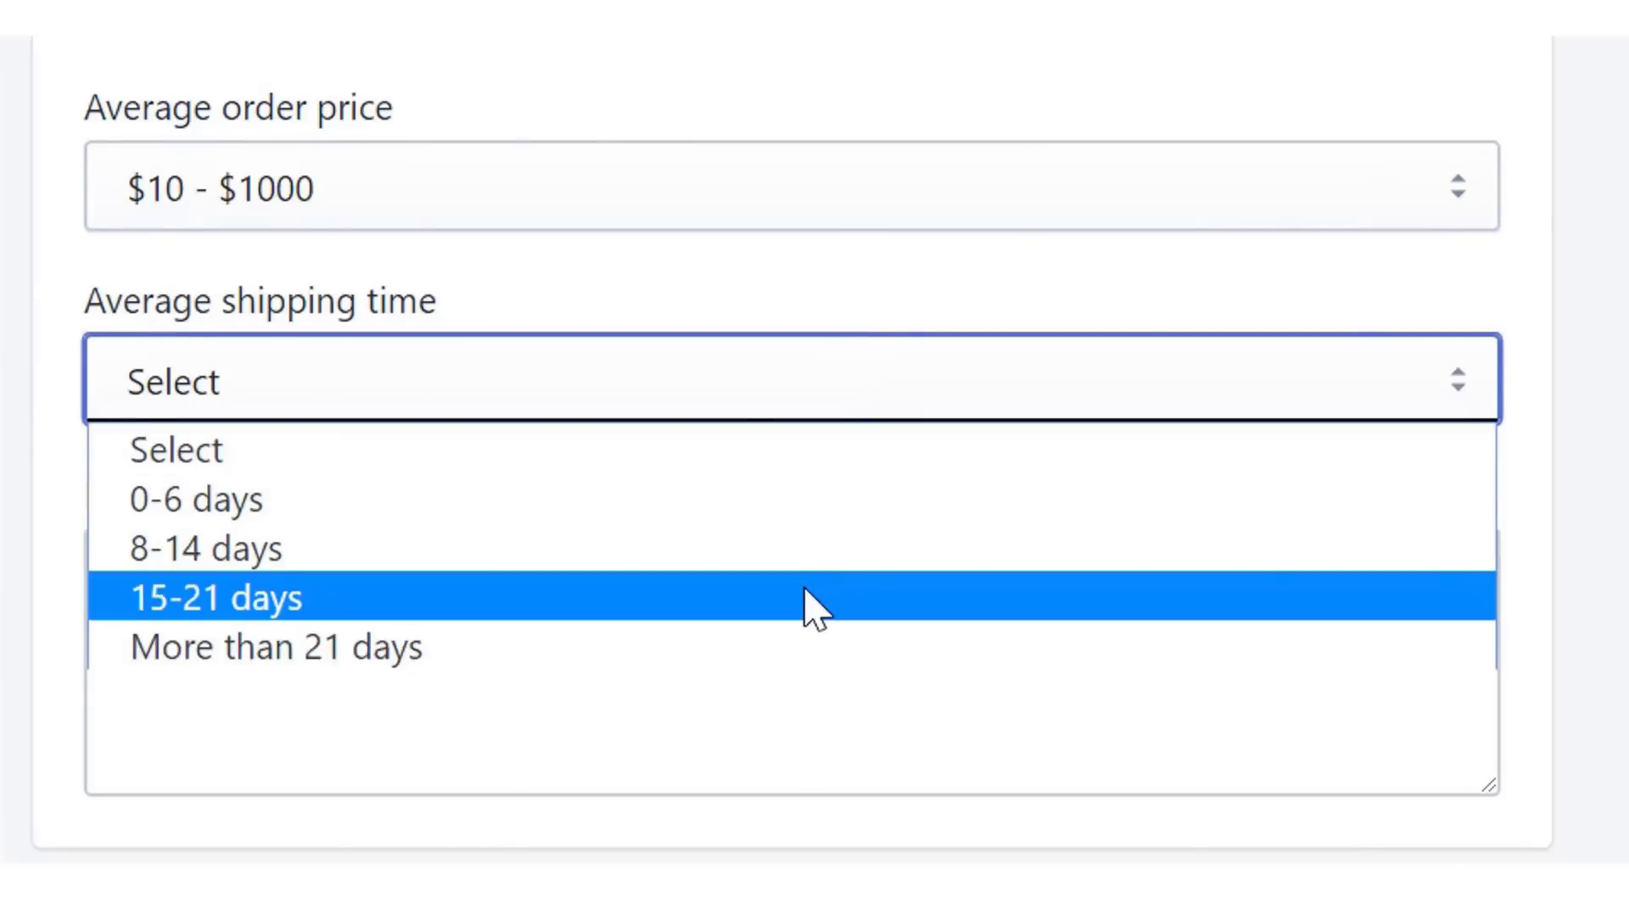
pyautogui.click(806, 598)
# - Describe the coffee items, paste the bank account number, and complete the account setup
pyautogui.click(1003, 661)
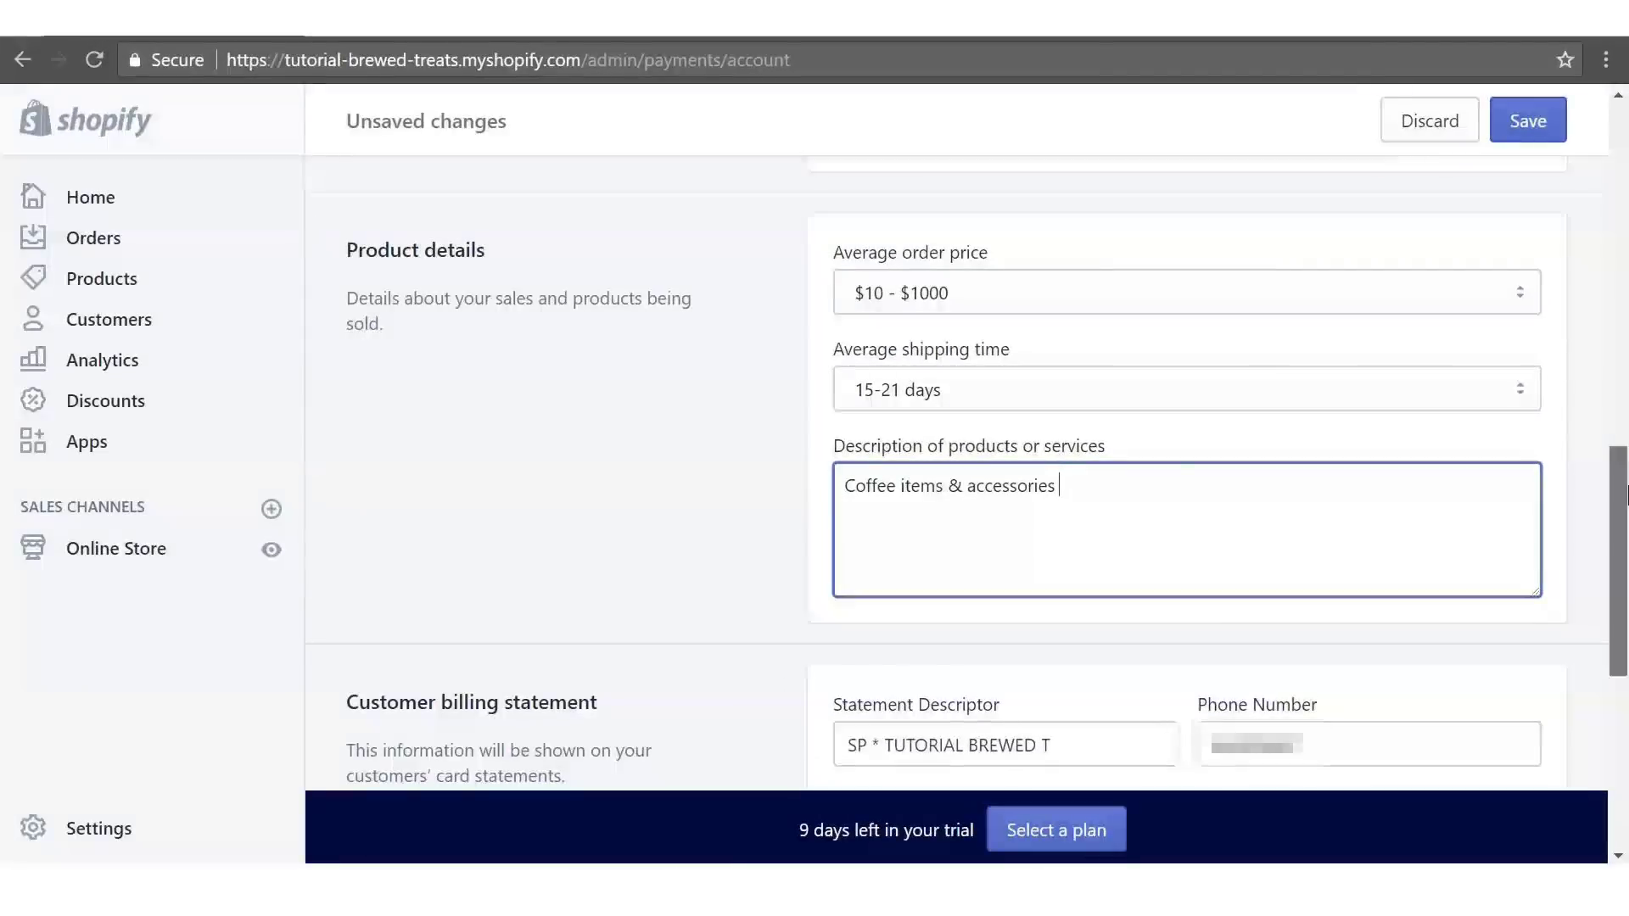
pyautogui.moveTo(1621, 499); pyautogui.dragTo(1620, 622)
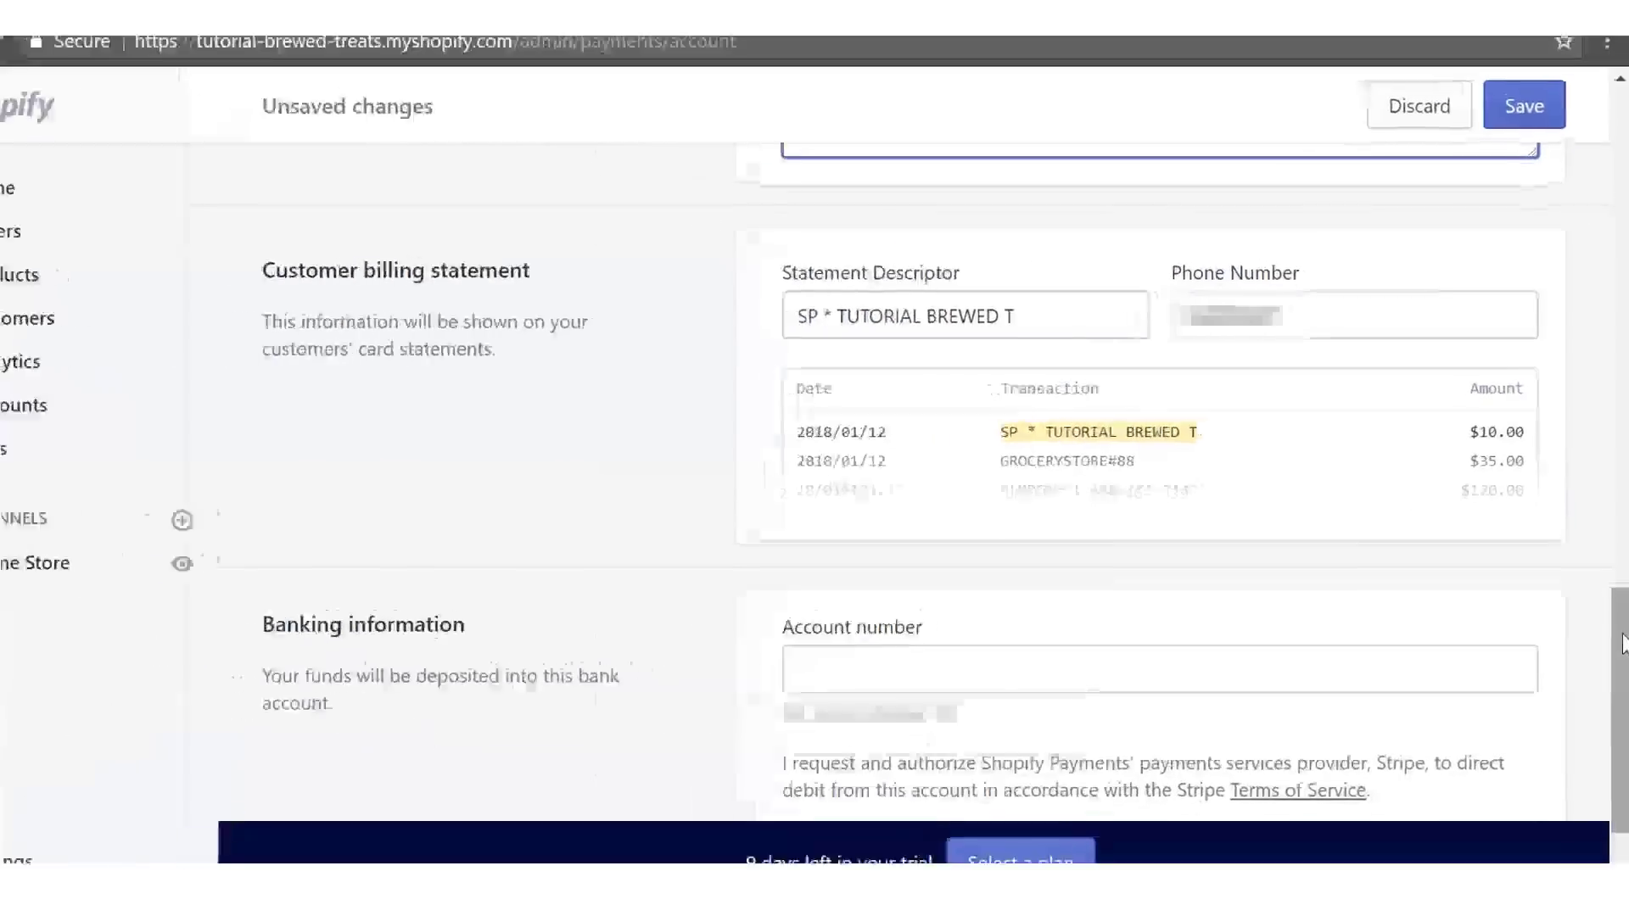
pyautogui.scroll(-2, 1620, 632)
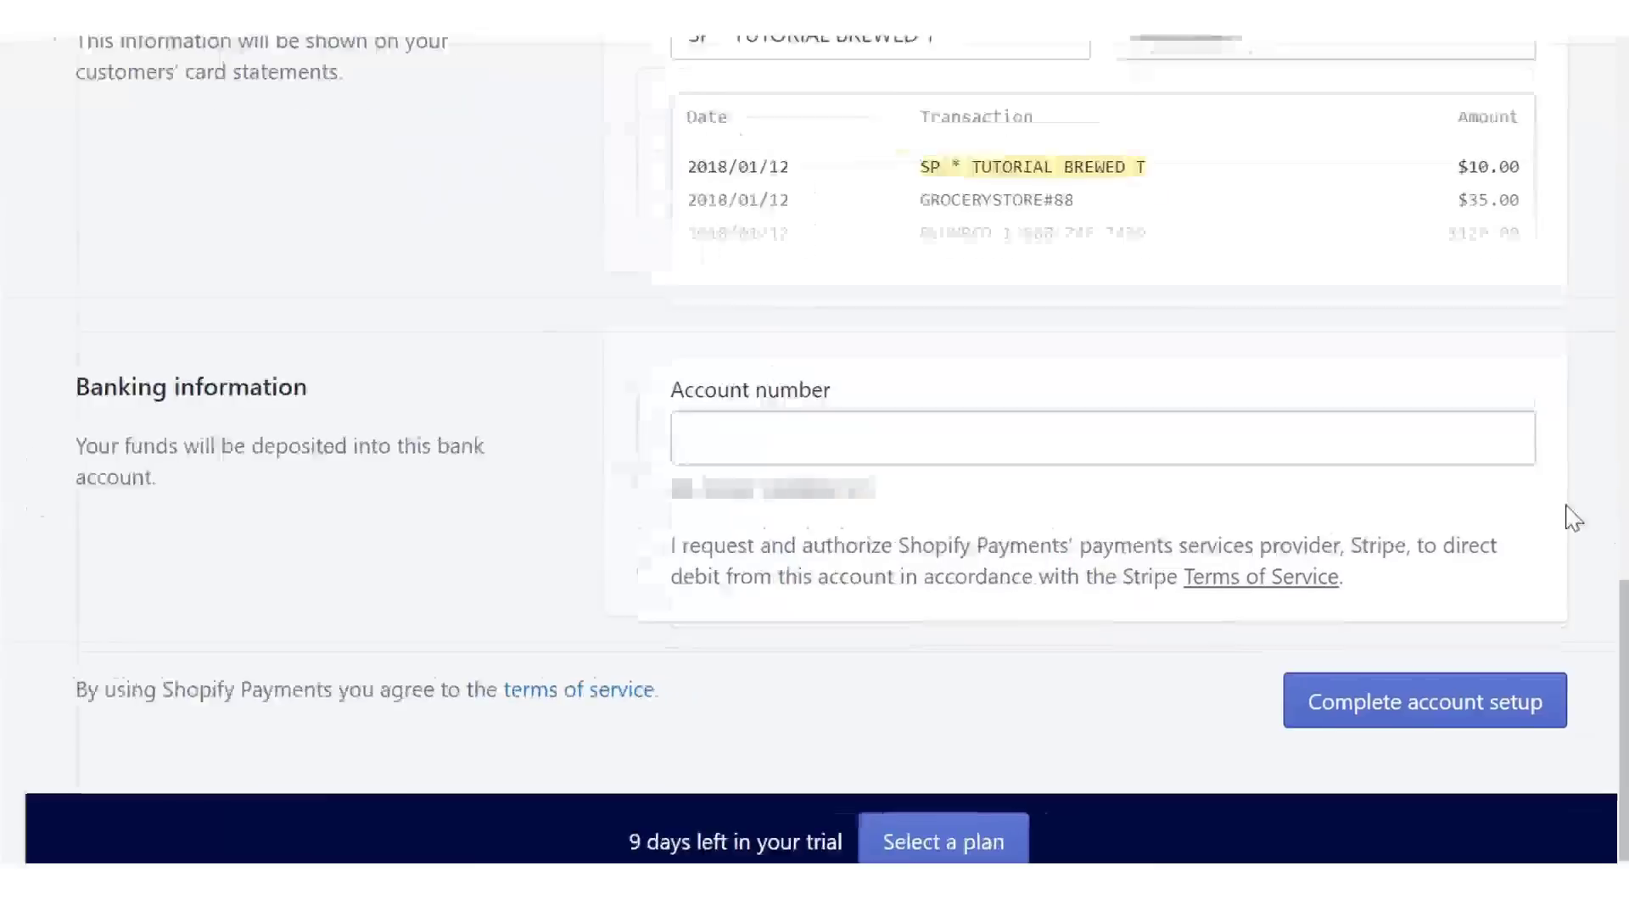
pyautogui.click(1197, 506)
pyautogui.hotkey('ctrl', 'v')
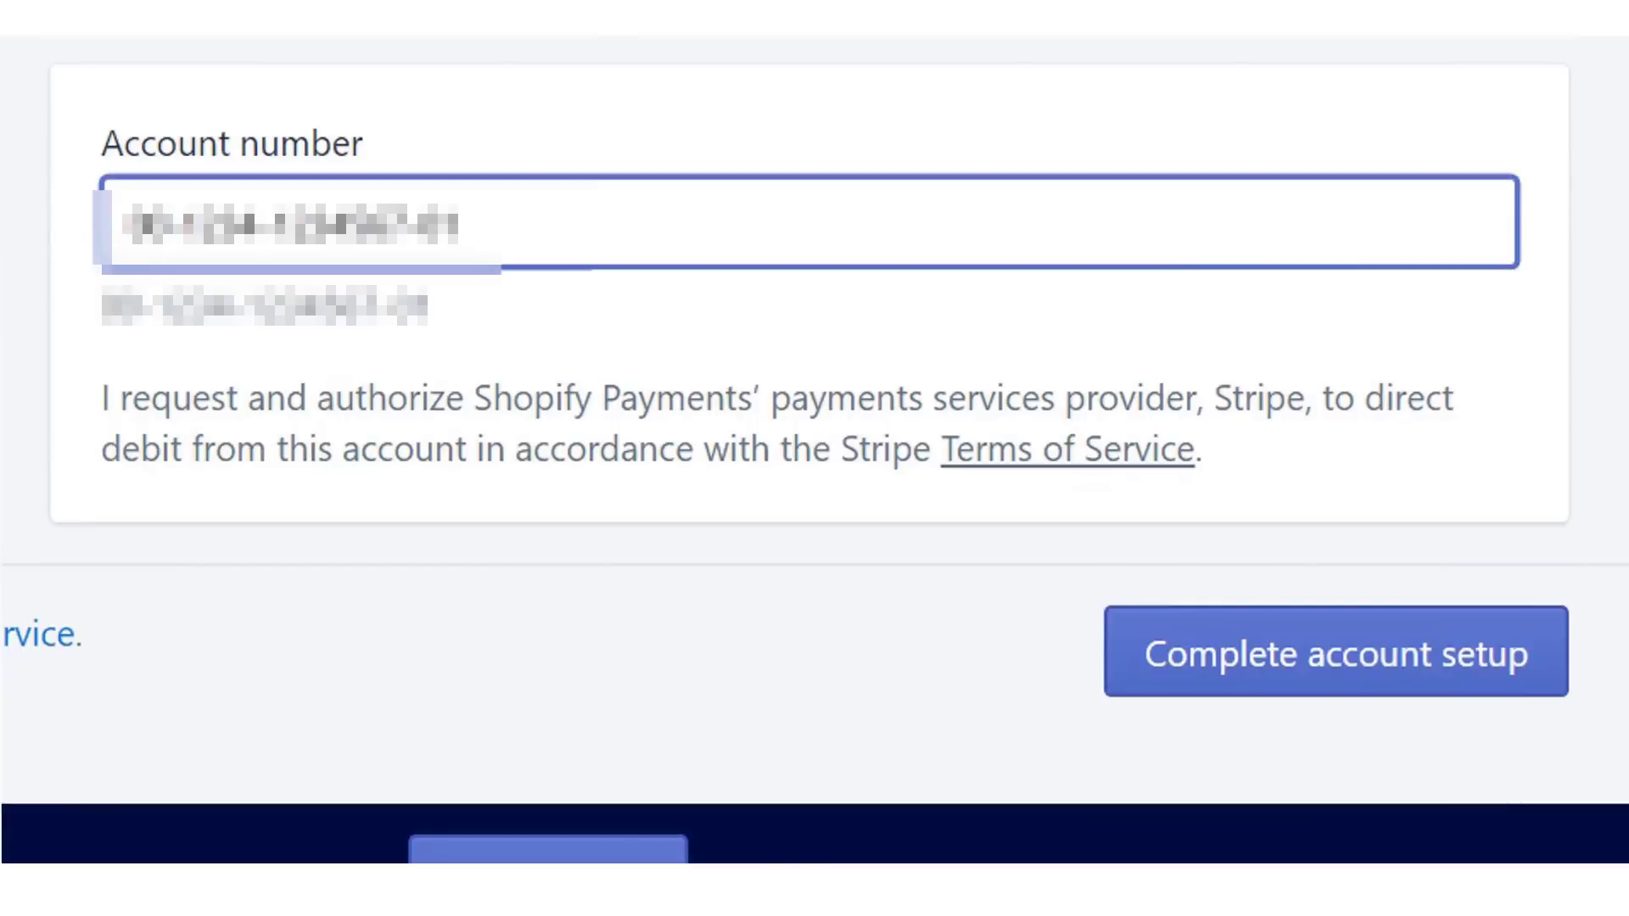
pyautogui.click(1316, 658)
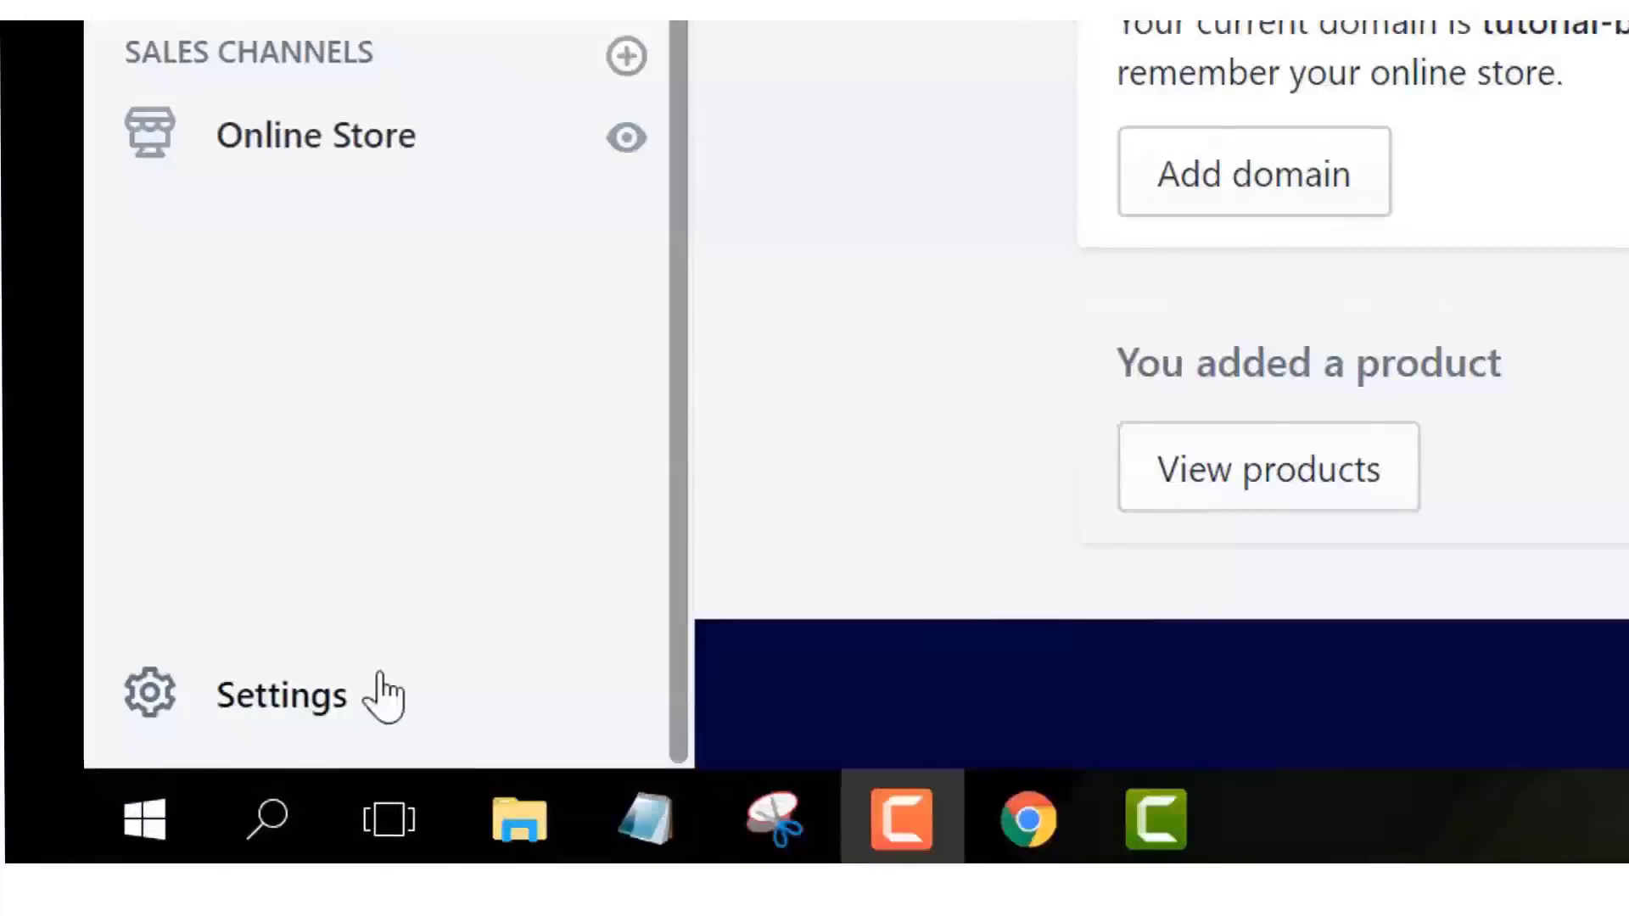
# - In Checkout settings, select 'Accounts are optional' and default agreement to promotional emails
pyautogui.click(384, 697)
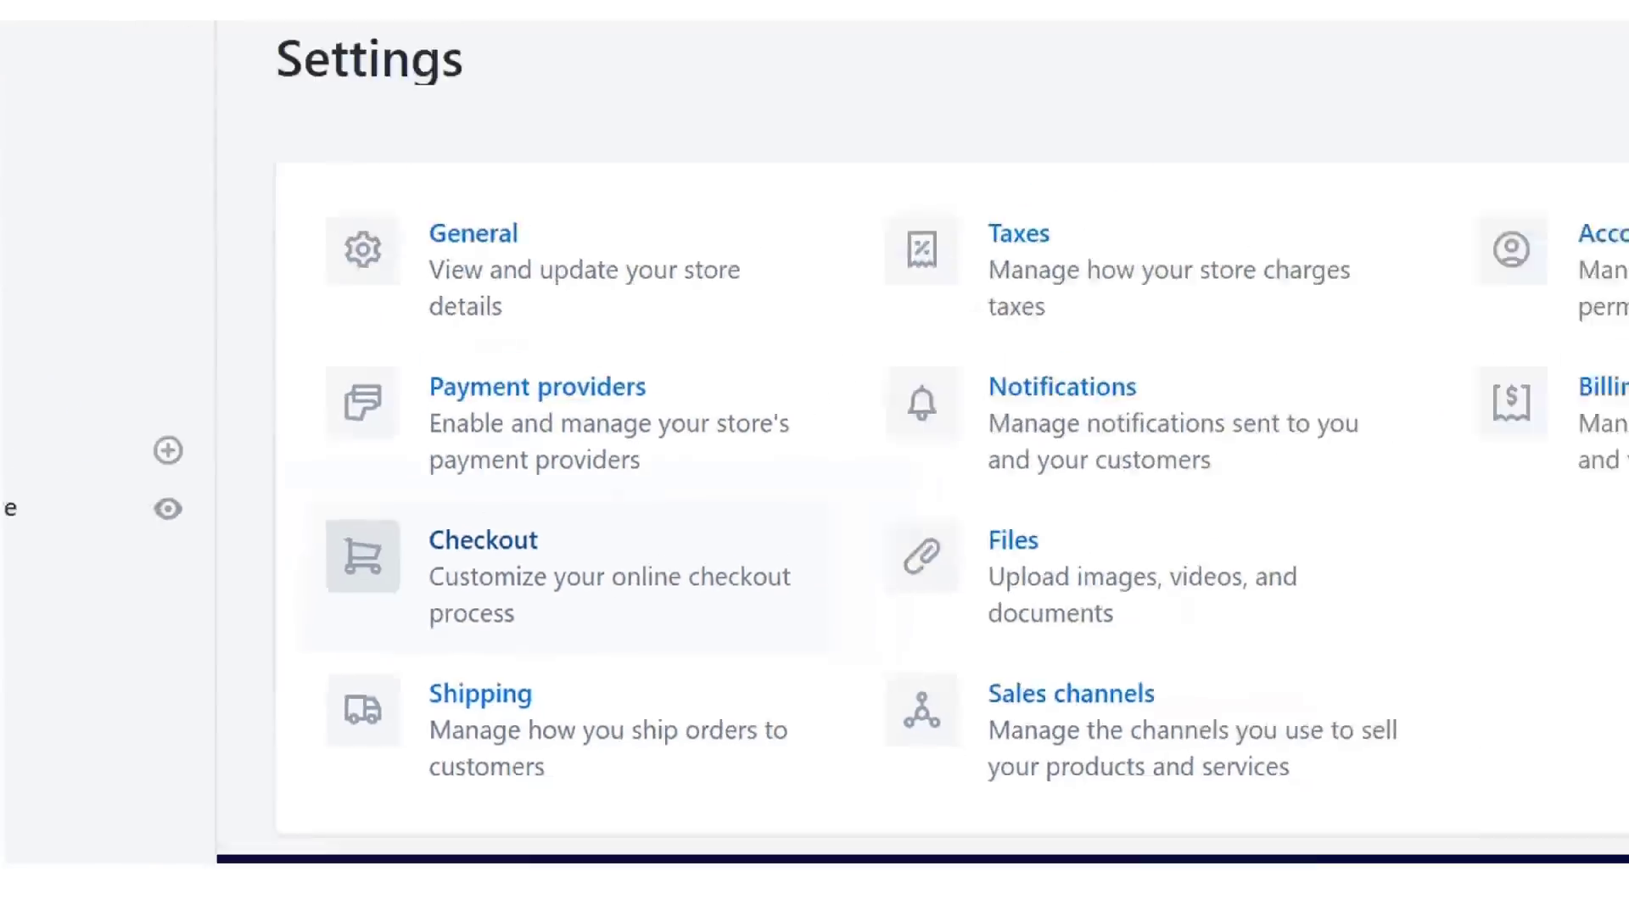
pyautogui.click(484, 541)
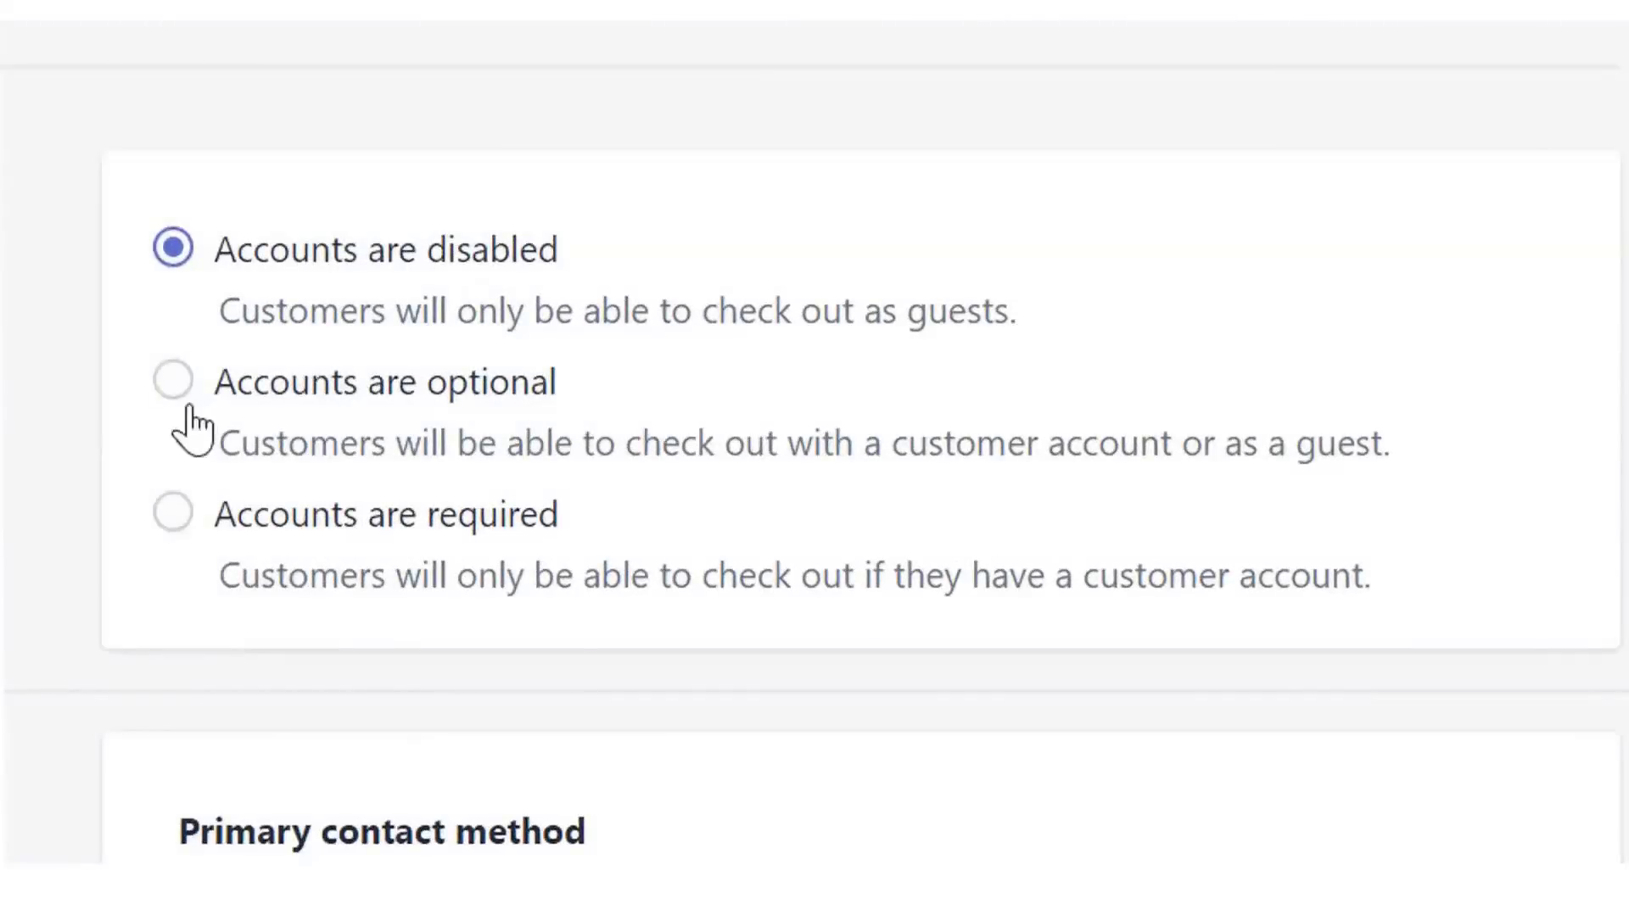
pyautogui.click(193, 427)
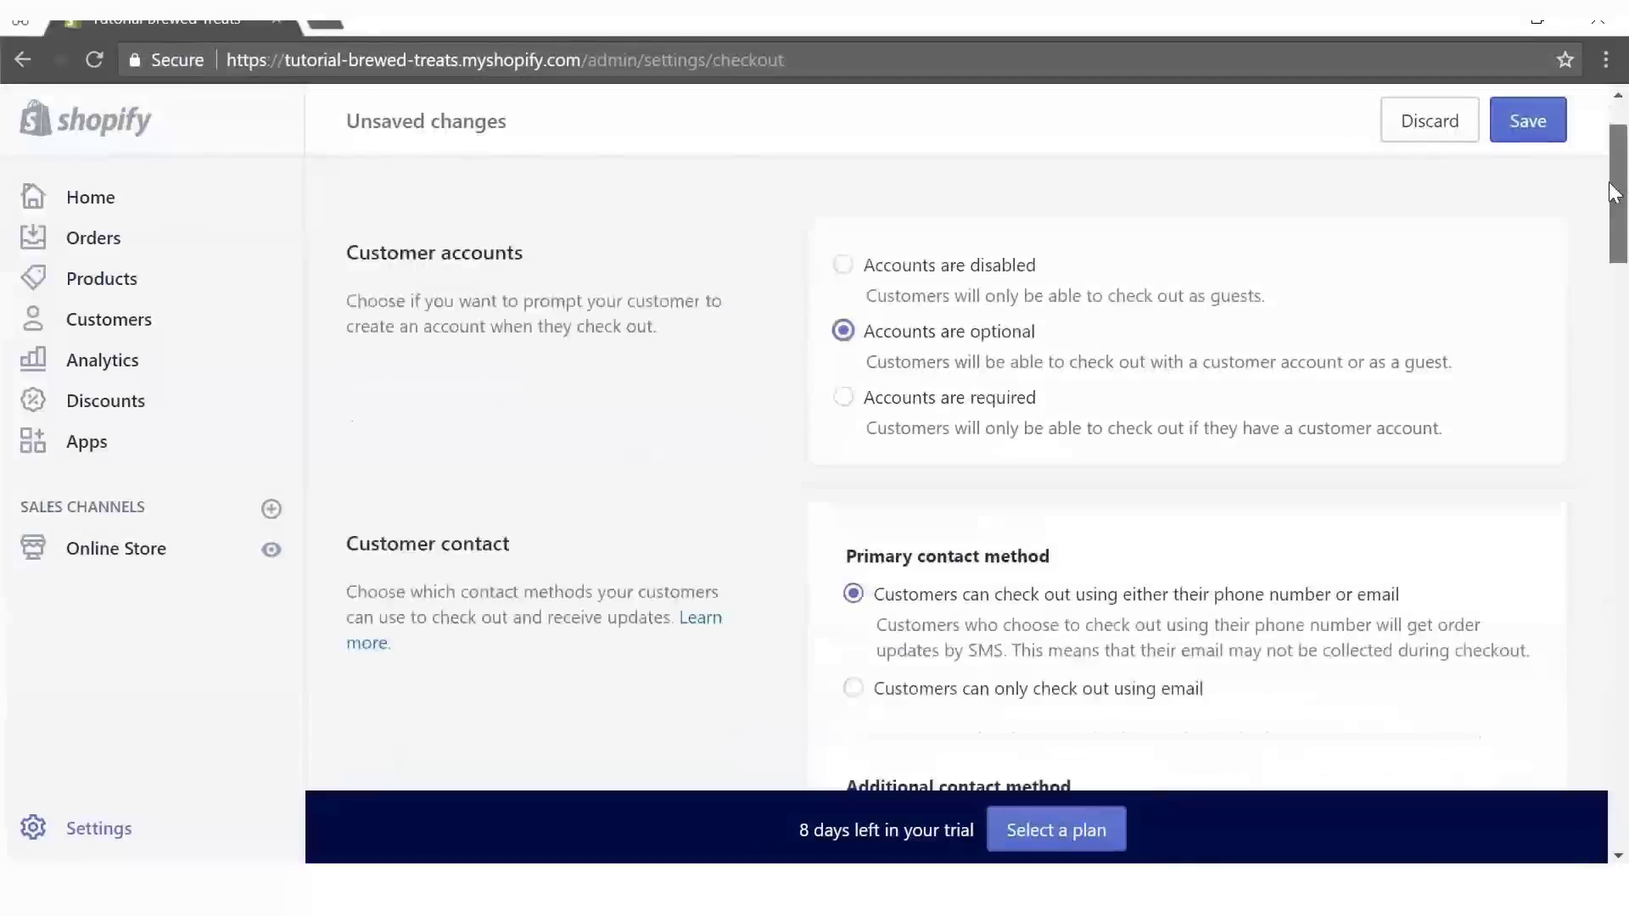
pyautogui.moveTo(1614, 192); pyautogui.dragTo(1569, 482)
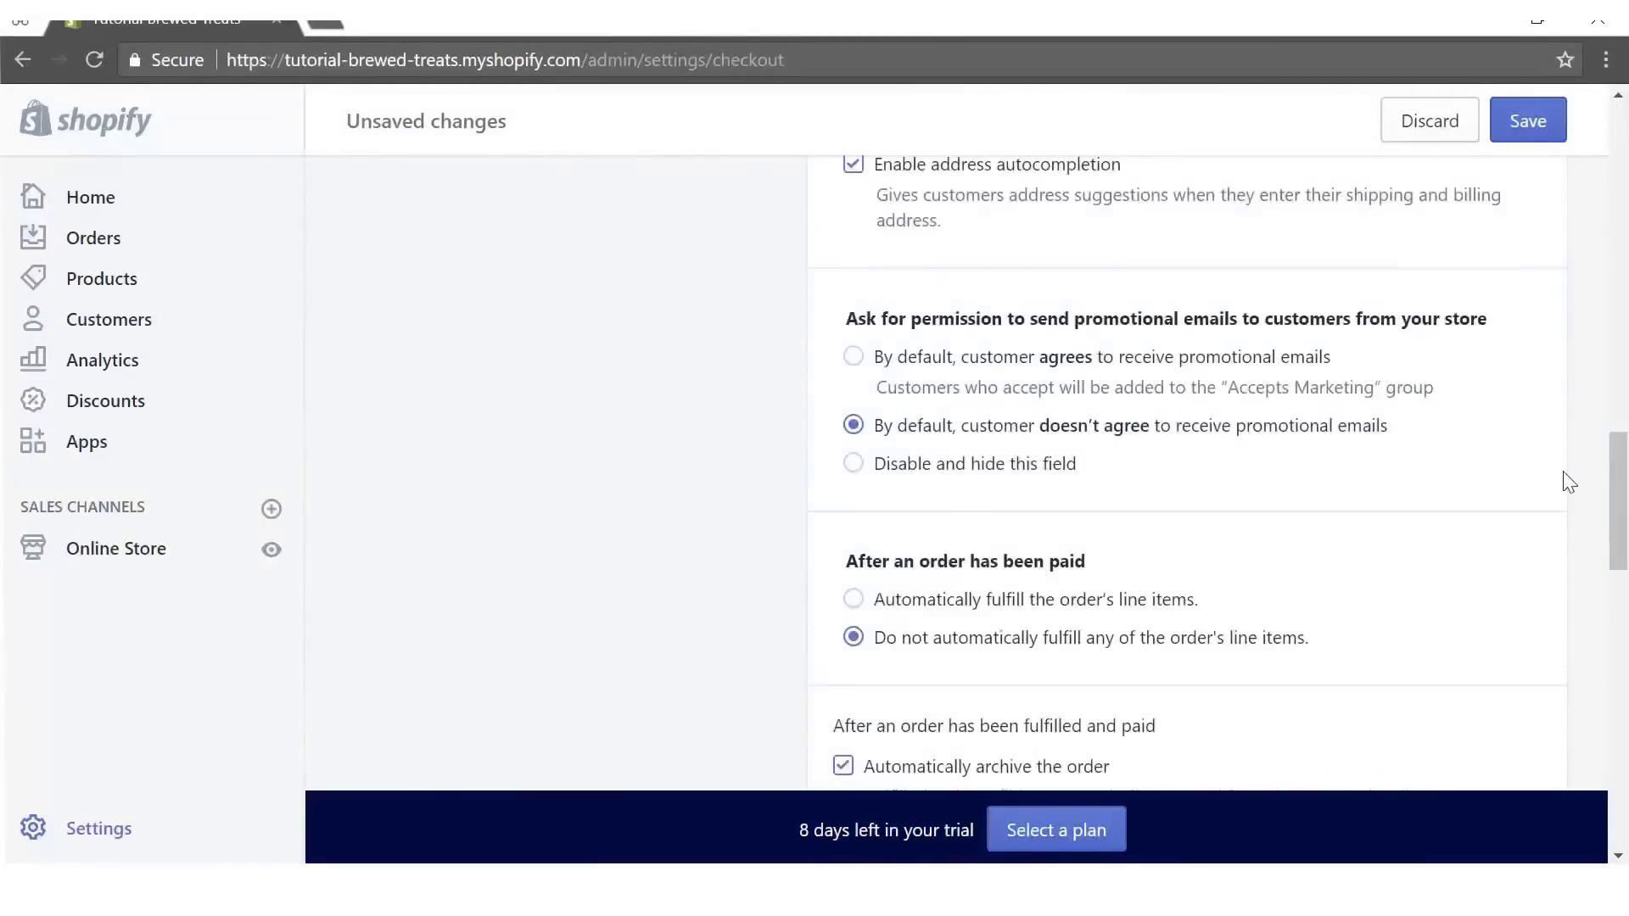
pyautogui.click(853, 356)
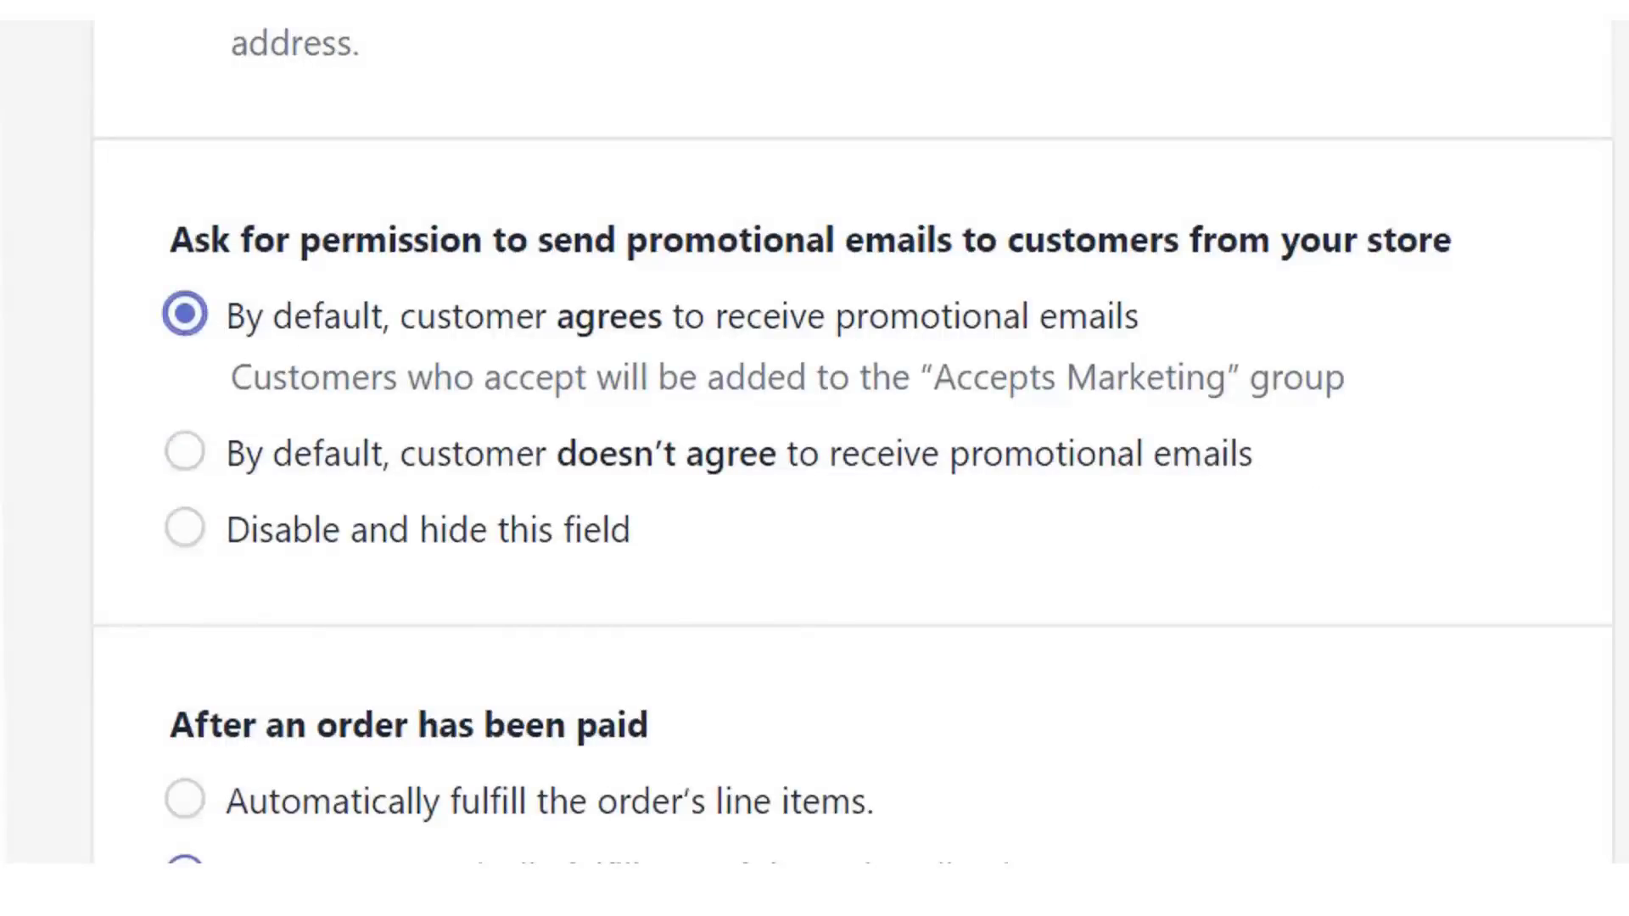
pyautogui.moveTo(1621, 480); pyautogui.dragTo(1621, 662)
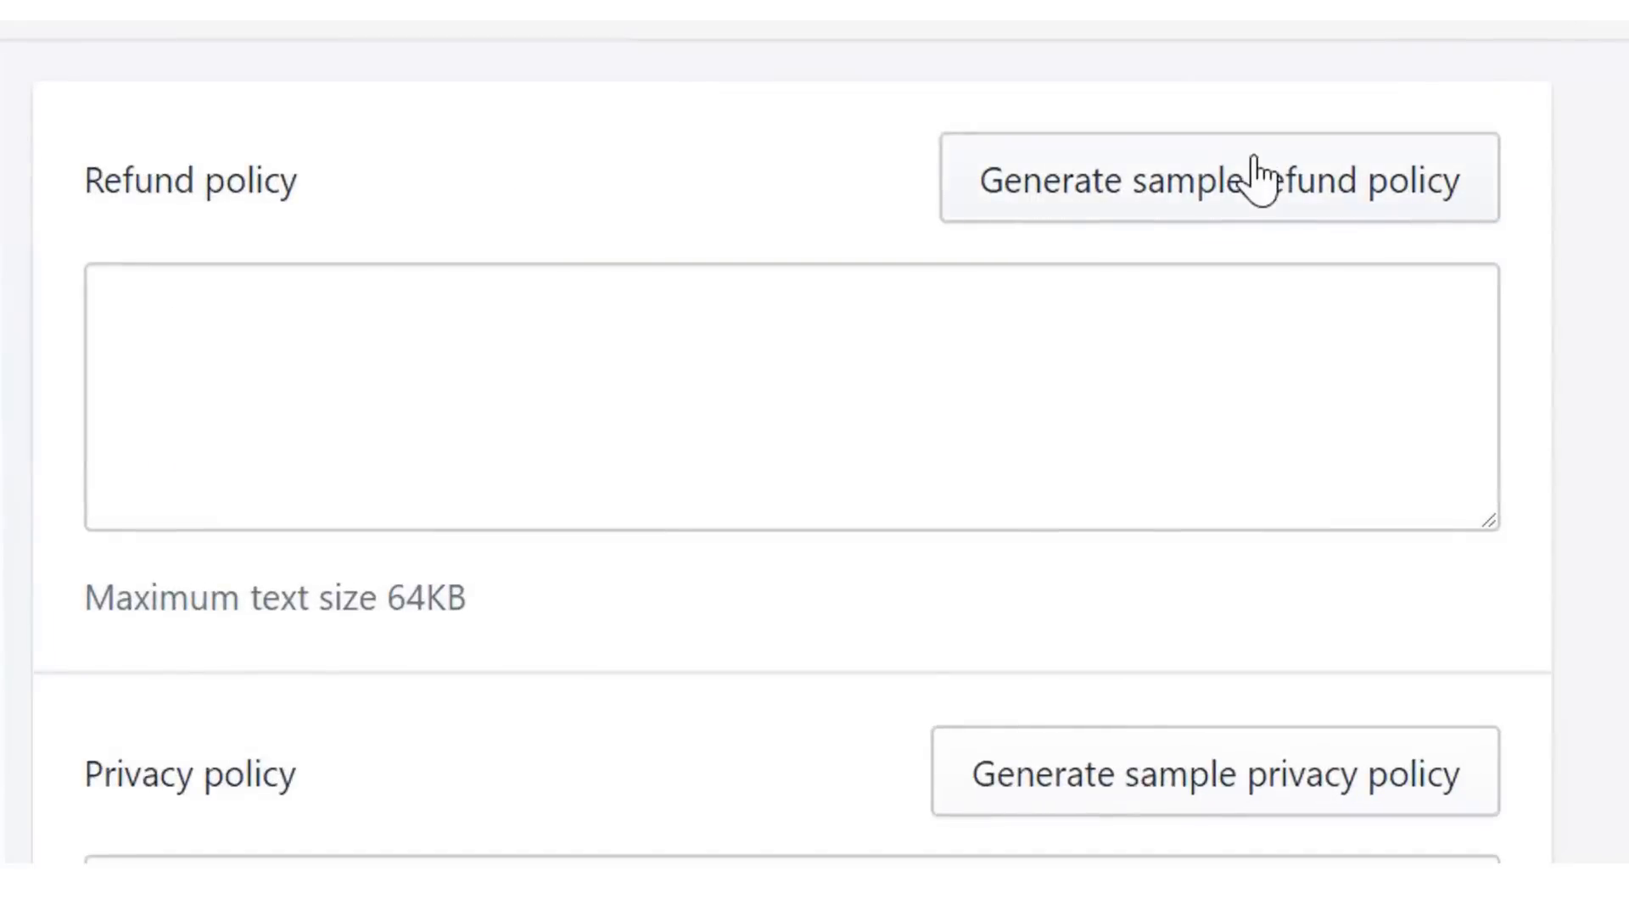
# - Generate sample refund, privacy and terms of service policies, then save the checkout settings
pyautogui.click(1262, 178)
pyautogui.scroll(-3, 1578, 352)
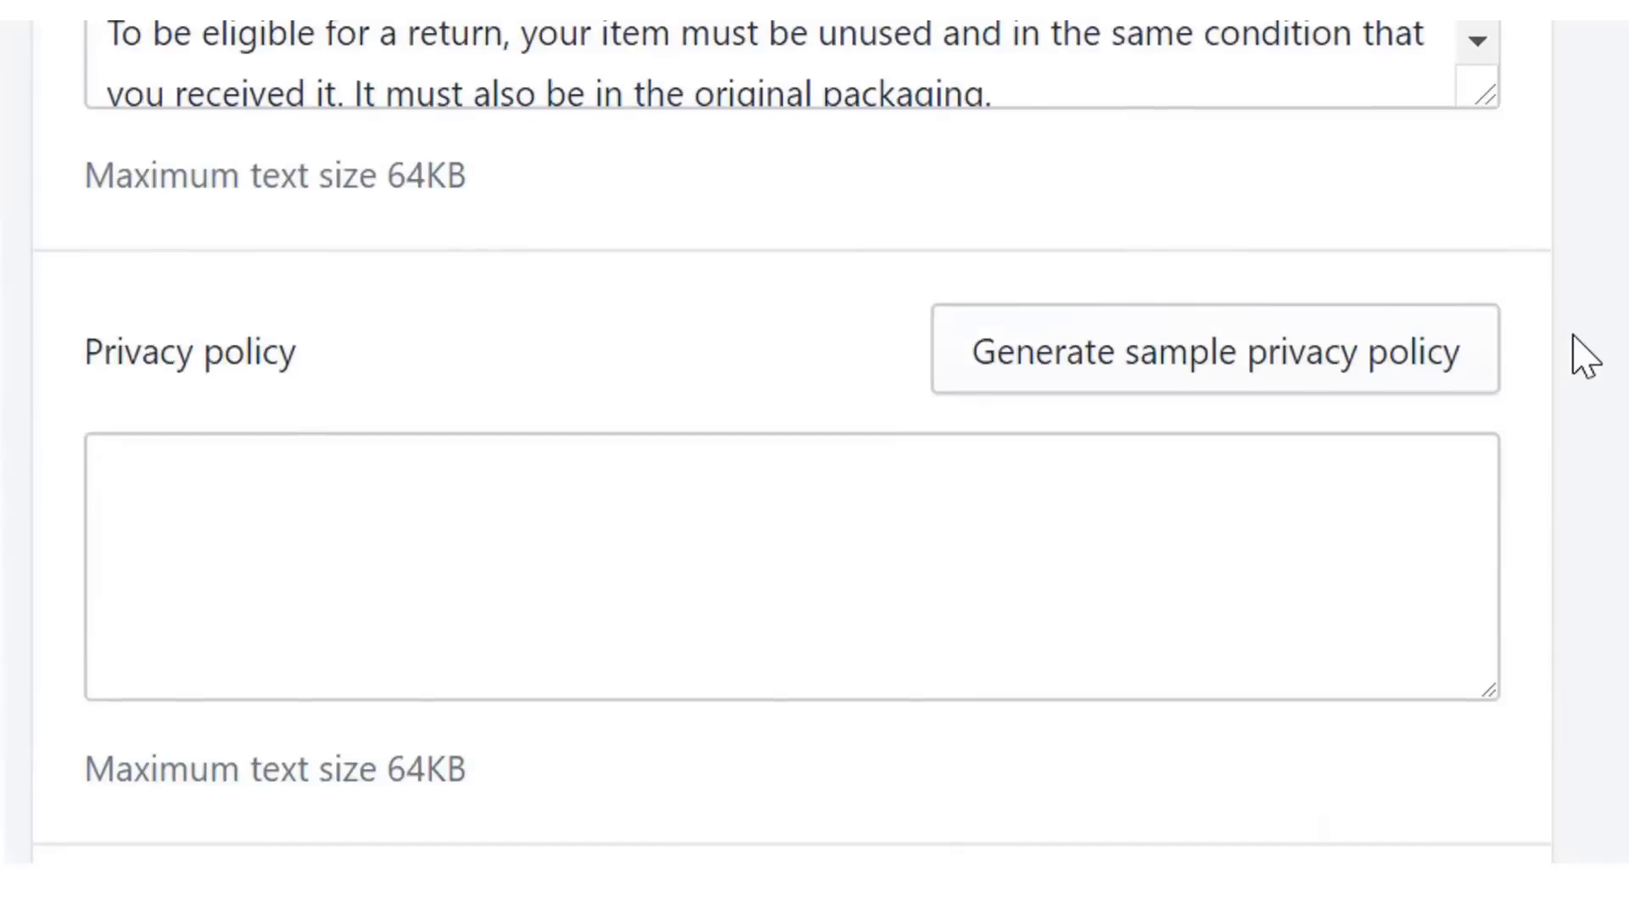
pyautogui.click(1346, 365)
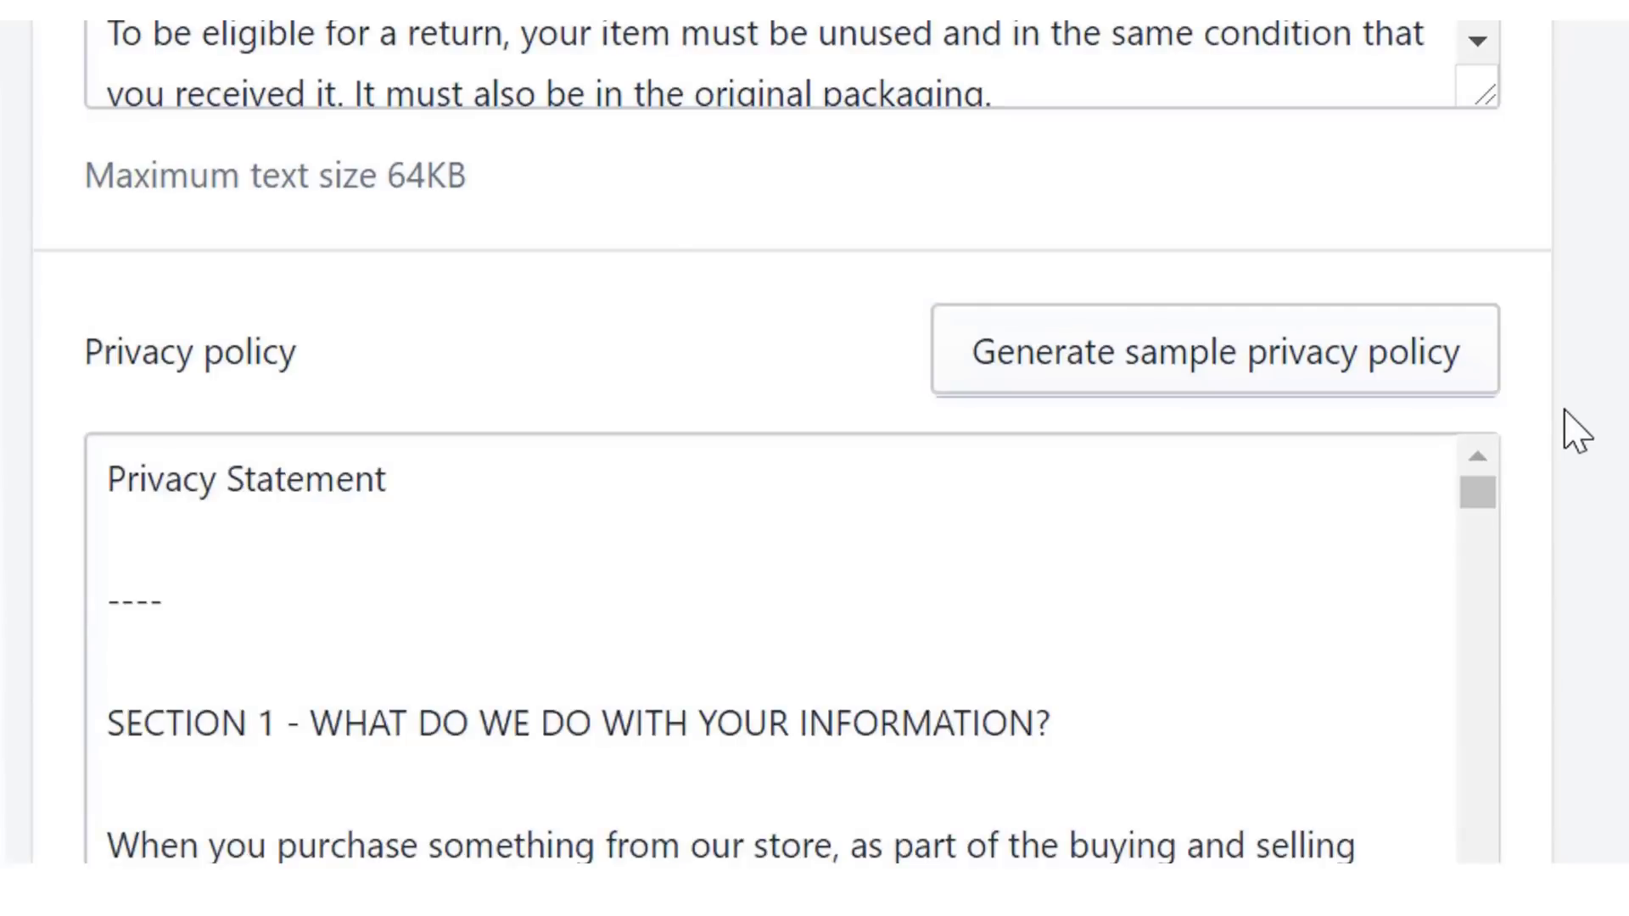
pyautogui.scroll(-5, 1577, 433)
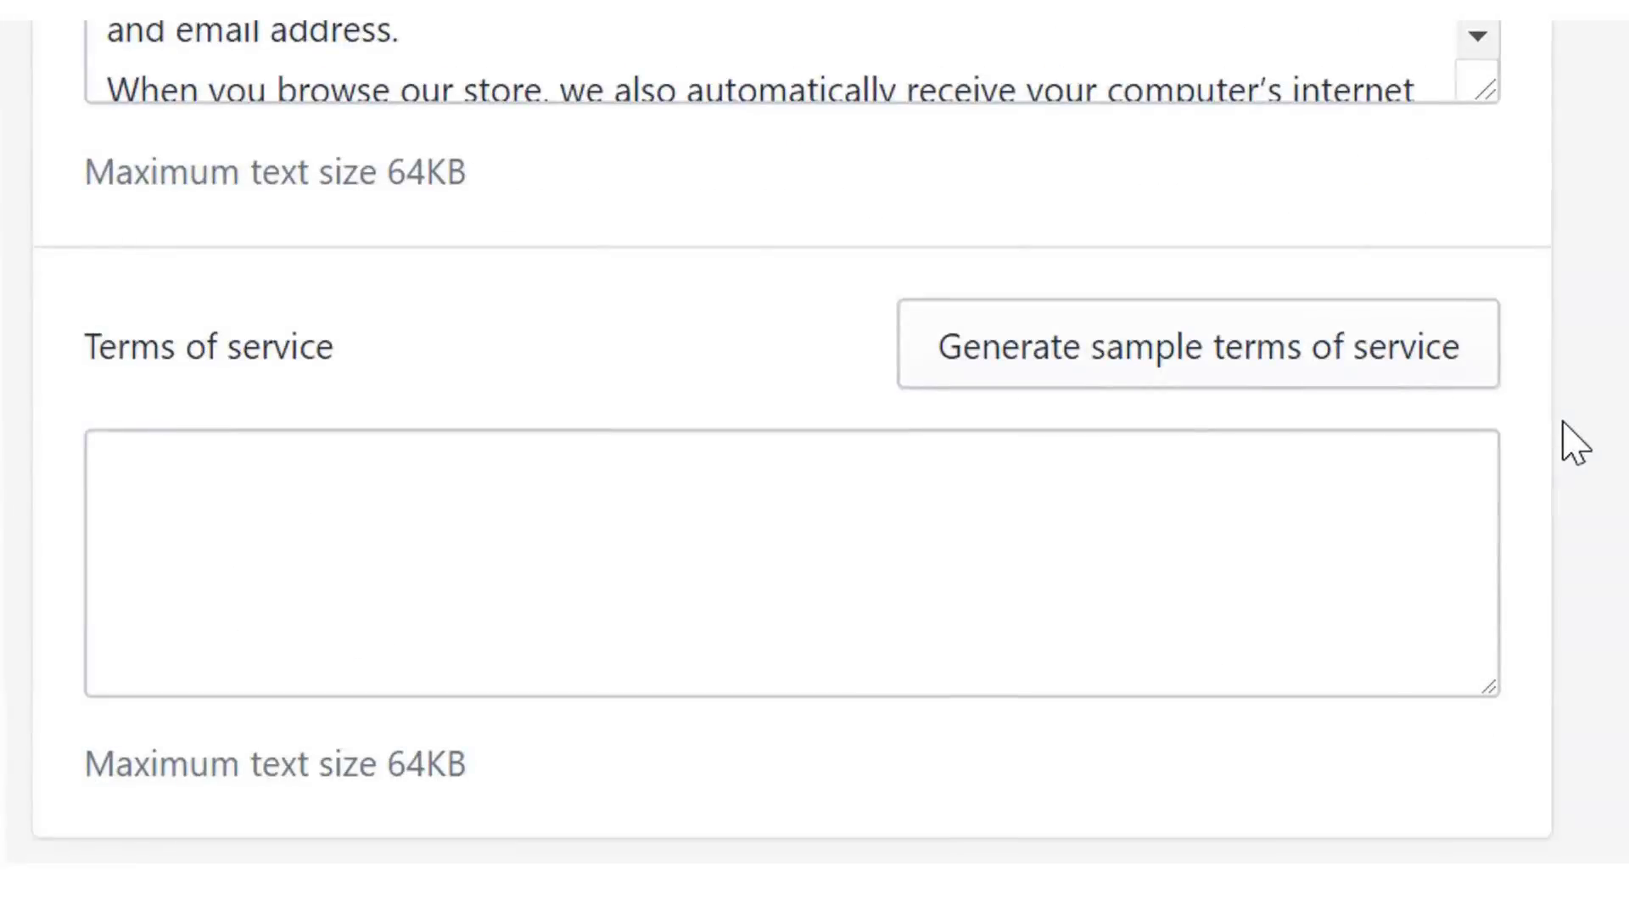
pyautogui.click(1349, 384)
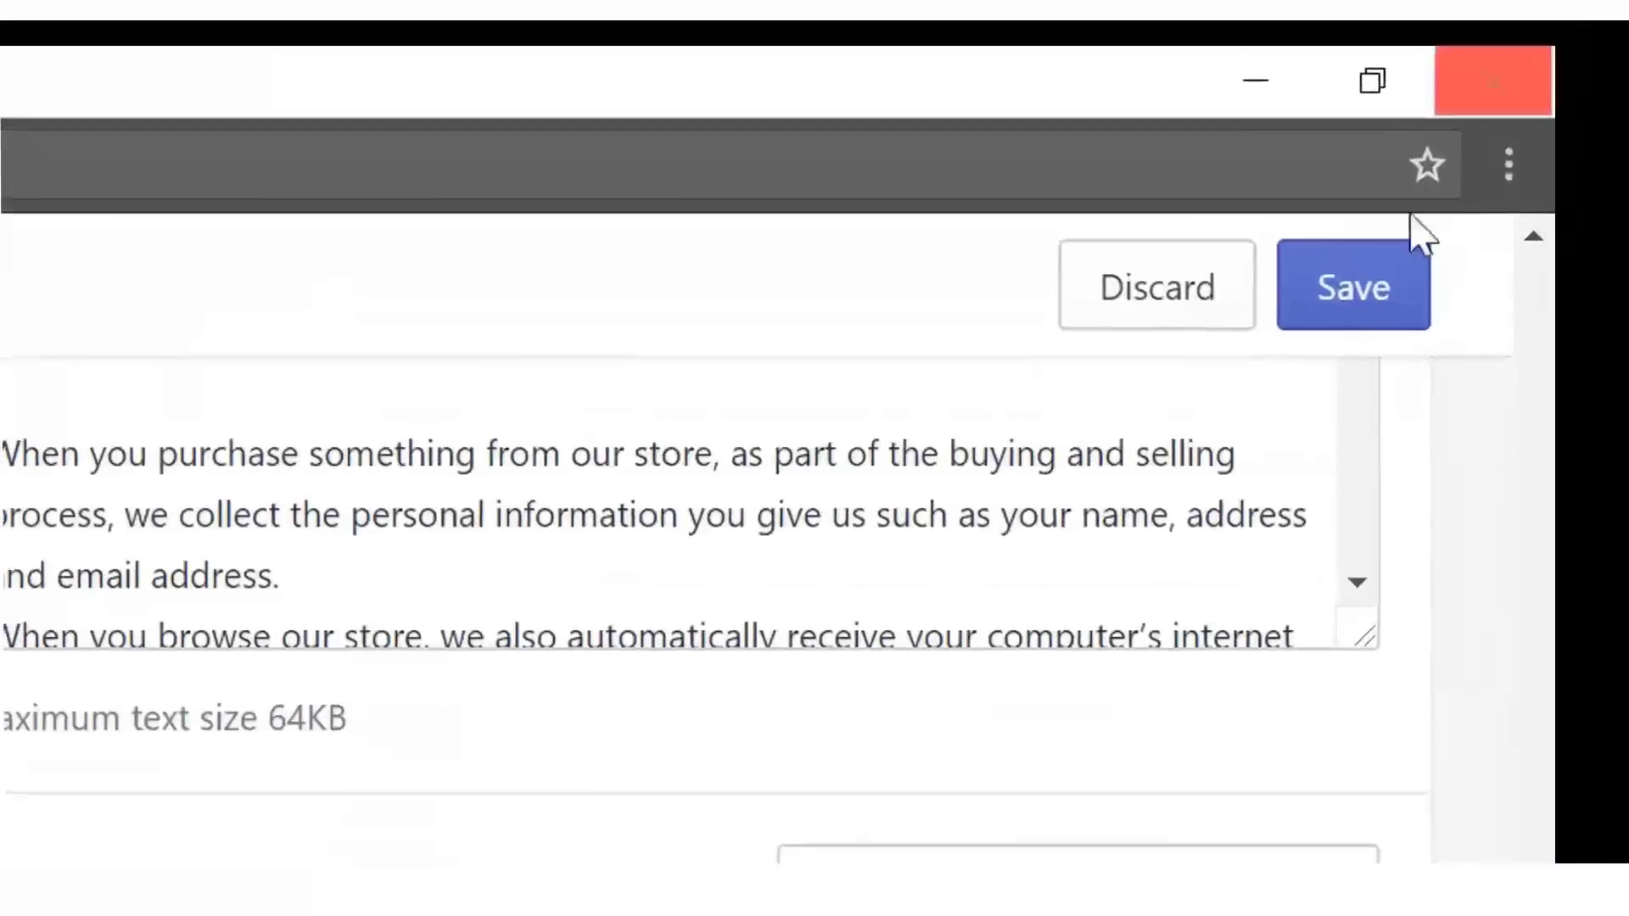
pyautogui.click(1528, 130)
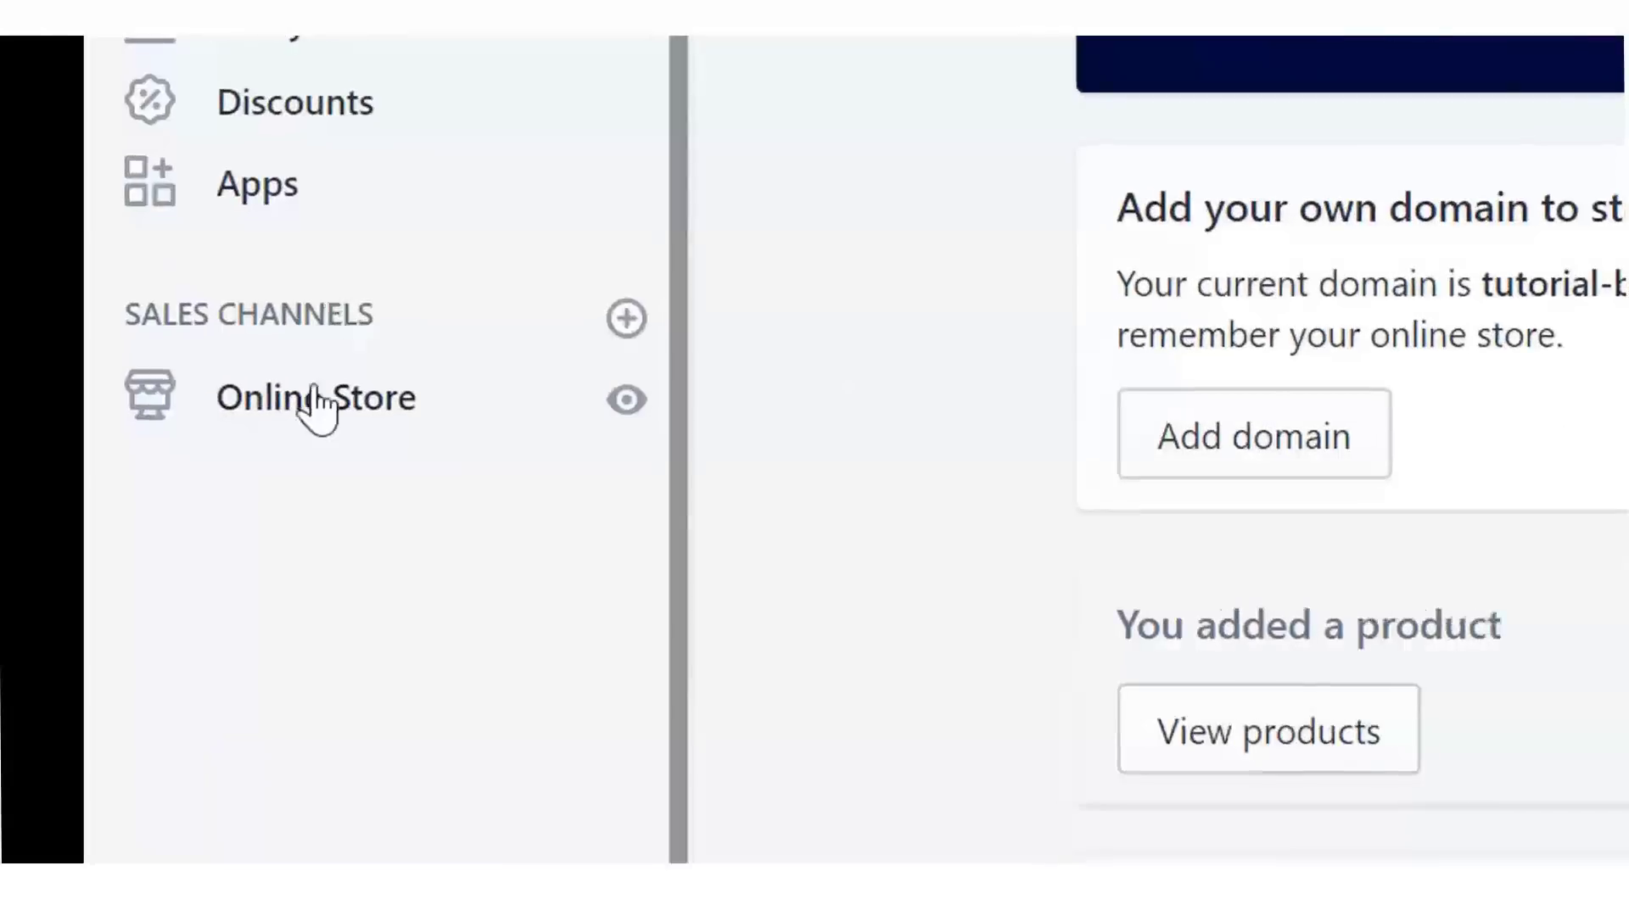
# - Go to Online Store > Pages and start adding a new page
pyautogui.click(316, 401)
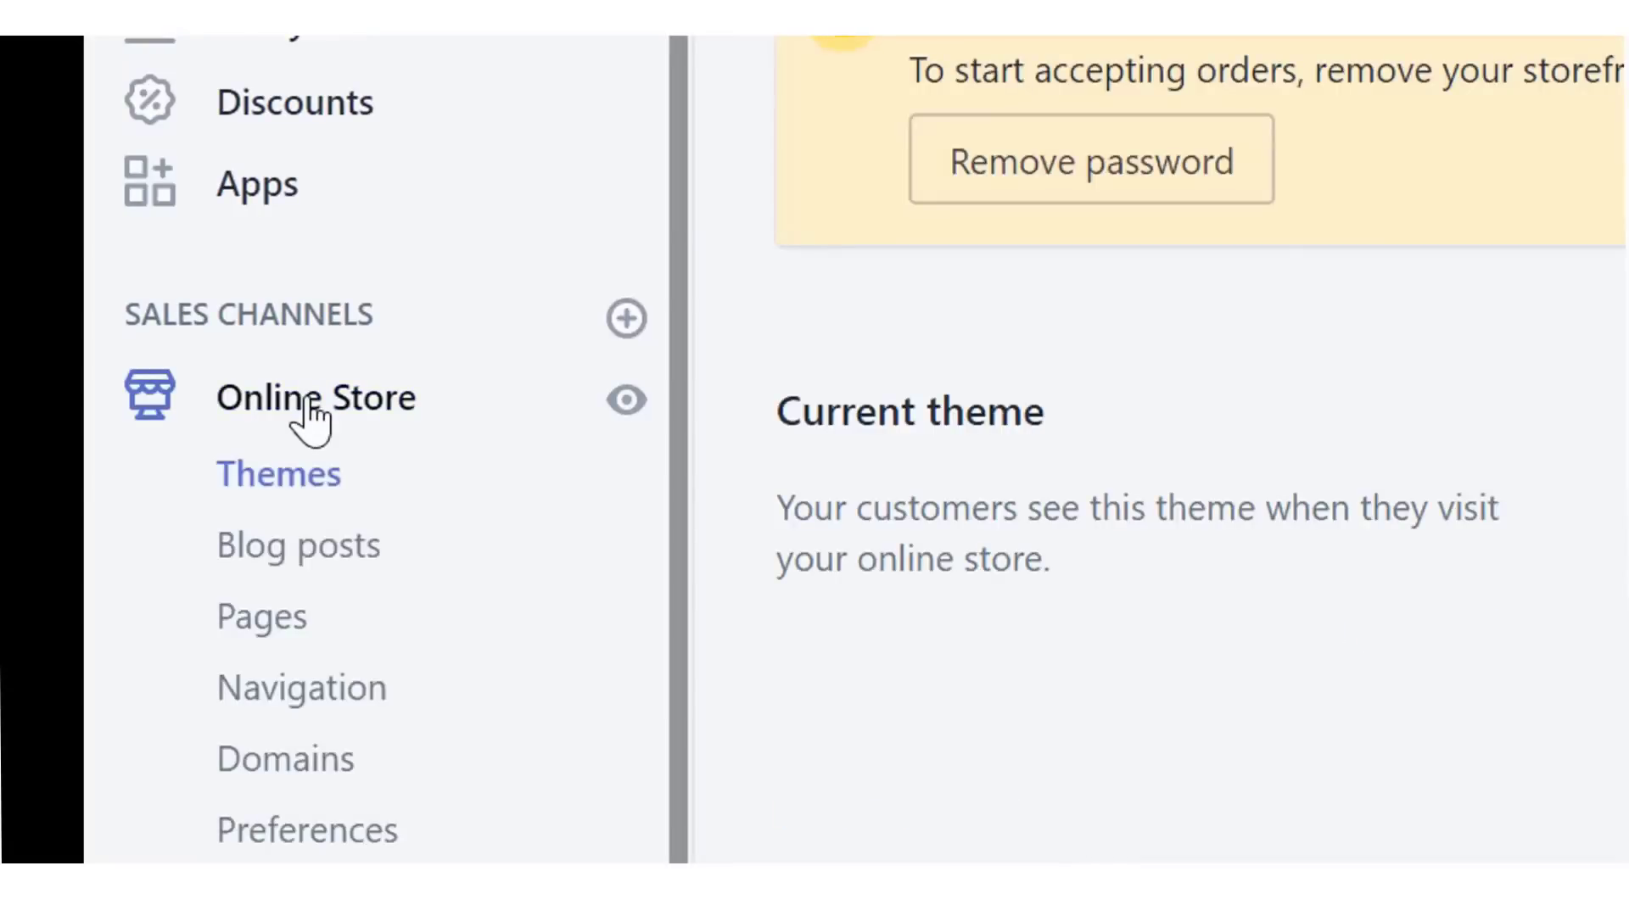
pyautogui.click(260, 634)
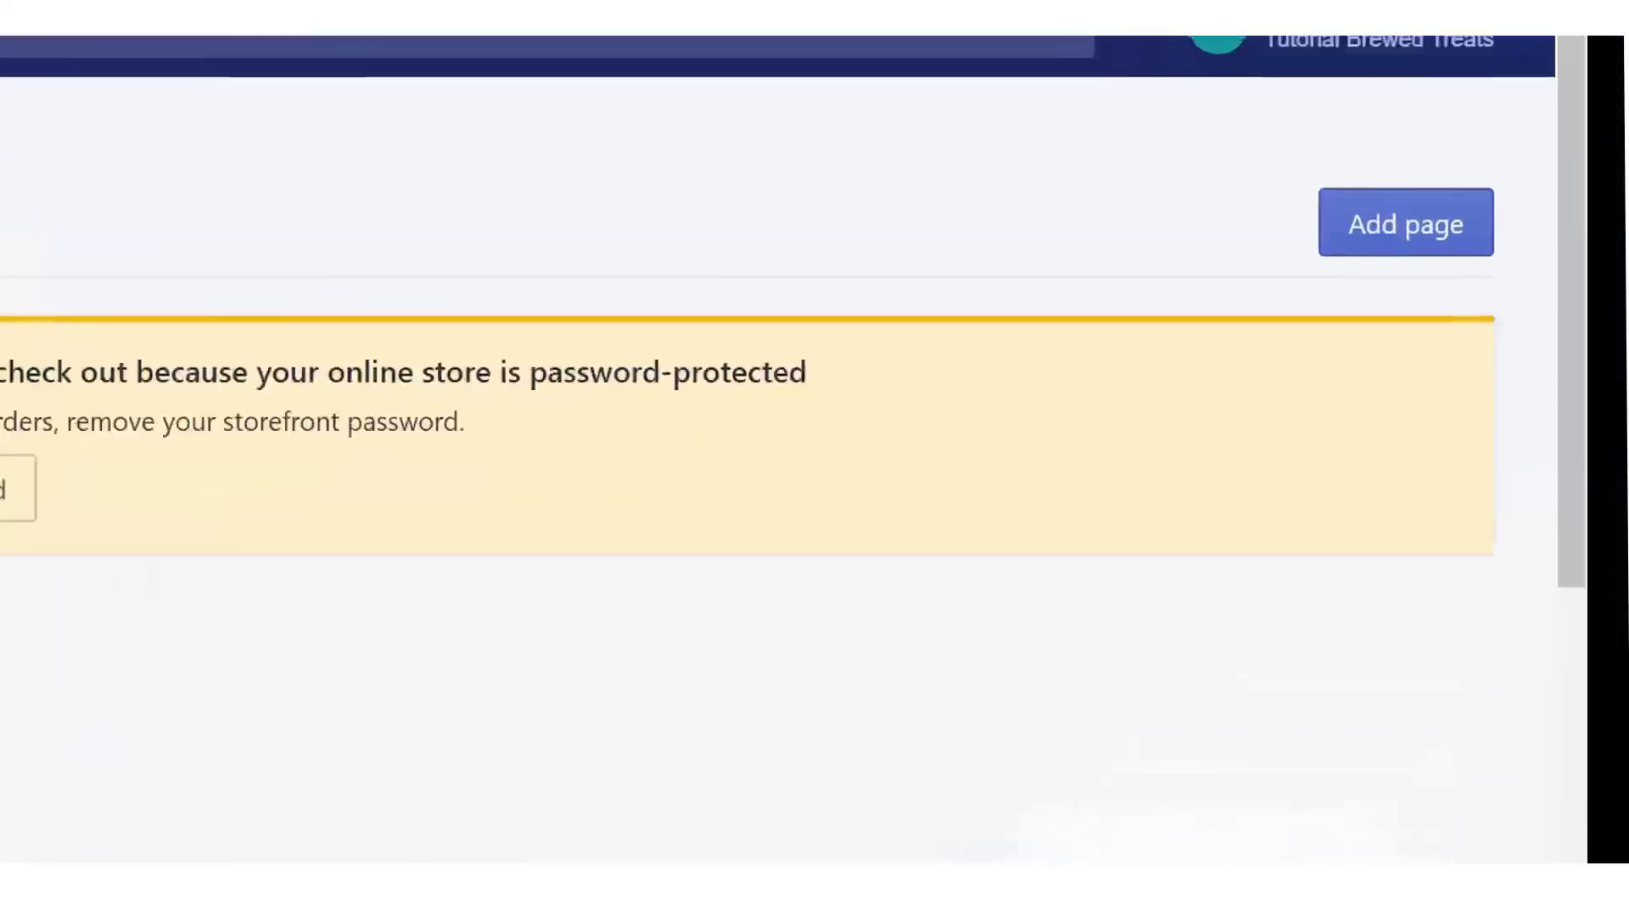
pyautogui.click(1384, 205)
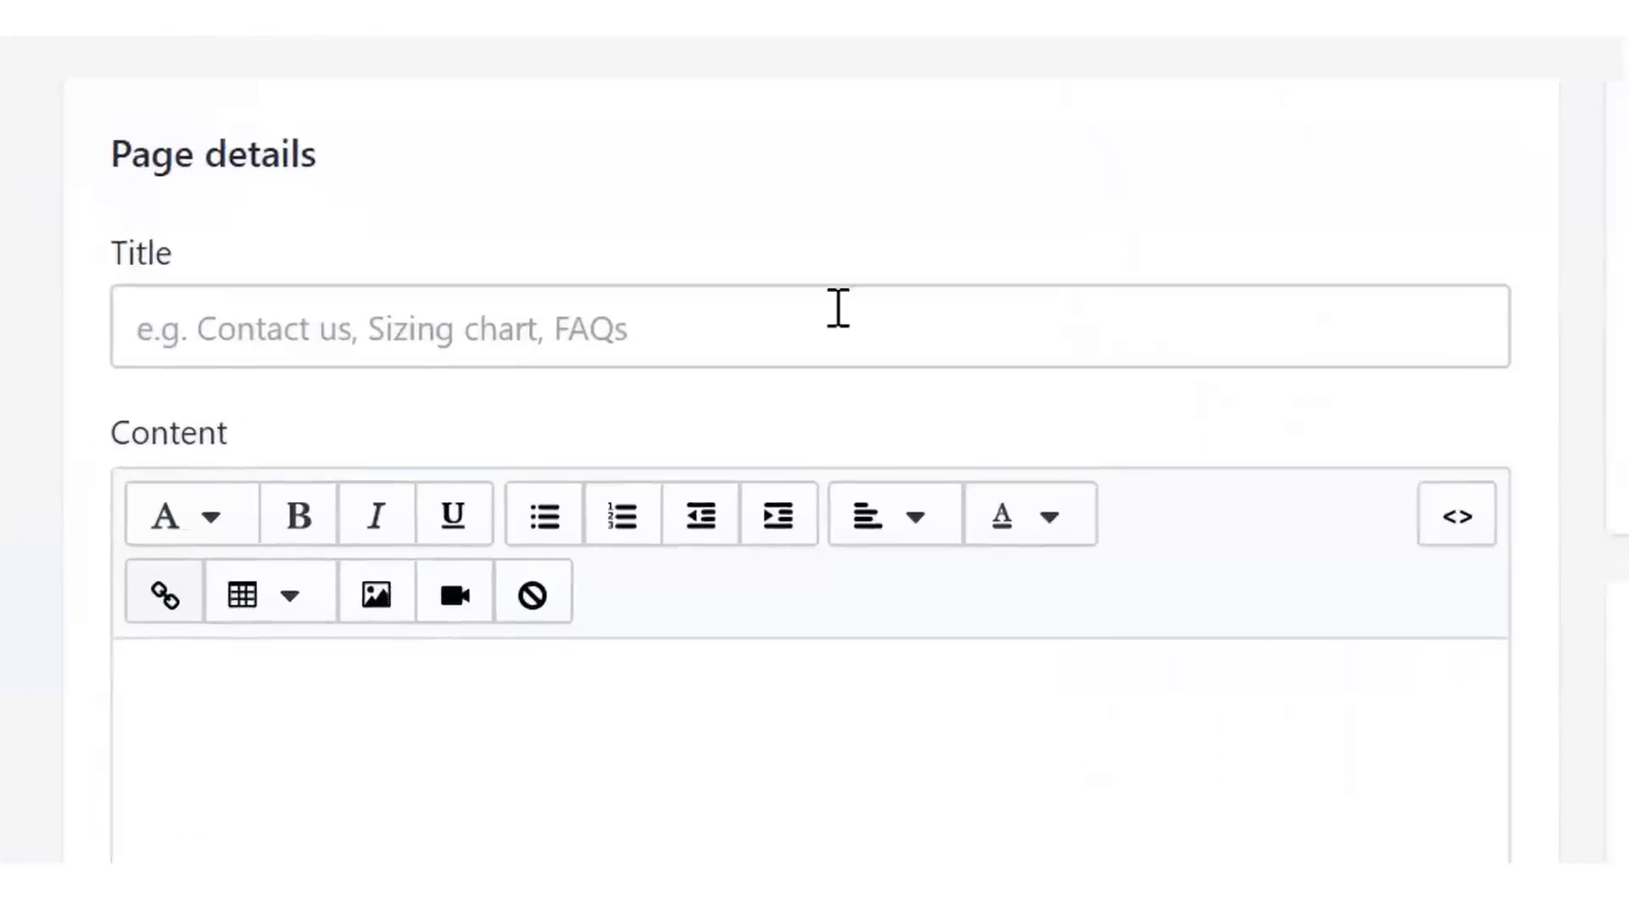
# - Title the page About Us and paste in the coffee store's story
pyautogui.click(838, 307)
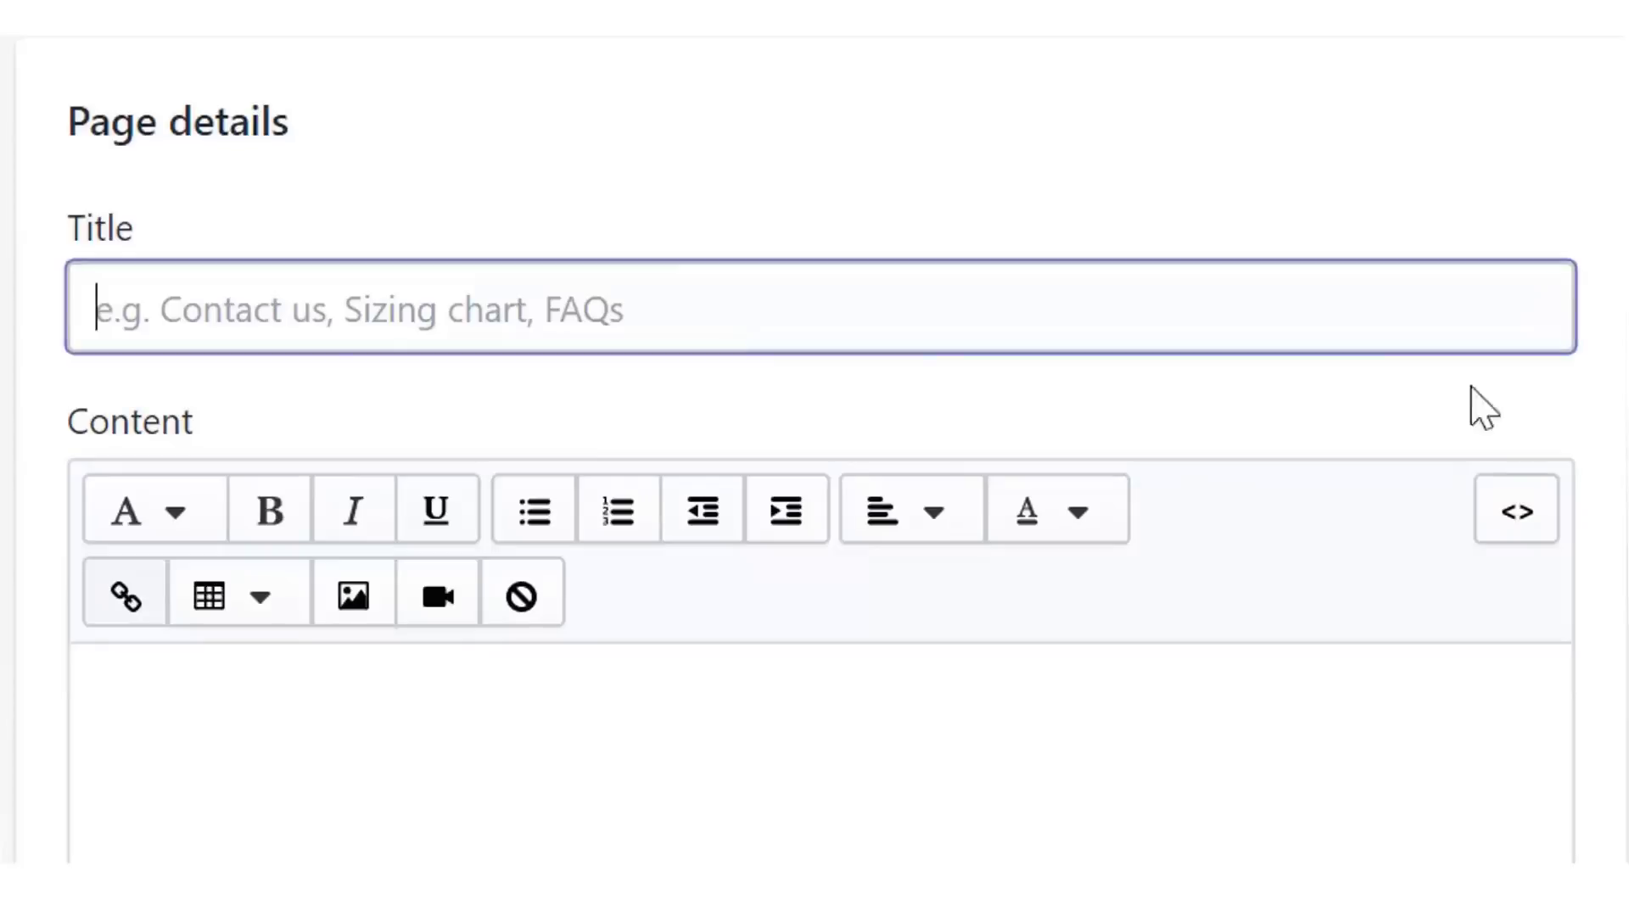
pyautogui.write('About Us')
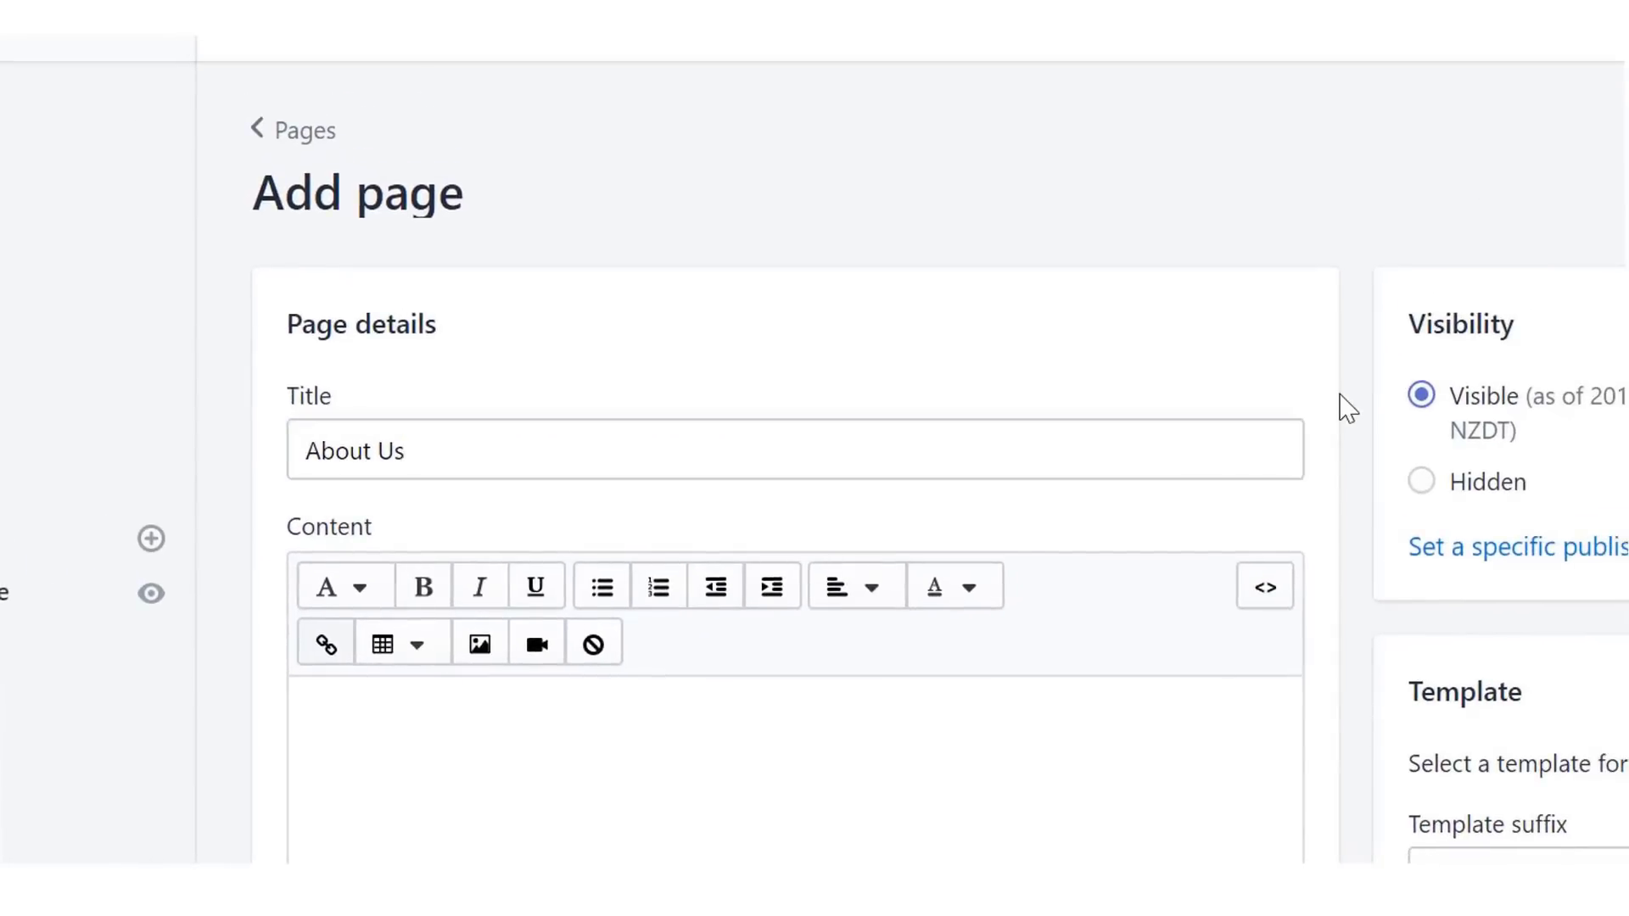
pyautogui.scroll(-5, 1346, 407)
pyautogui.click(1281, 434)
pyautogui.write("Coffee. It's the best part of waking up, and everyone has their favorite way of brewing it - and drinking it! Founded in New Zealand at the start of 2016 as a boutique online outlet dedicated to quirky and quality coffee products and accessories, Brewed Treats has become a fast-growing, customer-focused online store dedicated to sourcing the highest quality products so that you can brew the perfect cup of java. And don't worry: Just because we're based in New Zealand, it doesn't mean you can't order from us as we ship worldwide for FREE to 185 countries for all of the products we sell. It is our mission to remove the boundaries and open up the world to the best equipment and accessories so that everyone can brew exquisite coffees. Even though we've grown since our early, humble beginnings, we are still dedicated to providing quality customer service and the best products. We love our coffee, and we're passionate about sourcing new, great accessories, tools and equipment to help you make the perfect brew.")
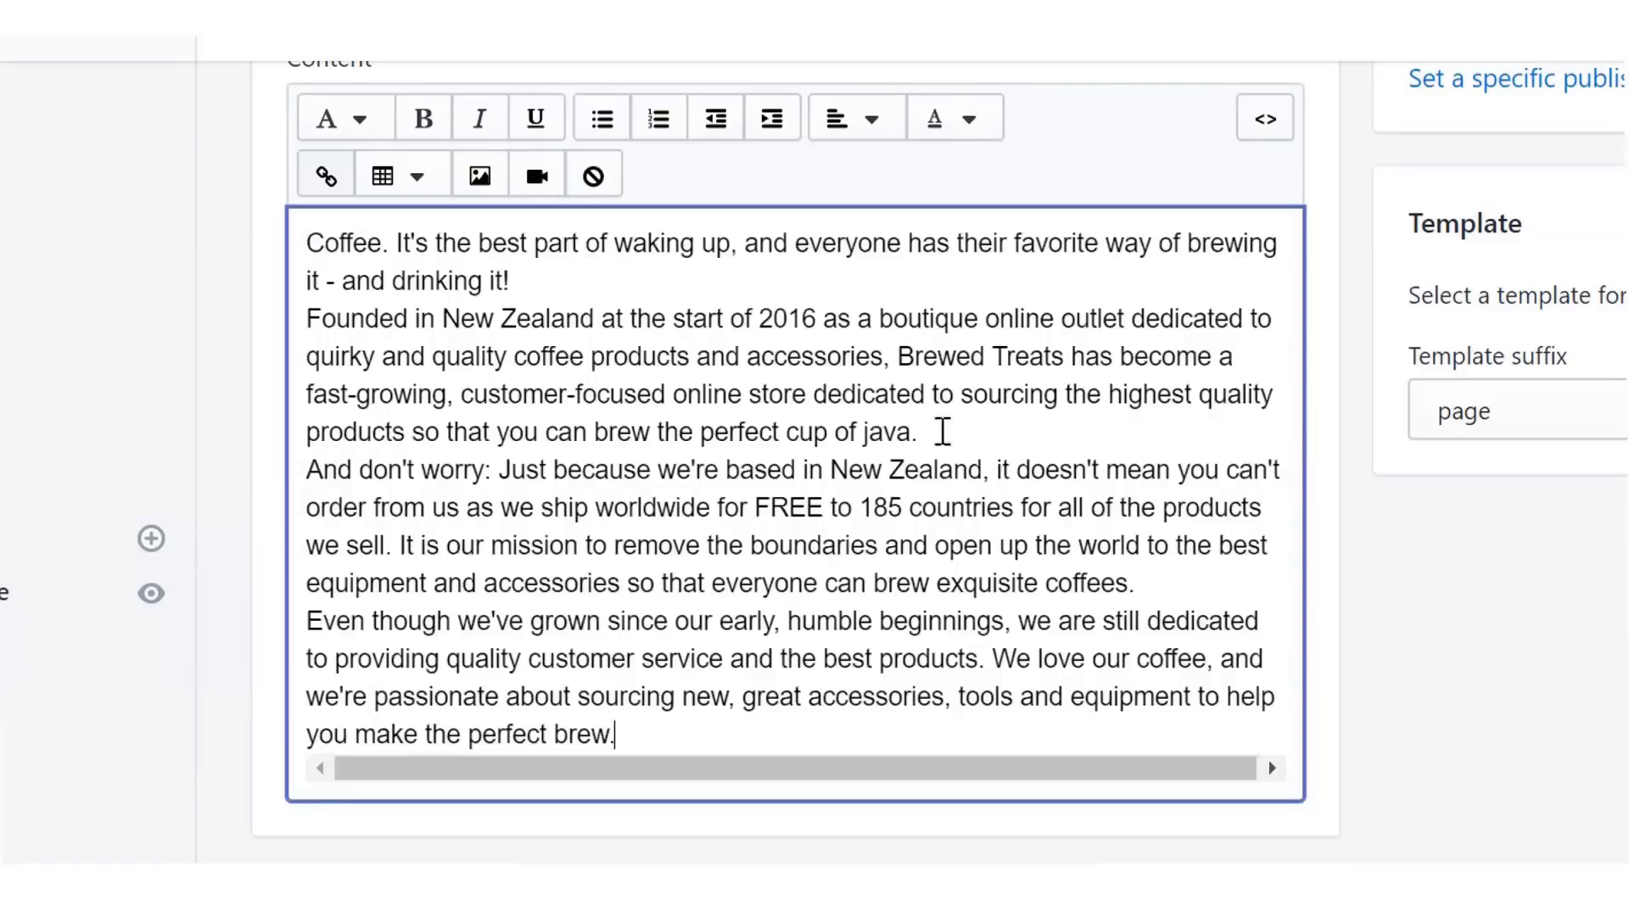
# - Add blank lines after the first three paragraphs and save the page
pyautogui.click(527, 287)
pyautogui.press('Return')
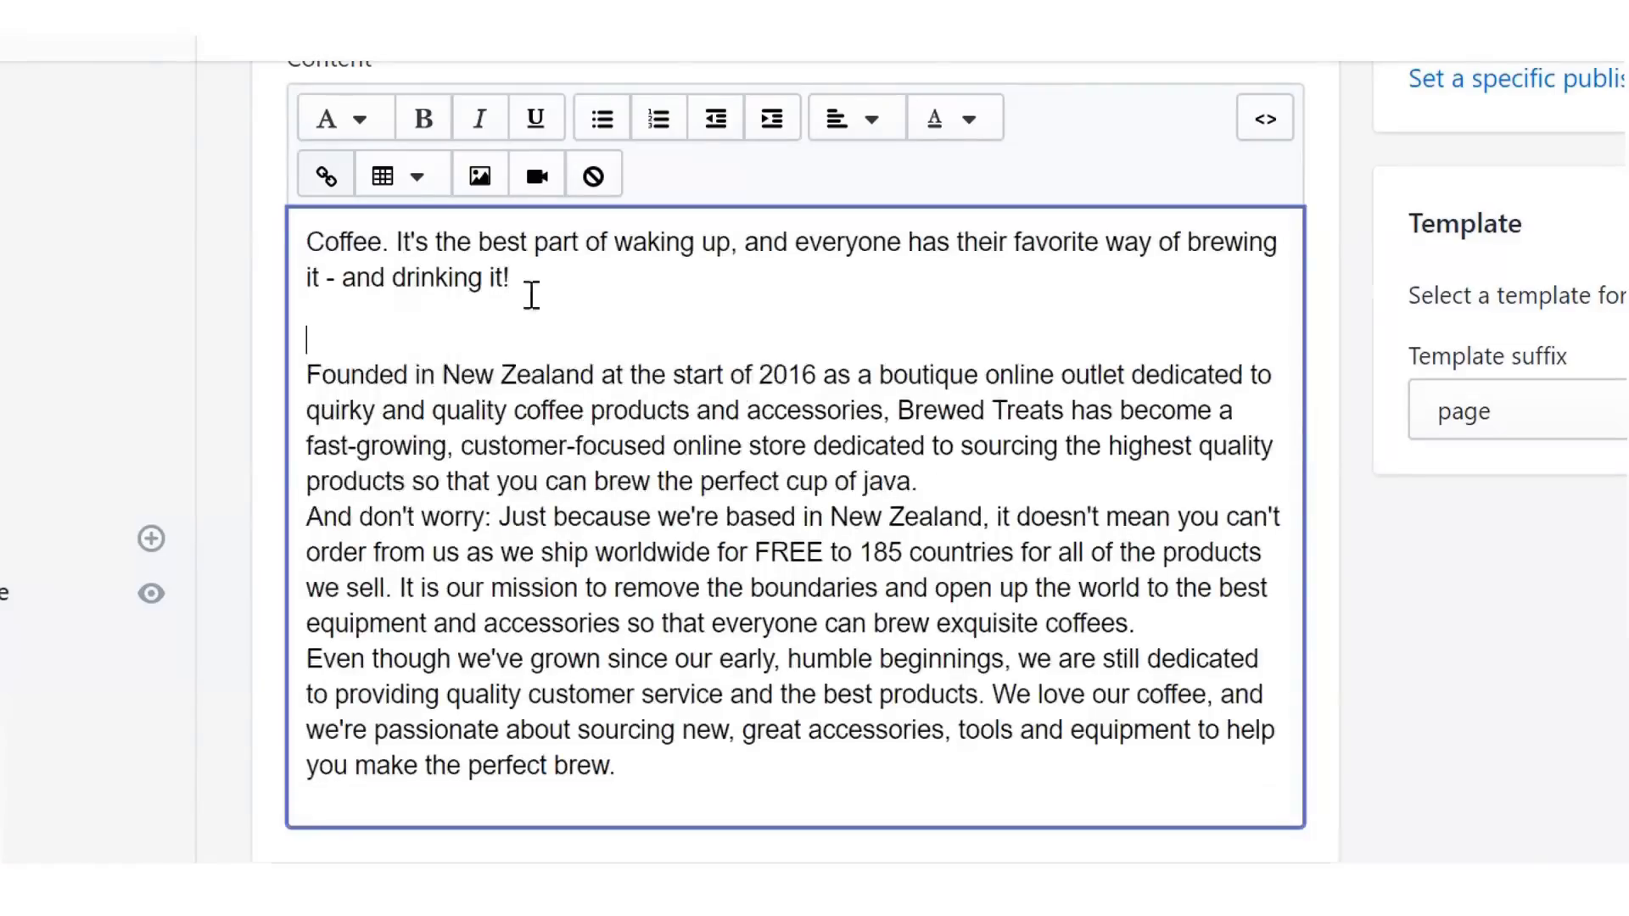
pyautogui.click(1029, 482)
pyautogui.press('Return')
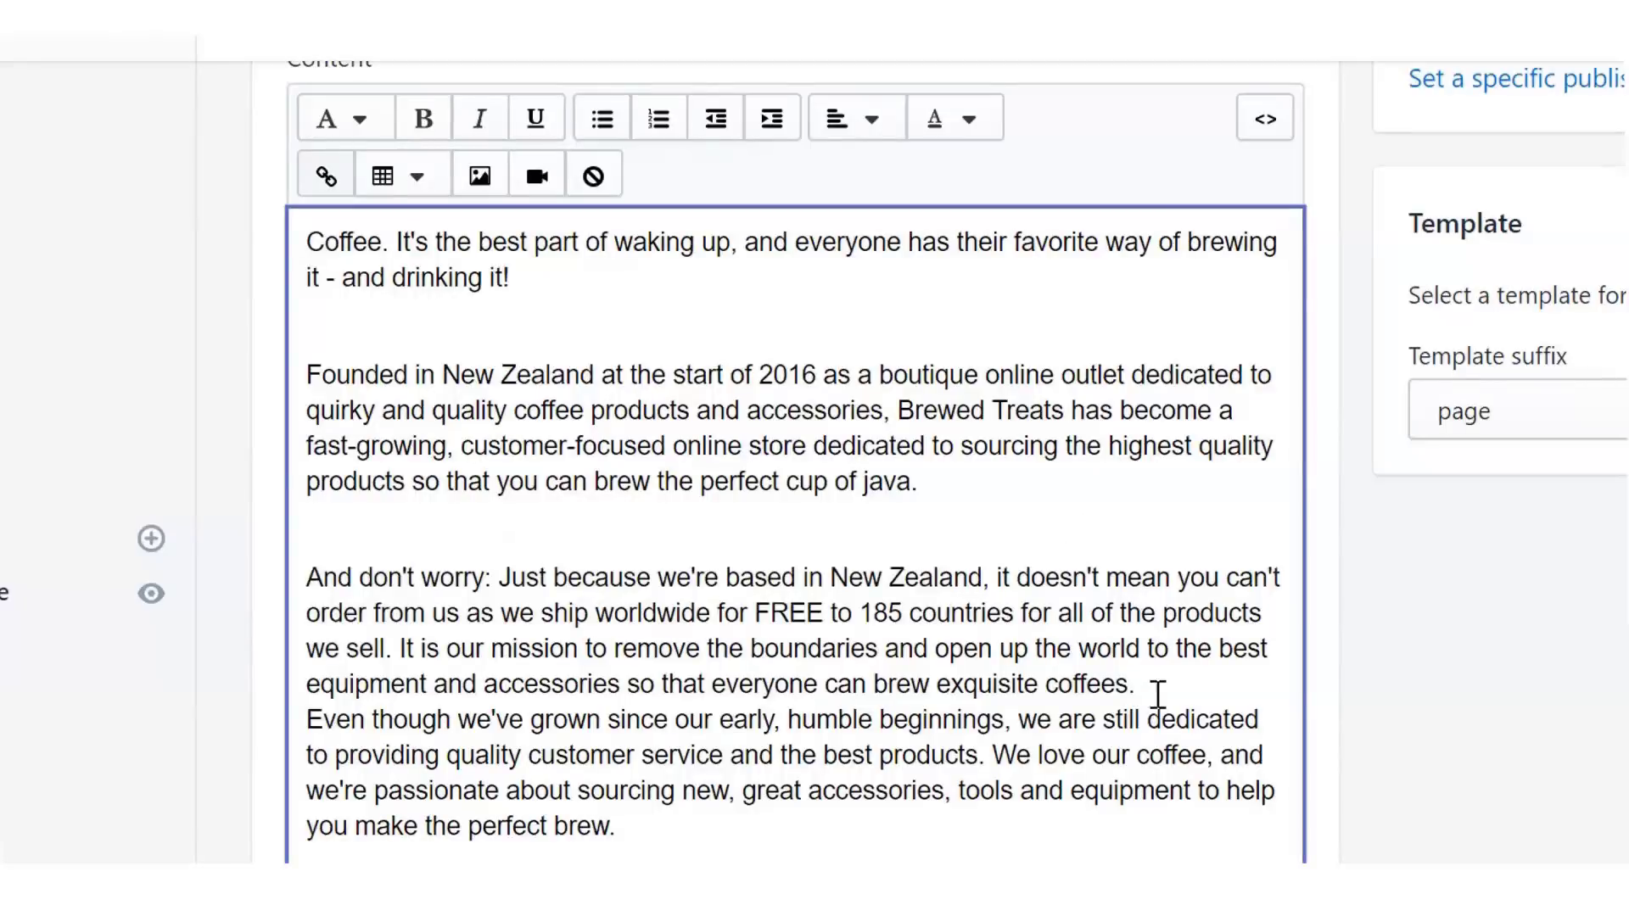
pyautogui.click(1167, 690)
pyautogui.press('Return')
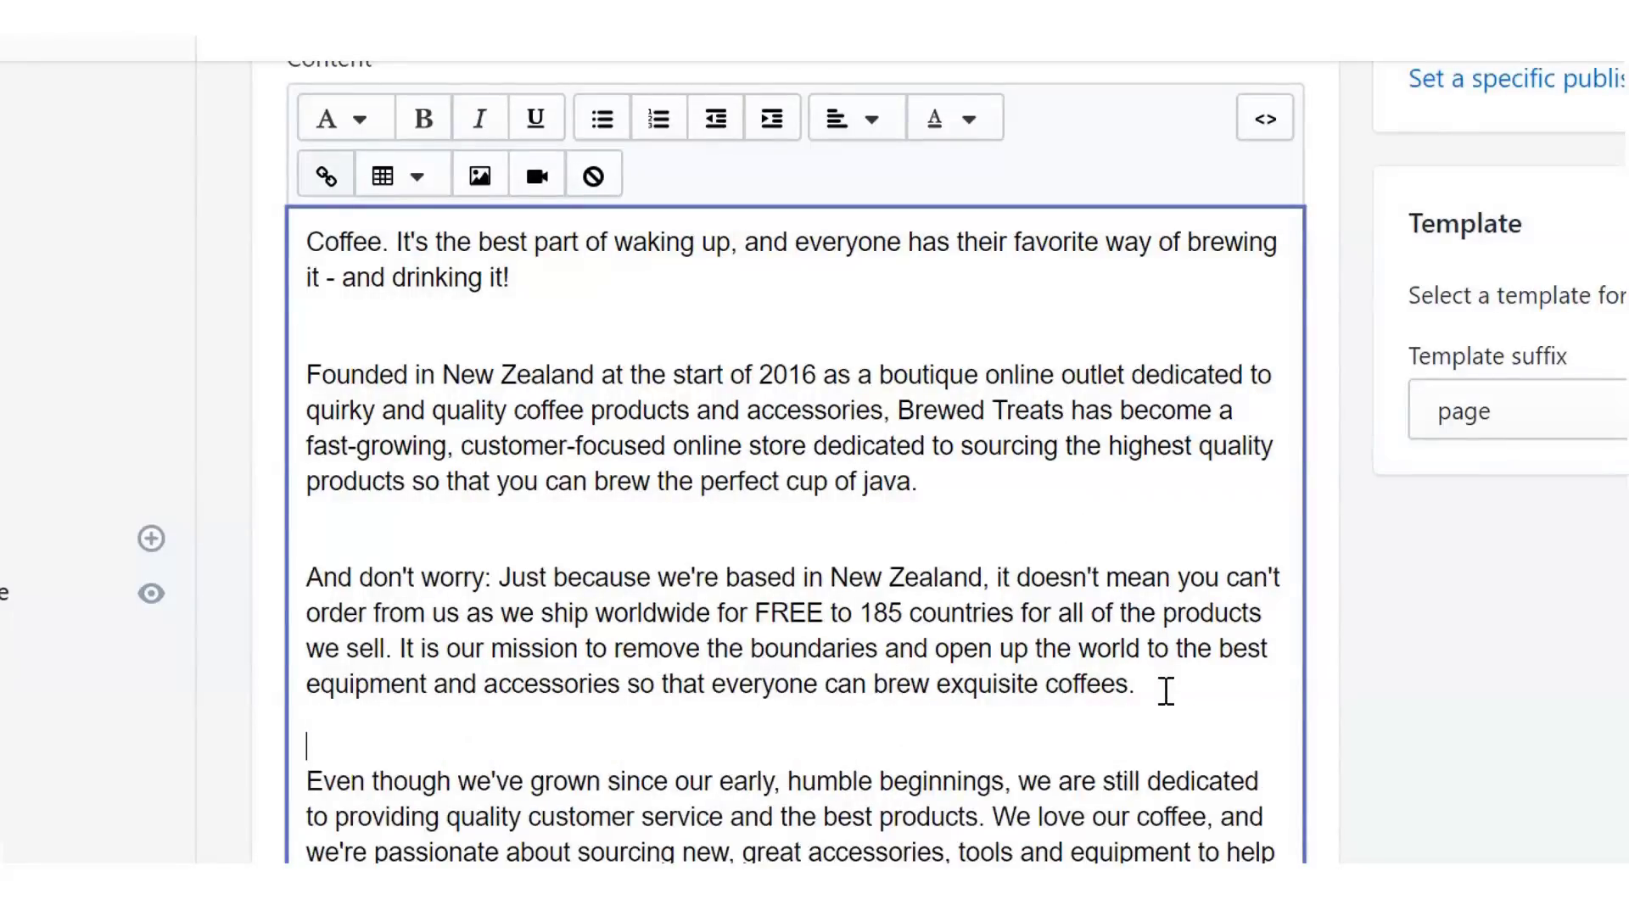
pyautogui.click(901, 530)
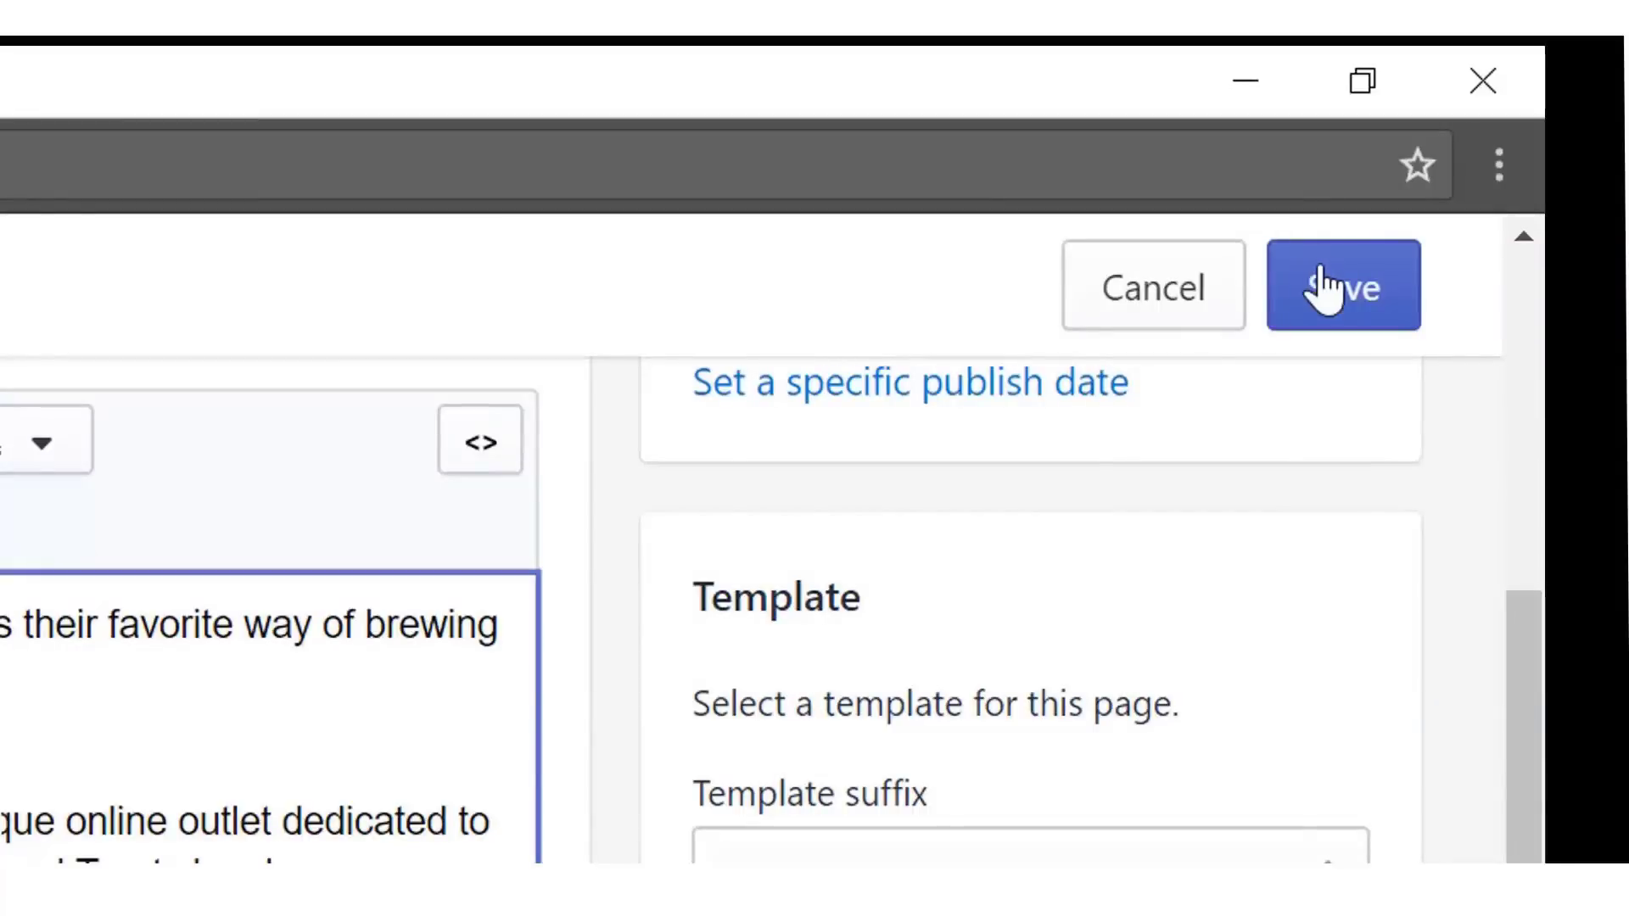
pyautogui.click(1324, 289)
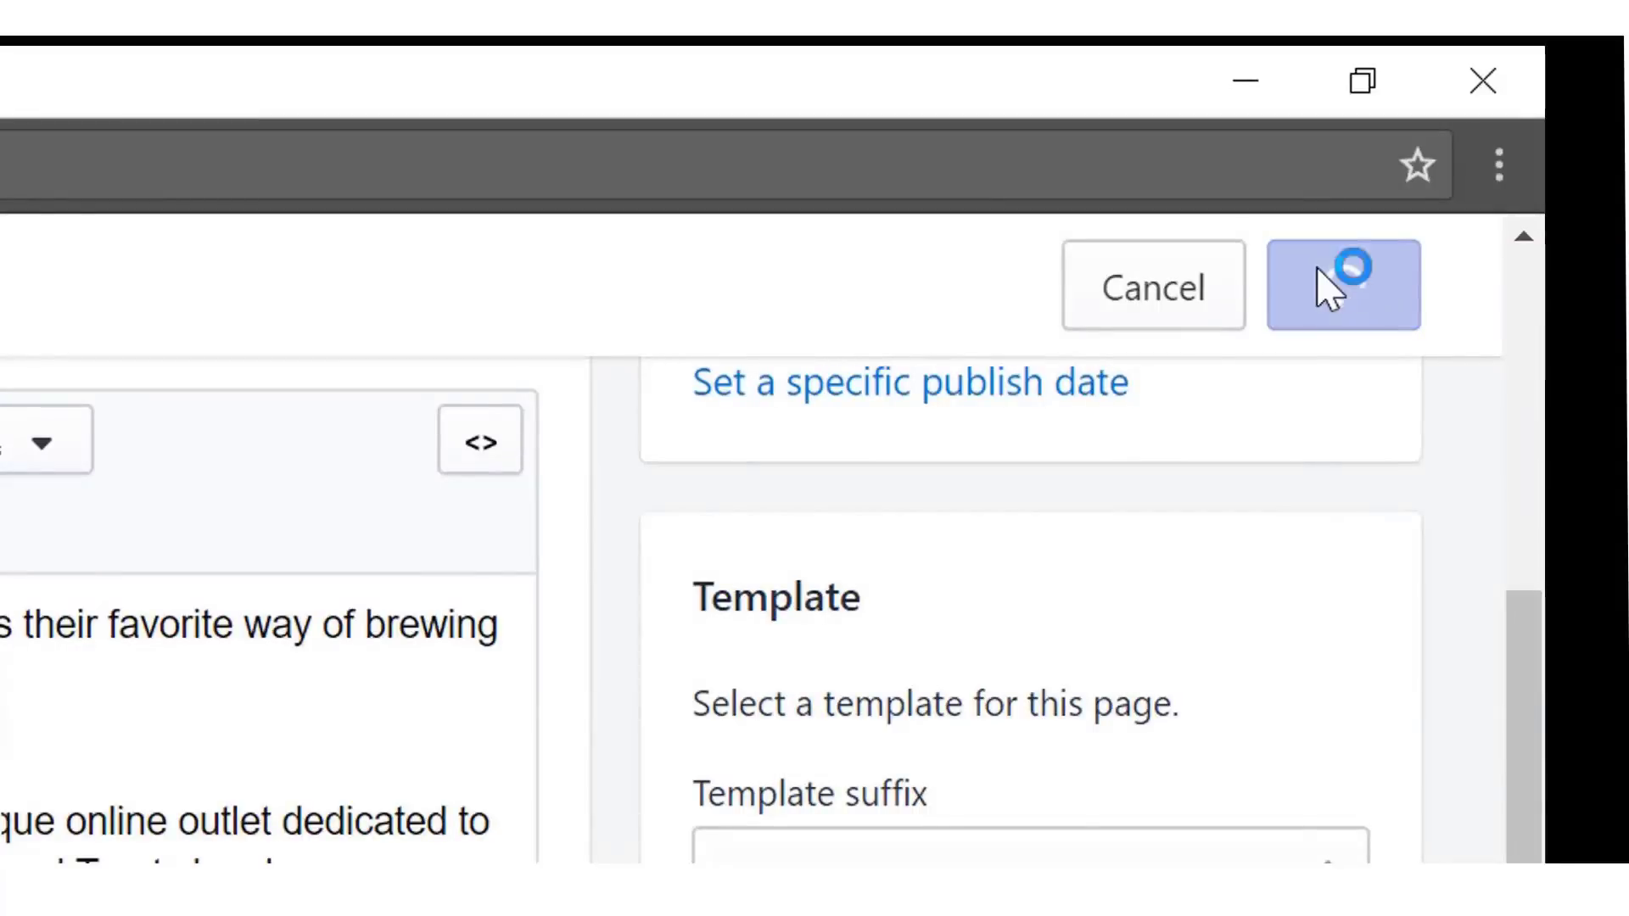
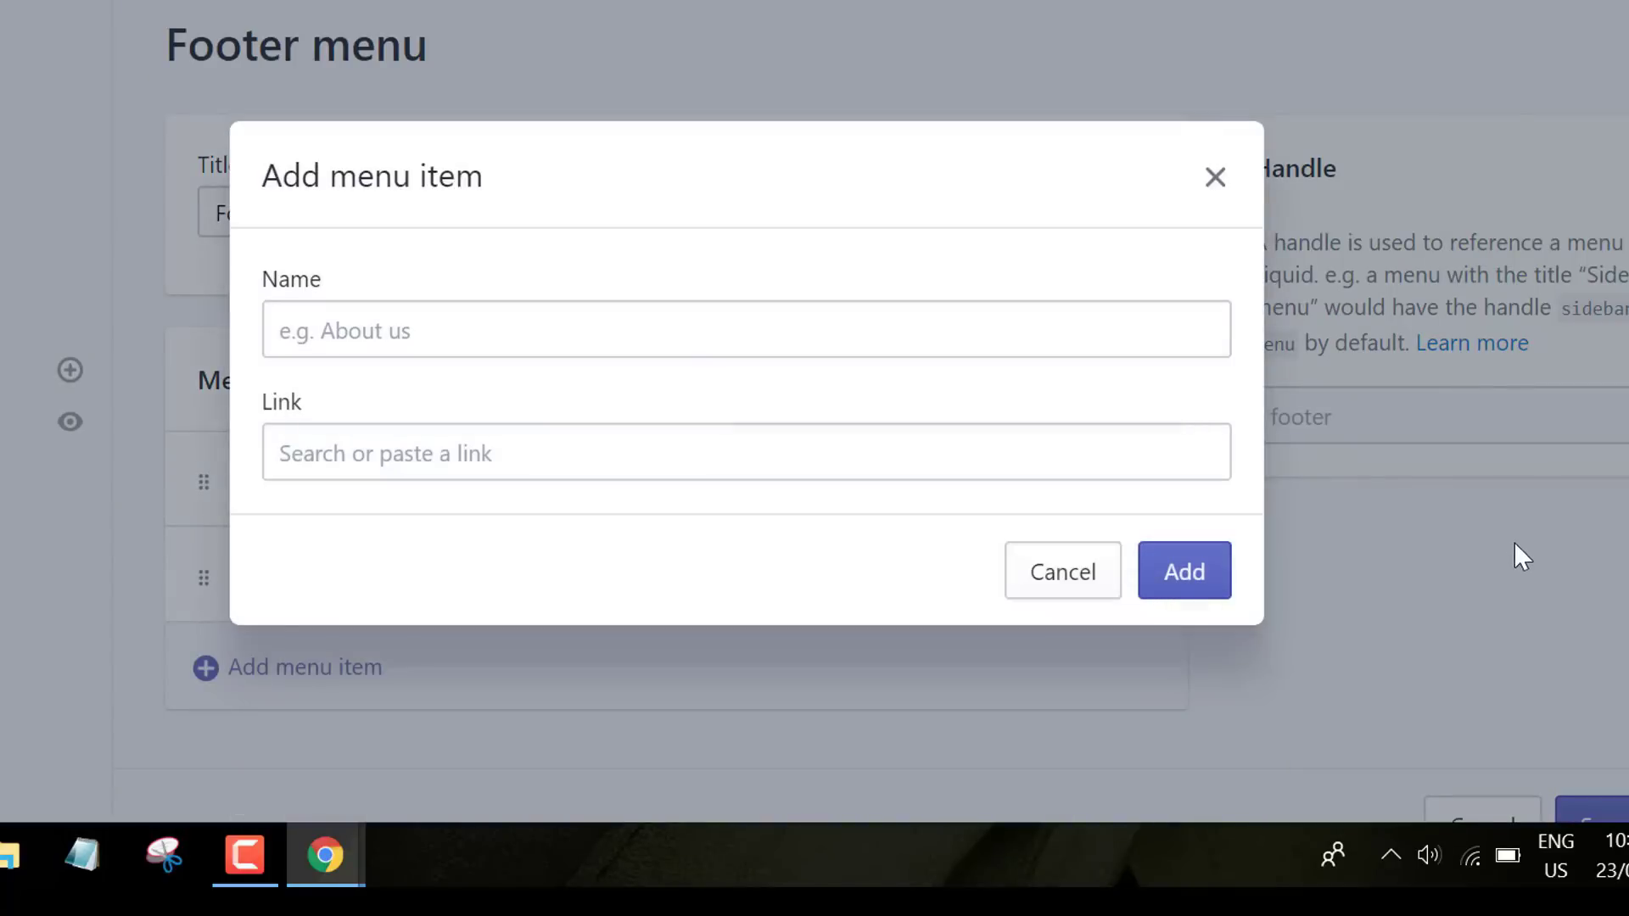
# - Add a Products item linked to All Products to the Footer menu
pyautogui.write('Products')
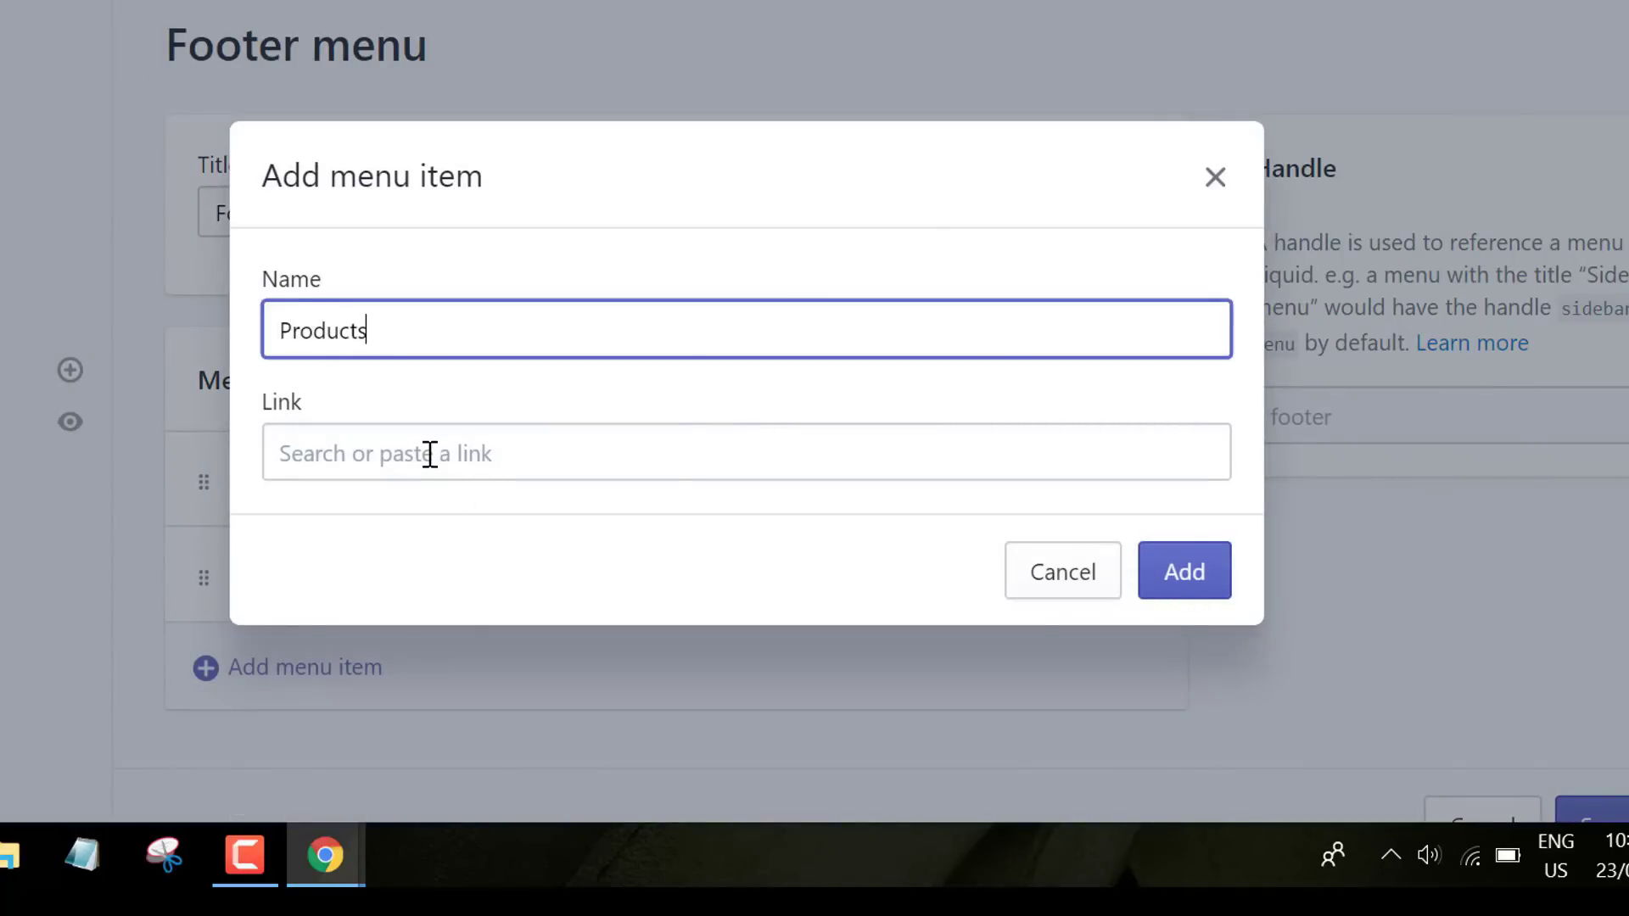
pyautogui.click(430, 455)
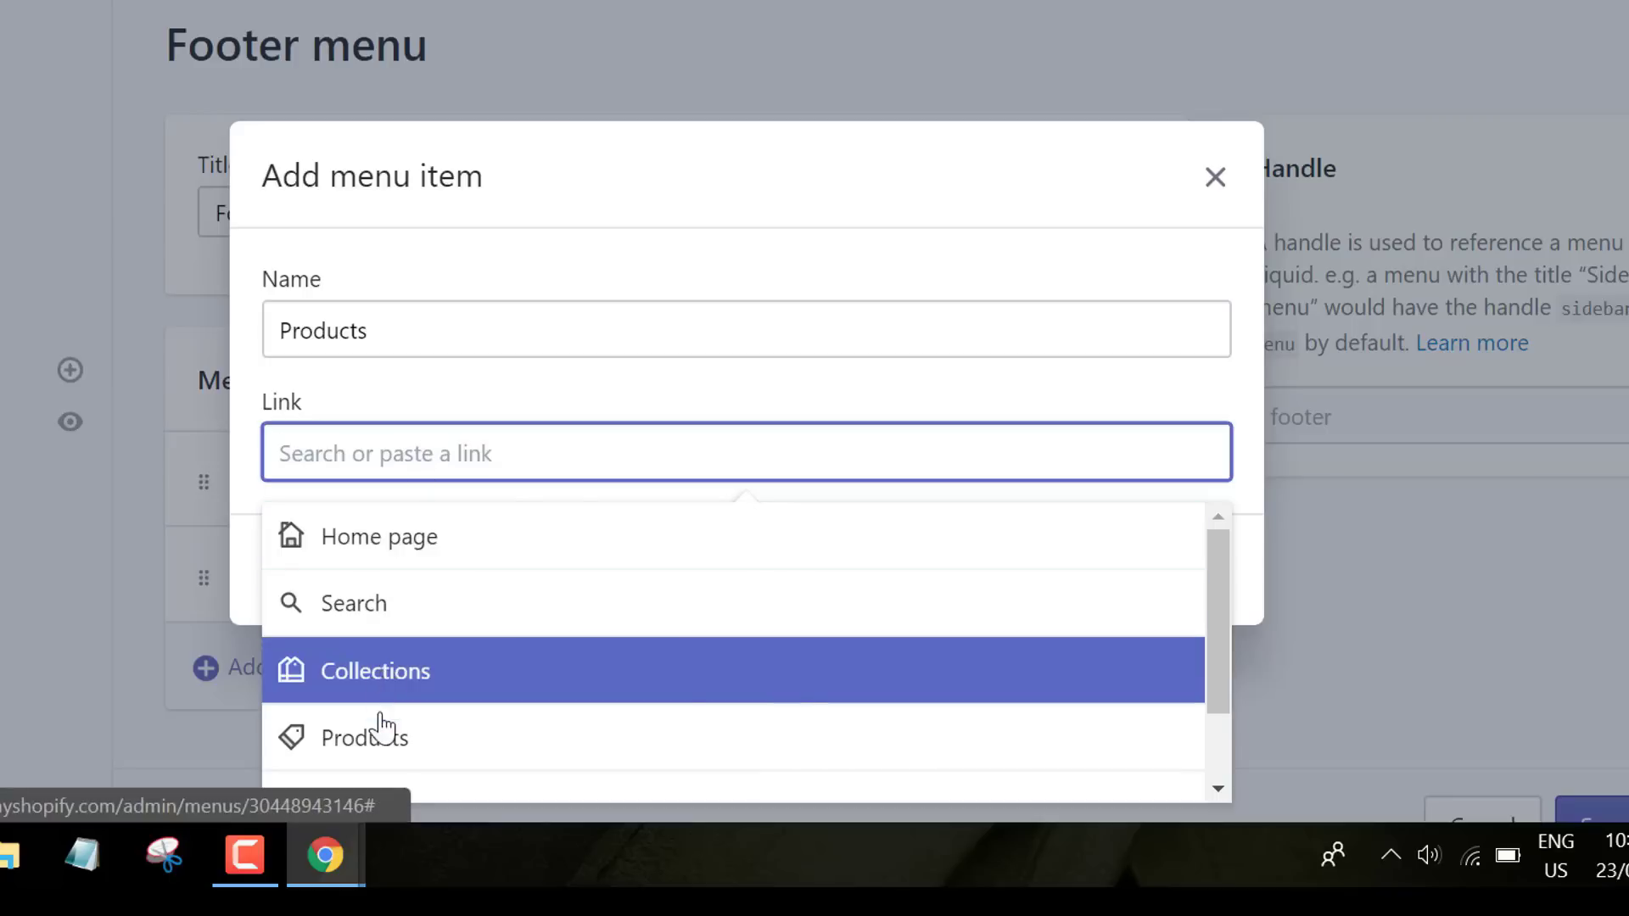
pyautogui.click(377, 729)
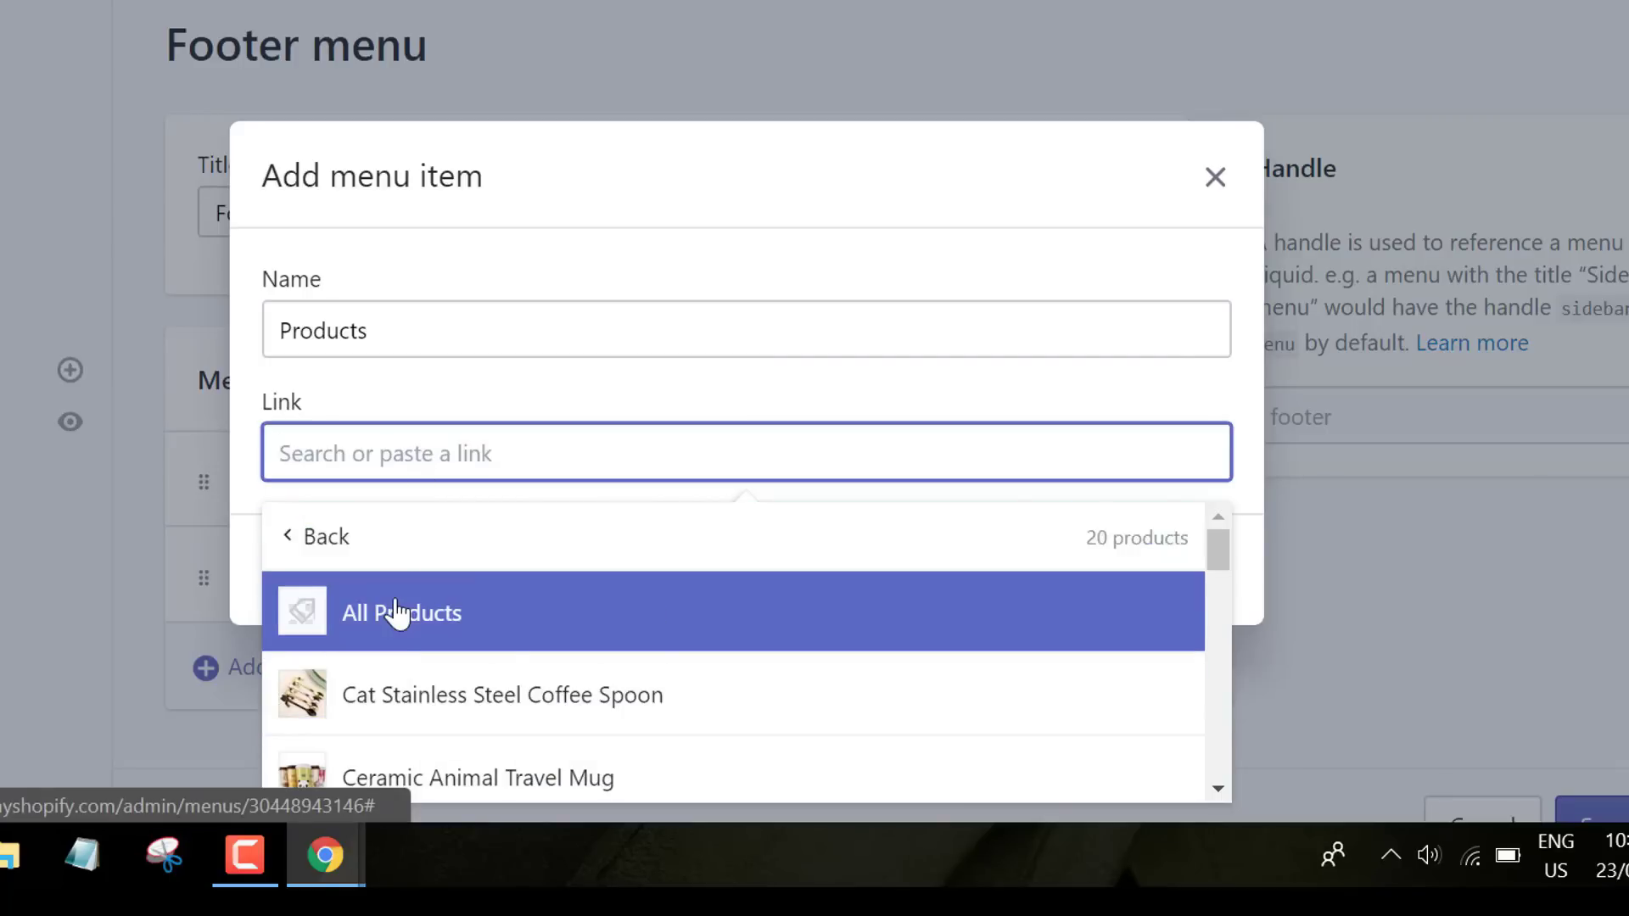
pyautogui.click(392, 612)
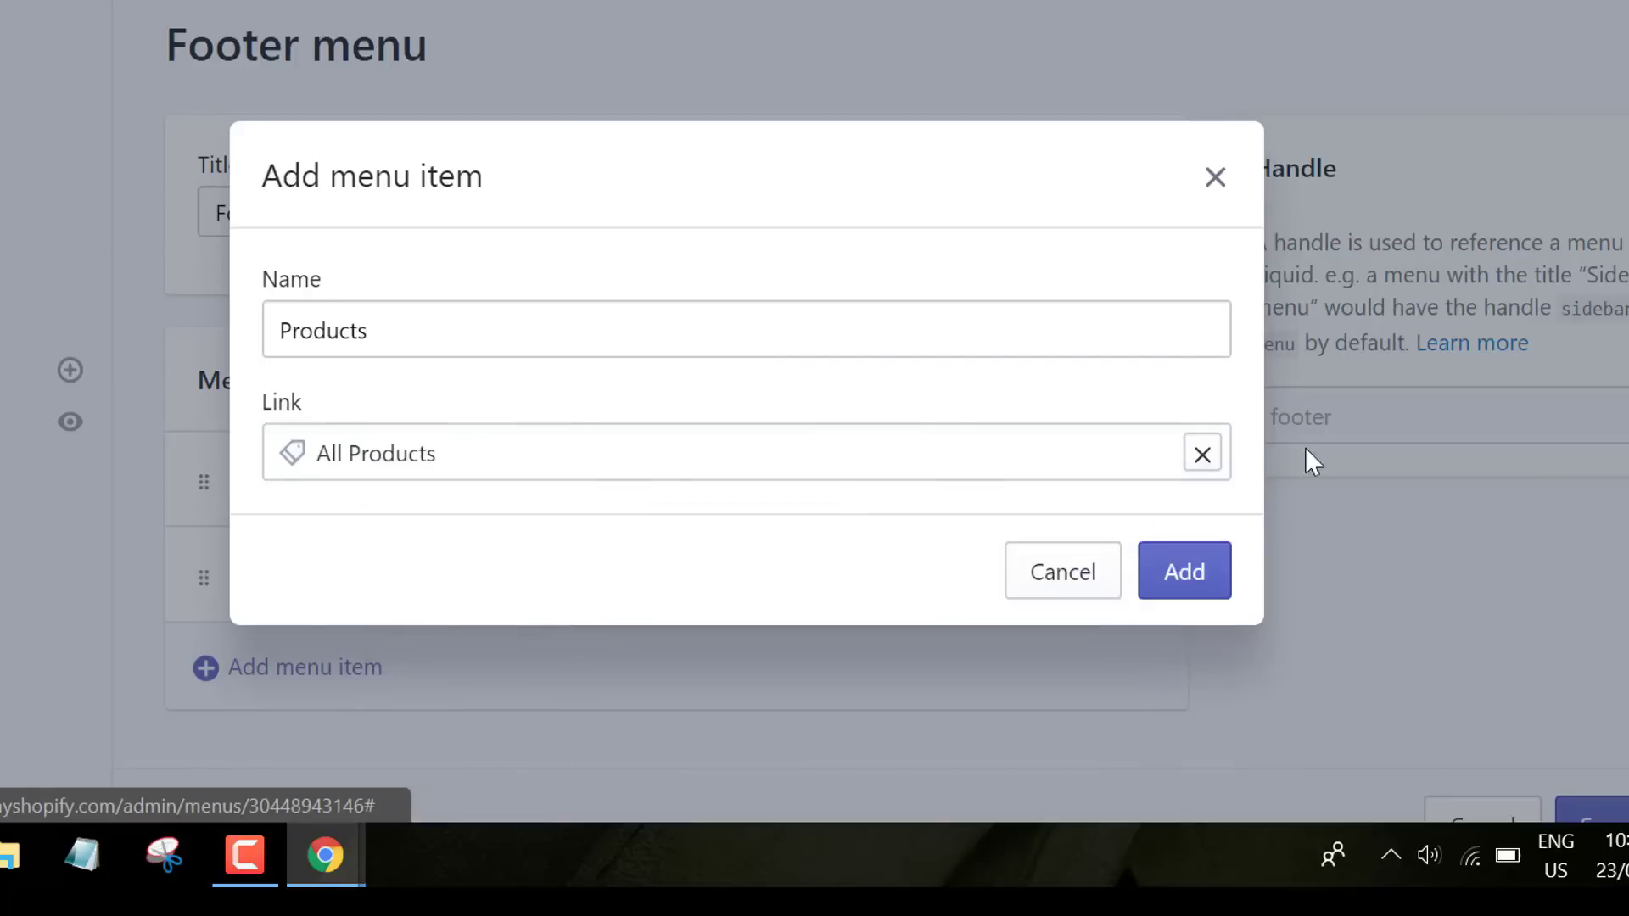
pyautogui.click(1182, 575)
# - Add an About Us footer item linked to the About Us page
pyautogui.scroll(-2, 1490, 611)
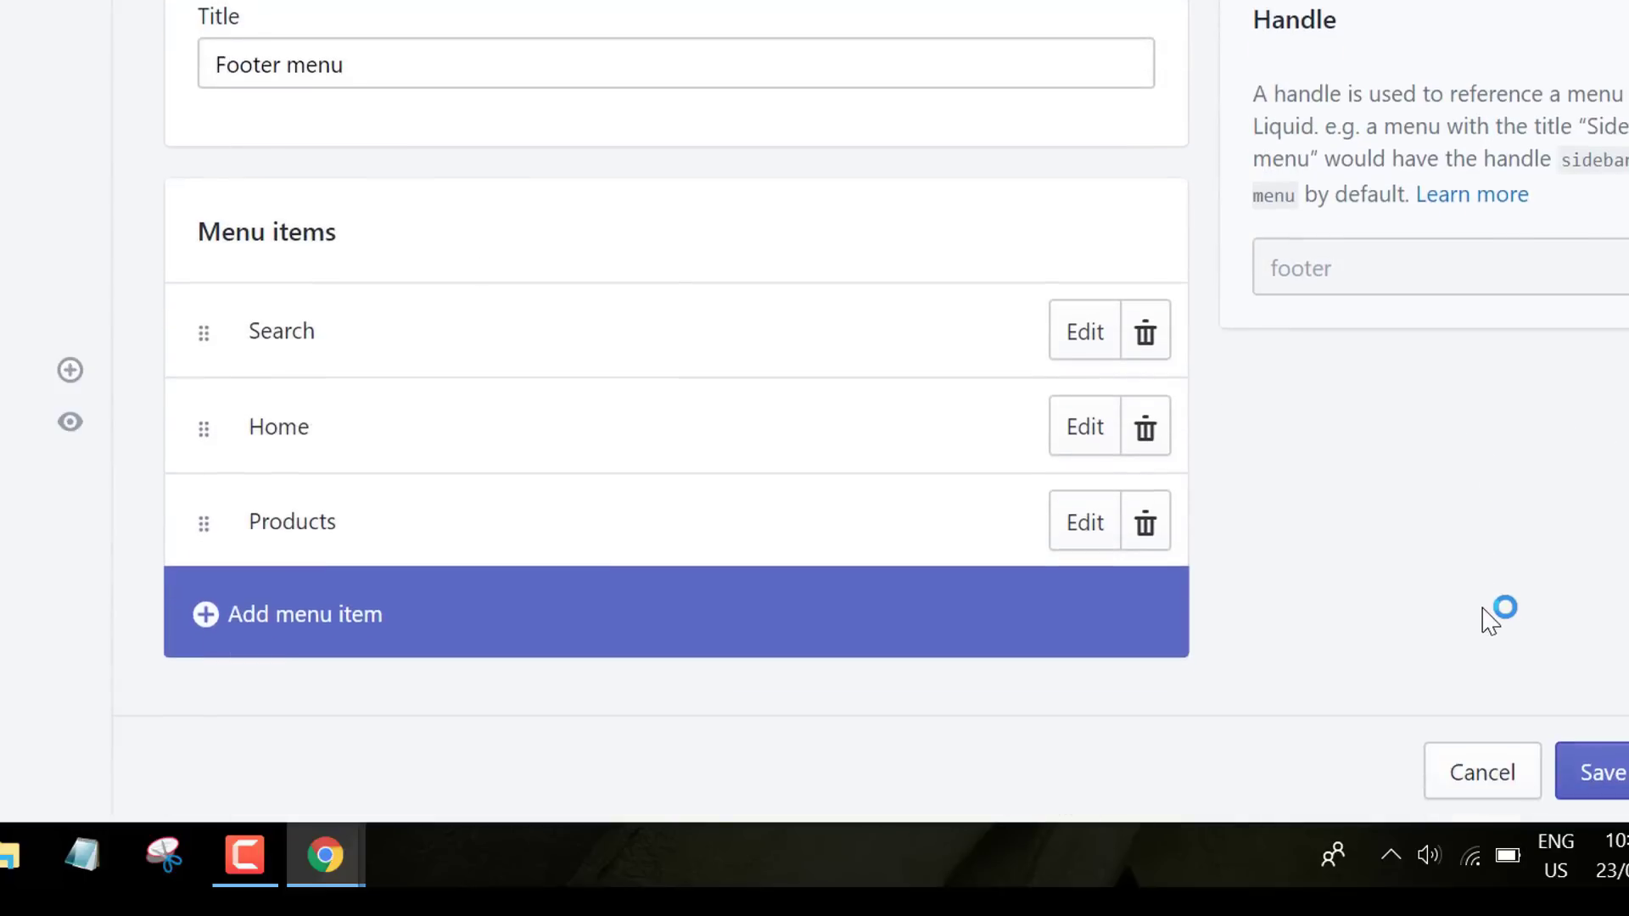
pyautogui.click(282, 607)
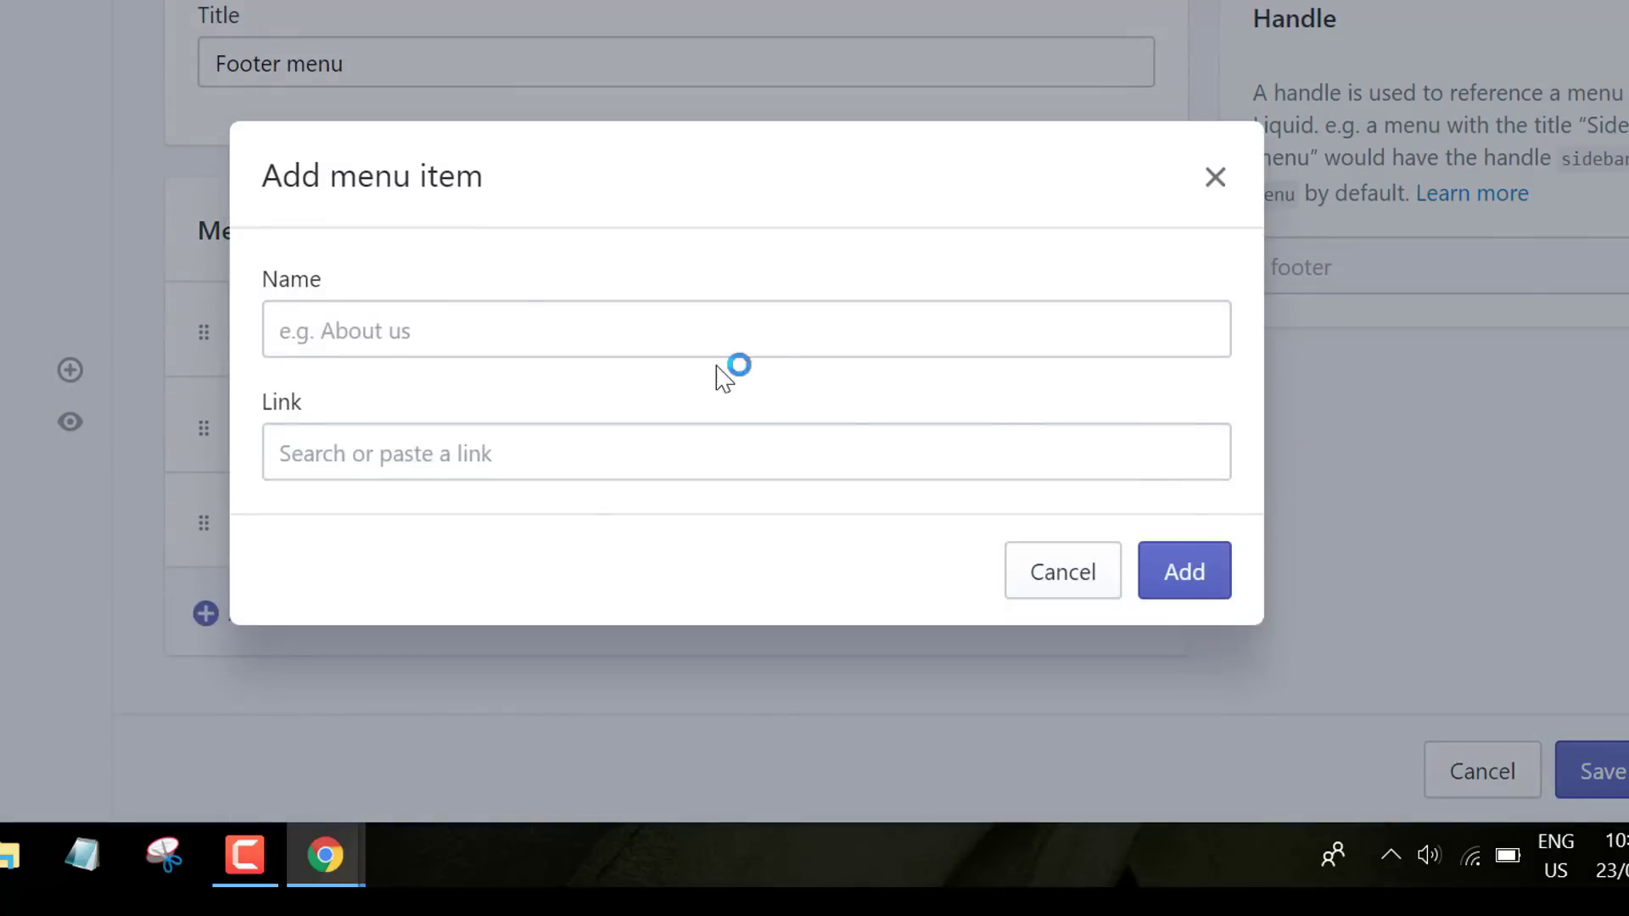
pyautogui.write('About Us')
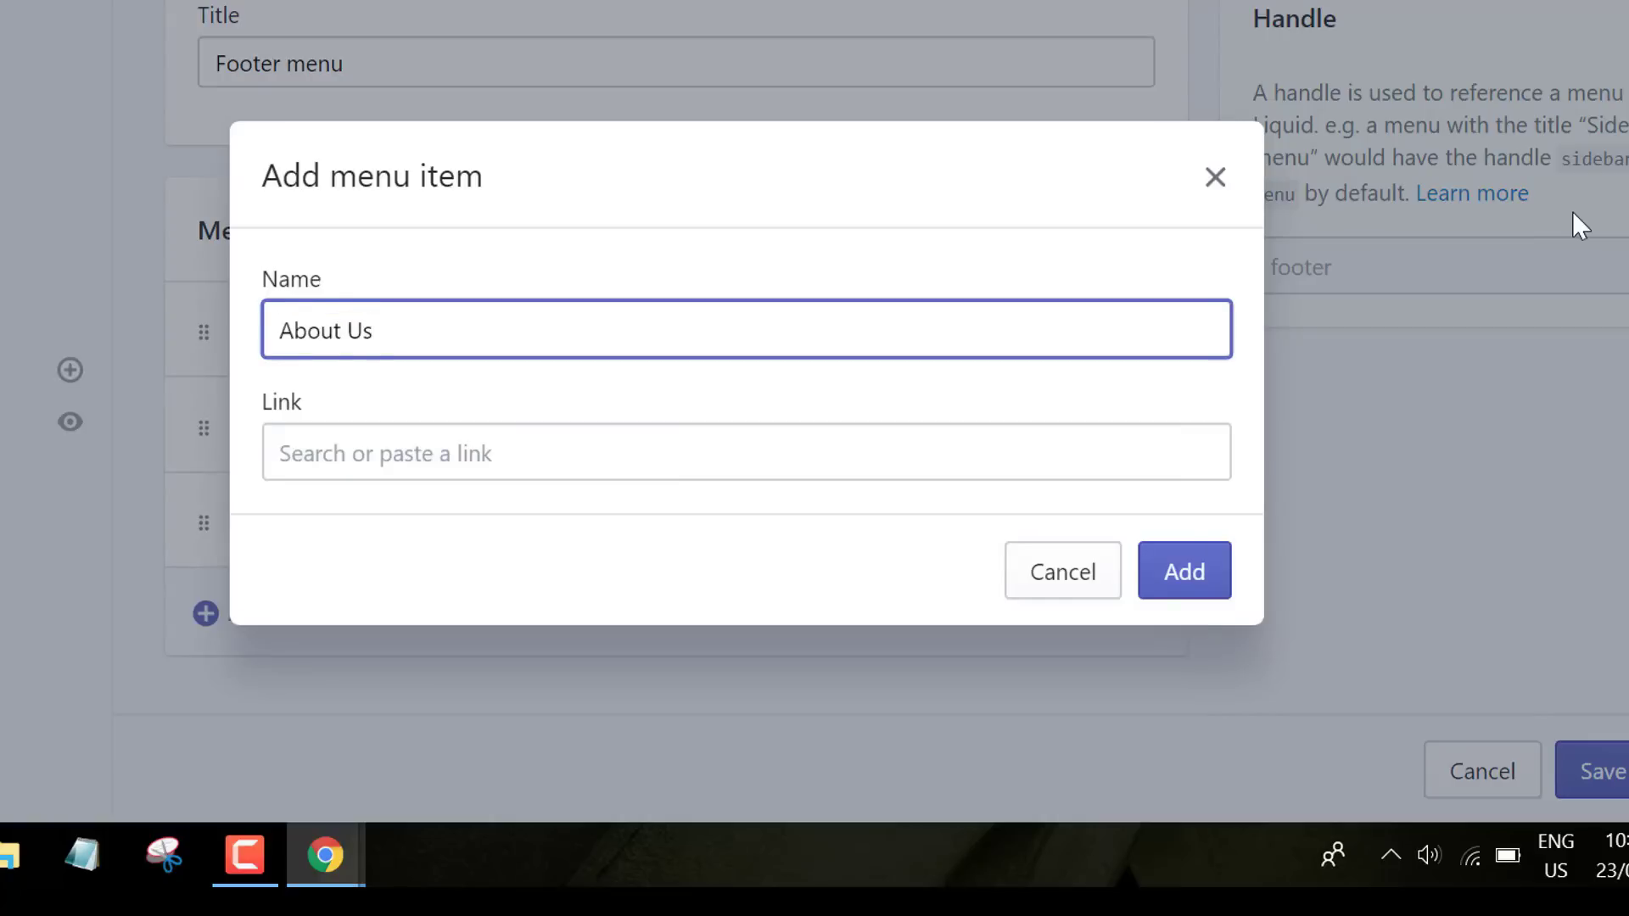
pyautogui.click(594, 441)
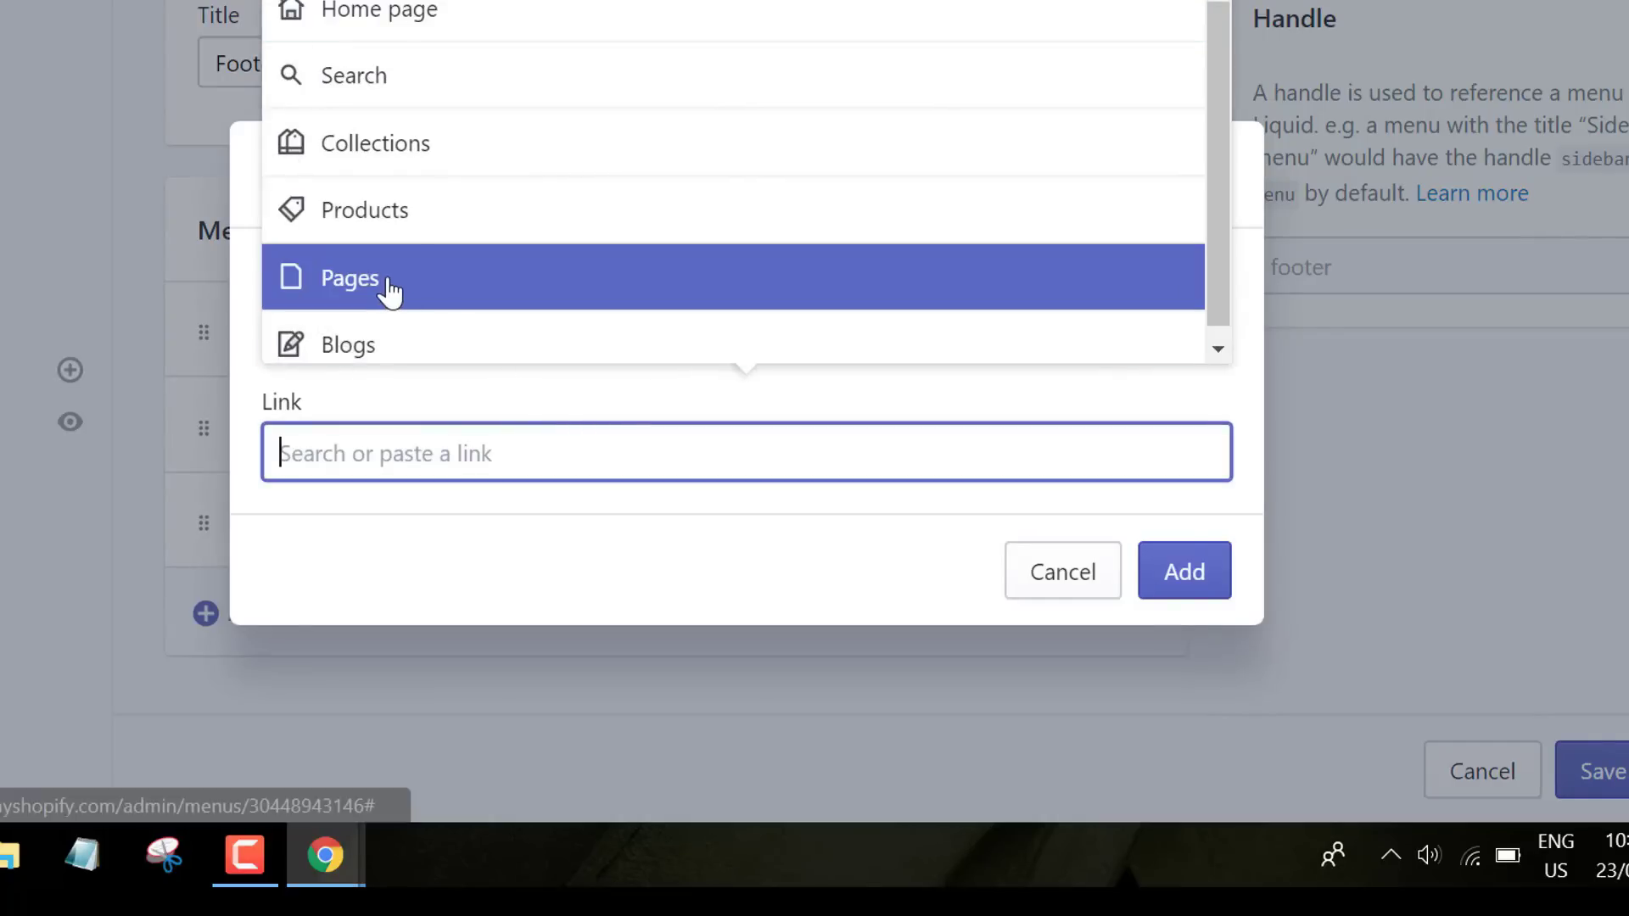
pyautogui.click(390, 289)
pyautogui.click(390, 288)
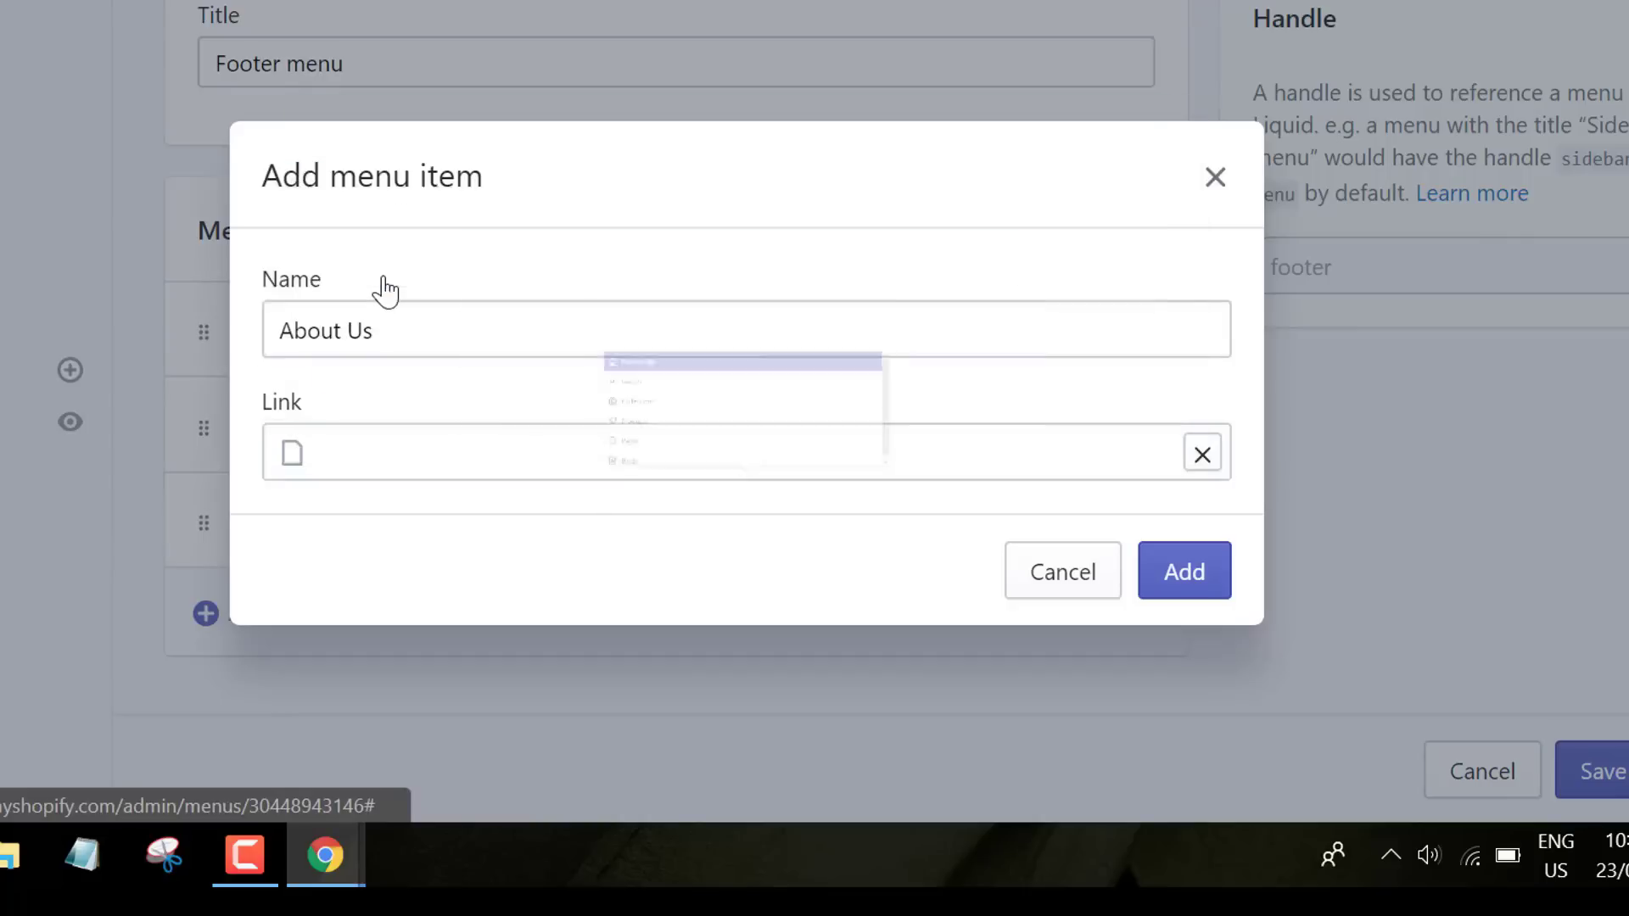
pyautogui.click(1172, 576)
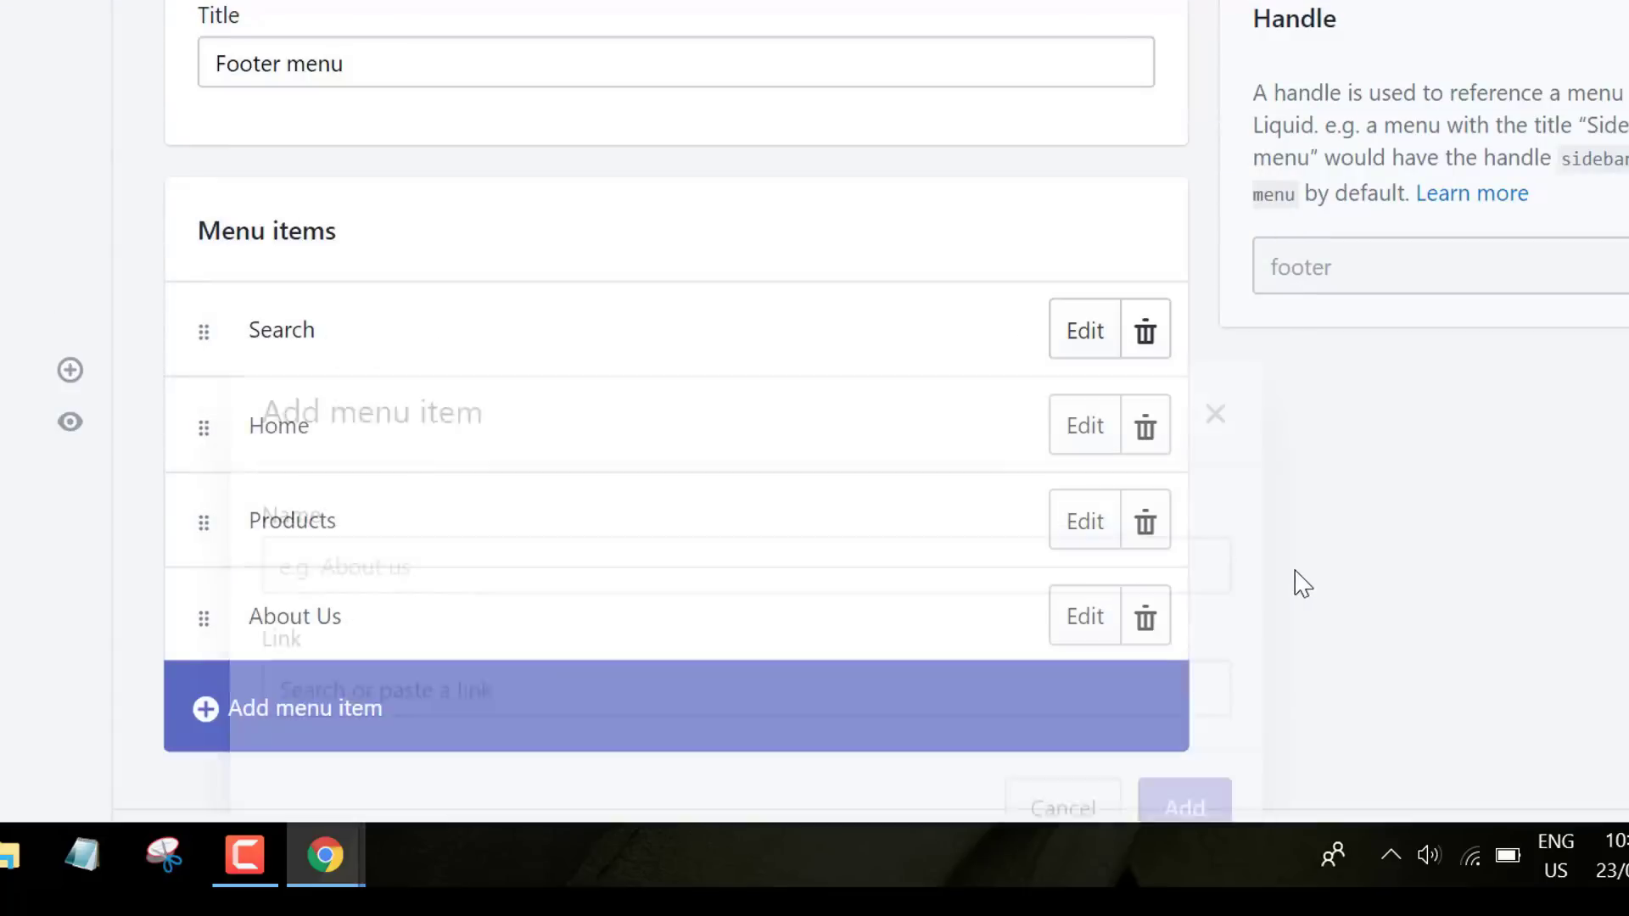
# - Add a Contact Us footer item linked to the Contact Us page, save, and return to Navigation
pyautogui.click(313, 720)
pyautogui.click(387, 323)
pyautogui.write('Contact Us')
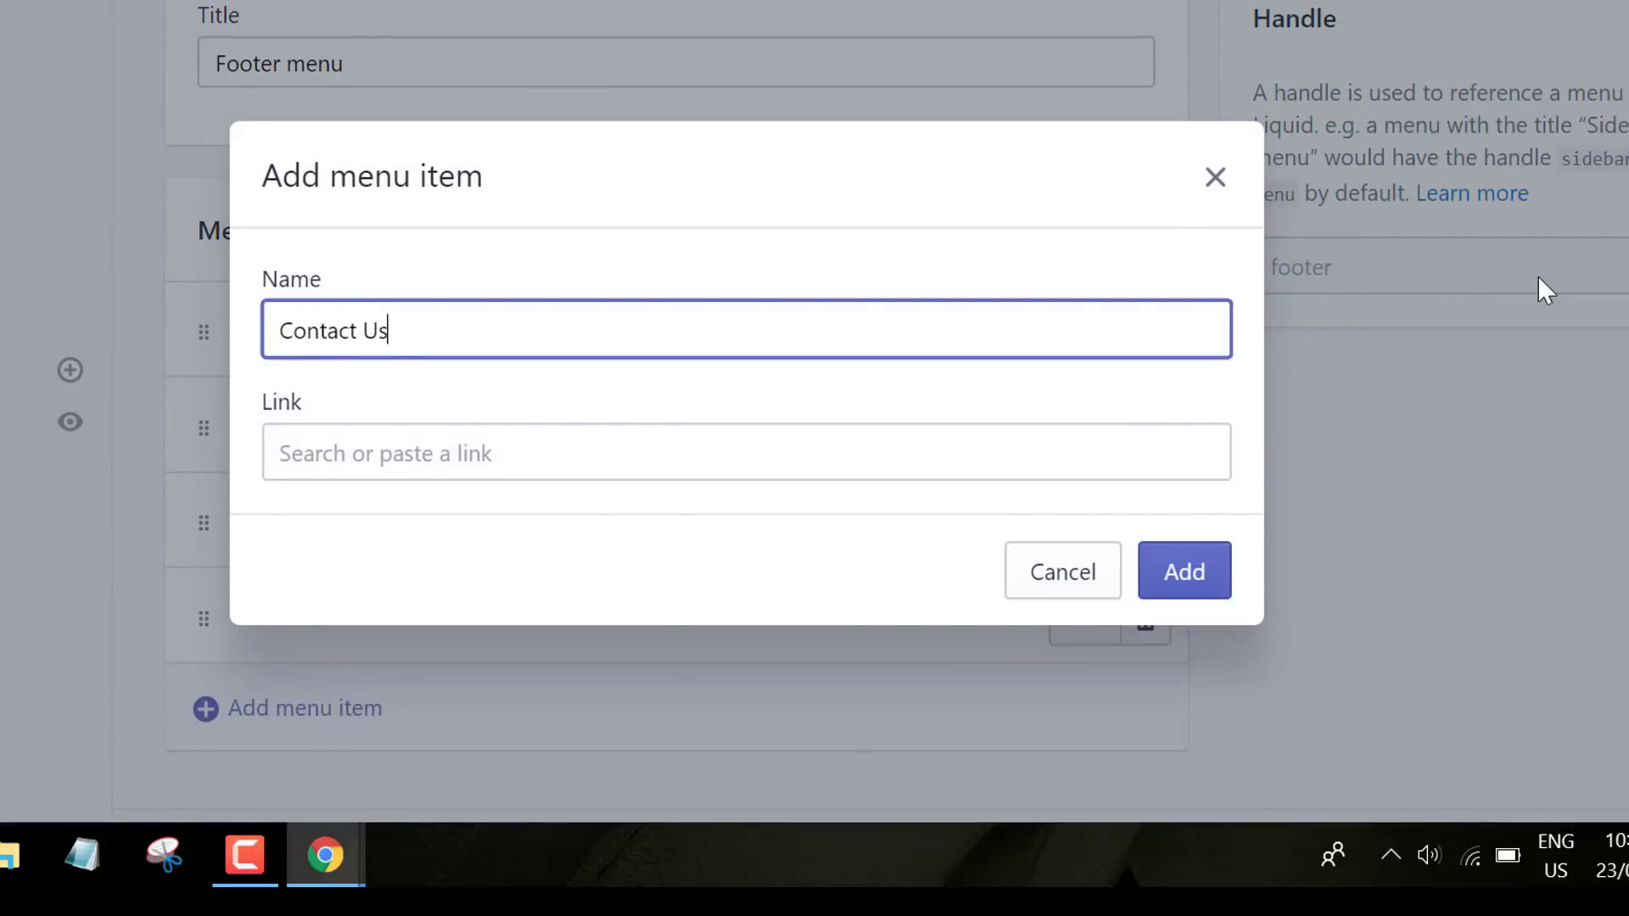
pyautogui.click(510, 447)
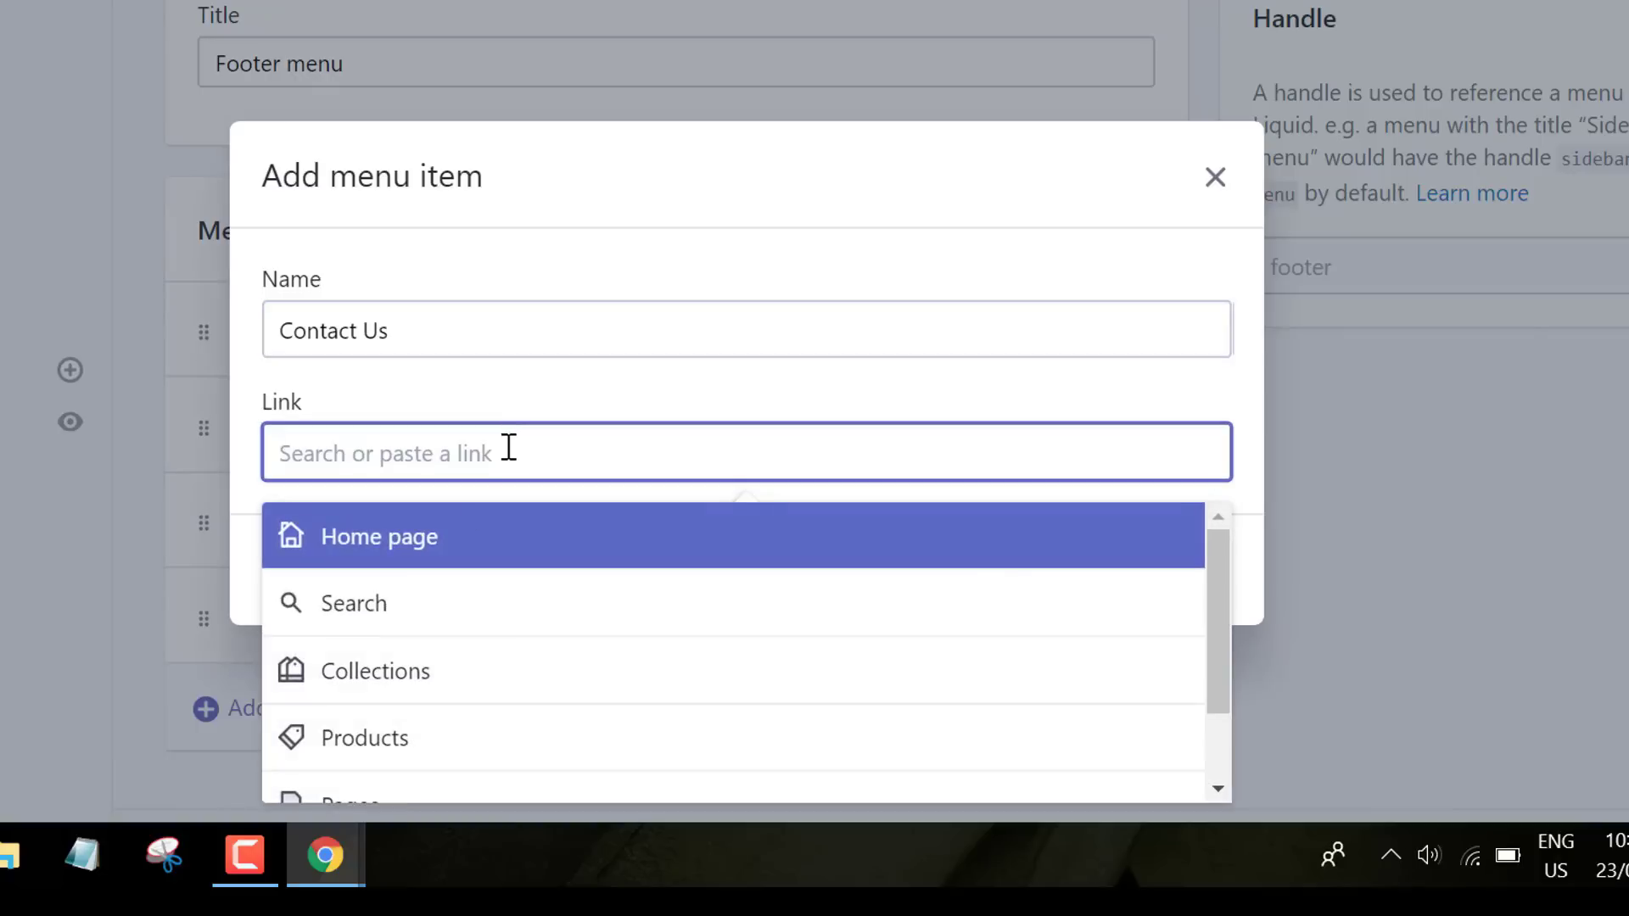
pyautogui.scroll(-1, 847, 617)
pyautogui.click(971, 709)
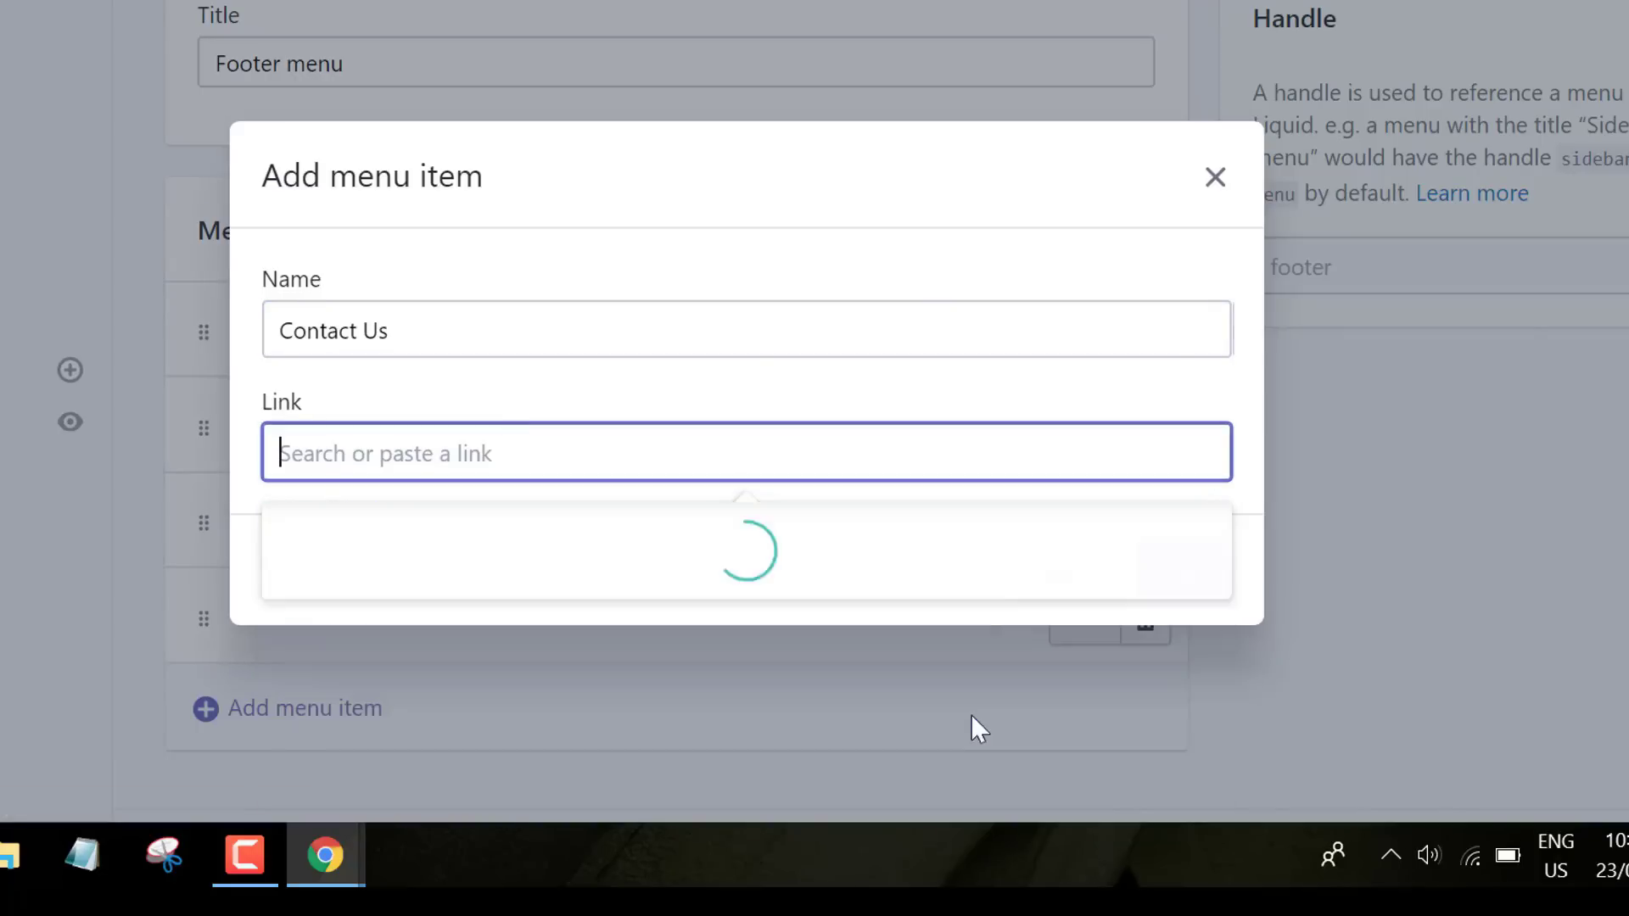
pyautogui.click(329, 674)
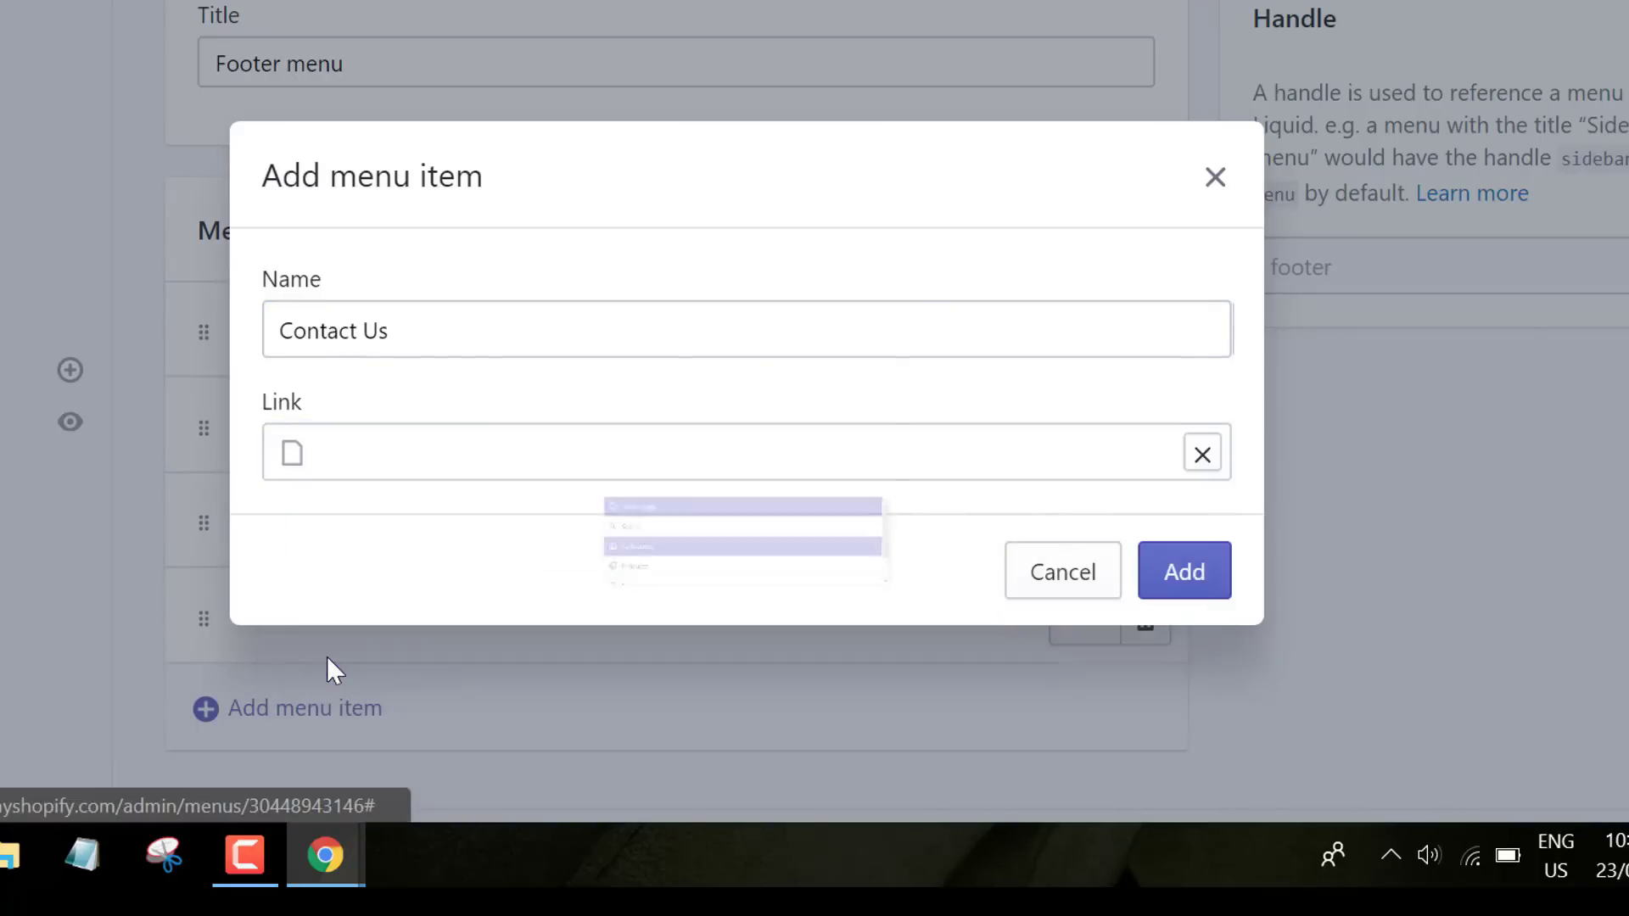
pyautogui.click(1197, 567)
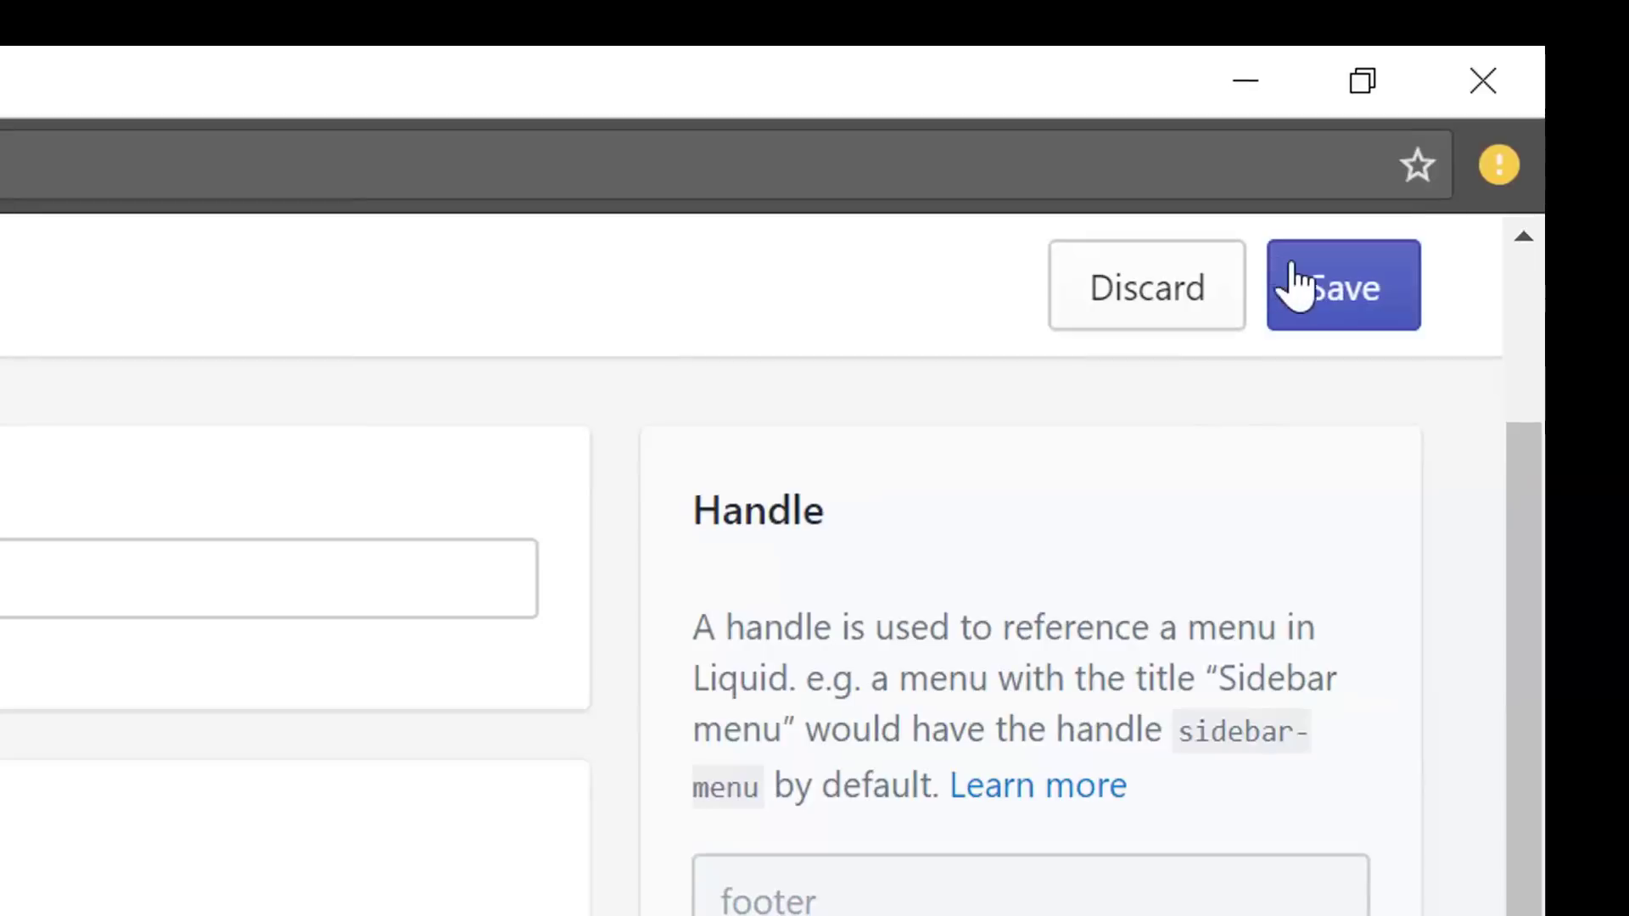
pyautogui.click(1294, 286)
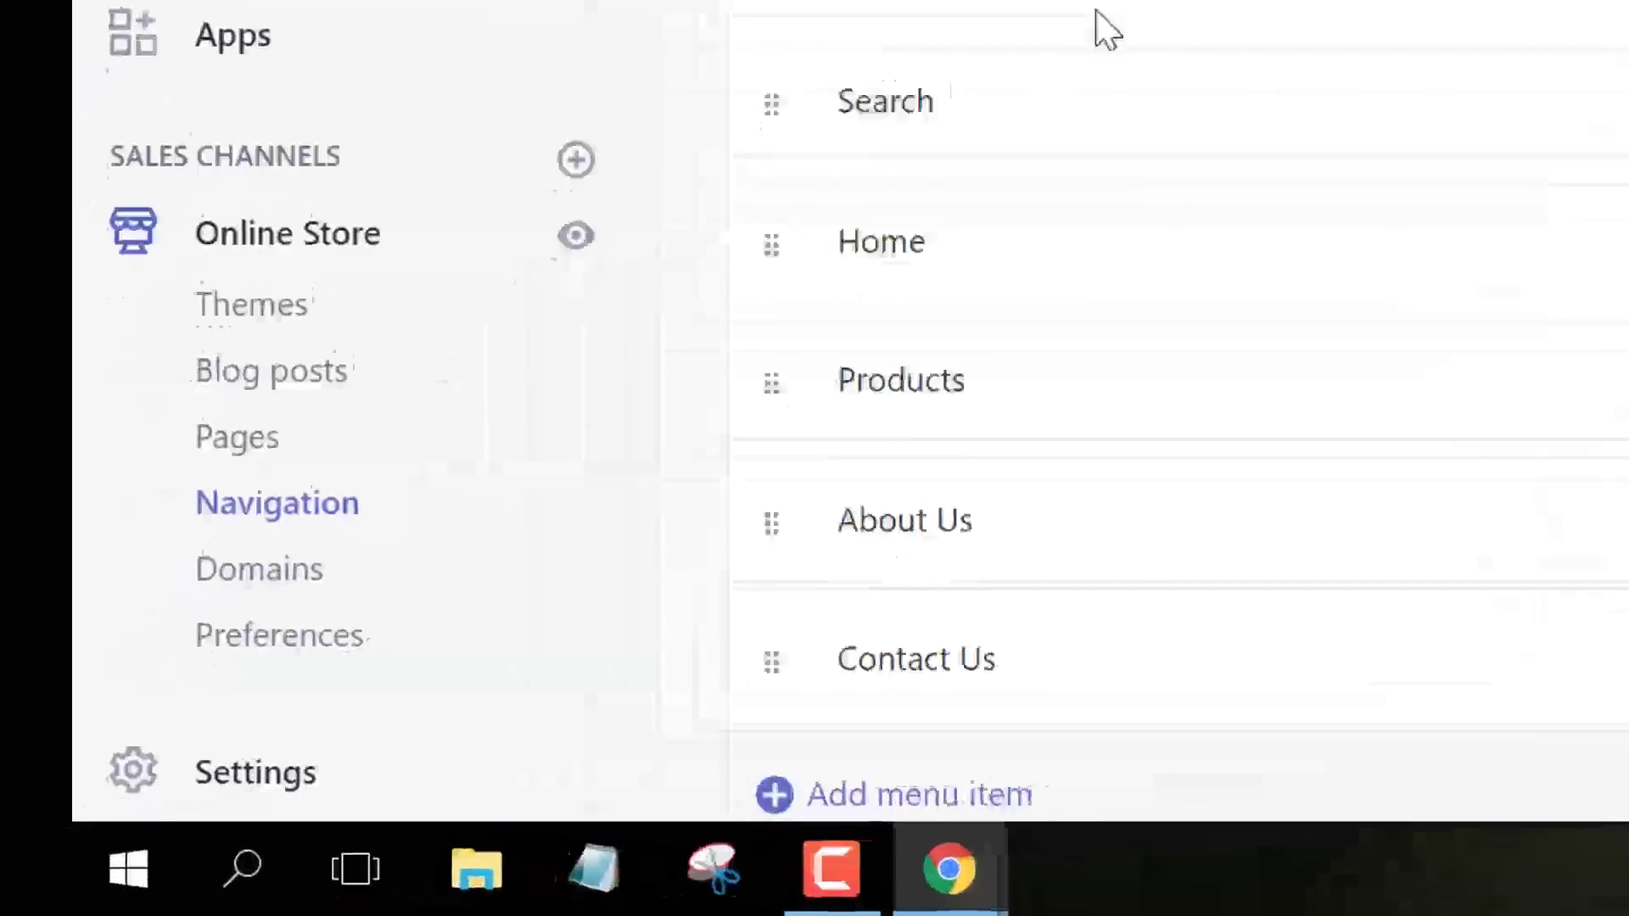
pyautogui.click(128, 697)
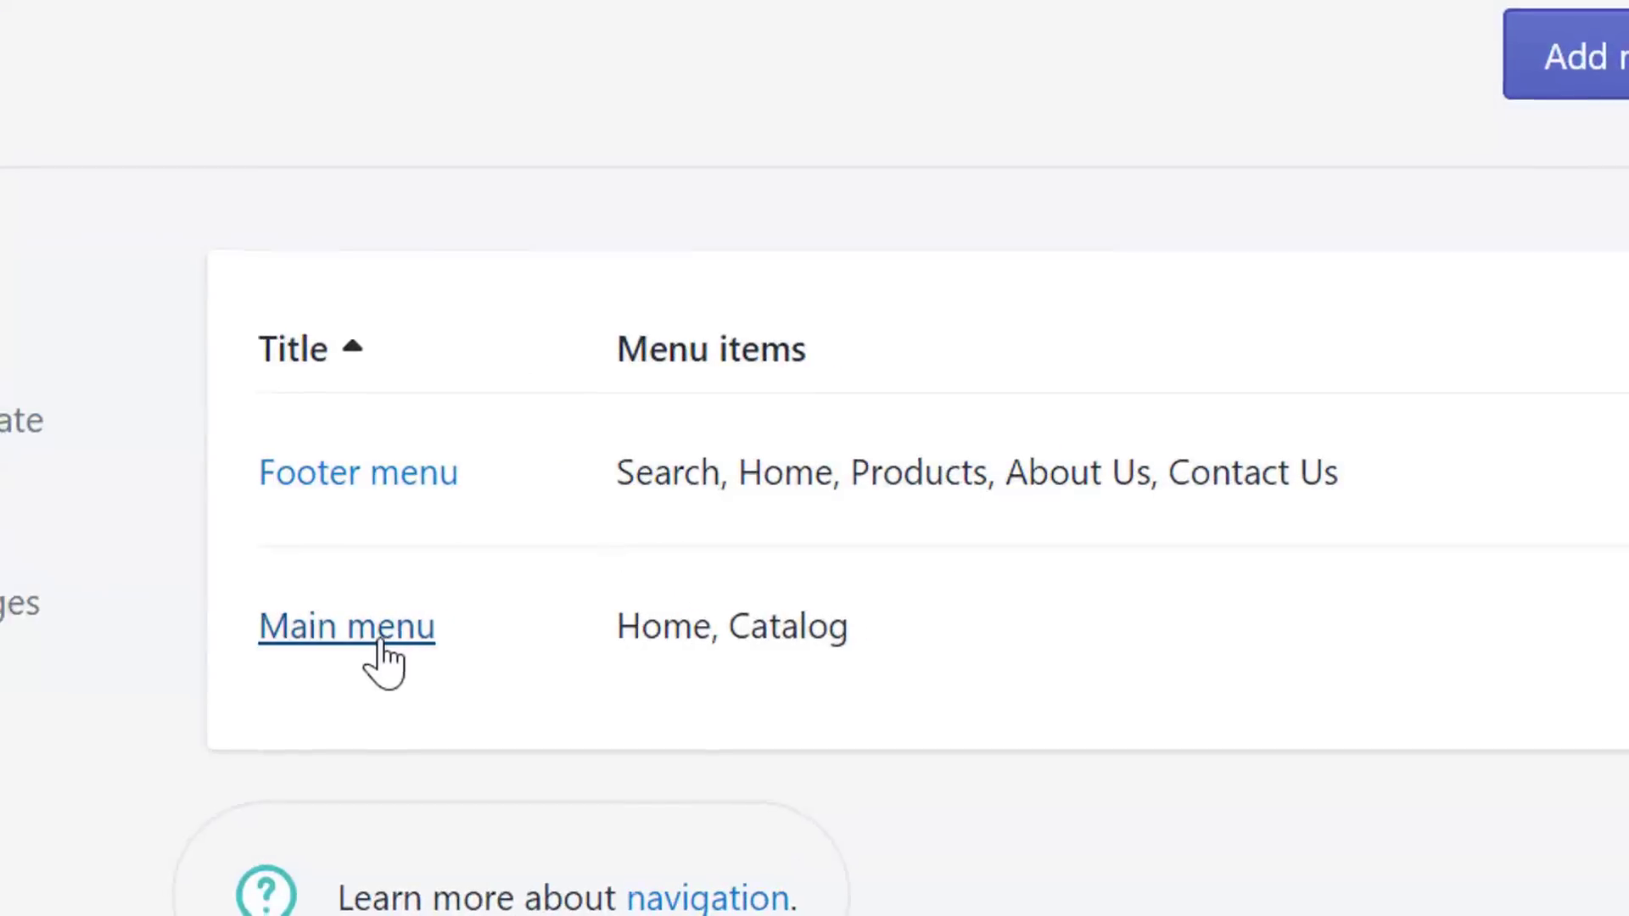
# - Open the Main menu and rename its Catalog item to Products
pyautogui.click(729, 586)
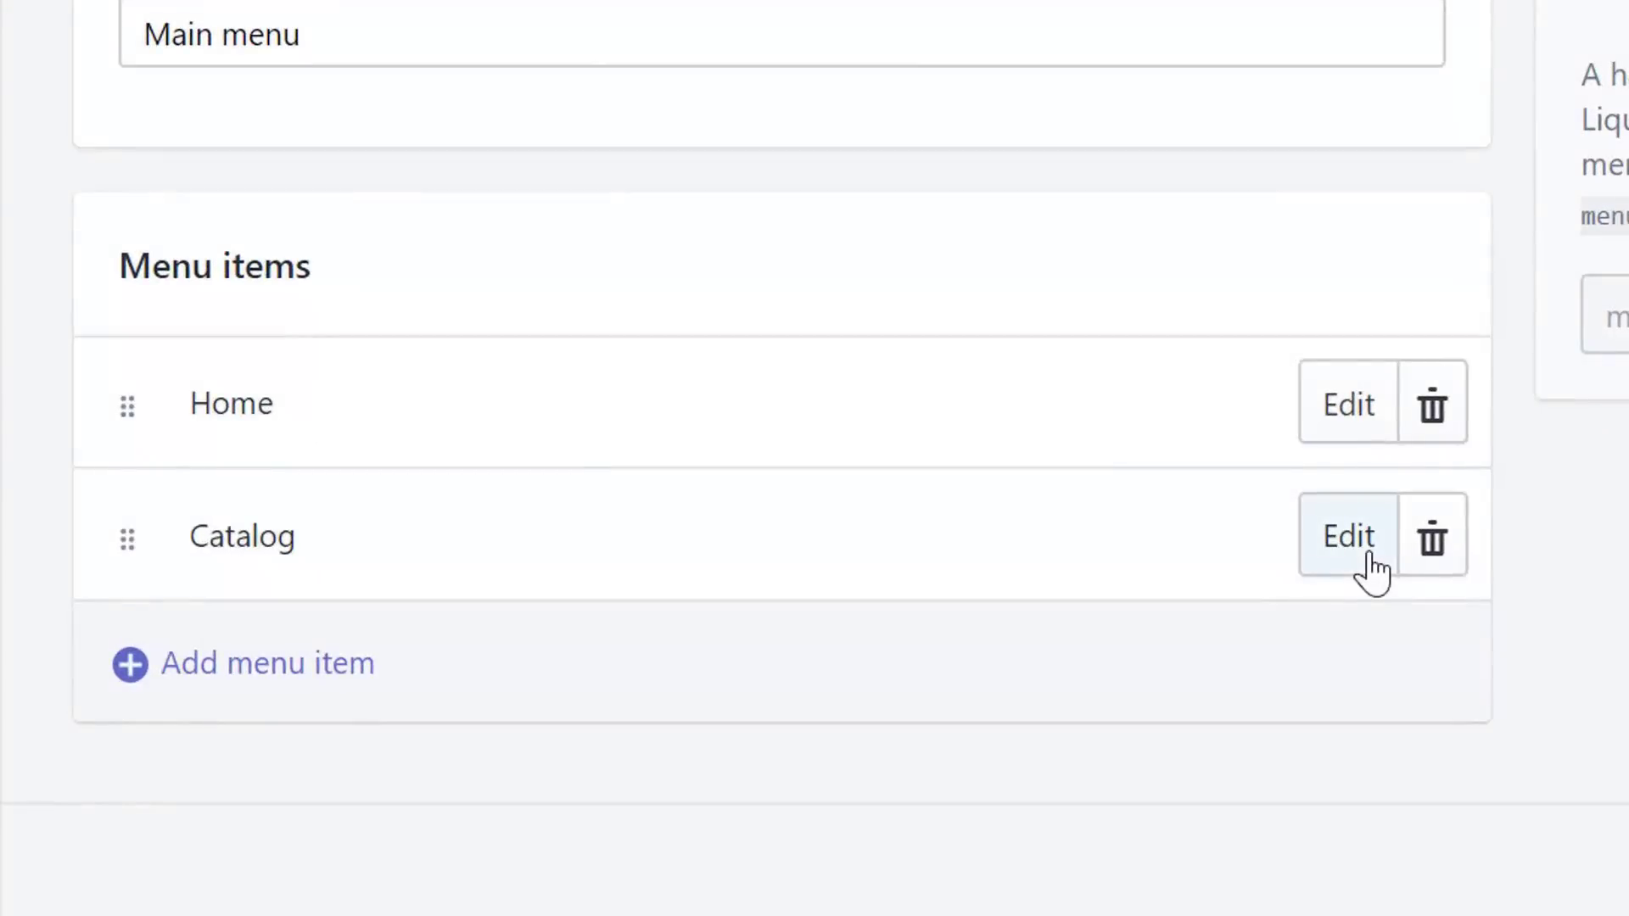
pyautogui.click(1078, 630)
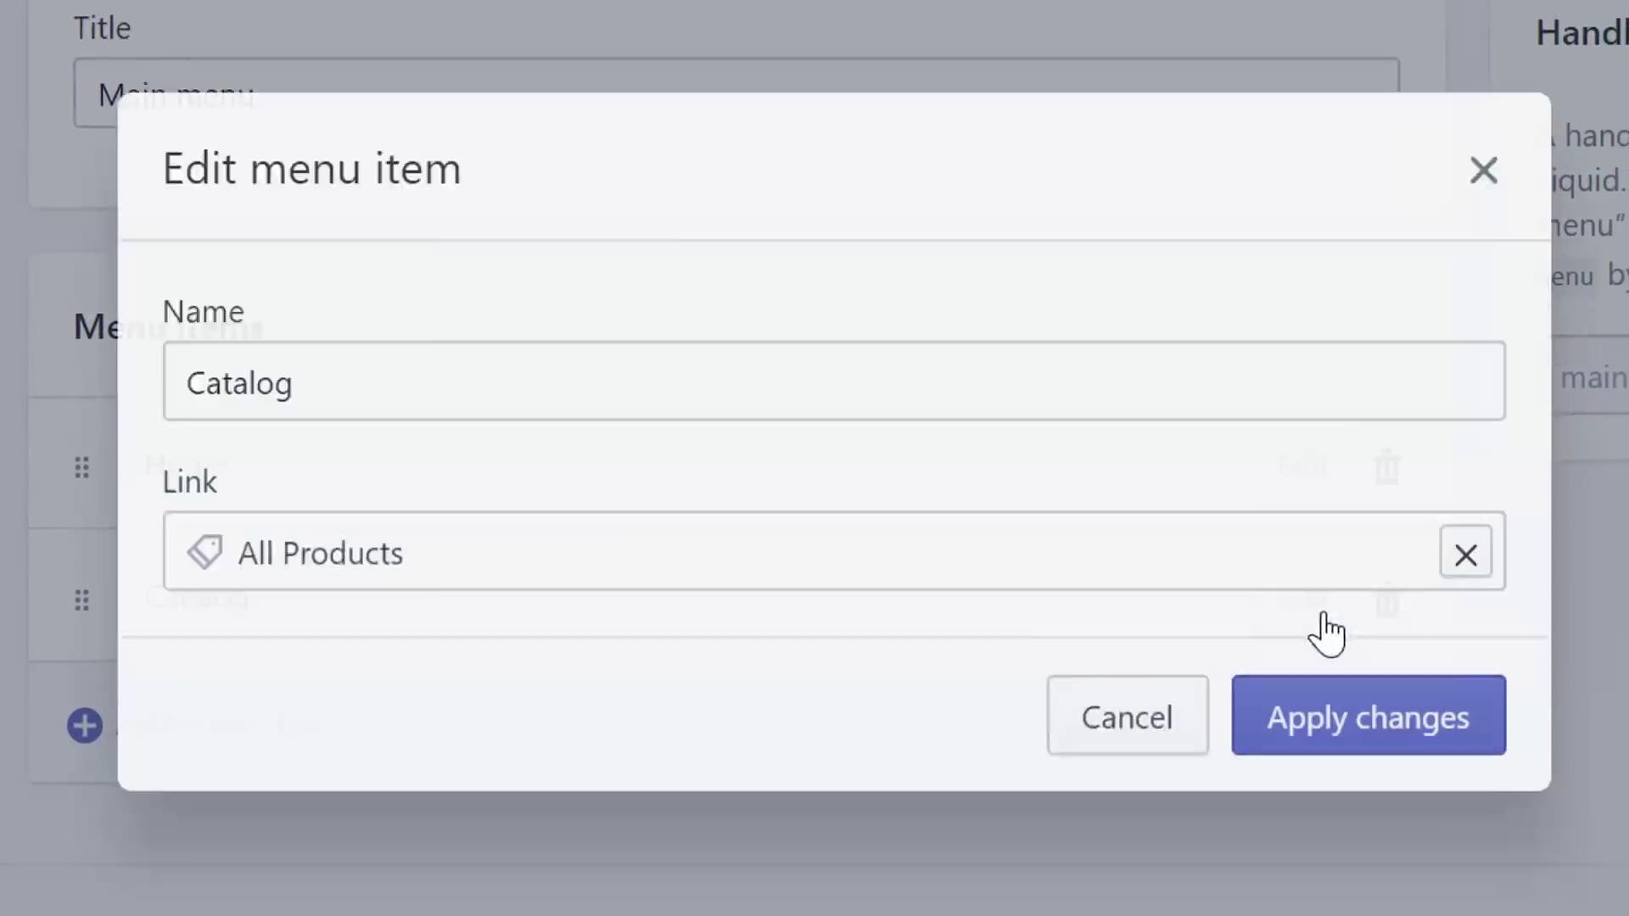
pyautogui.click(513, 407)
pyautogui.hotkey('ctrl', 'a')
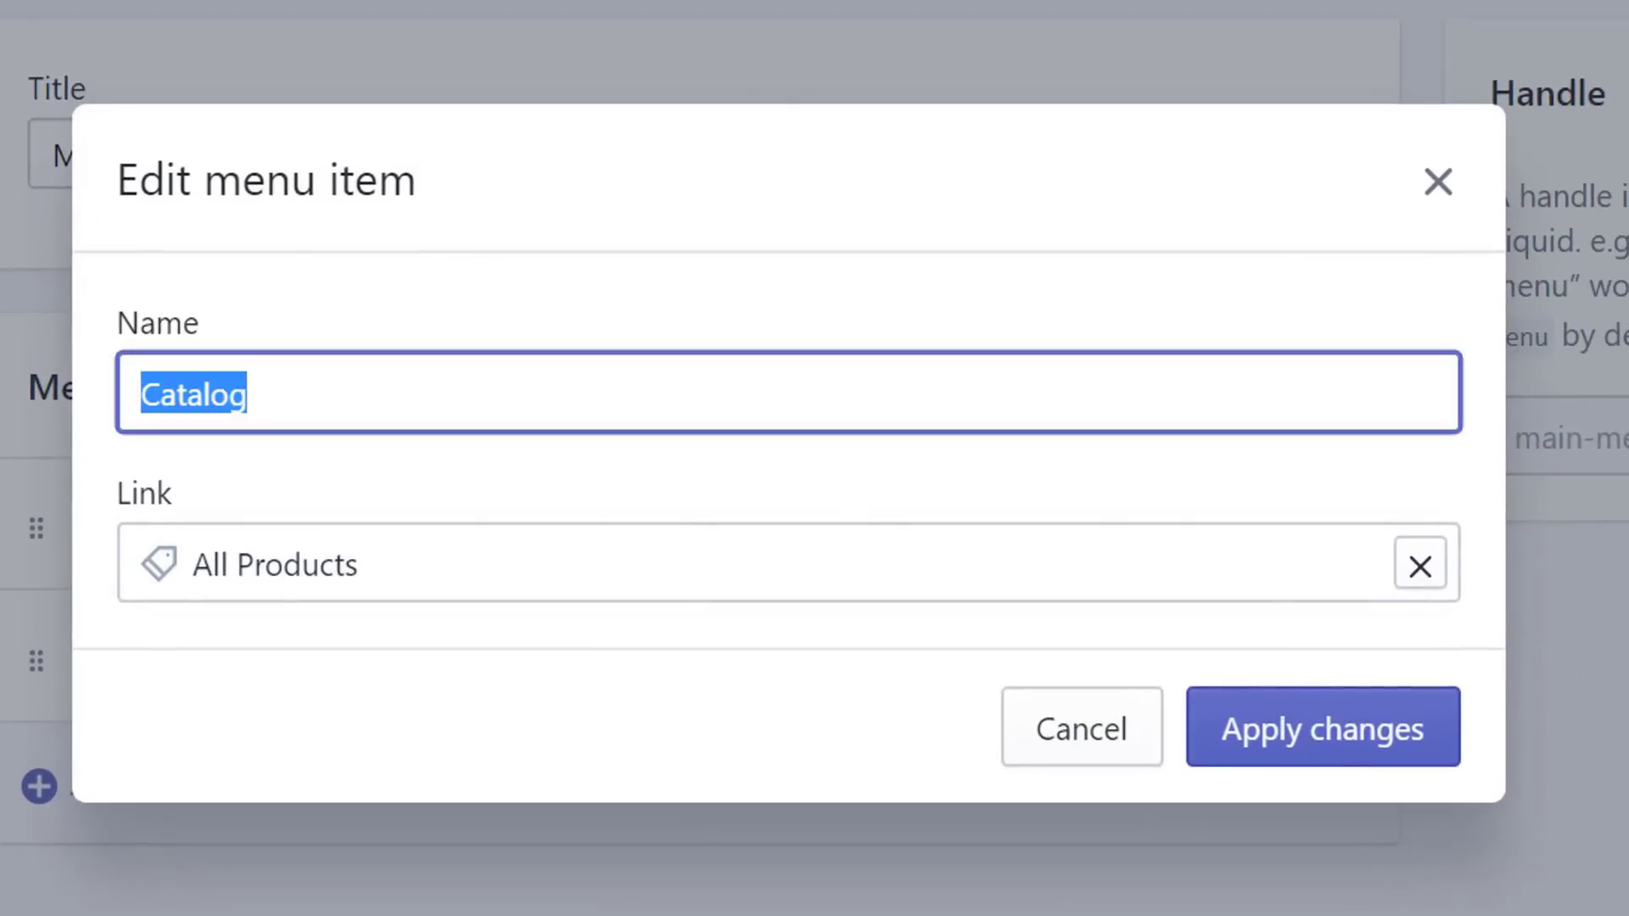
pyautogui.write('Products')
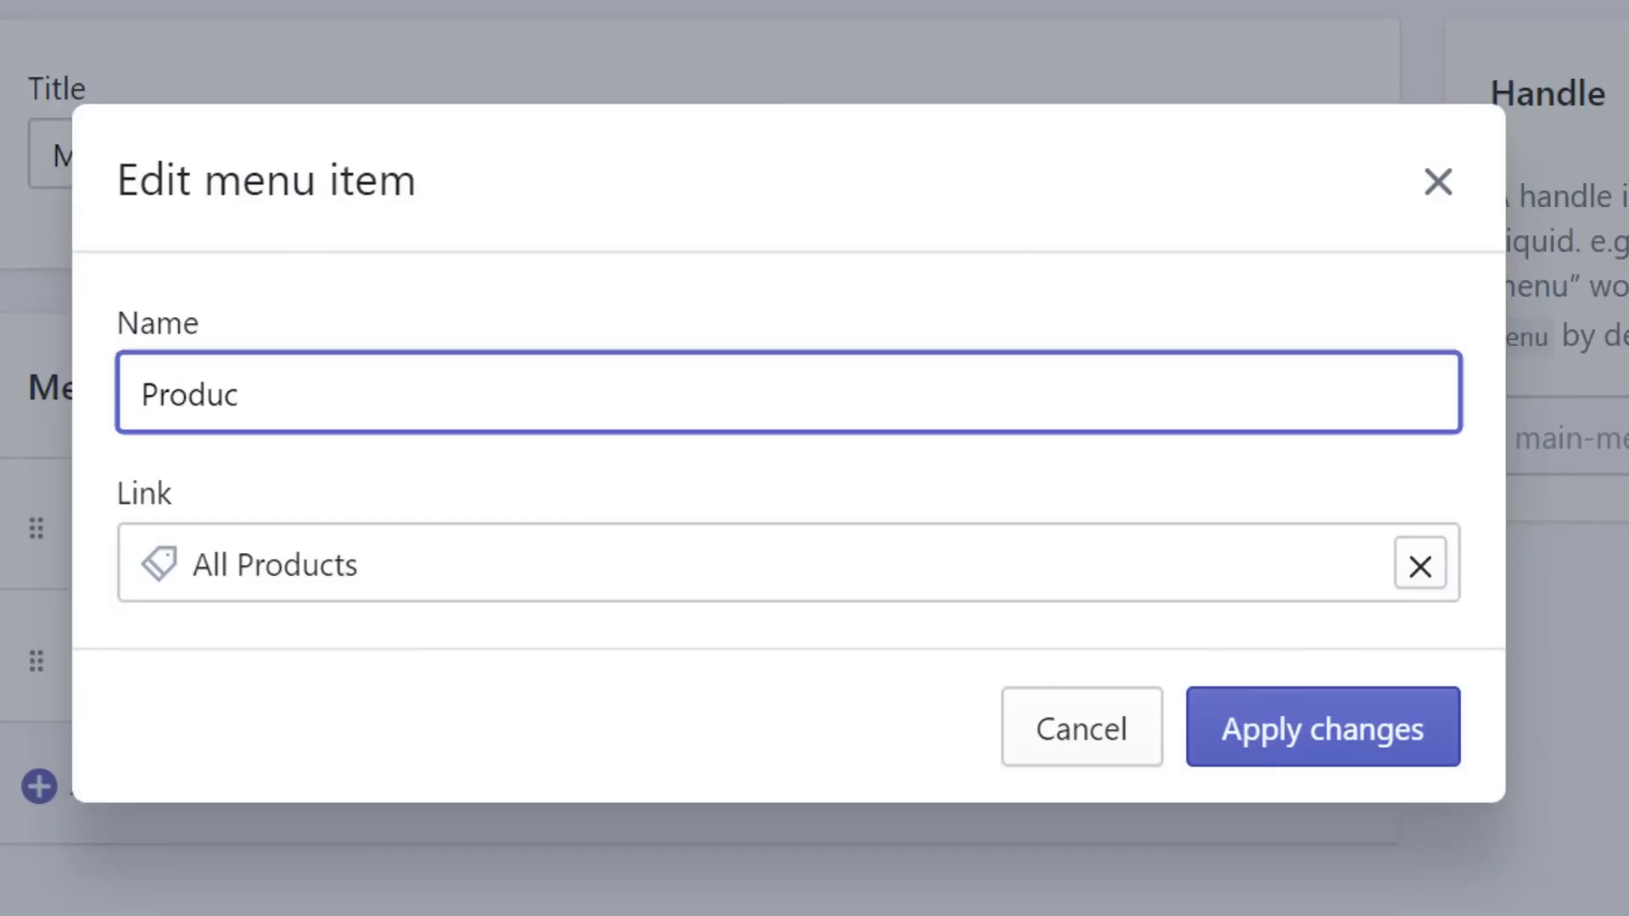
pyautogui.click(1338, 760)
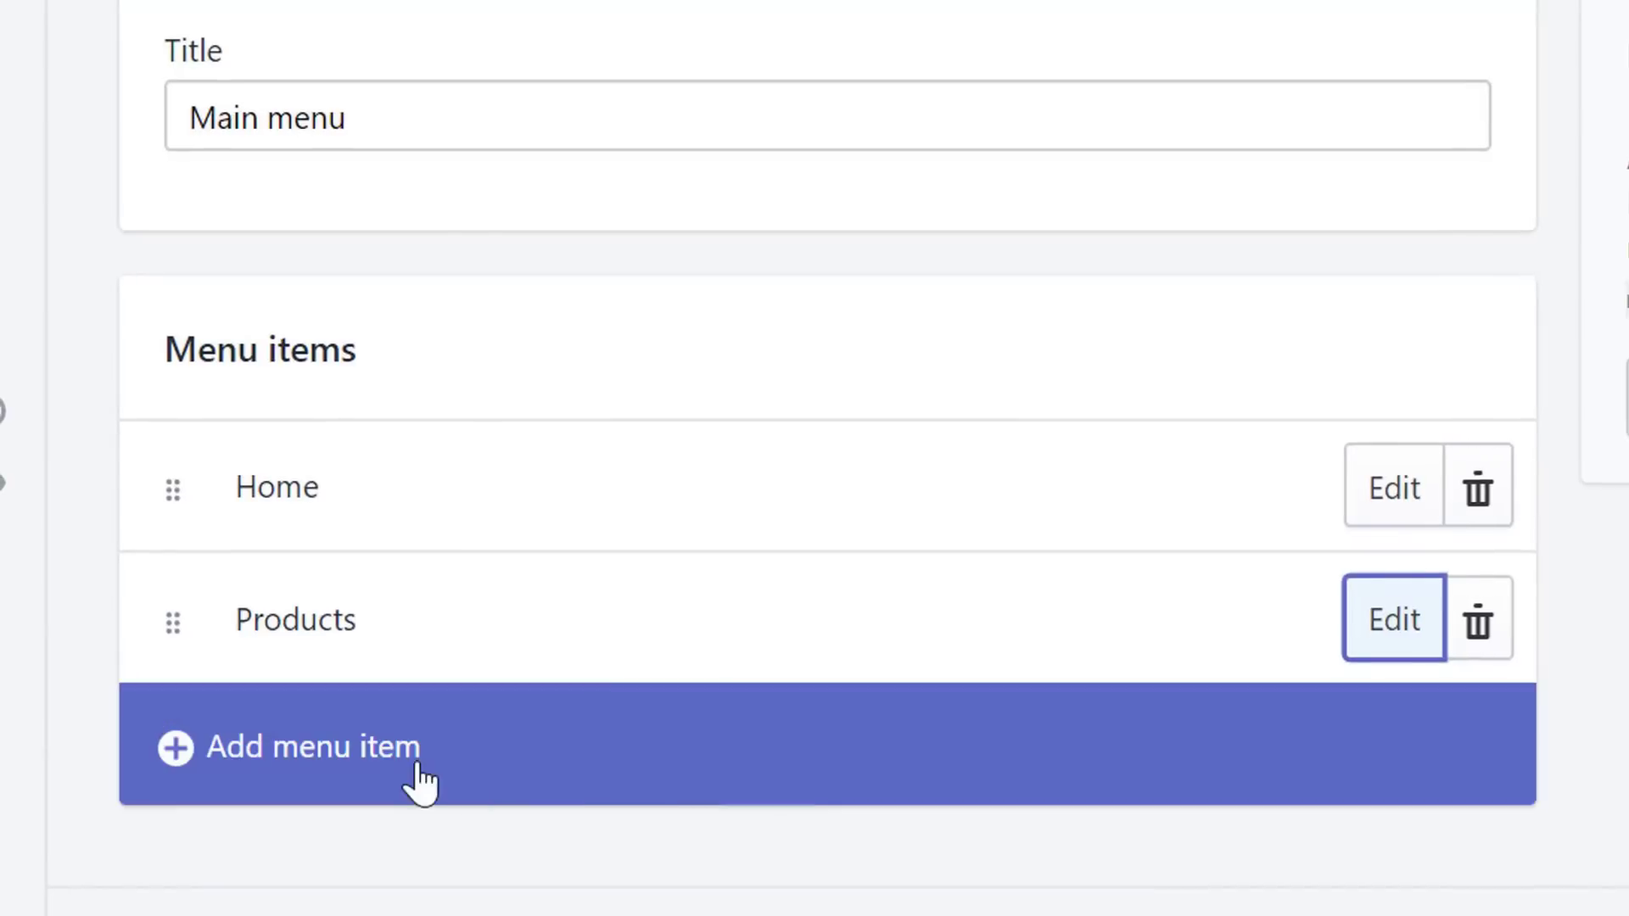
pyautogui.click(395, 781)
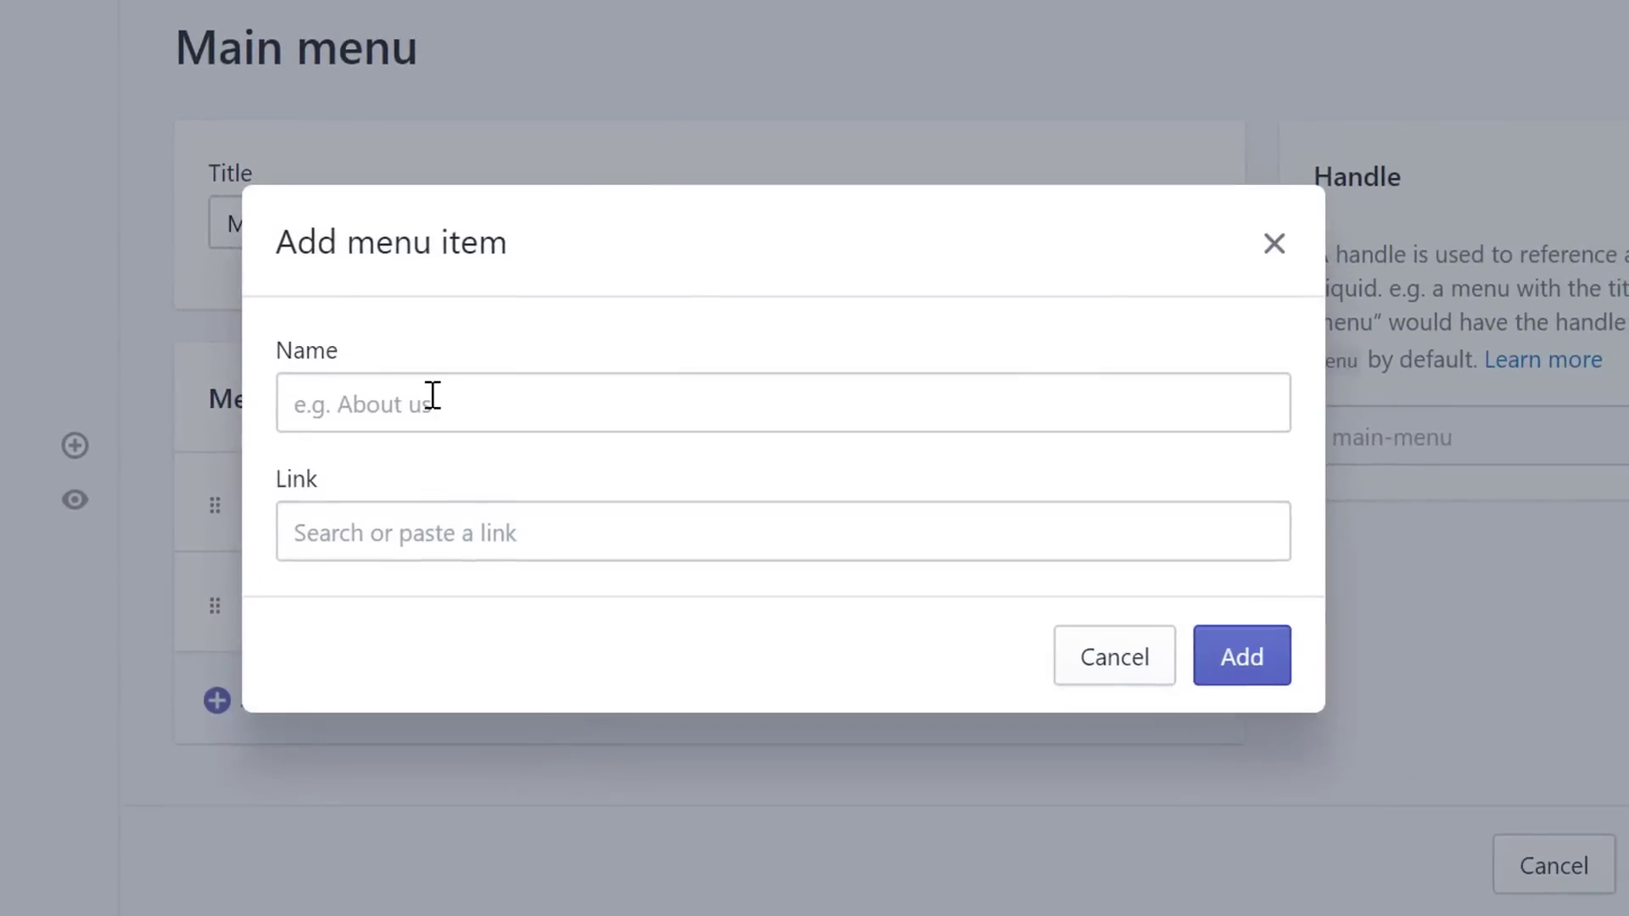
# - Add a Coffee Mugs item linked to the Coffee Mugs collection and nest it under Products
pyautogui.click(432, 395)
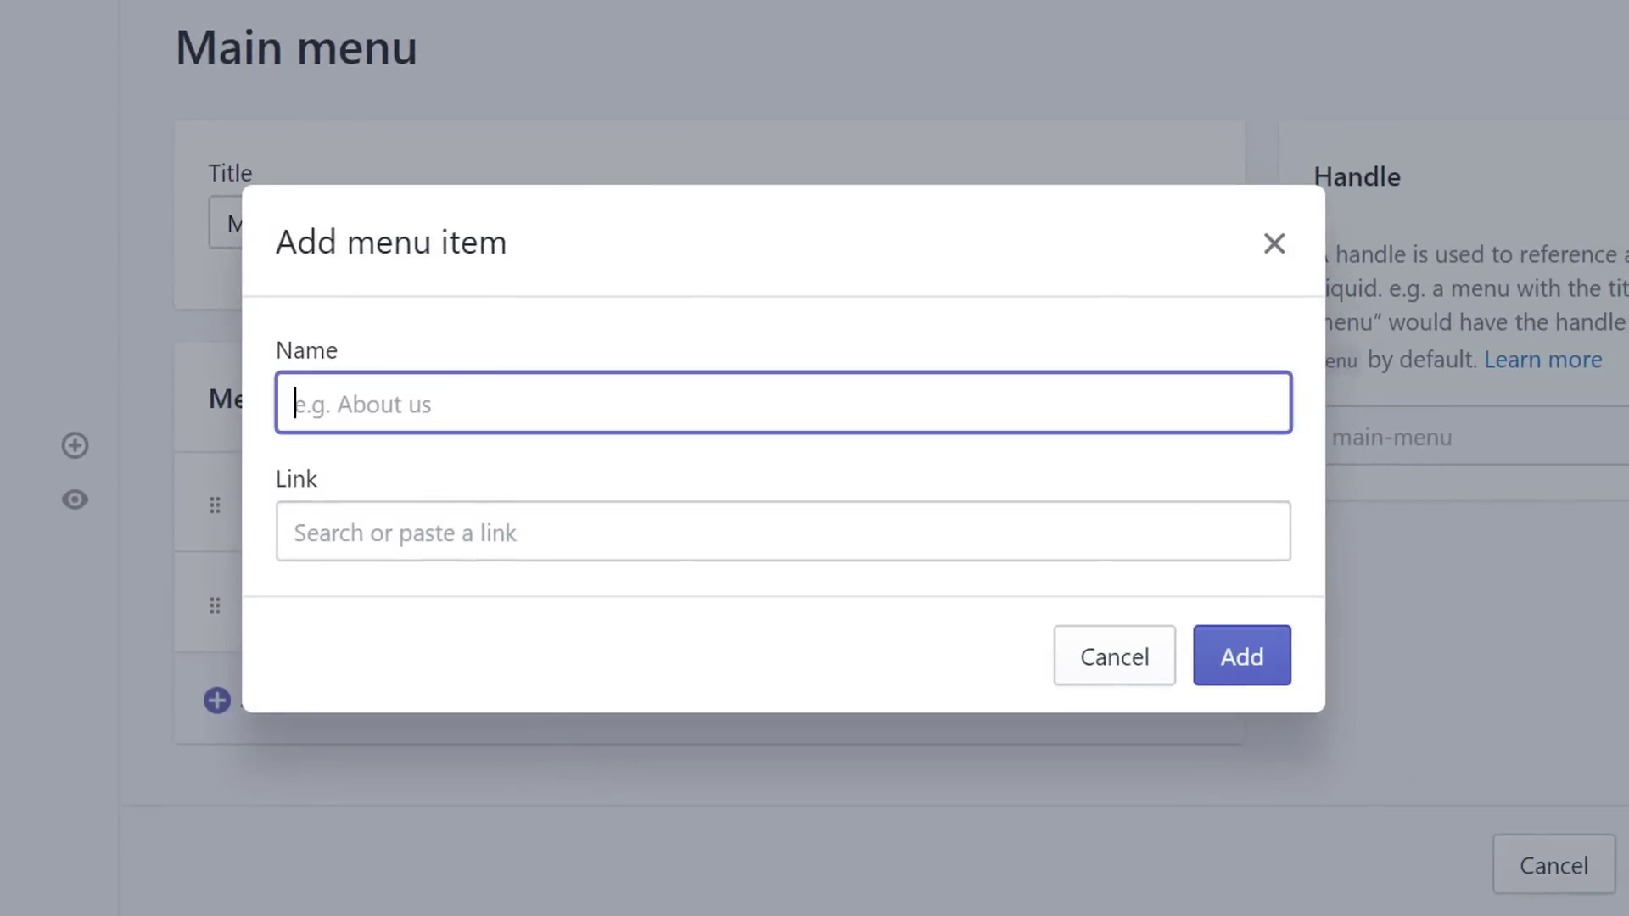
pyautogui.write('Coffee Mugs')
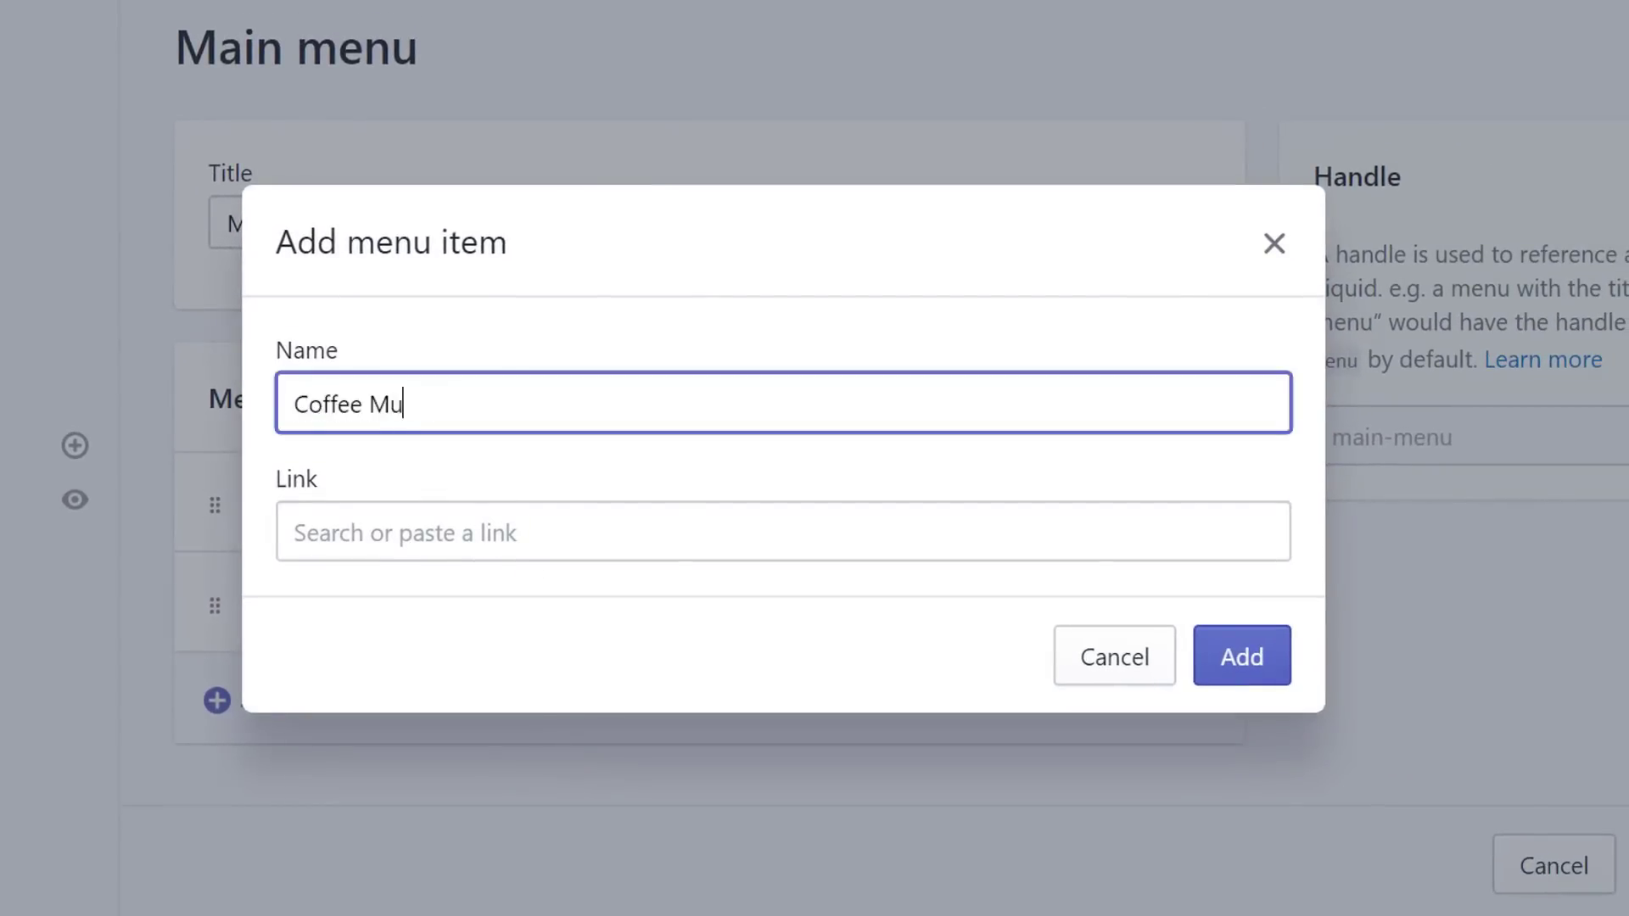
pyautogui.click(416, 534)
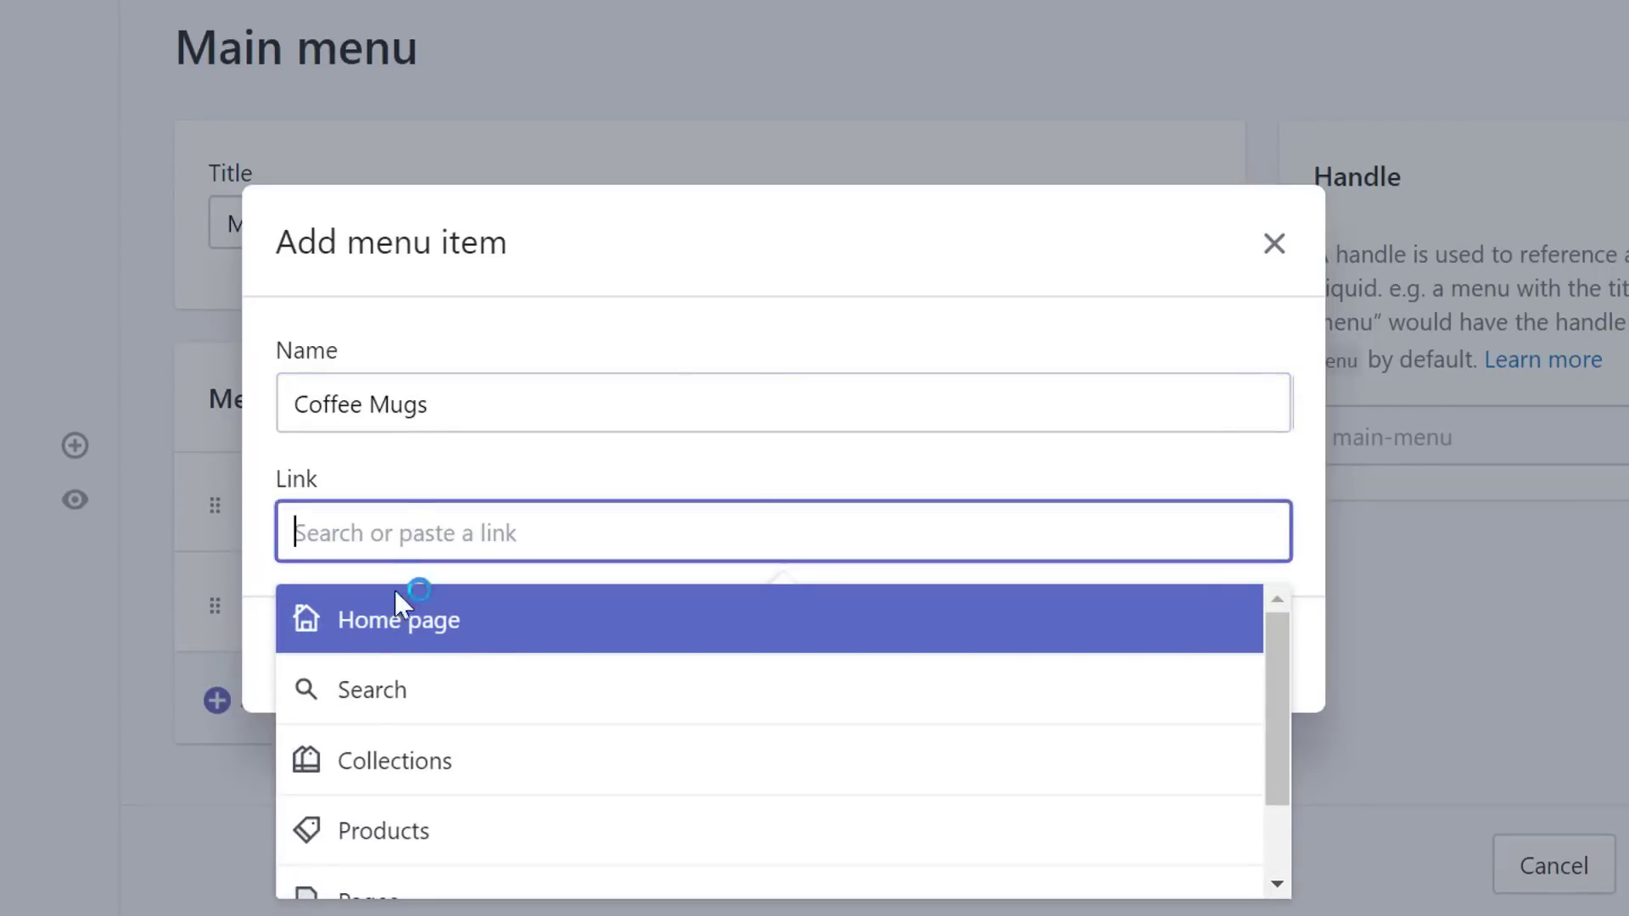
pyautogui.click(390, 761)
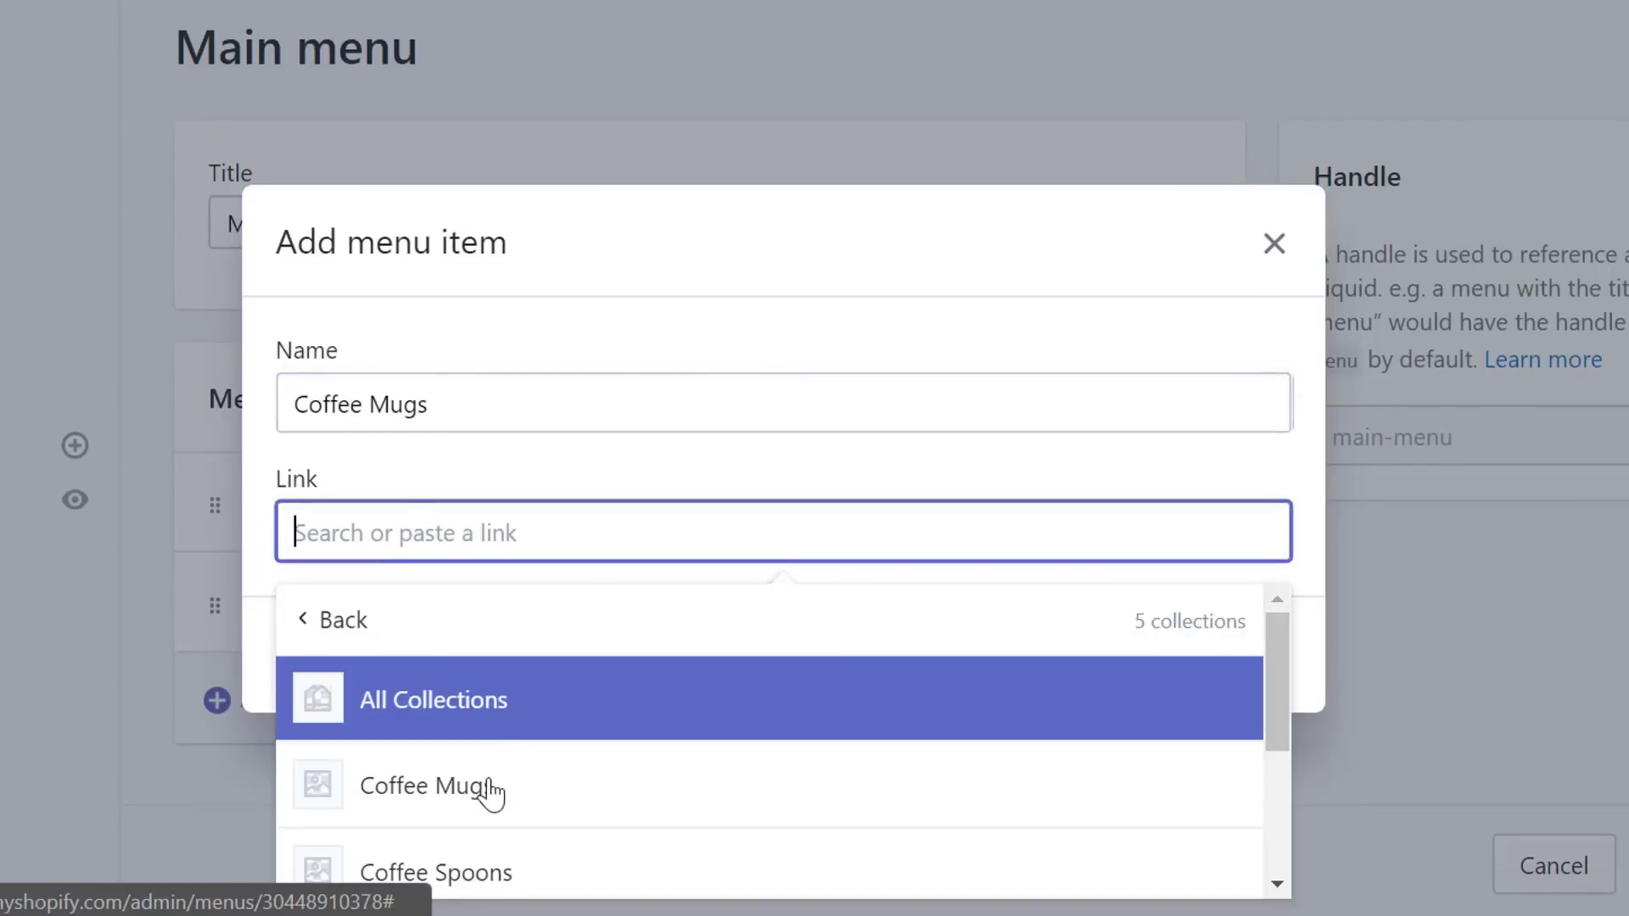
pyautogui.click(491, 793)
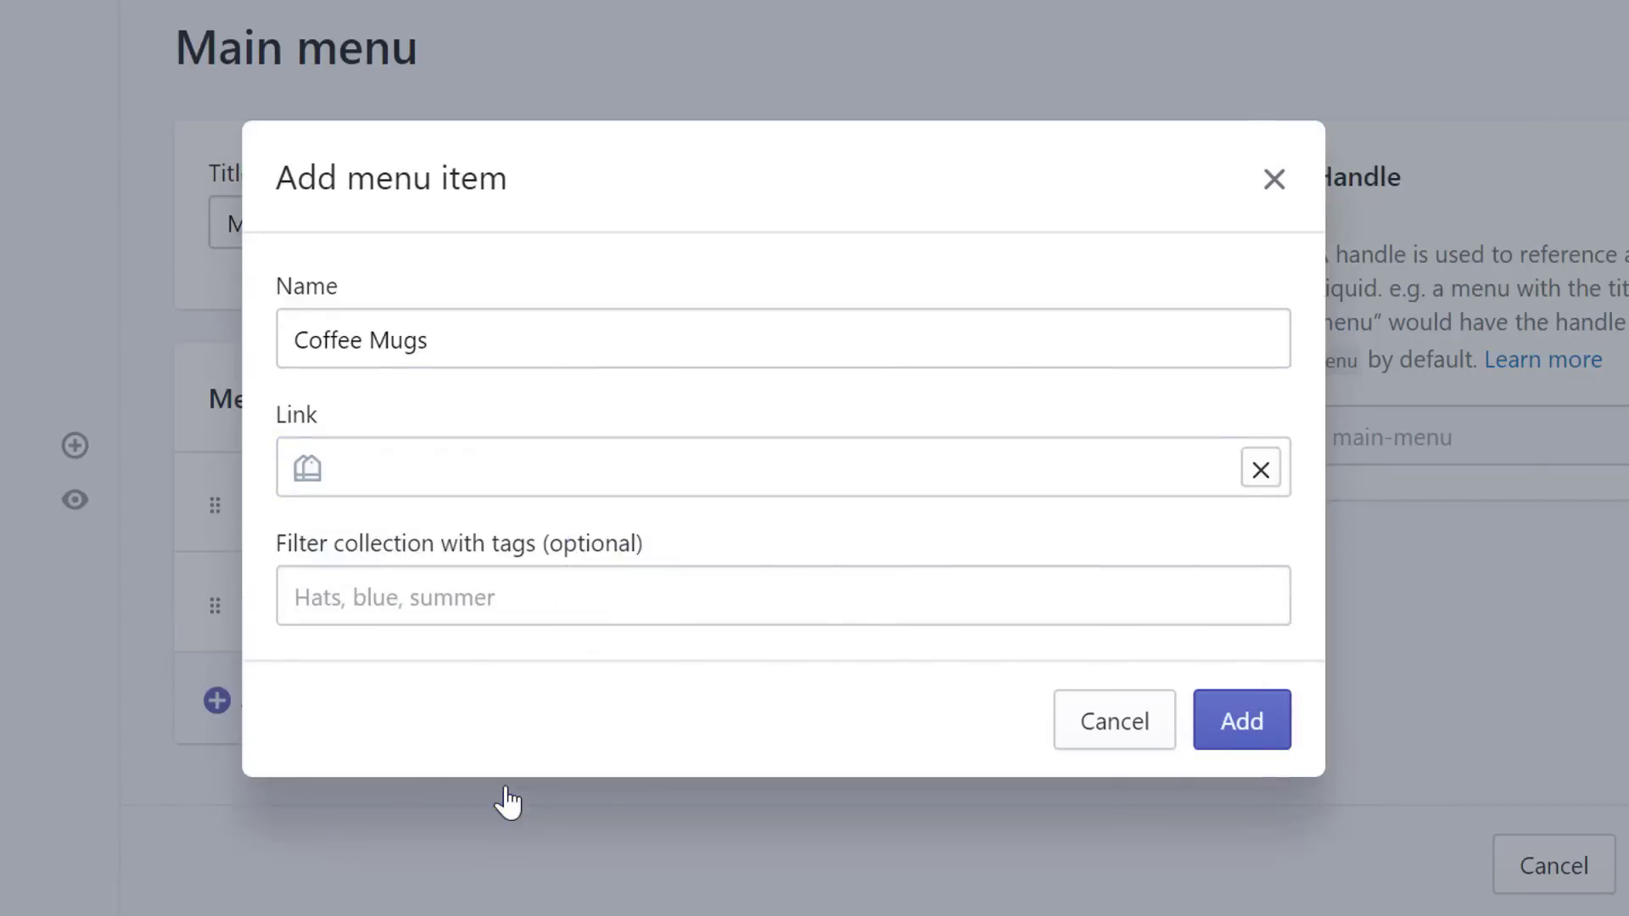
pyautogui.click(1244, 727)
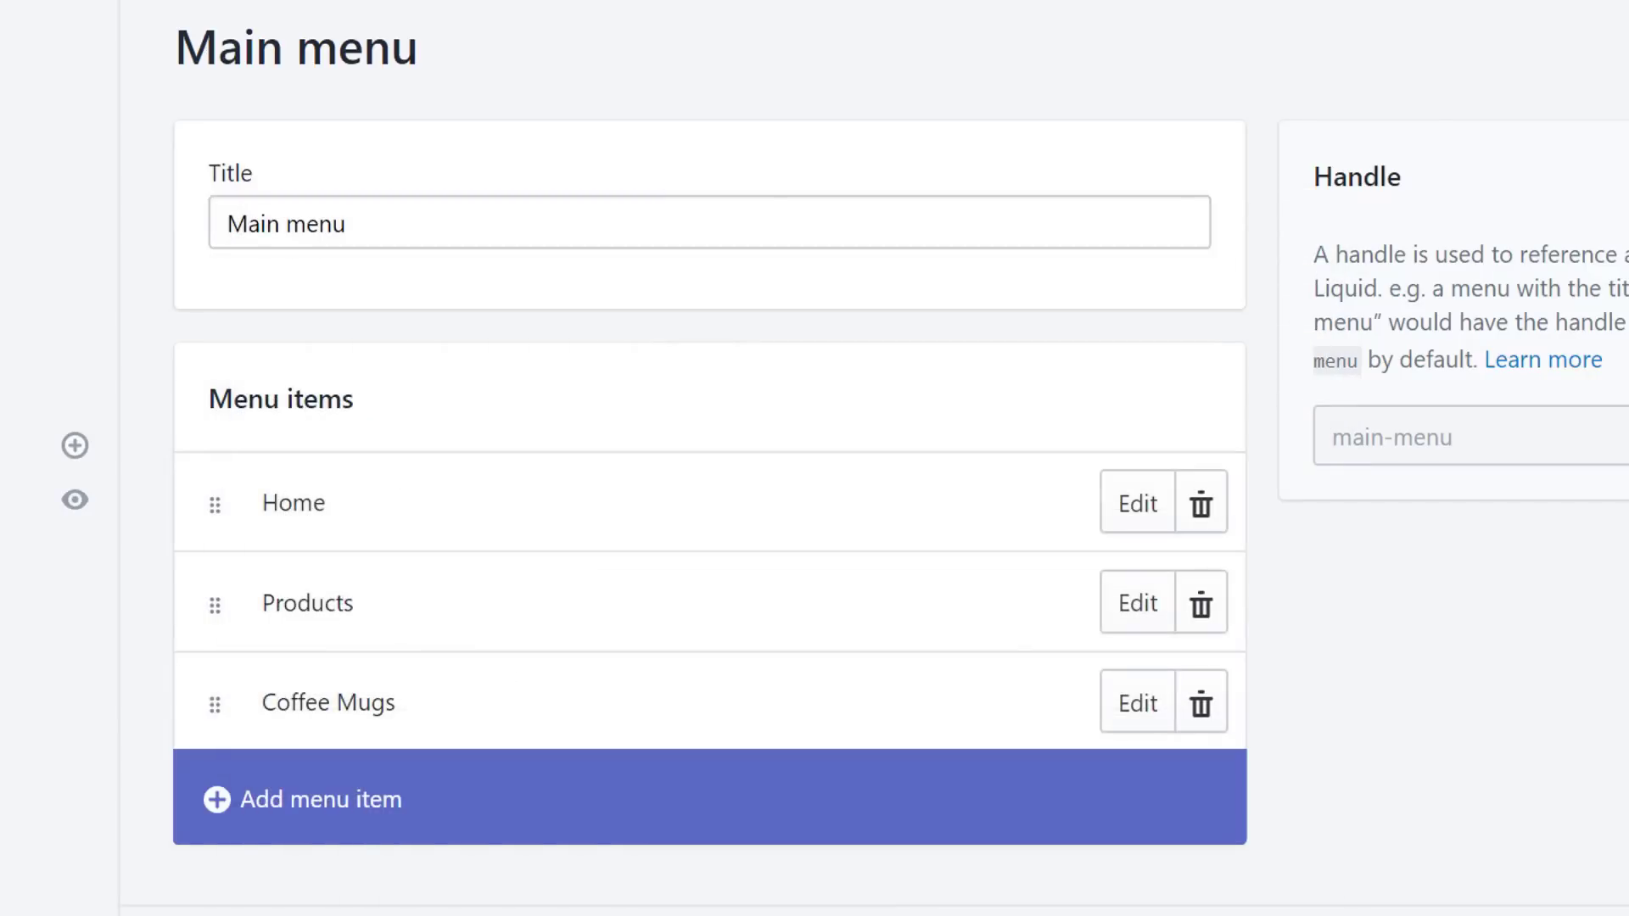
pyautogui.scroll(-1, 710, 458)
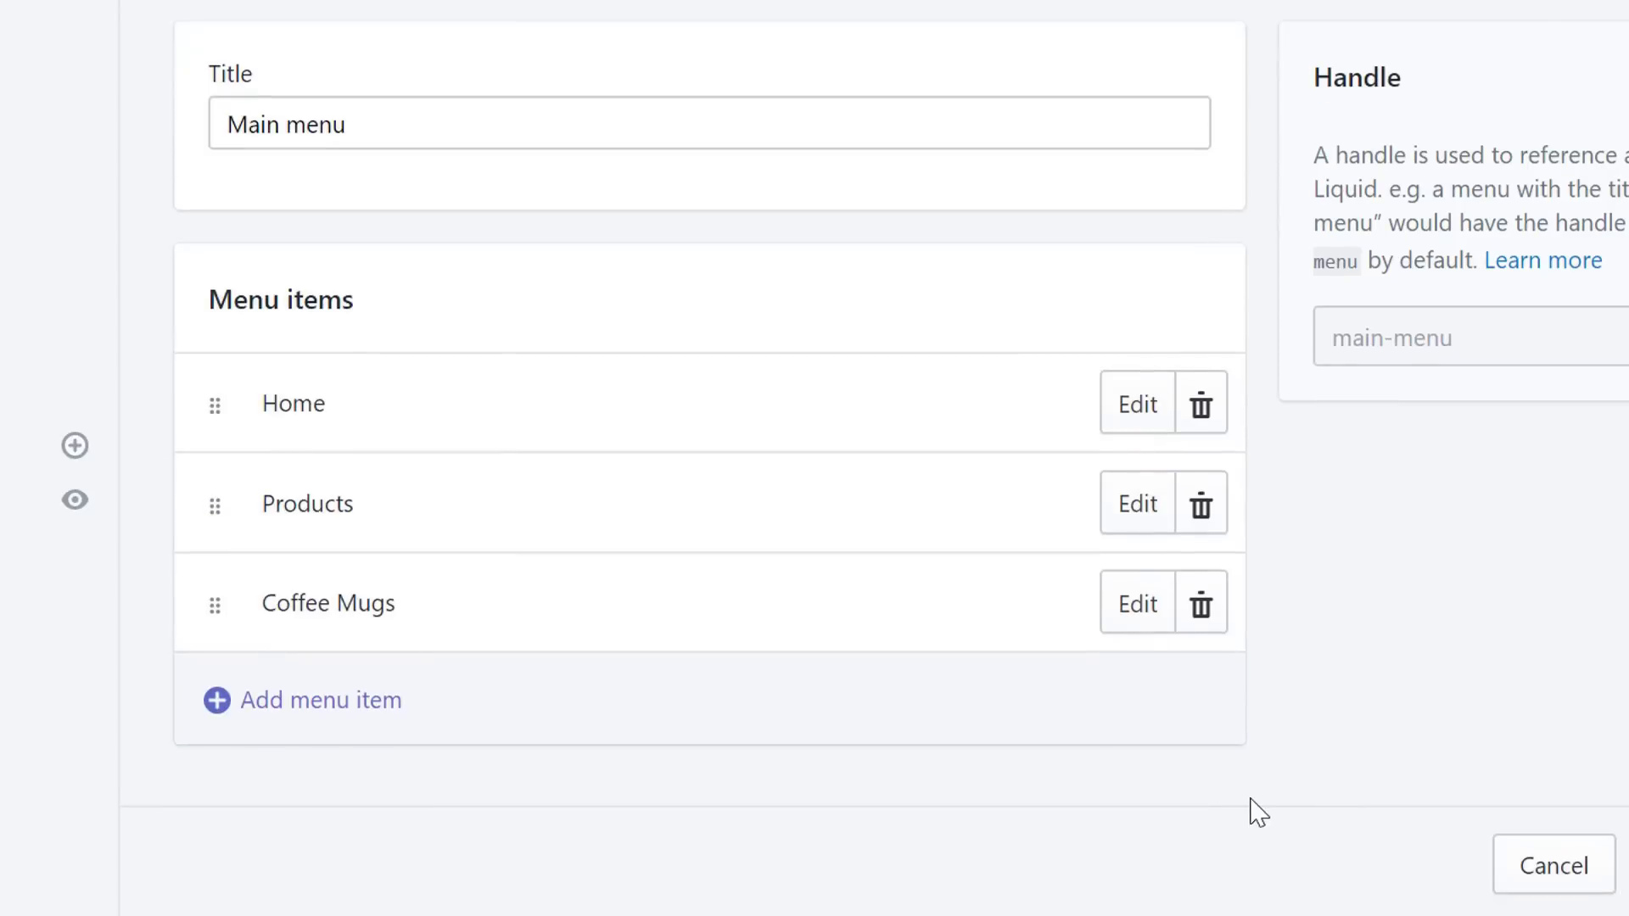
pyautogui.moveTo(204, 607); pyautogui.dragTo(310, 649)
# - Add Travel Mugs under Products, linked to the Travel Mugs collection
pyautogui.click(506, 698)
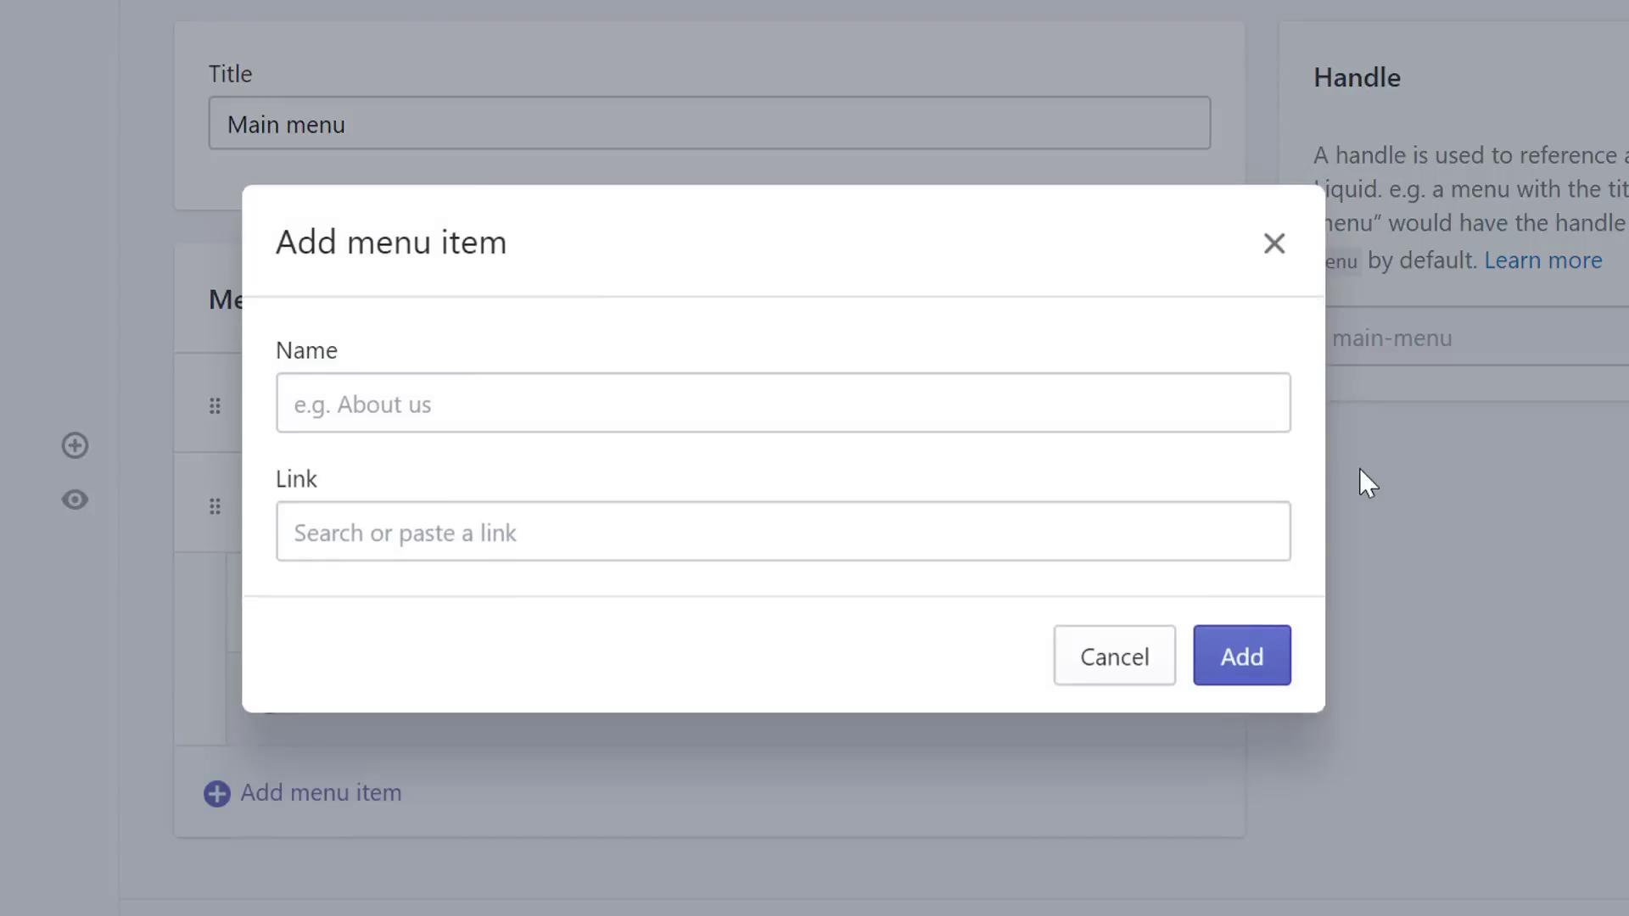
pyautogui.click(652, 379)
pyautogui.write('T')
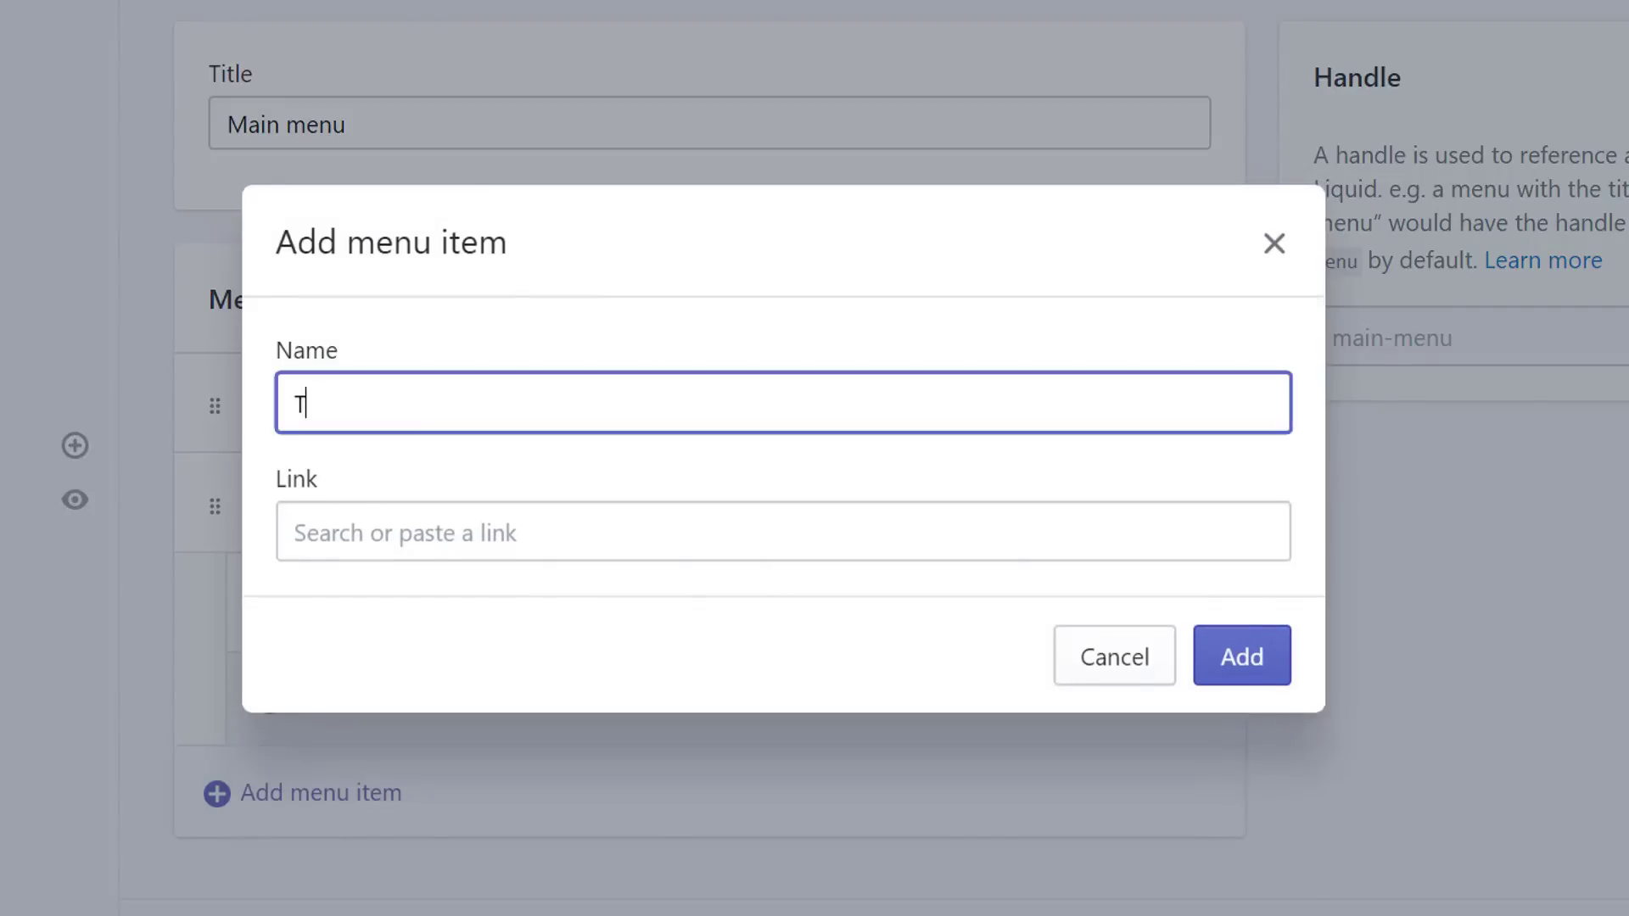
pyautogui.write('ravel Mugs')
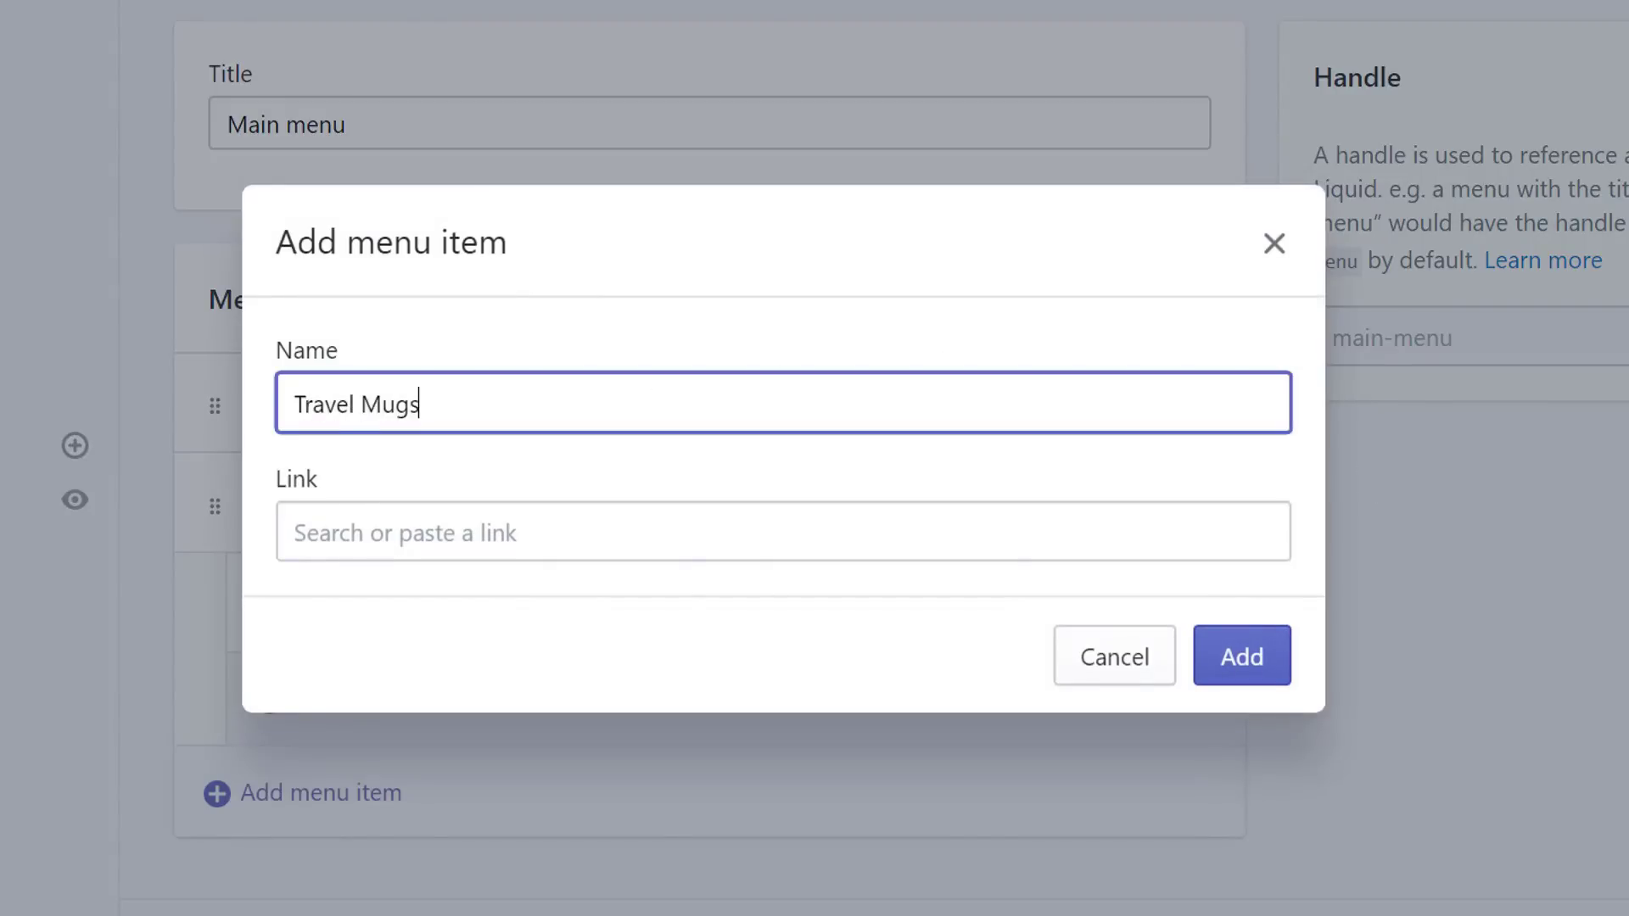
pyautogui.click(809, 521)
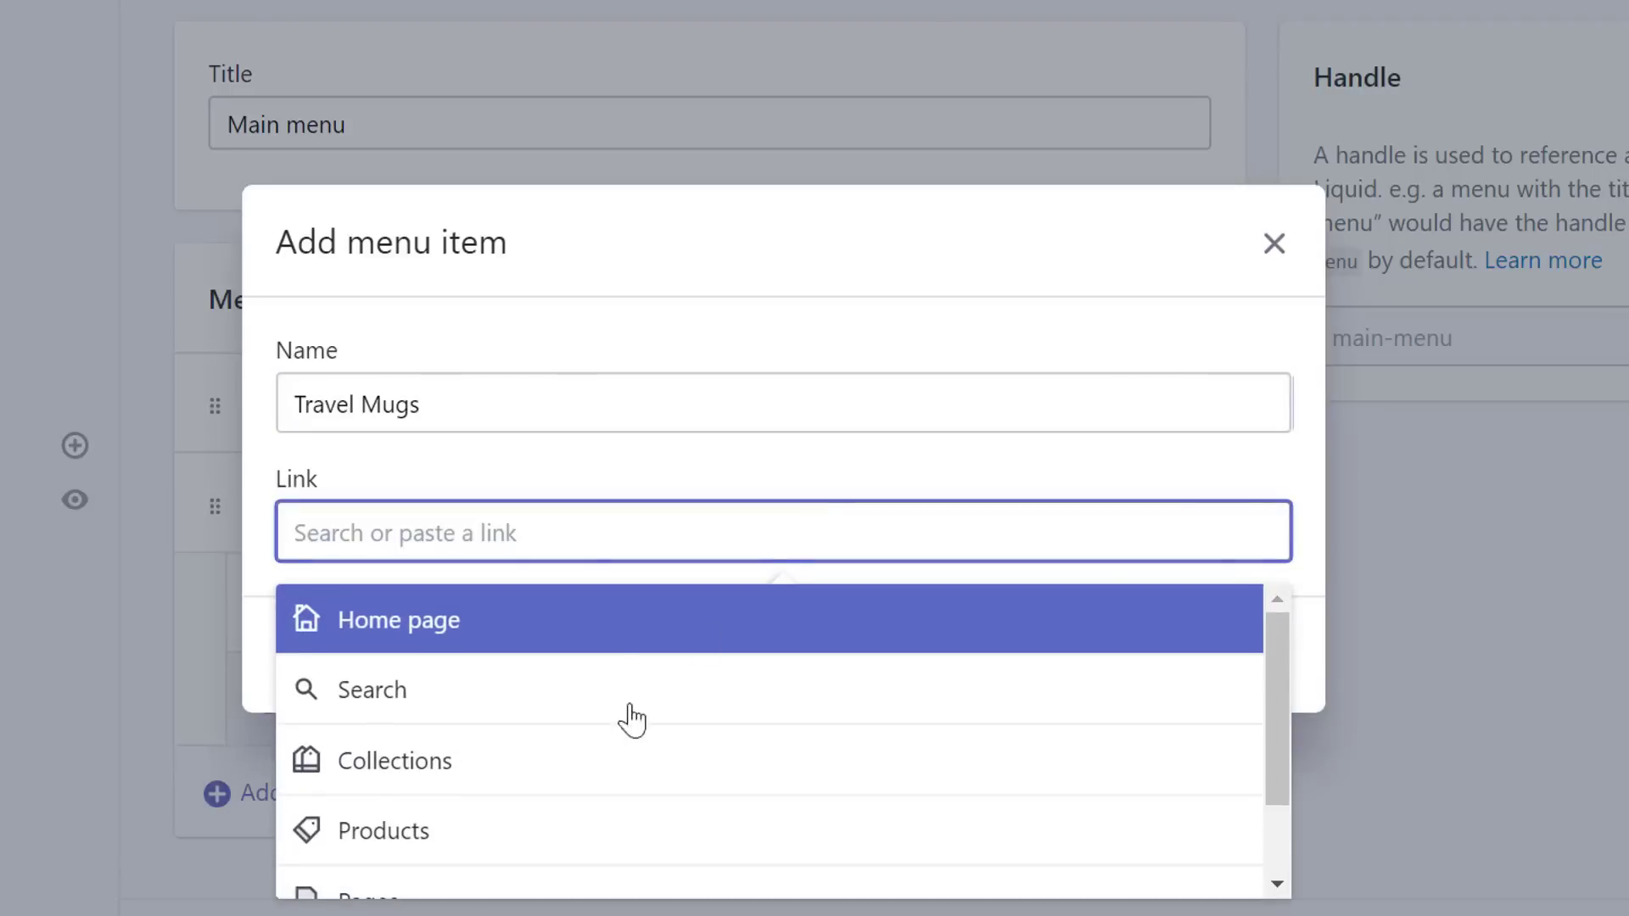
pyautogui.click(410, 788)
pyautogui.scroll(-2, 589, 683)
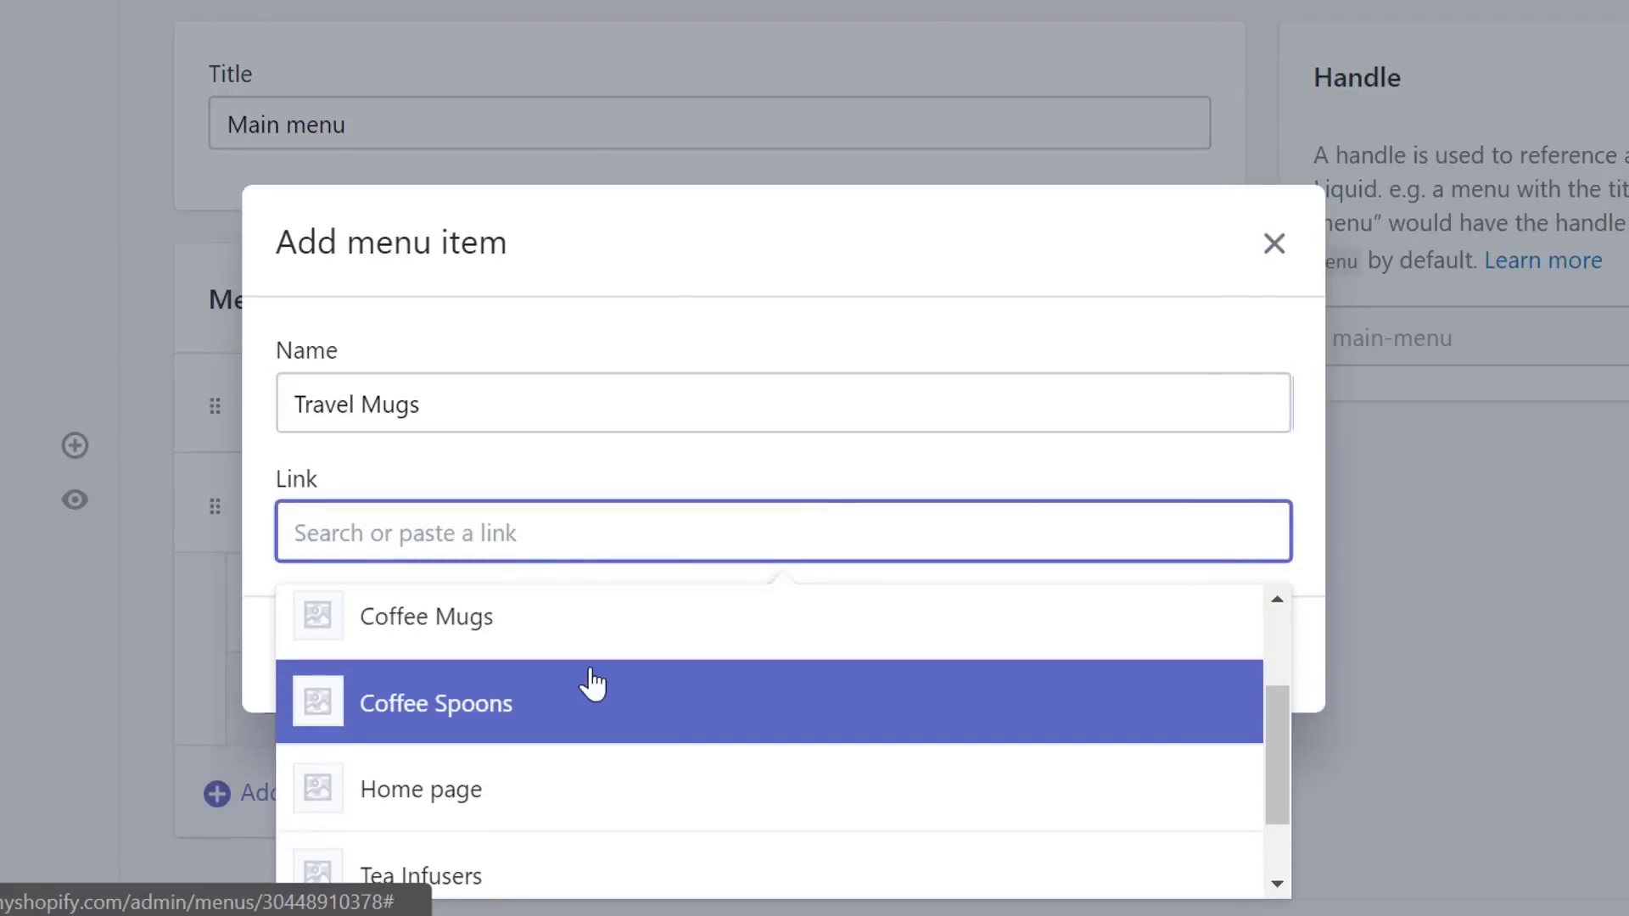
pyautogui.scroll(-1, 592, 681)
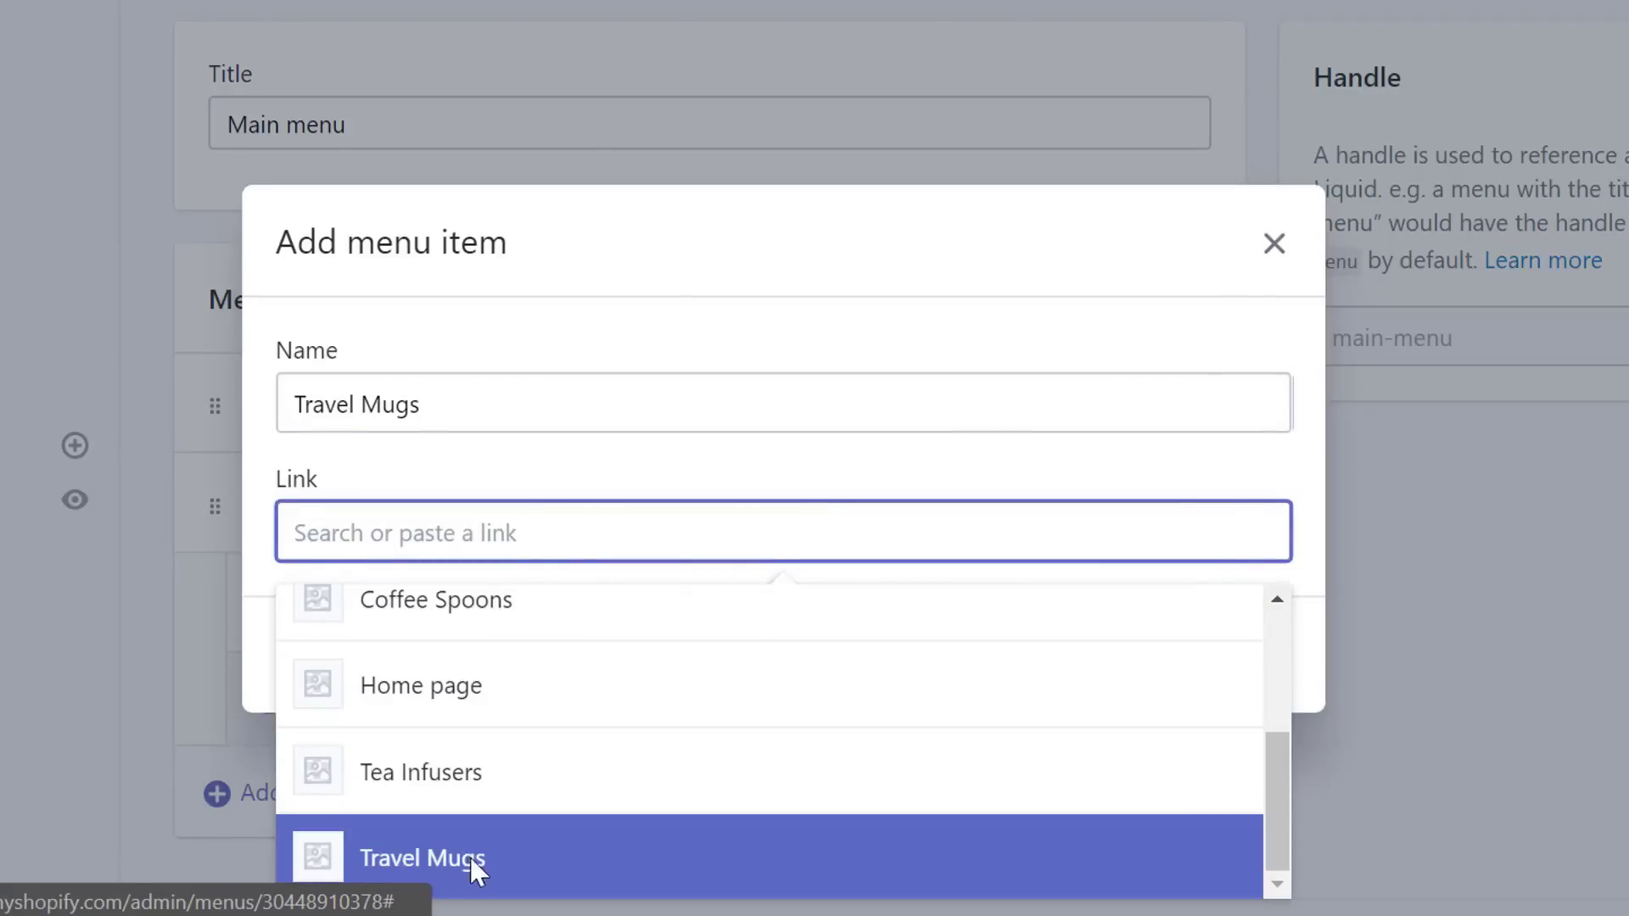
pyautogui.click(470, 862)
pyautogui.click(1254, 720)
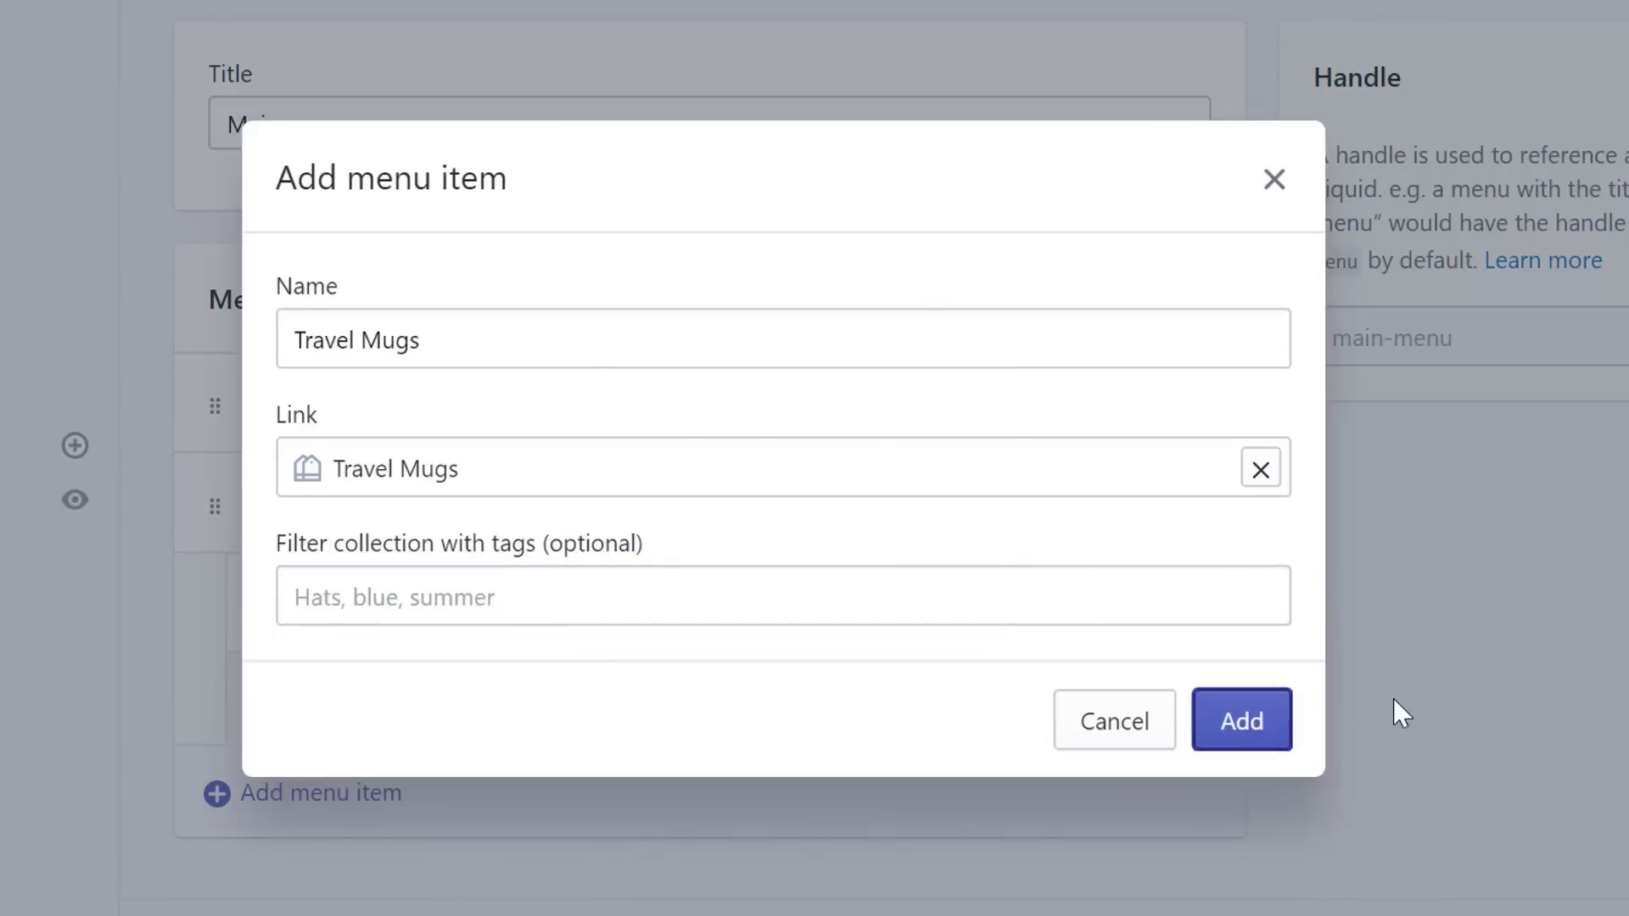
# - Add Coffee Spoons under Products, linked to the Coffee Spoons collection
pyautogui.scroll(-2, 1402, 712)
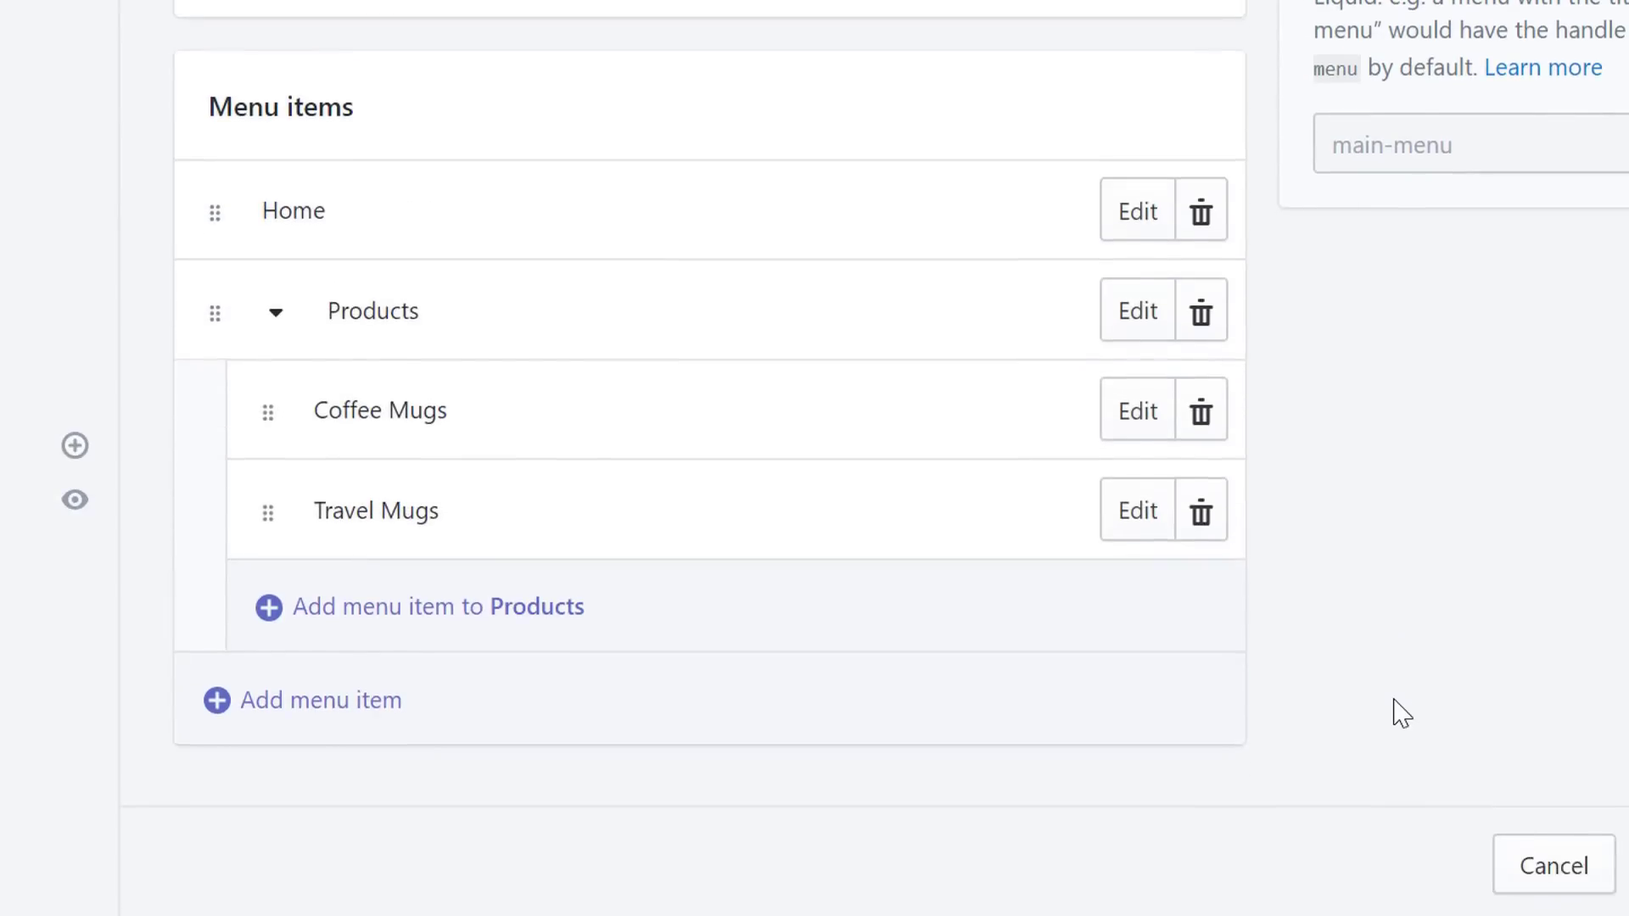
pyautogui.click(268, 608)
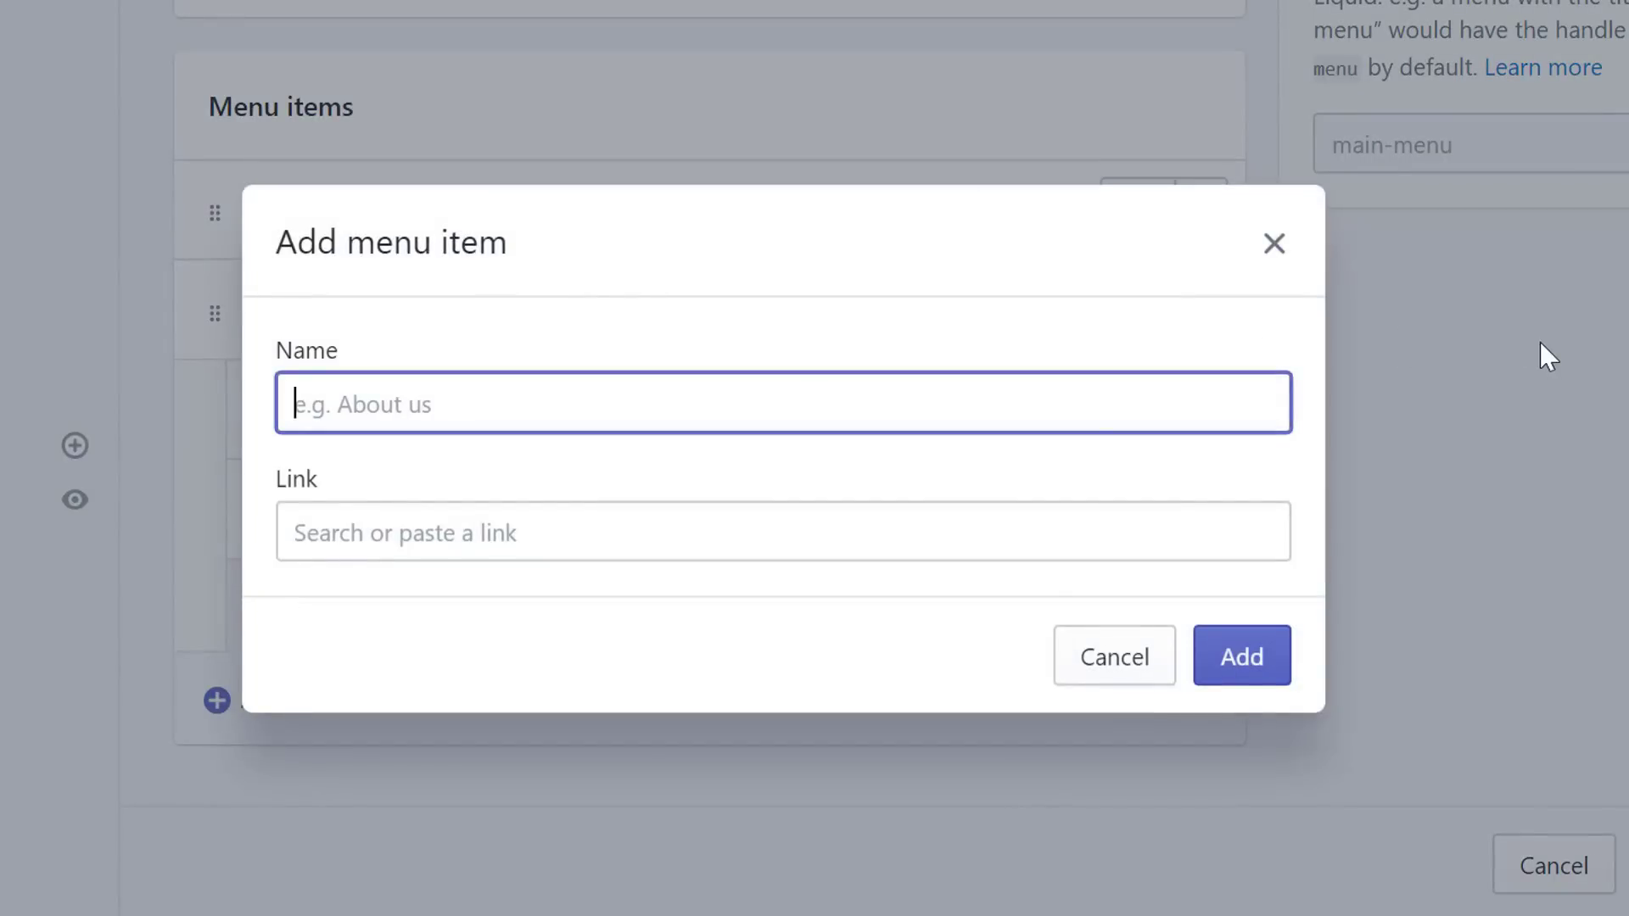
pyautogui.write('Coffee Spoons')
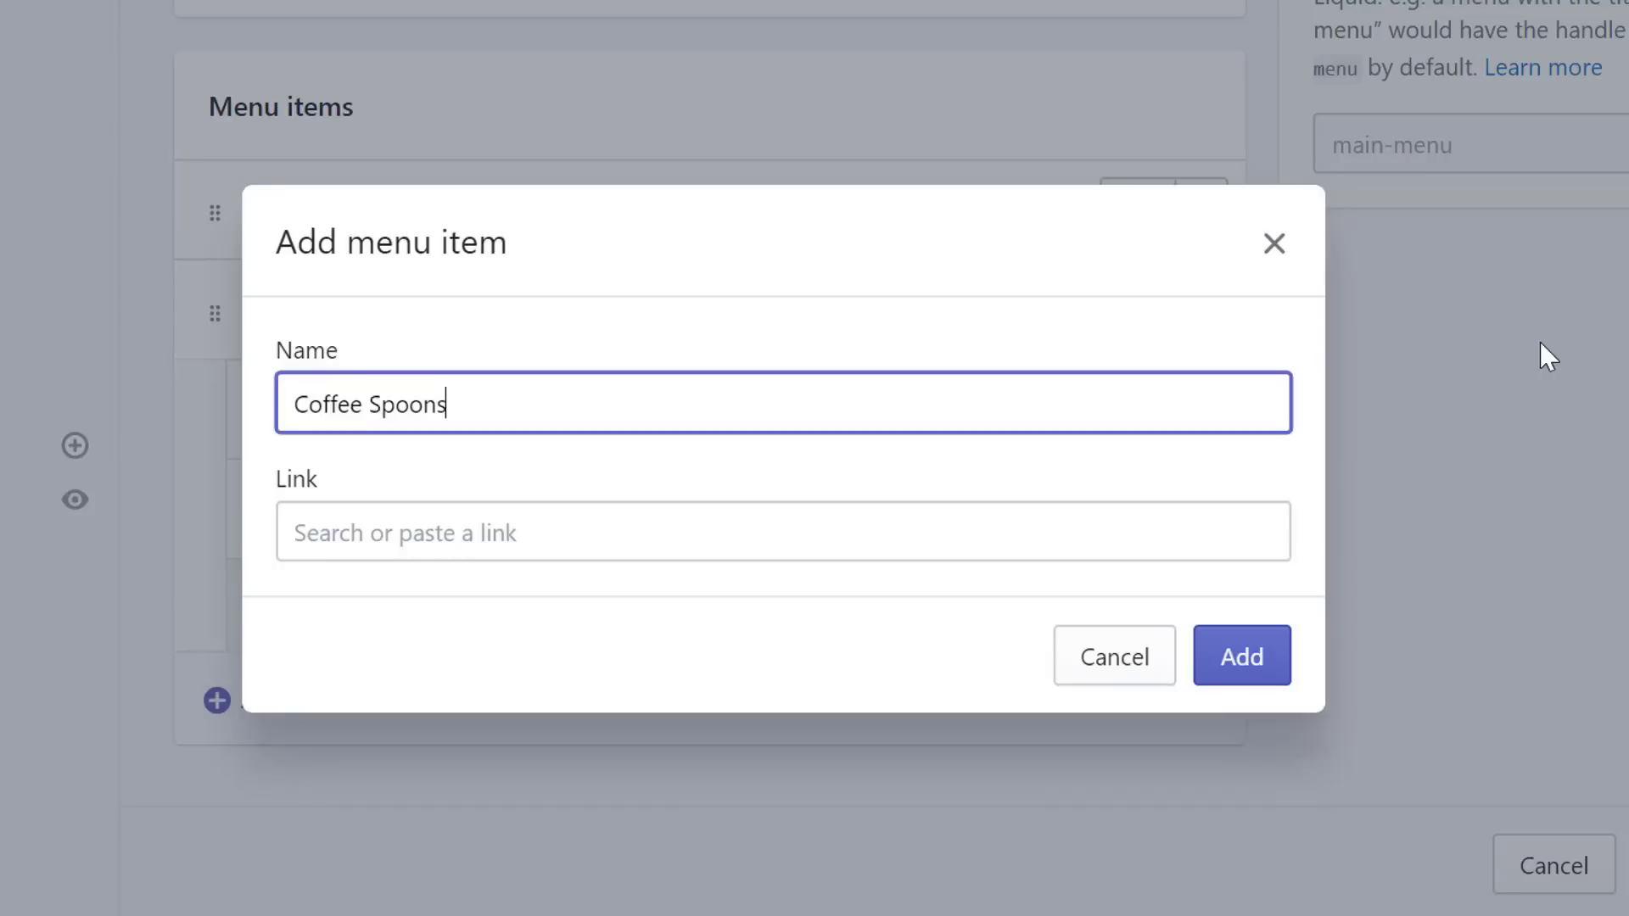
pyautogui.click(574, 515)
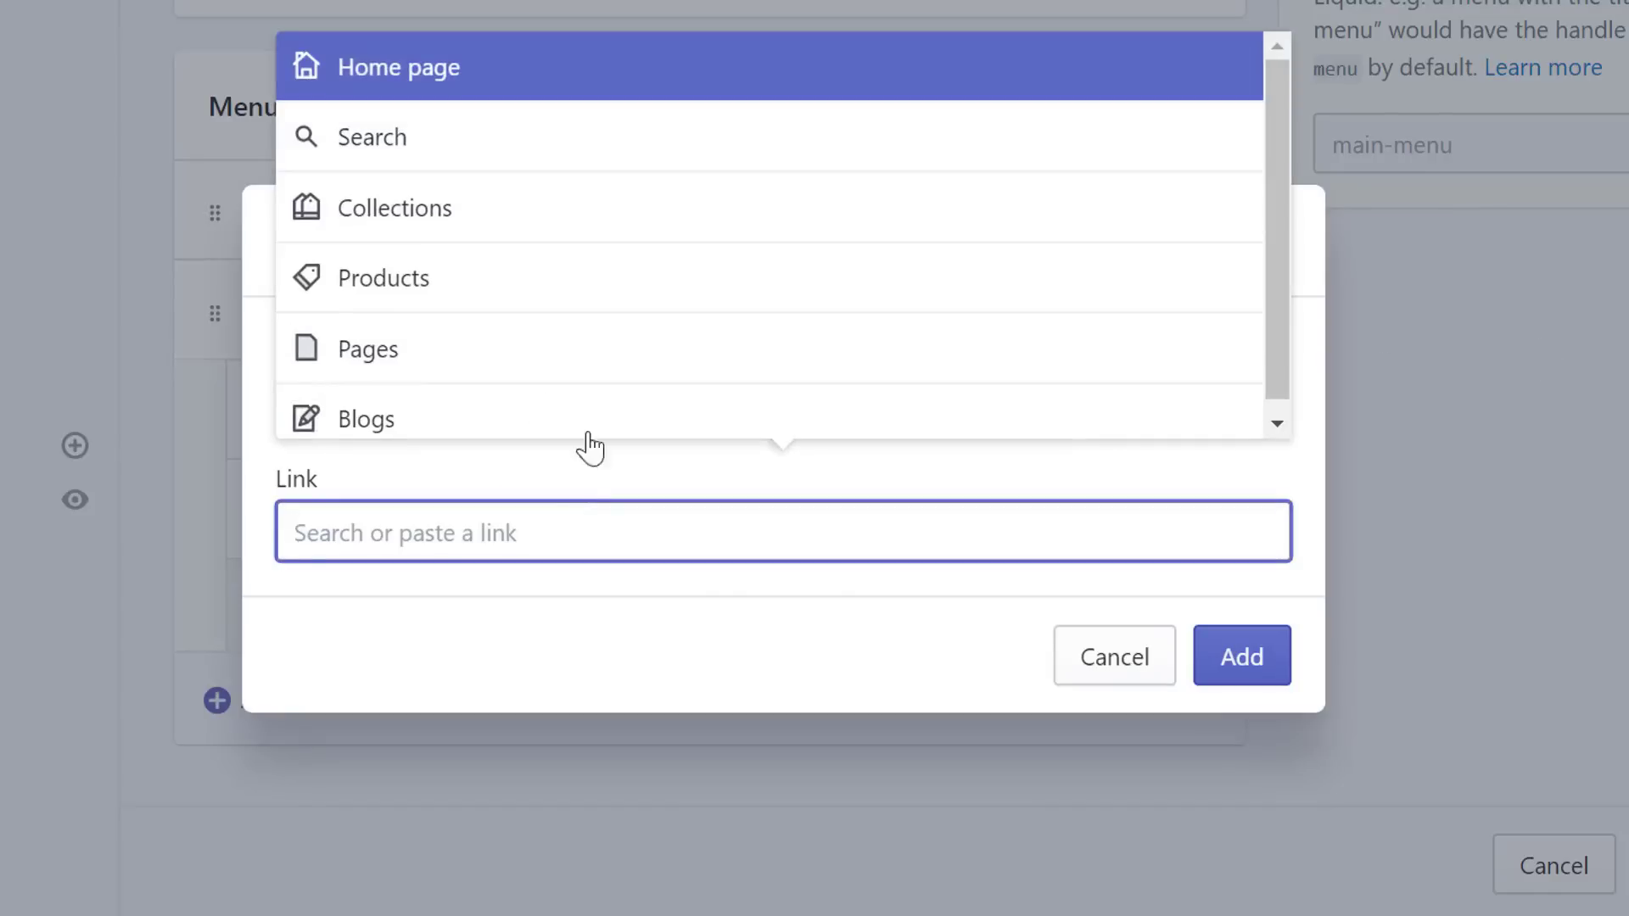
pyautogui.click(418, 219)
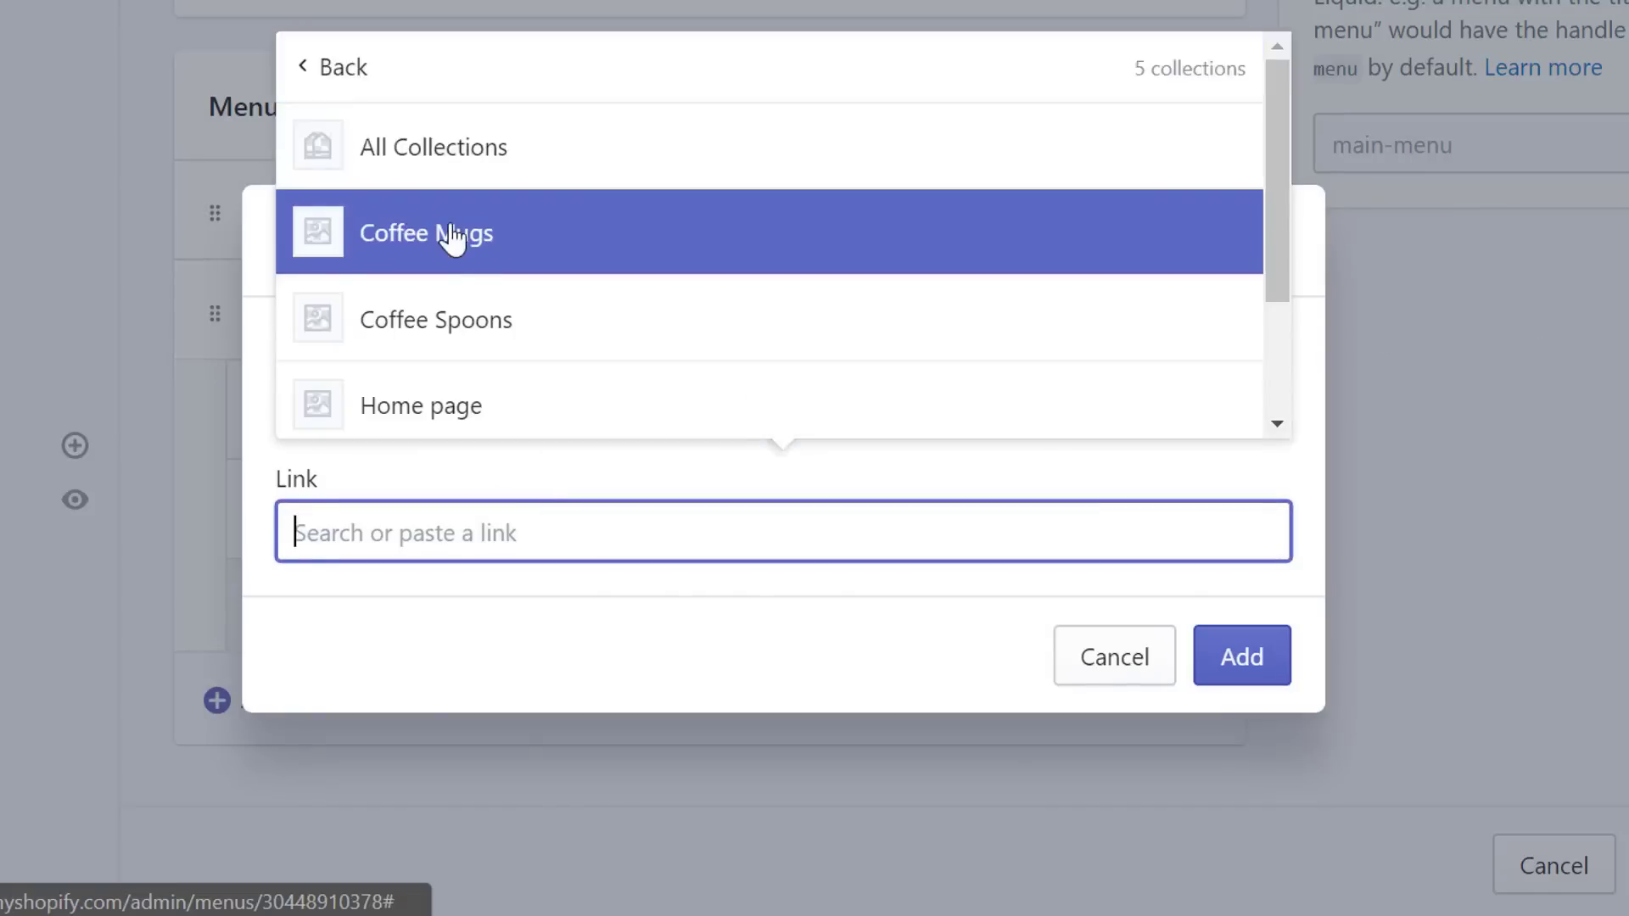
pyautogui.click(459, 320)
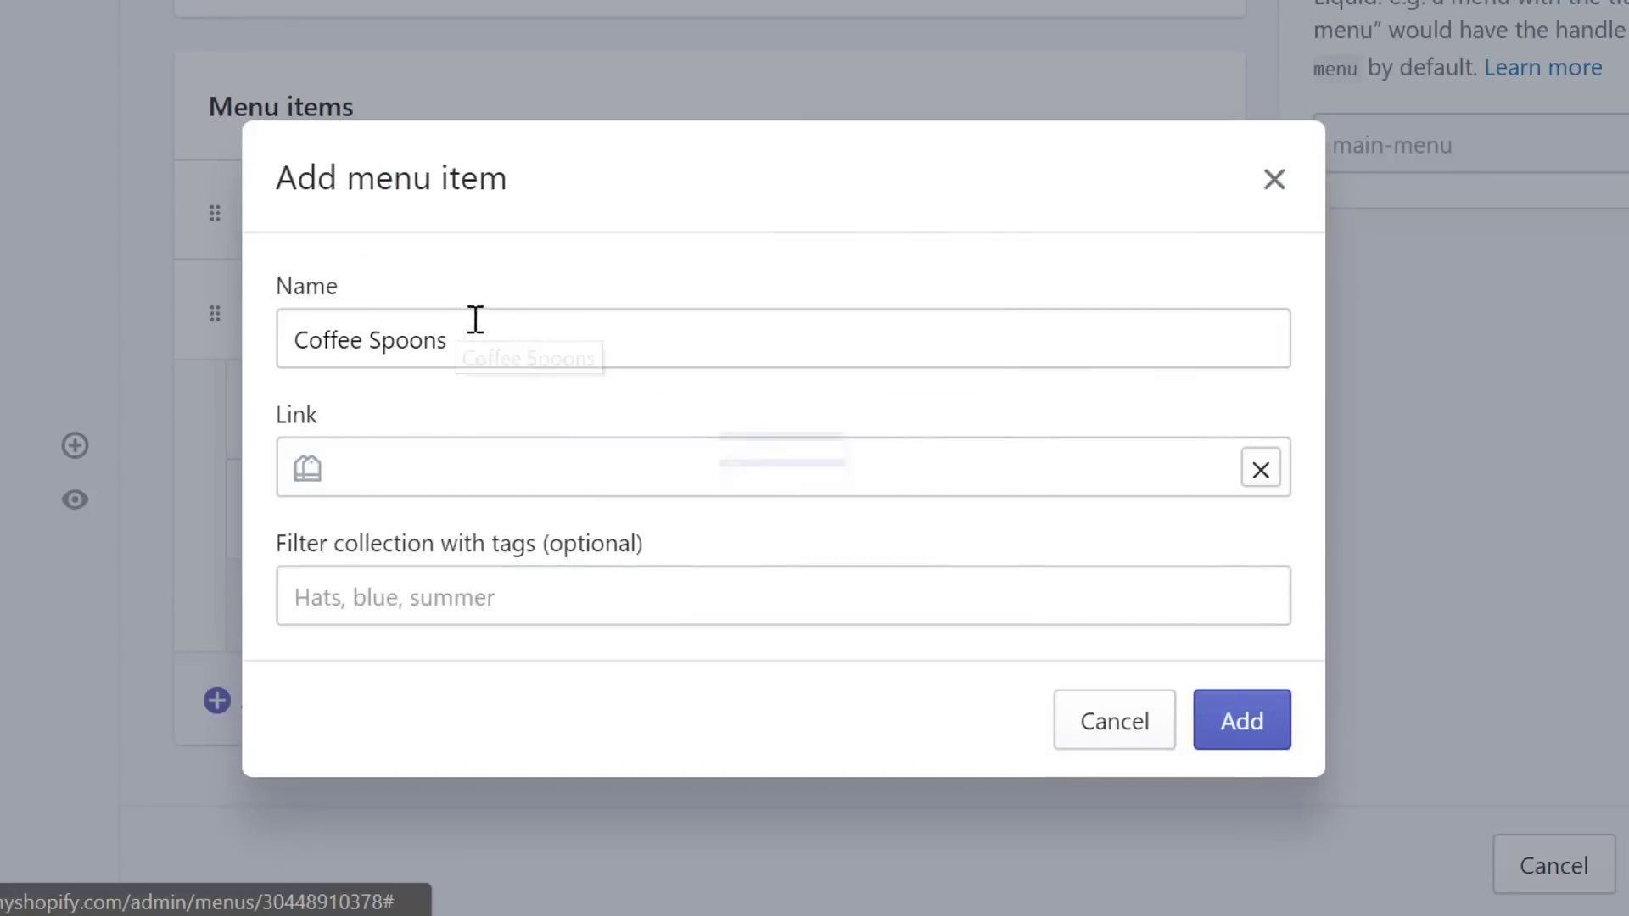
pyautogui.click(1229, 742)
# - Add Tea Infusers under Products, linked to the Tea Infusers collection
pyautogui.click(323, 723)
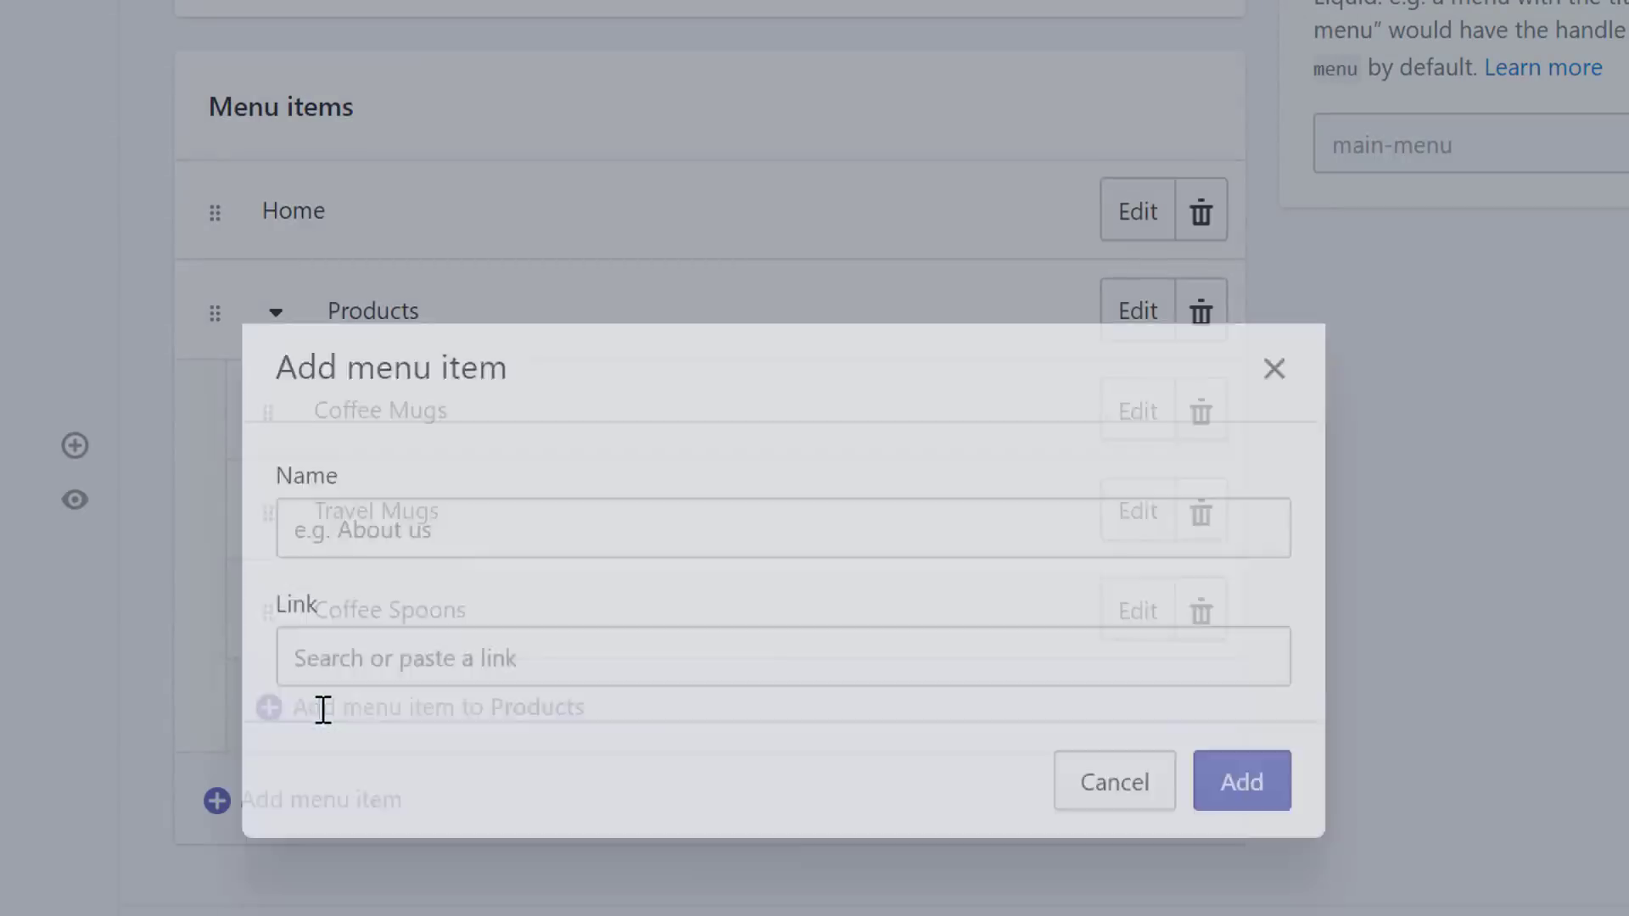
pyautogui.click(441, 403)
pyautogui.write('T')
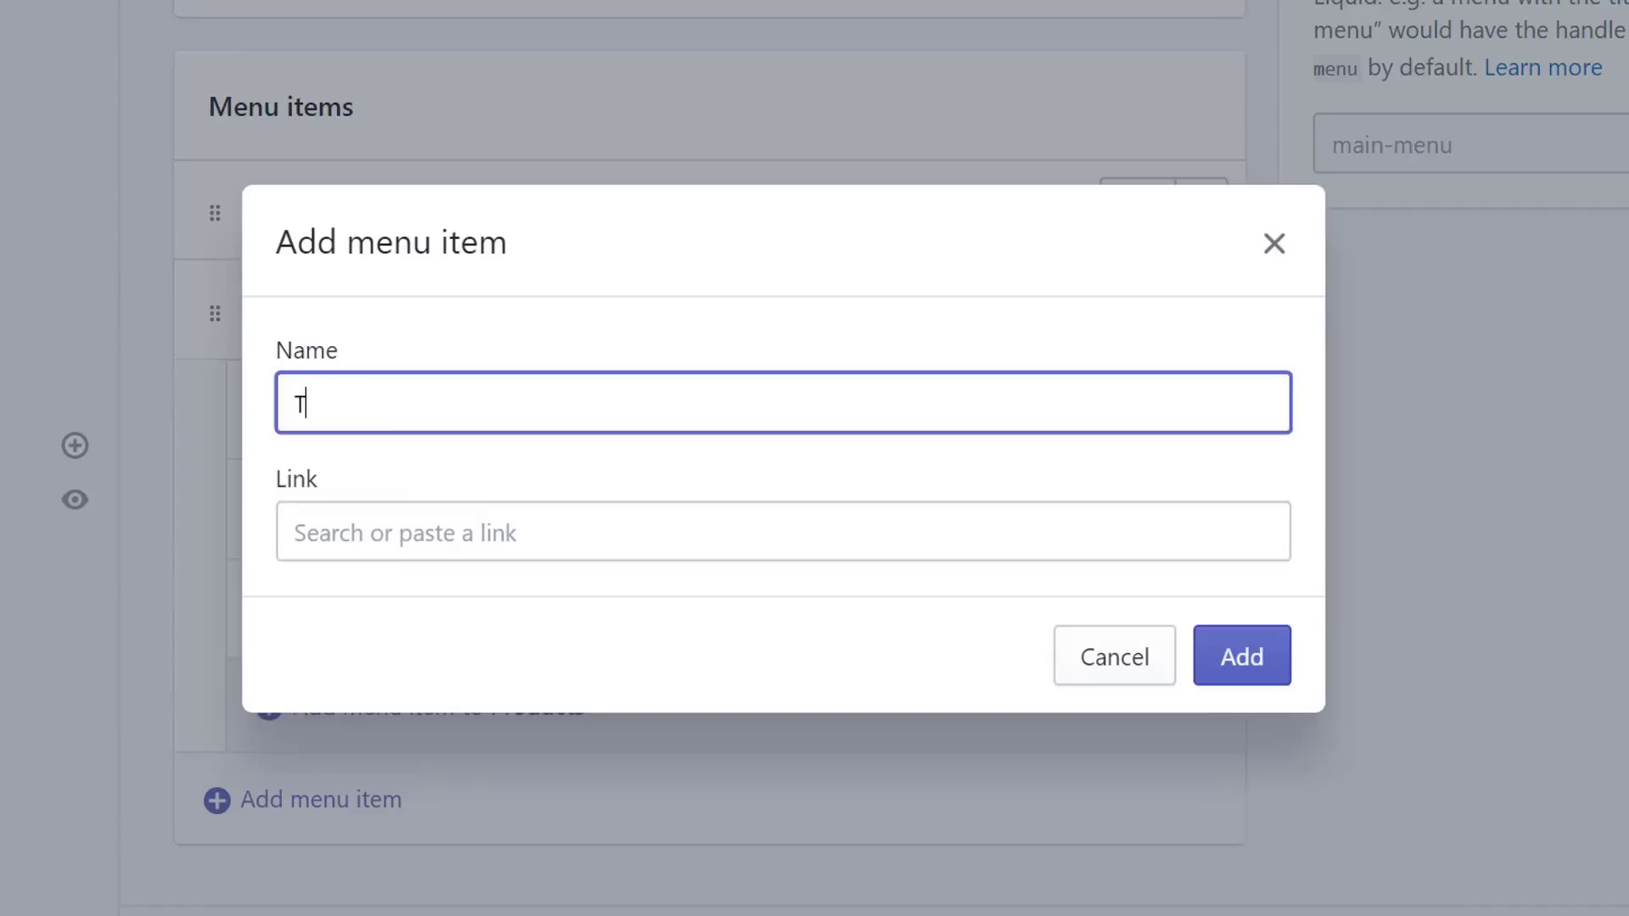
pyautogui.write('ea Infusers')
pyautogui.click(458, 509)
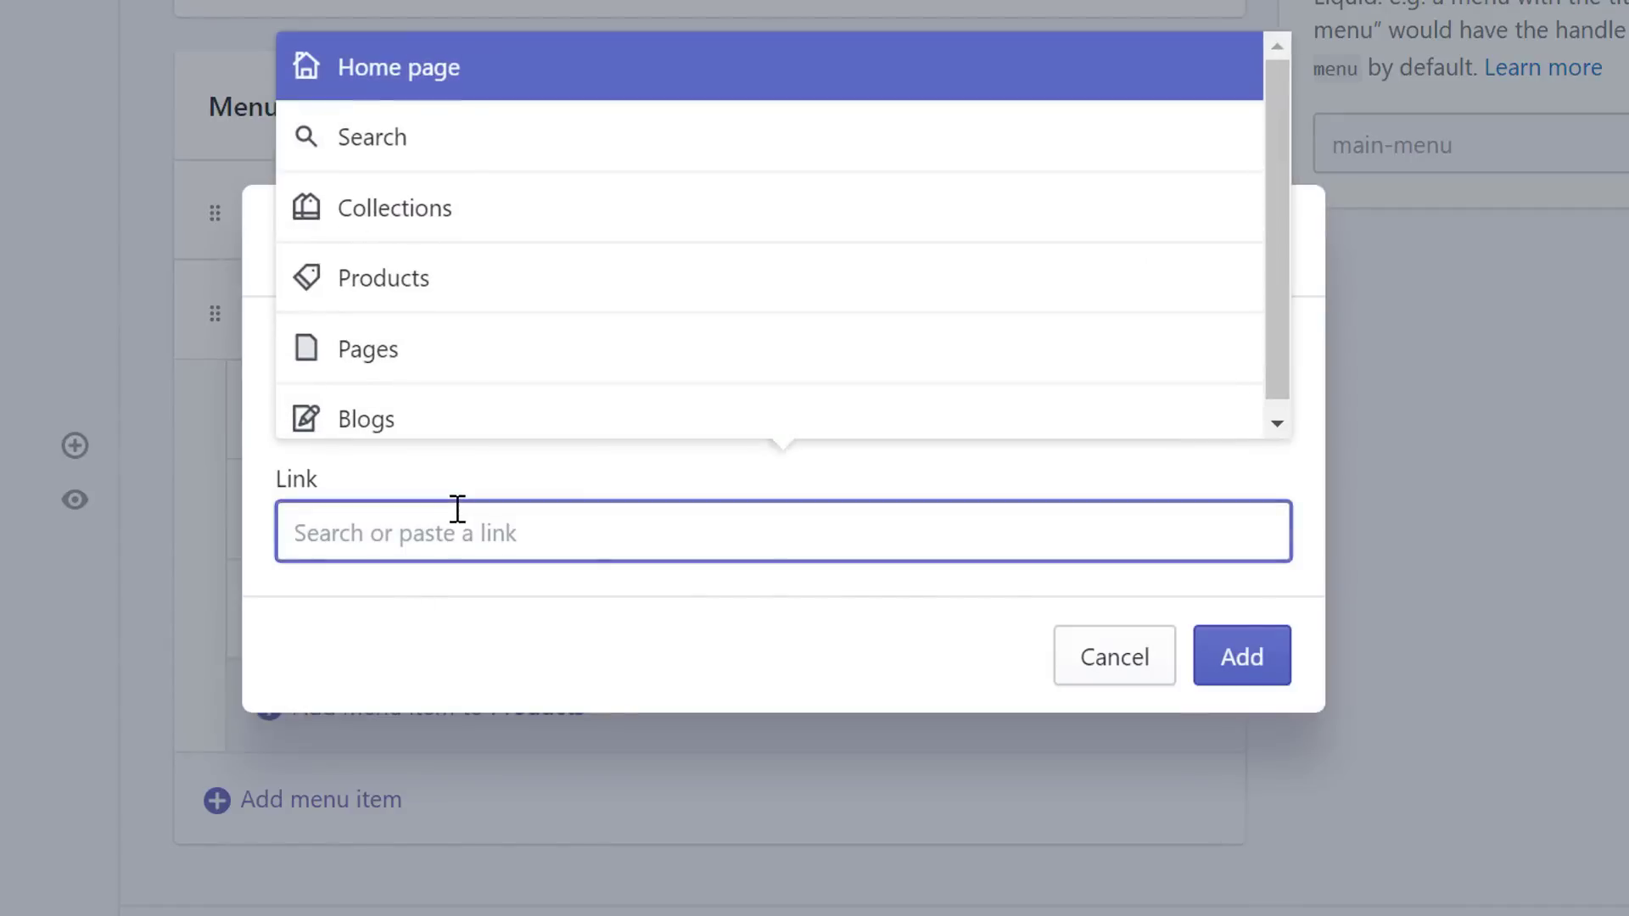
pyautogui.click(555, 245)
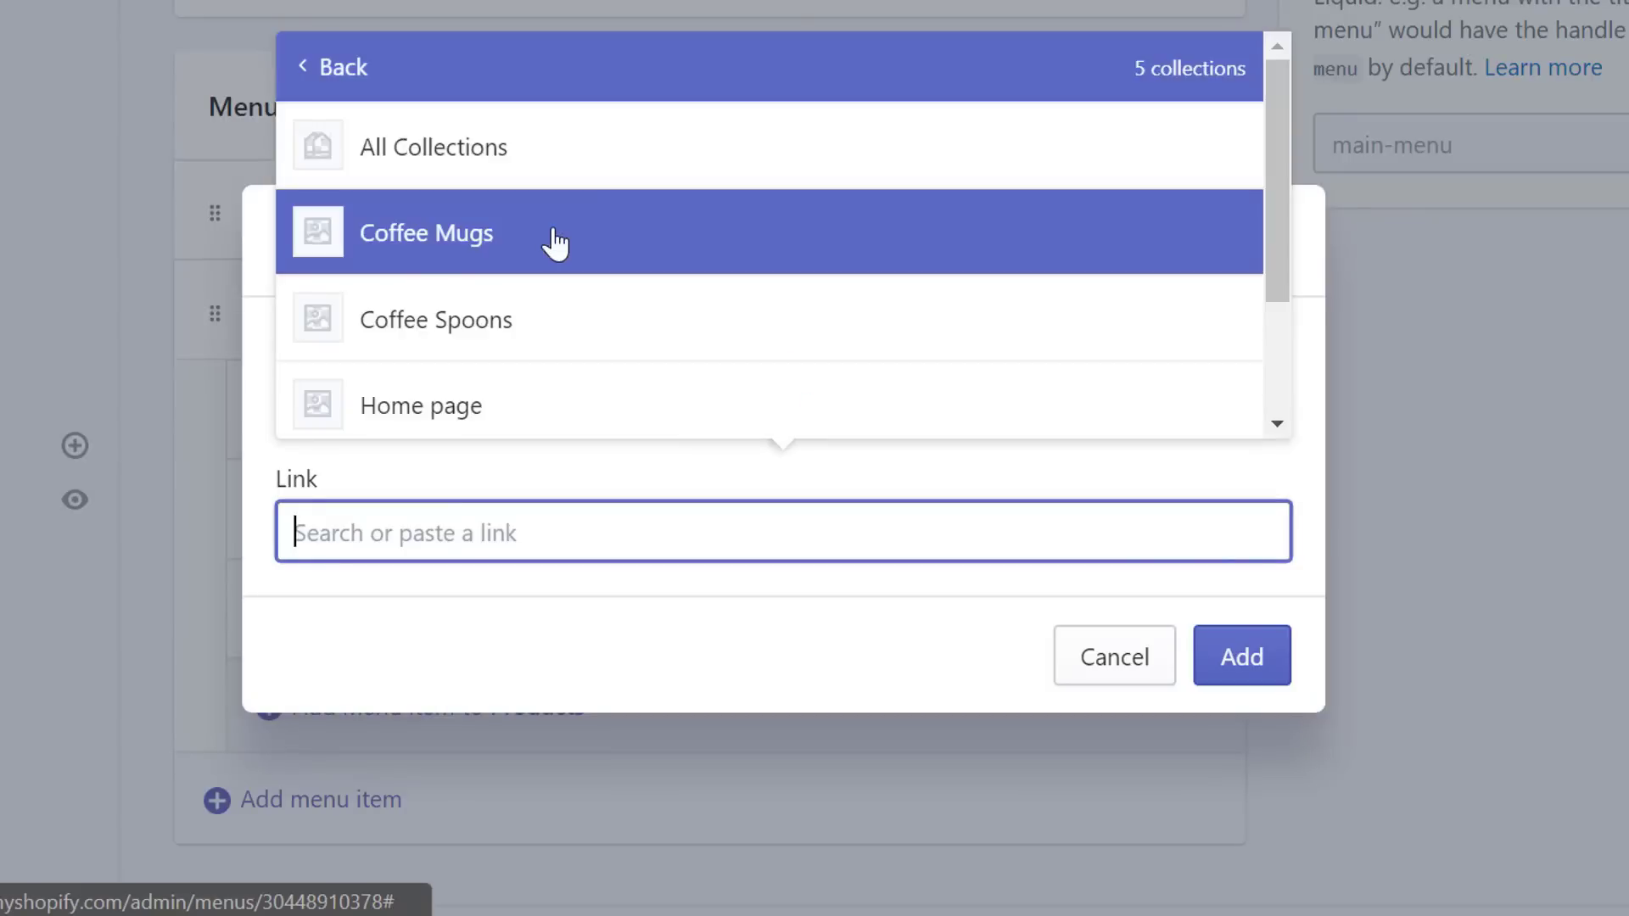
pyautogui.scroll(-2, 557, 243)
pyautogui.click(413, 339)
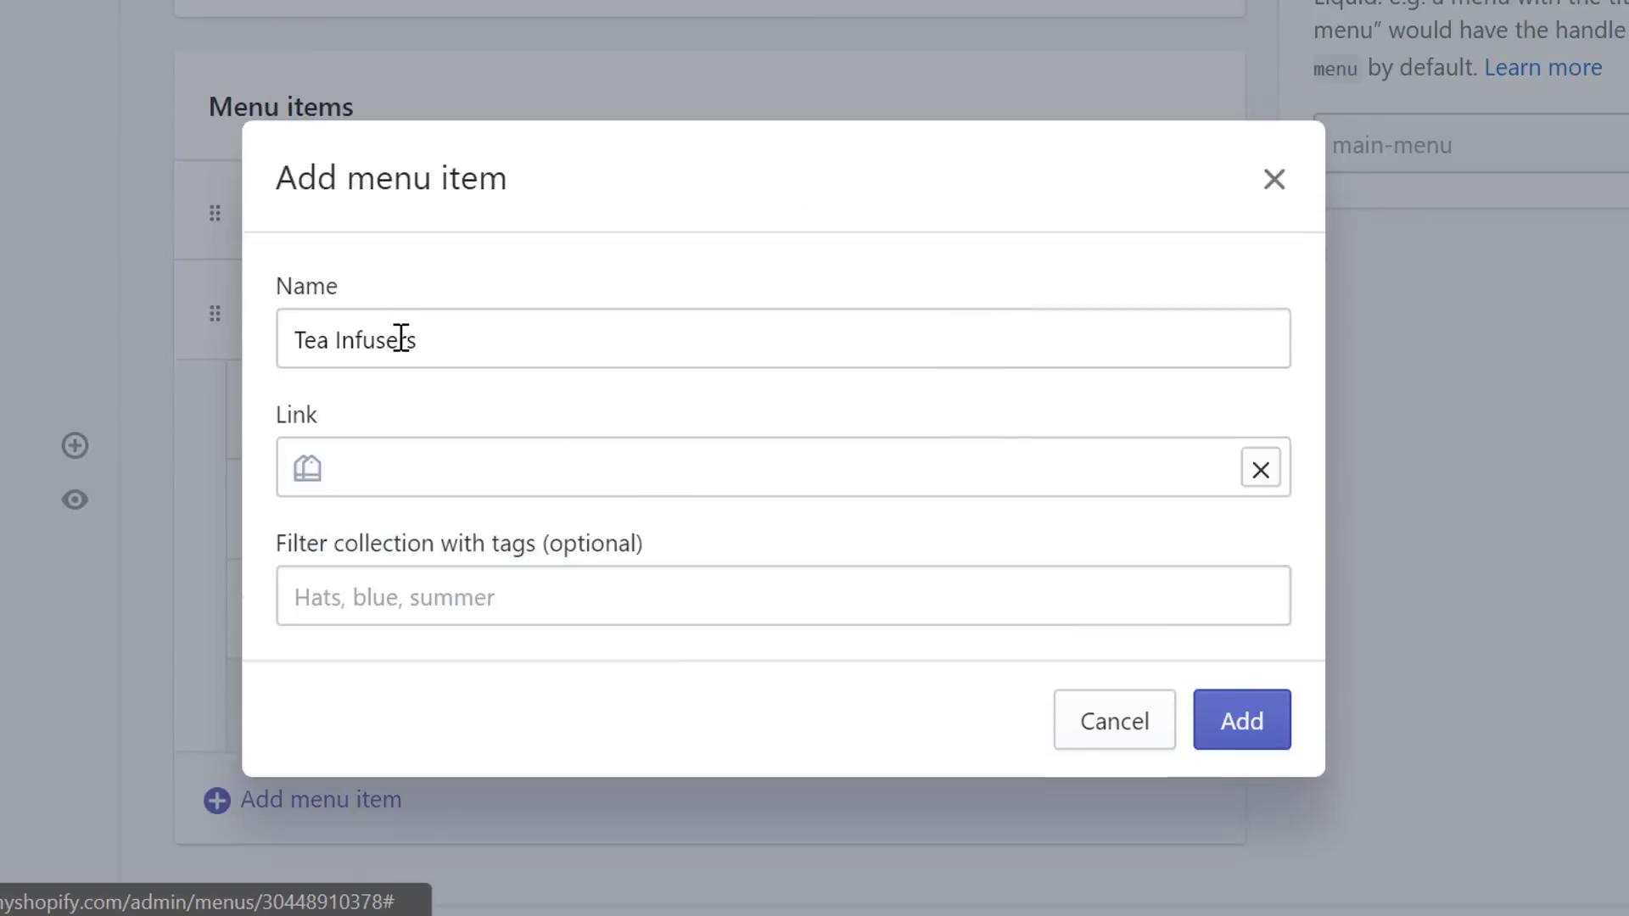
pyautogui.click(1235, 723)
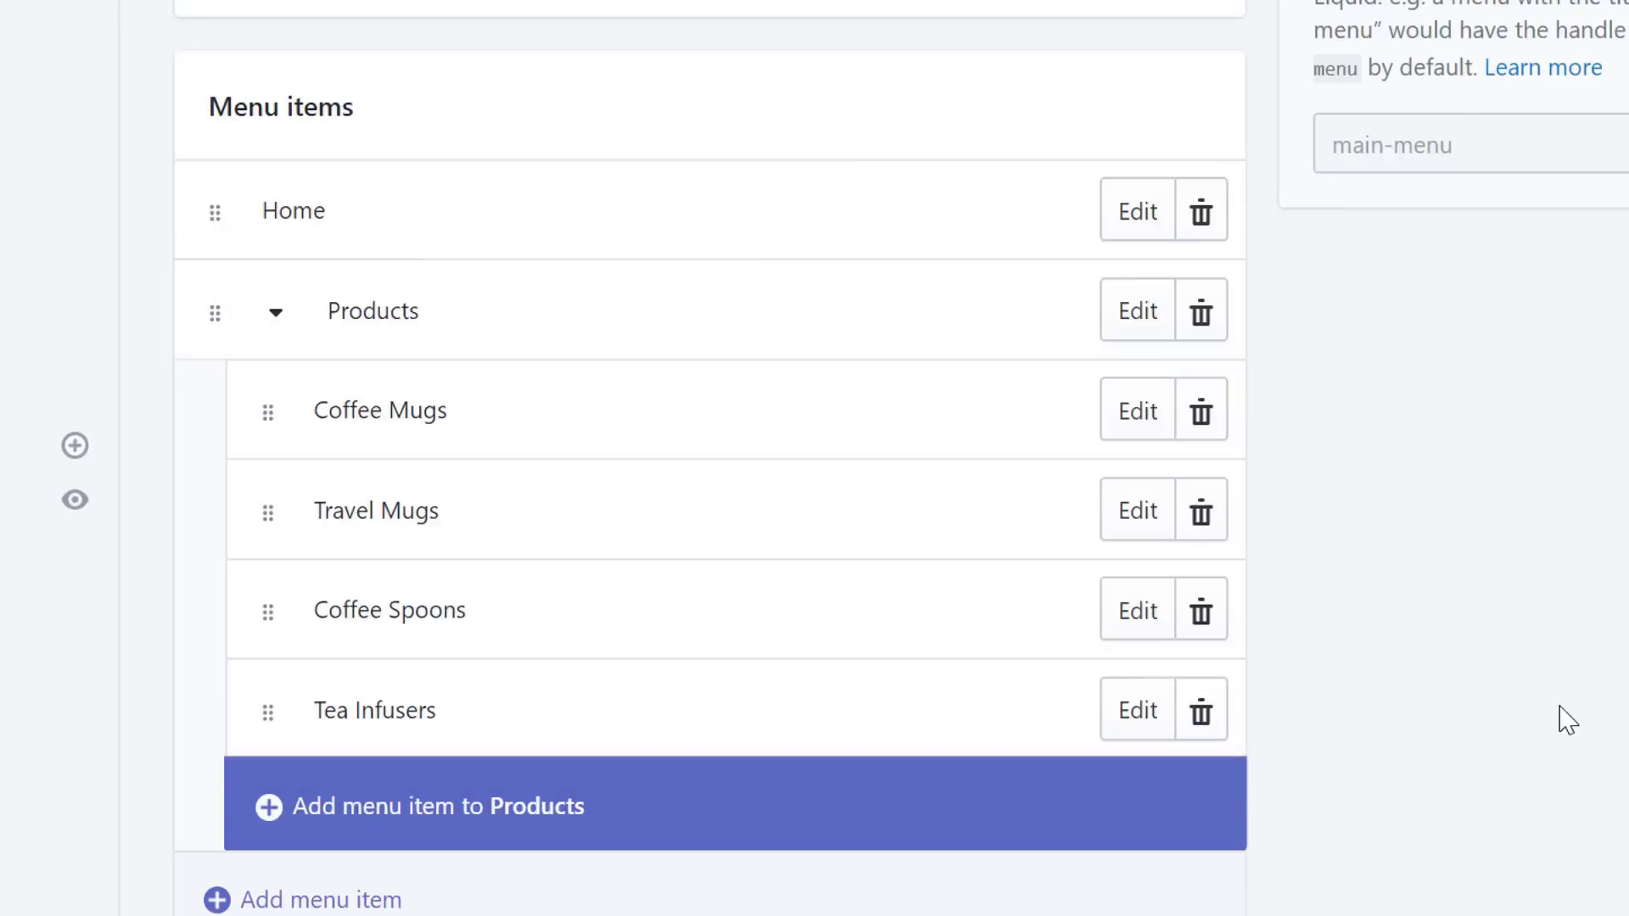
# - Add a top-level About Us main menu item linked to the About Us page
pyautogui.scroll(-2, 1568, 717)
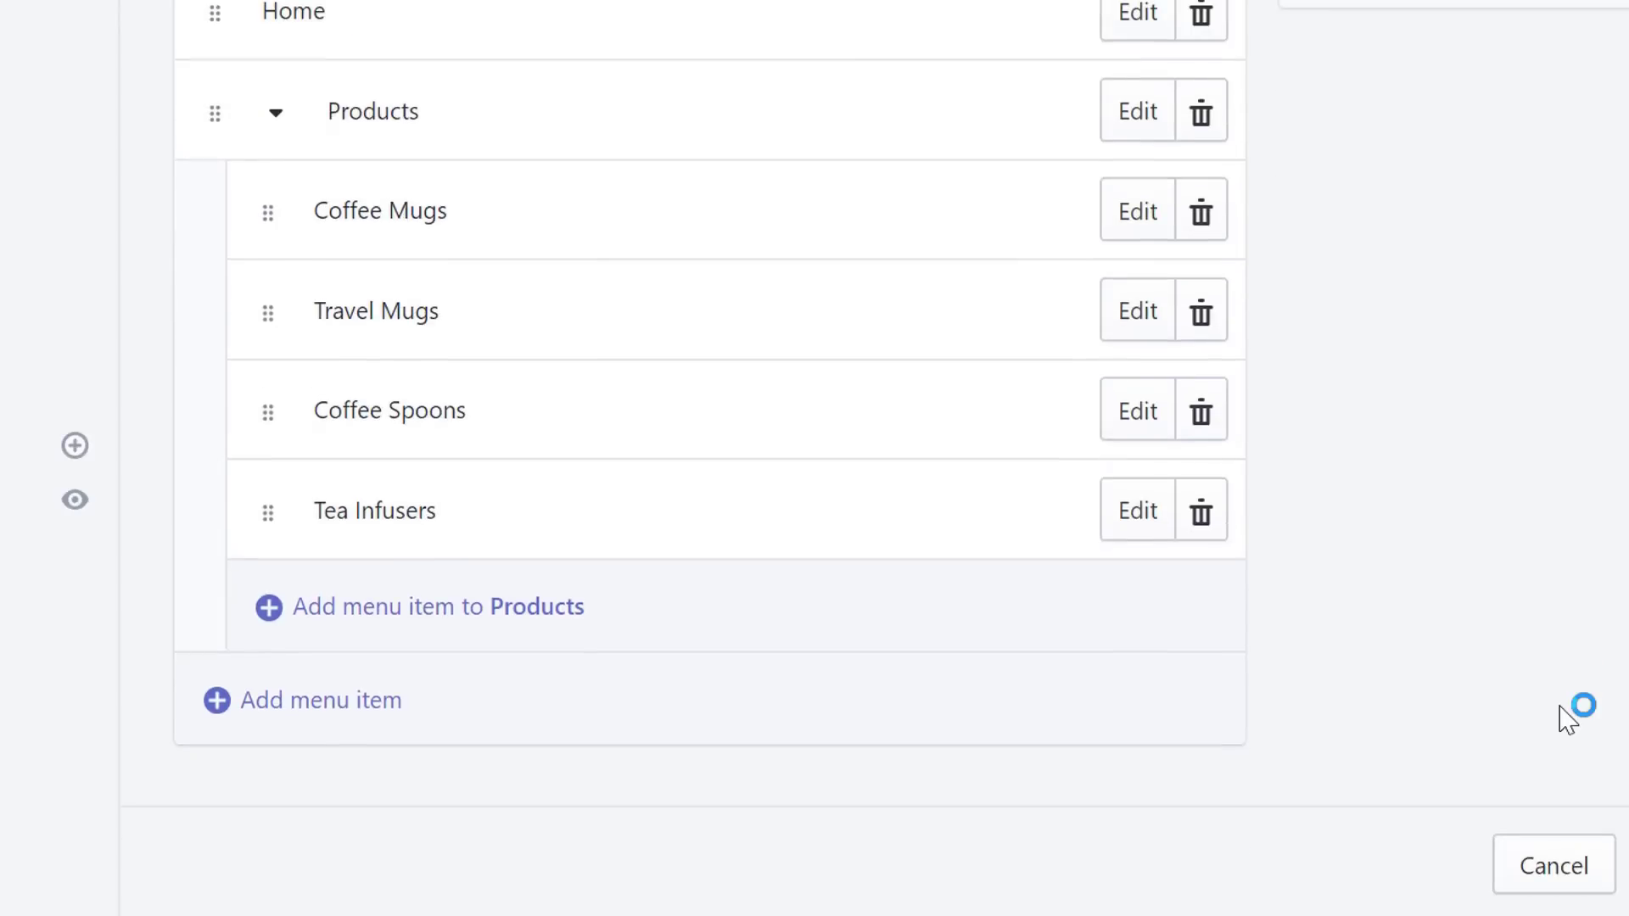
pyautogui.click(240, 715)
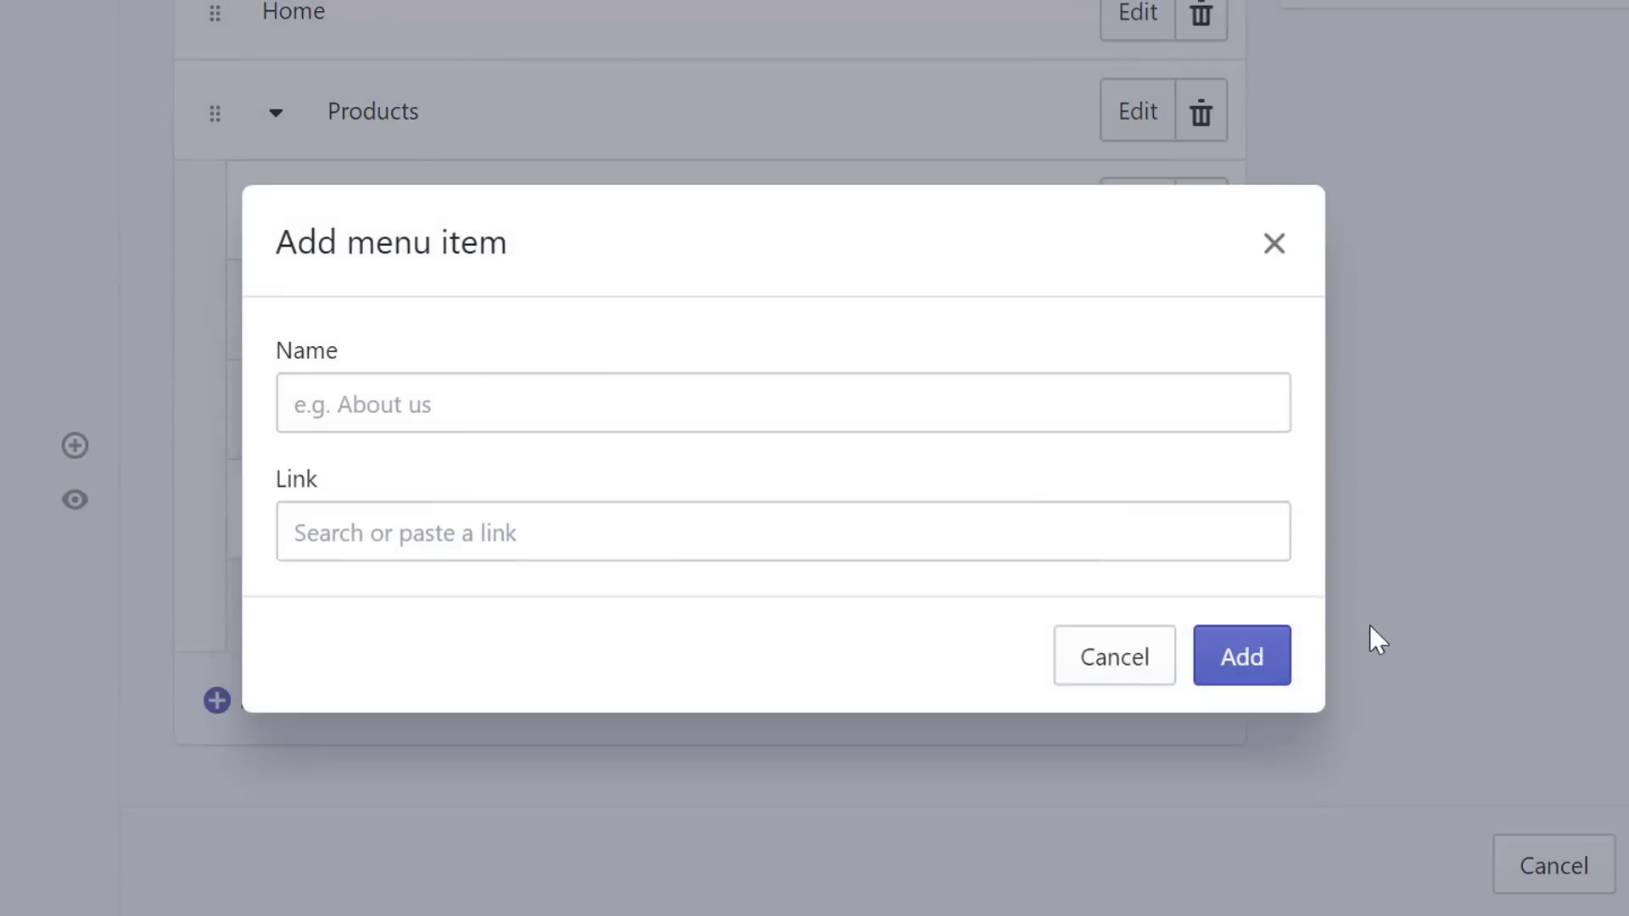
pyautogui.click(538, 388)
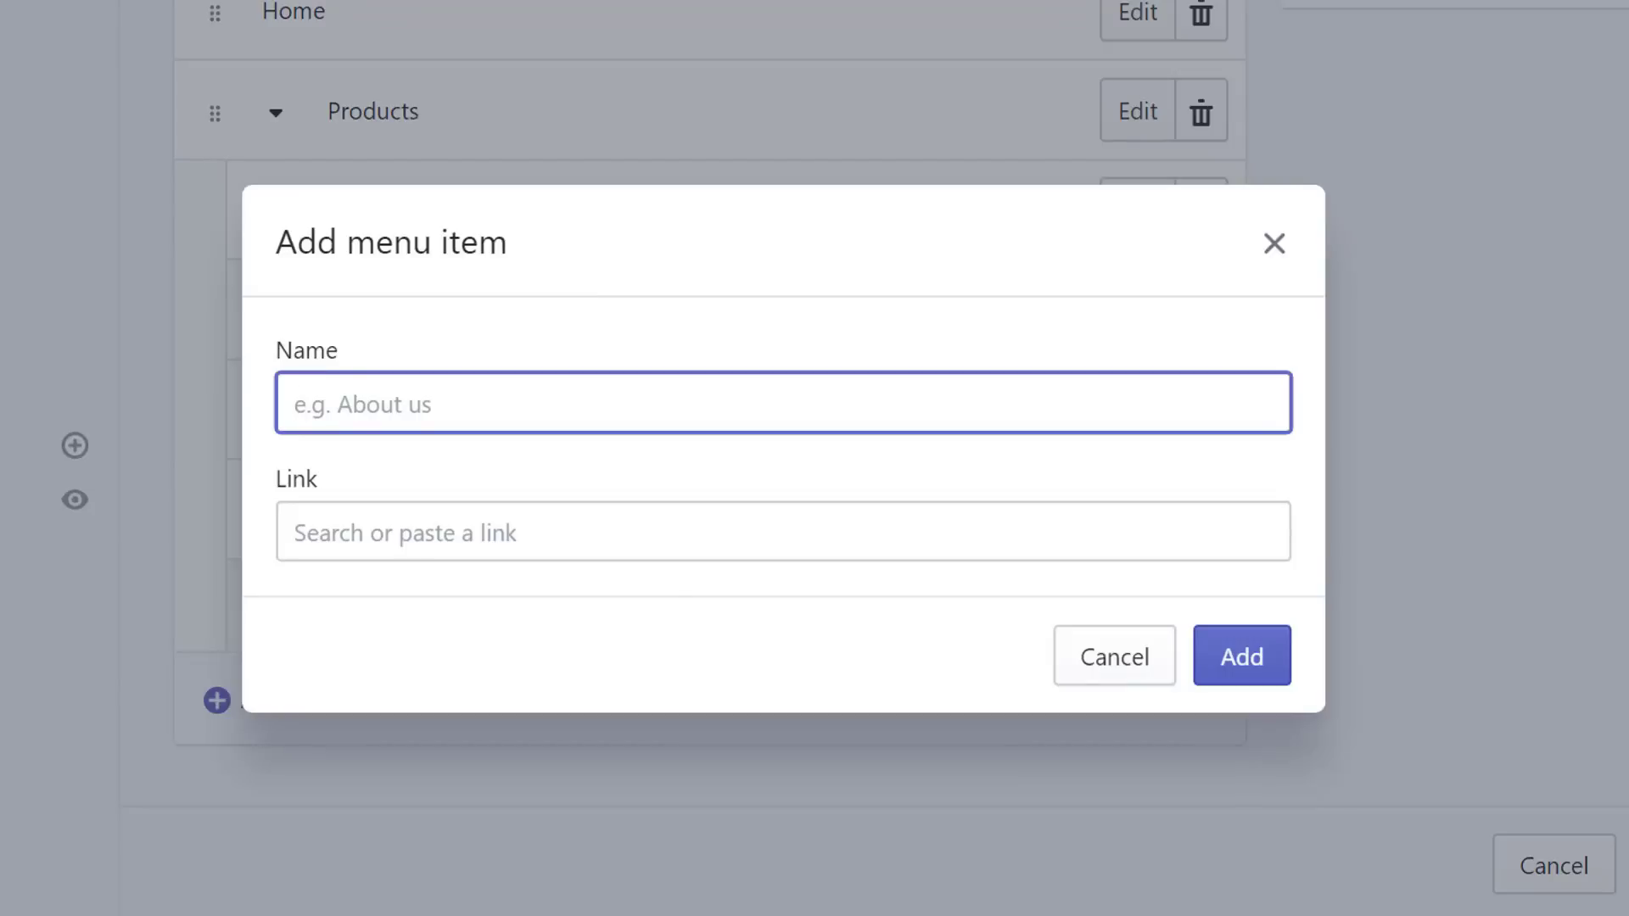
pyautogui.write('About Us')
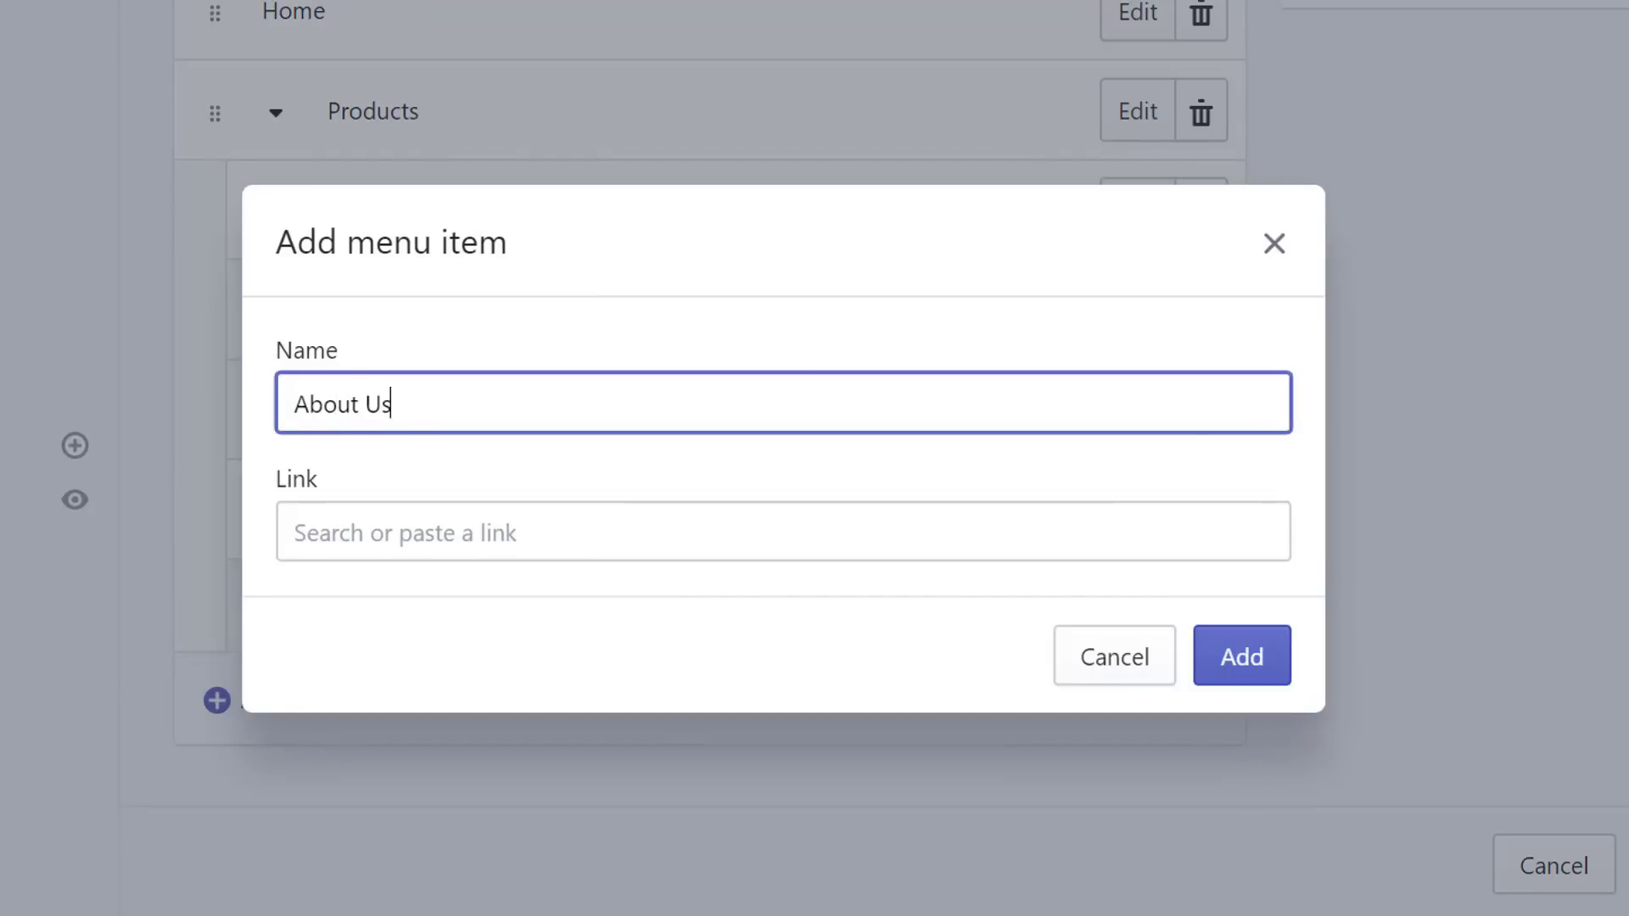
pyautogui.click(722, 539)
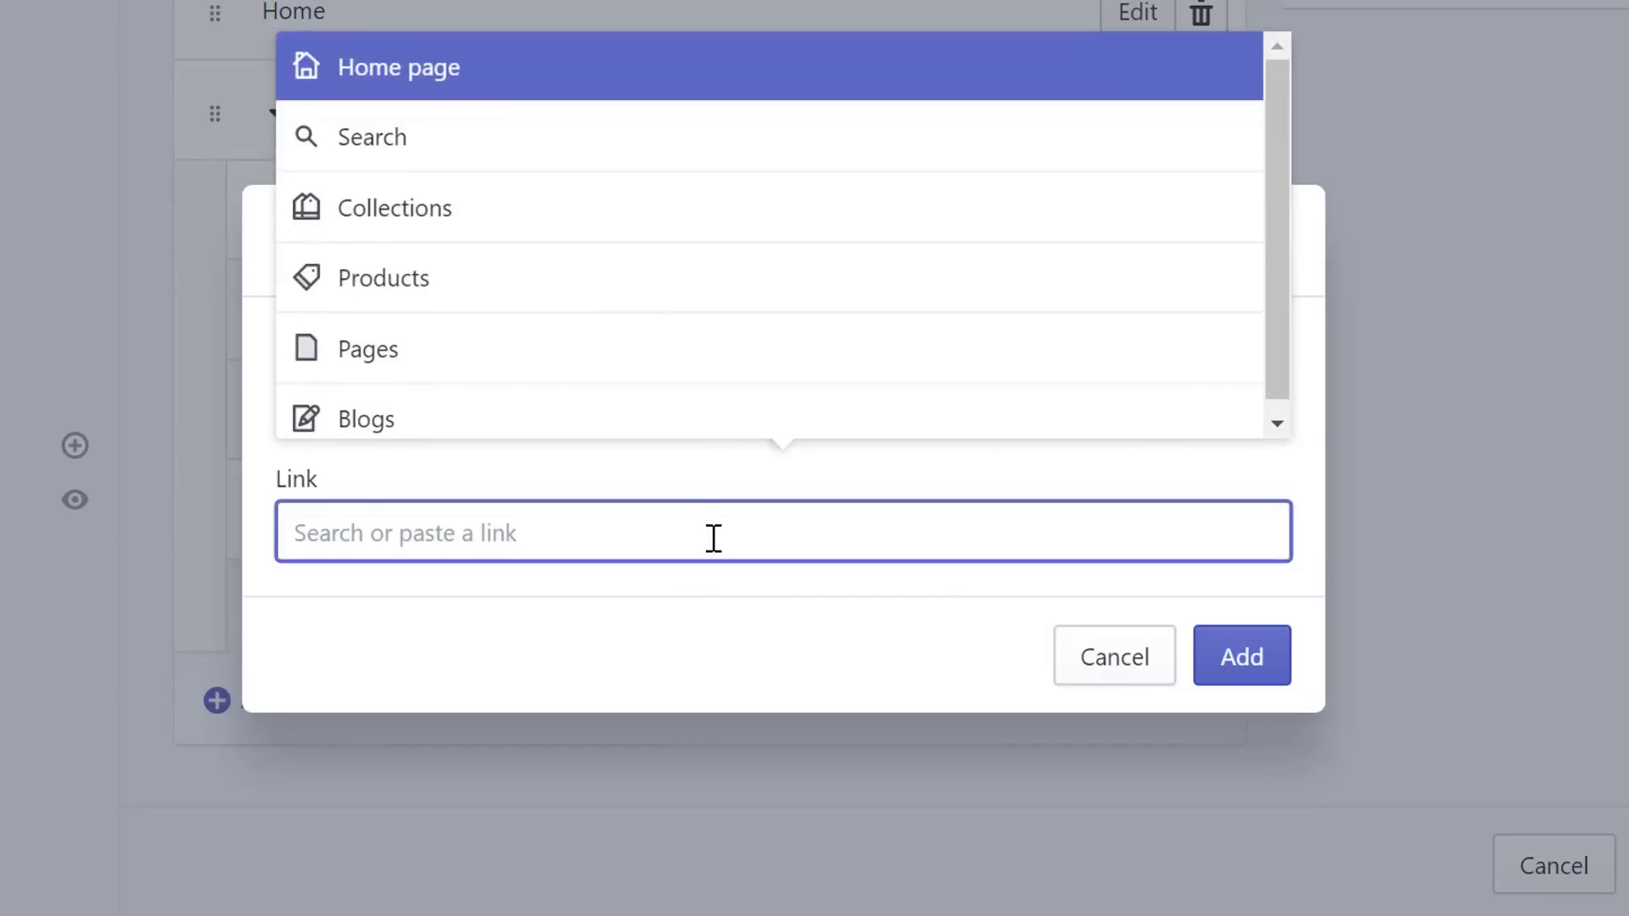
pyautogui.click(524, 346)
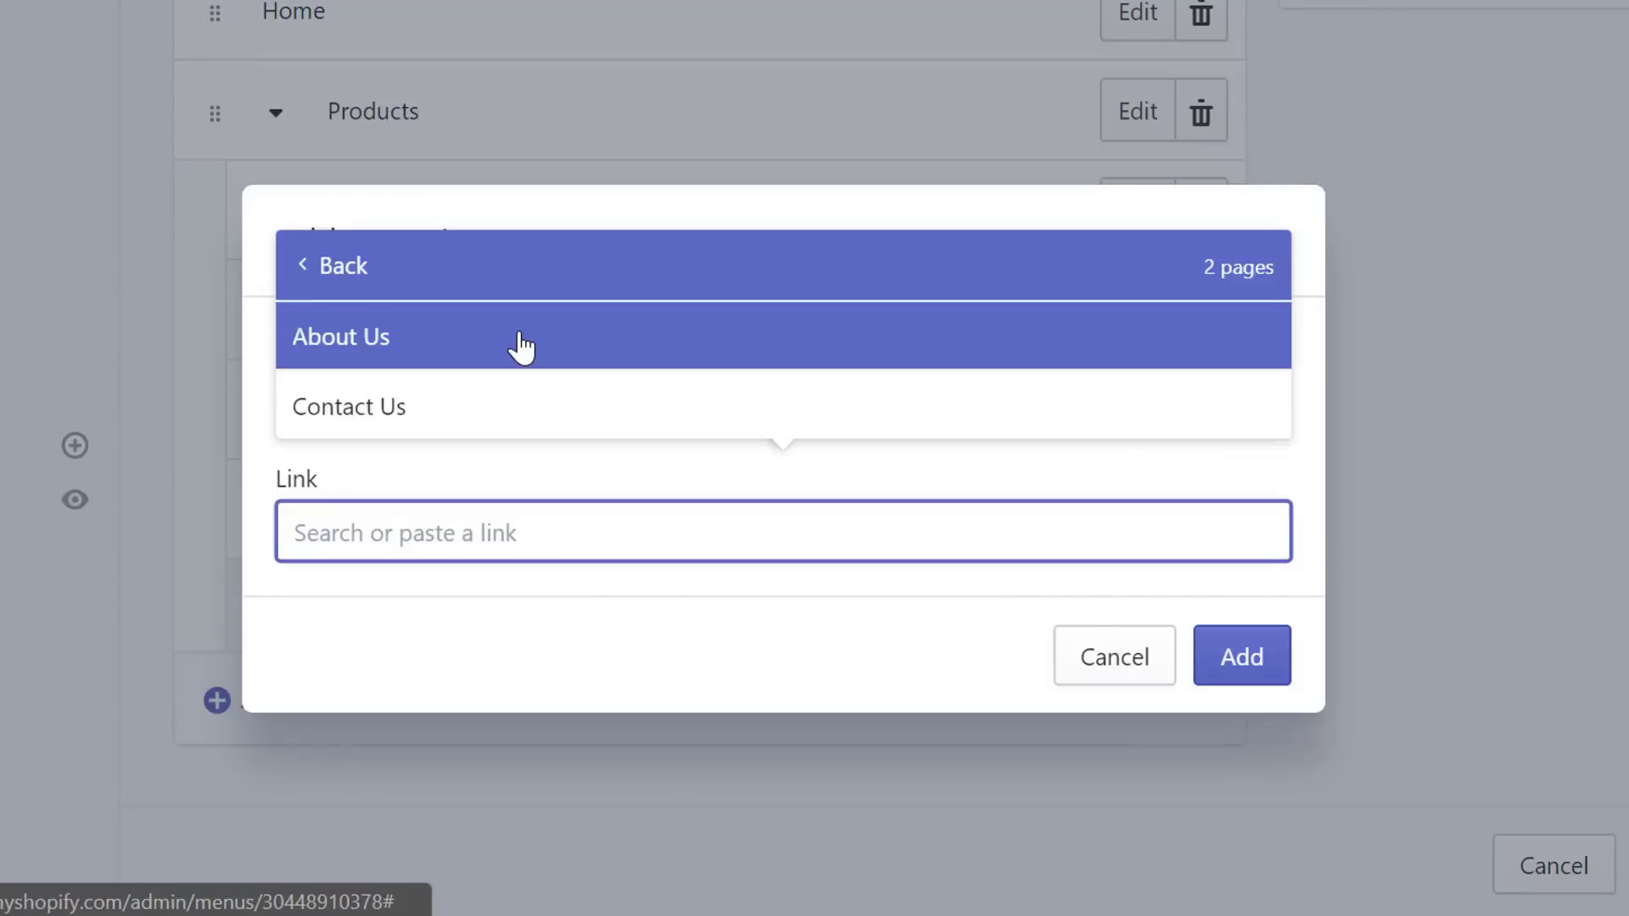
pyautogui.click(522, 345)
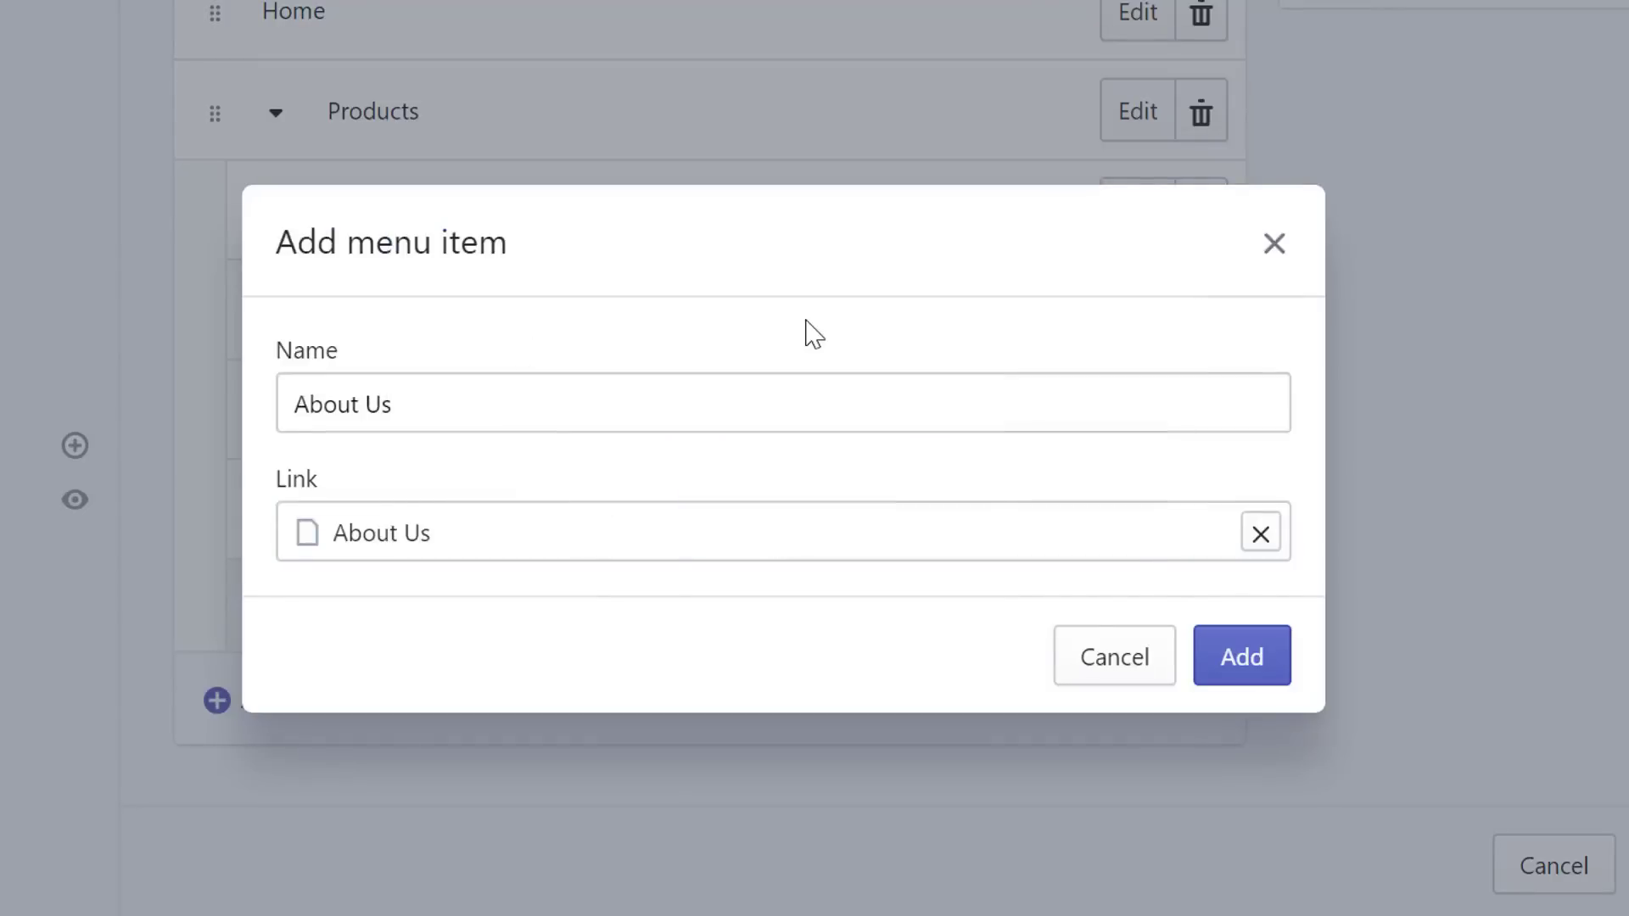
pyautogui.click(1252, 689)
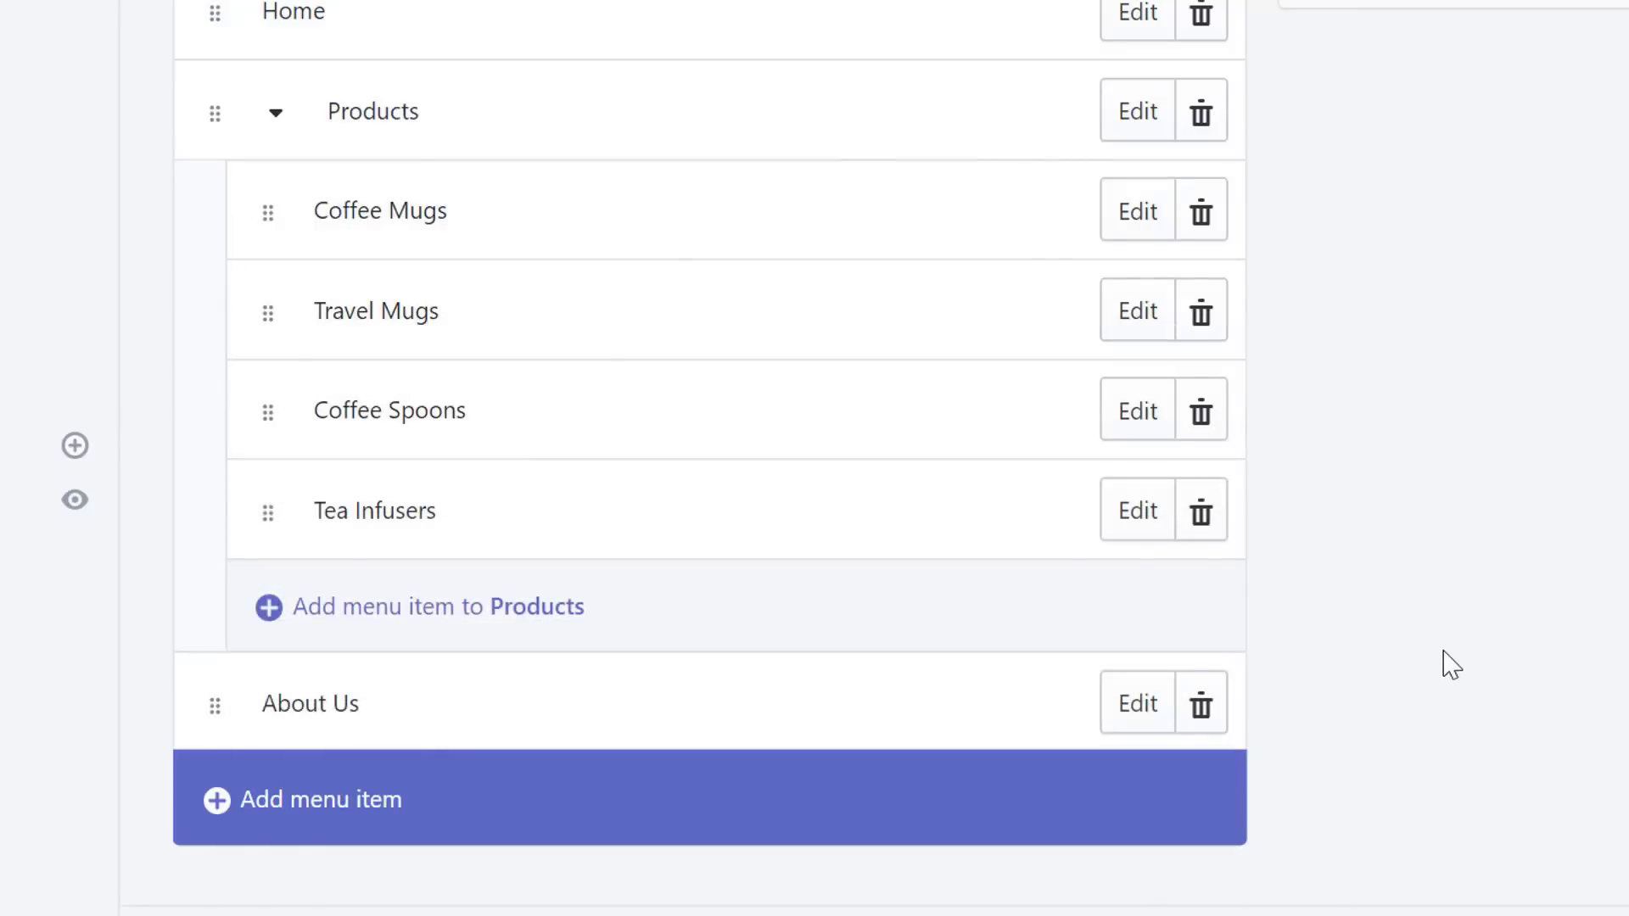
# - Add a top-level Contact Us item linked to the Contact Us page and save the menu
pyautogui.scroll(-1, 326, 823)
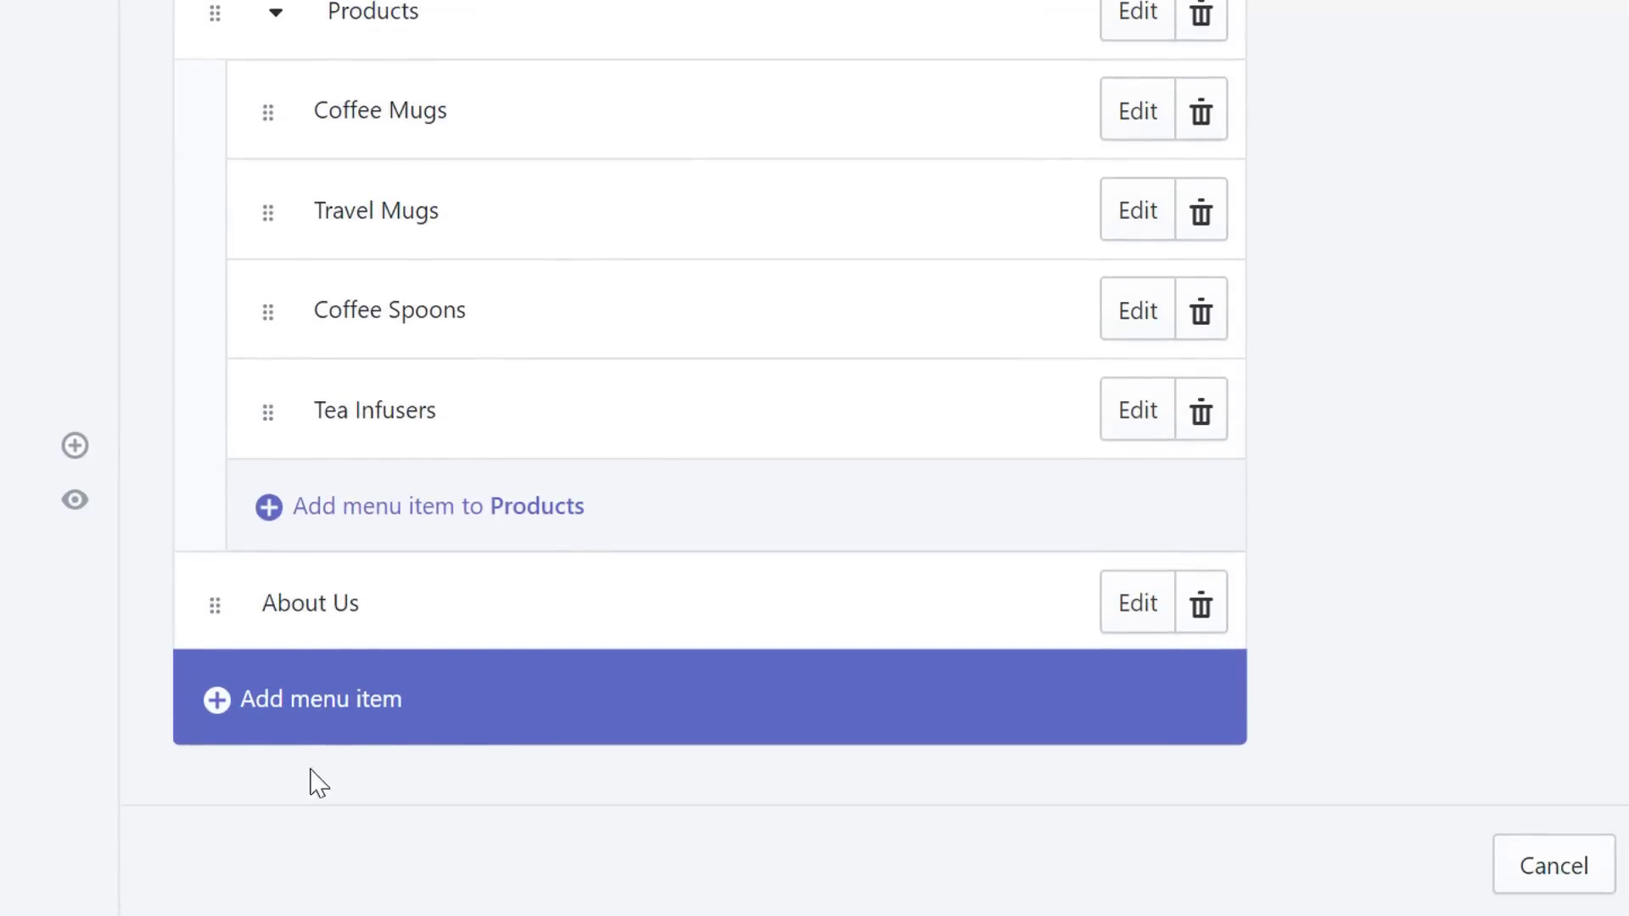
pyautogui.click(291, 702)
pyautogui.click(434, 422)
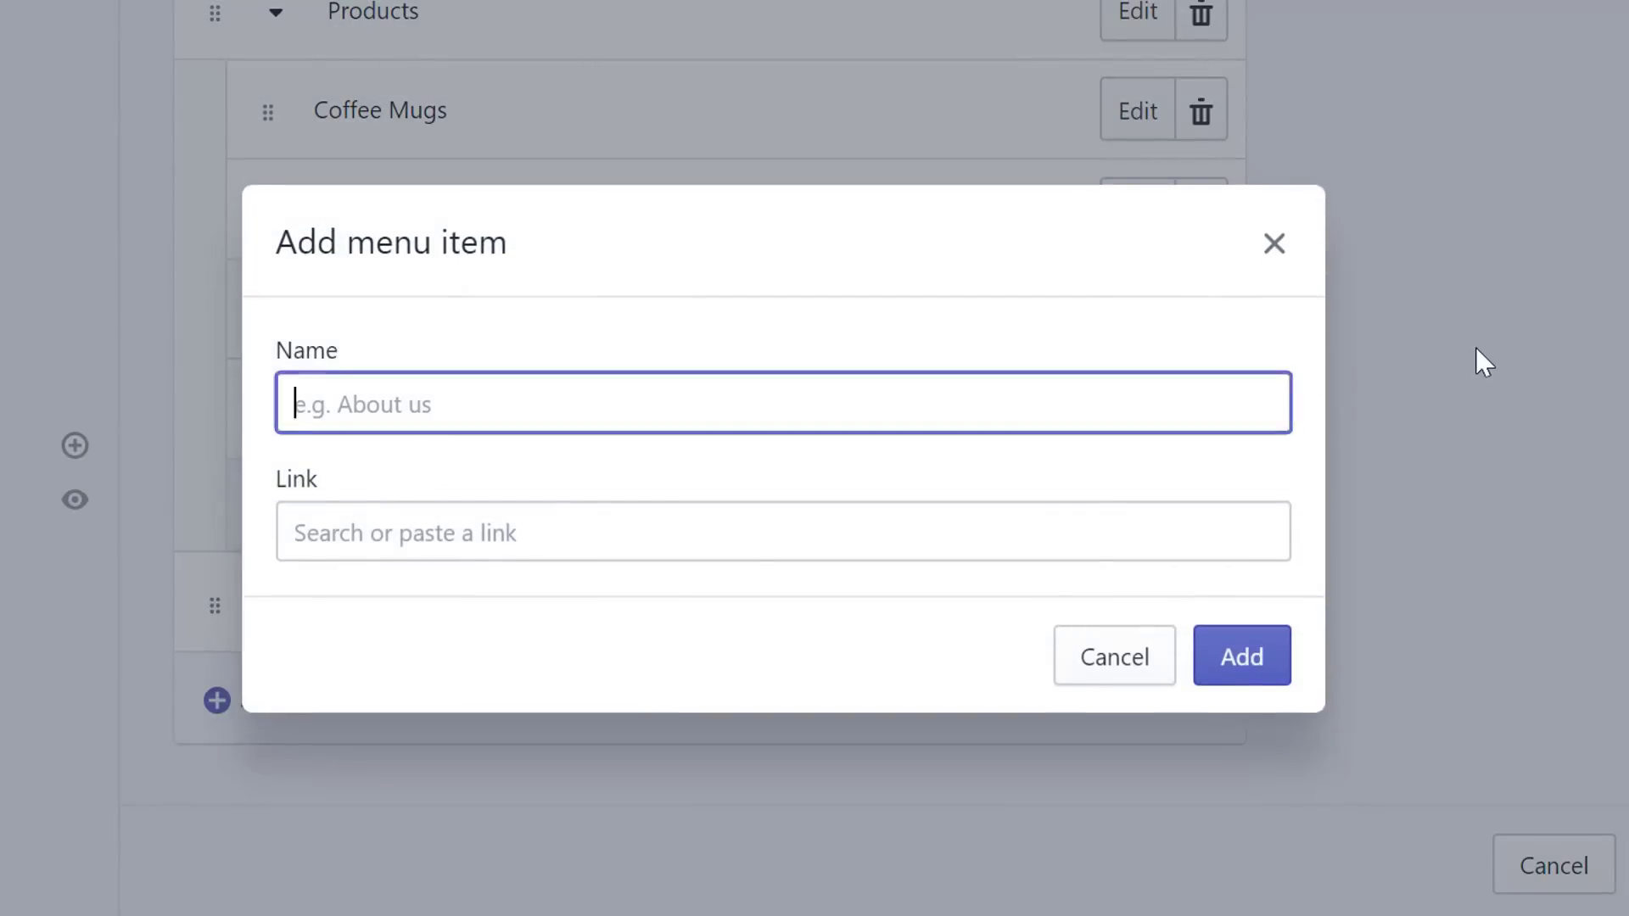
pyautogui.write('Contact Us')
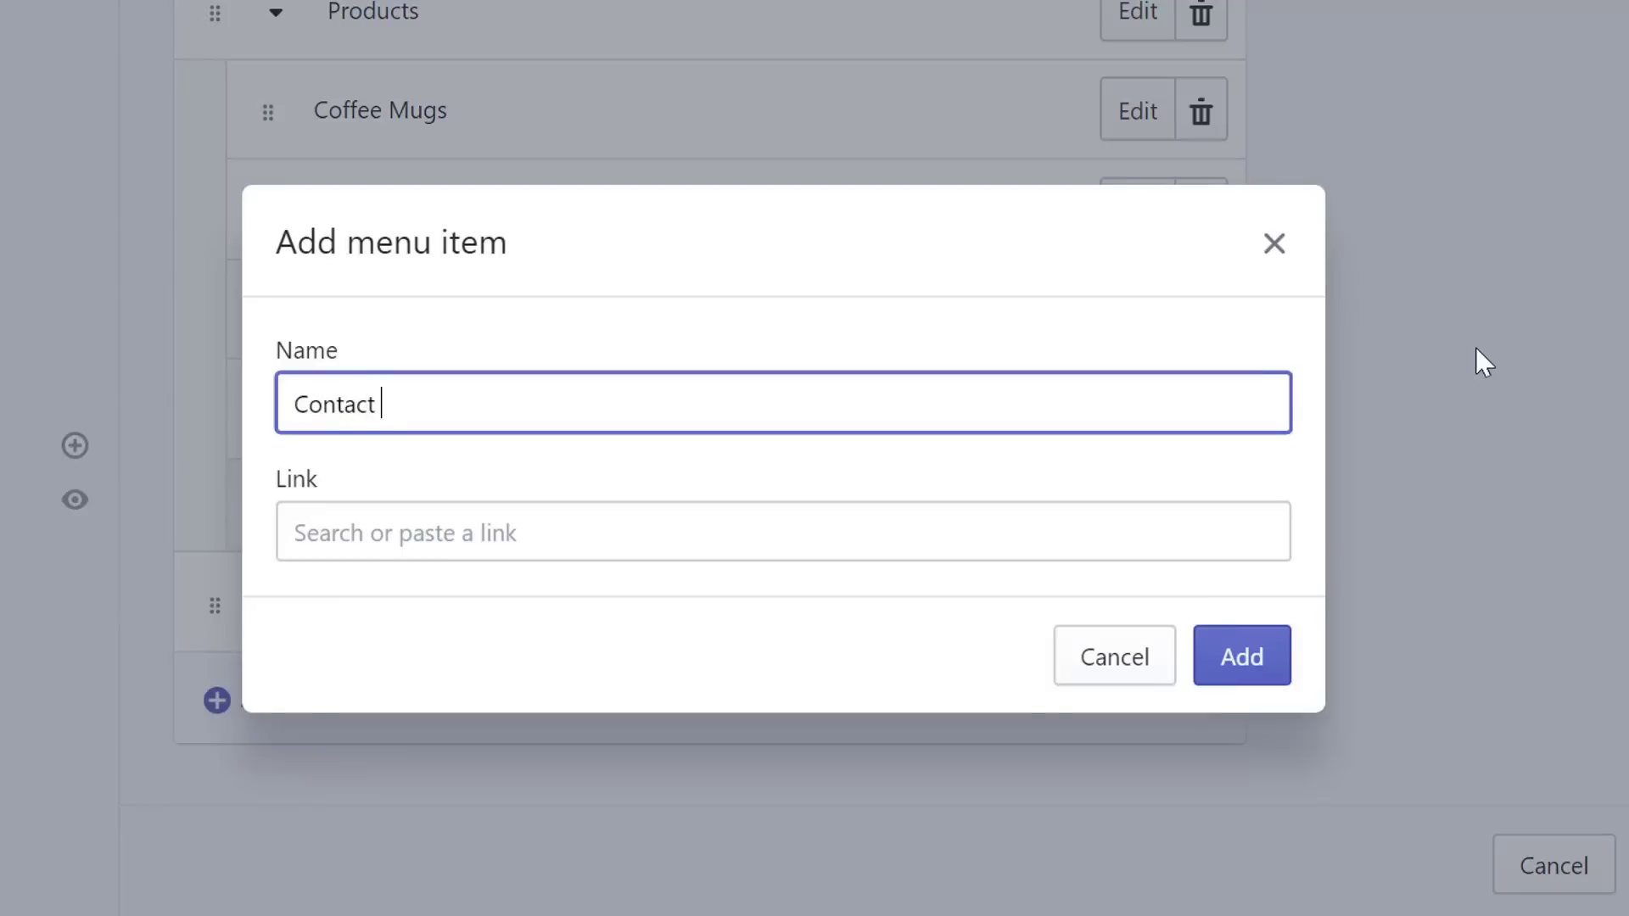
pyautogui.click(375, 534)
pyautogui.click(386, 365)
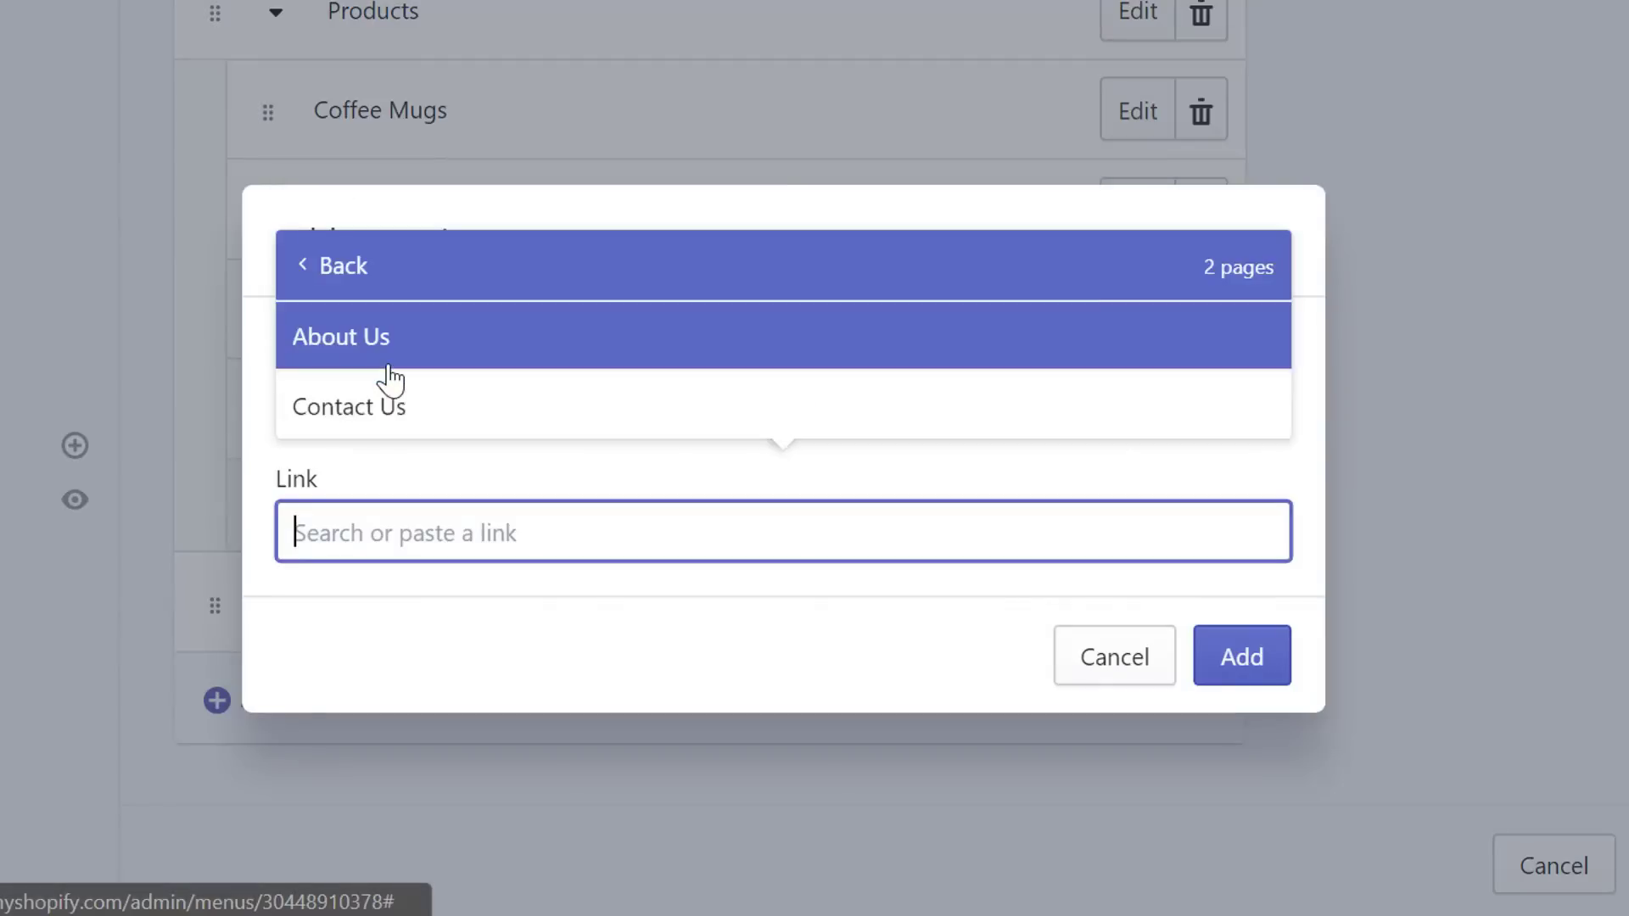
pyautogui.click(381, 407)
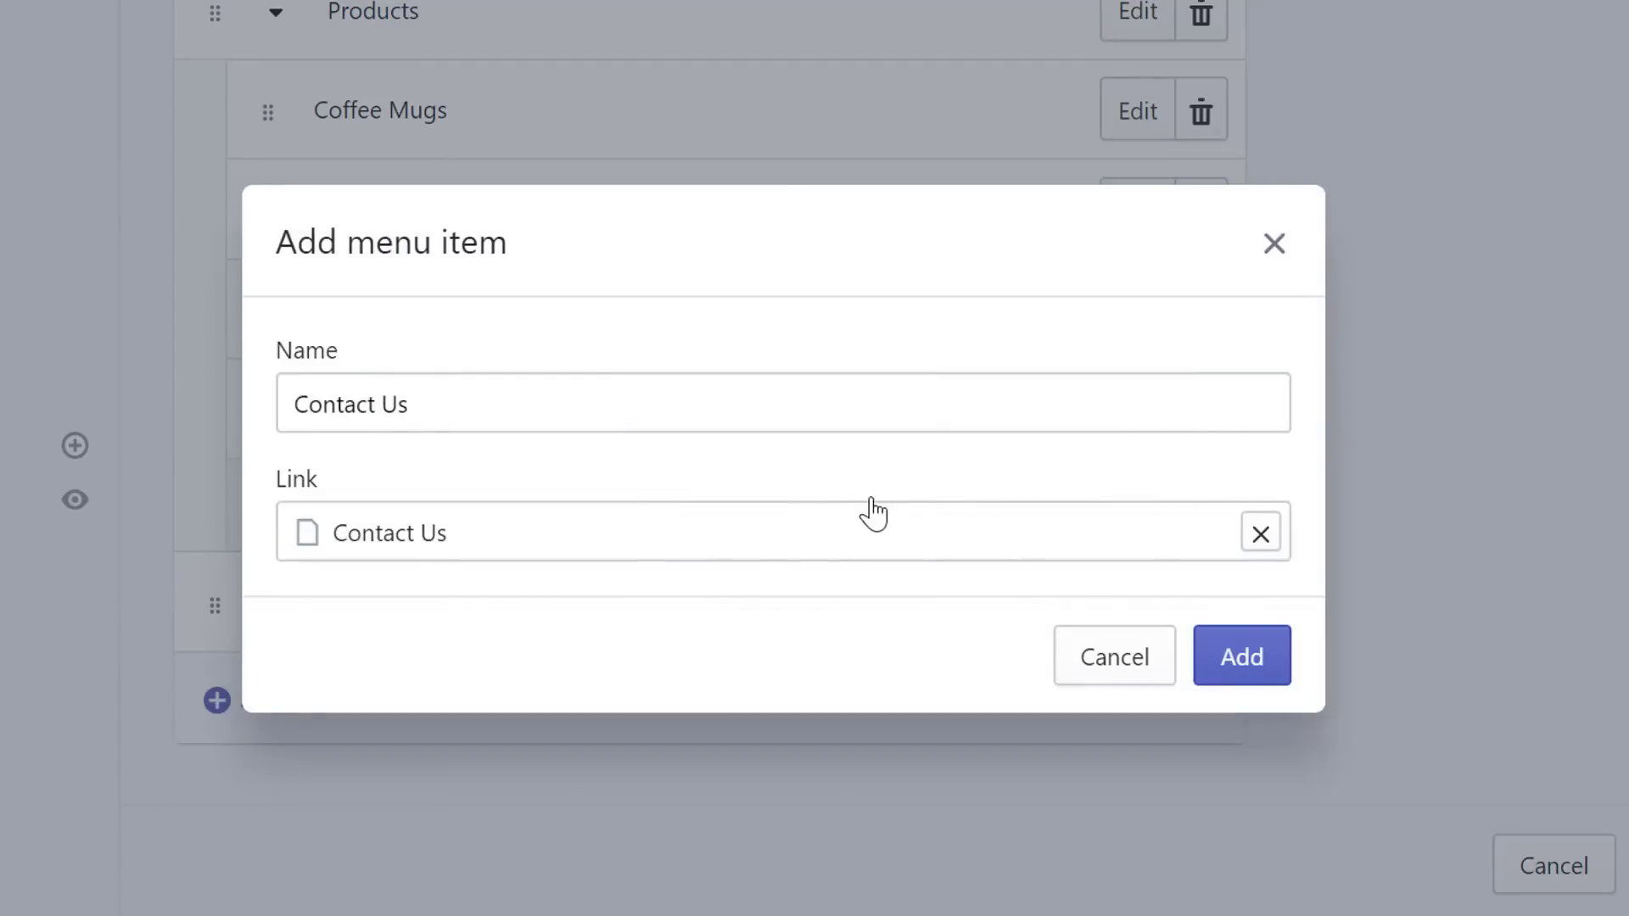
pyautogui.click(1236, 661)
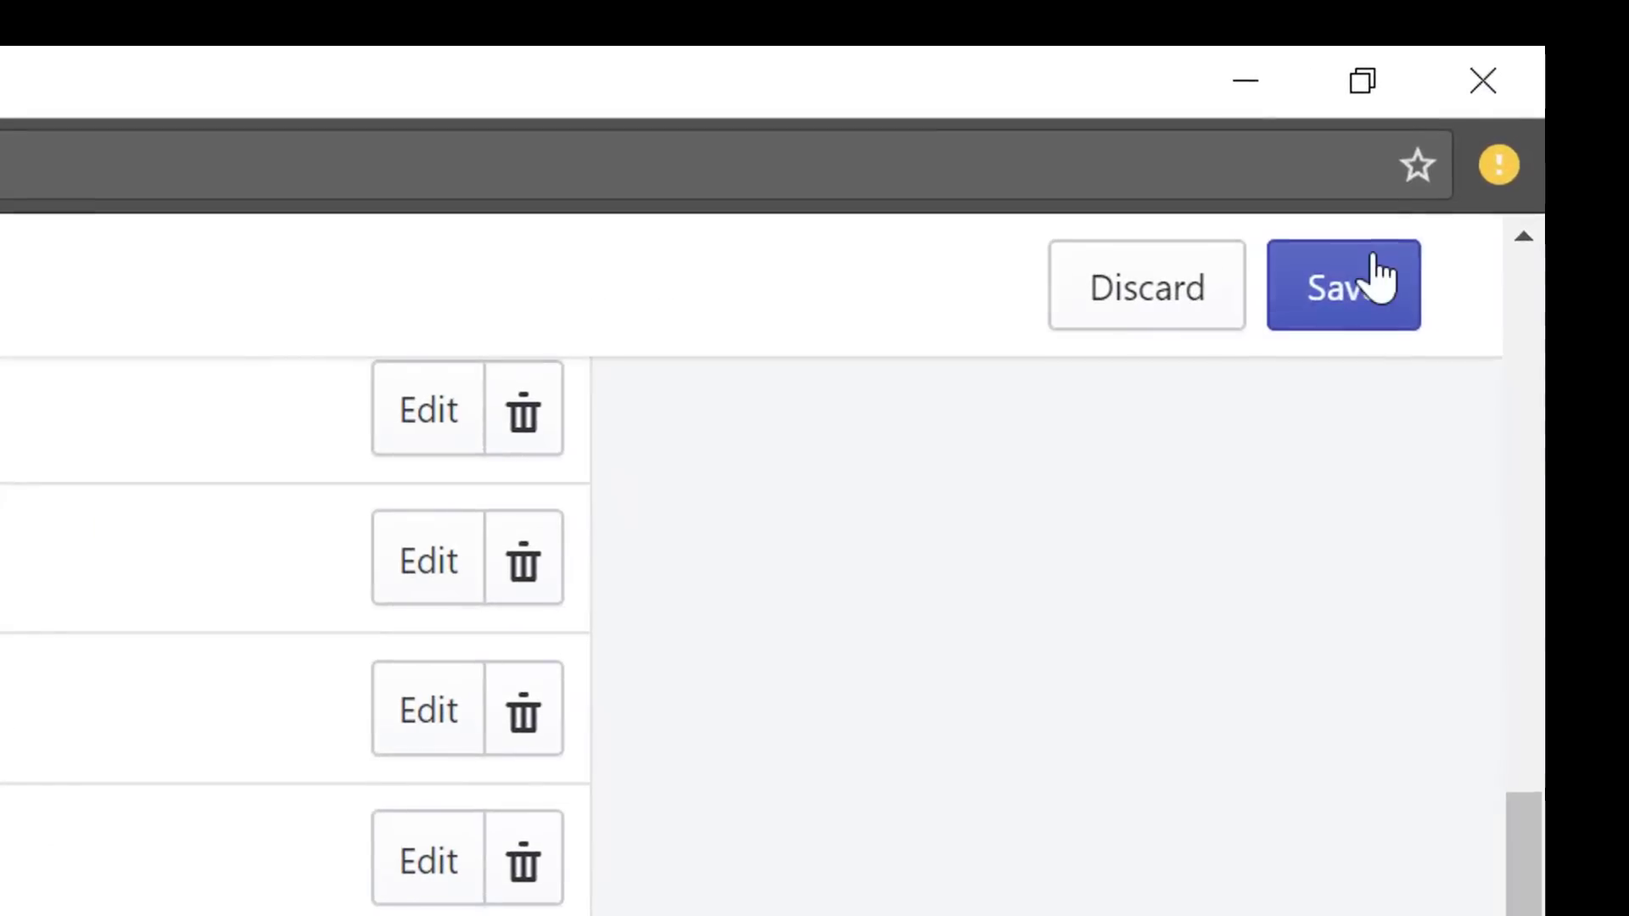
pyautogui.click(1531, 121)
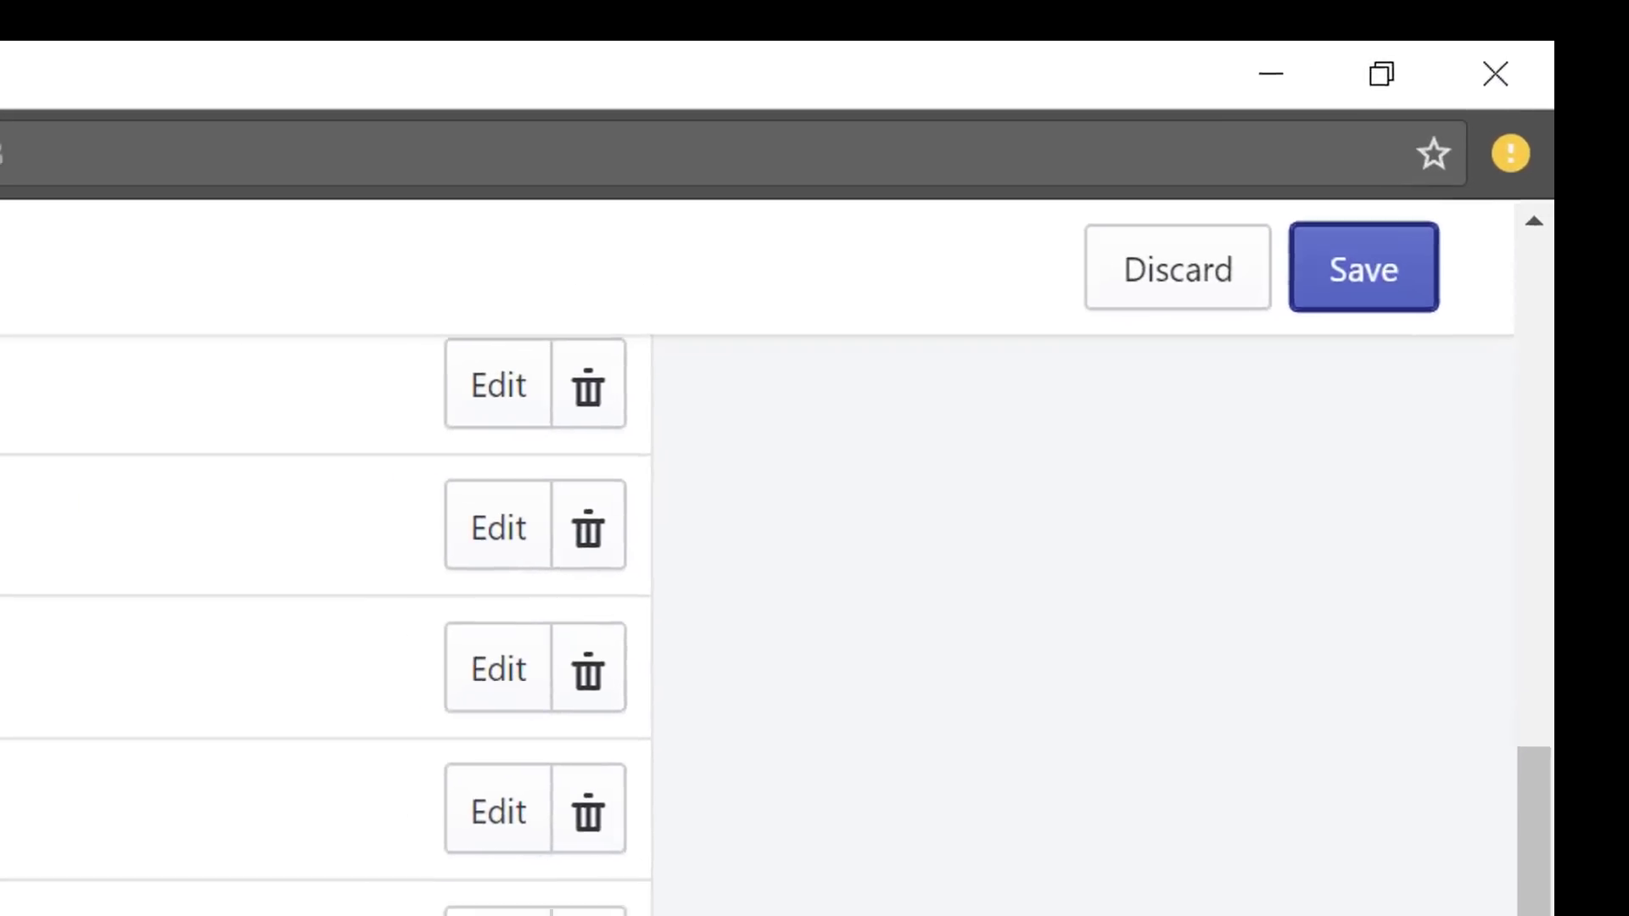
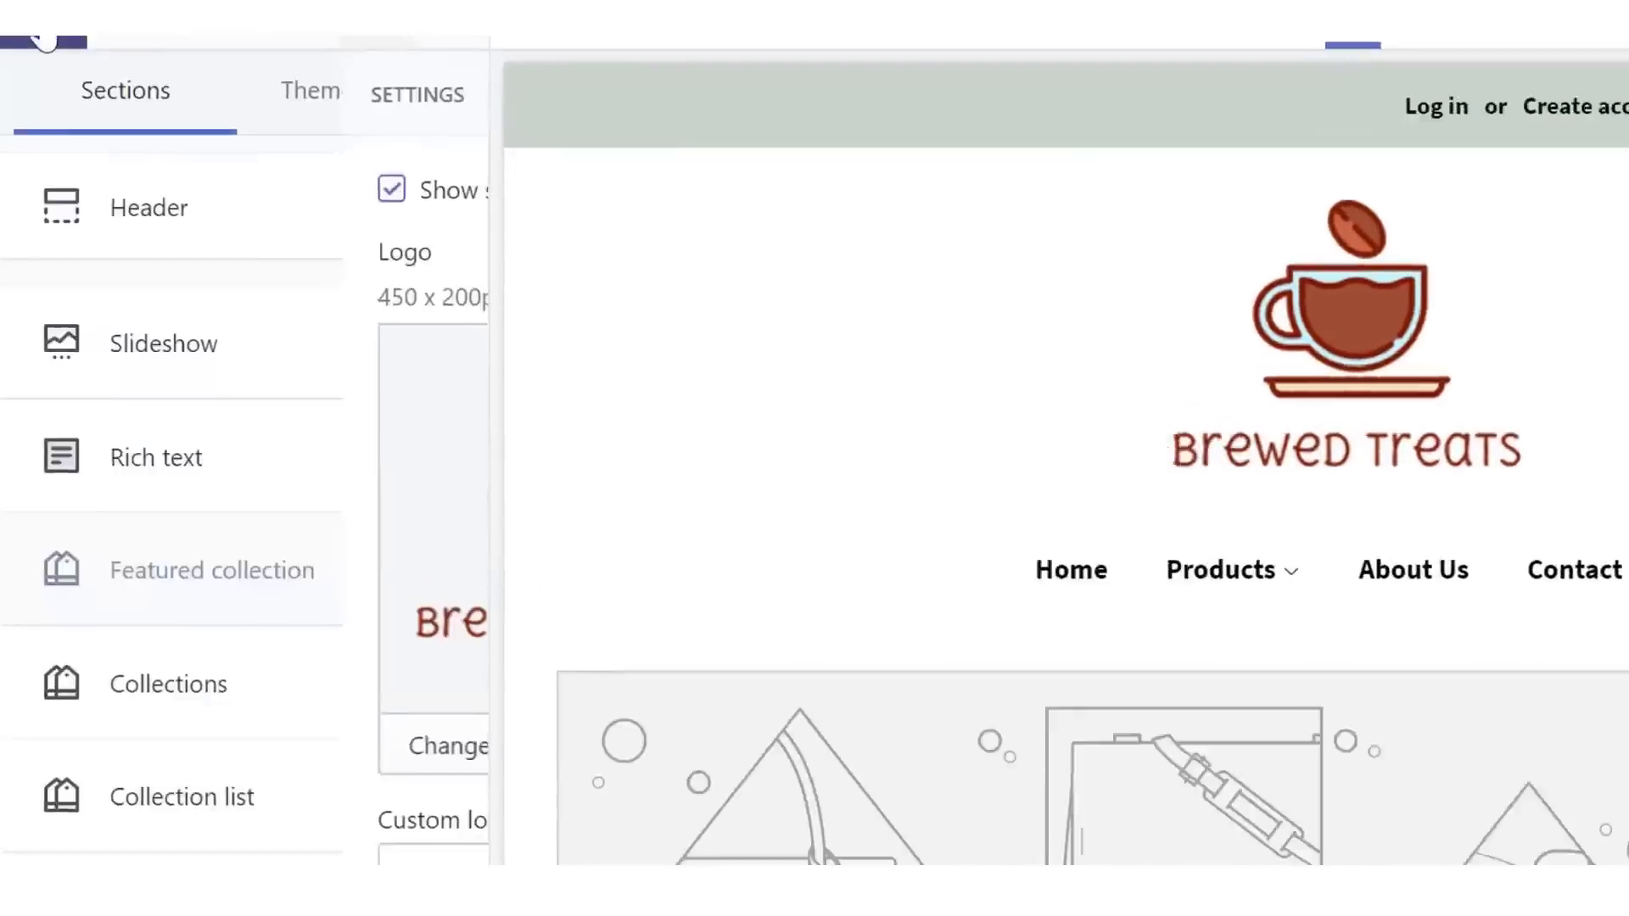
# - Upload banner1 and set the latte photo as the first slideshow slide's image
pyautogui.click(128, 343)
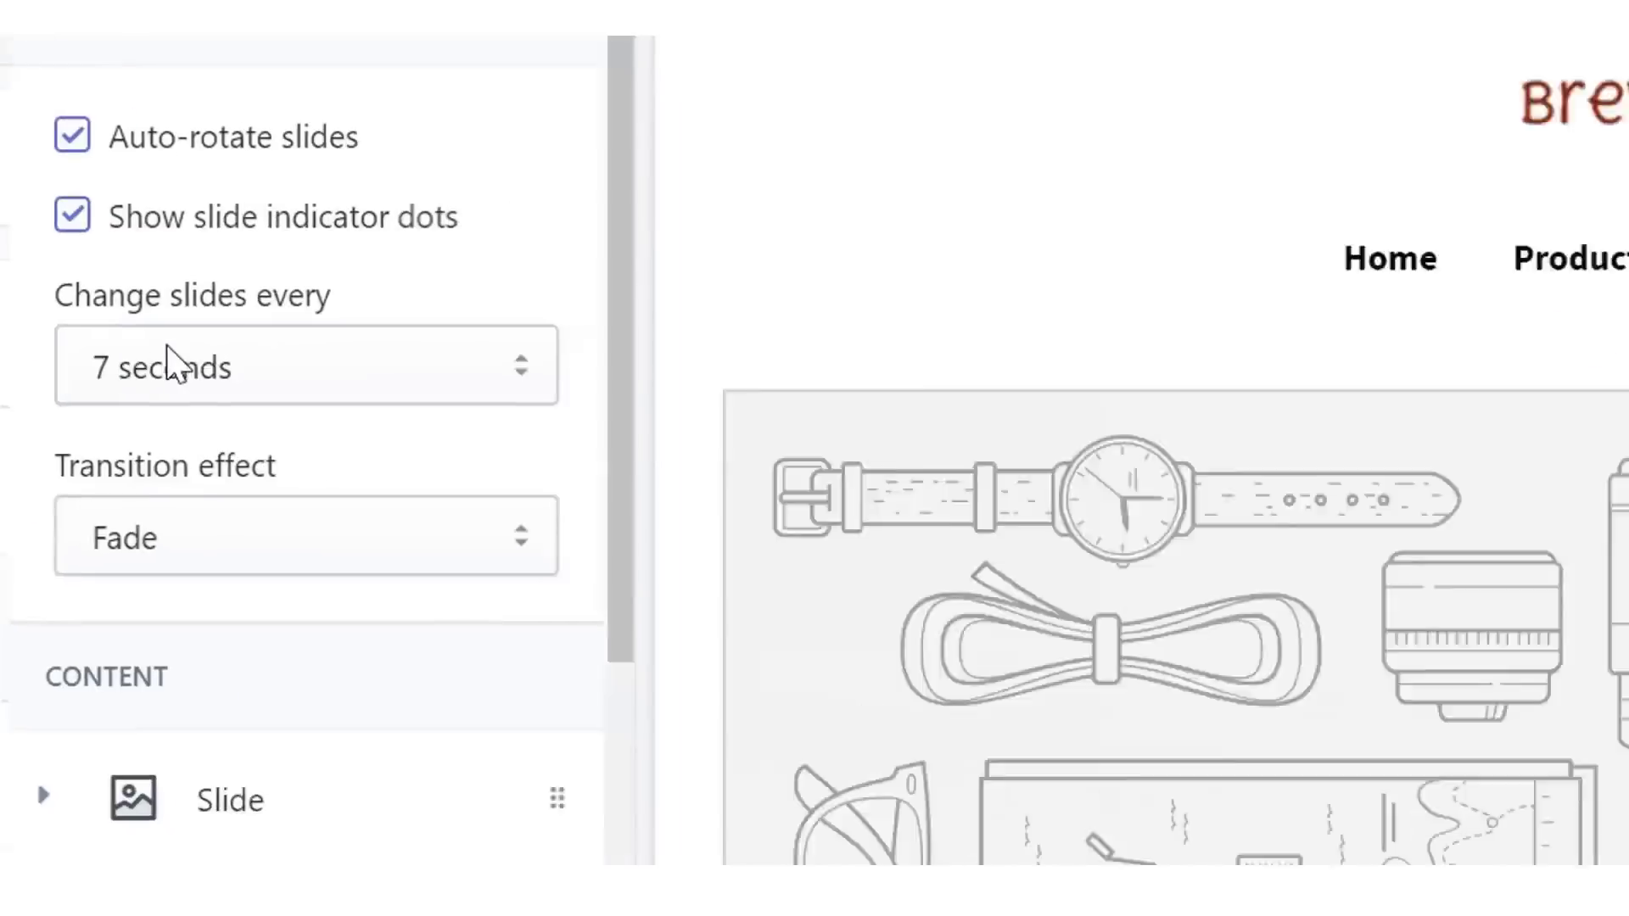
pyautogui.click(118, 628)
pyautogui.scroll(-1, 349, 416)
pyautogui.scroll(-3, 356, 496)
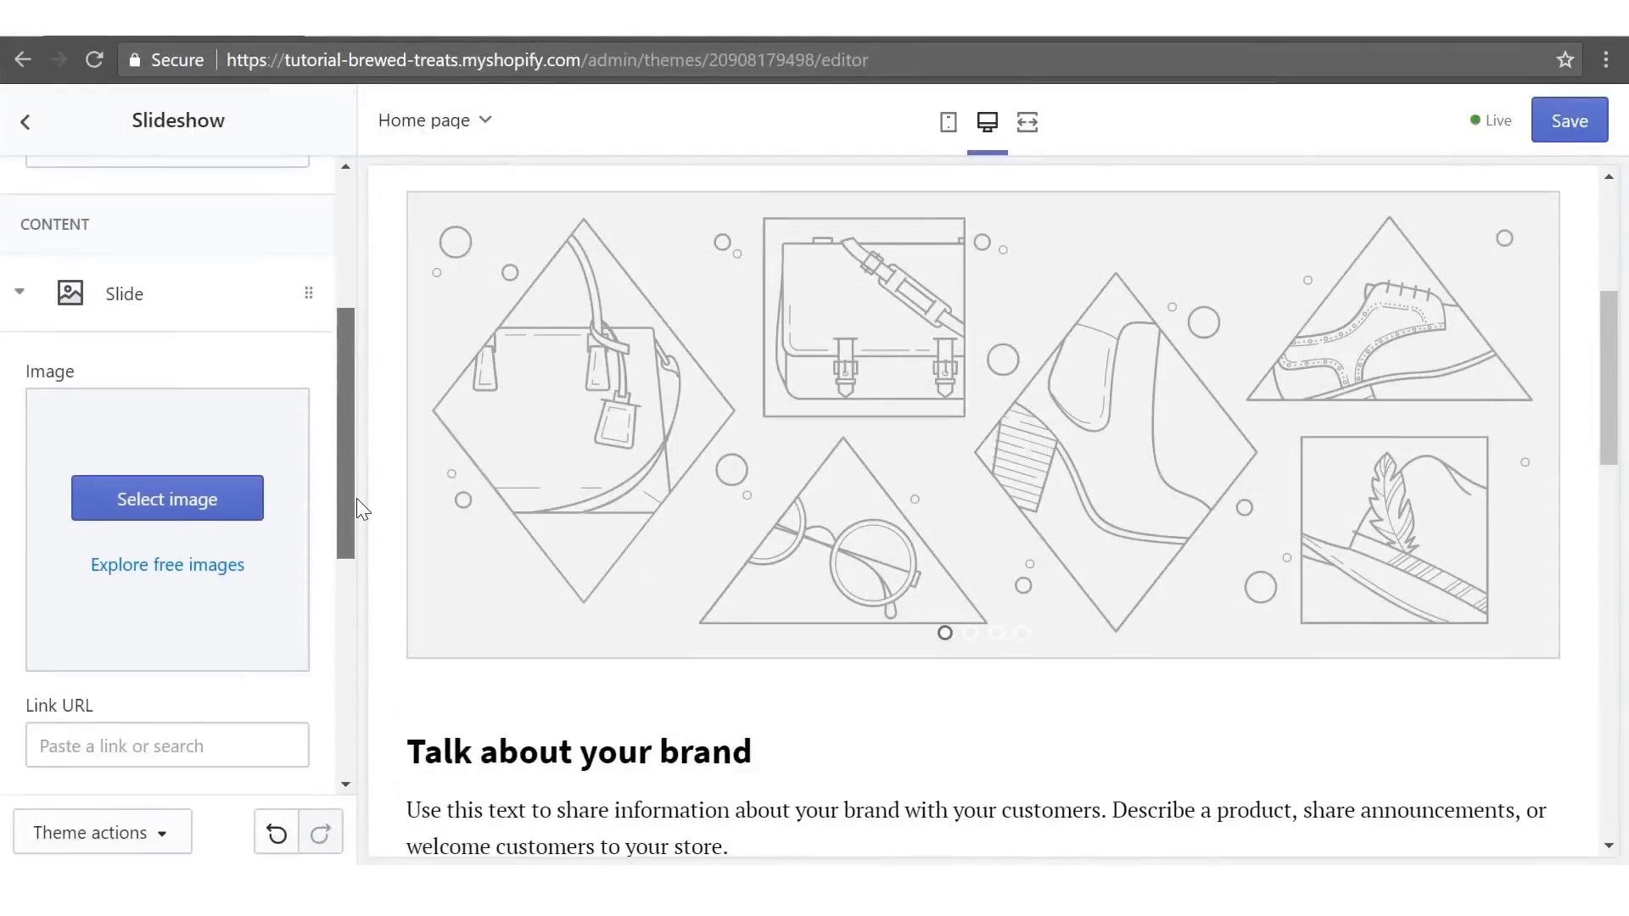
pyautogui.click(240, 484)
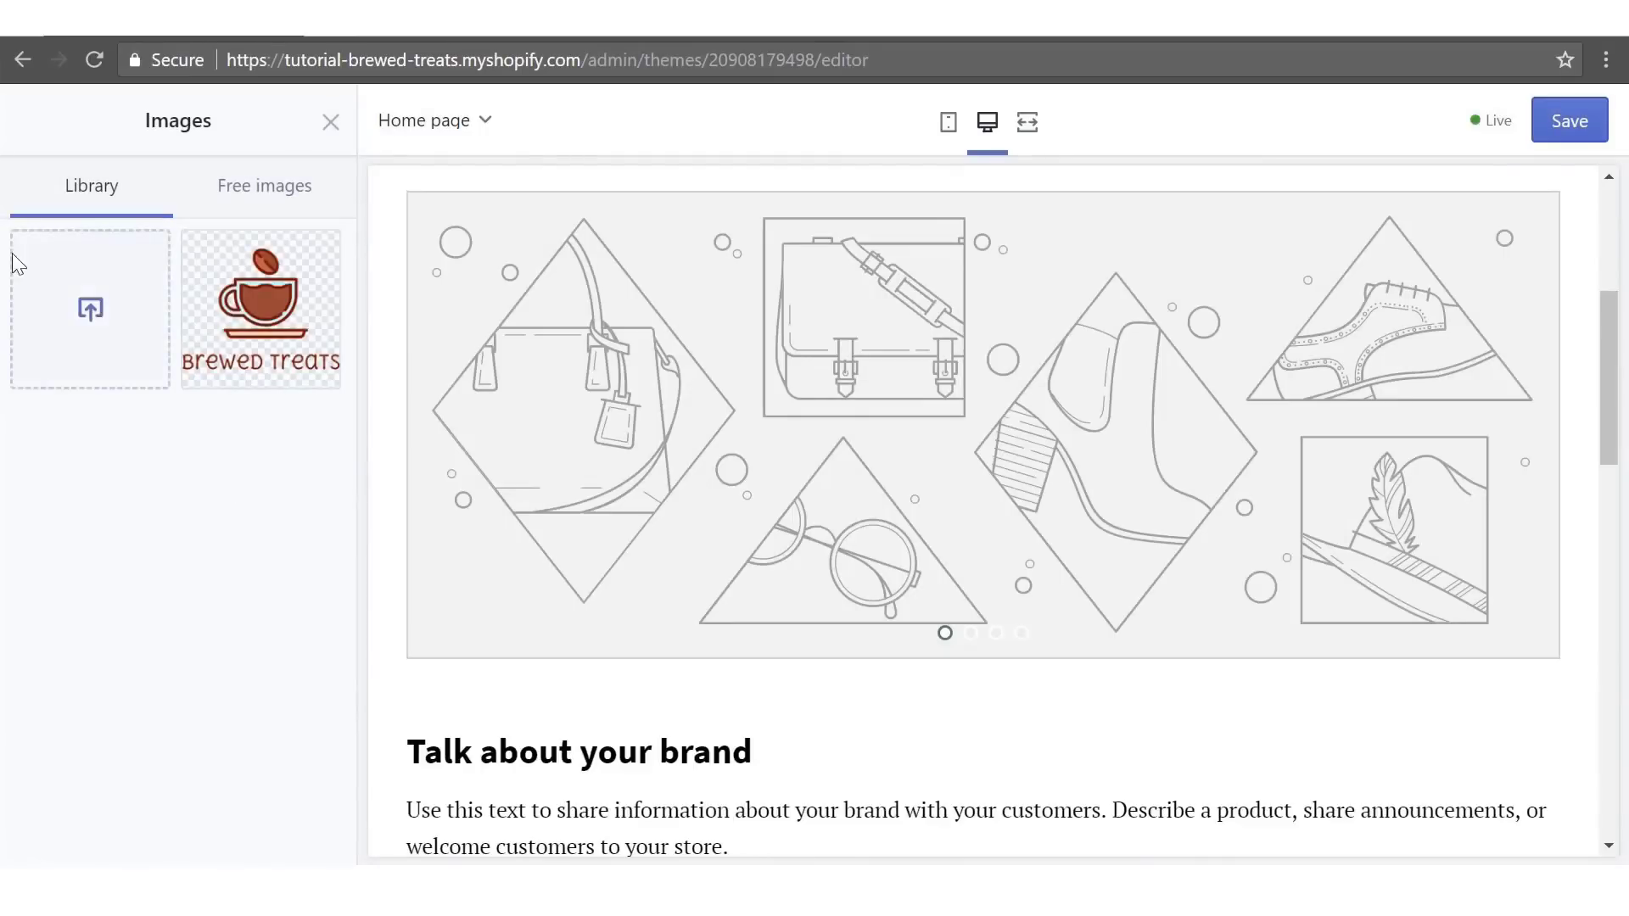
pyautogui.click(86, 320)
pyautogui.click(286, 244)
pyautogui.click(594, 571)
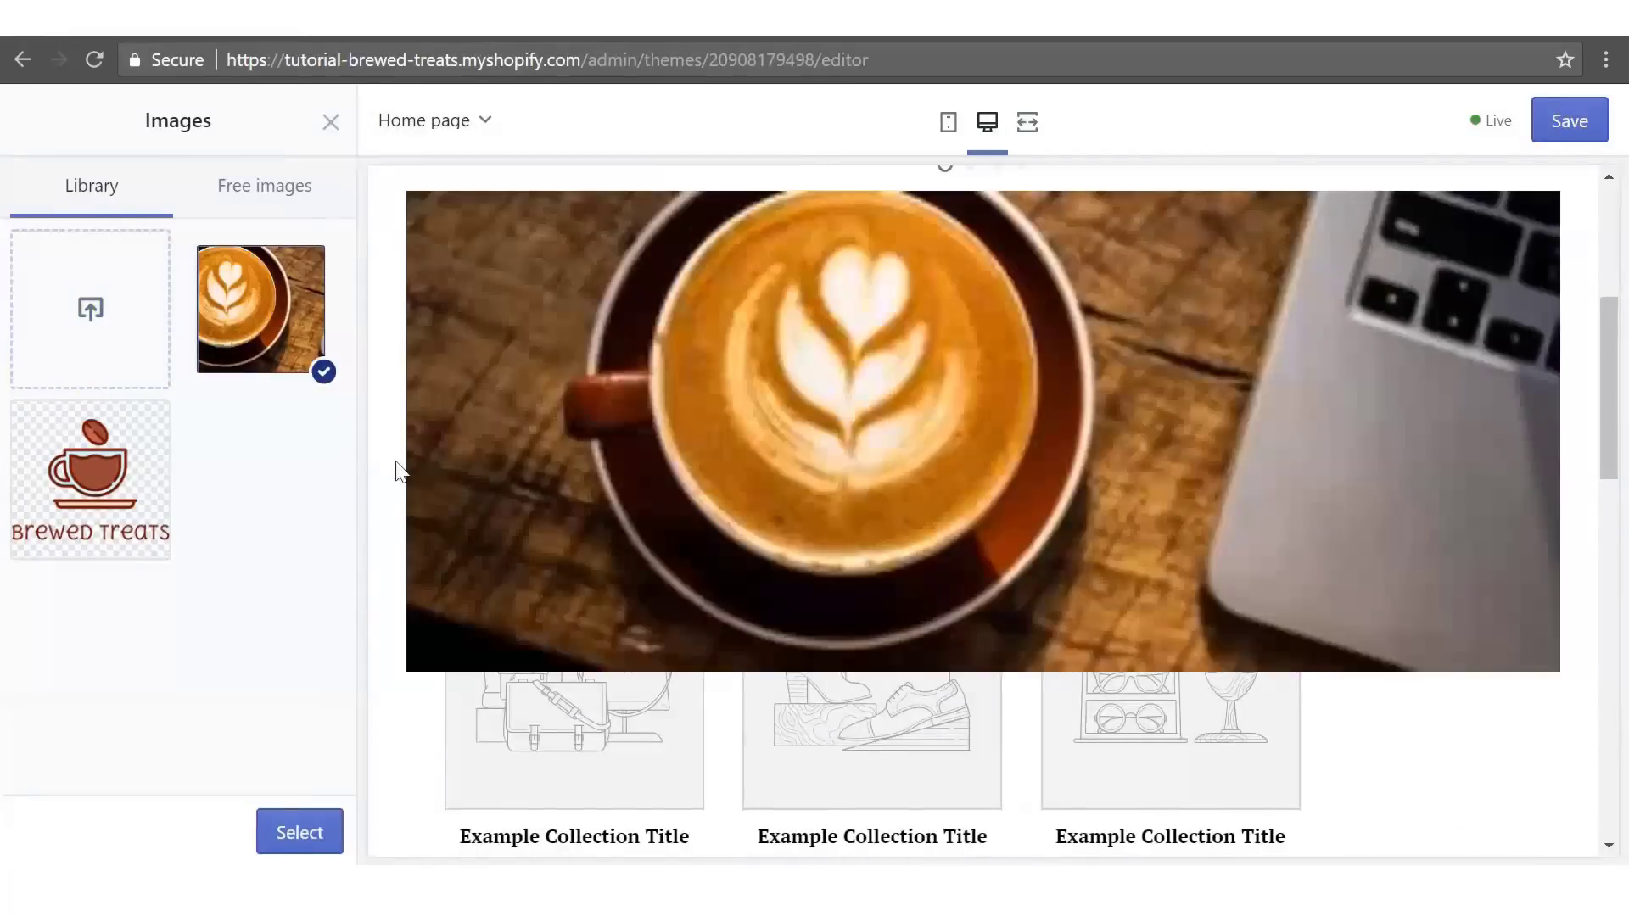
pyautogui.click(277, 840)
pyautogui.moveTo(337, 527); pyautogui.dragTo(355, 700)
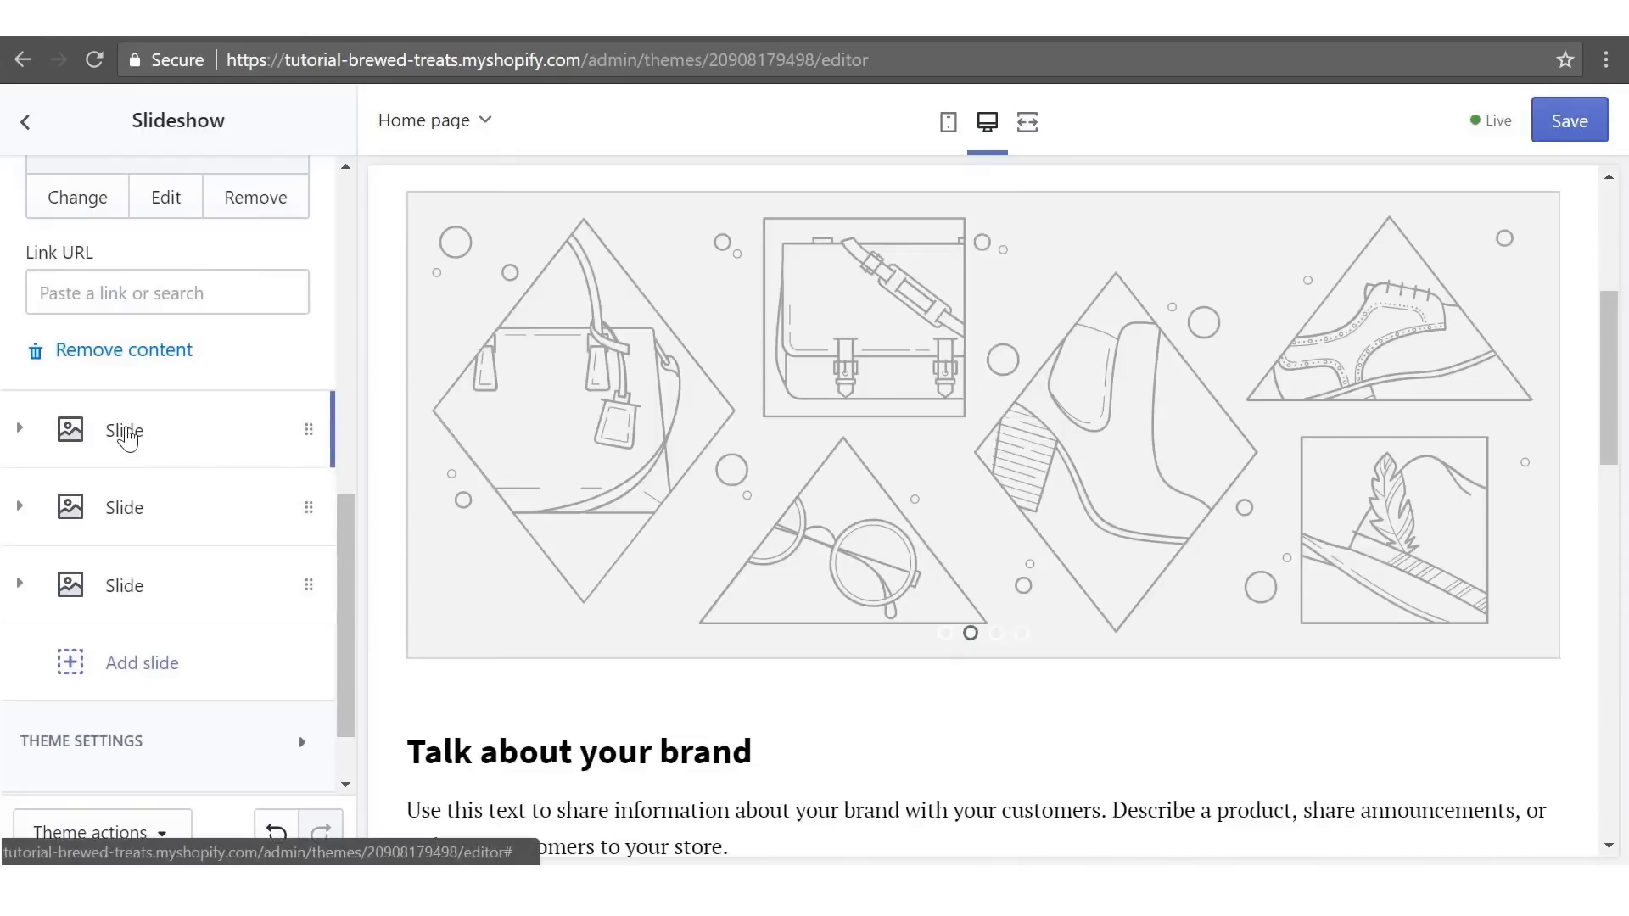
# - Upload banner2 and set the coffee cup photo as the second slide's image
pyautogui.click(127, 430)
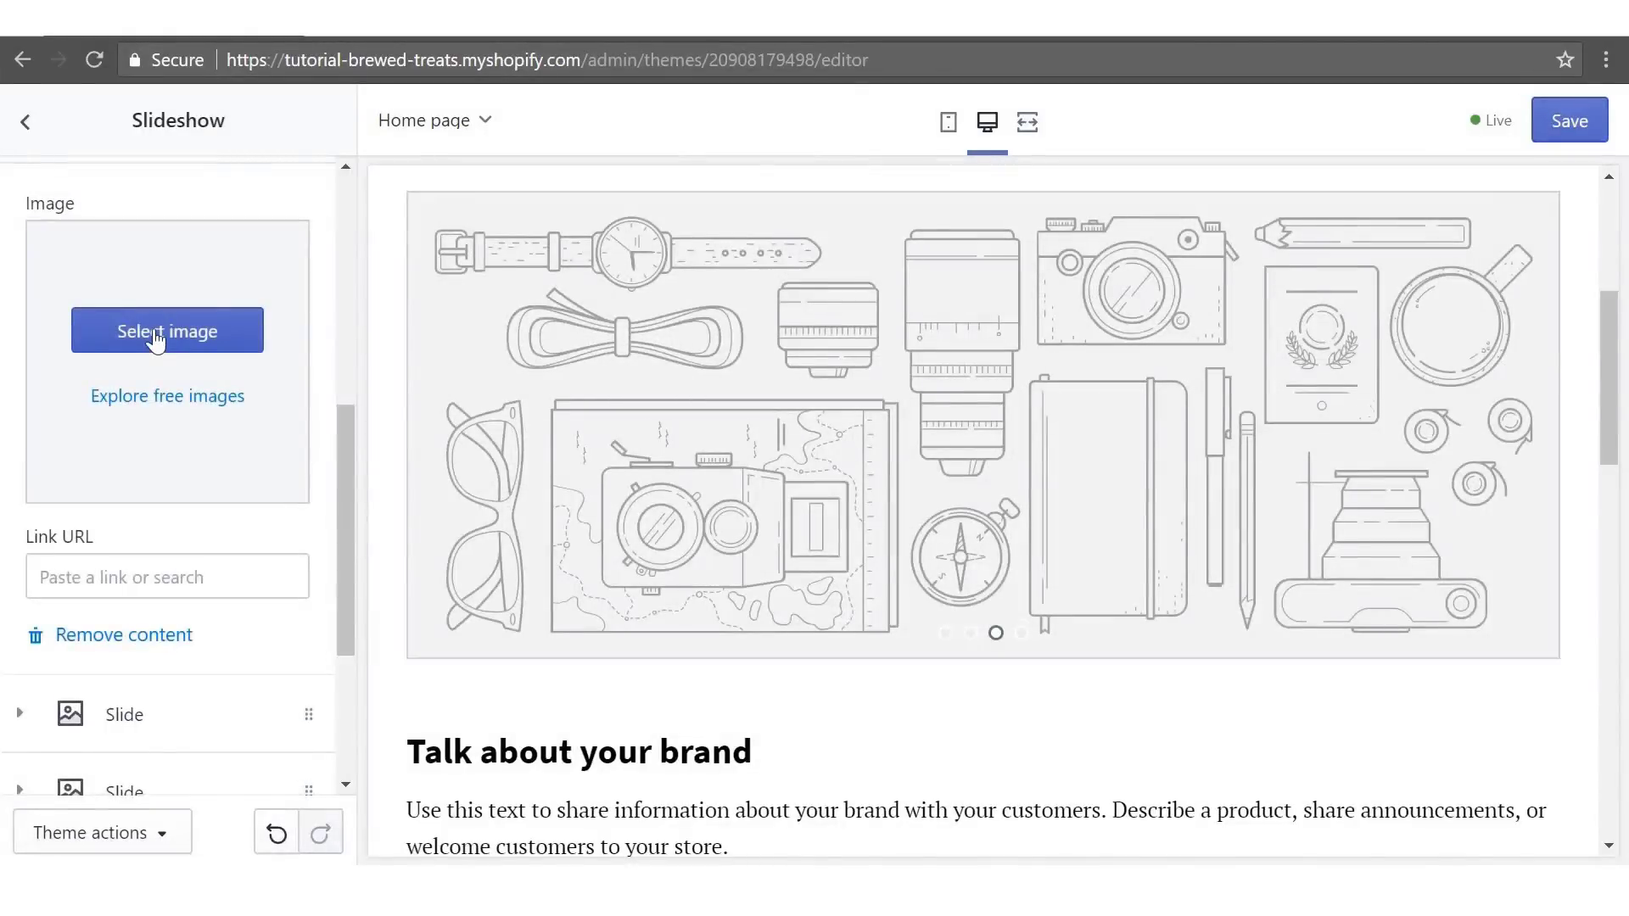
pyautogui.click(157, 340)
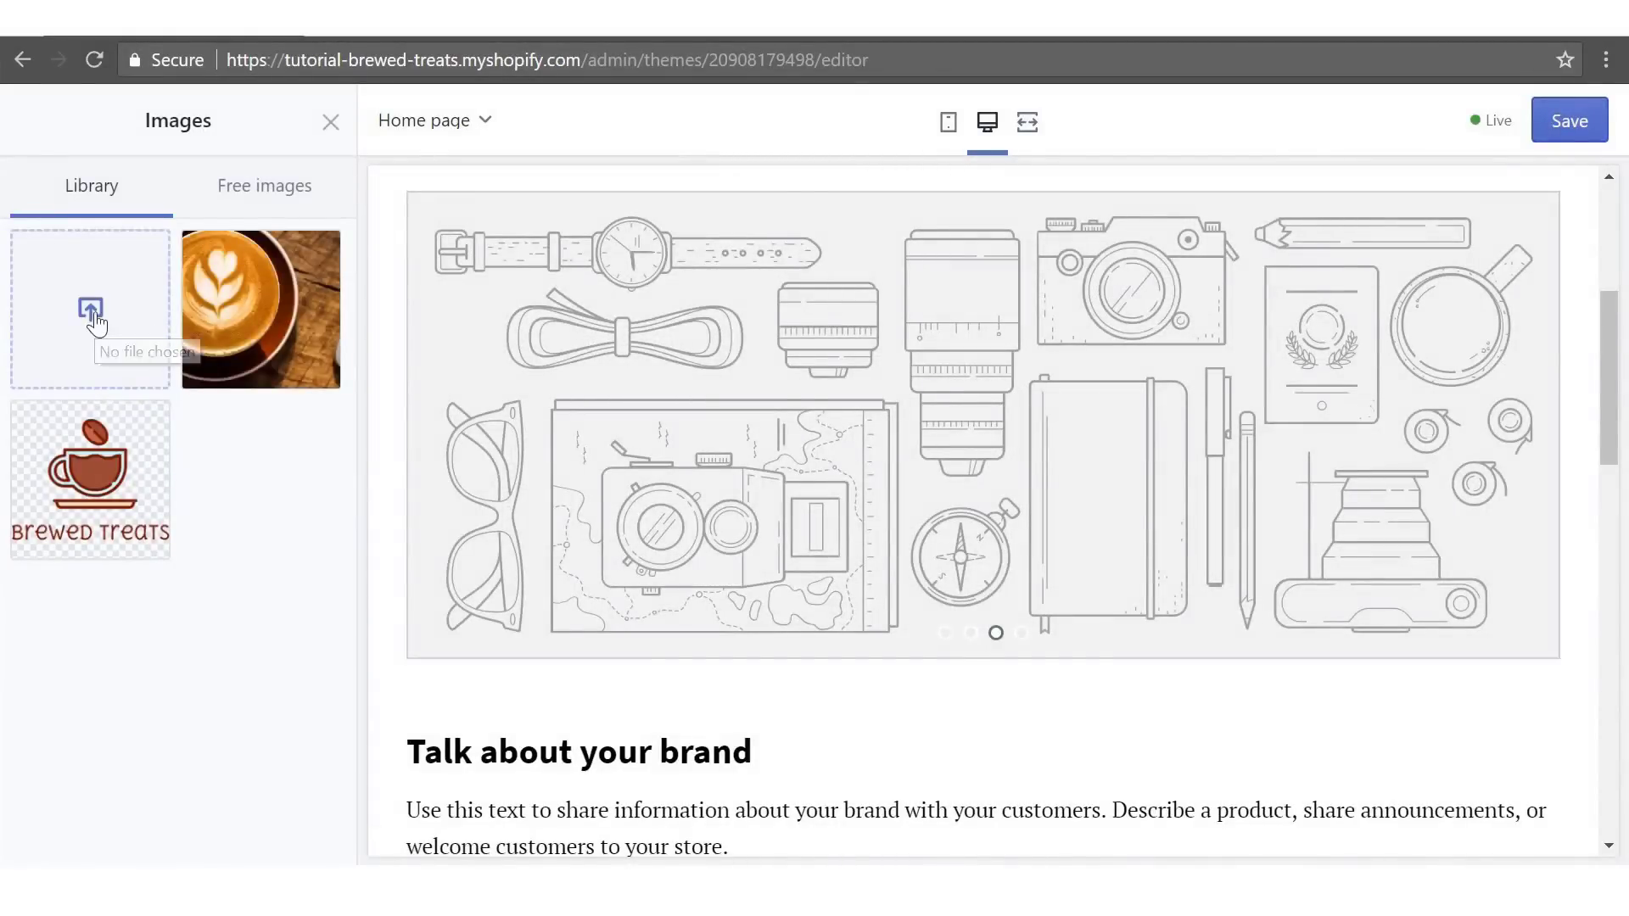
pyautogui.click(93, 314)
pyautogui.click(460, 268)
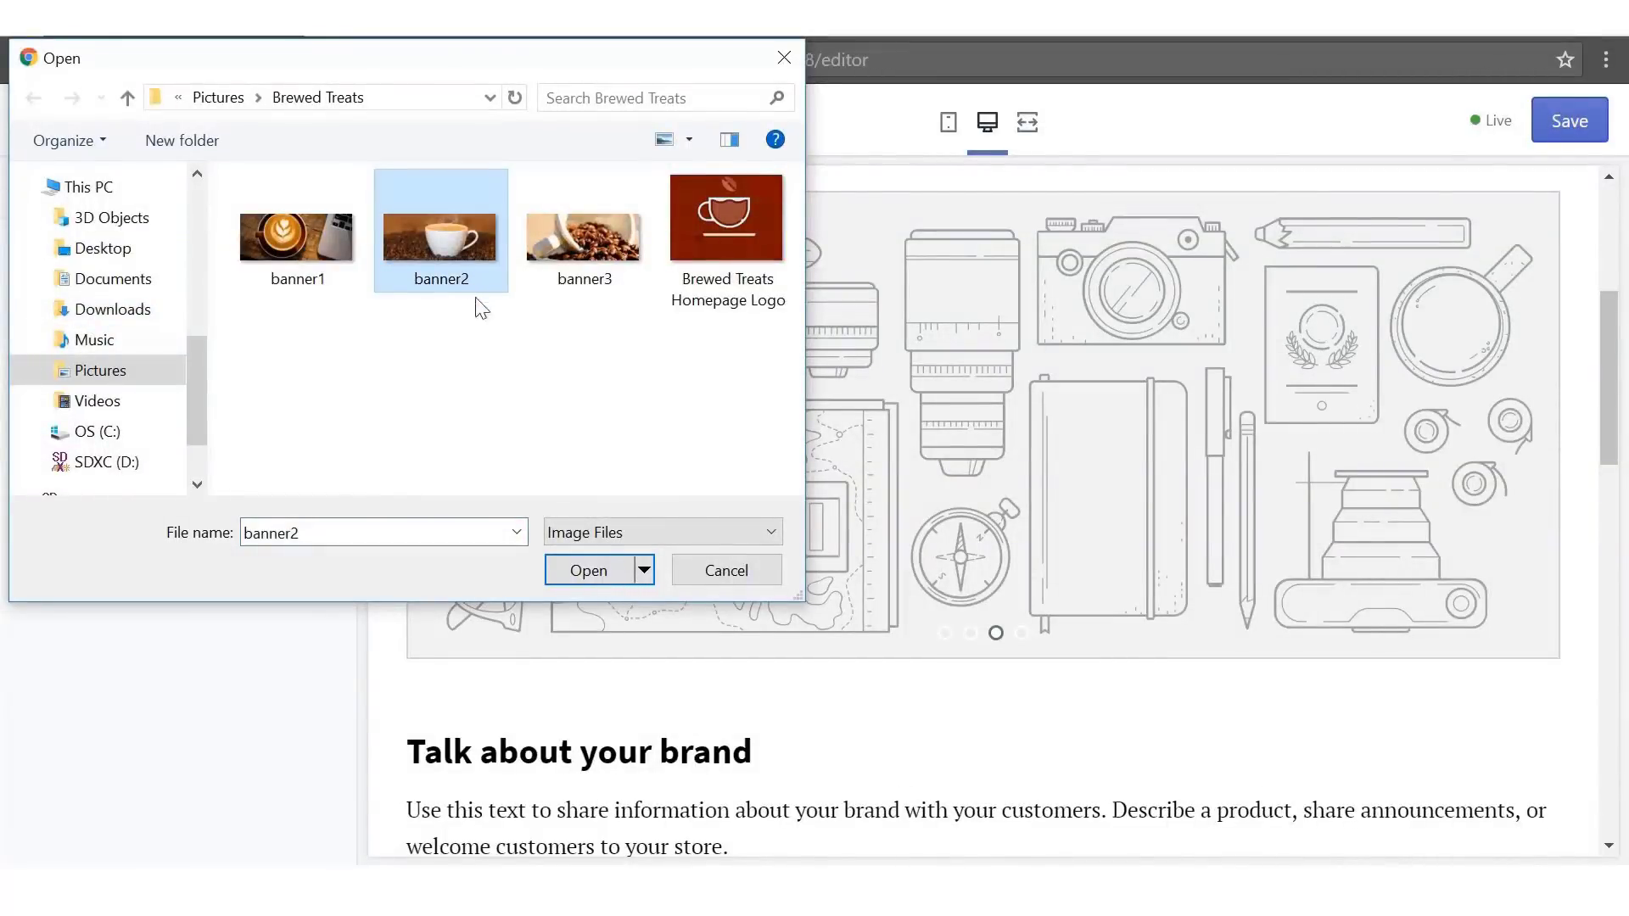
pyautogui.click(553, 569)
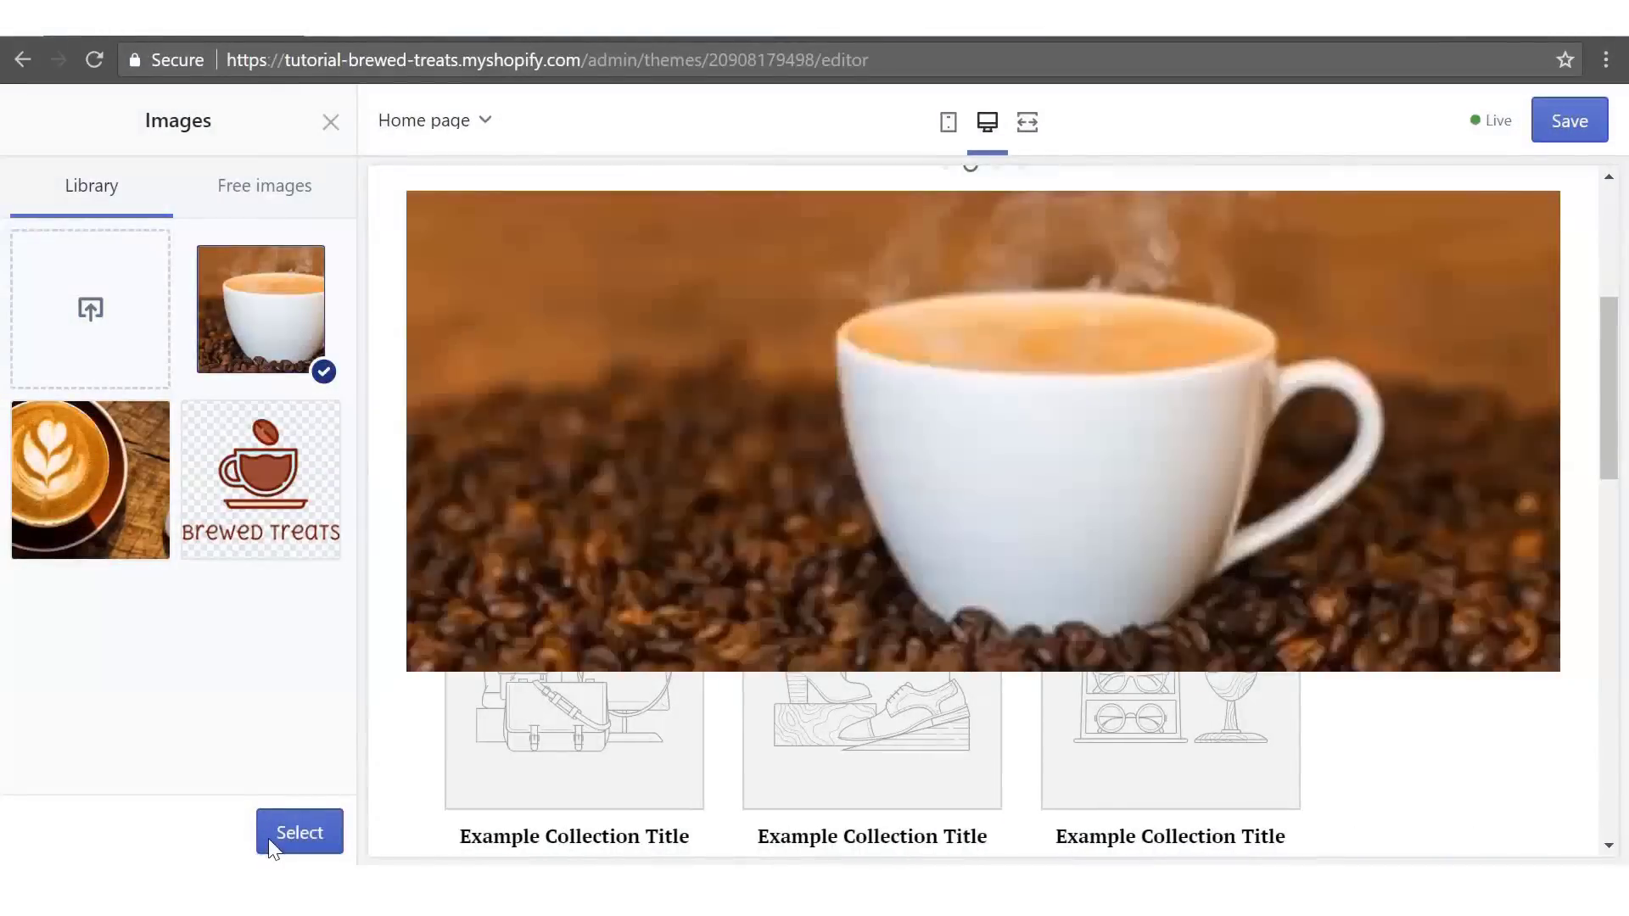
pyautogui.click(270, 844)
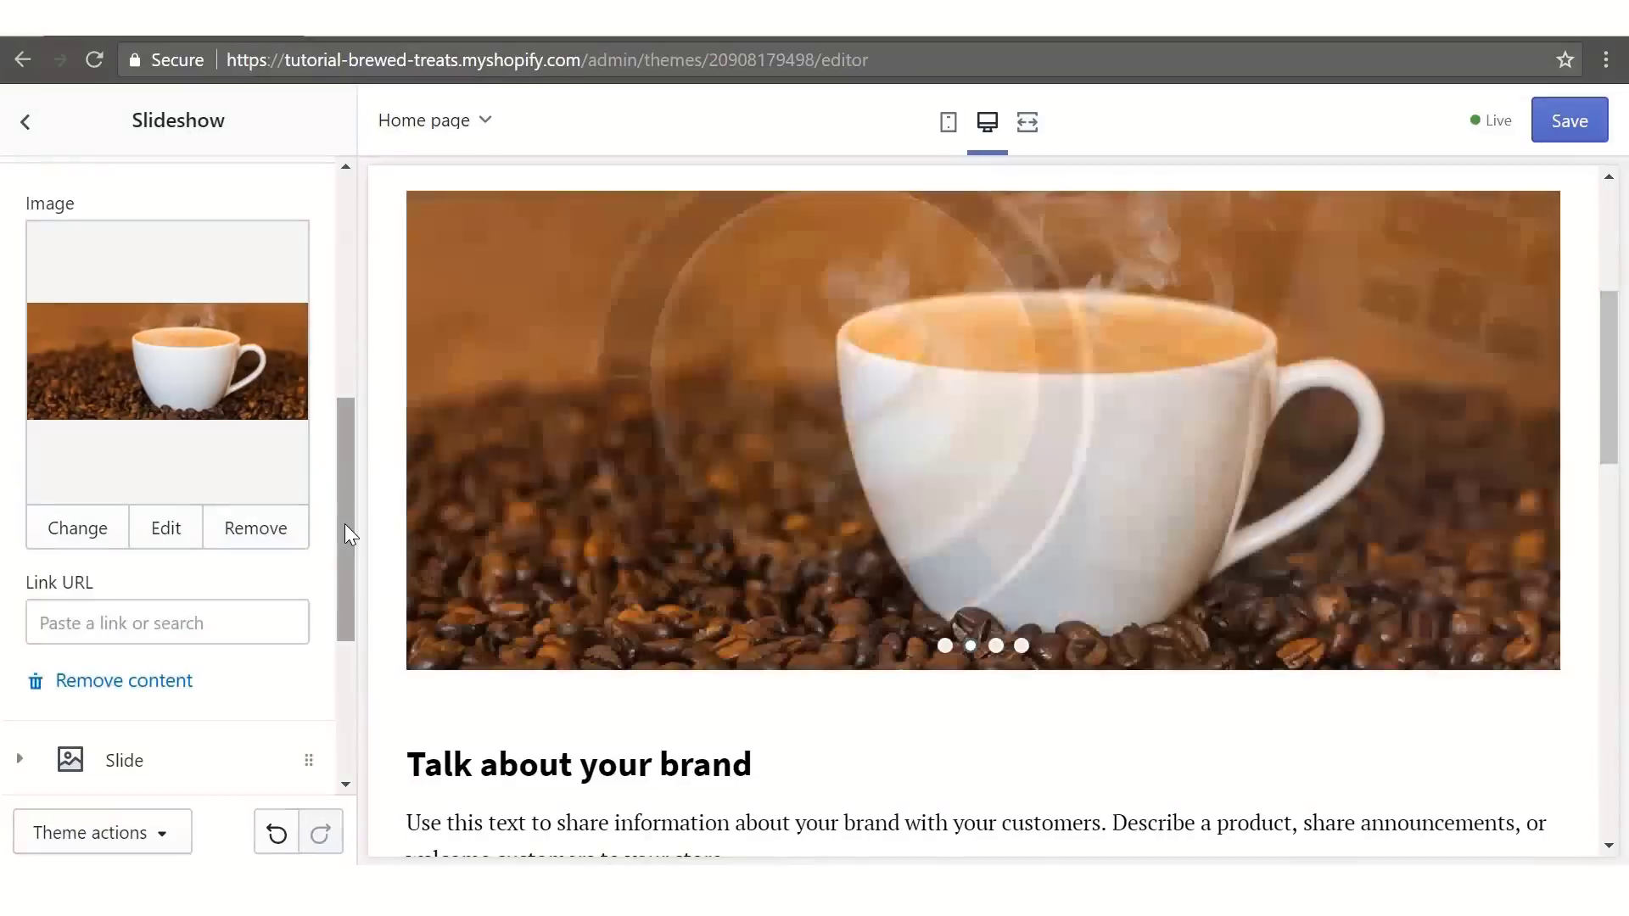
pyautogui.moveTo(344, 523); pyautogui.dragTo(356, 659)
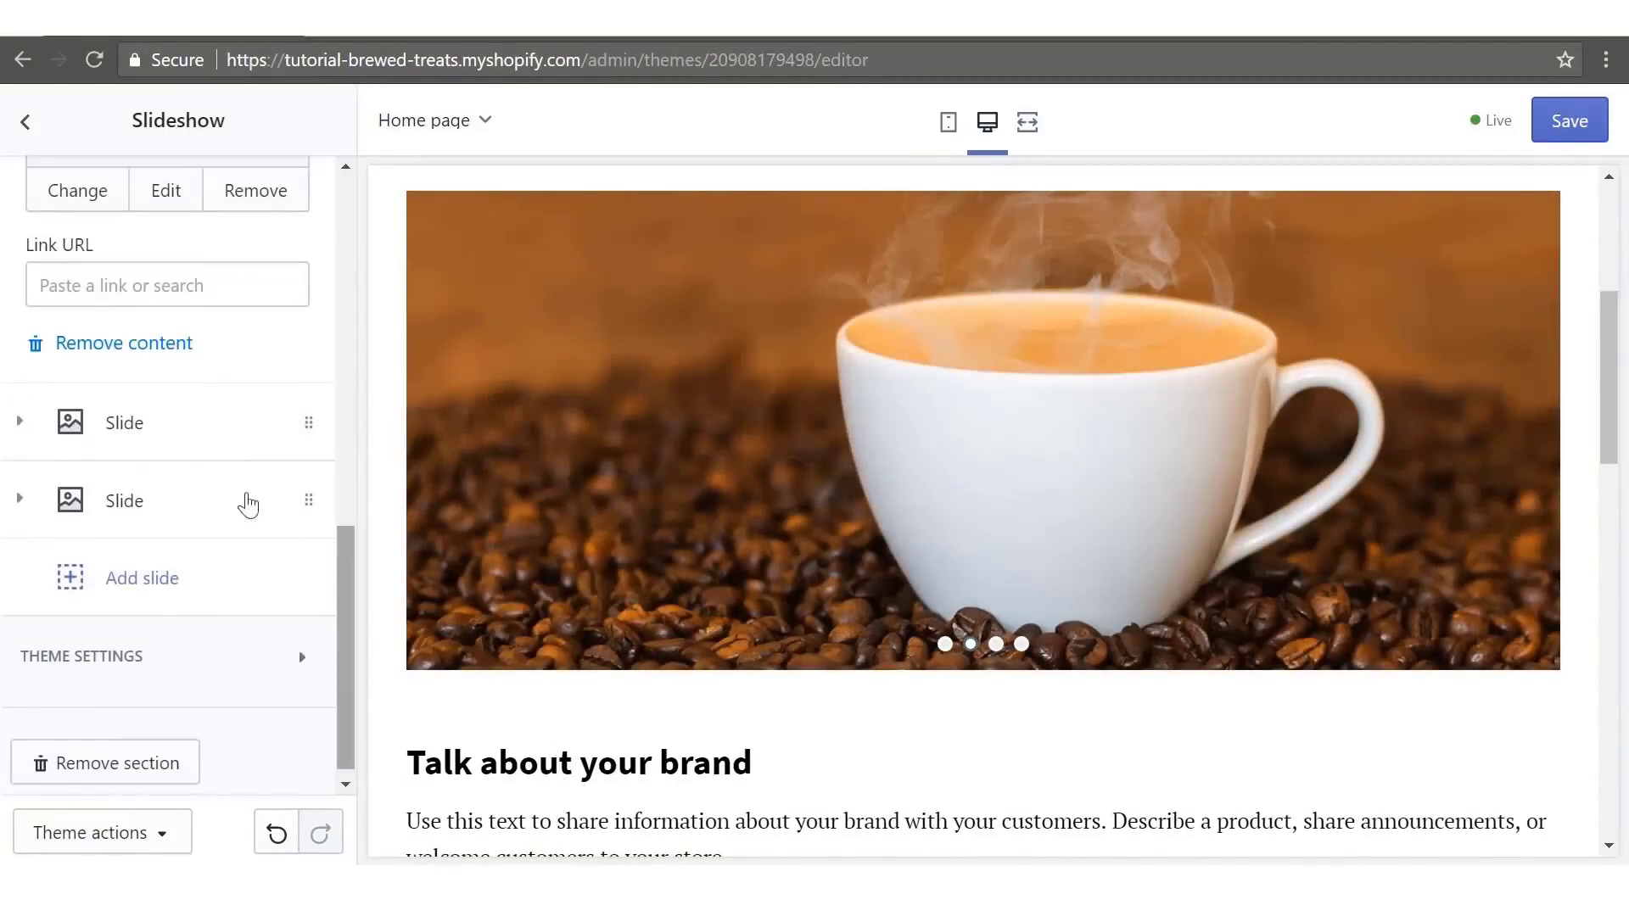
# - Give the third slide the banner3 coffee beans photo and delete the leftover placeholder slide
pyautogui.click(145, 421)
pyautogui.click(153, 417)
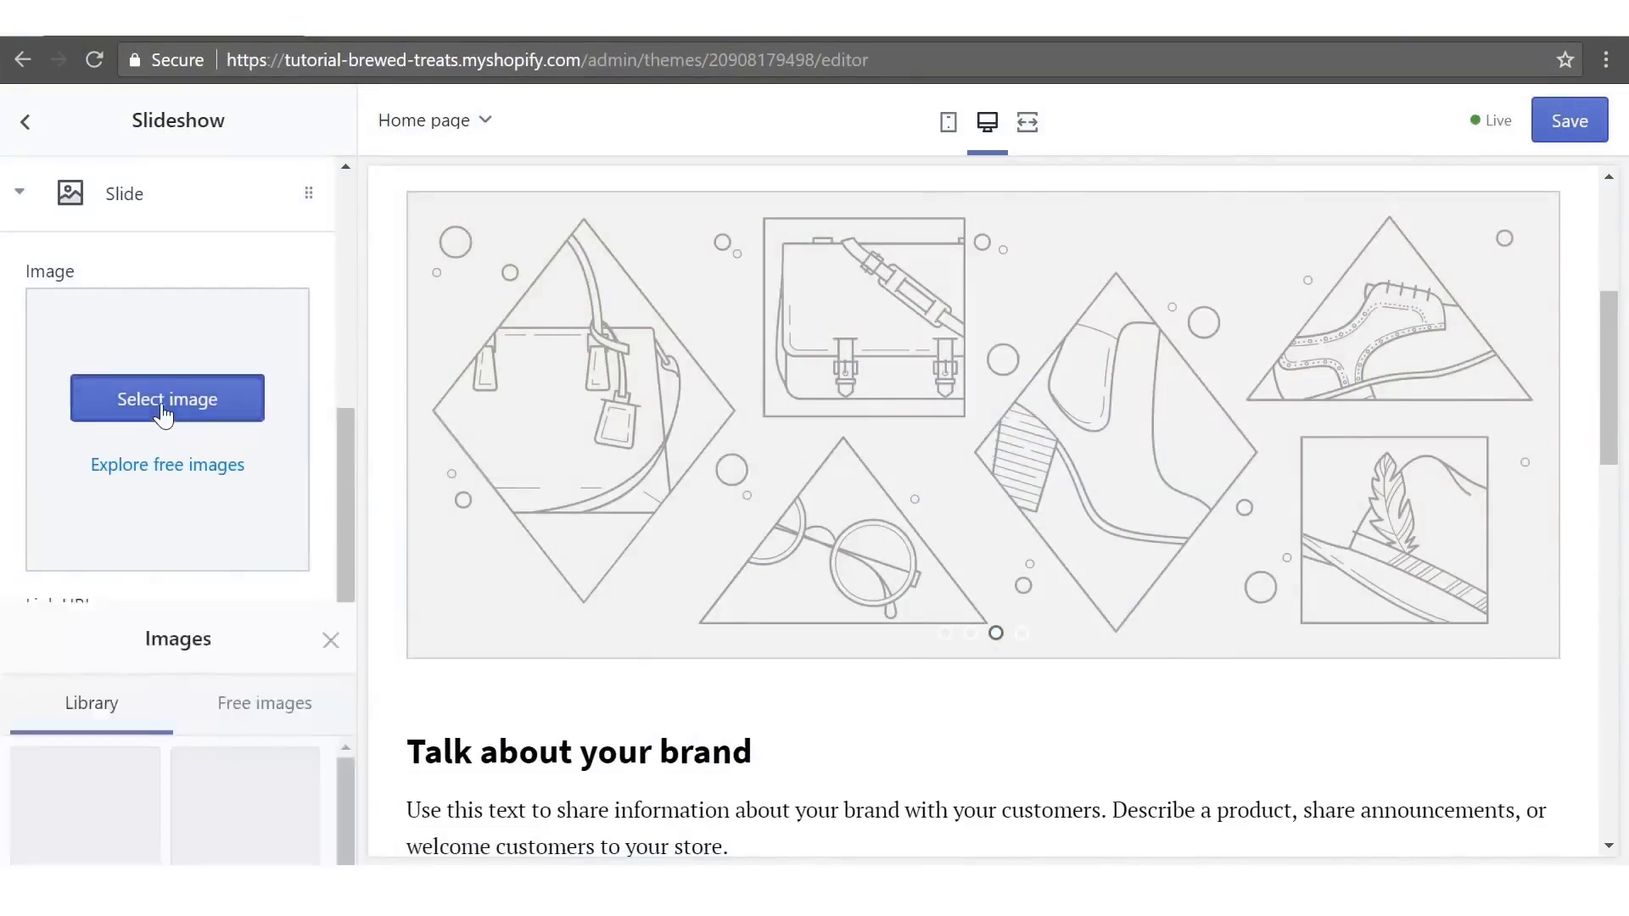
pyautogui.click(101, 321)
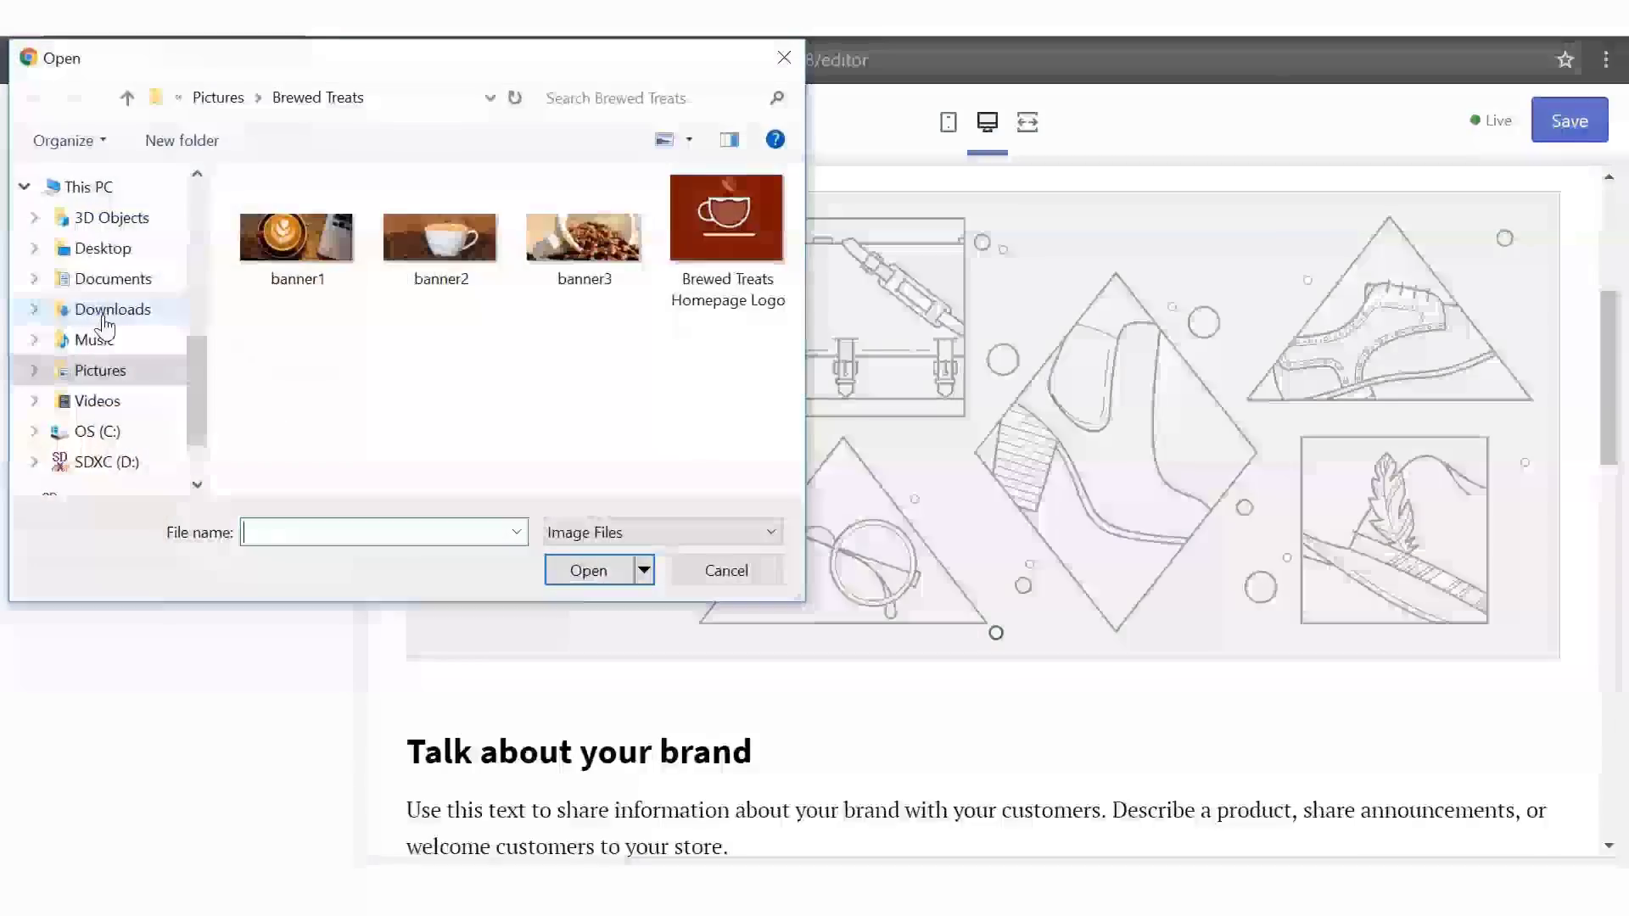
pyautogui.click(537, 221)
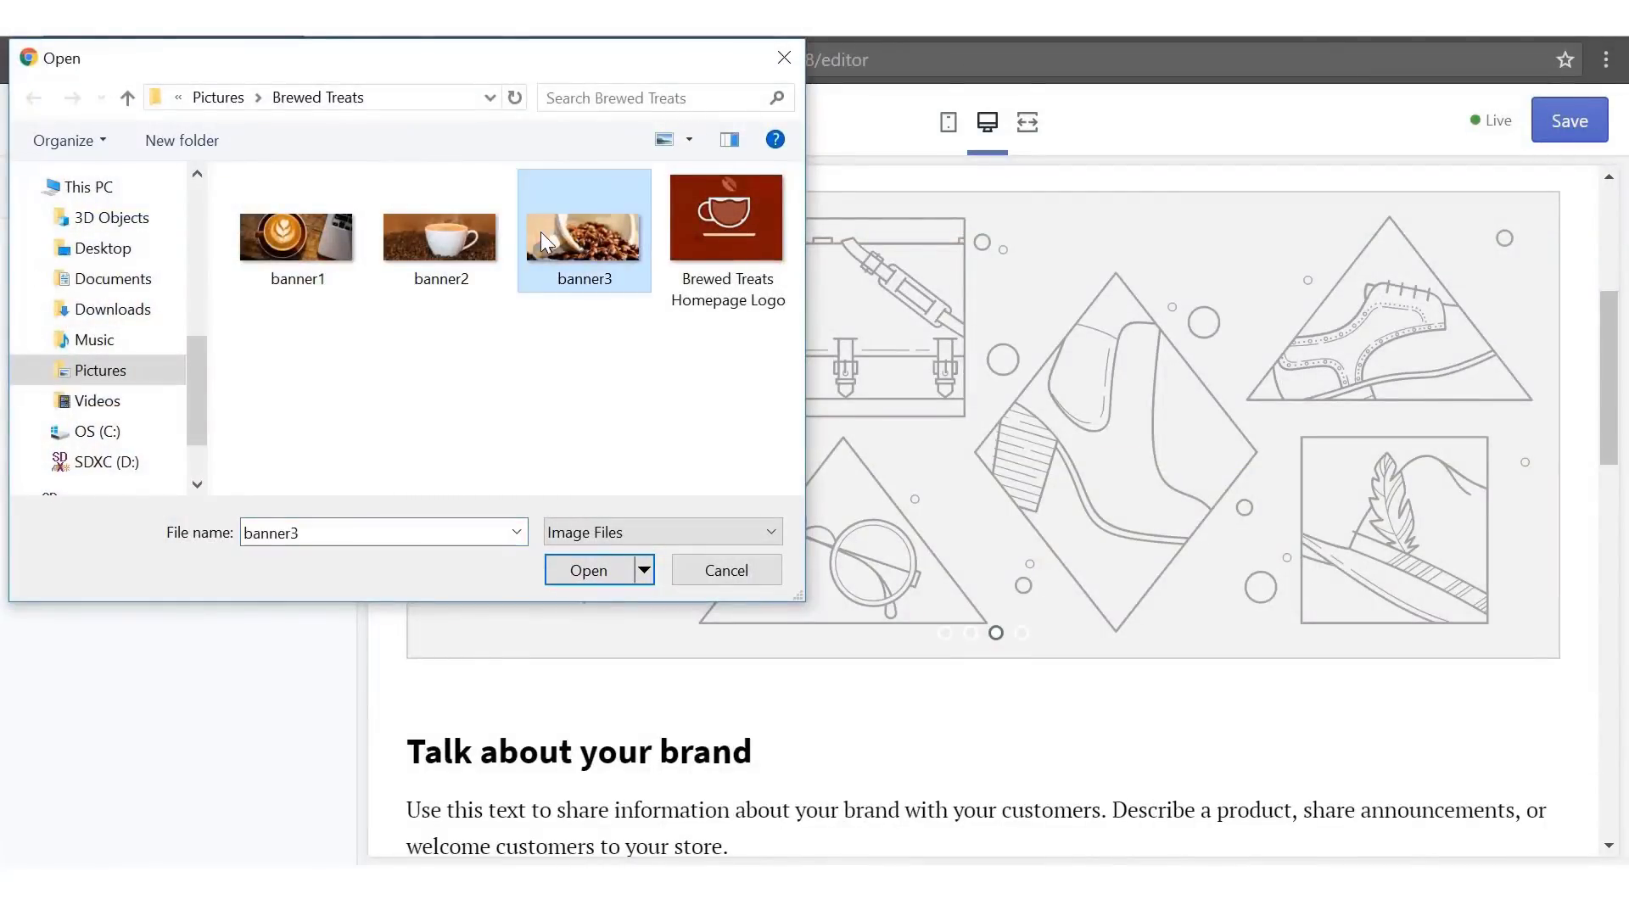
pyautogui.click(576, 570)
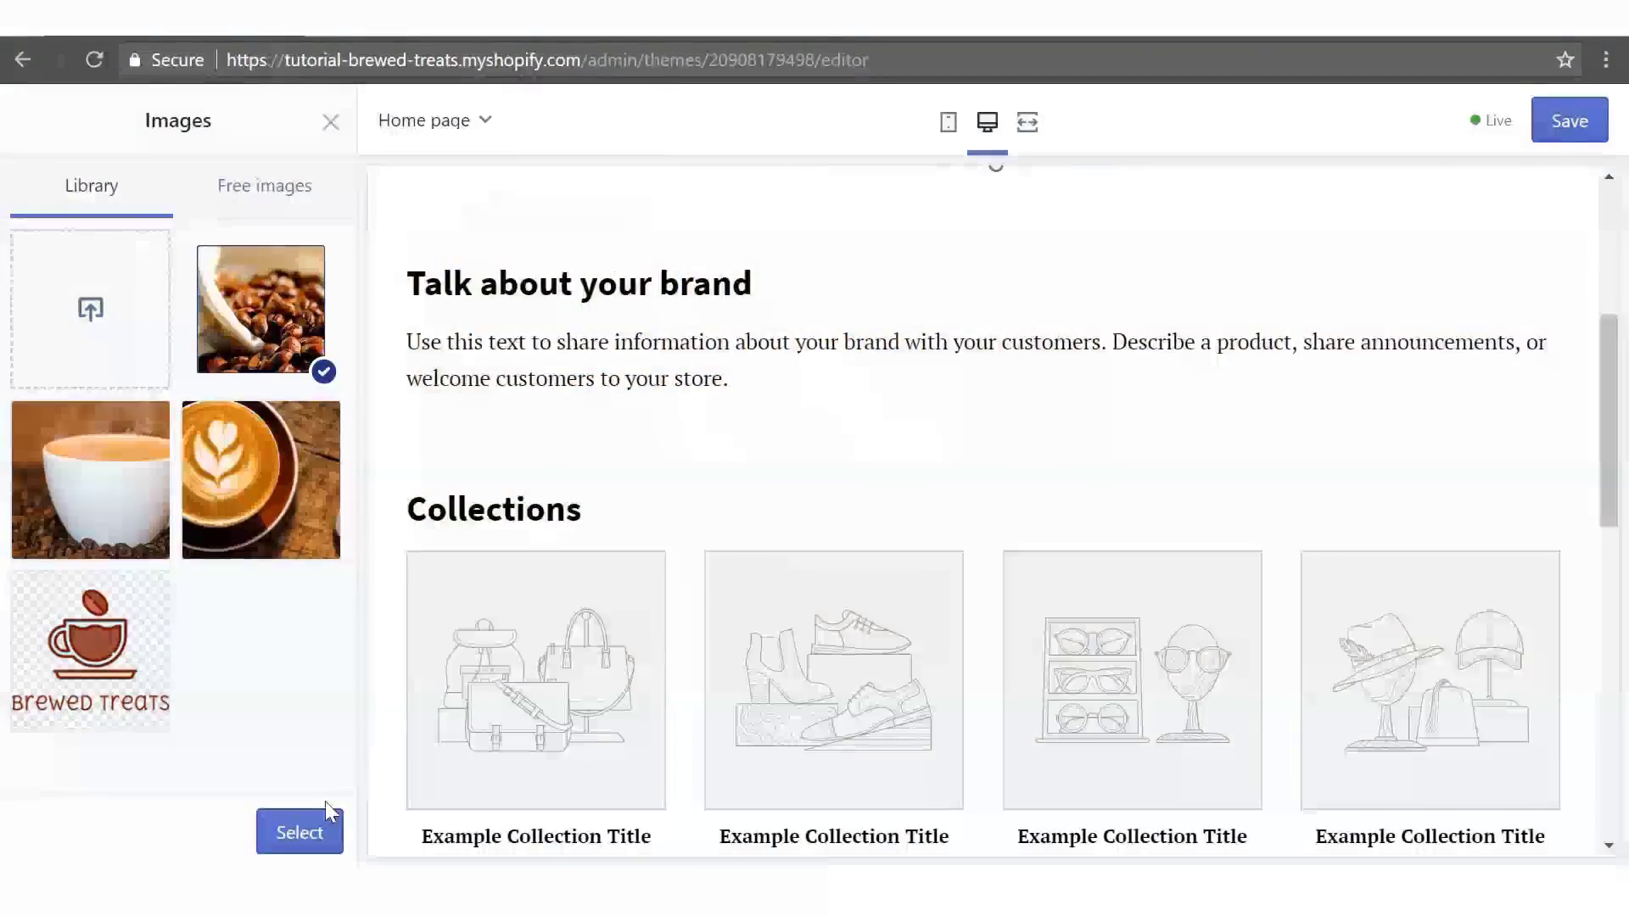
pyautogui.click(320, 832)
pyautogui.moveTo(345, 593); pyautogui.dragTo(354, 724)
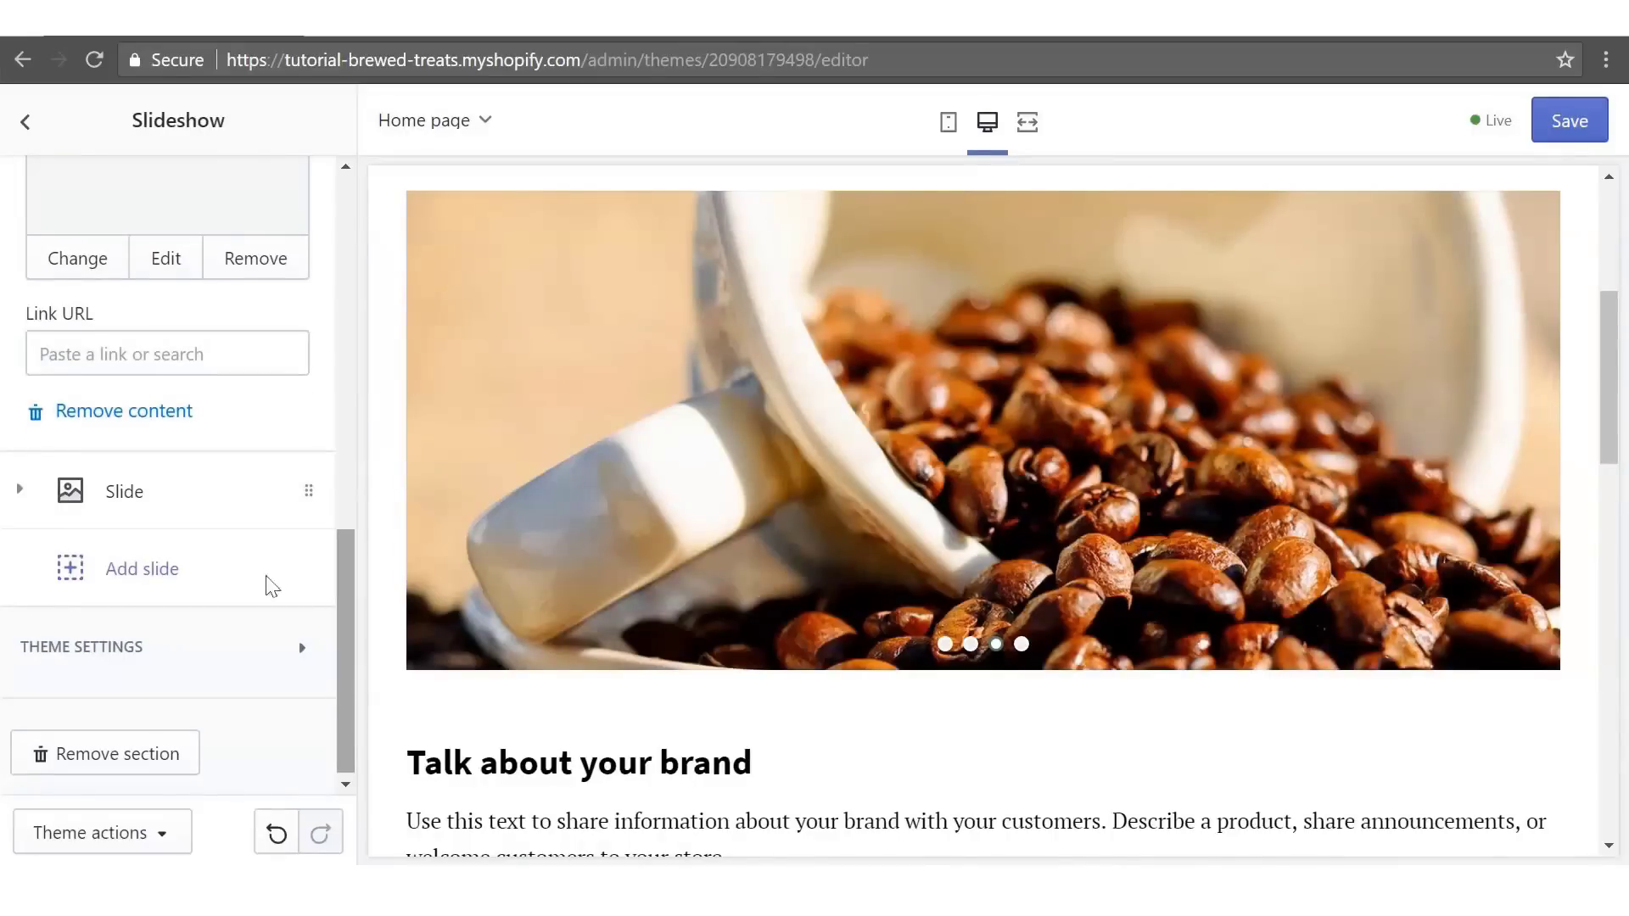
pyautogui.click(136, 501)
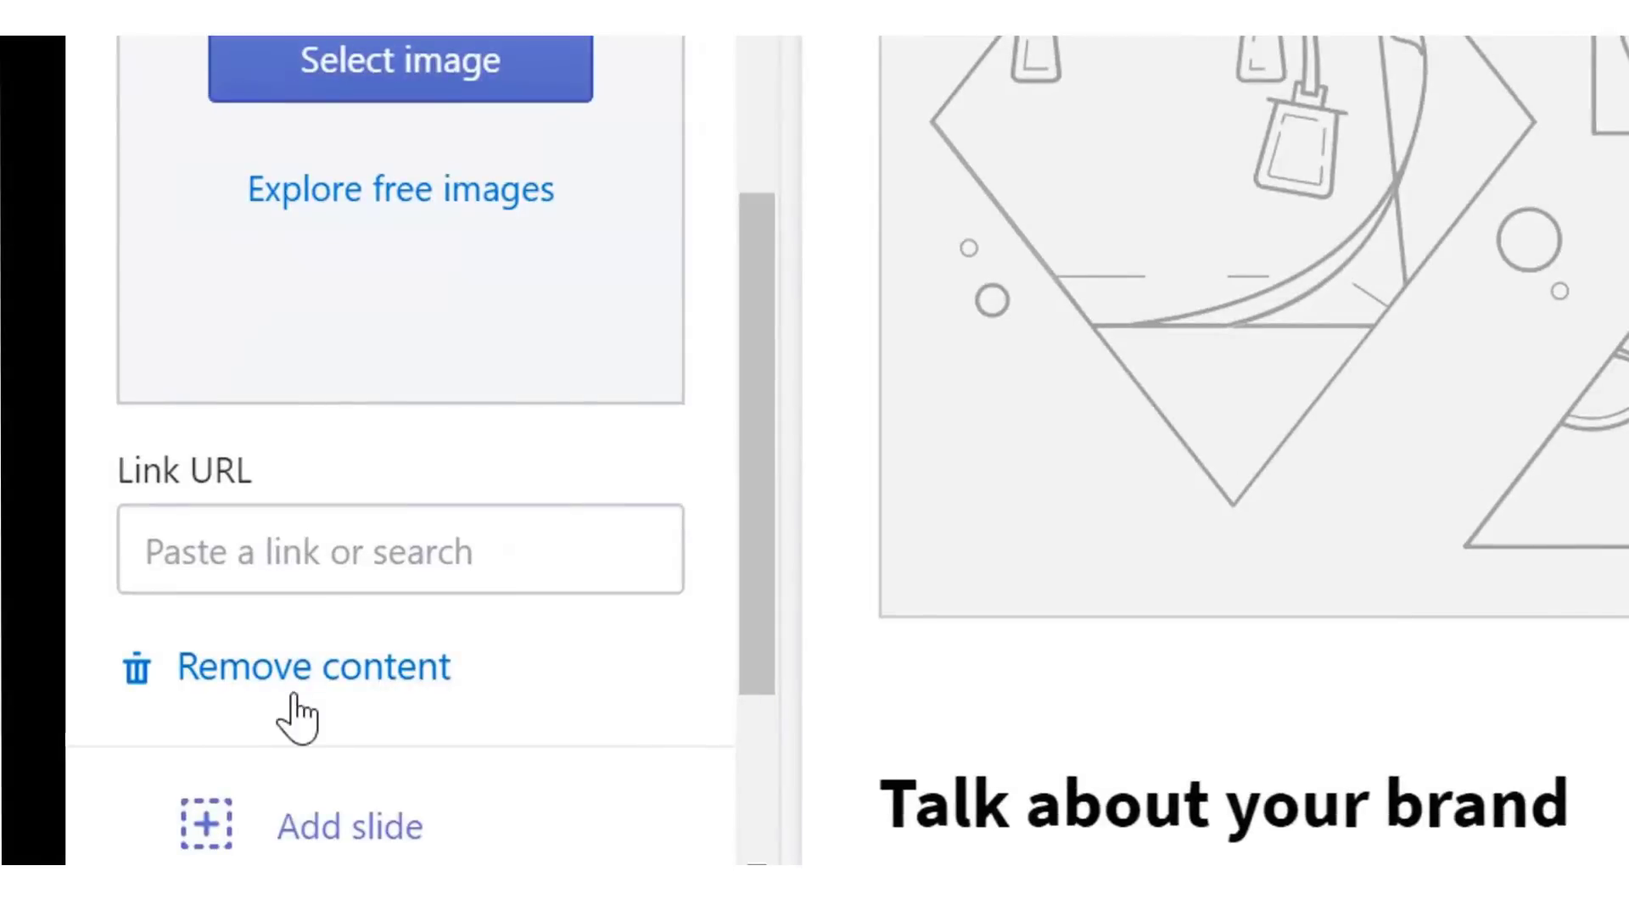
pyautogui.click(339, 670)
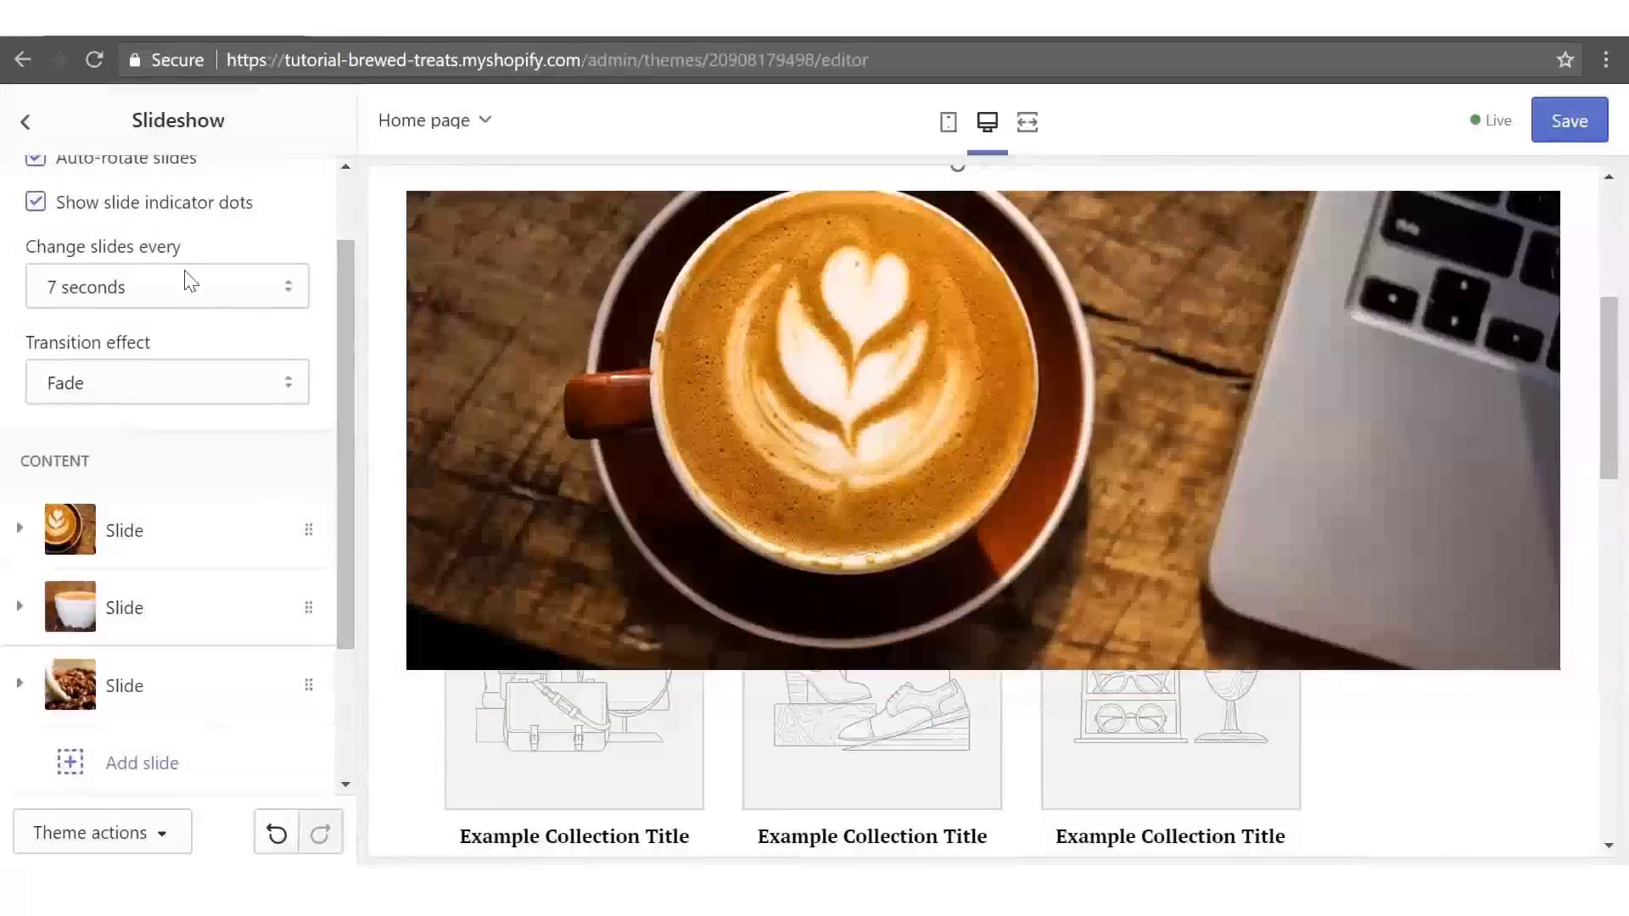
# - Remove the Rich text section from the home page
pyautogui.click(25, 128)
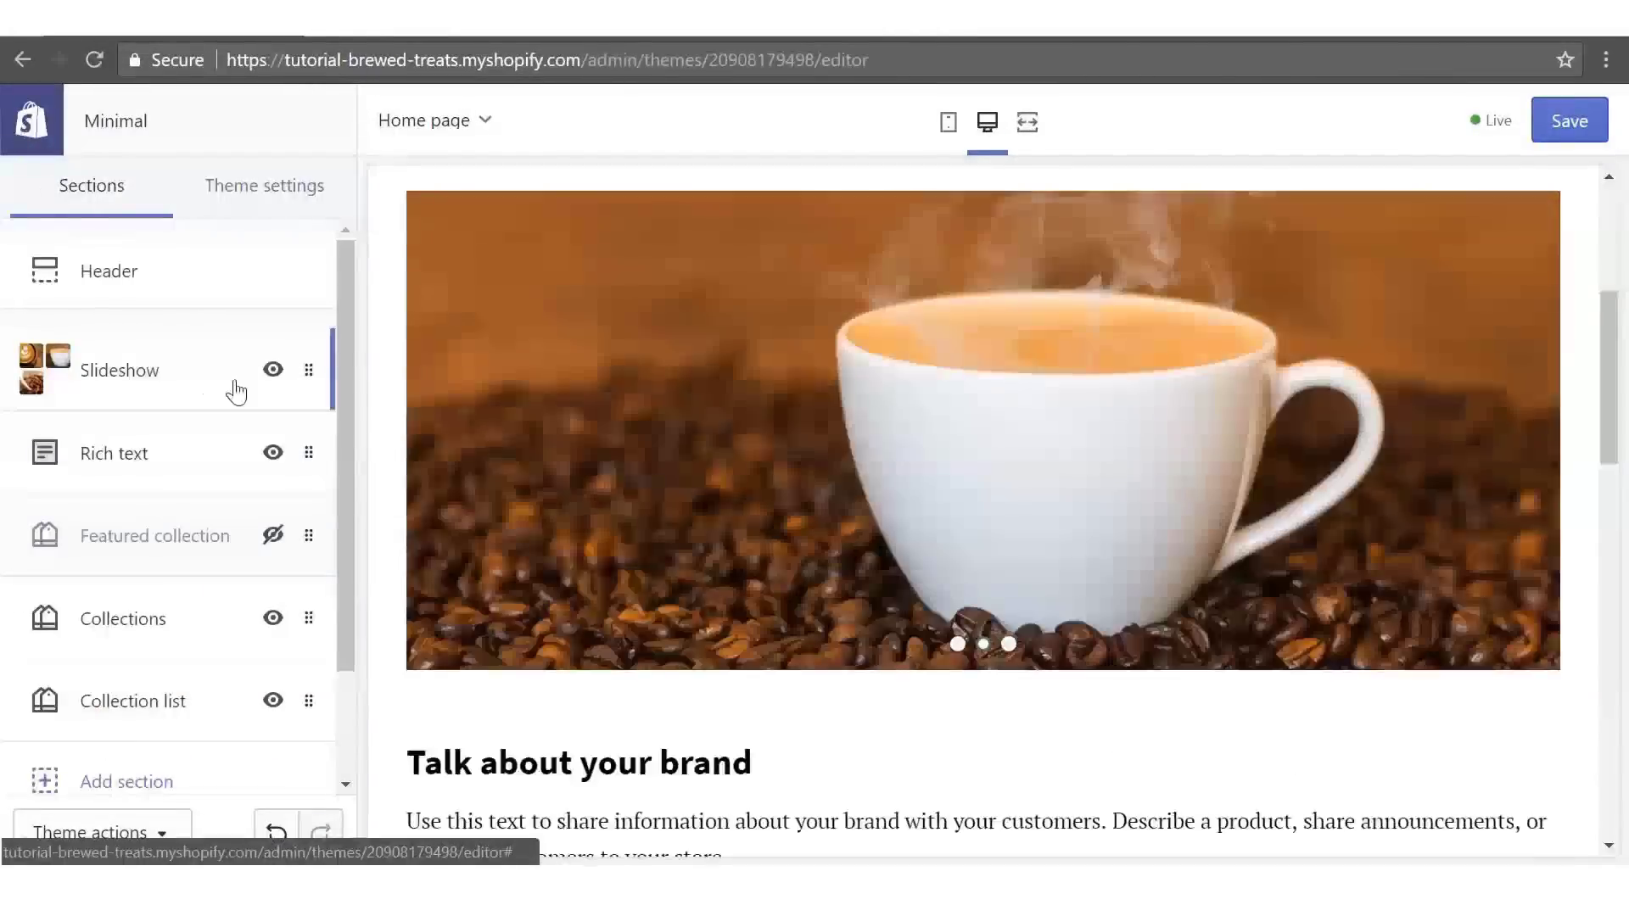
pyautogui.click(164, 467)
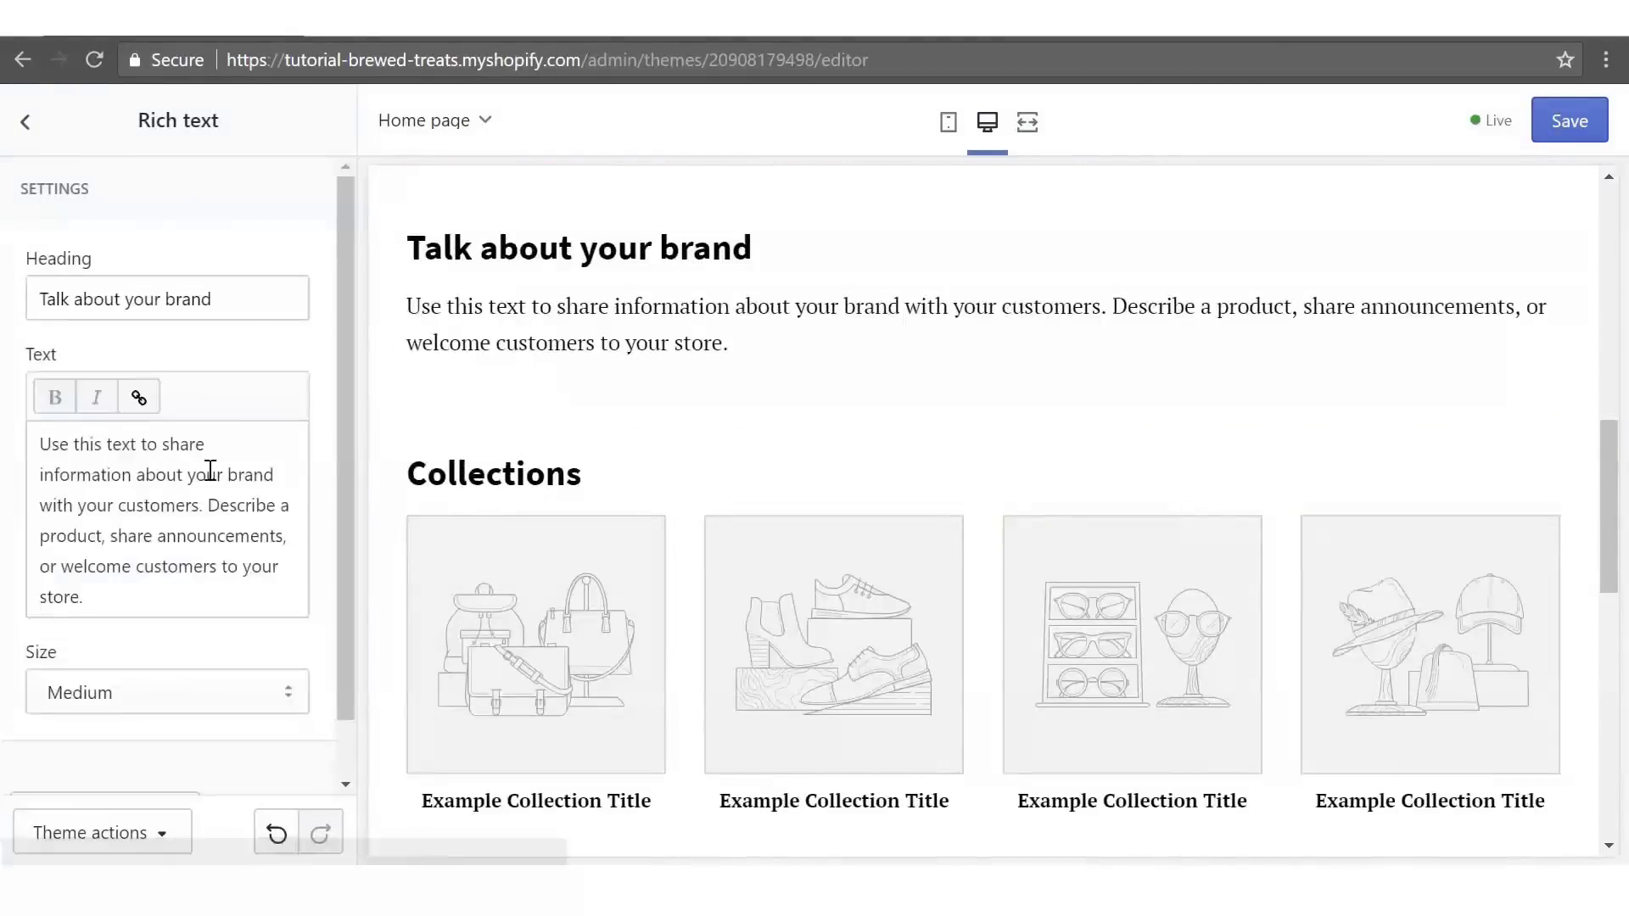
pyautogui.moveTo(350, 409); pyautogui.dragTo(350, 540)
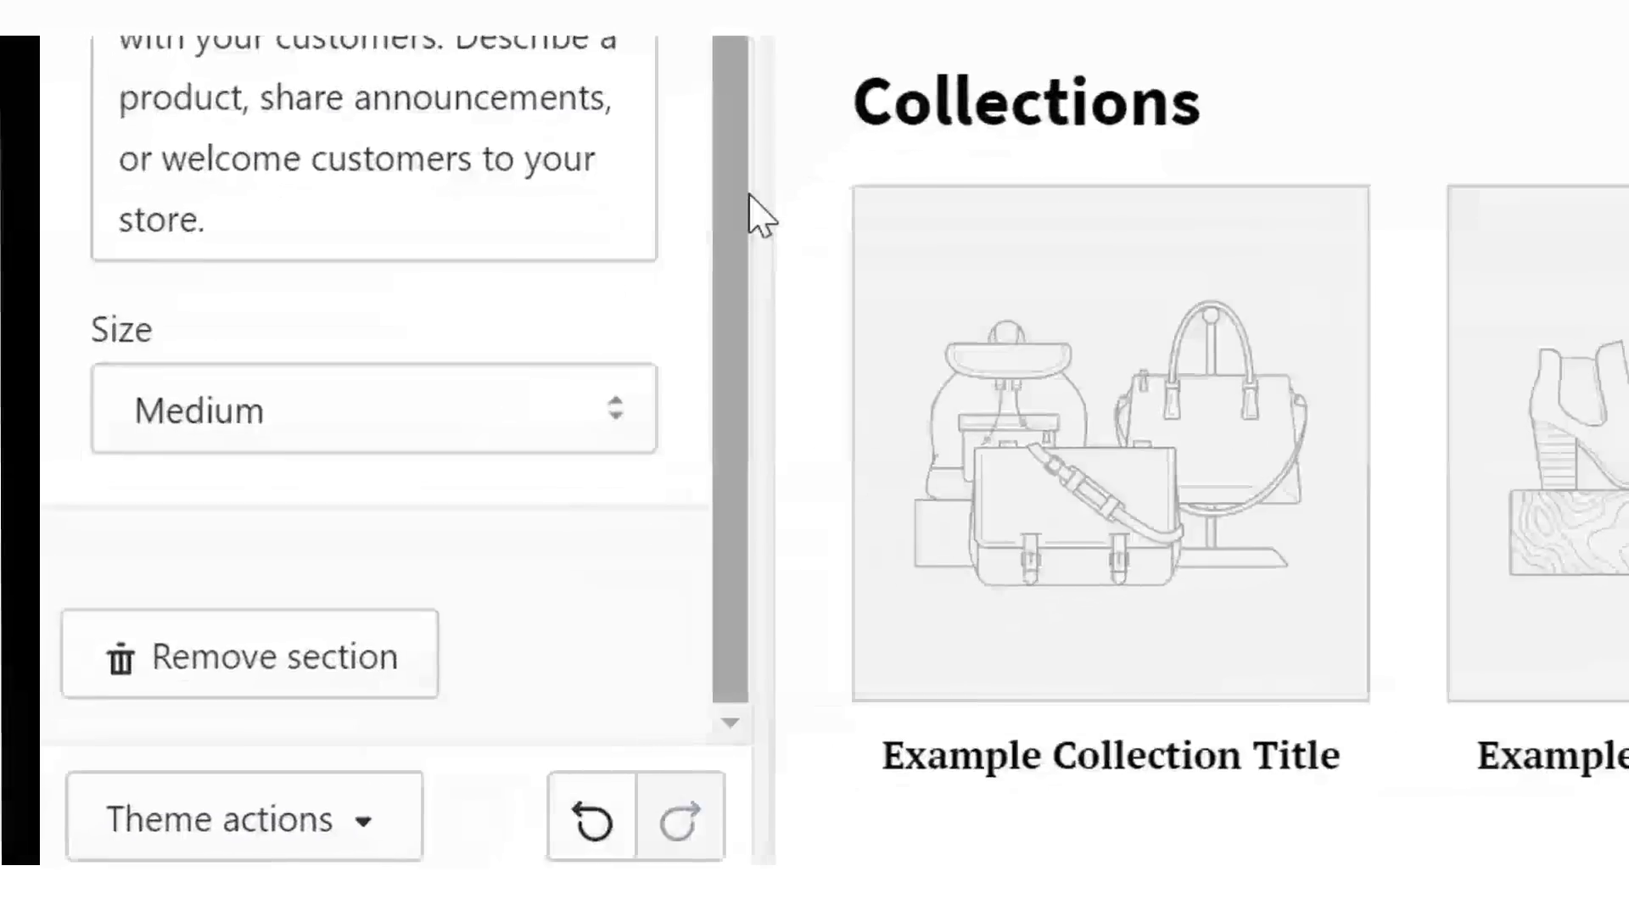
pyautogui.click(150, 762)
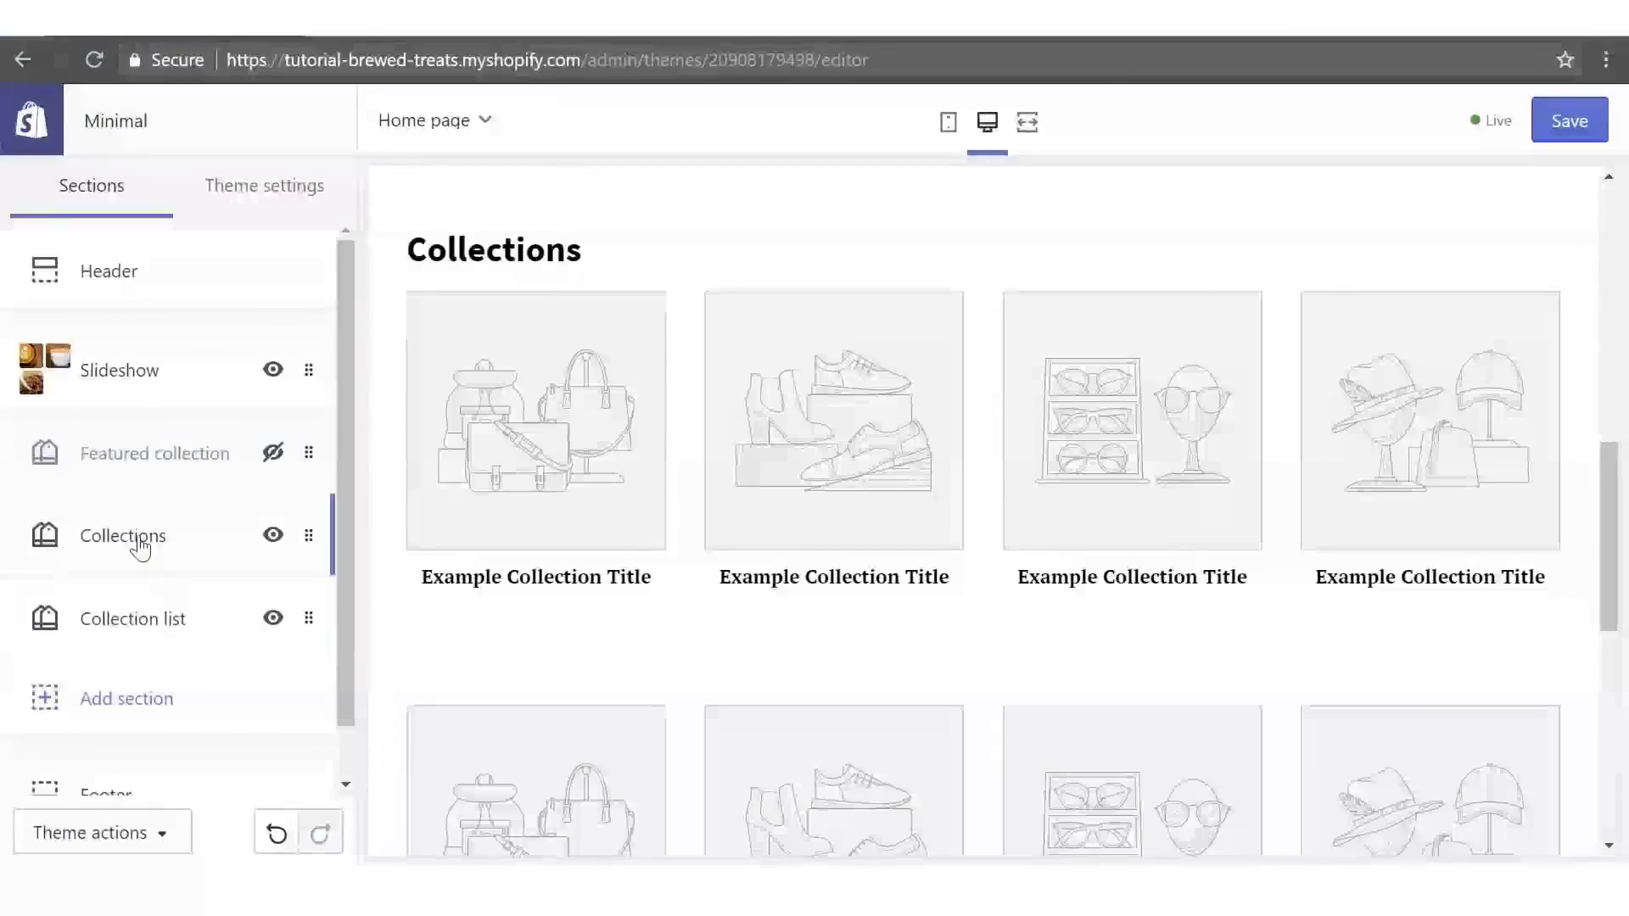
# - Remove the Collections section from the home page
pyautogui.click(314, 229)
pyautogui.scroll(-2, 329, 469)
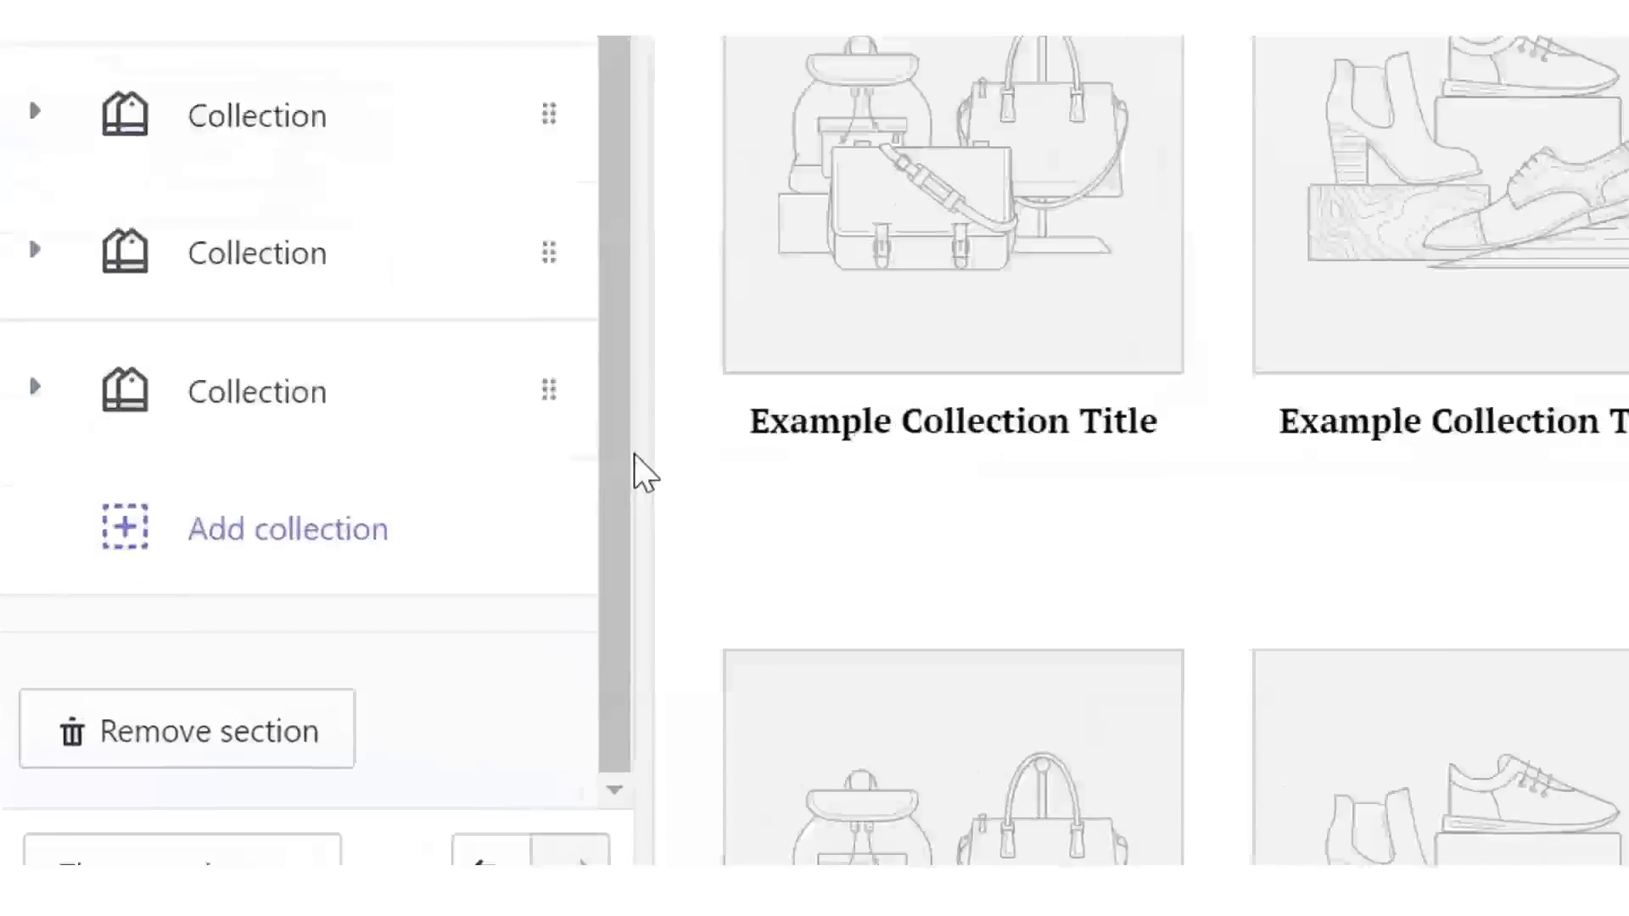
pyautogui.click(276, 735)
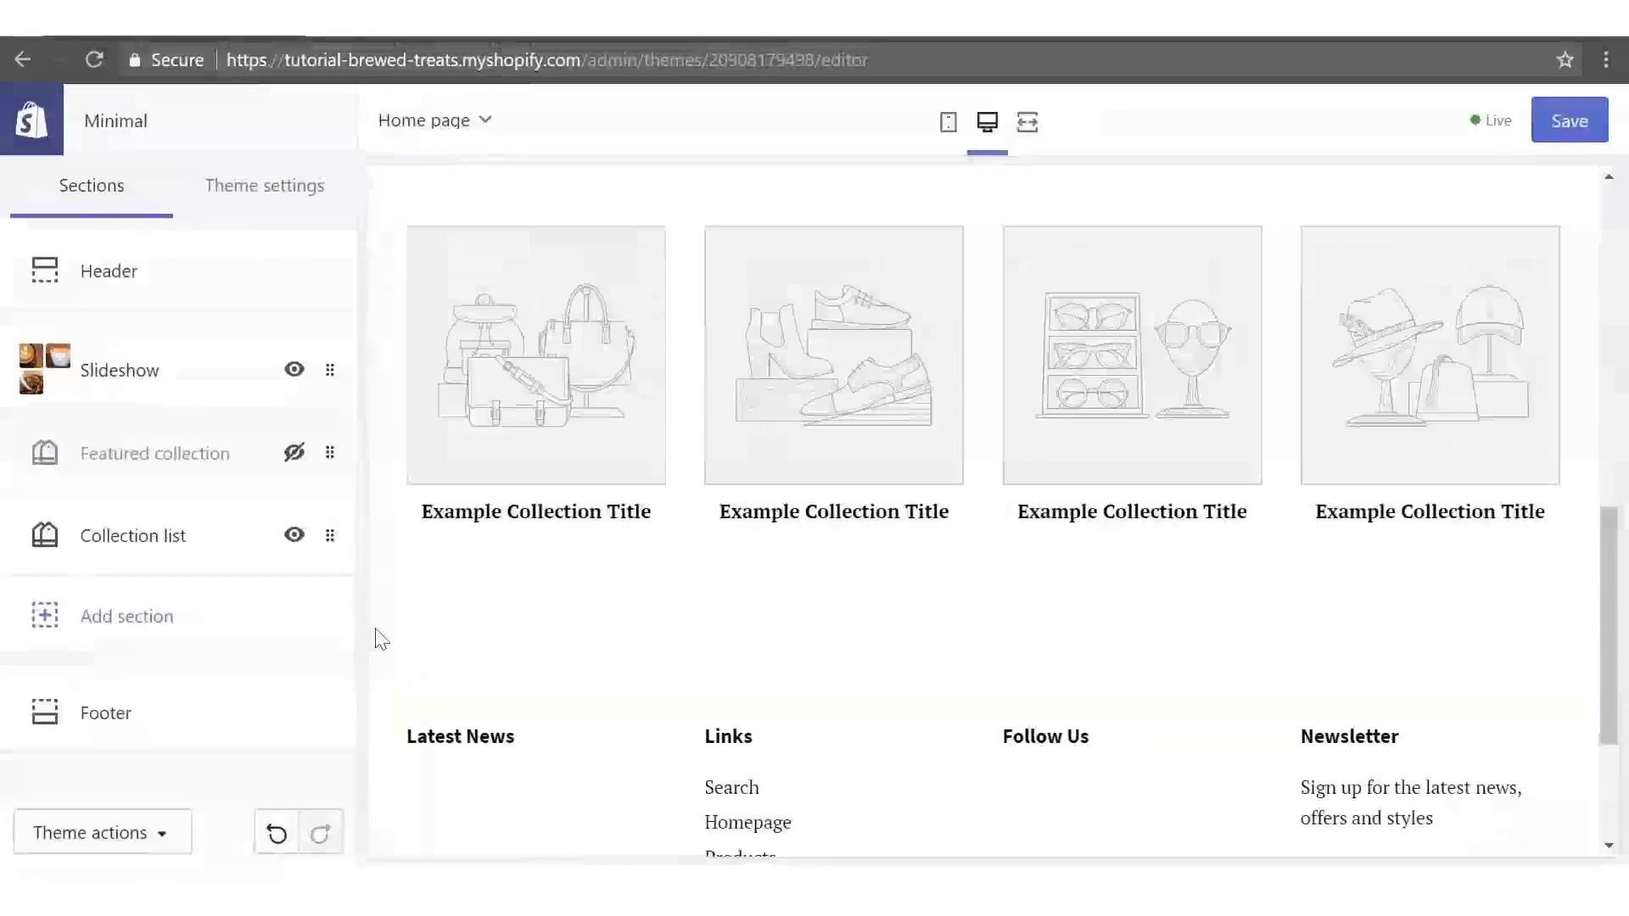
# - Delete two of the Collection list section's placeholder collection blocks
pyautogui.click(96, 534)
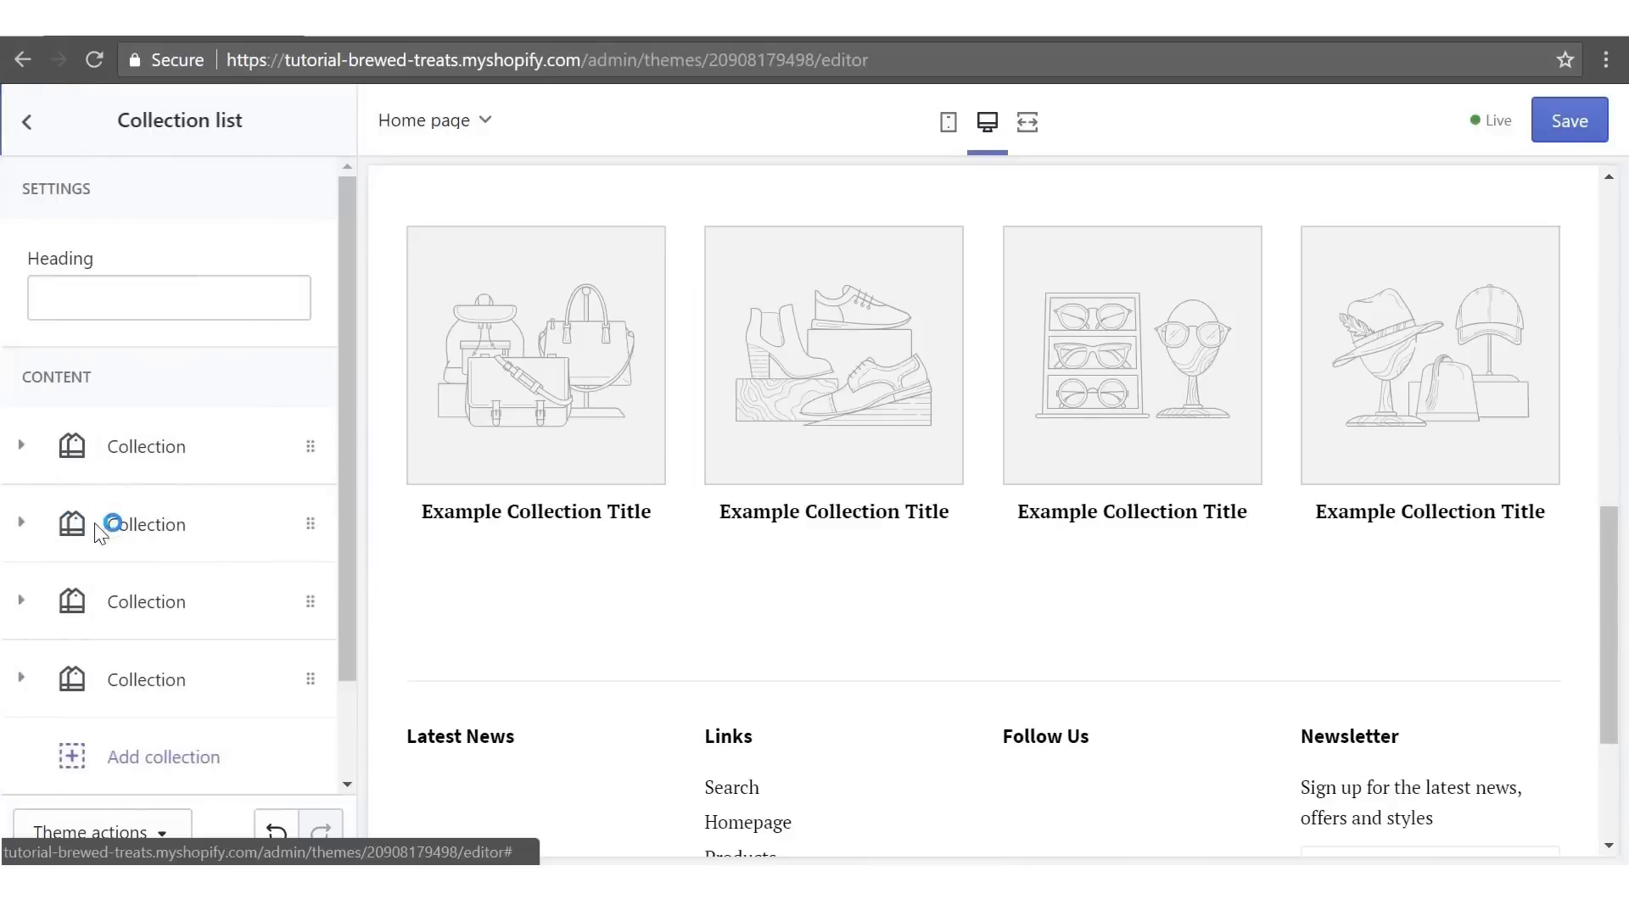
pyautogui.click(24, 448)
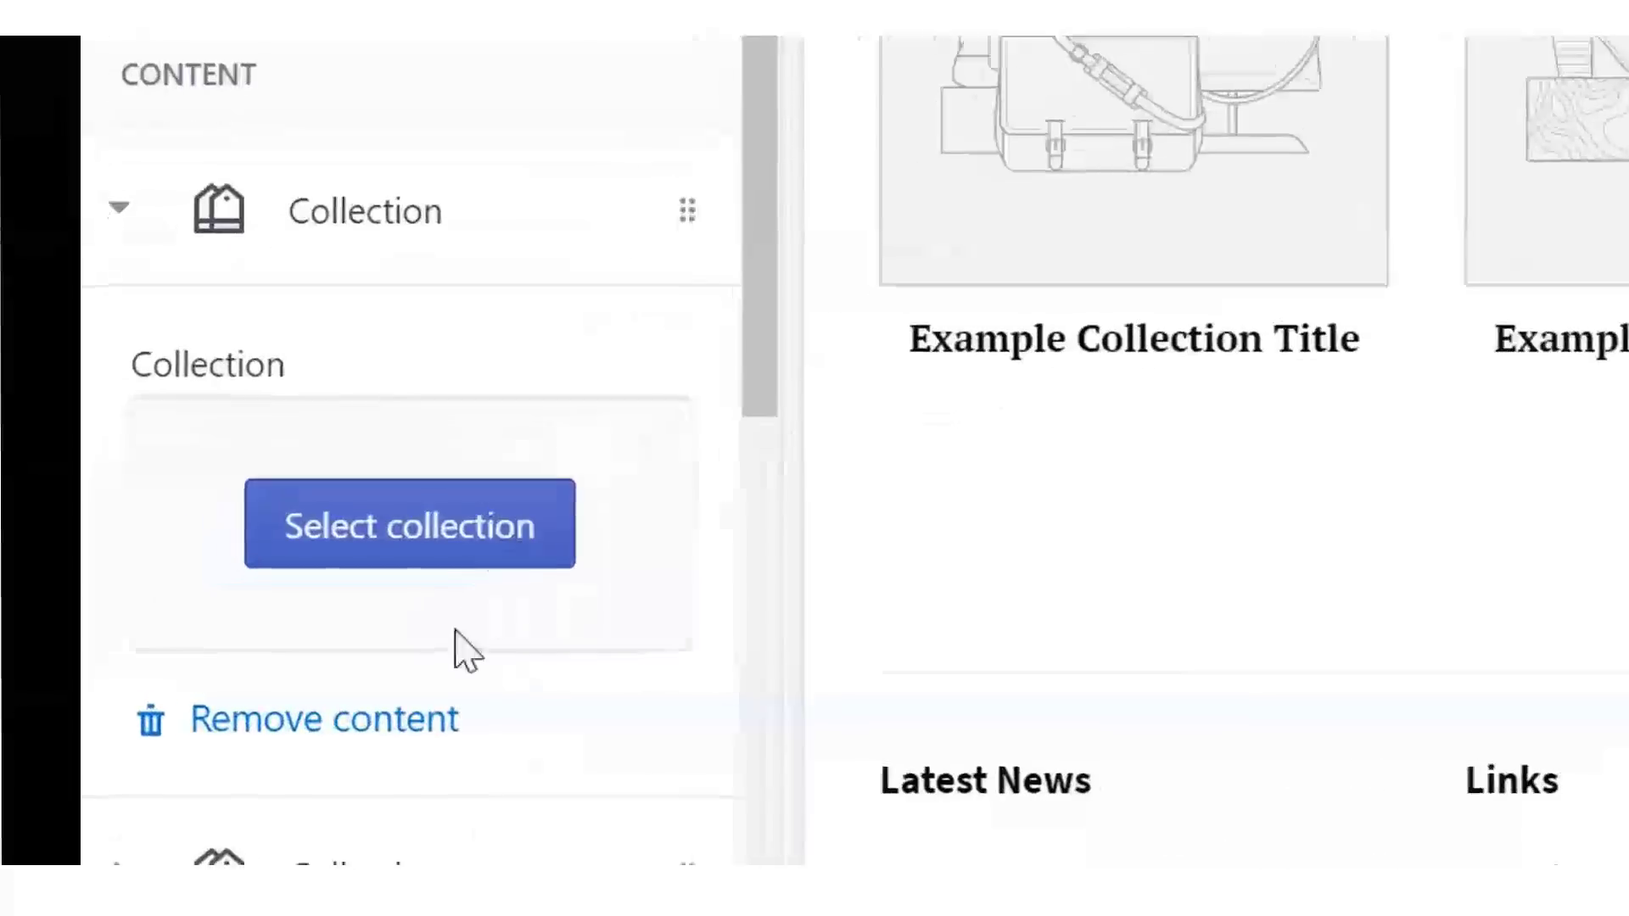
pyautogui.click(152, 709)
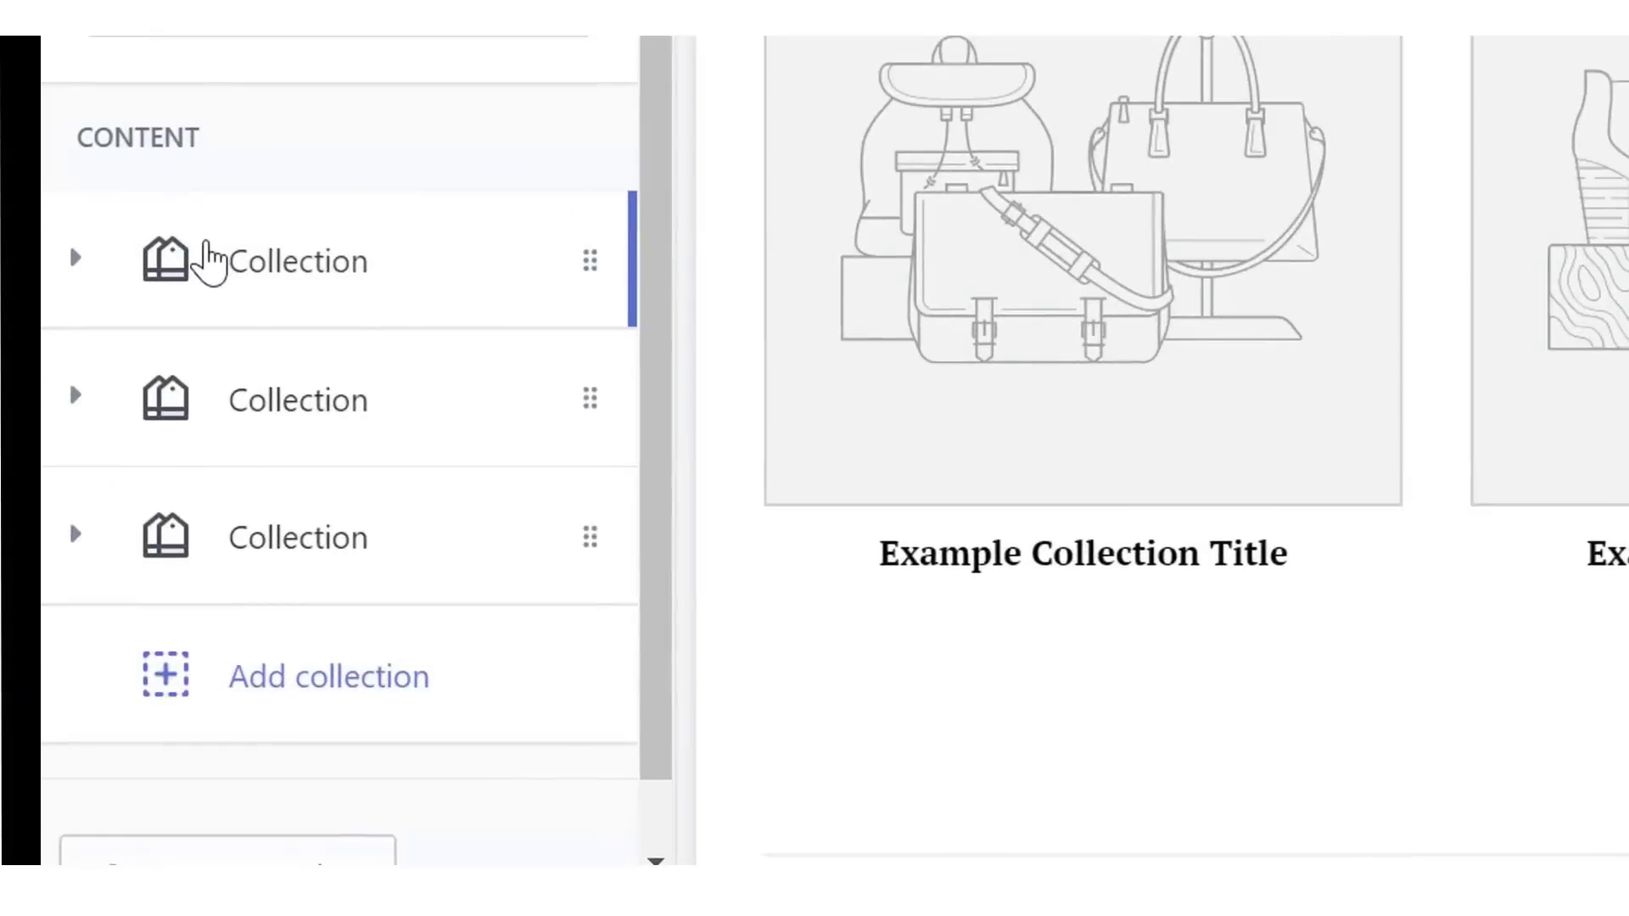
pyautogui.click(208, 261)
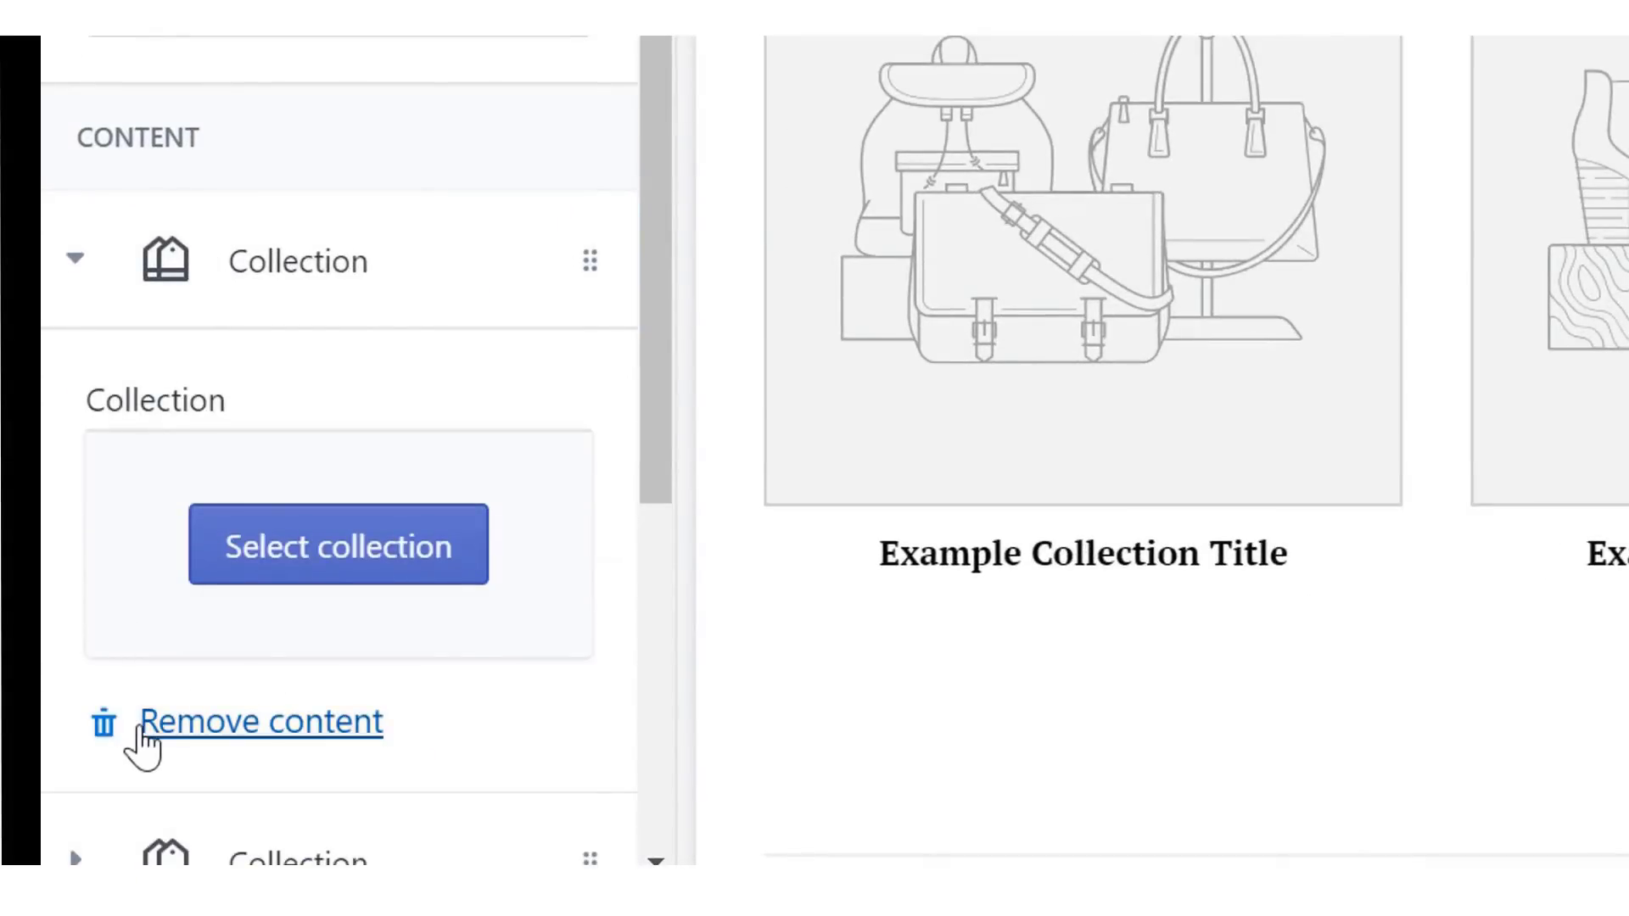
pyautogui.click(138, 726)
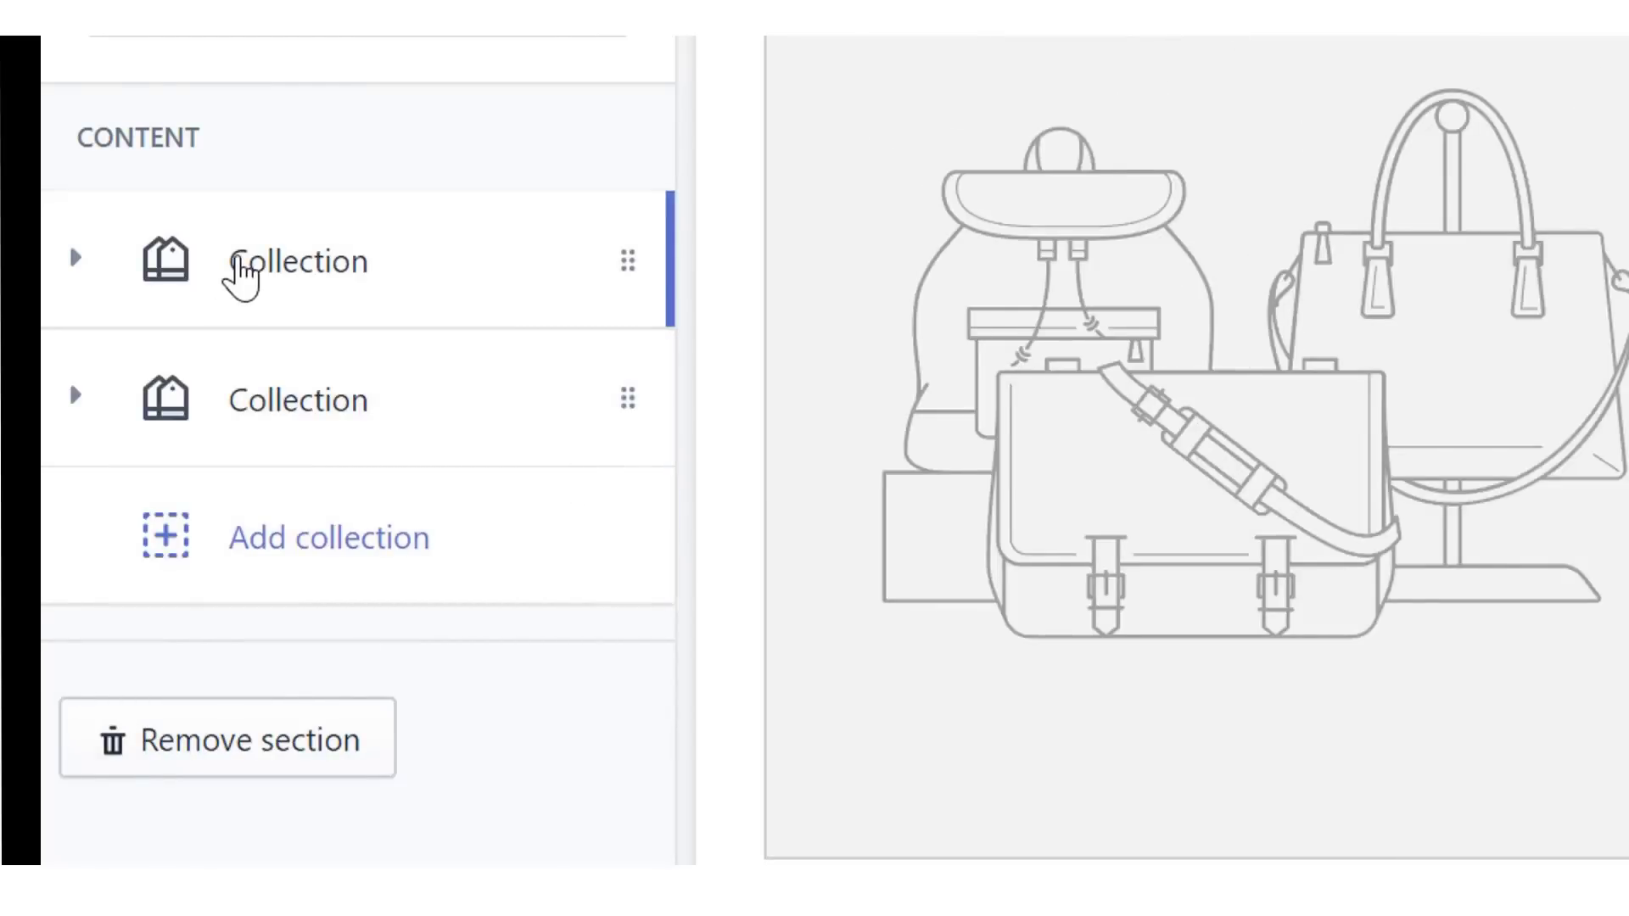
# - Set the first remaining collection block to Coffee Mugs
pyautogui.click(241, 270)
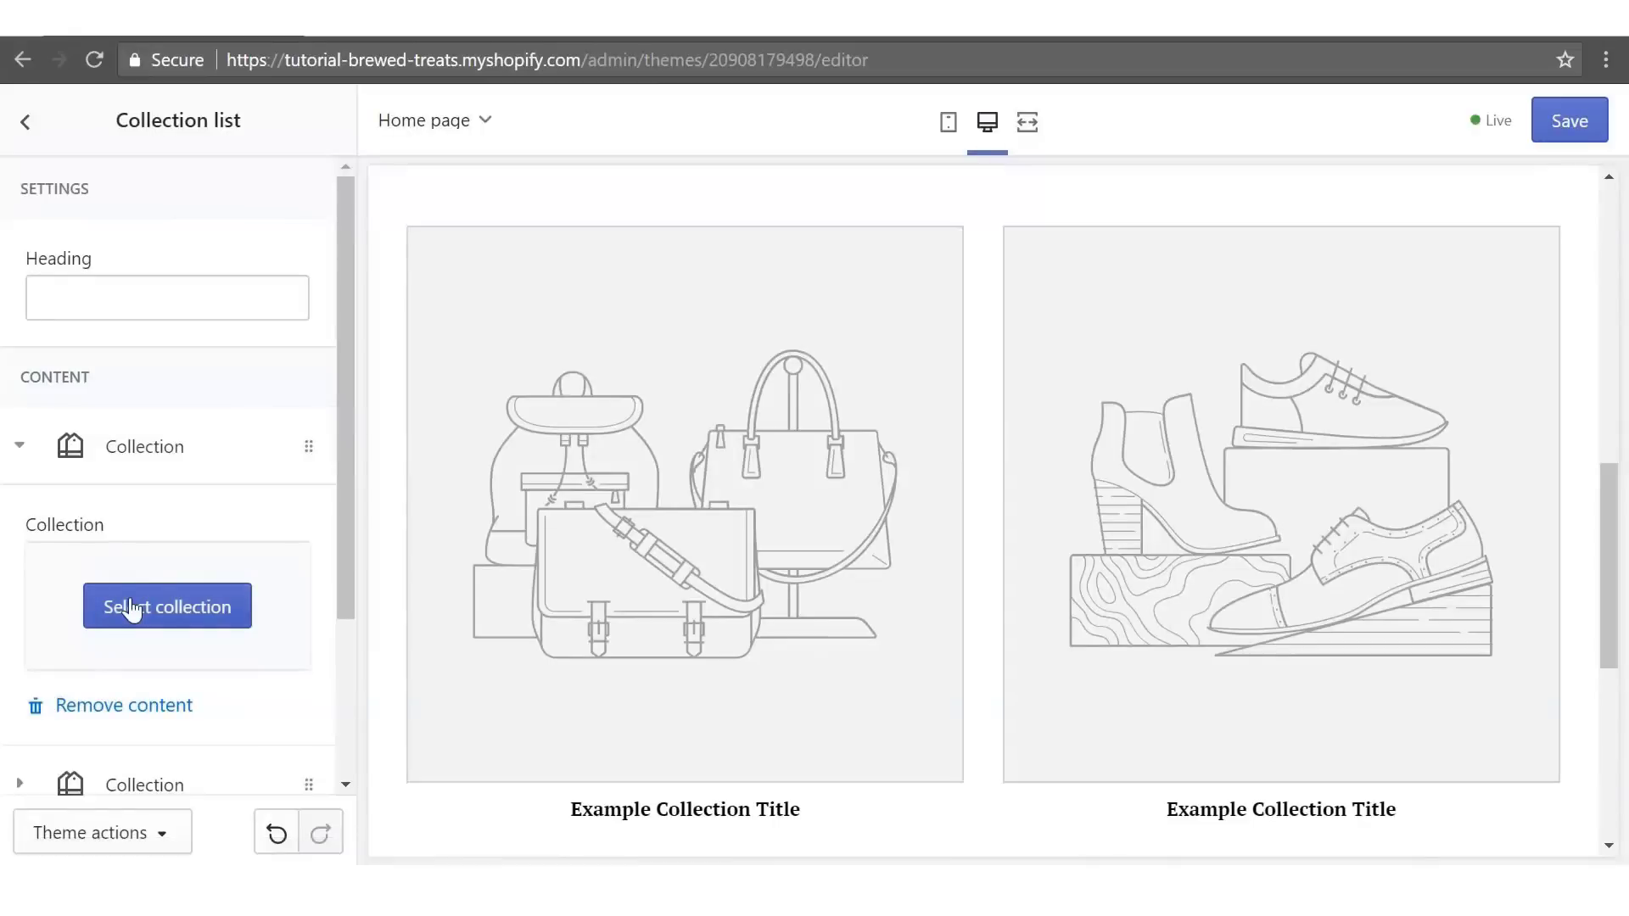
pyautogui.click(130, 607)
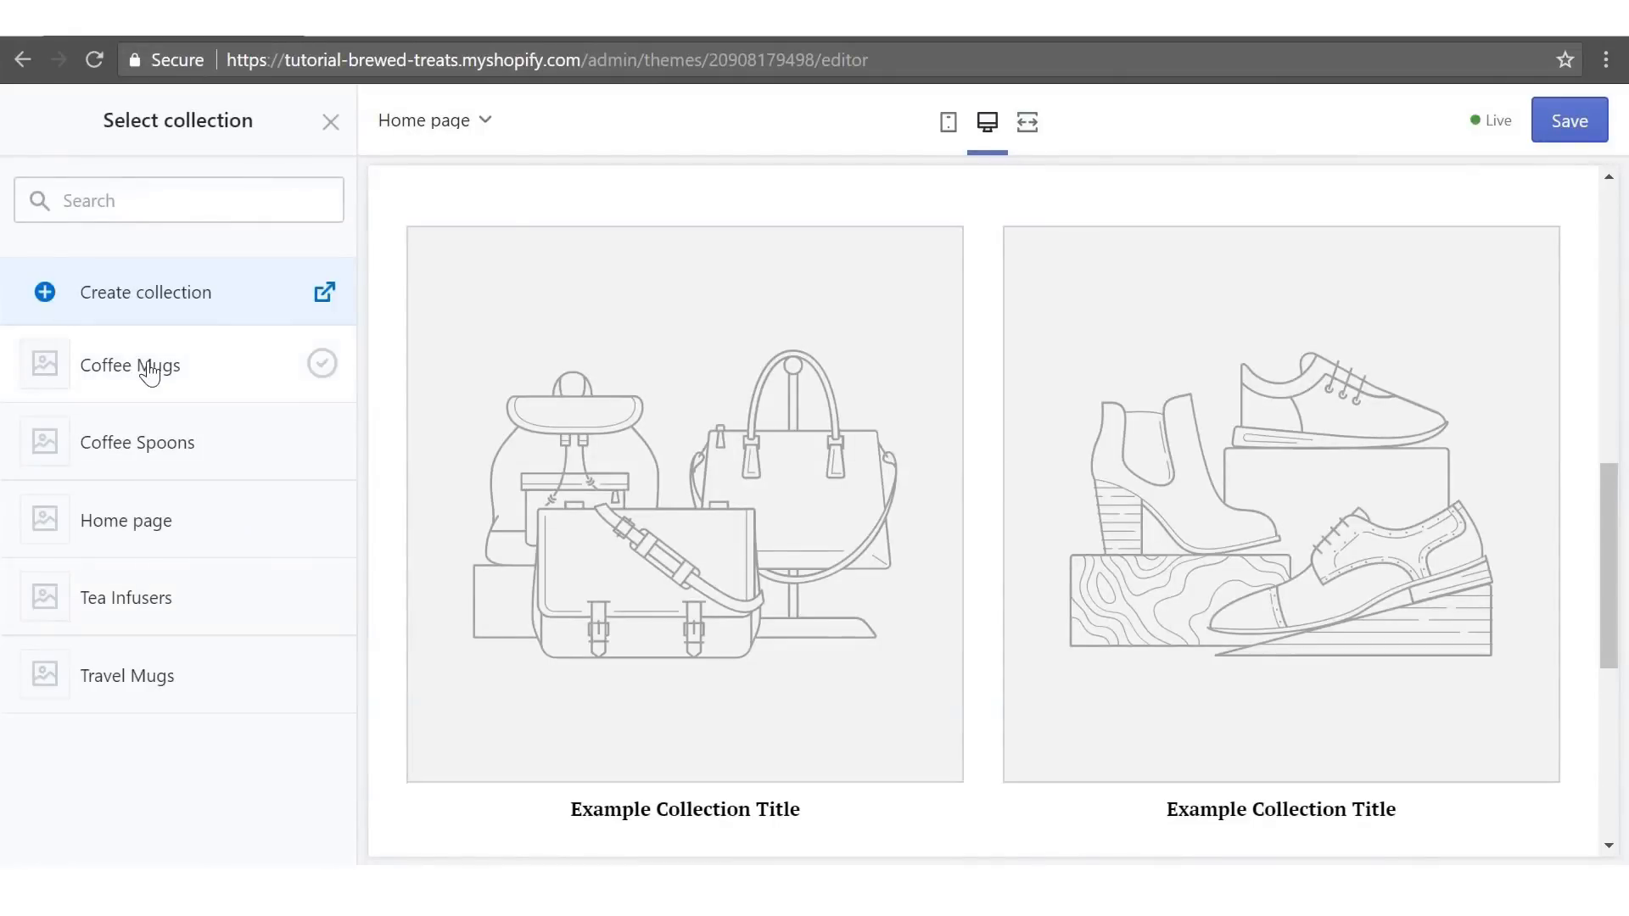
pyautogui.click(149, 369)
pyautogui.click(299, 833)
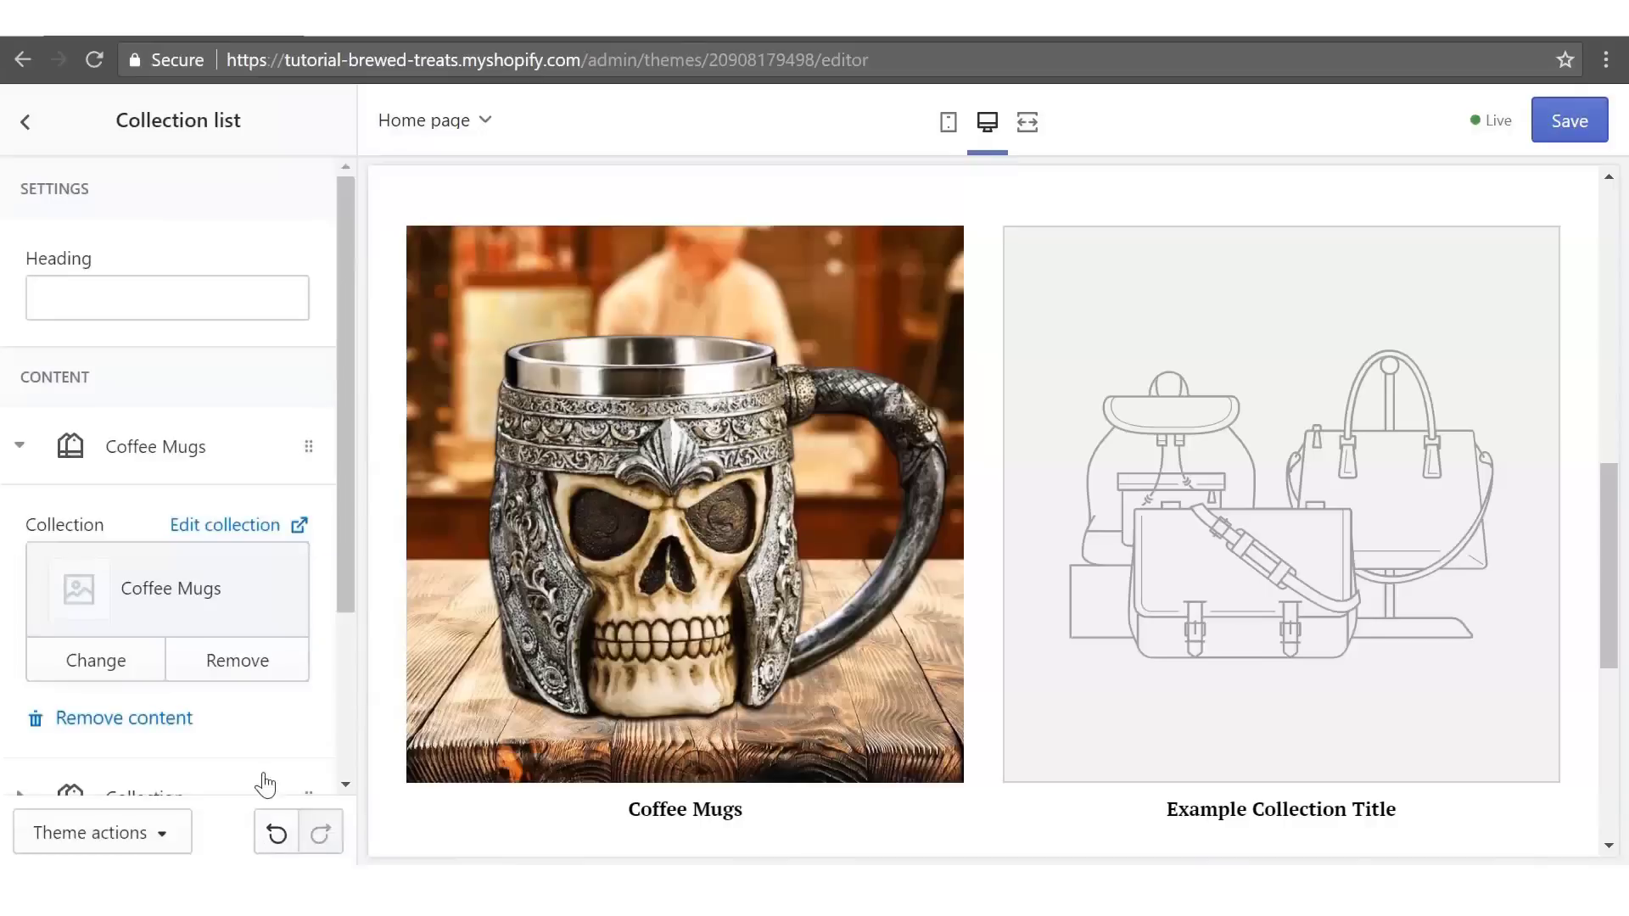
pyautogui.moveTo(332, 507); pyautogui.dragTo(353, 652)
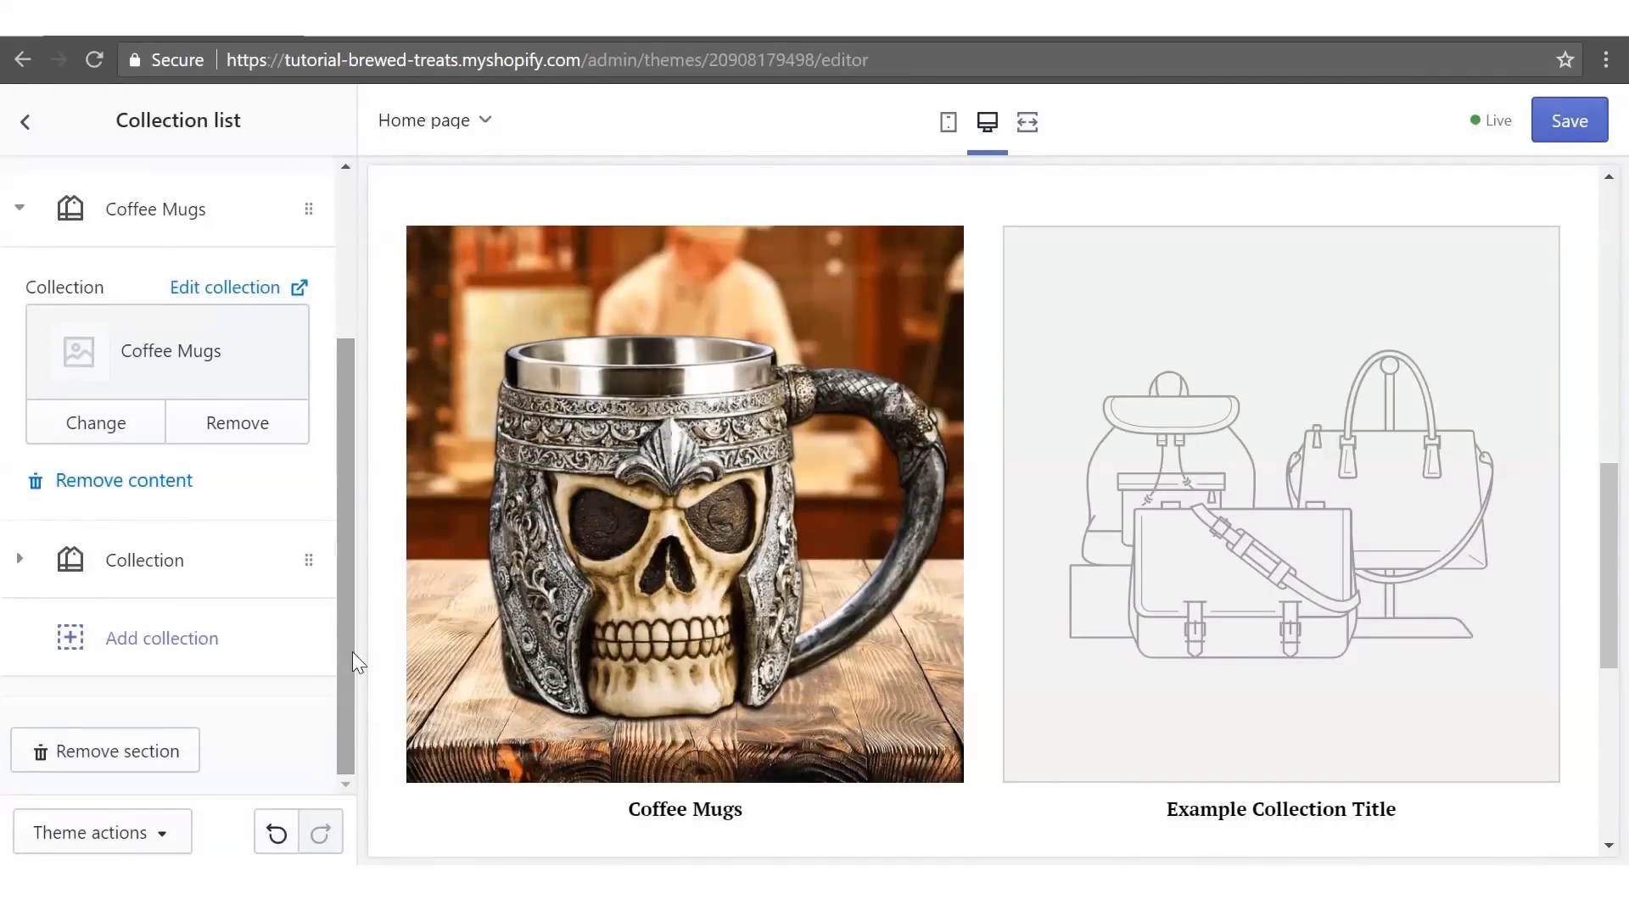
# - Set the second collection block to Coffee Spoons
pyautogui.click(120, 560)
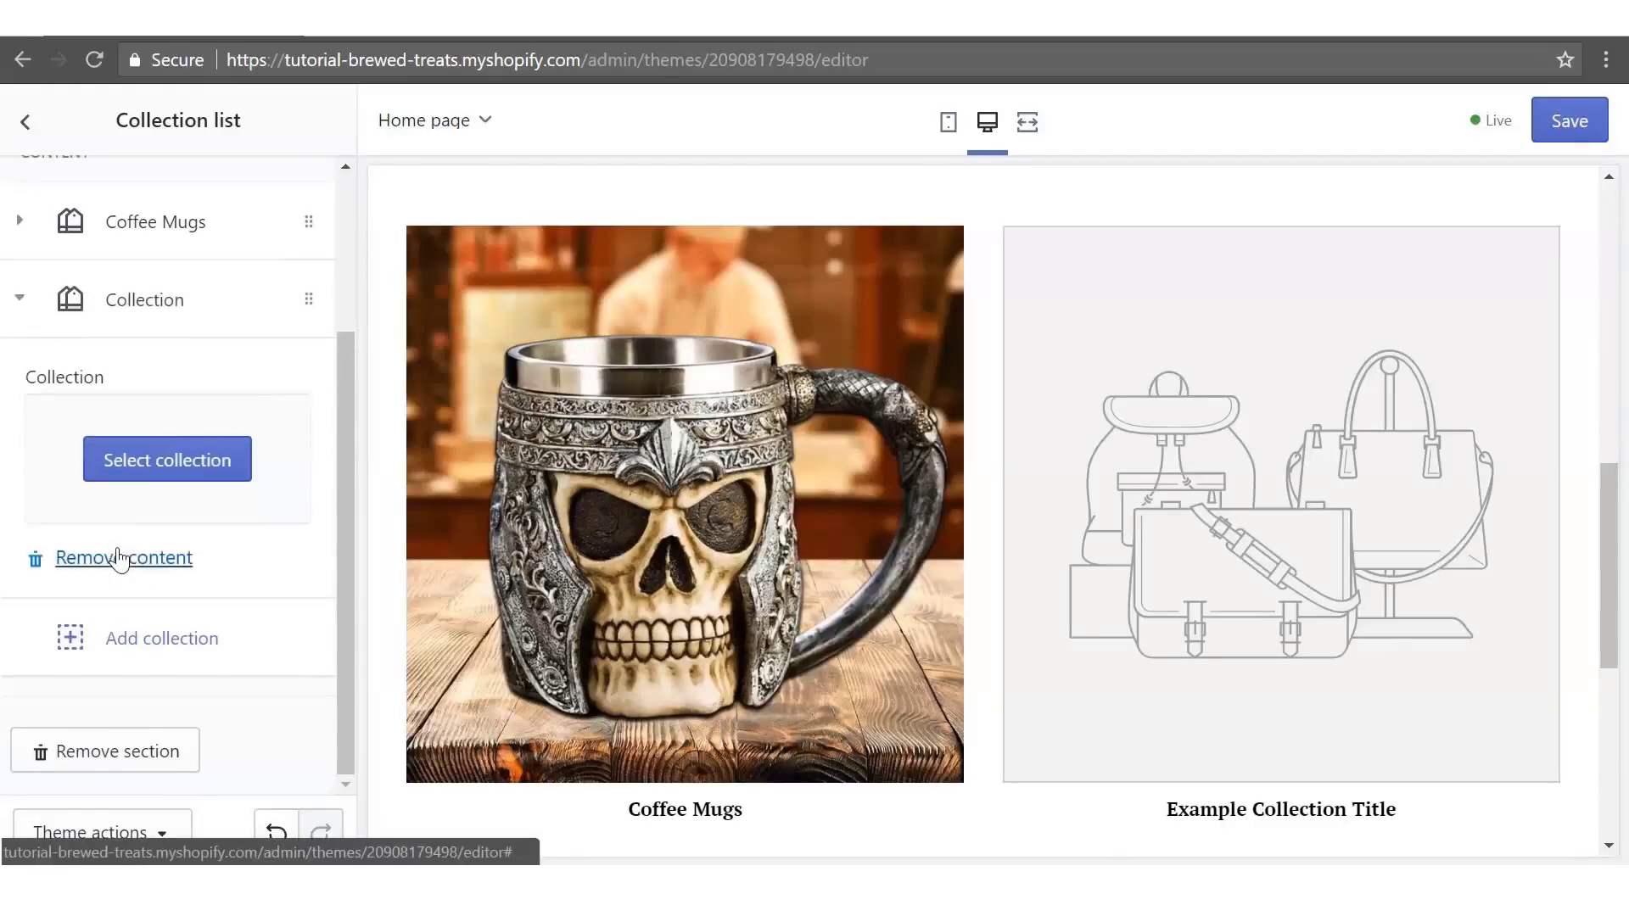
pyautogui.click(164, 466)
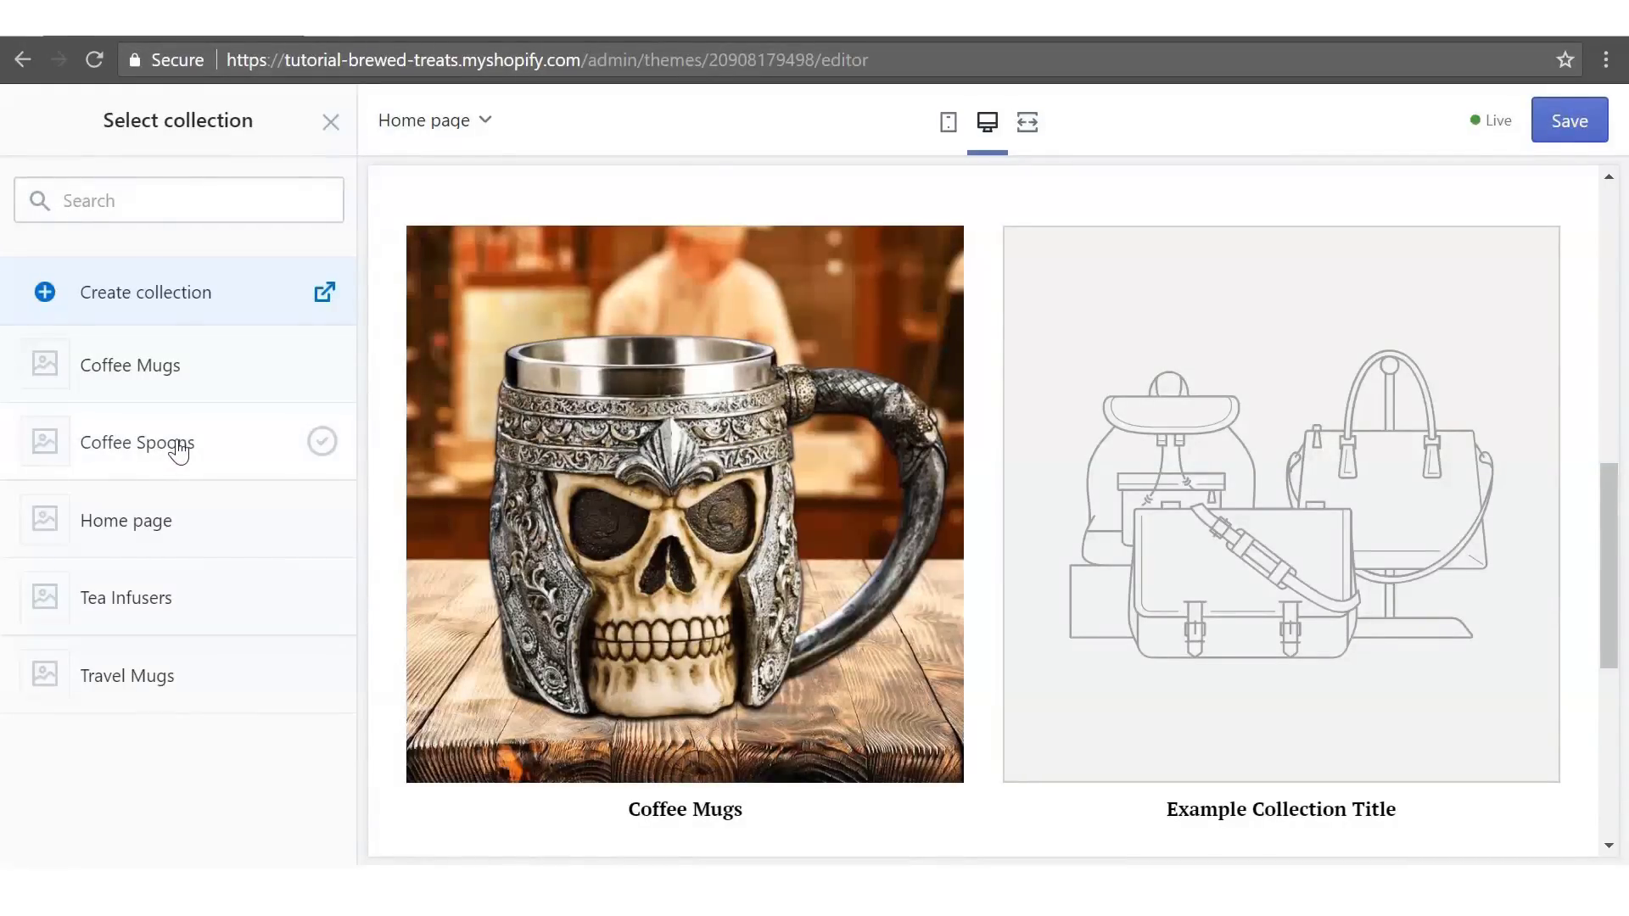
pyautogui.click(178, 452)
pyautogui.click(297, 836)
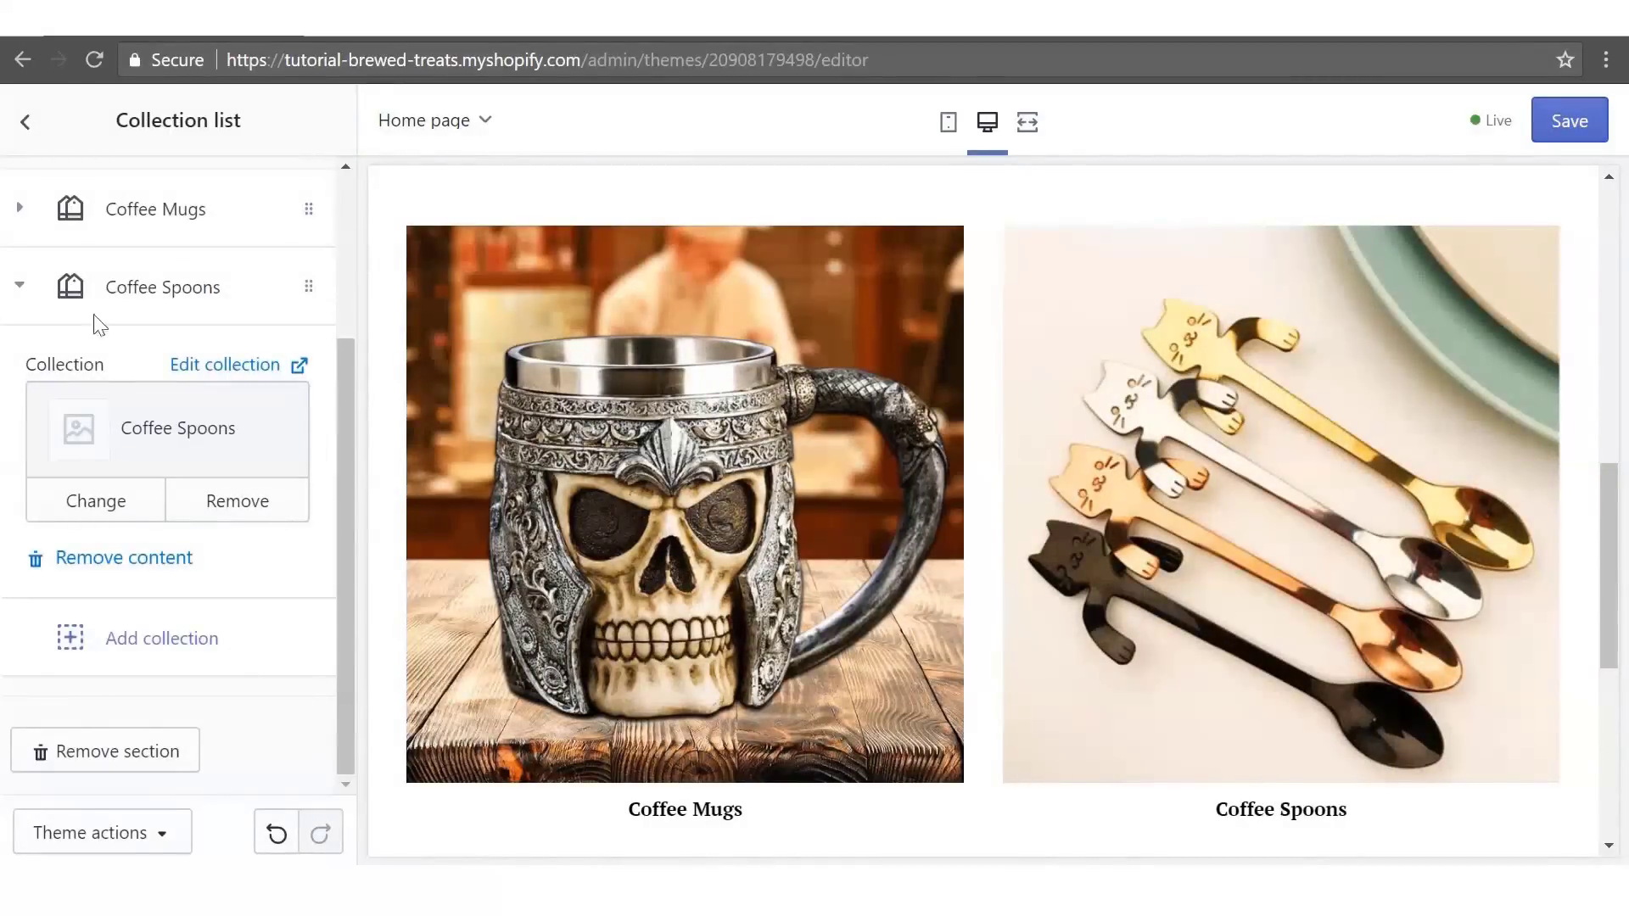
pyautogui.click(26, 121)
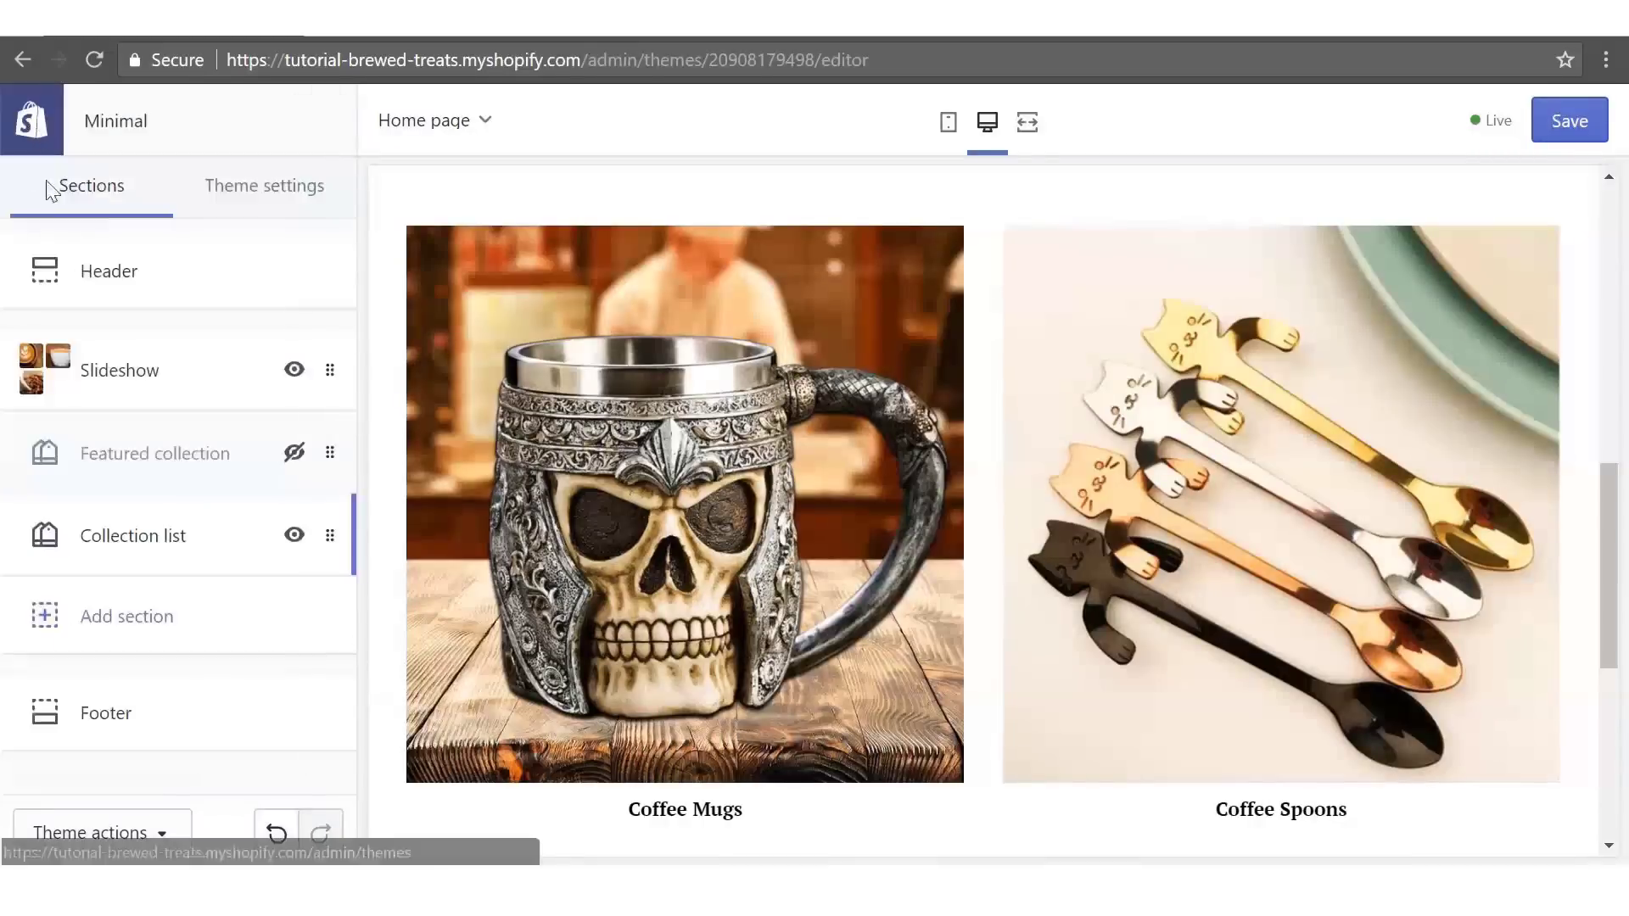
# - Add a Featured collection section and rename its heading to 'Featured Travel Mugs'
pyautogui.click(110, 622)
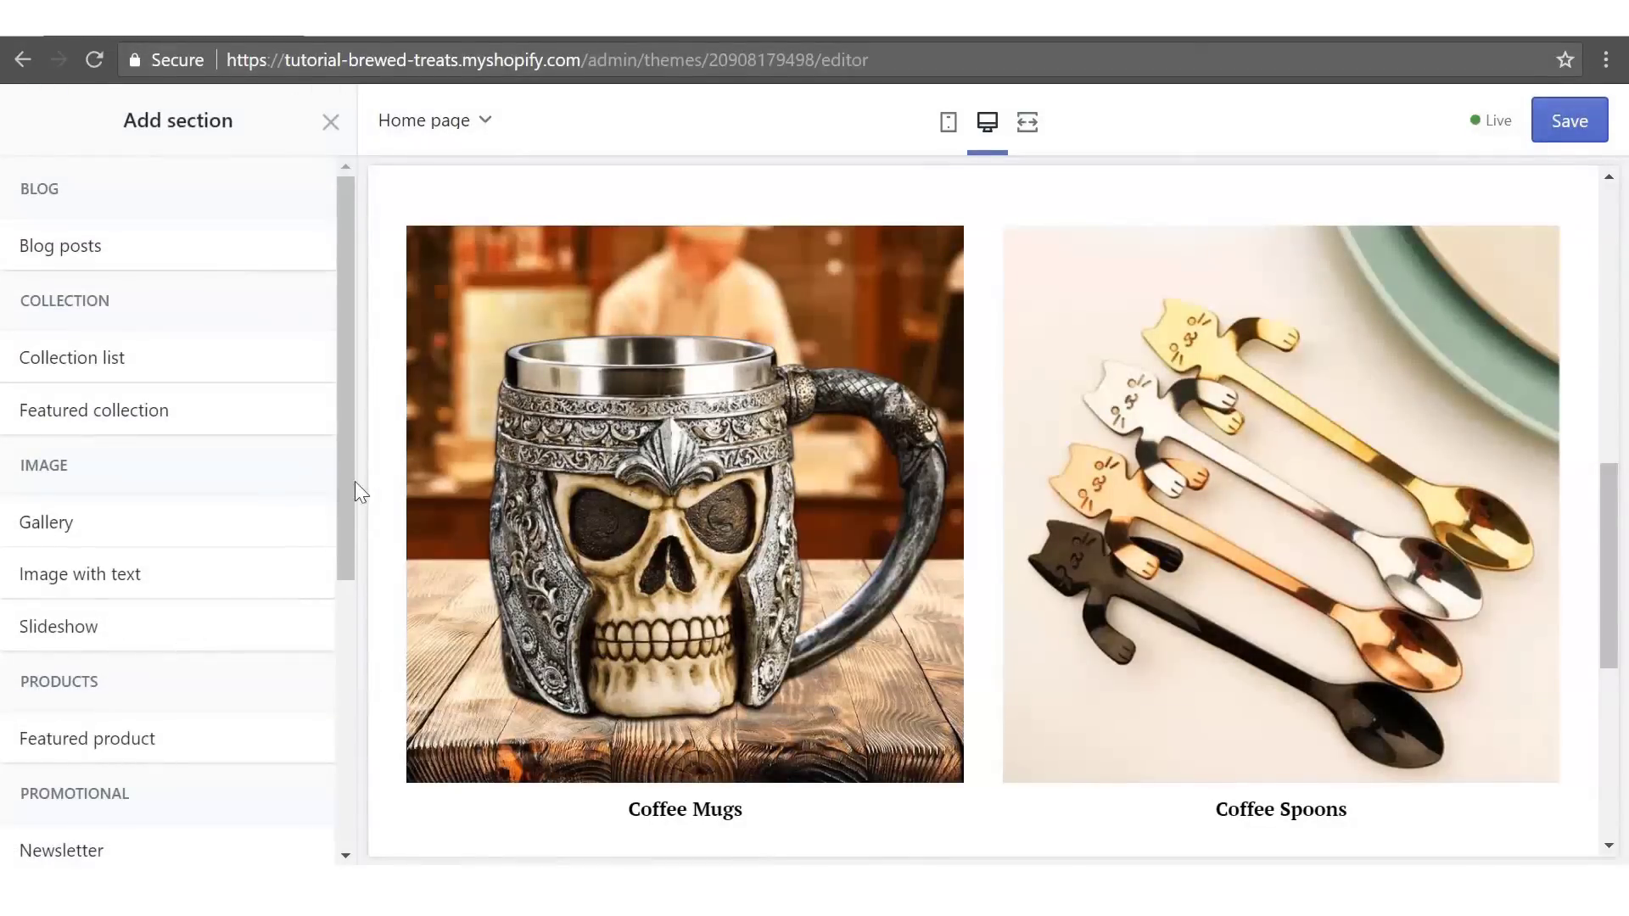
pyautogui.click(151, 416)
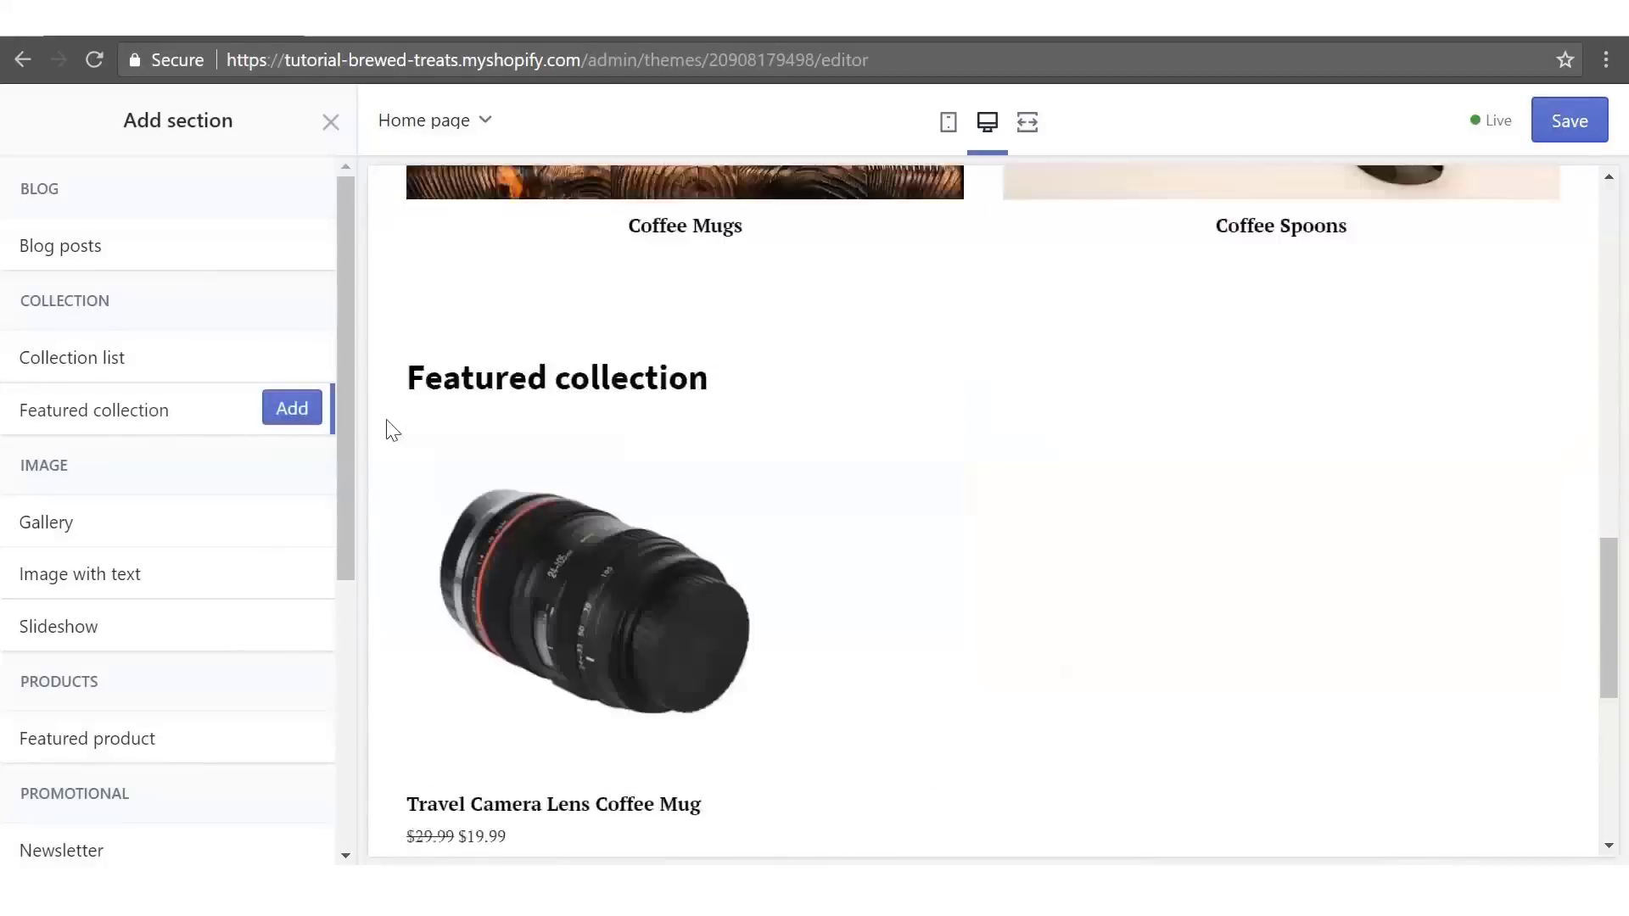
pyautogui.click(291, 410)
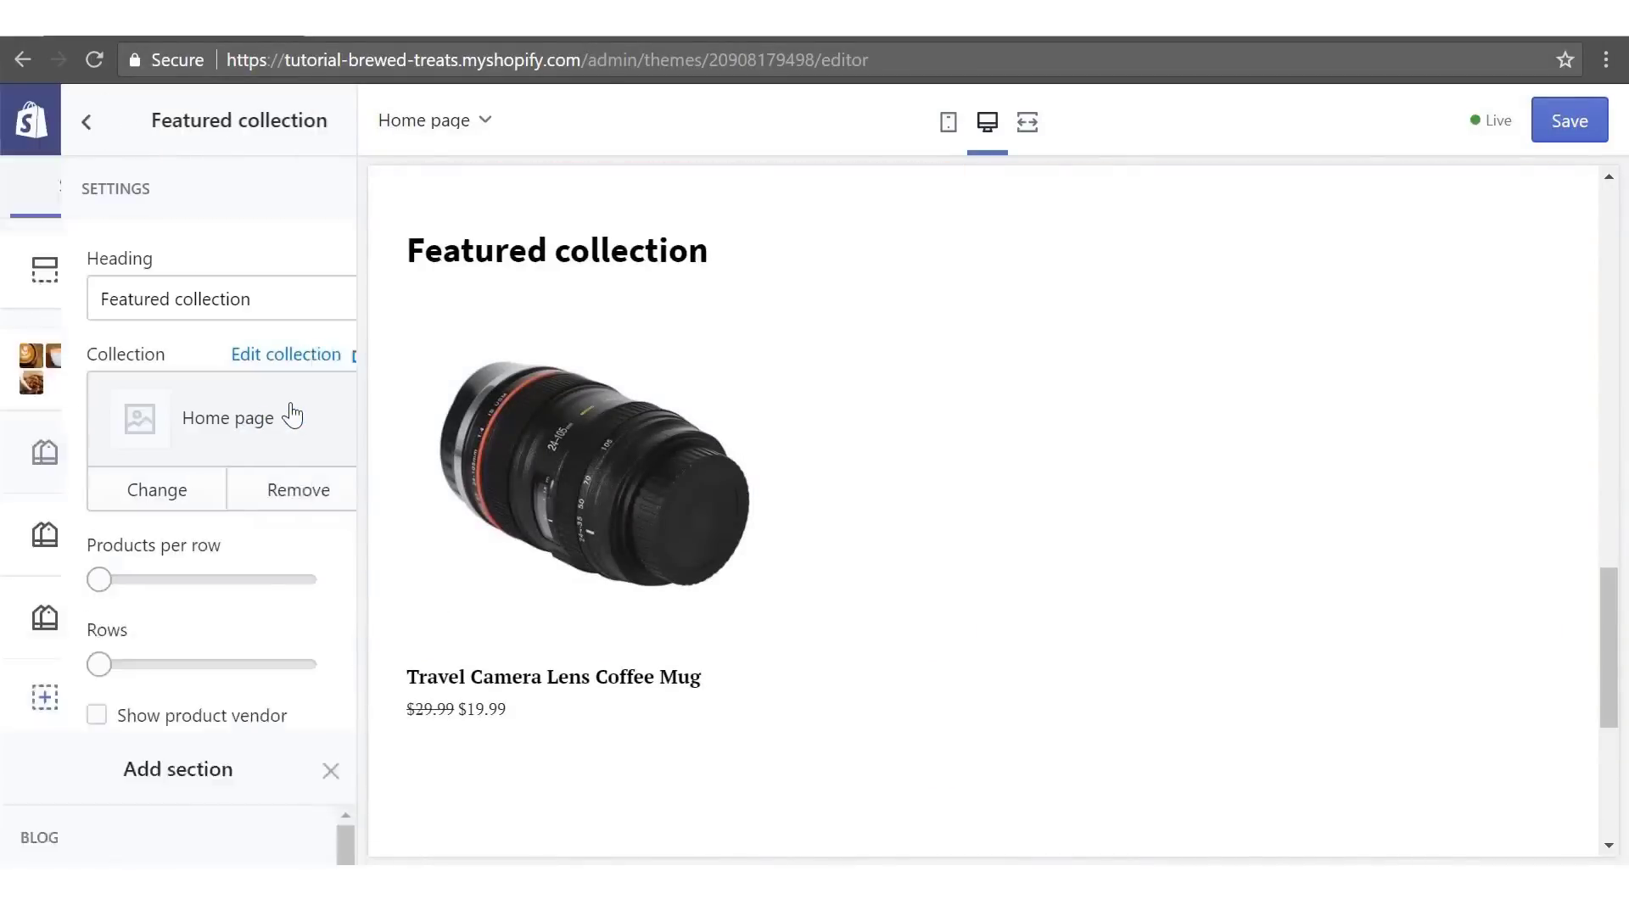
pyautogui.moveTo(207, 303); pyautogui.dragTo(120, 302)
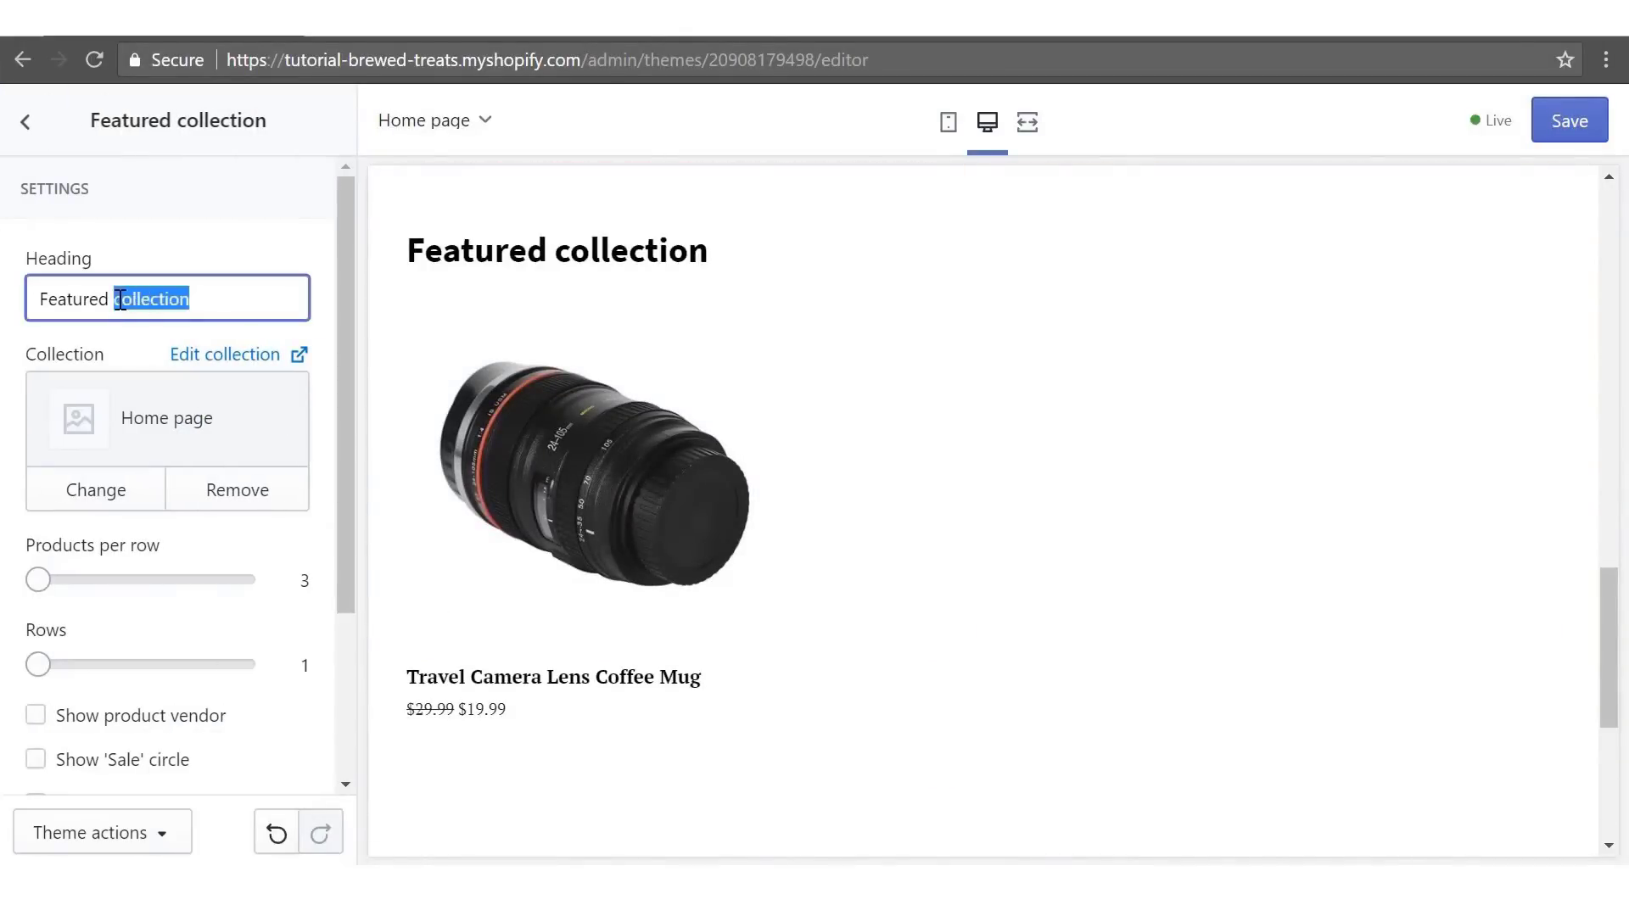
pyautogui.write('Travel M')
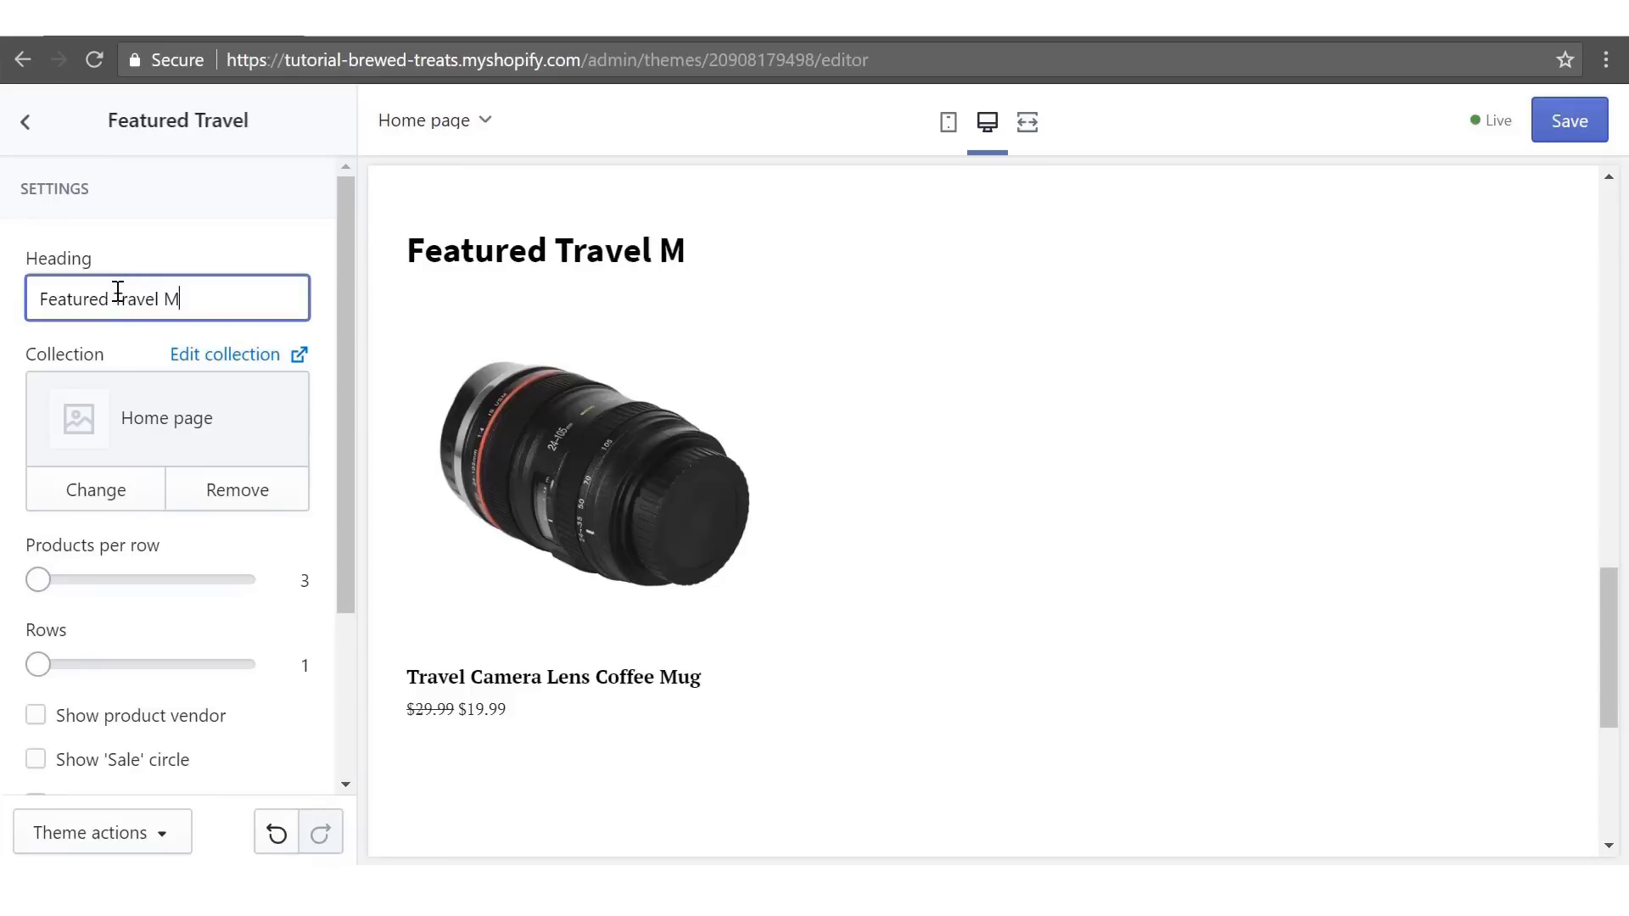
pyautogui.write('ugs')
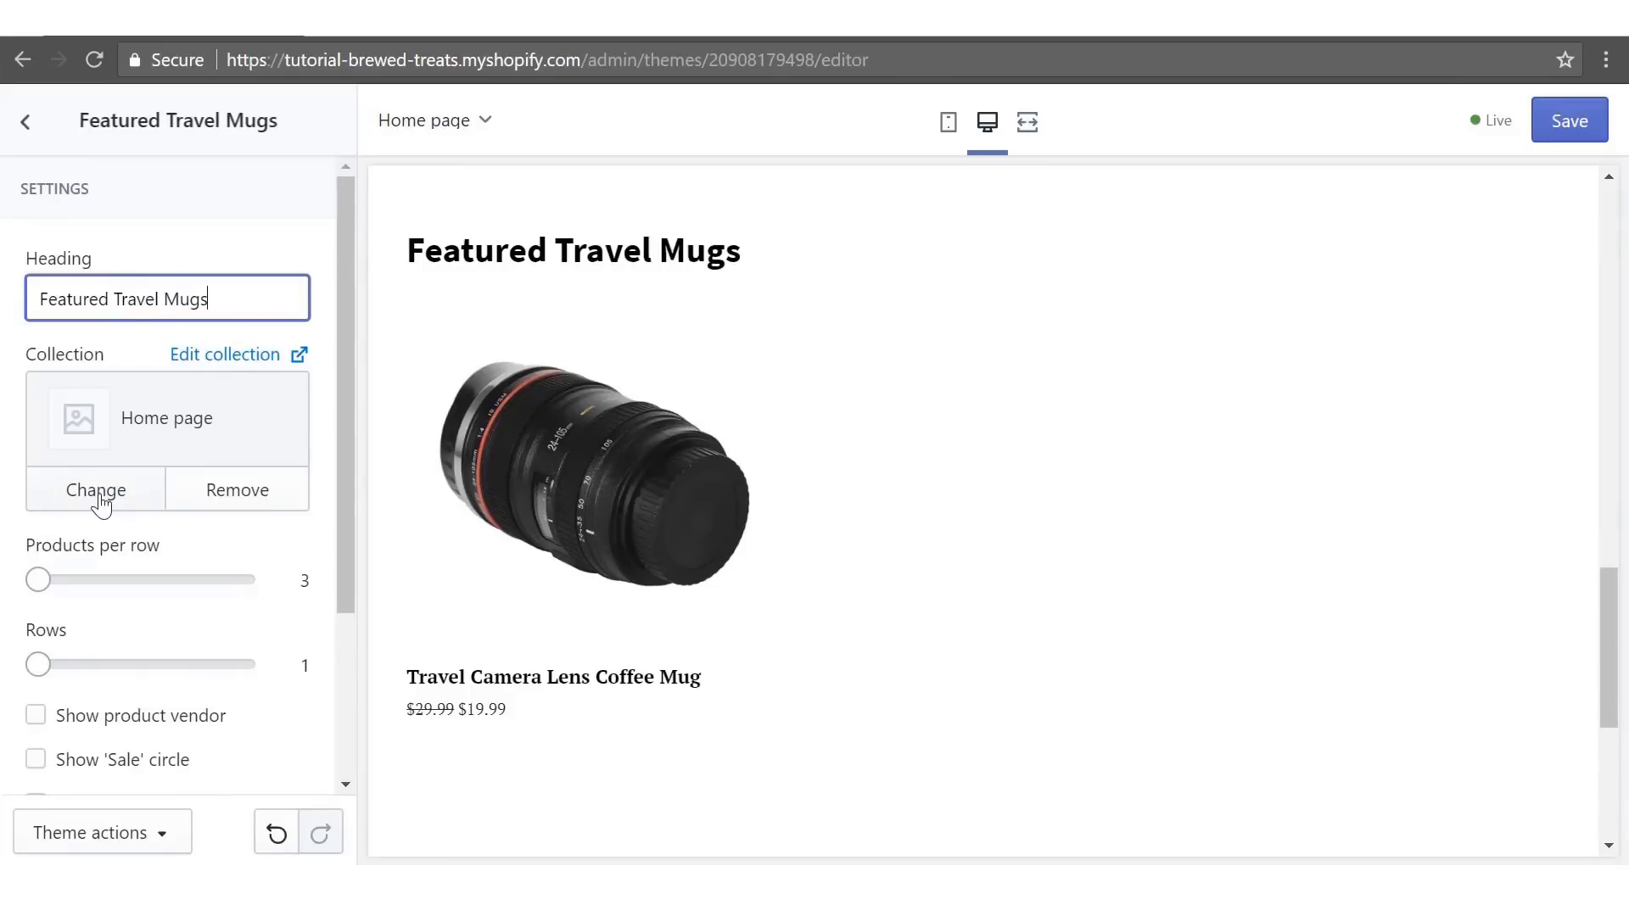
# - Show the Travel Mugs collection, four products per row, with Sale circles enabled
pyautogui.click(96, 492)
pyautogui.click(136, 679)
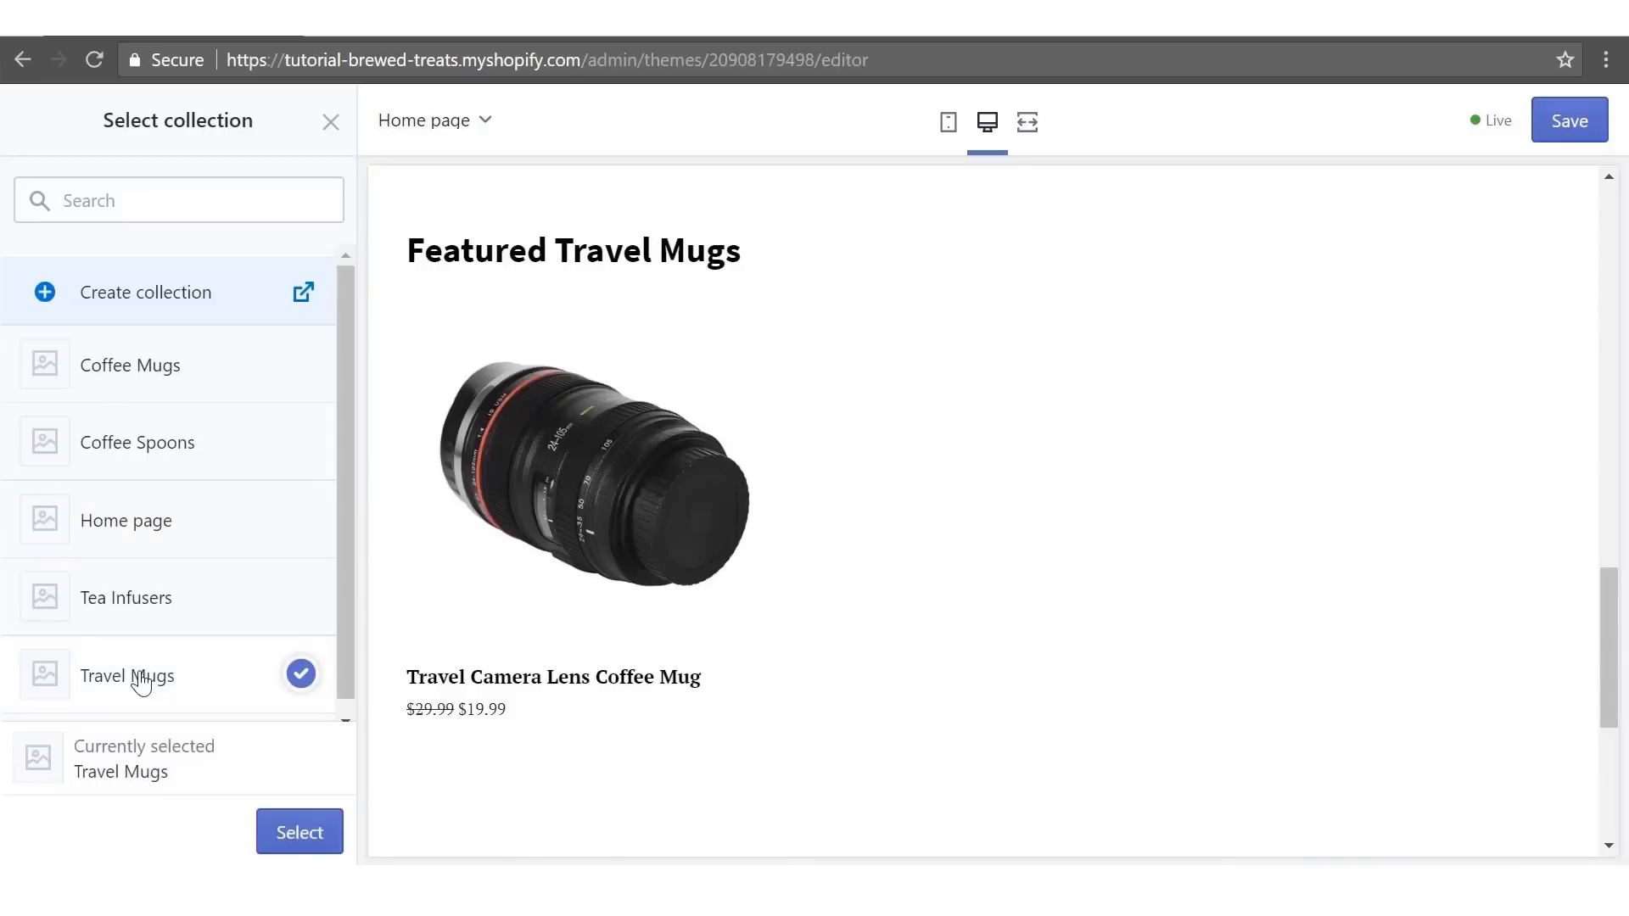
pyautogui.click(273, 833)
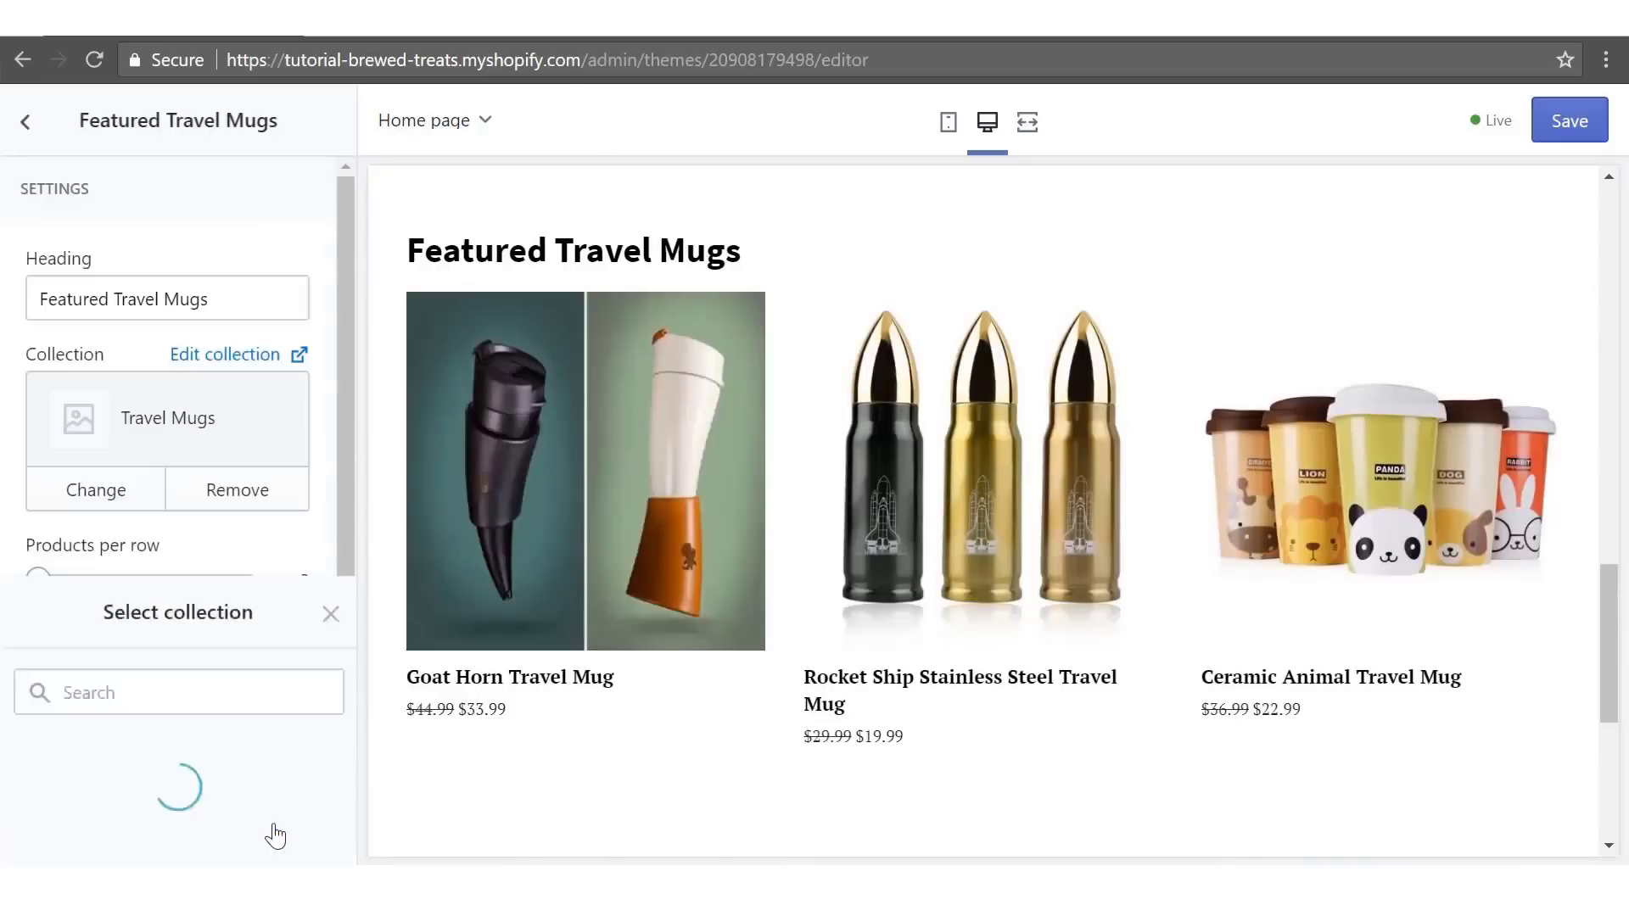
pyautogui.moveTo(34, 578); pyautogui.dragTo(104, 591)
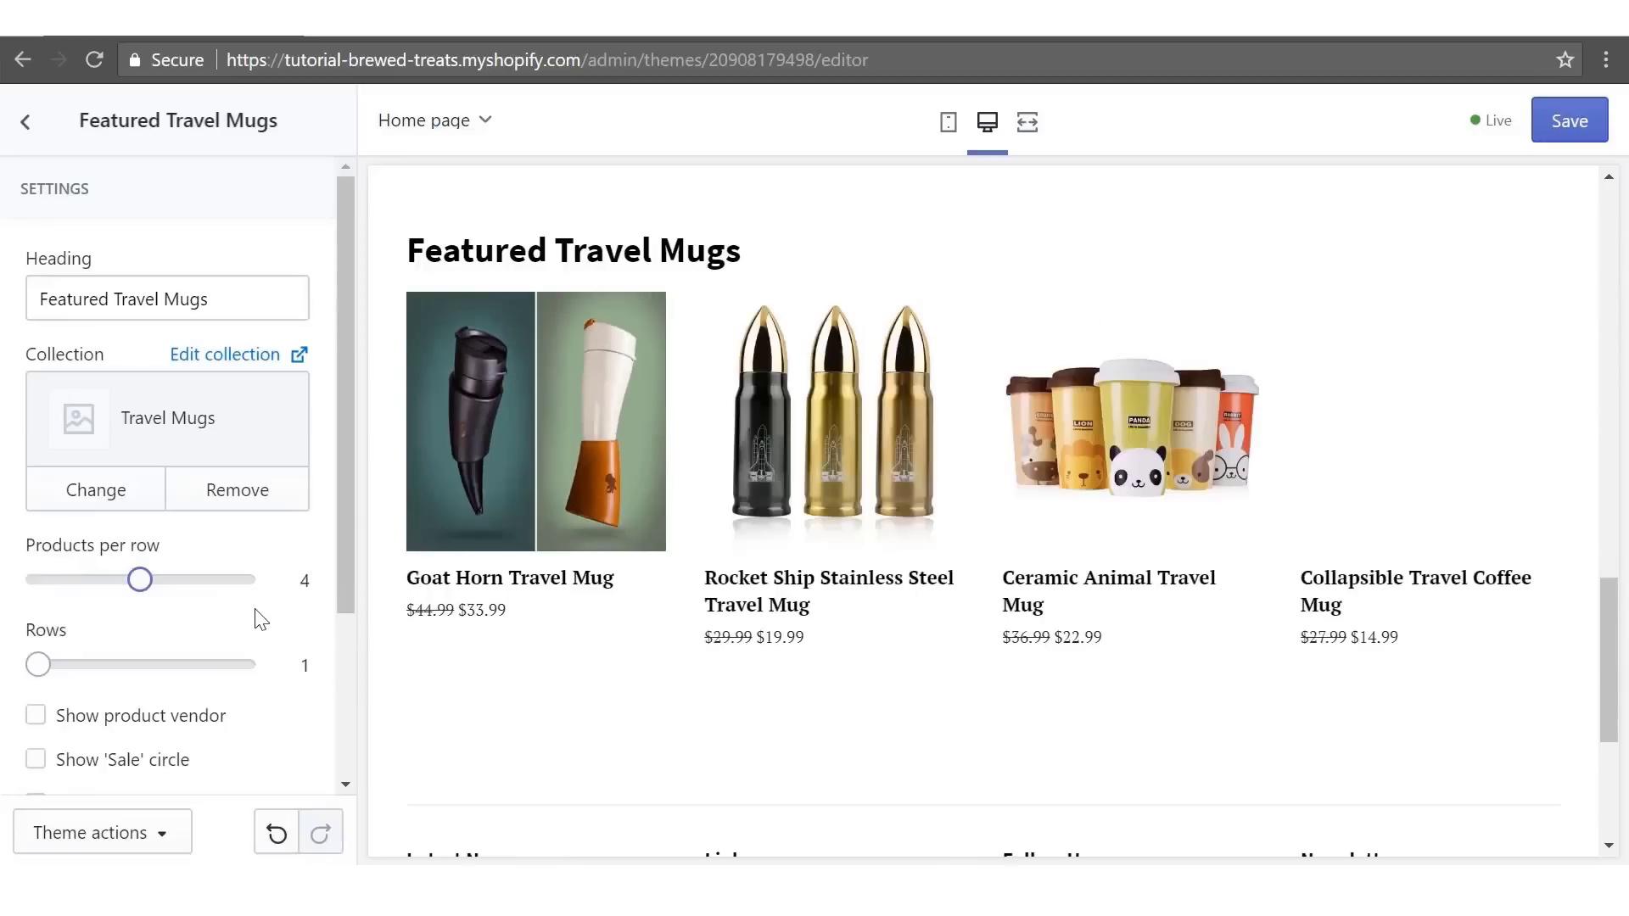
pyautogui.moveTo(343, 553); pyautogui.dragTo(368, 679)
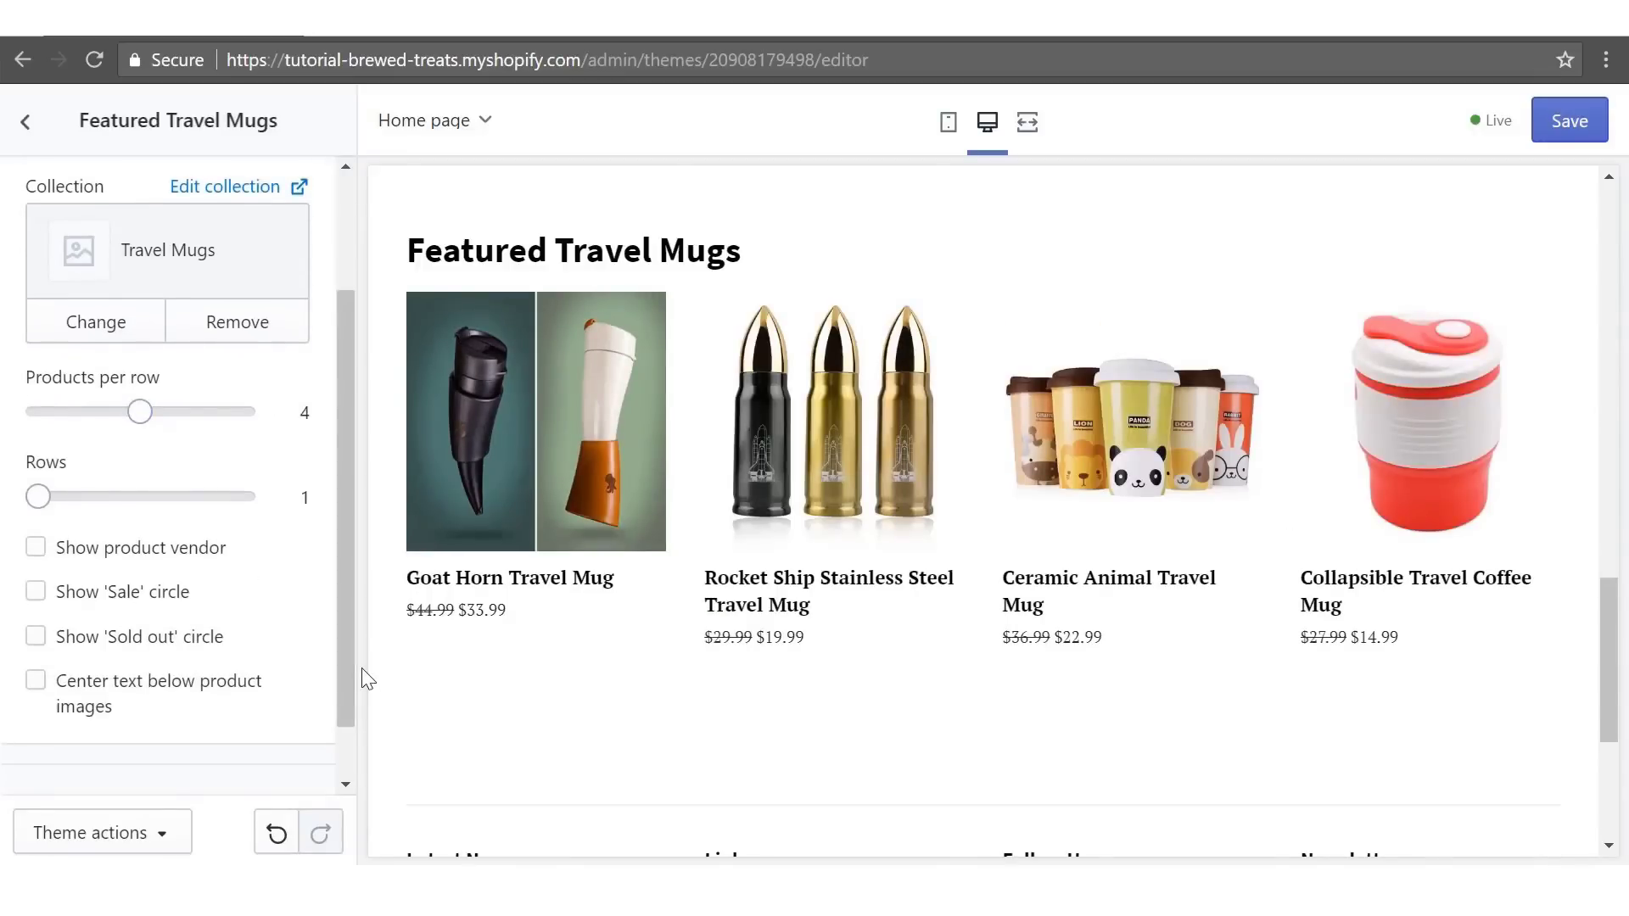
pyautogui.click(37, 591)
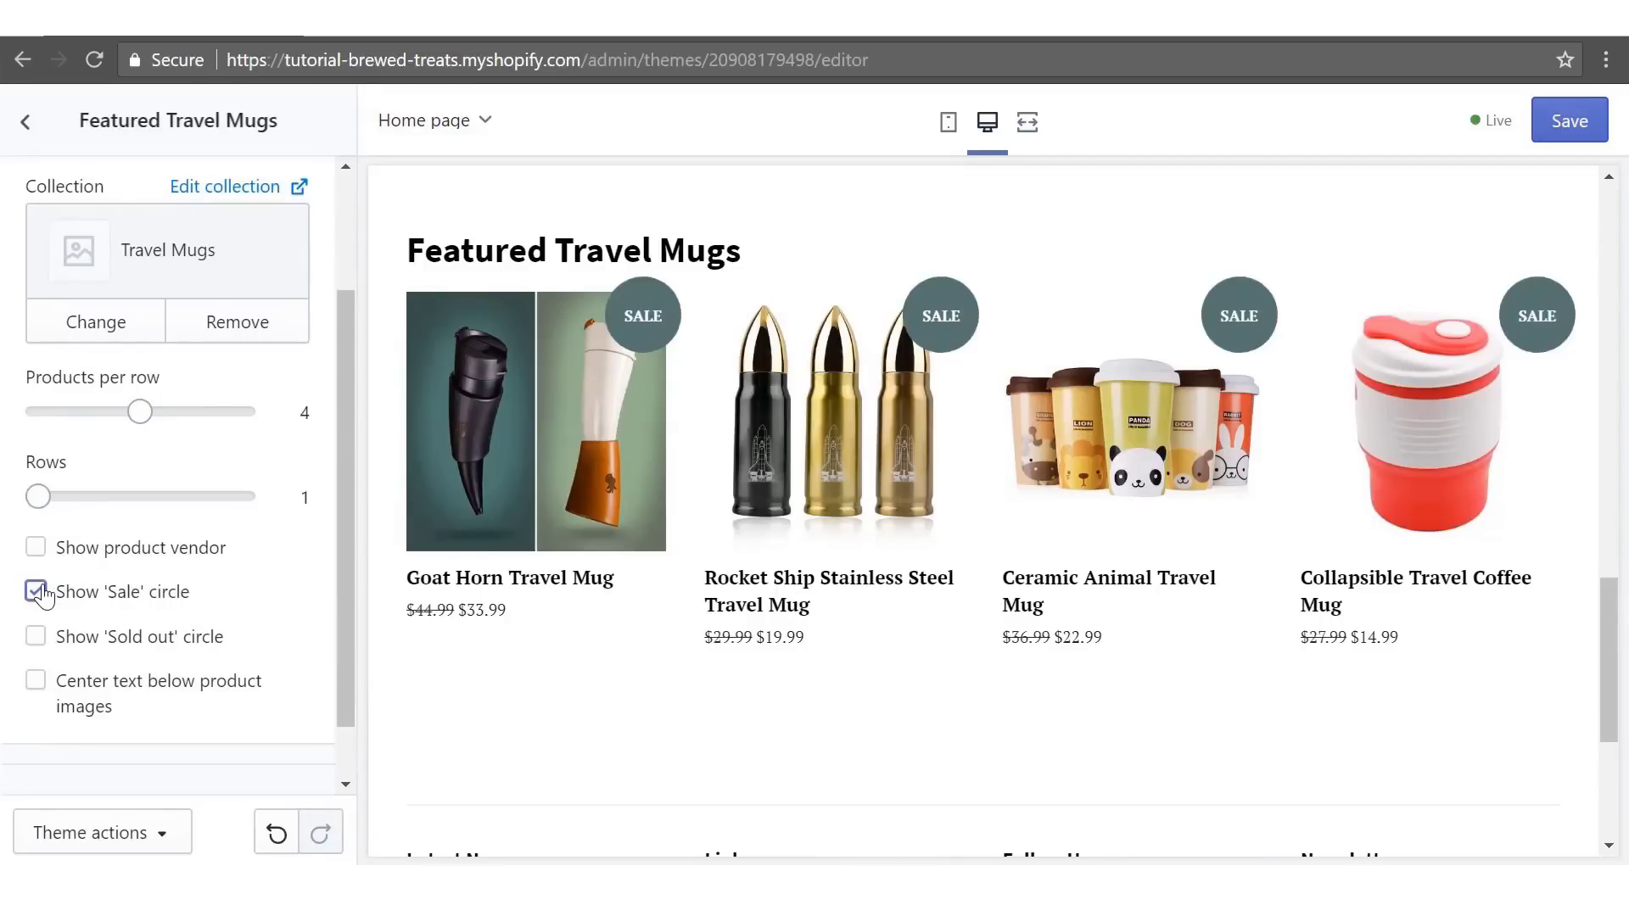
# - Add another Featured collection section headed 'Featured Tea Infusers'
pyautogui.click(26, 127)
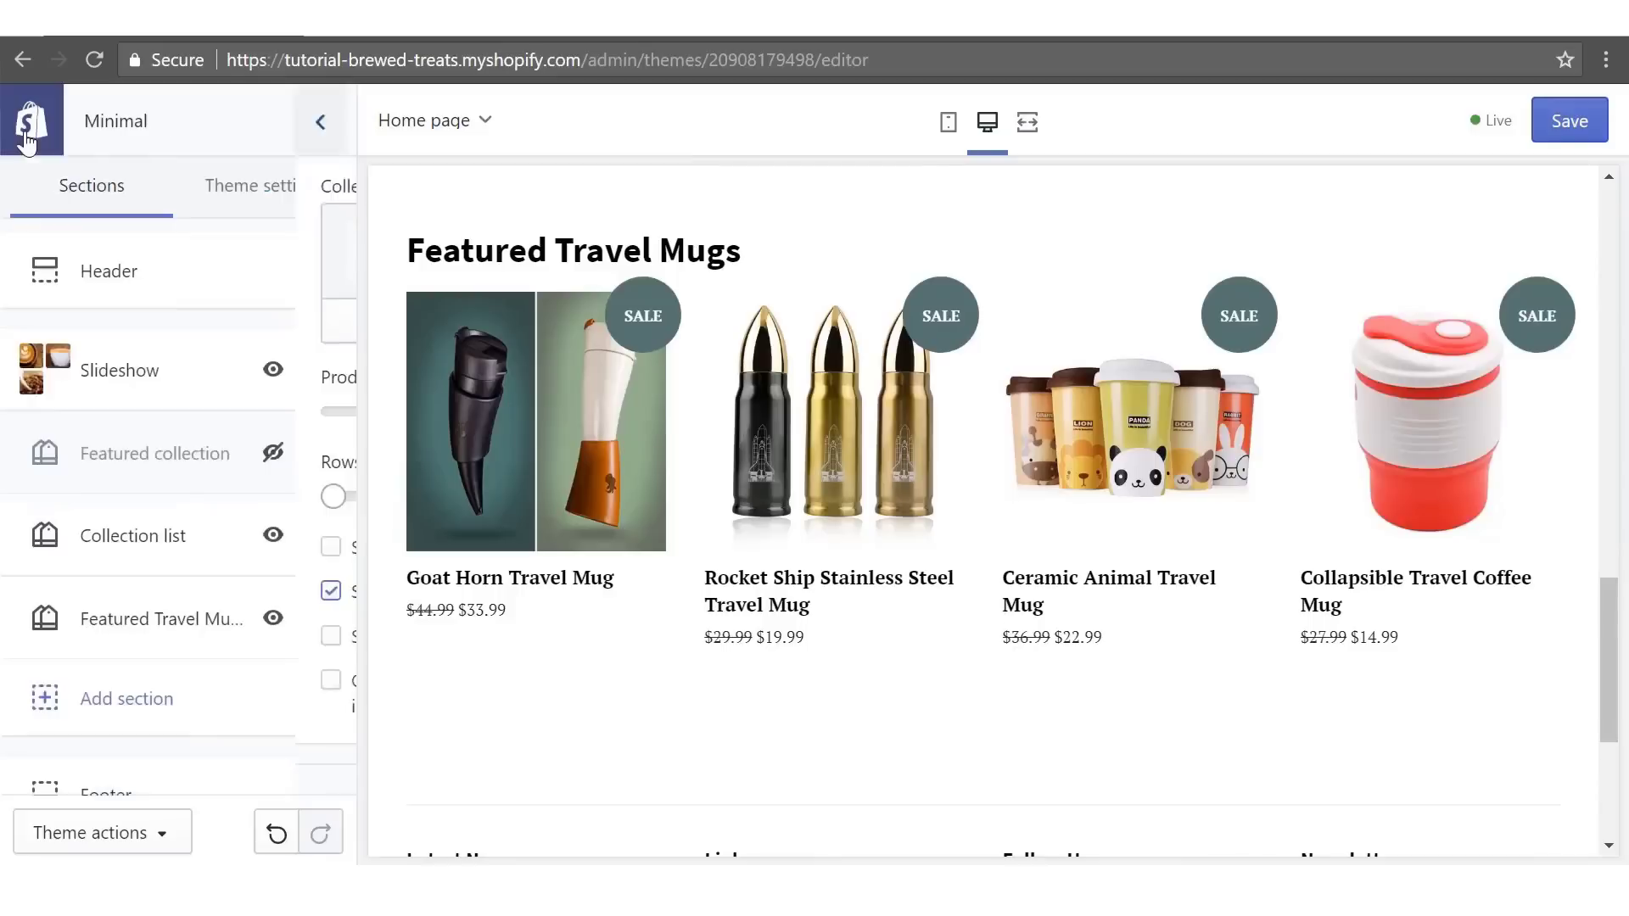
pyautogui.click(136, 698)
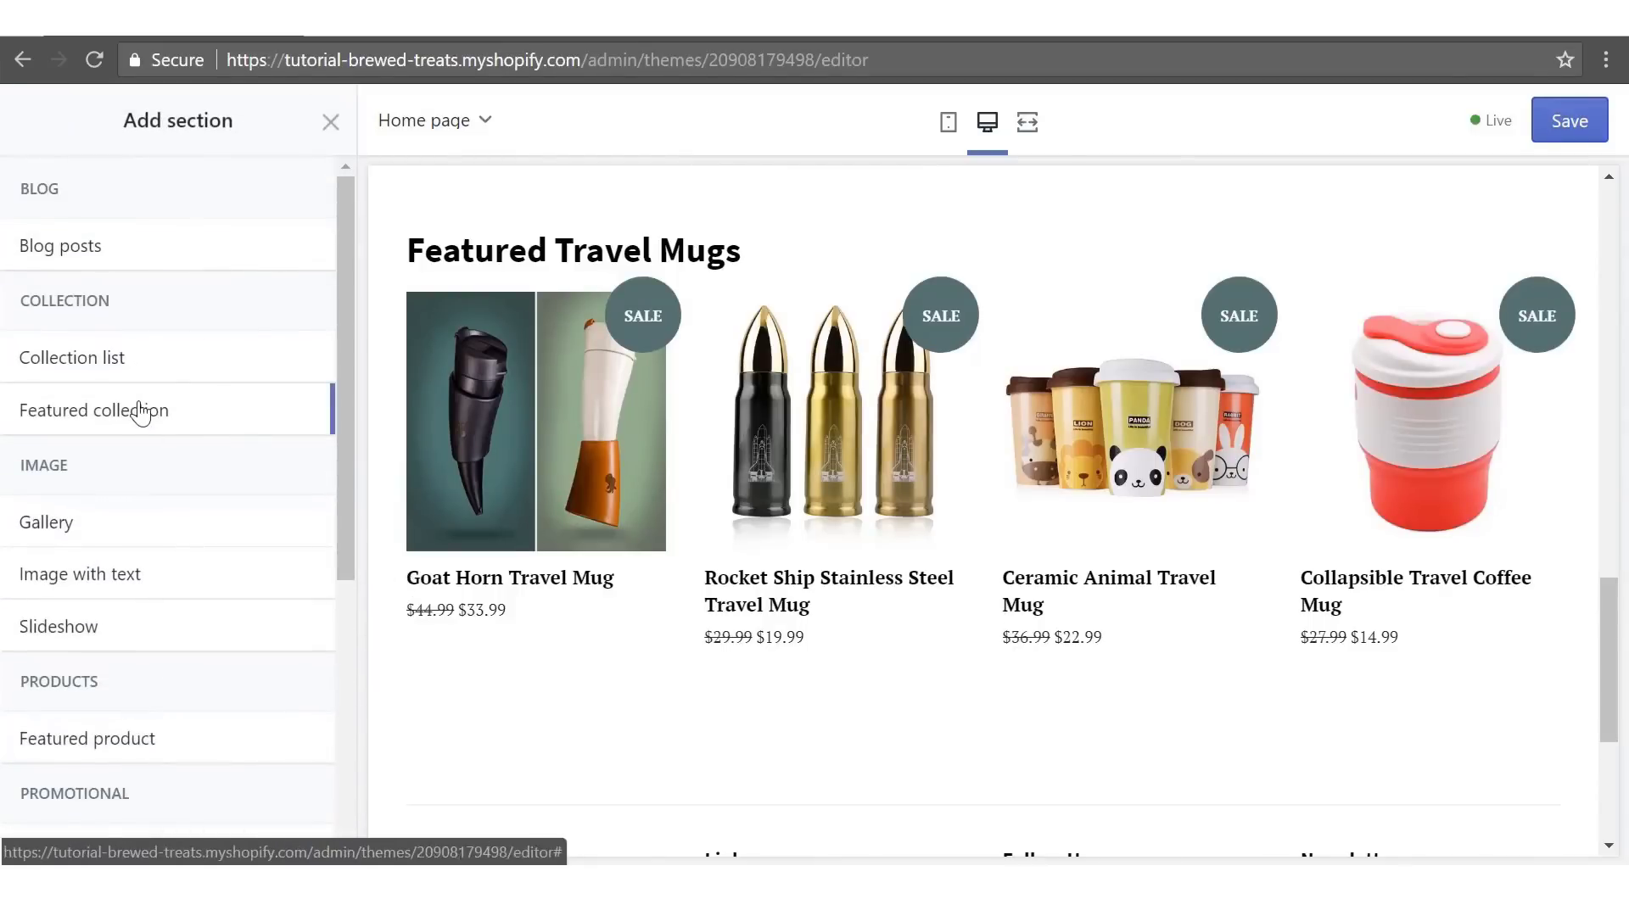
pyautogui.click(141, 414)
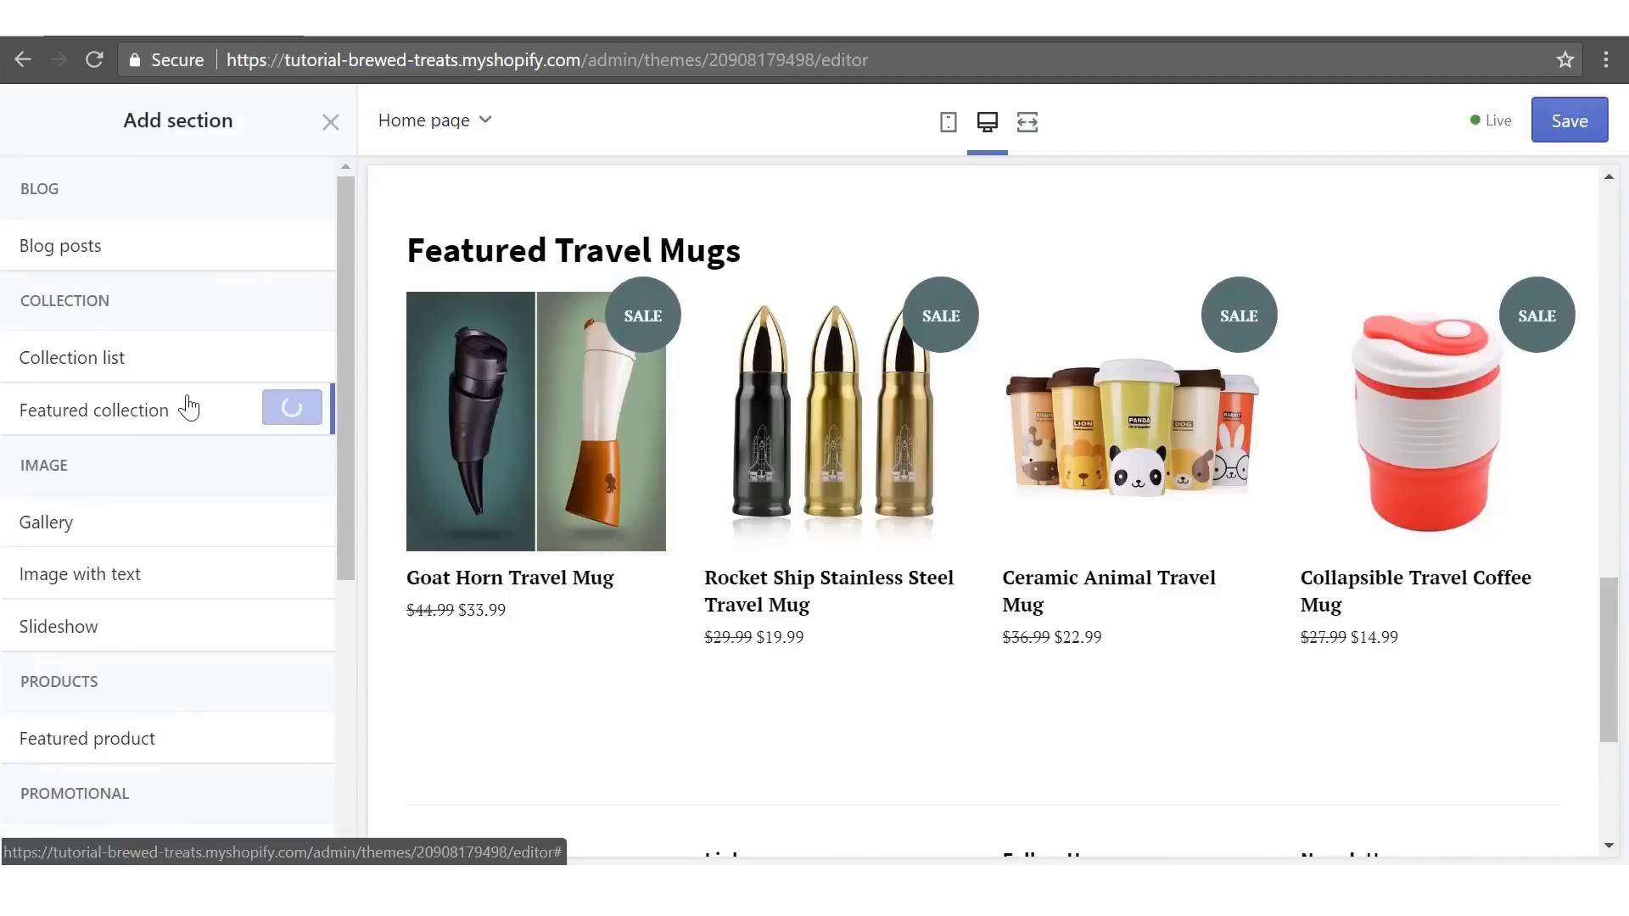
pyautogui.click(284, 415)
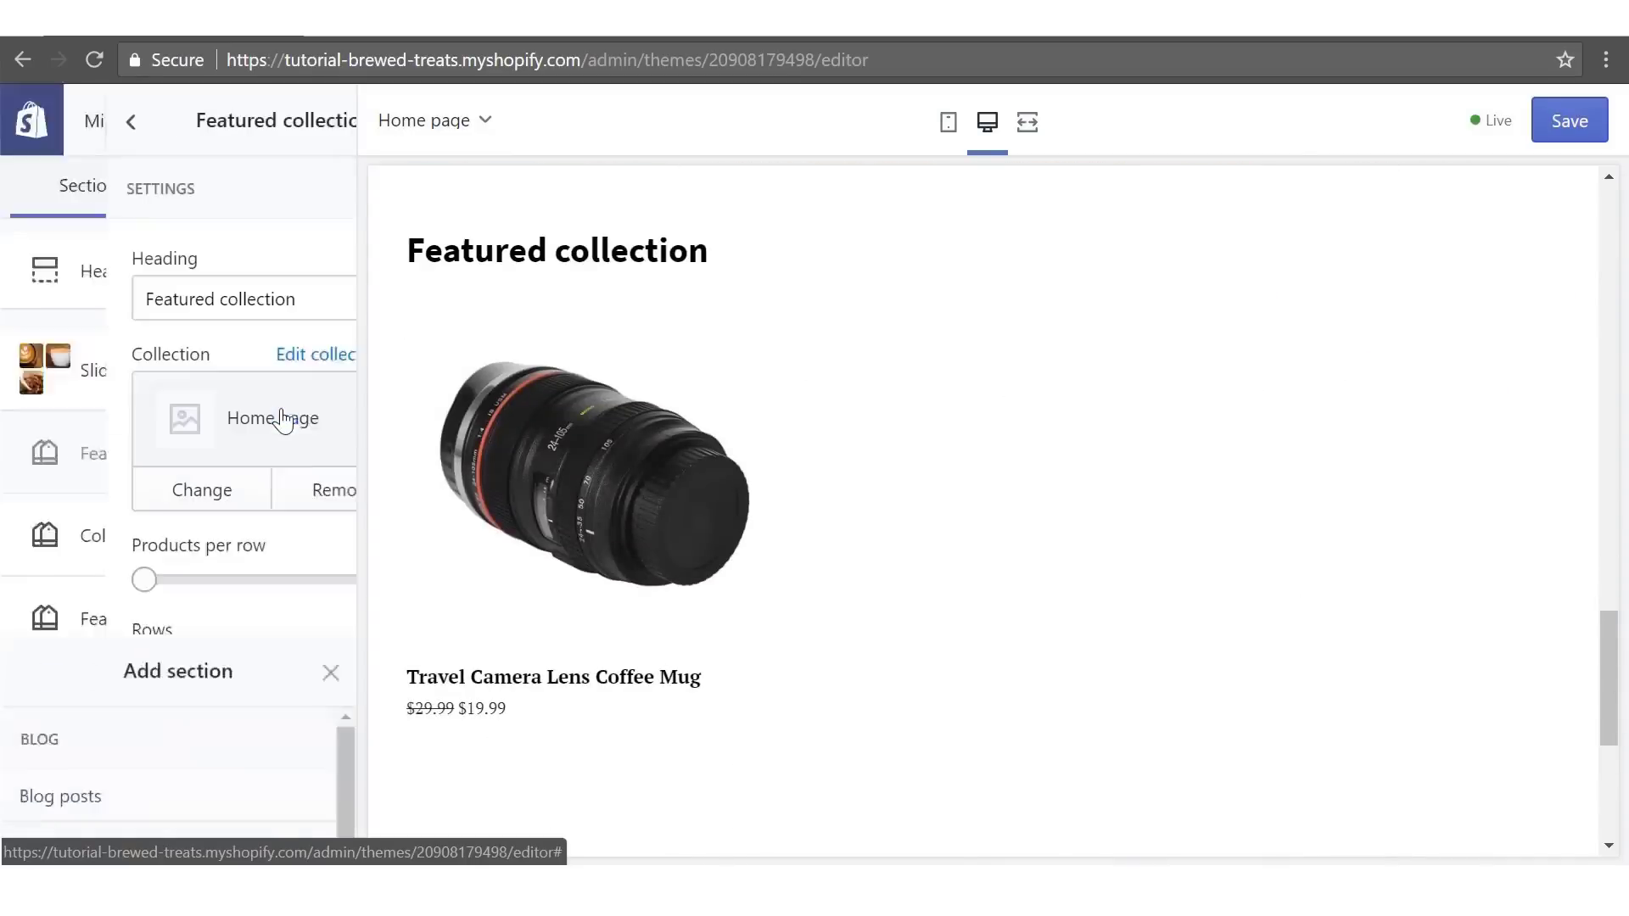
pyautogui.doubleClick(136, 304)
pyautogui.write('Tea ')
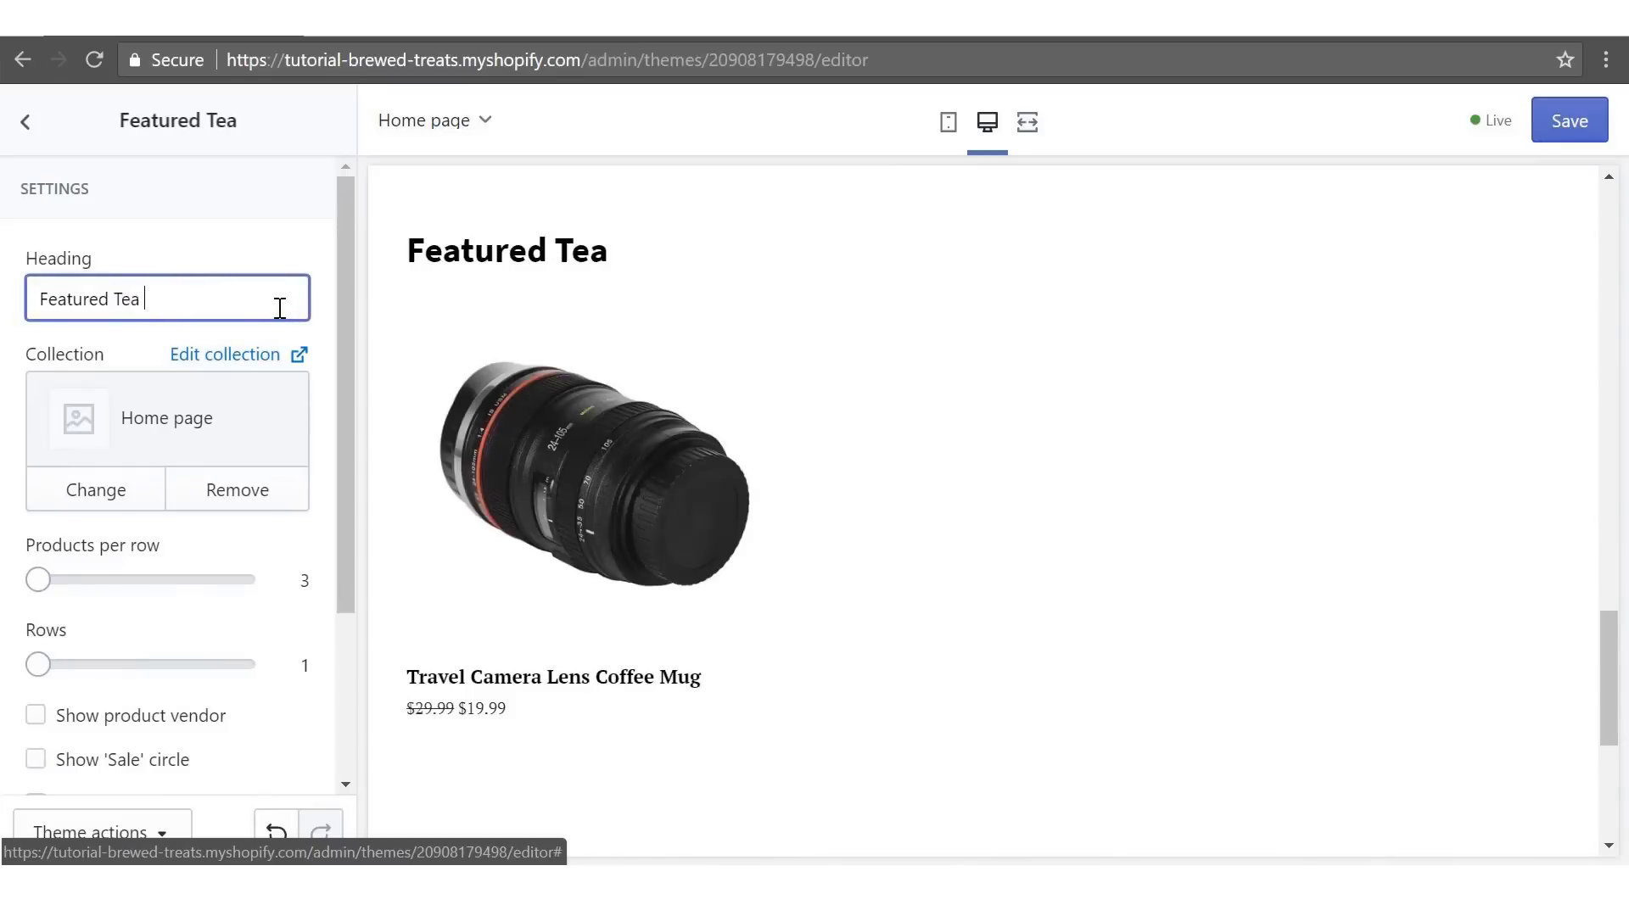
pyautogui.write('Infusers')
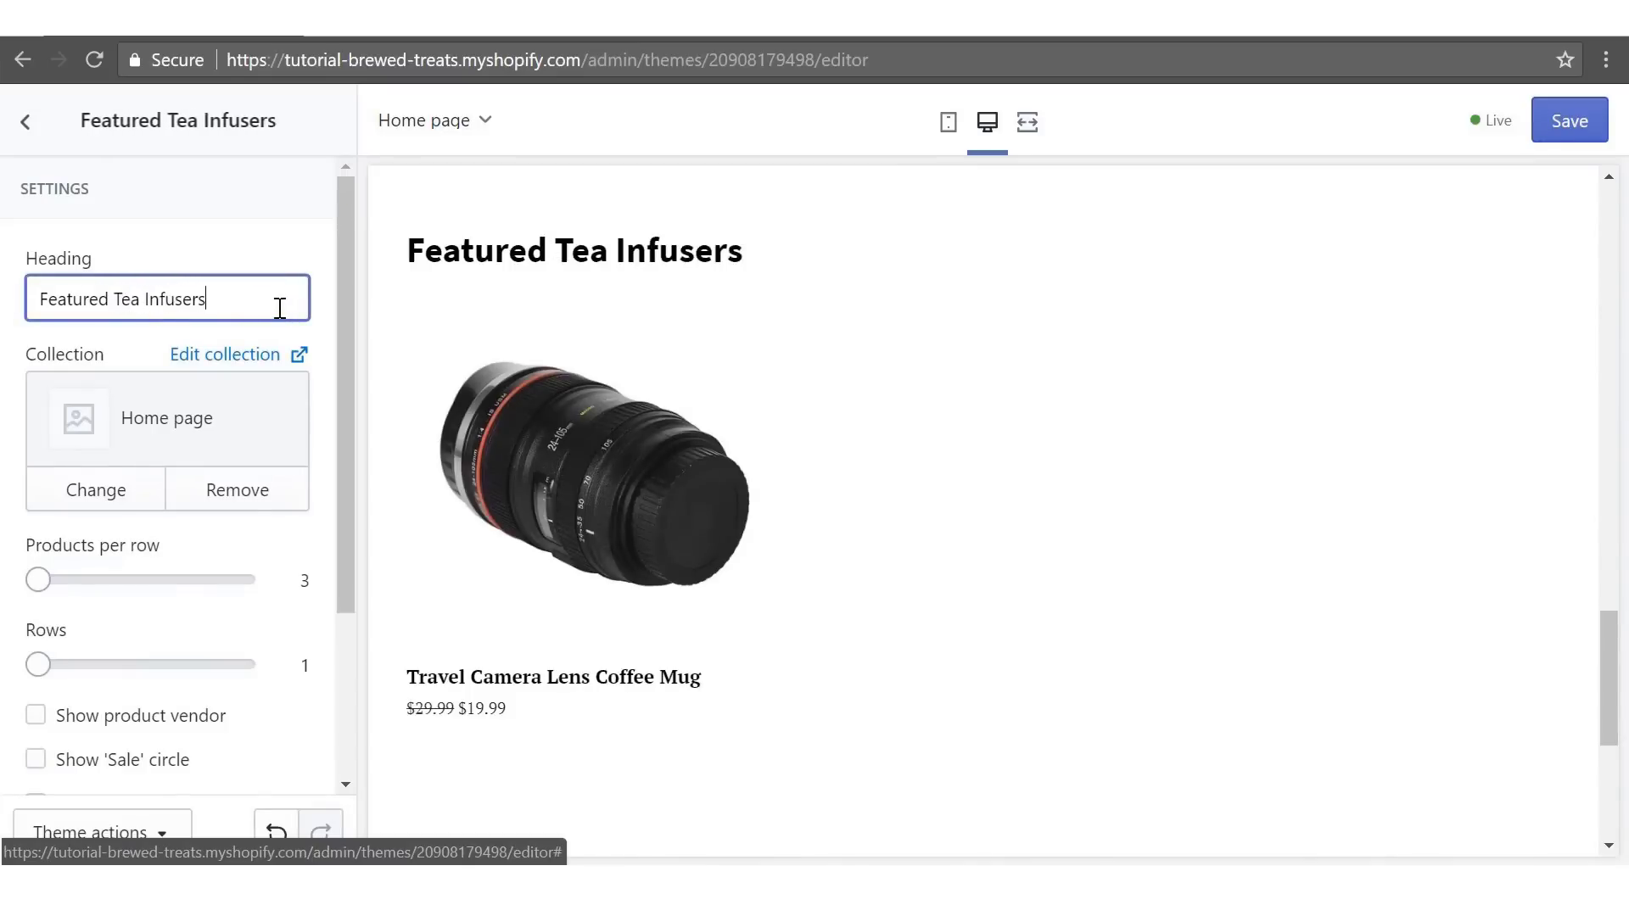
# - Show the Tea Infusers collection in that section with four products per row
pyautogui.click(134, 483)
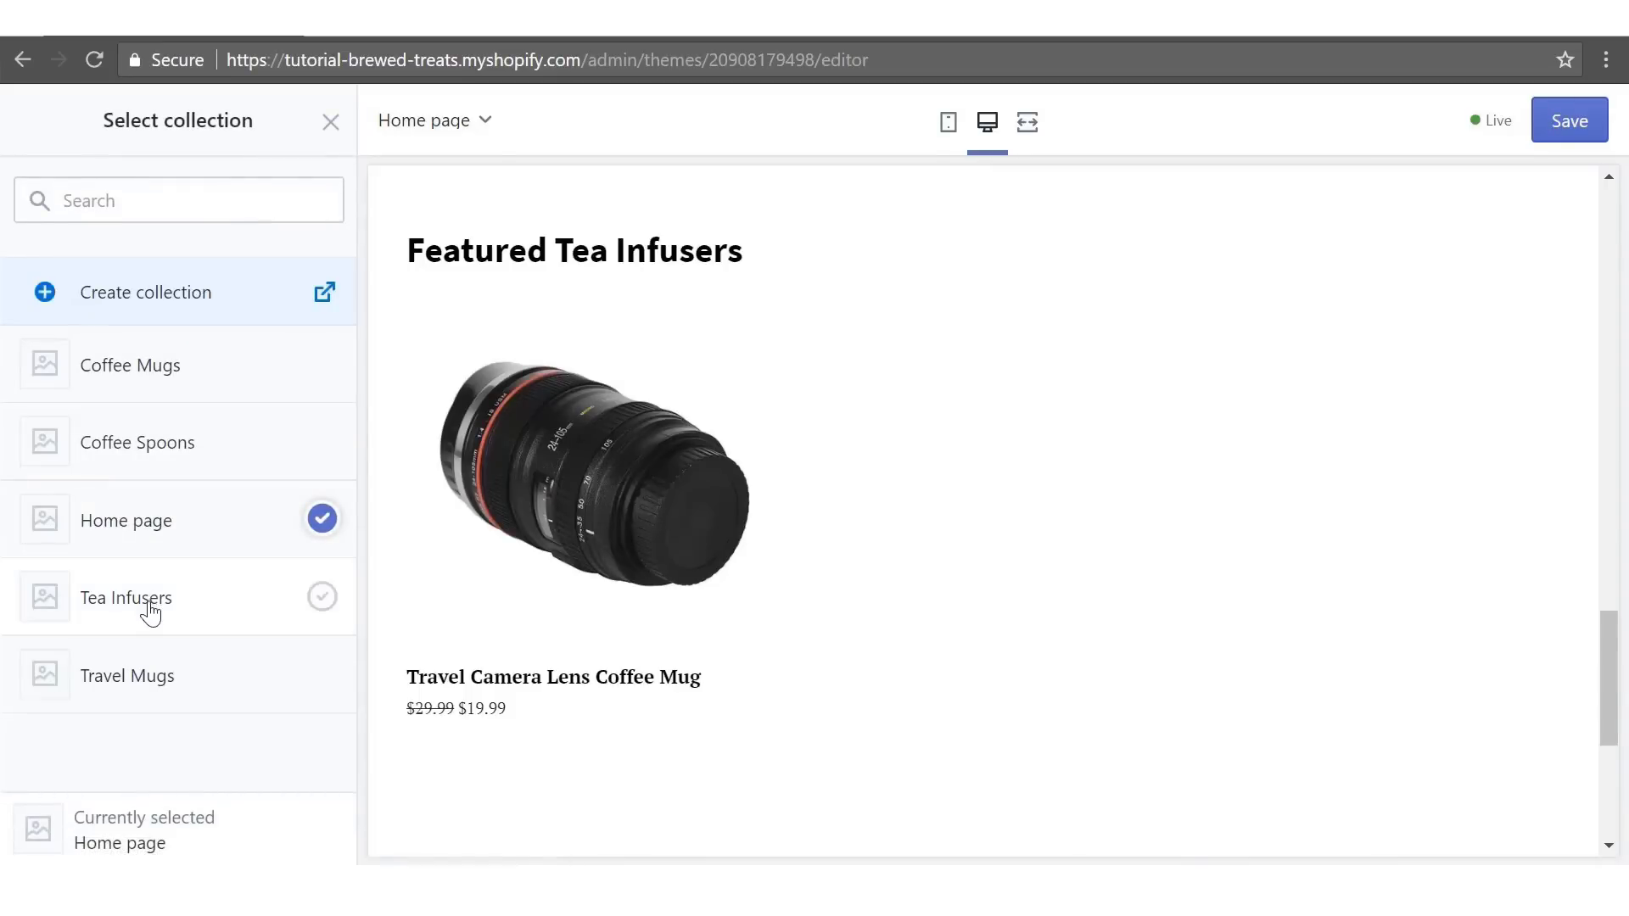
pyautogui.click(151, 610)
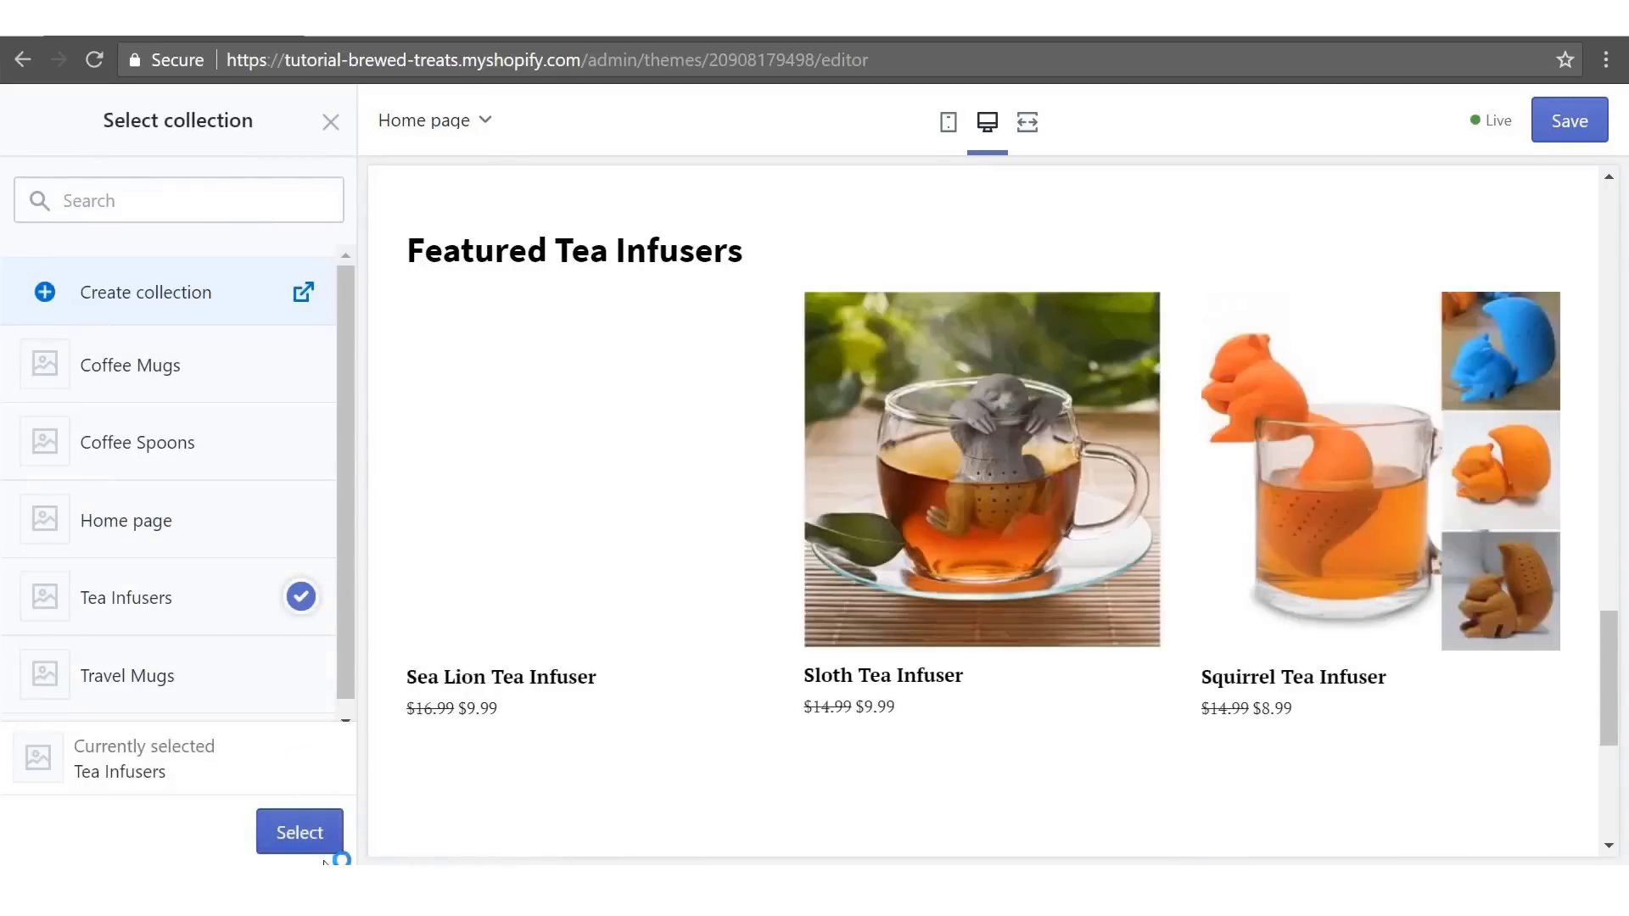
pyautogui.click(301, 833)
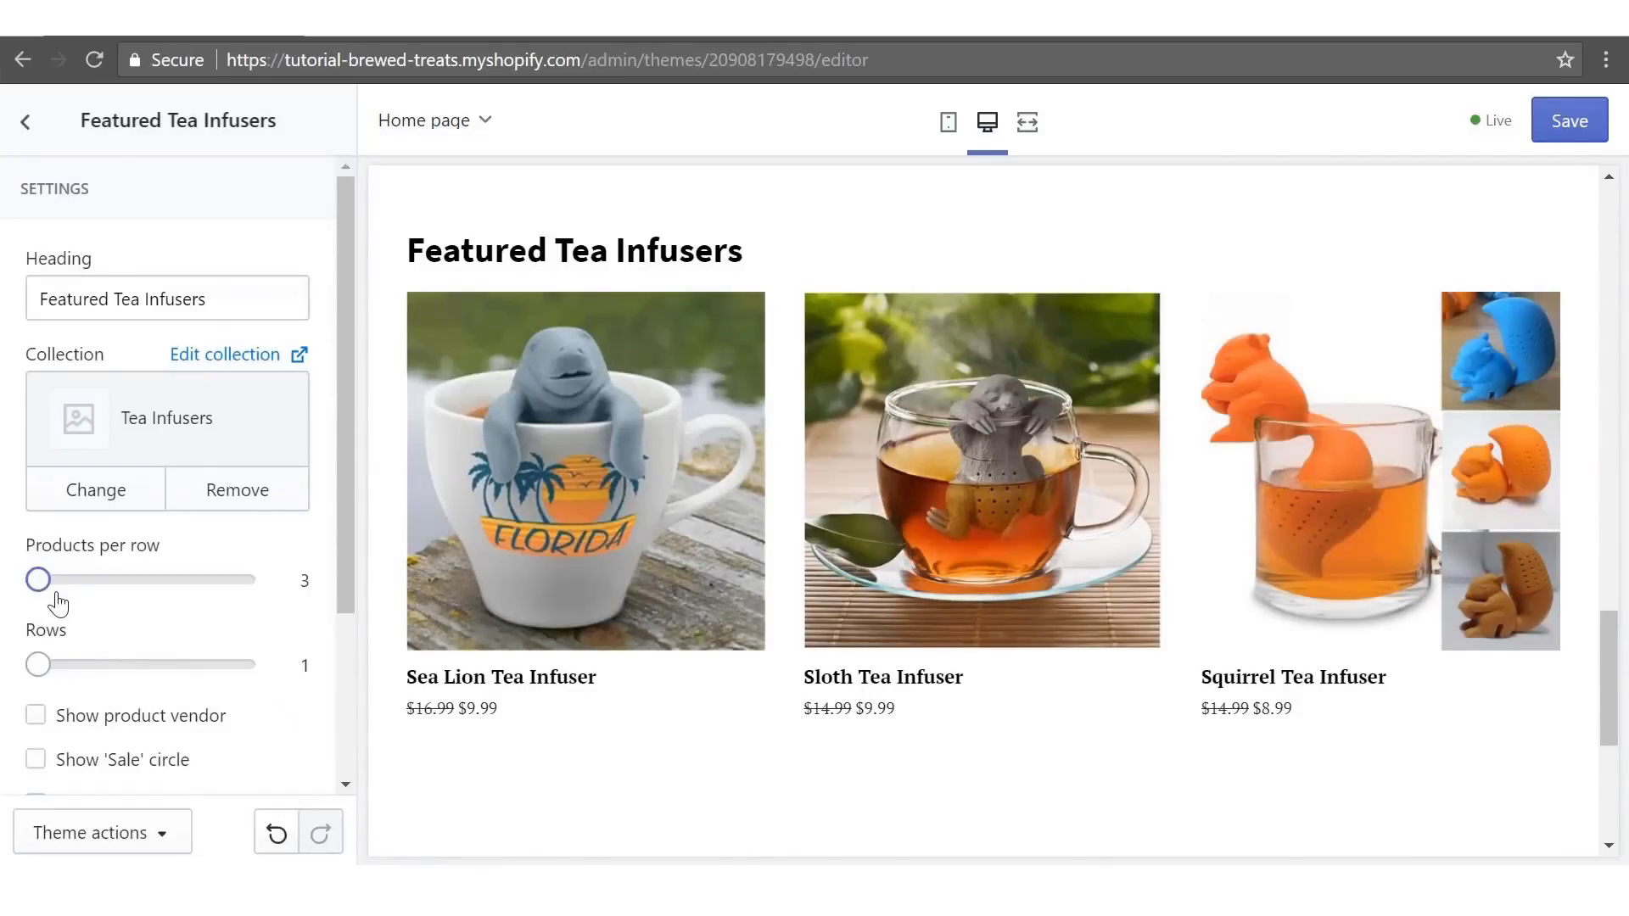
pyautogui.click(112, 584)
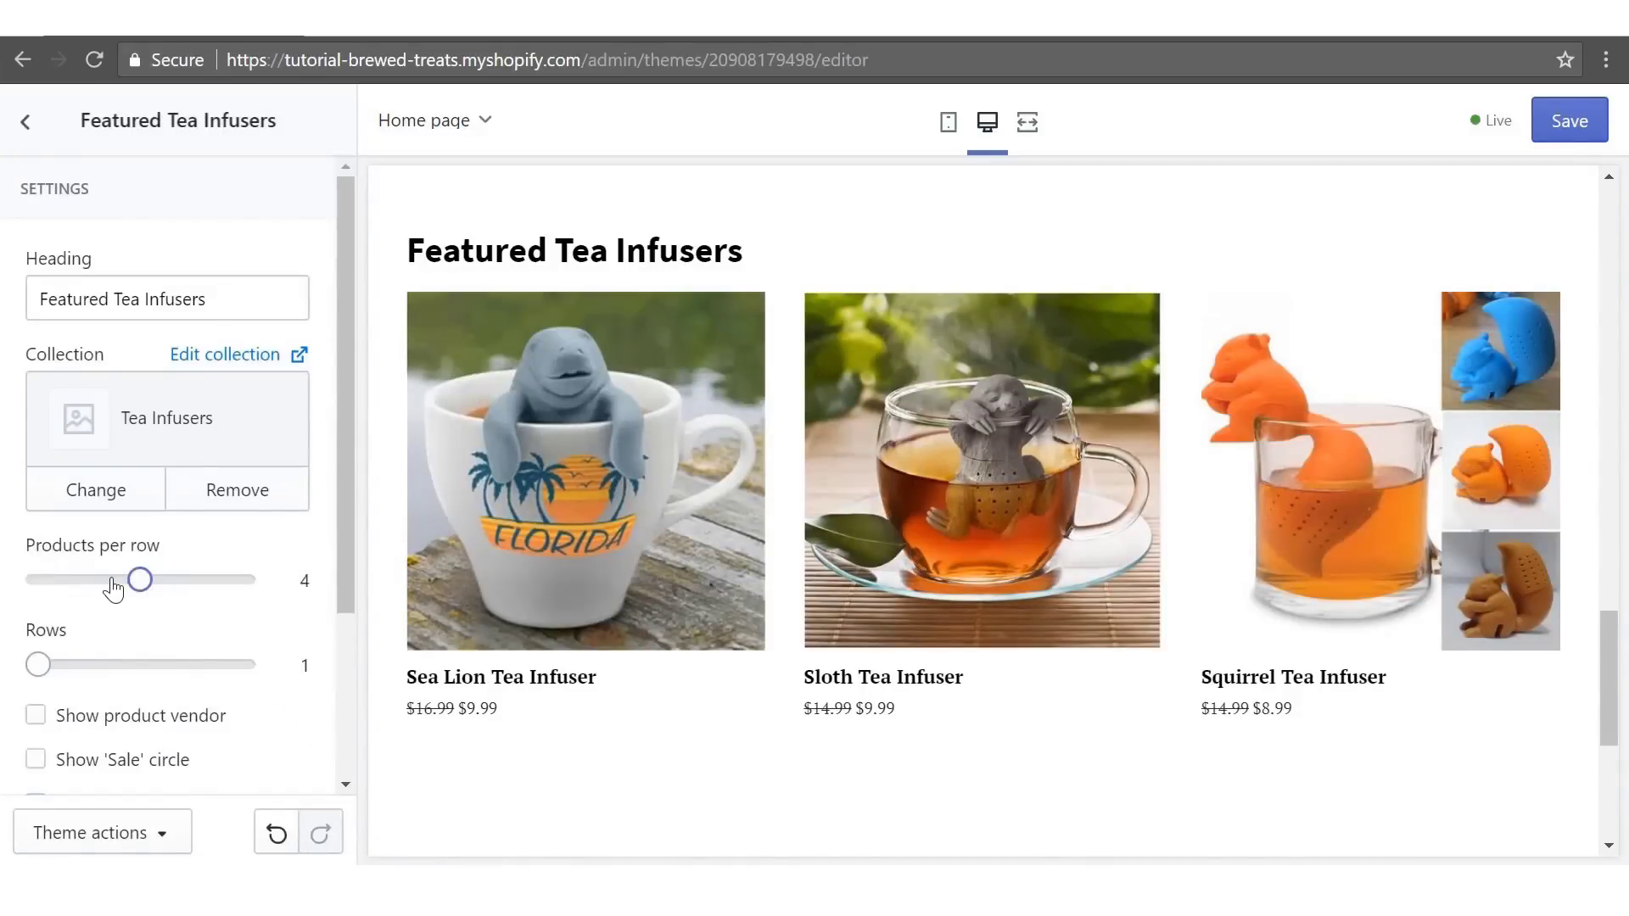
pyautogui.click(23, 126)
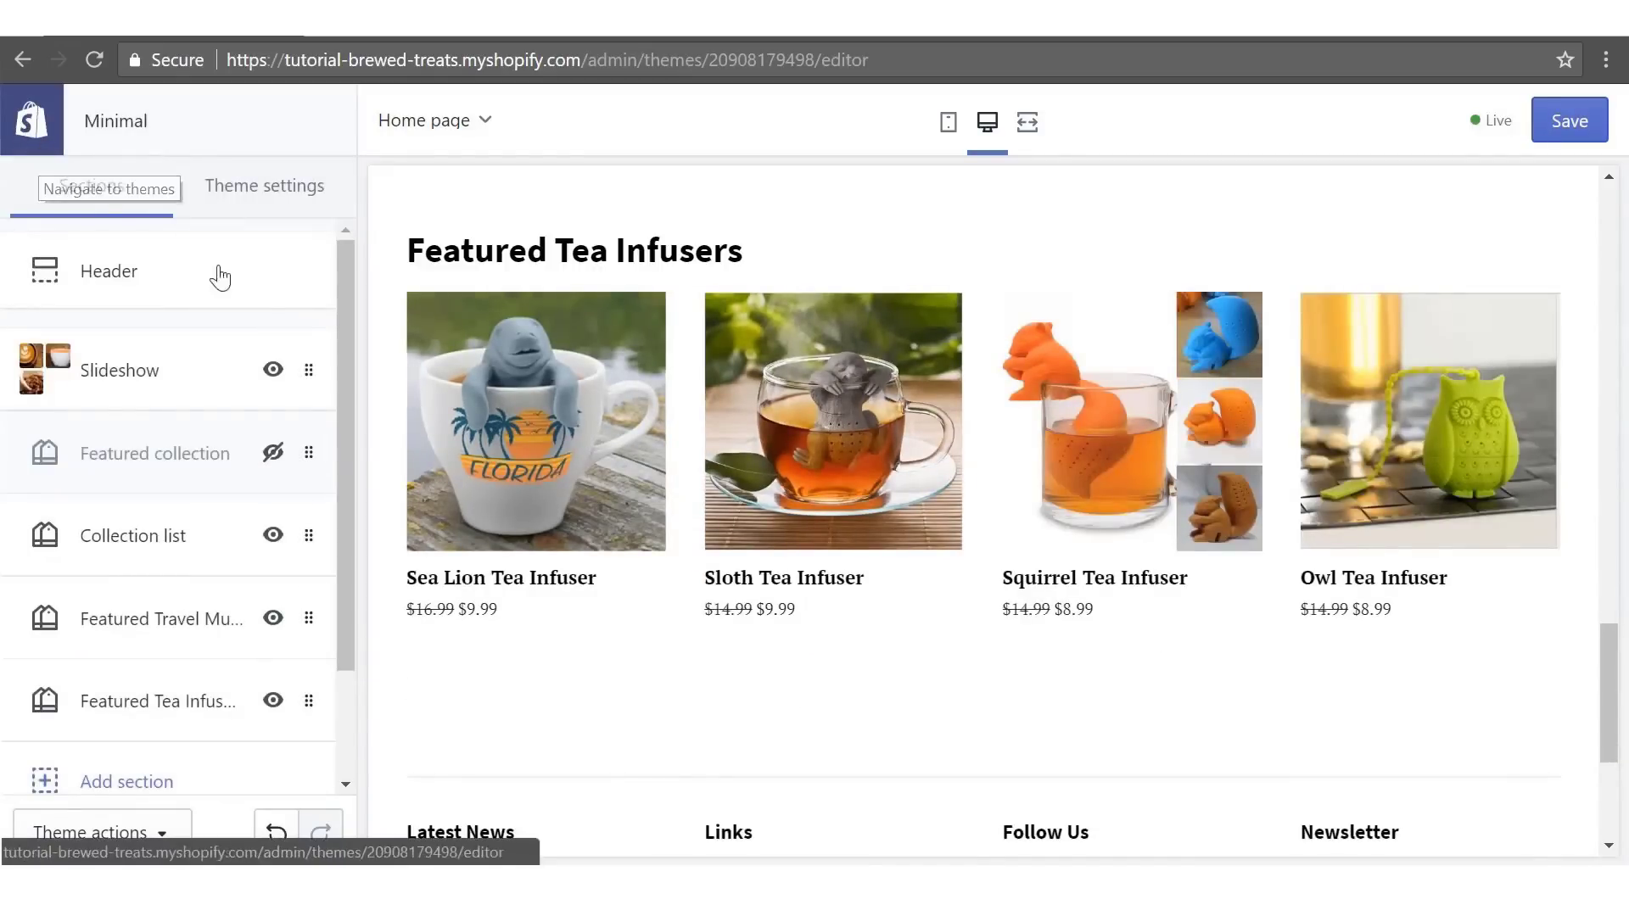
# - Remove the News and Social icons blocks from the footer, leaving Links and Newsletter
pyautogui.scroll(-3, 335, 408)
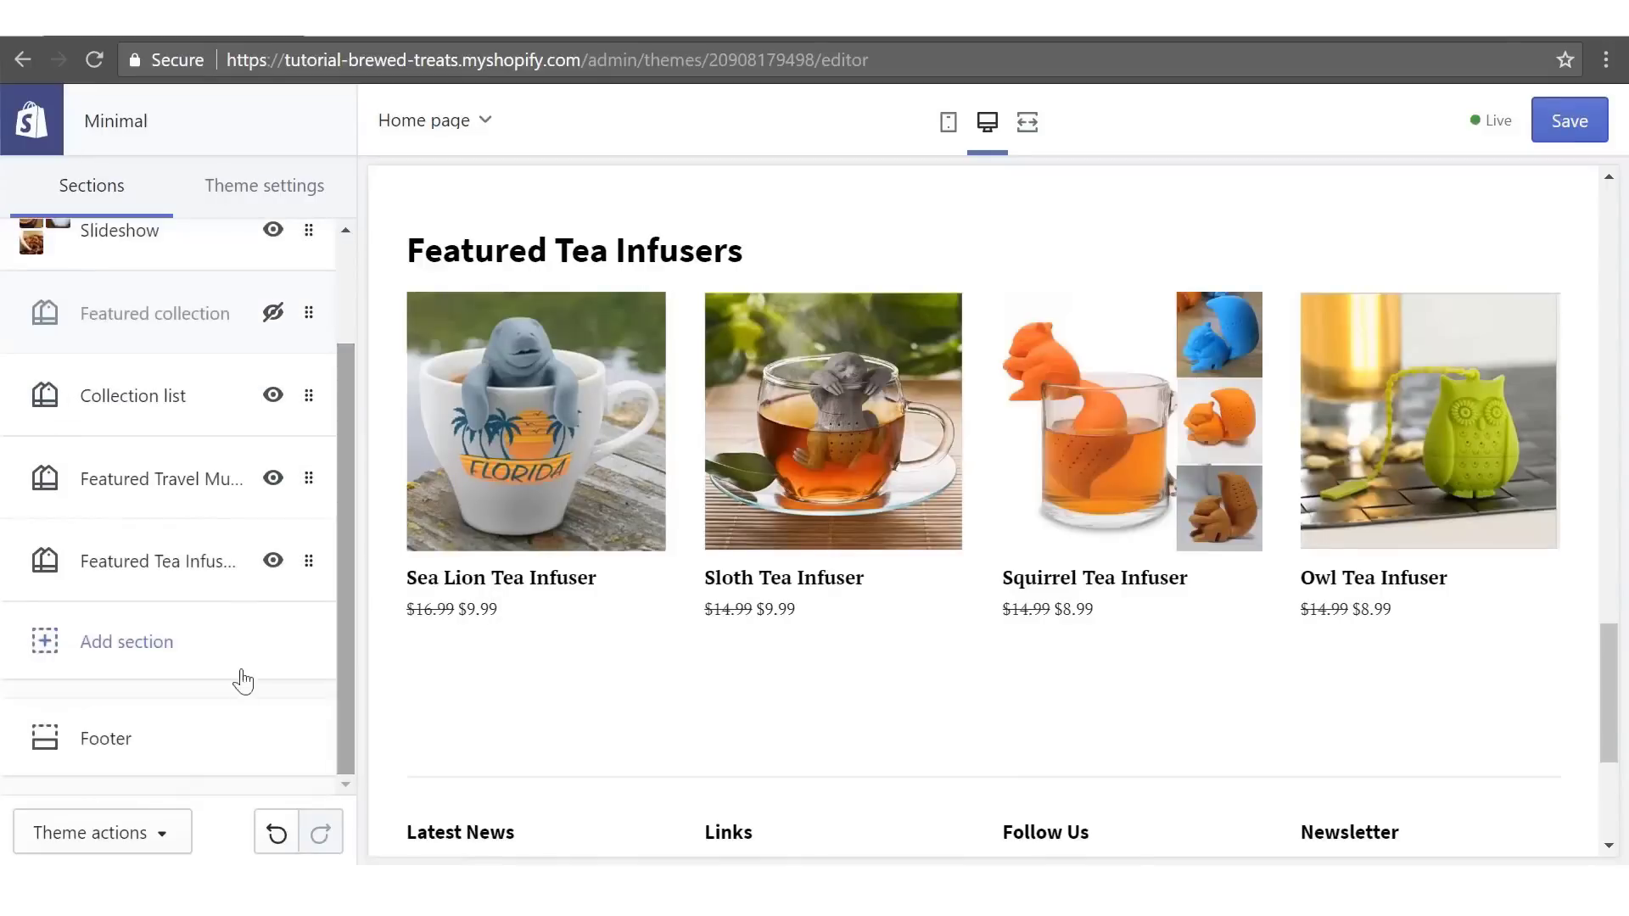
pyautogui.click(91, 731)
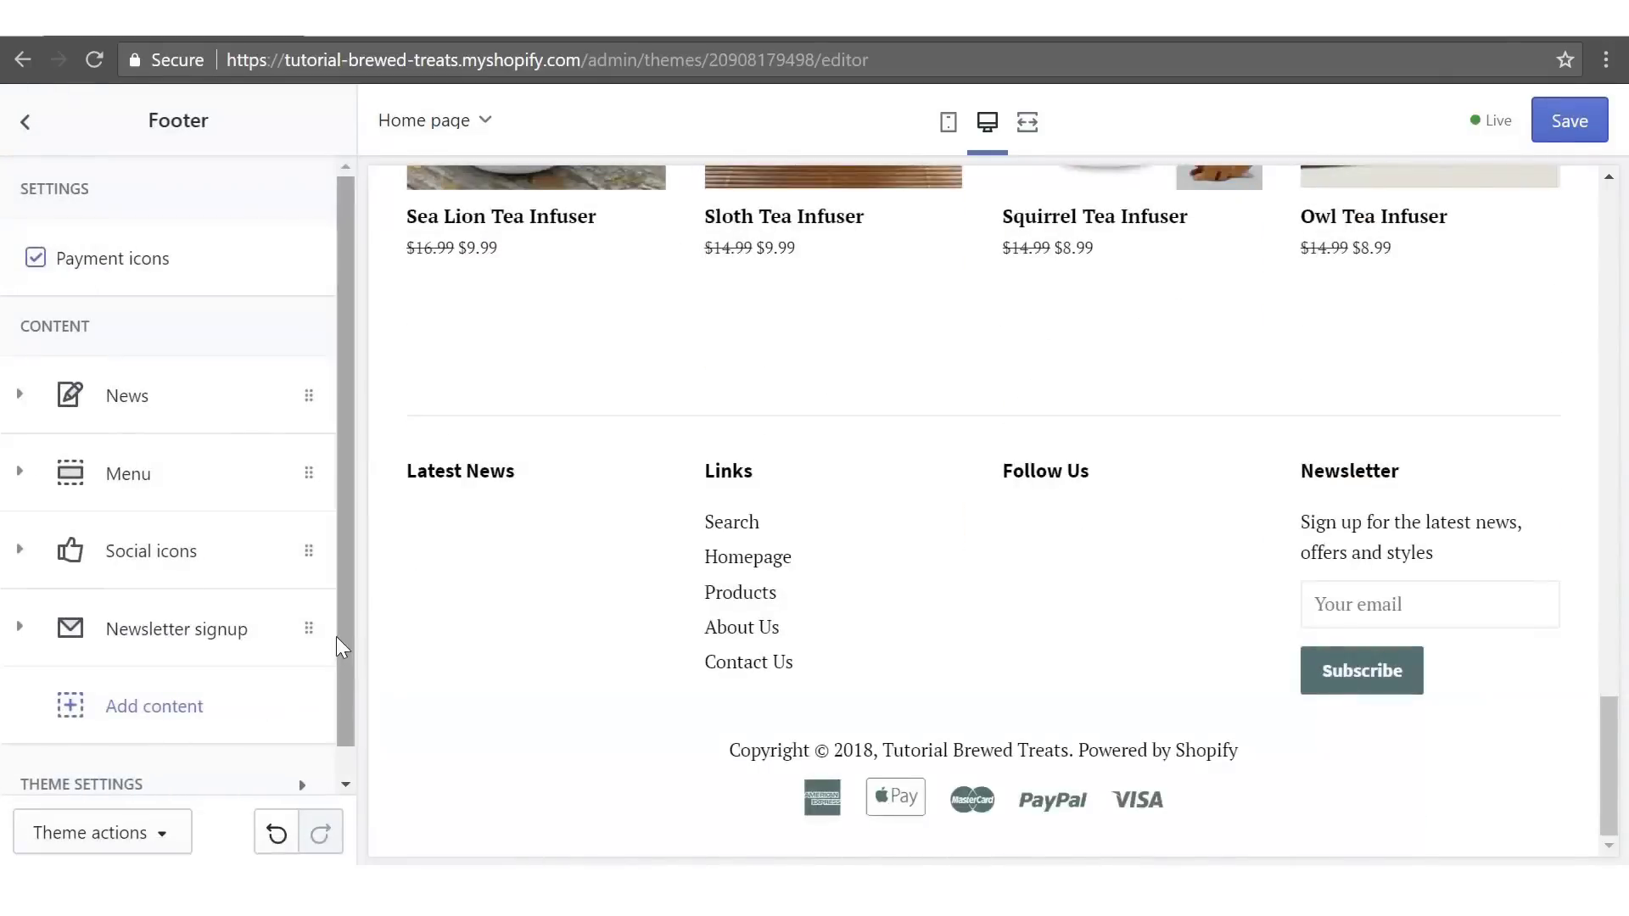
pyautogui.click(200, 396)
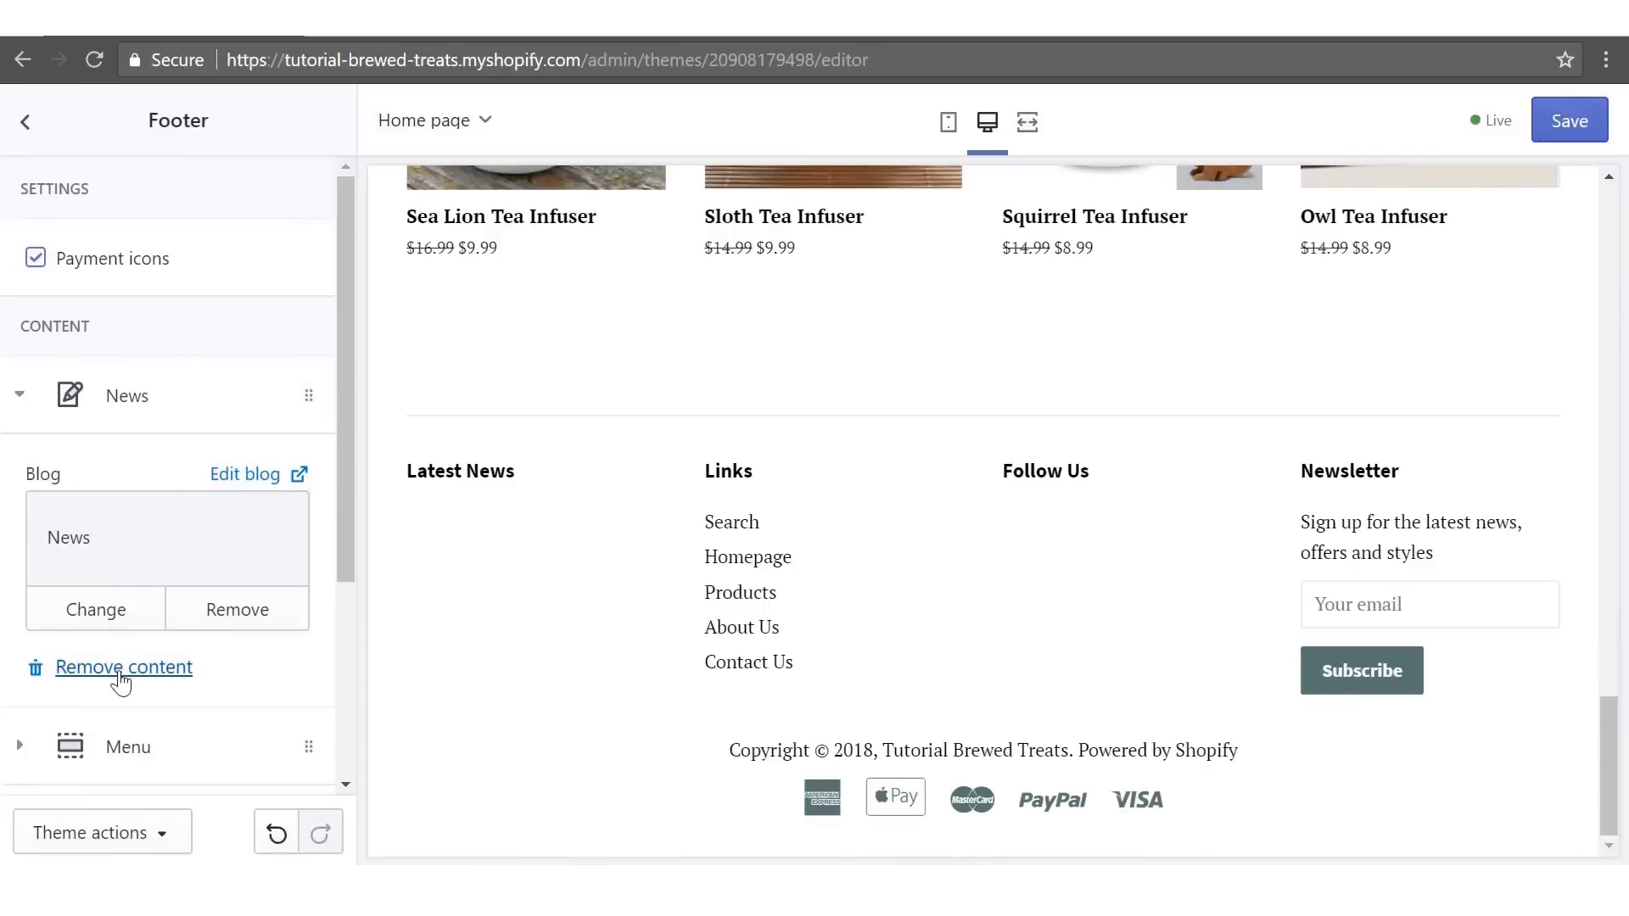
pyautogui.click(121, 668)
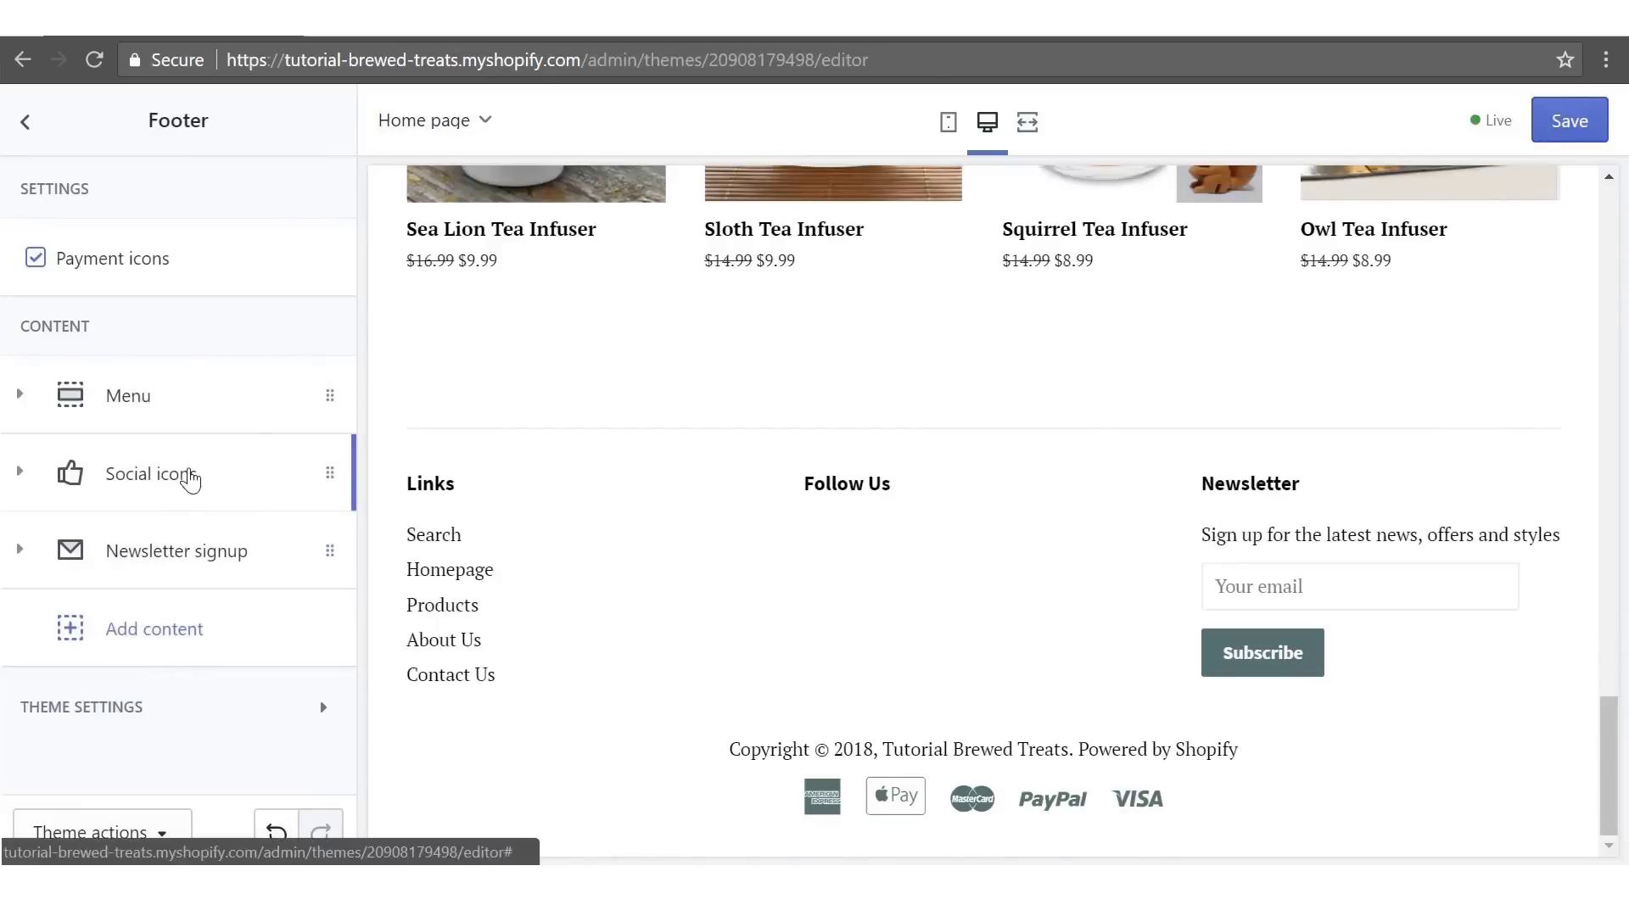
pyautogui.click(190, 479)
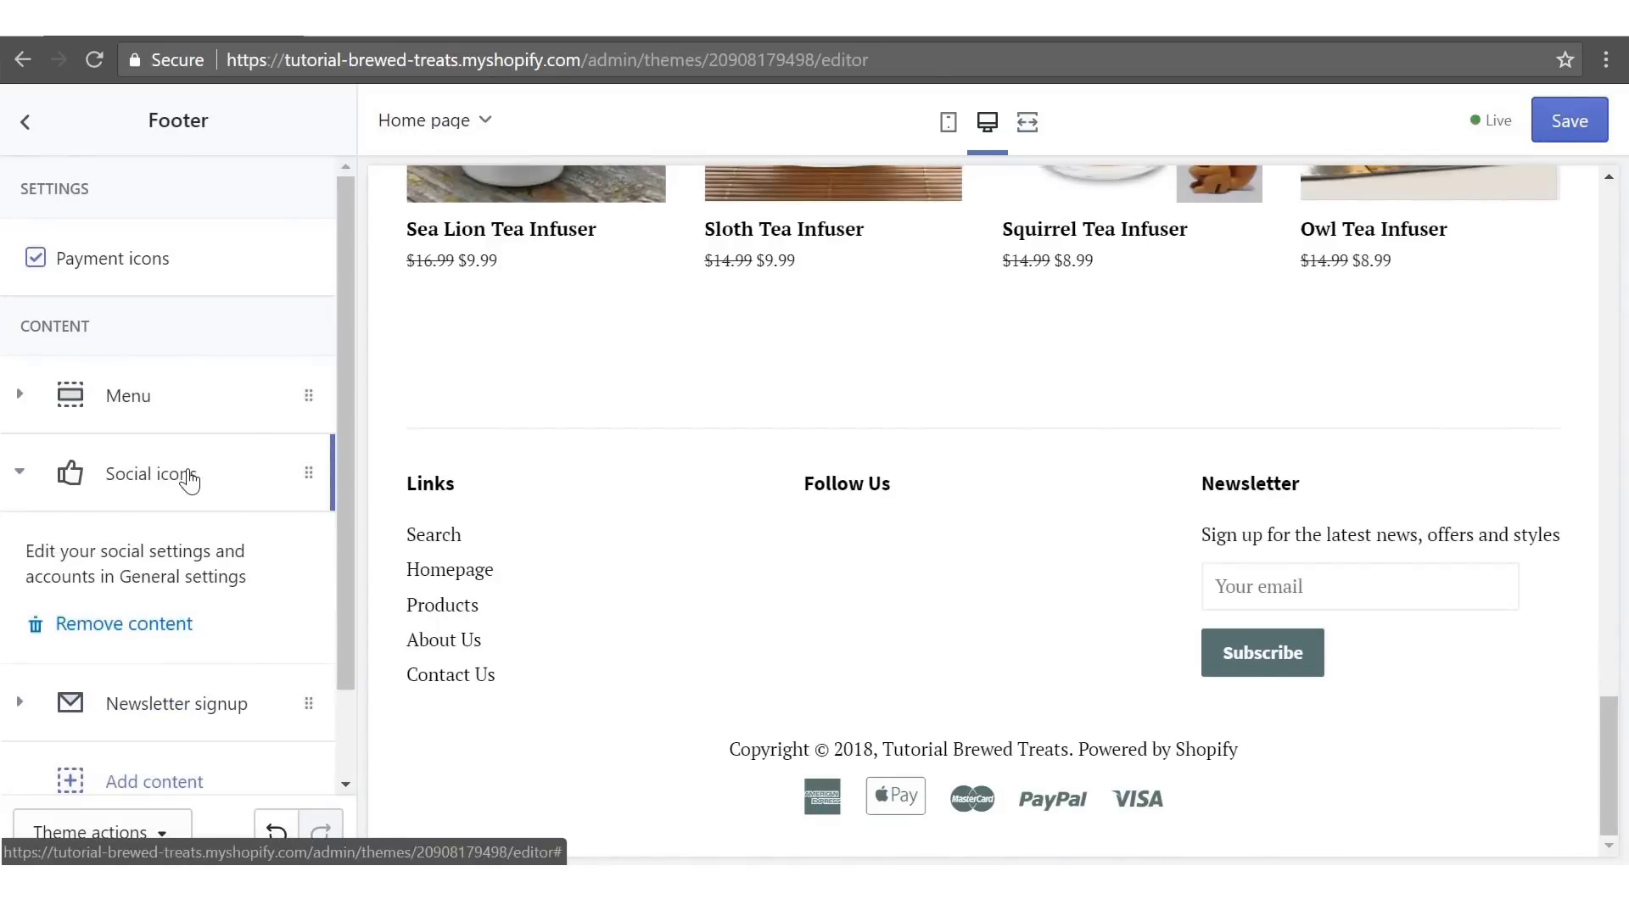
pyautogui.click(124, 626)
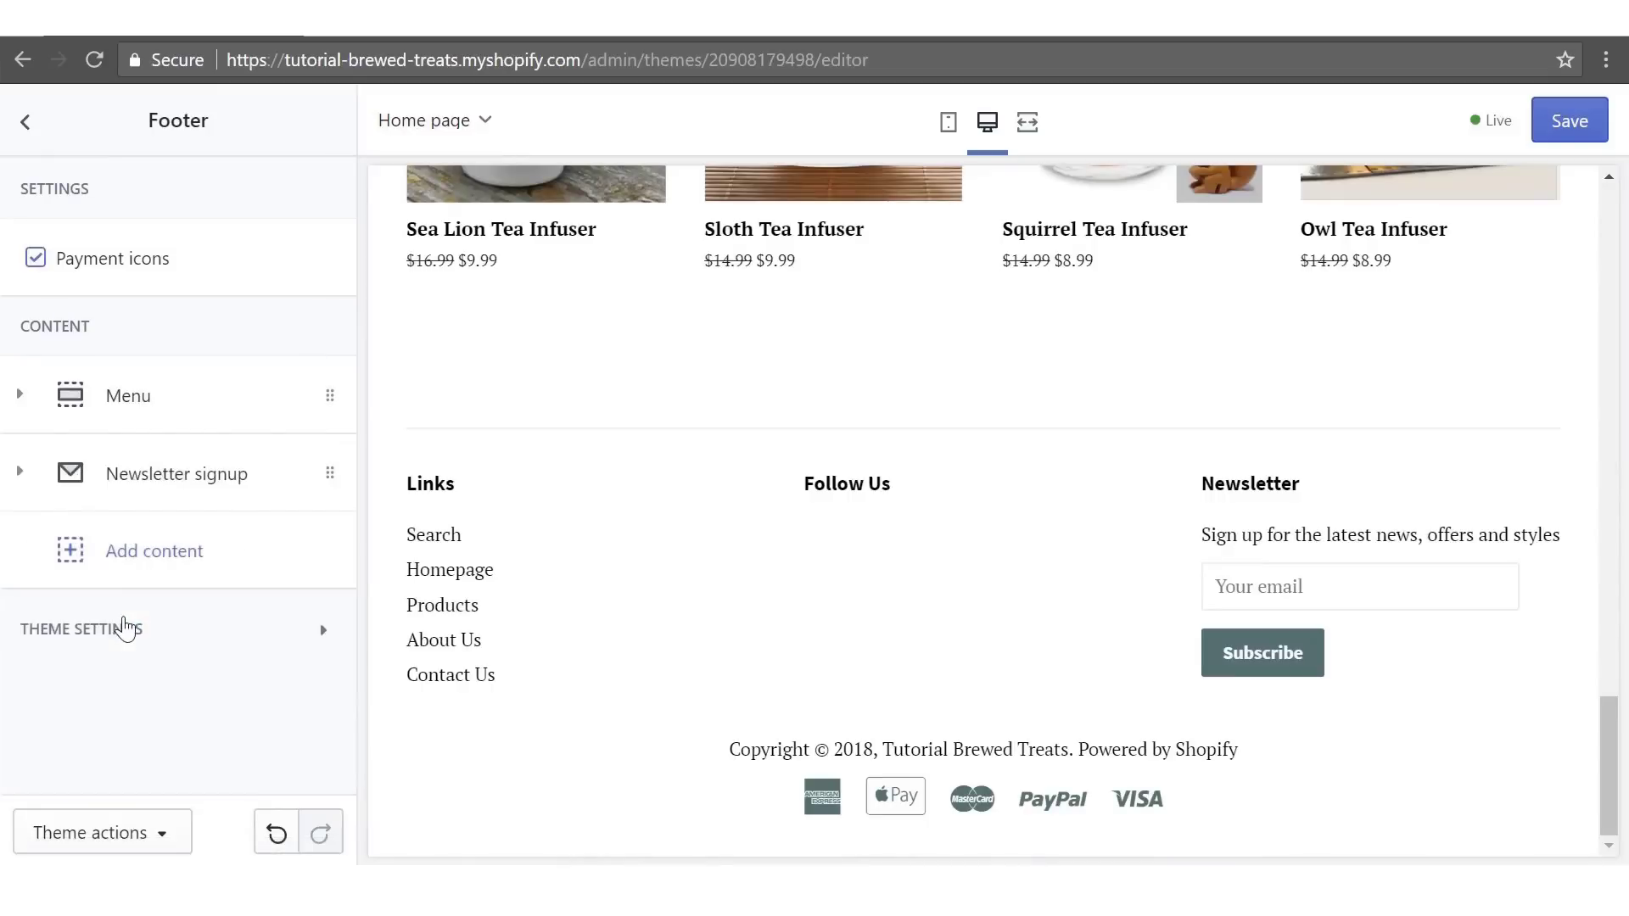
pyautogui.click(26, 121)
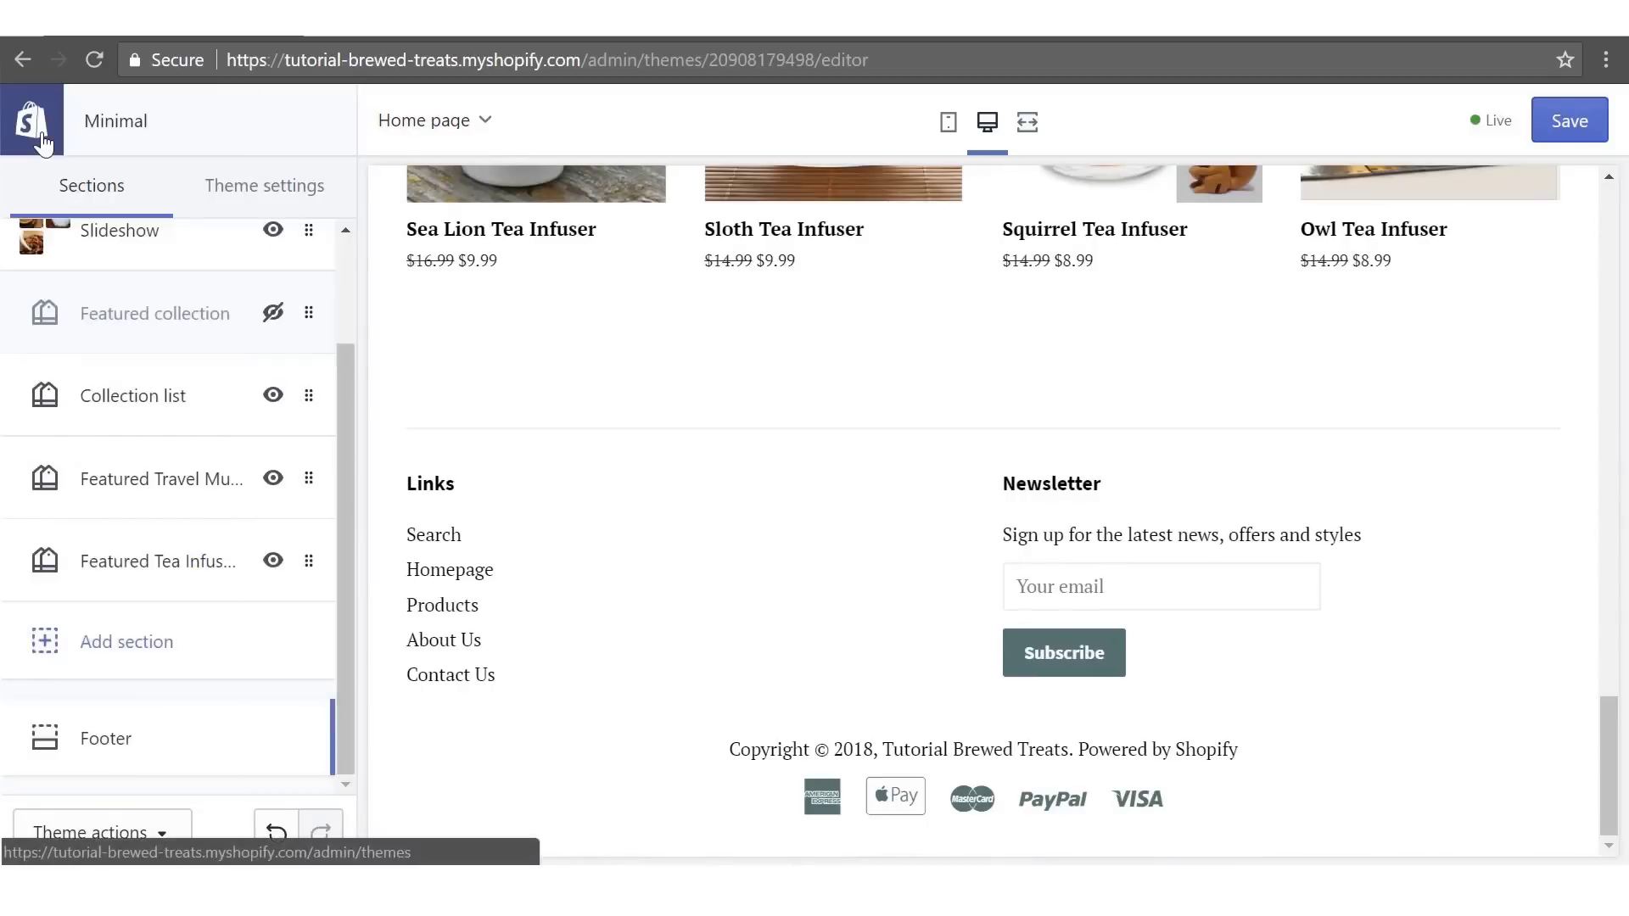
# - Set the theme's Top bar background colour to dark brown #70431a
pyautogui.click(248, 189)
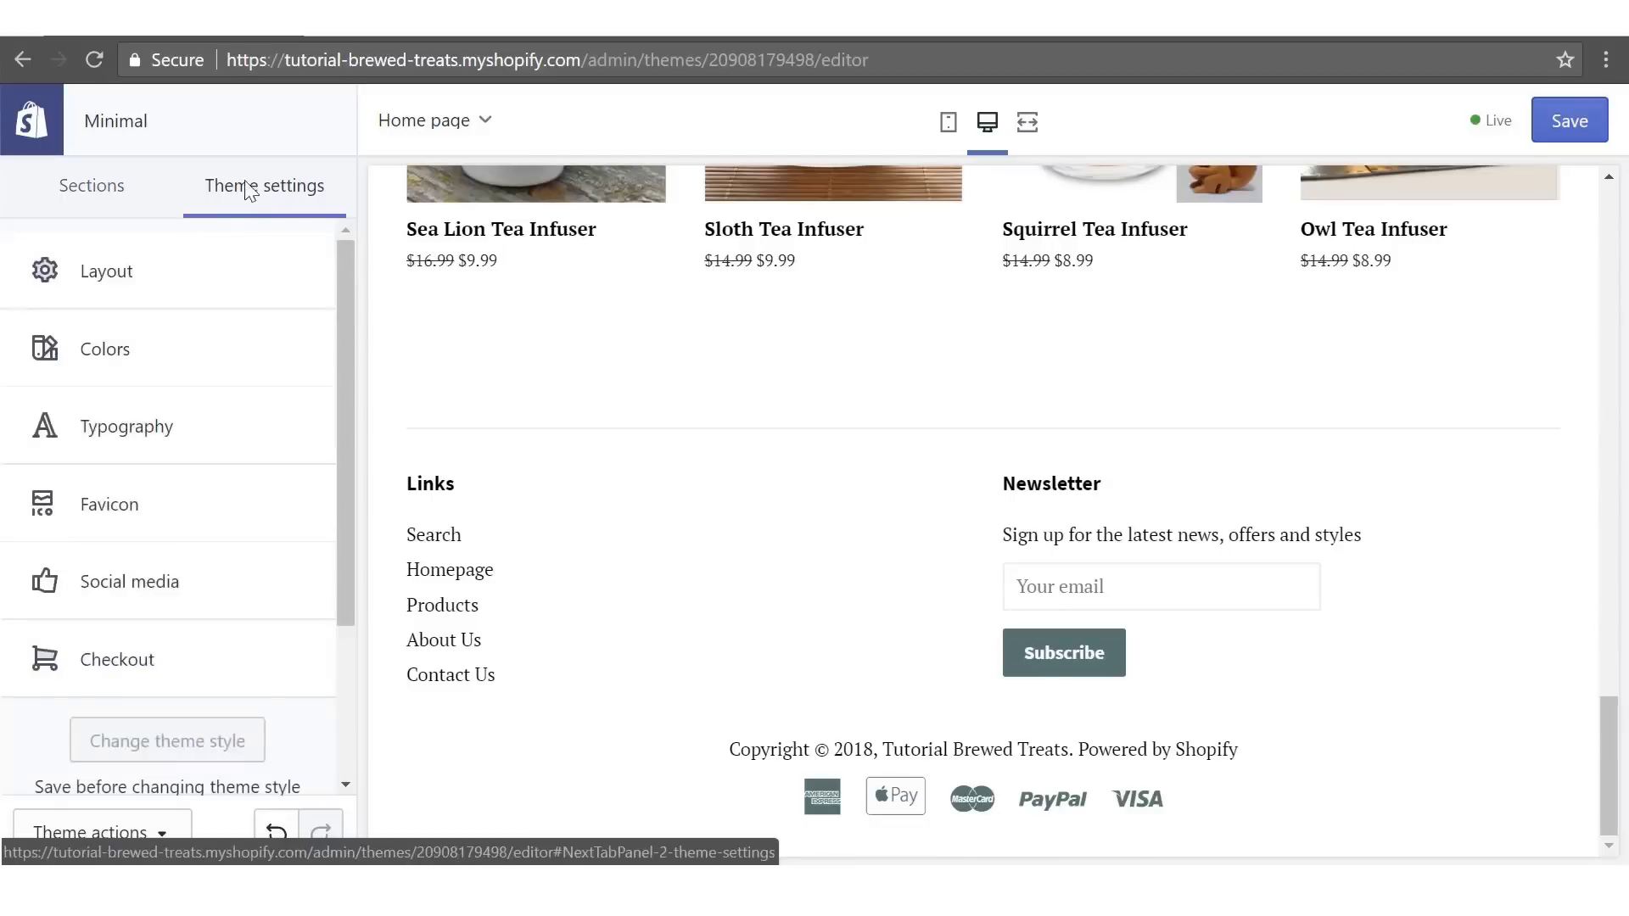
pyautogui.click(105, 348)
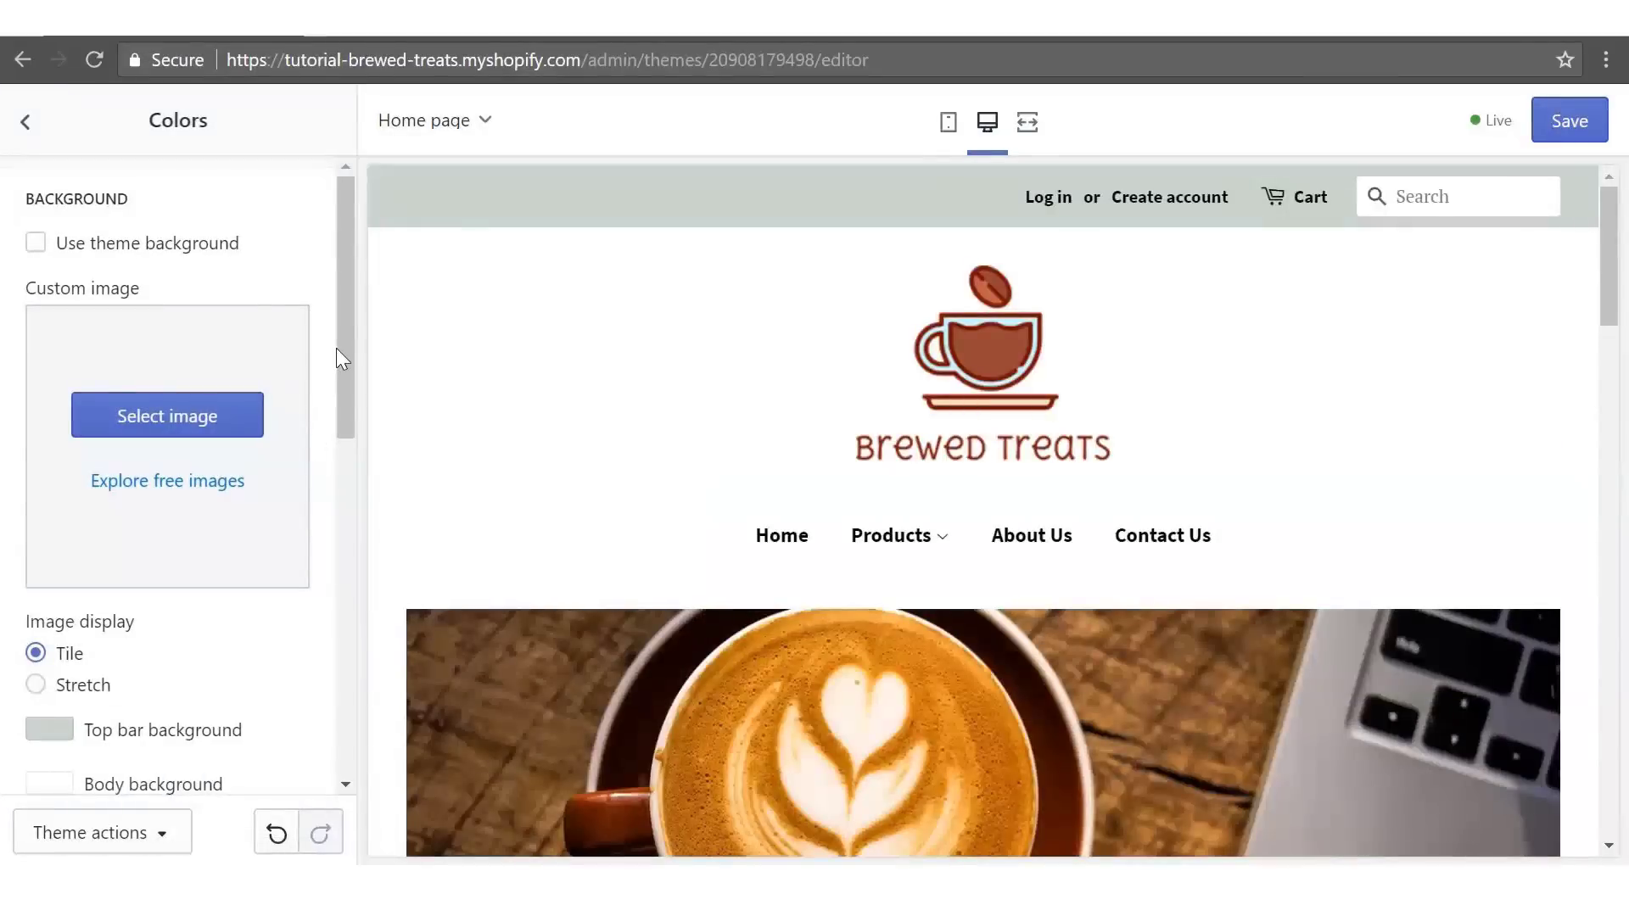
pyautogui.moveTo(339, 348); pyautogui.dragTo(354, 493)
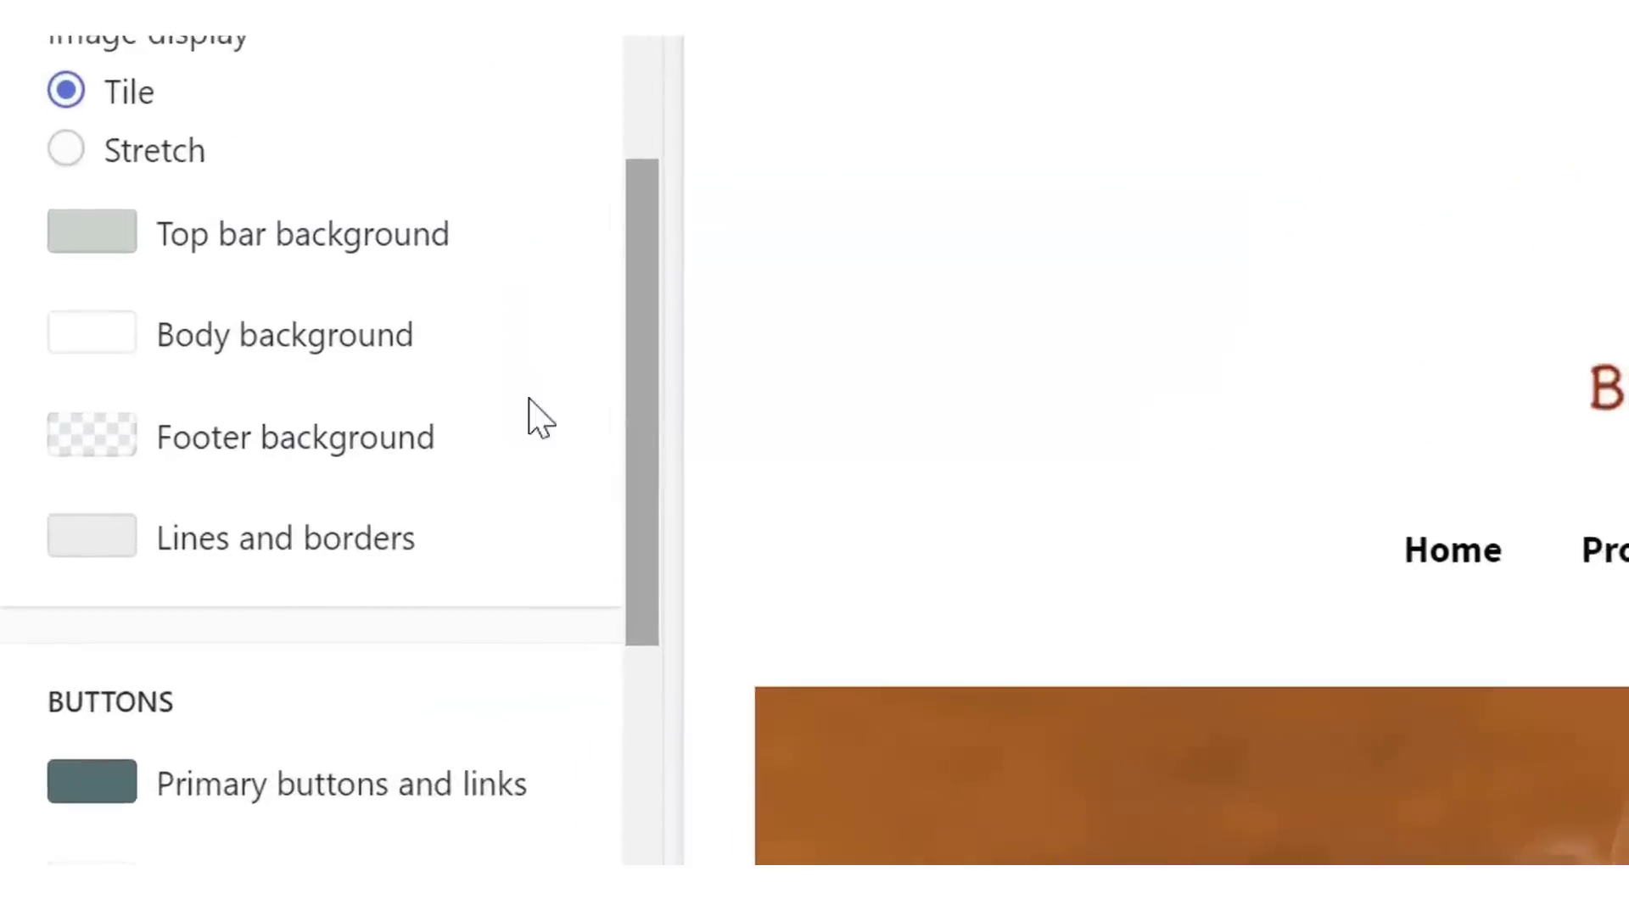
pyautogui.click(62, 363)
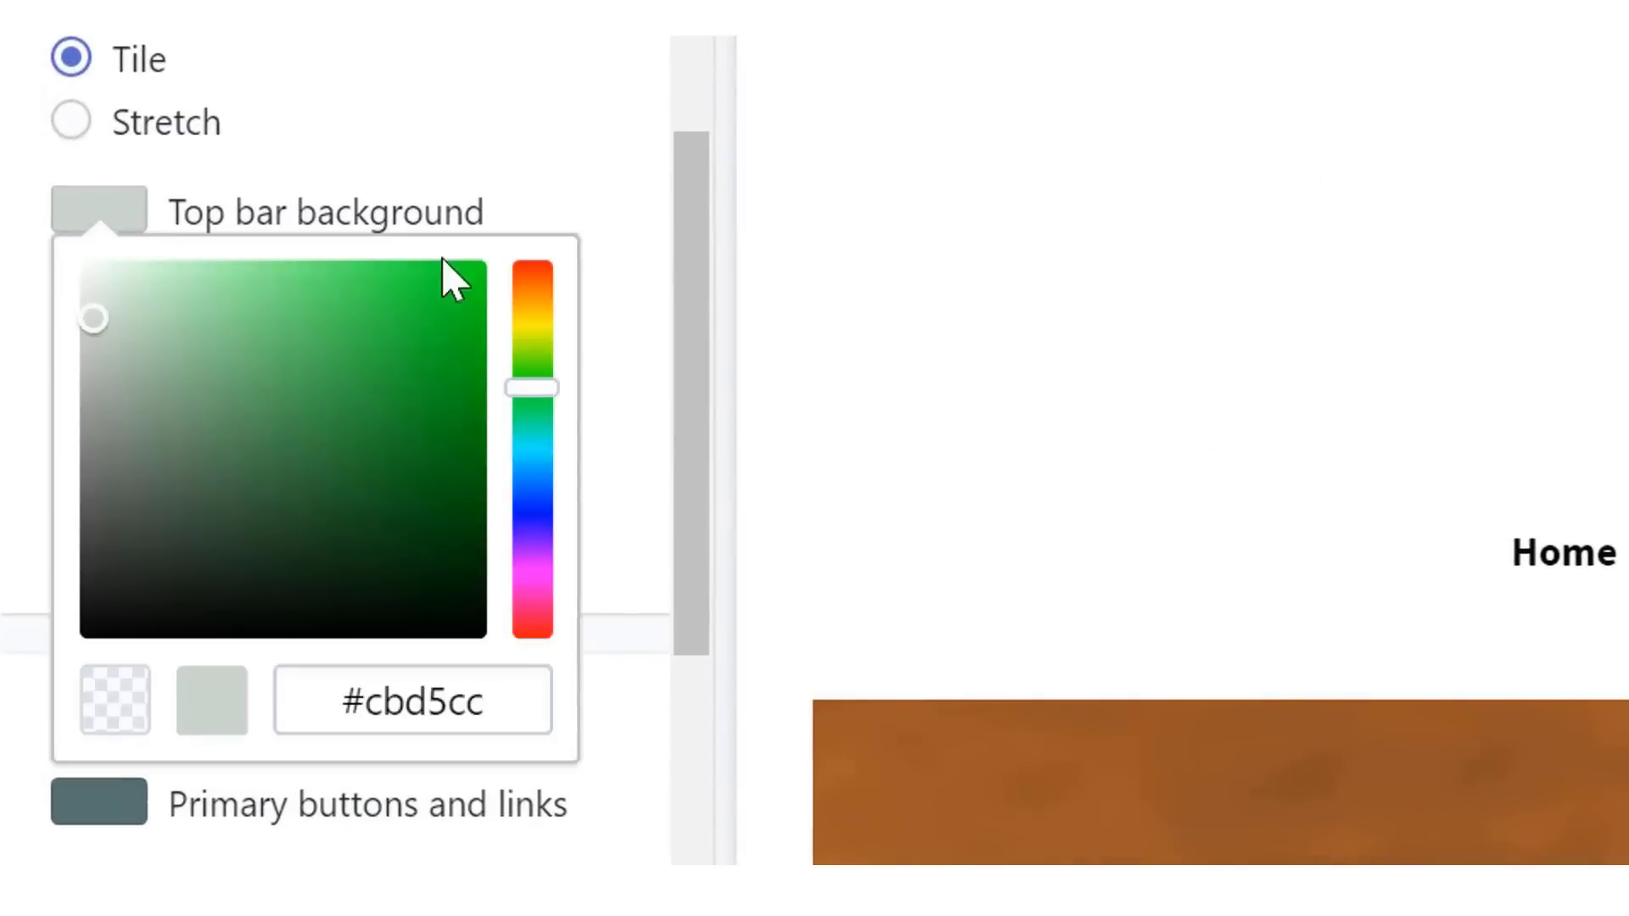
pyautogui.moveTo(542, 389); pyautogui.dragTo(578, 293)
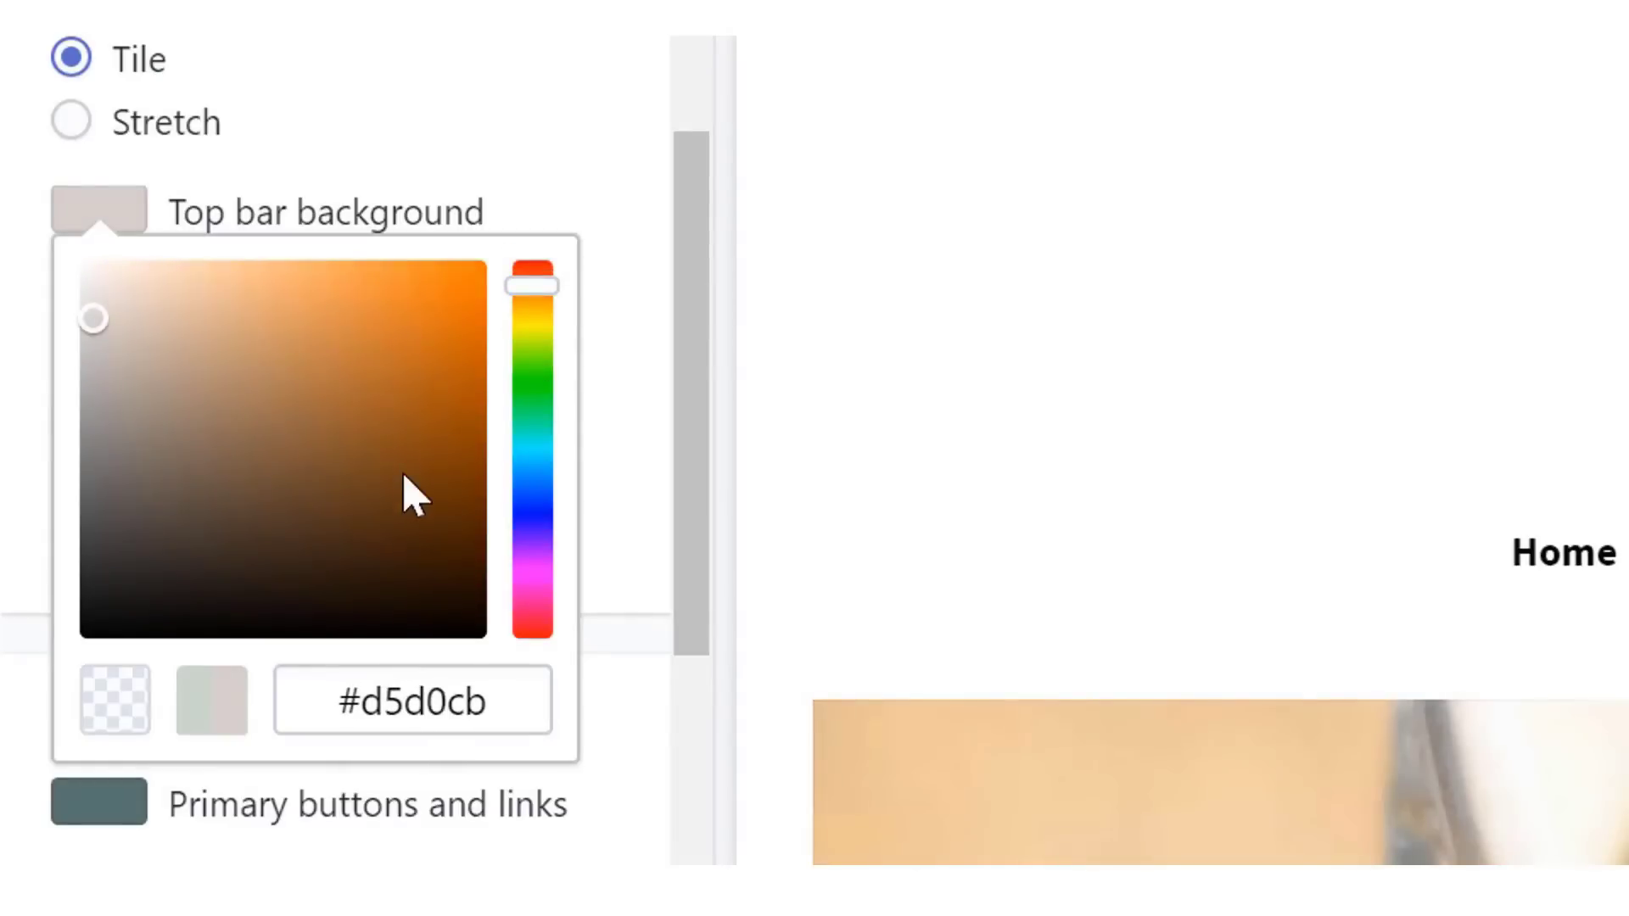
pyautogui.moveTo(410, 546); pyautogui.dragTo(416, 528)
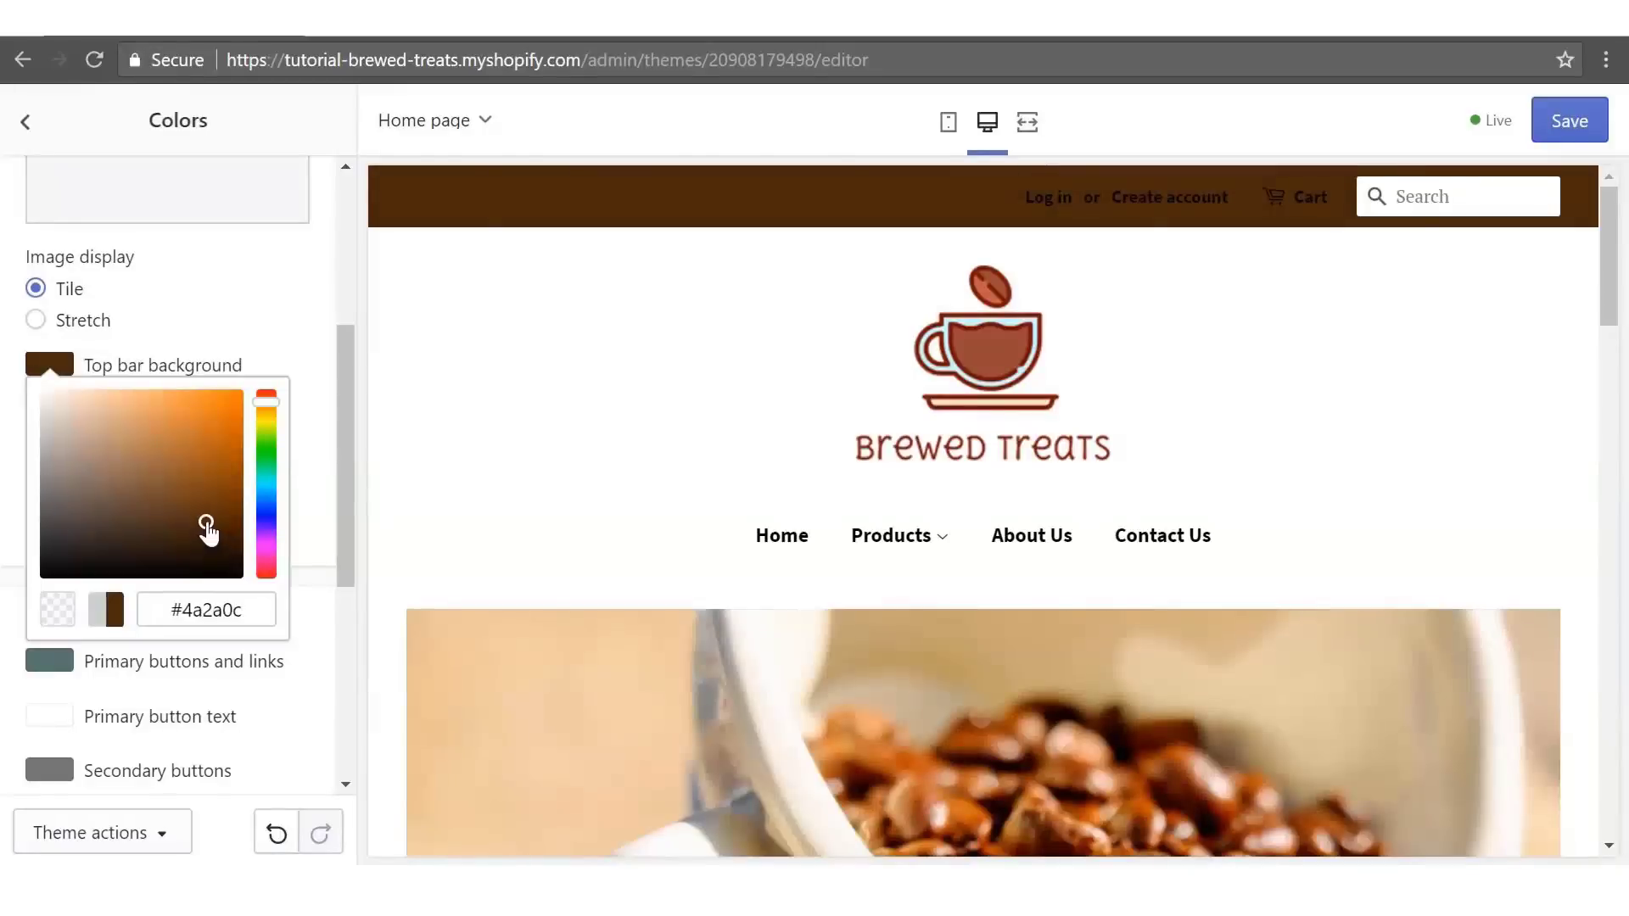
pyautogui.moveTo(208, 532); pyautogui.dragTo(198, 509)
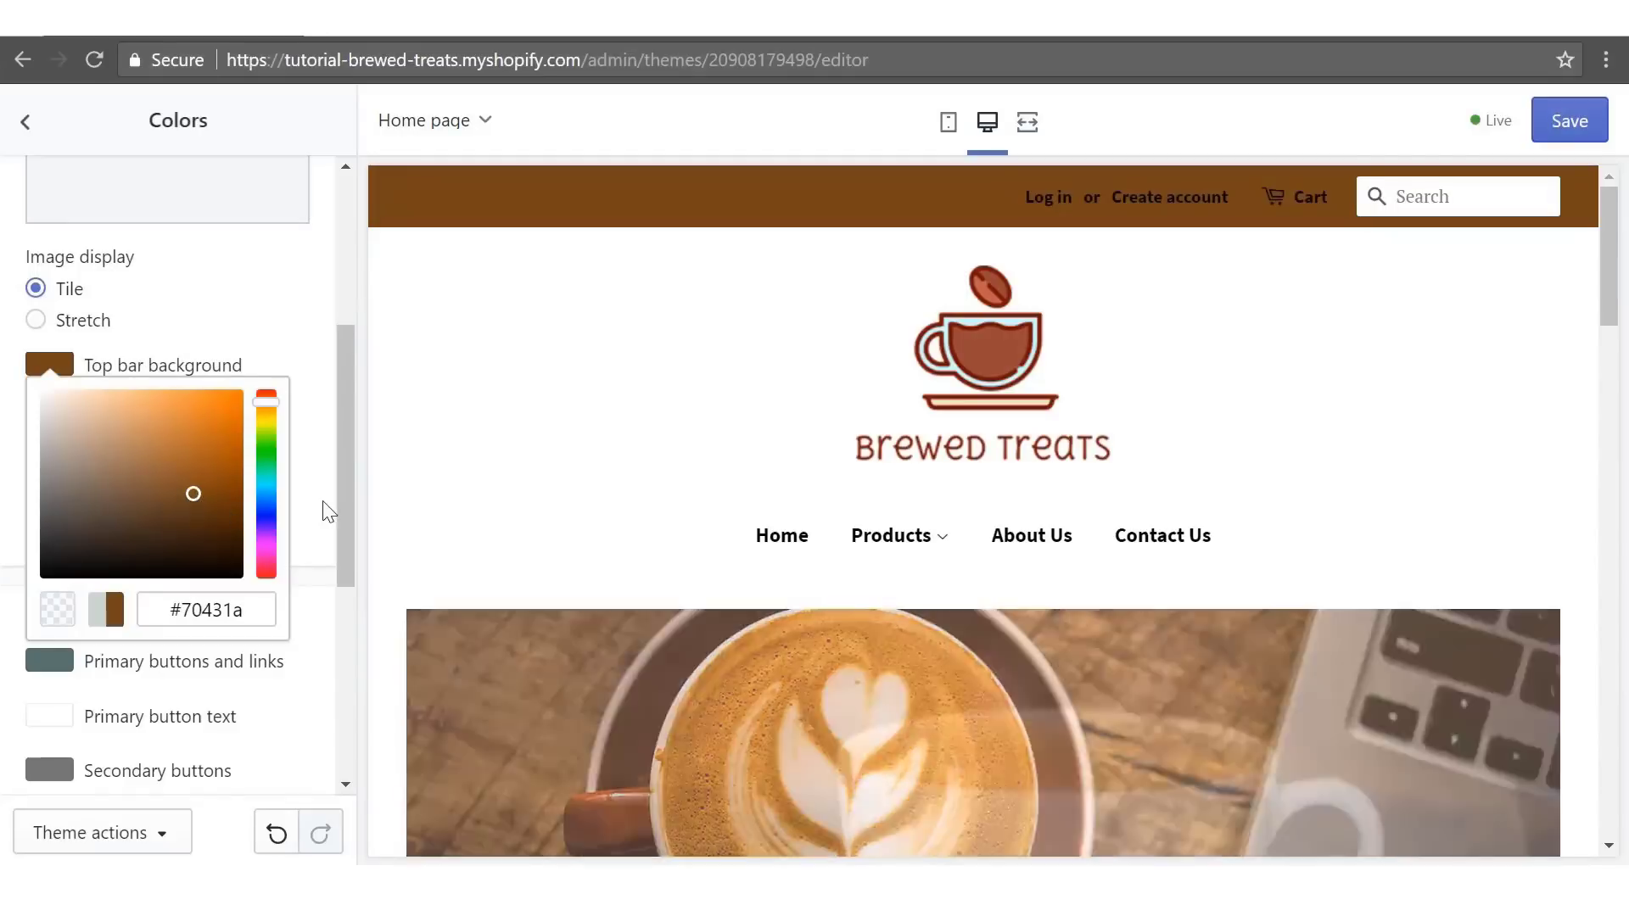
pyautogui.click(323, 509)
pyautogui.moveTo(348, 498); pyautogui.dragTo(356, 599)
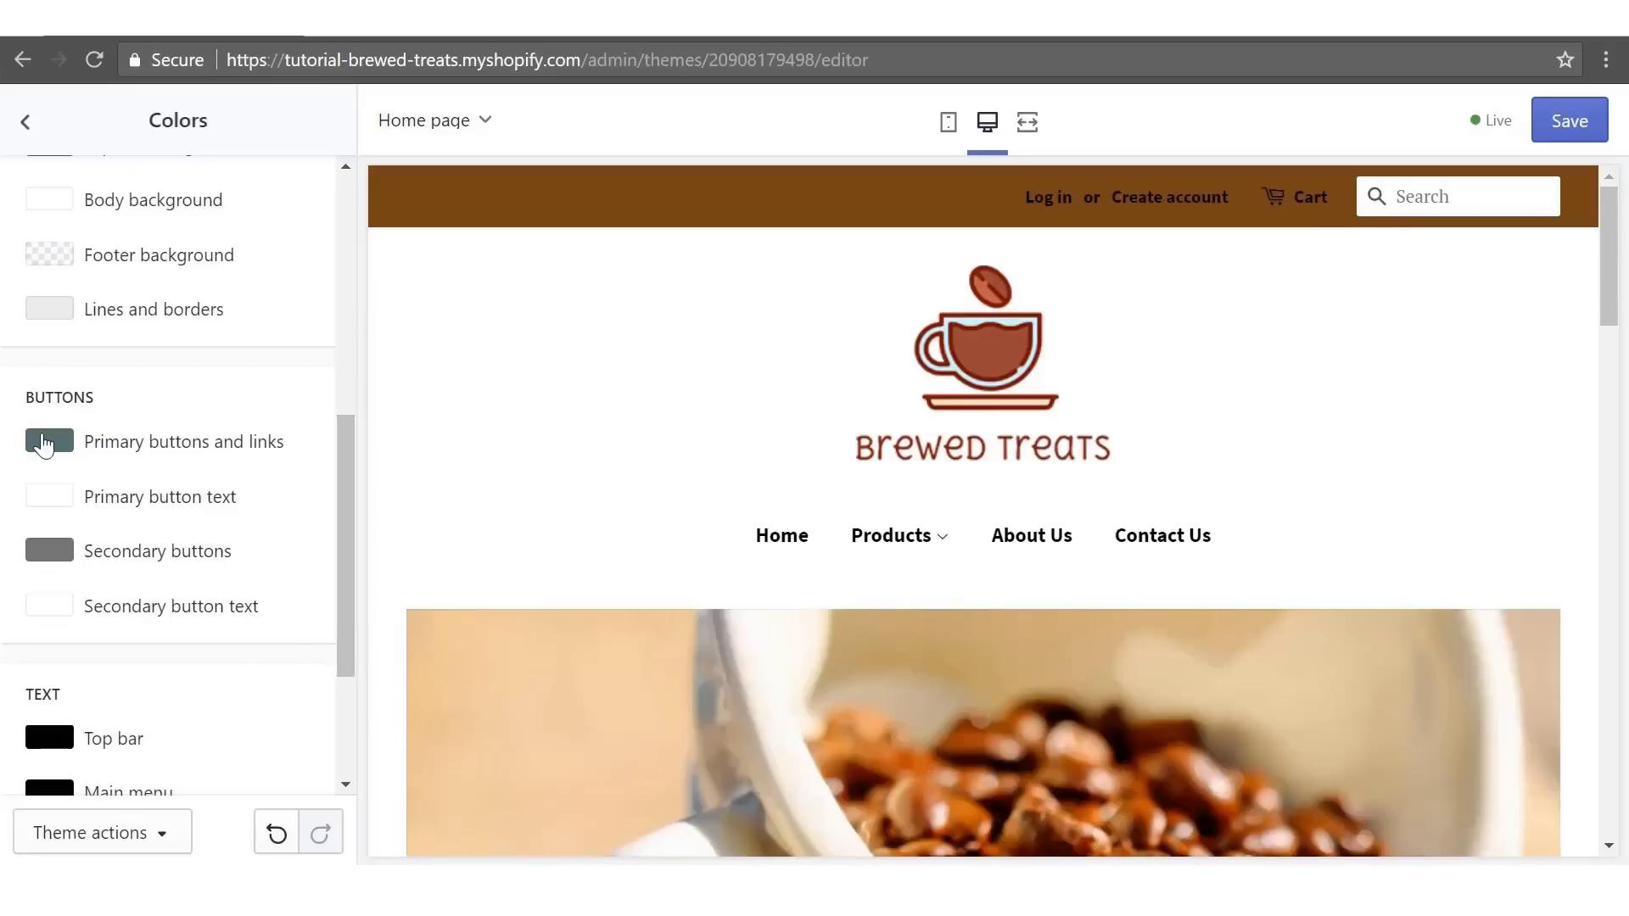
# - Set the Primary buttons and links colour to brown #966b39
pyautogui.click(49, 441)
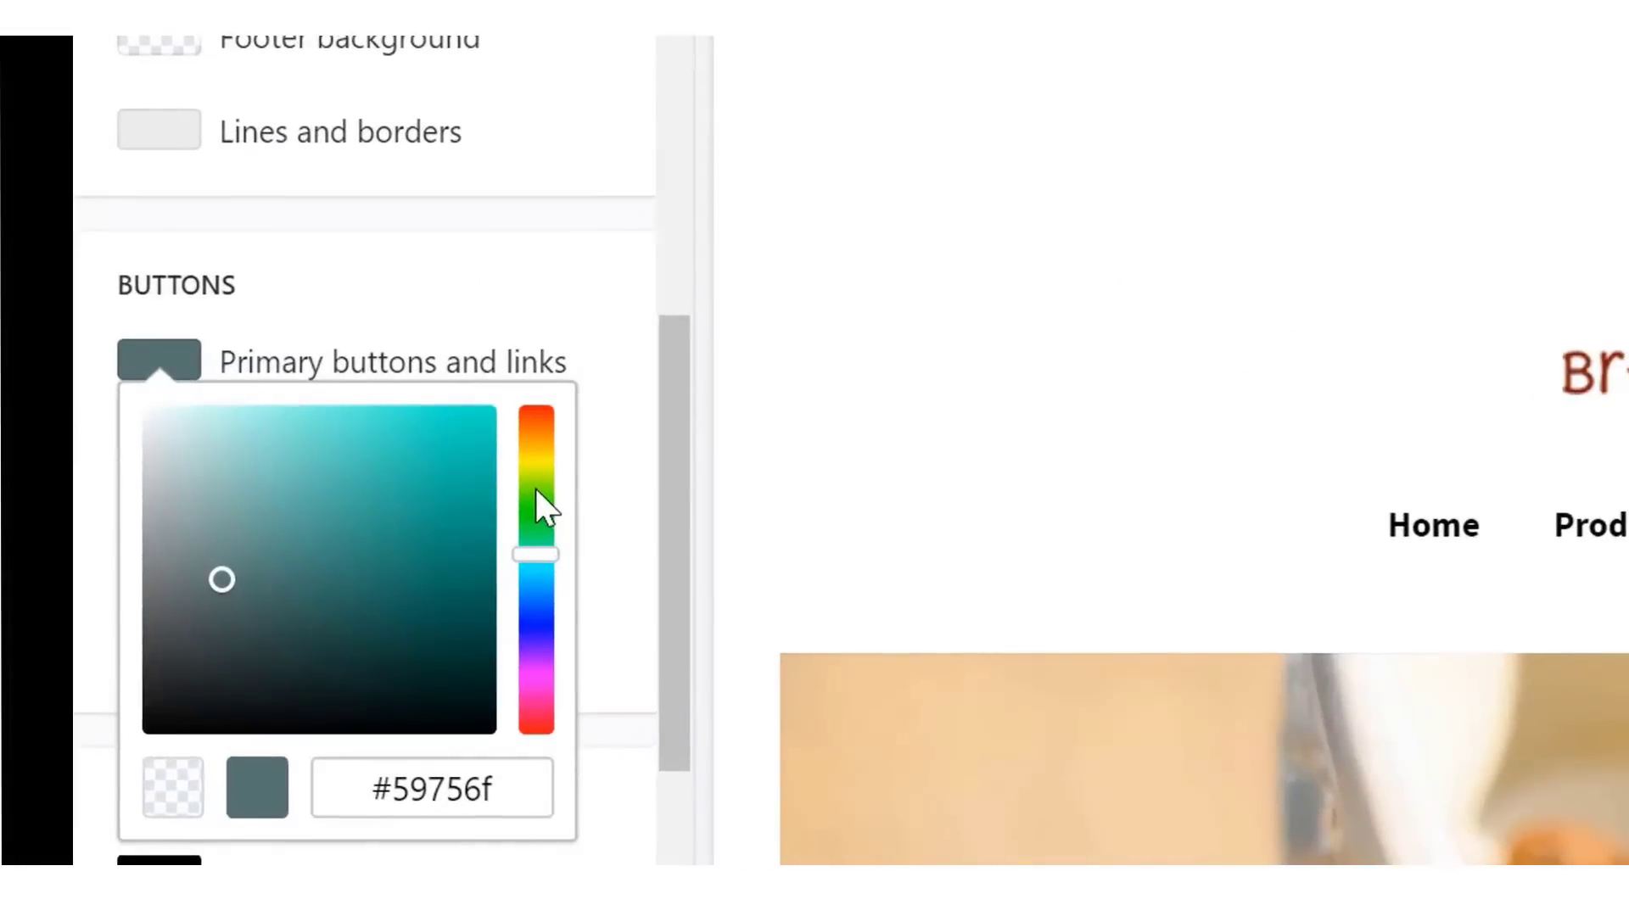
pyautogui.moveTo(542, 475); pyautogui.dragTo(551, 432)
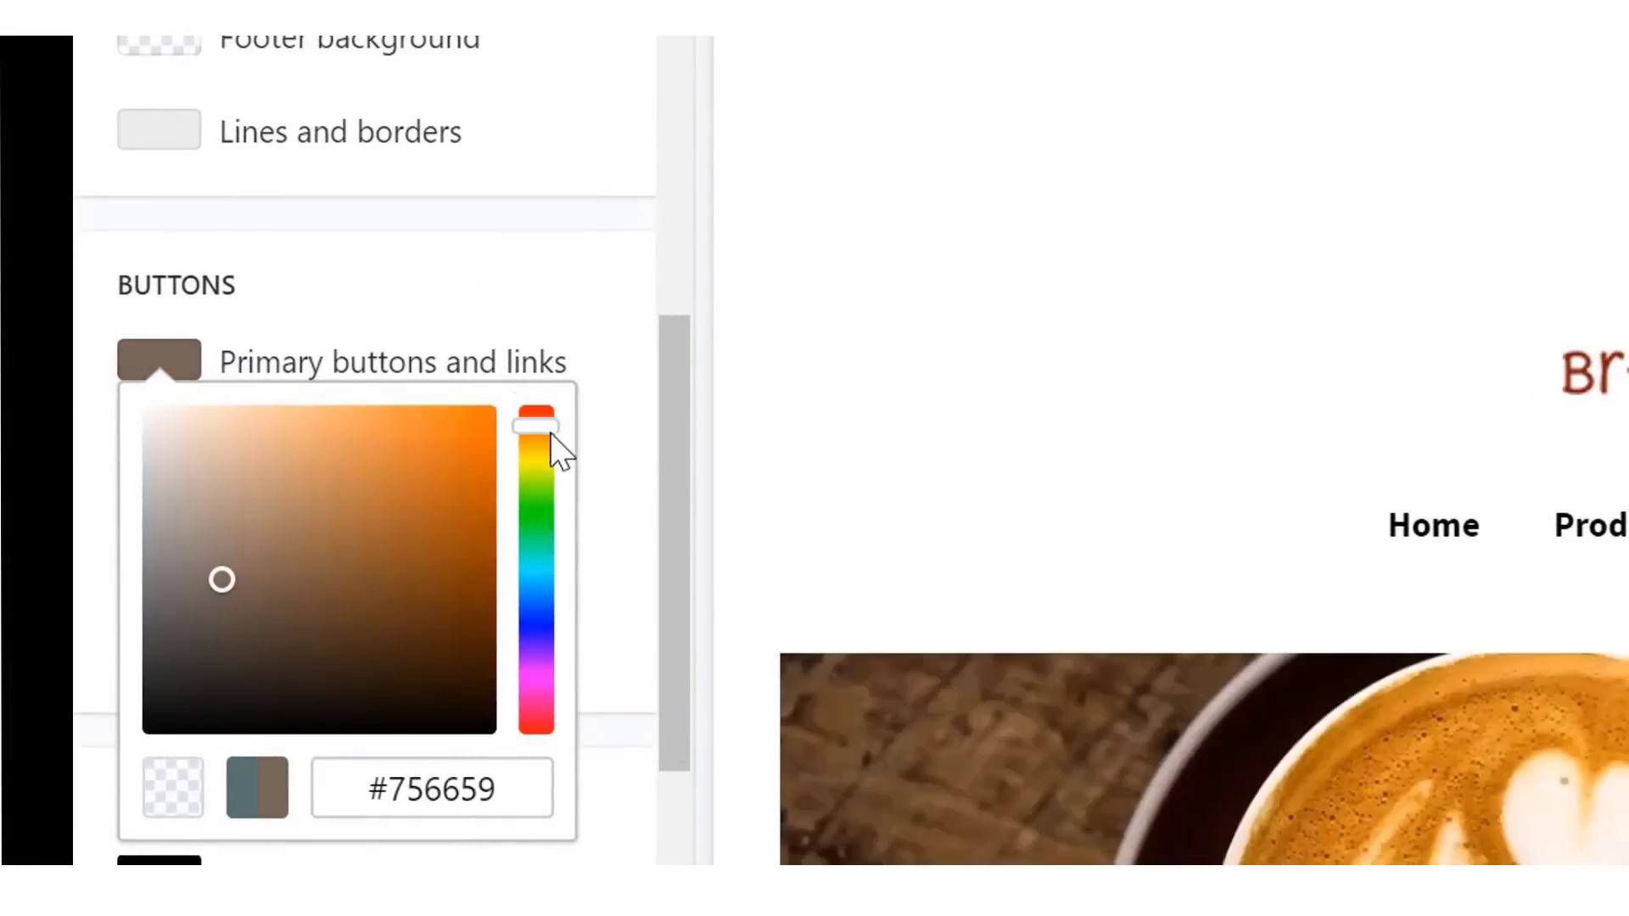
pyautogui.moveTo(353, 567)
pyautogui.mouseDown()
pyautogui.moveTo(374, 573)
pyautogui.moveTo(356, 536)
pyautogui.mouseUp()
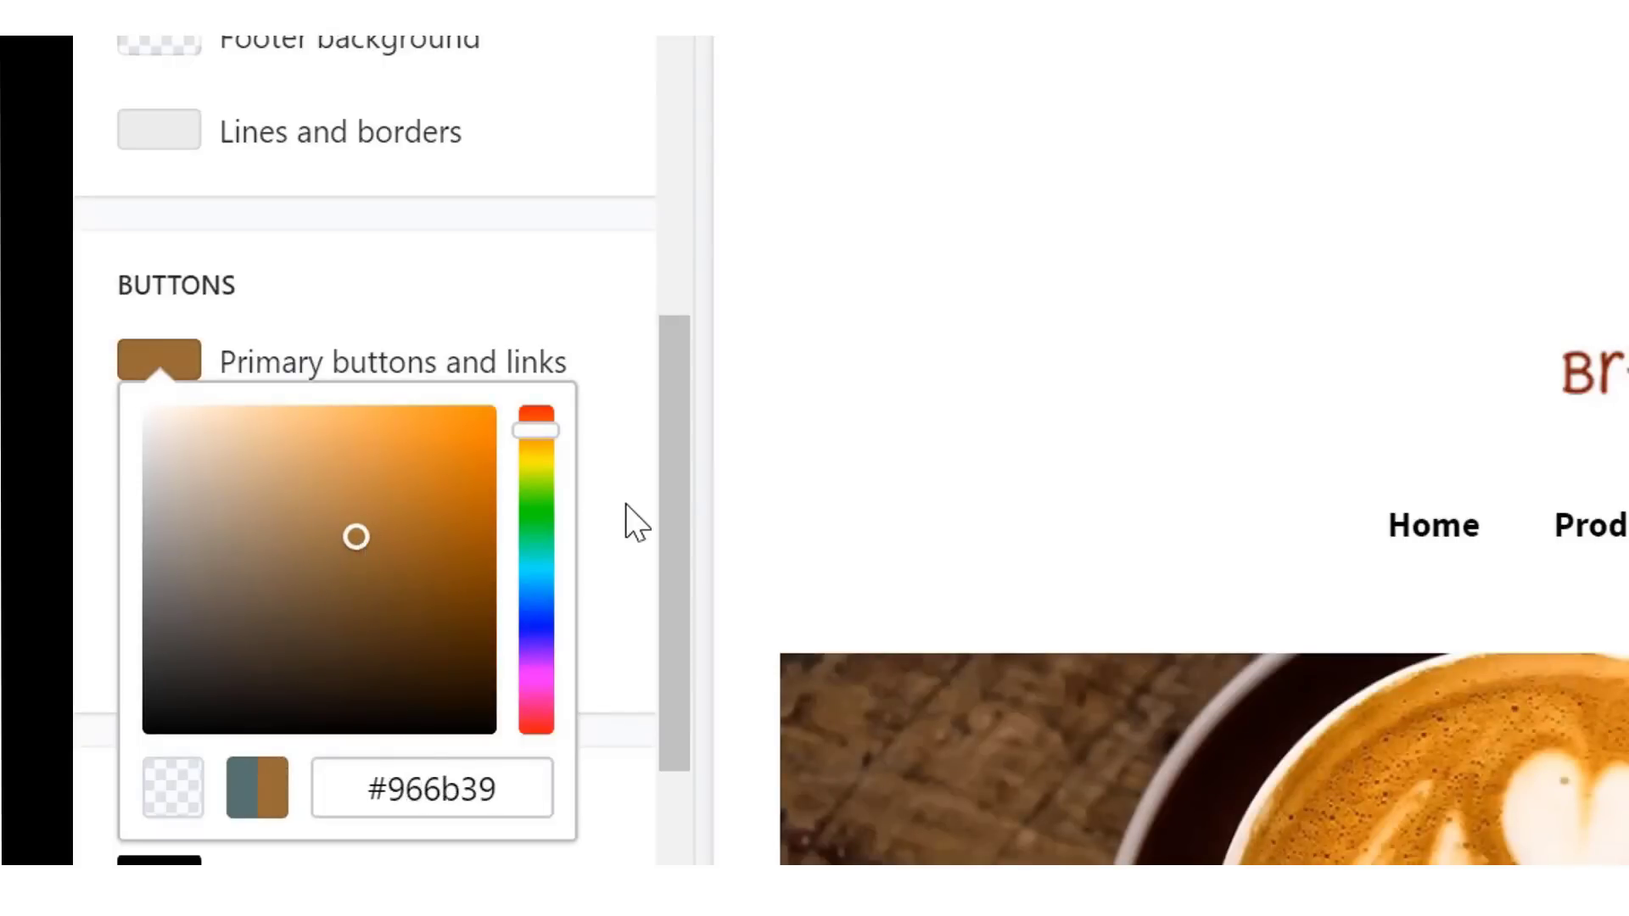
pyautogui.click(633, 527)
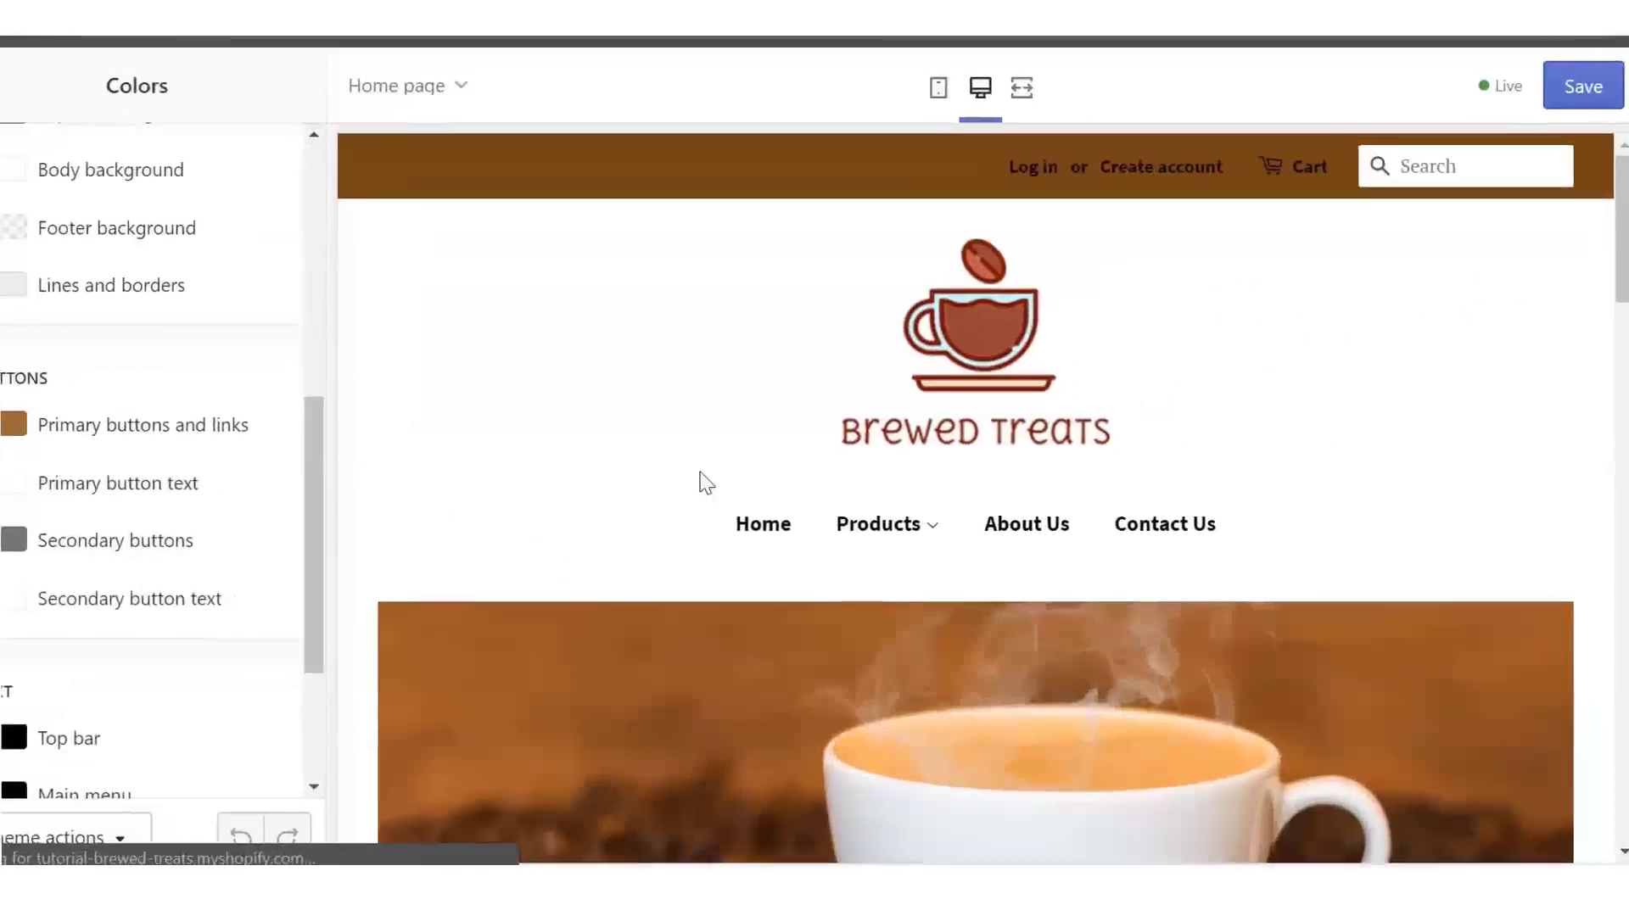
pyautogui.click(1589, 531)
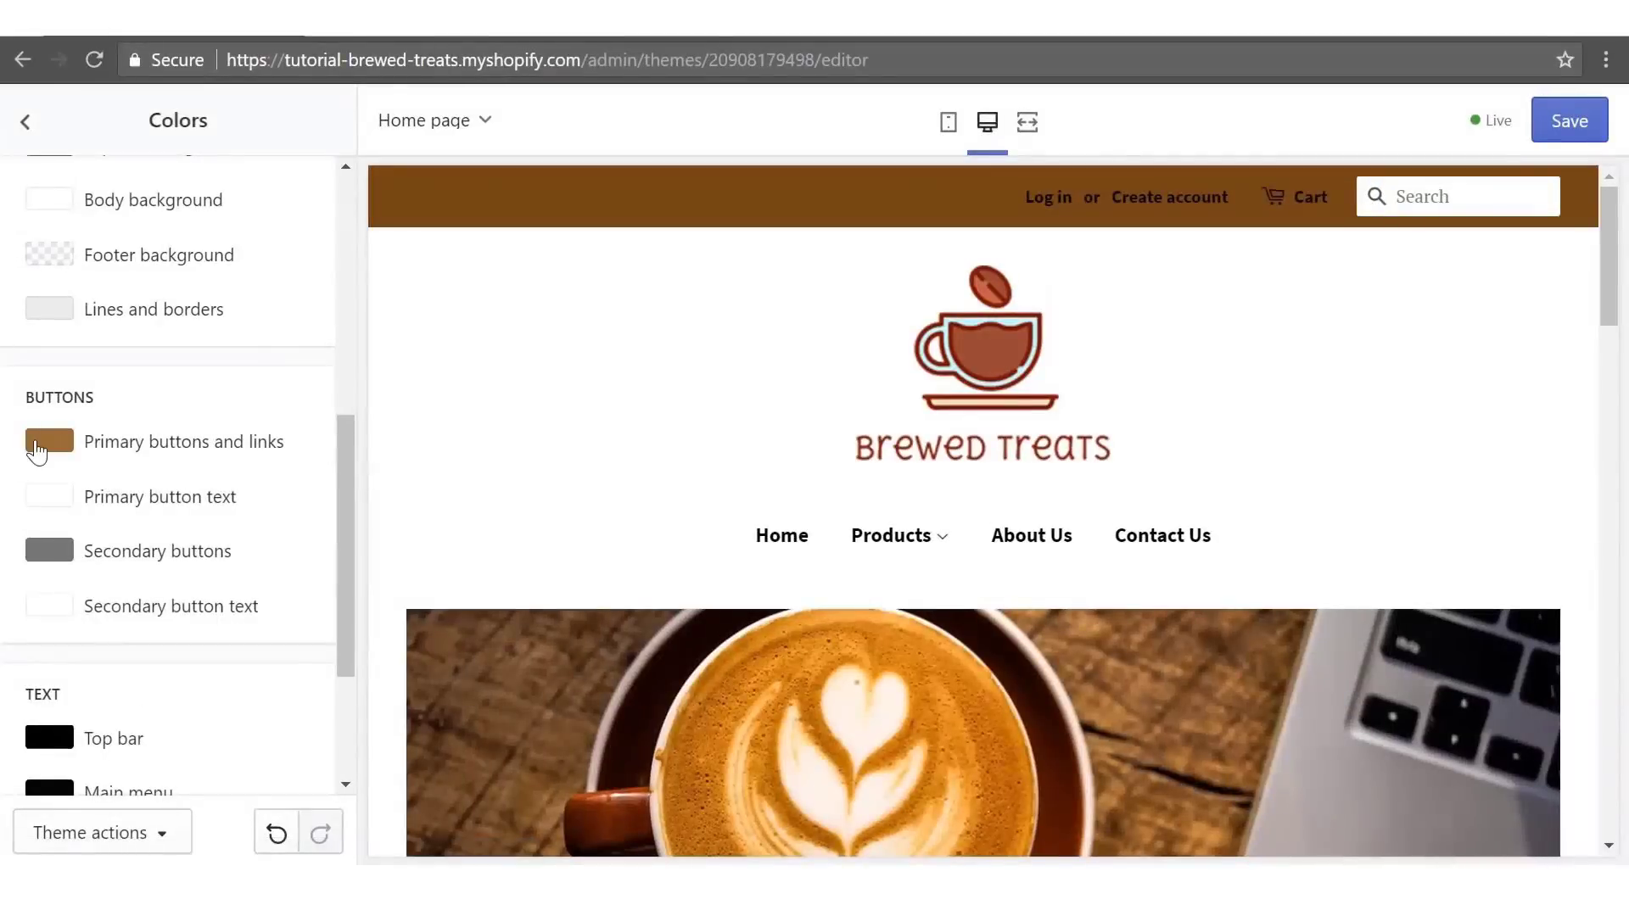
# - Copy #966b39 into the Social media and payment icons colour, replacing #59756f
pyautogui.click(36, 452)
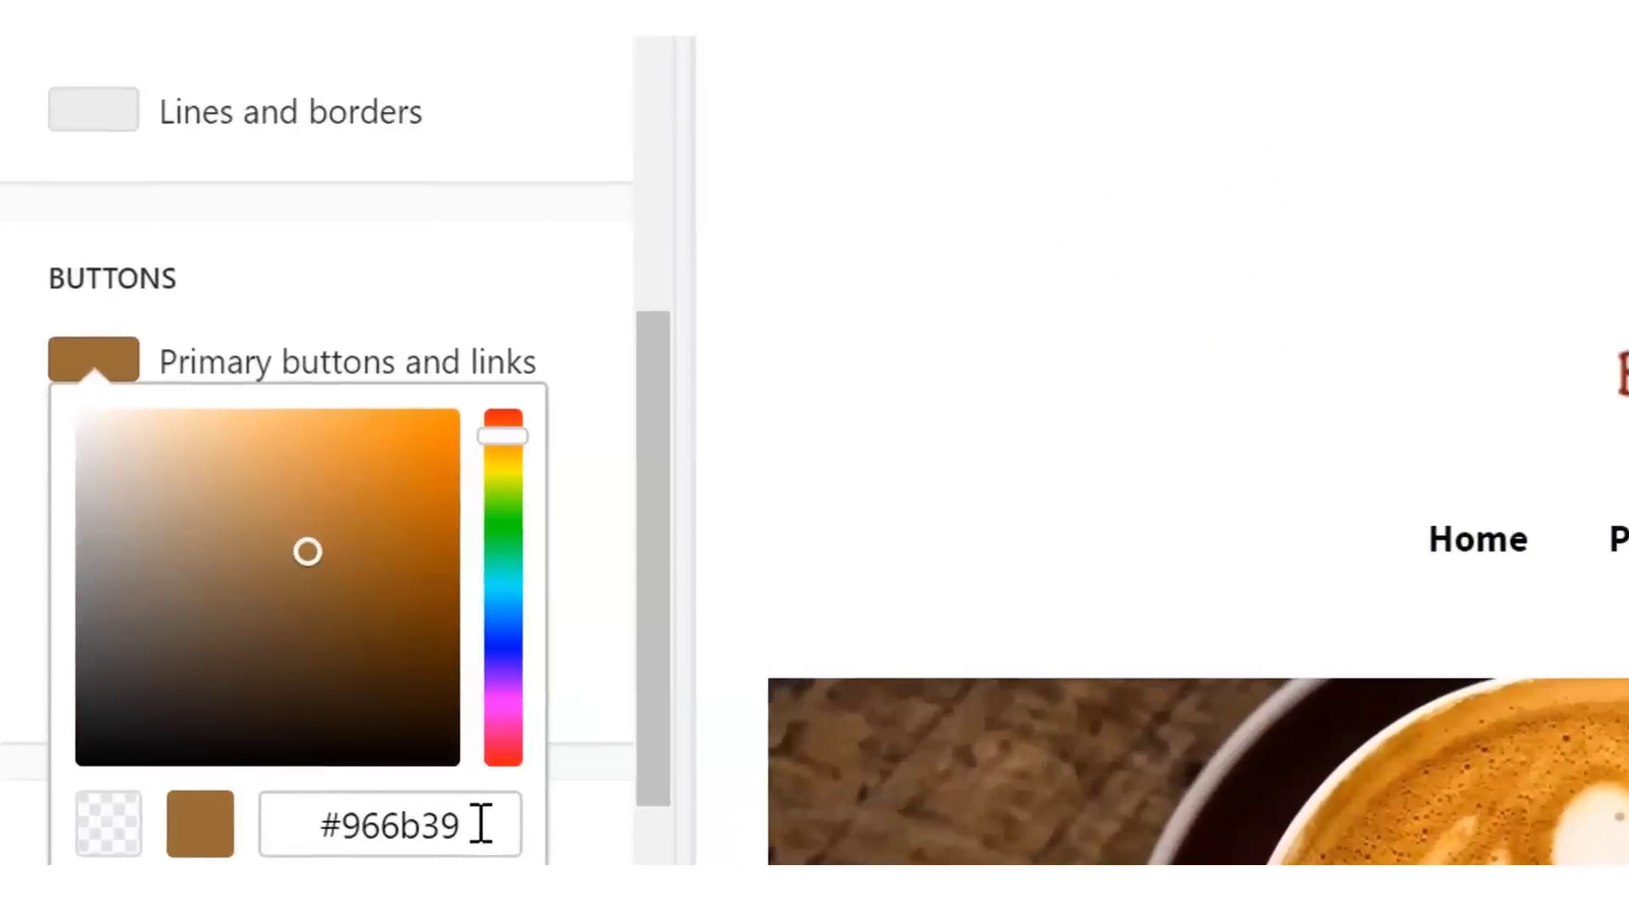
pyautogui.click(253, 686)
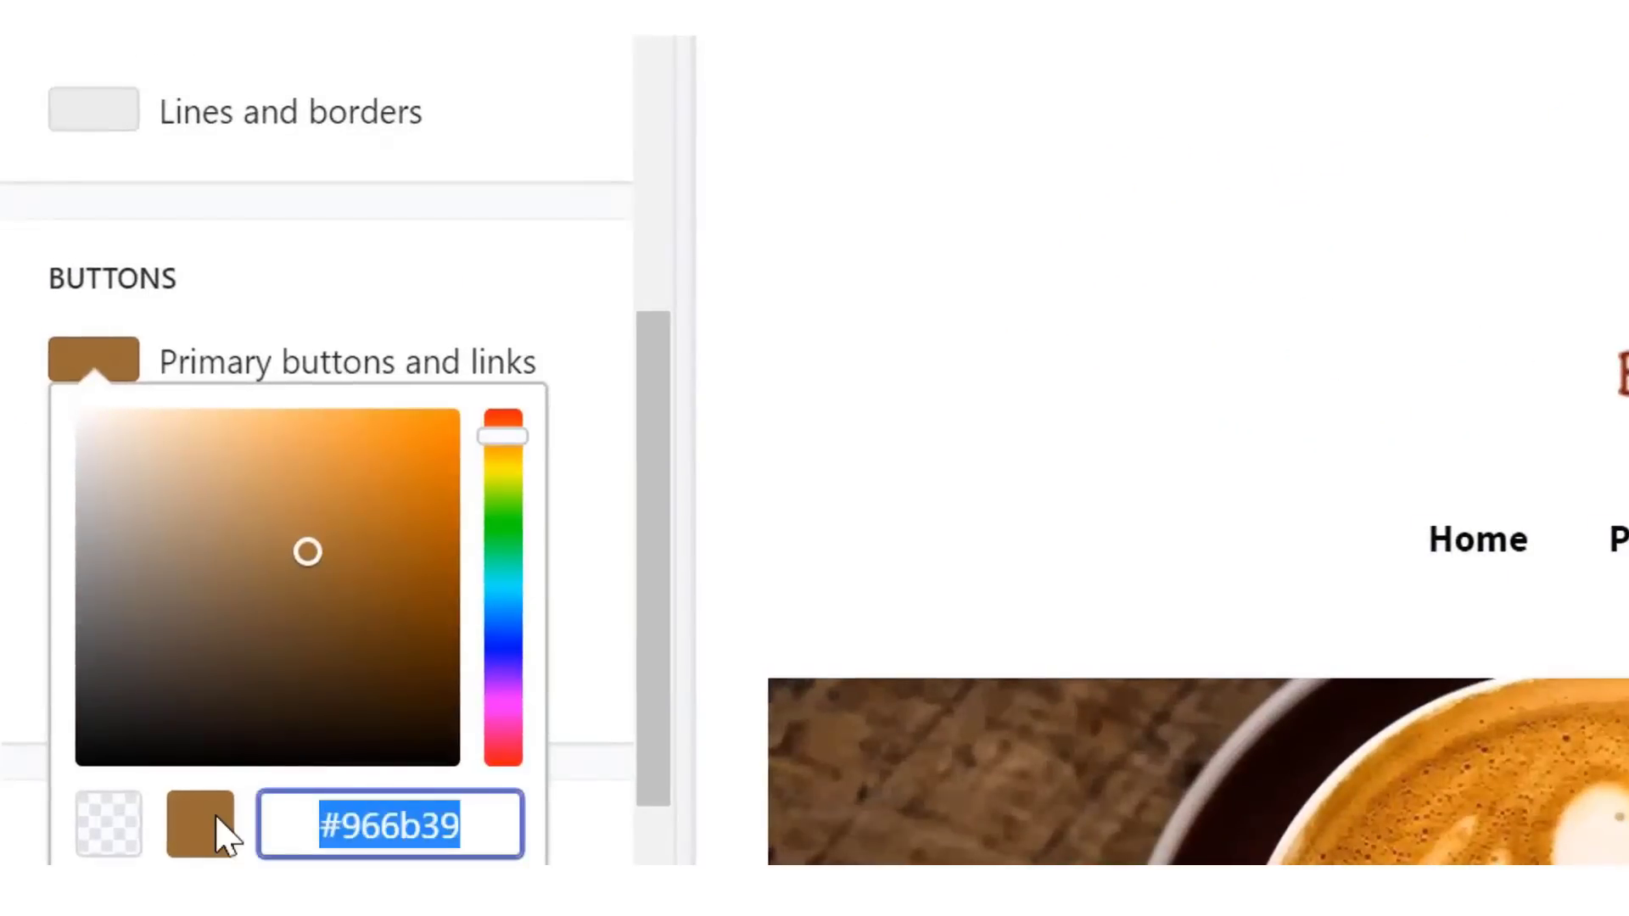
pyautogui.rightClick(422, 816)
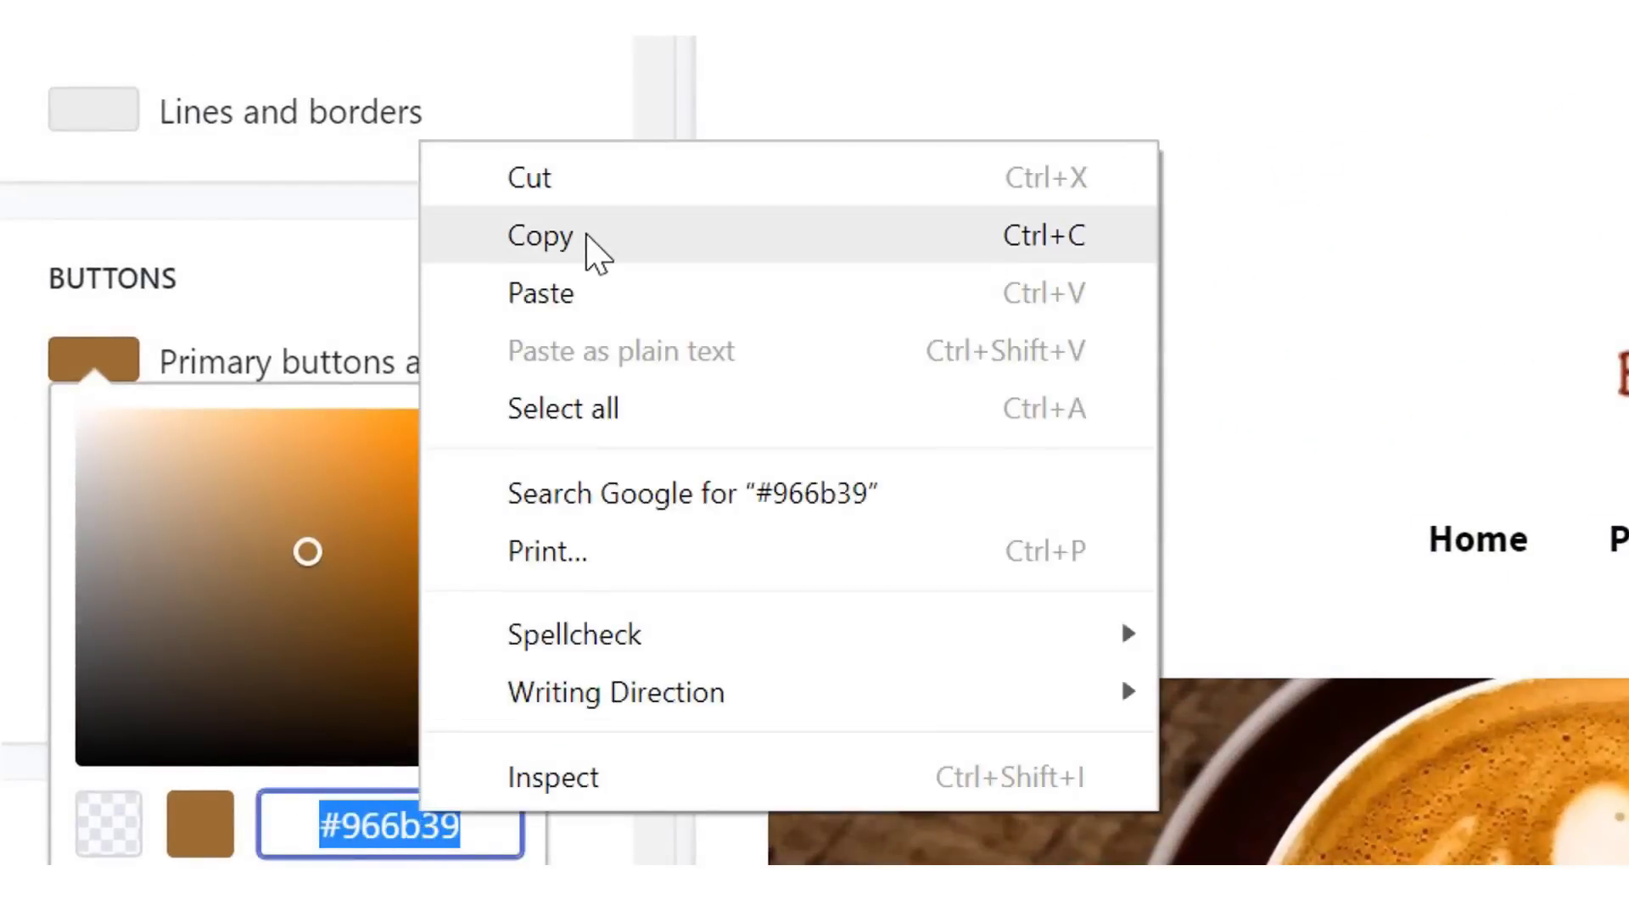
pyautogui.click(587, 236)
pyautogui.click(611, 562)
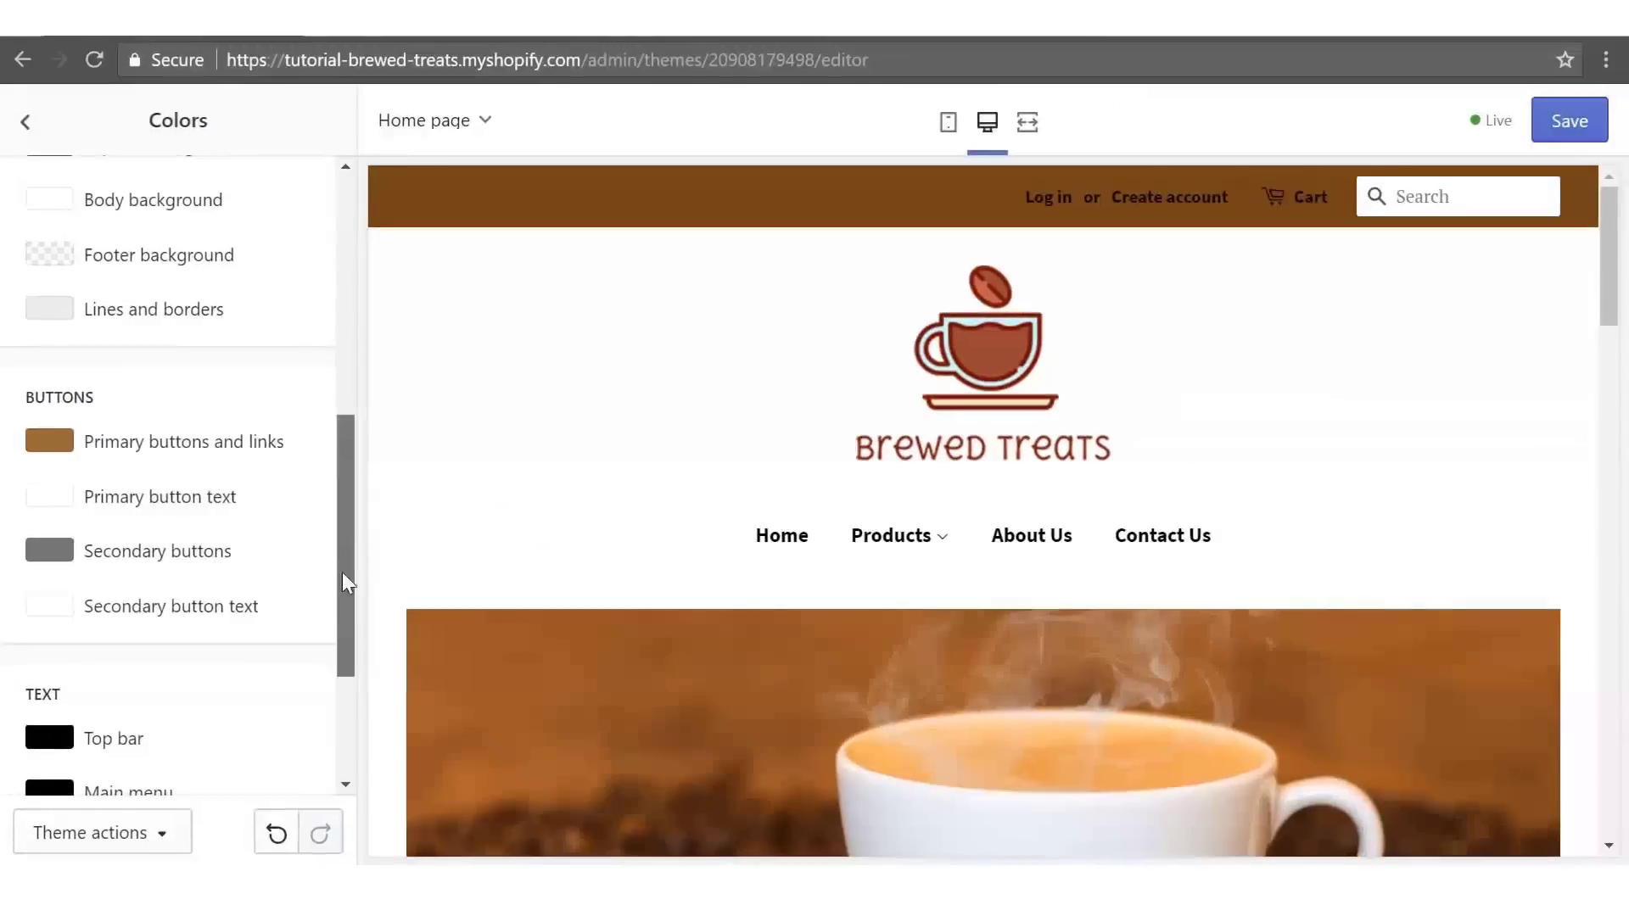
pyautogui.moveTo(343, 572); pyautogui.dragTo(344, 692)
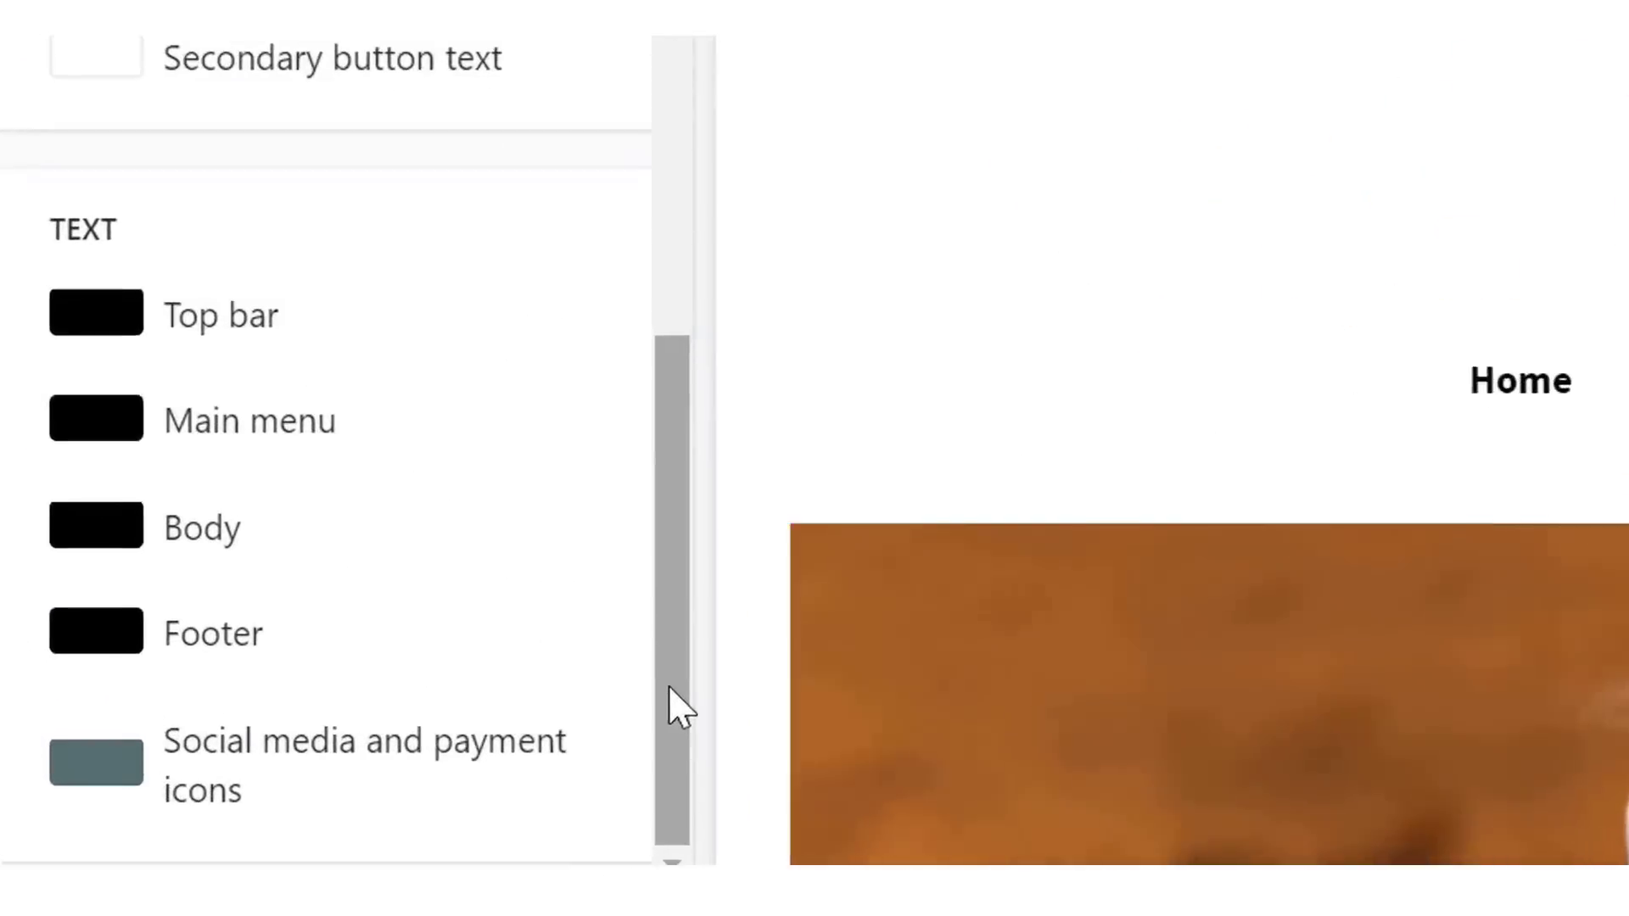
pyautogui.click(61, 736)
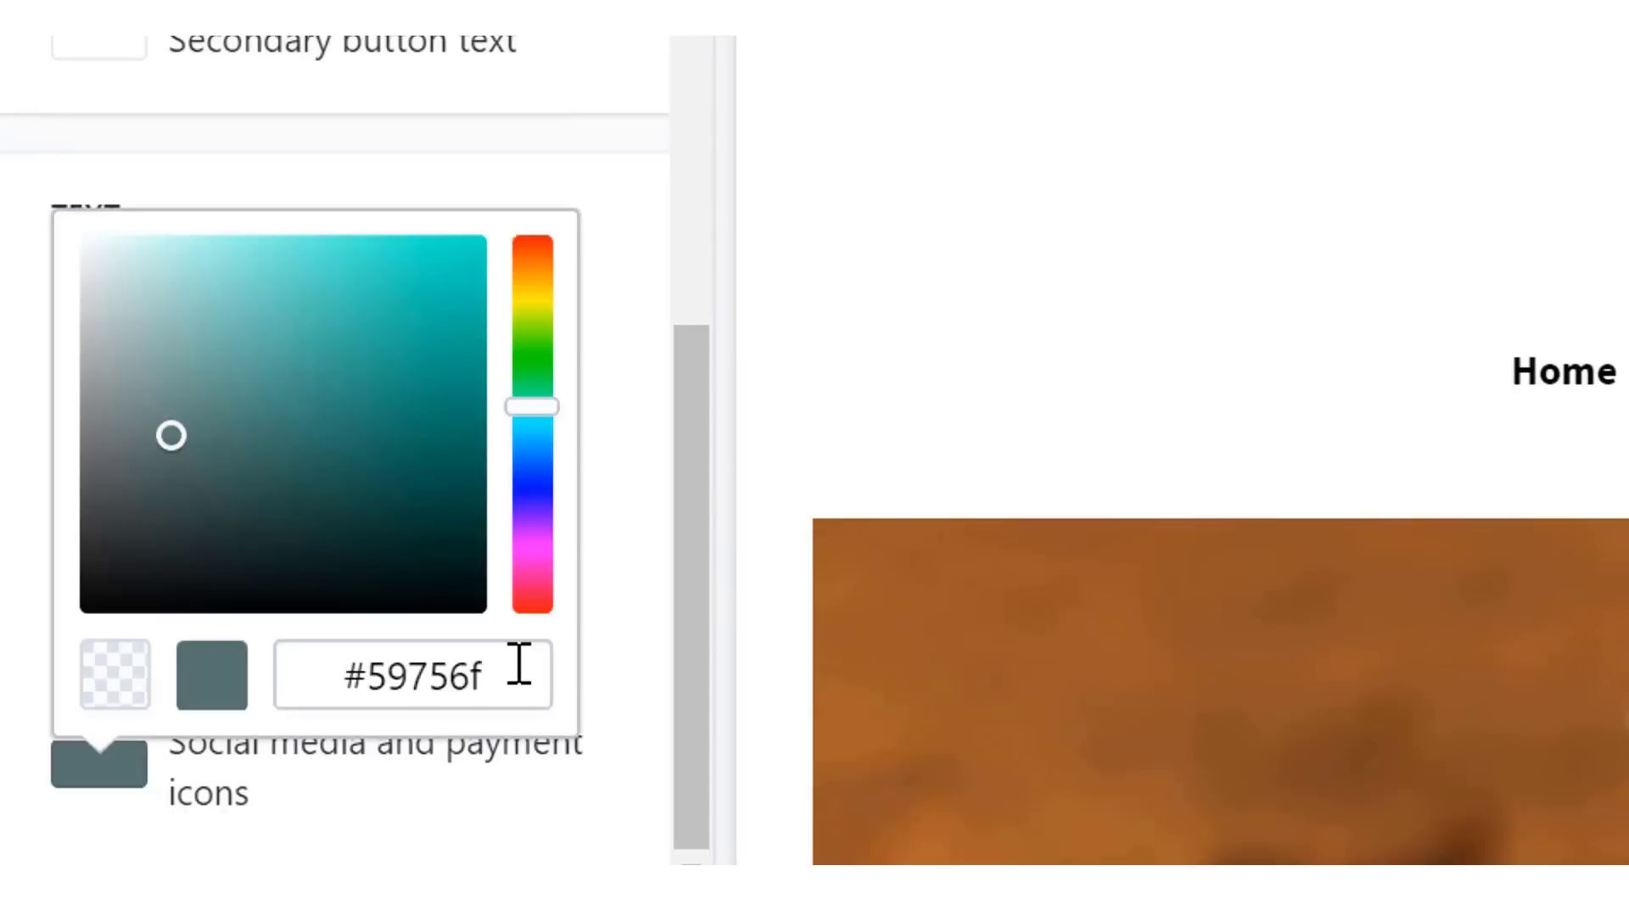
pyautogui.moveTo(519, 663); pyautogui.dragTo(332, 661)
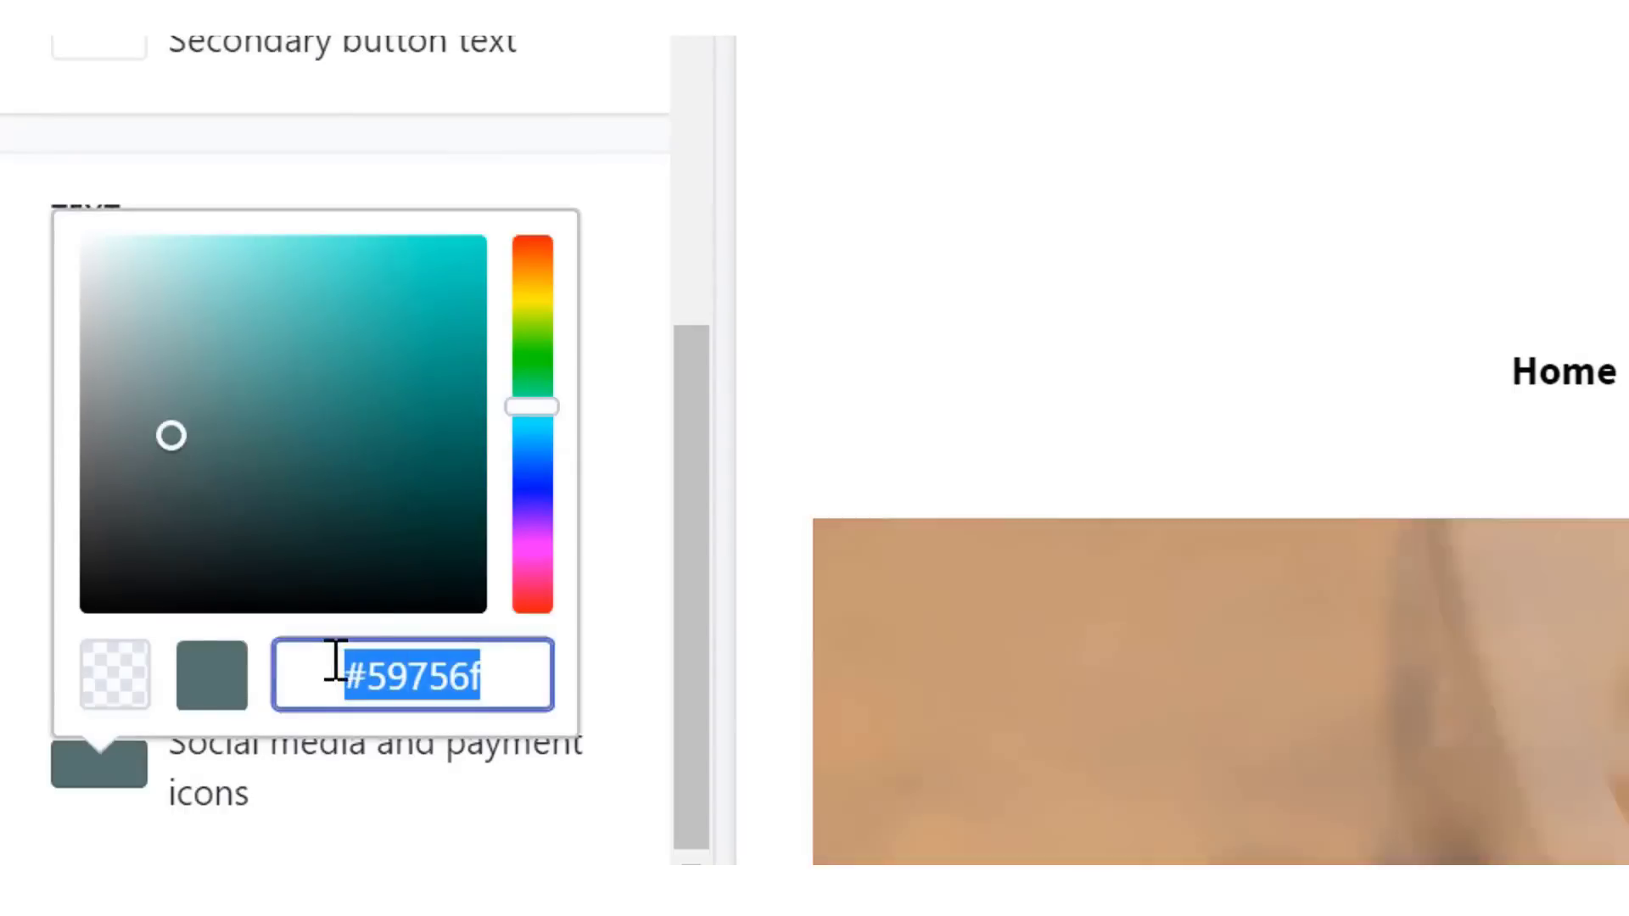
pyautogui.hotkey('ctrl', 'v')
pyautogui.click(670, 618)
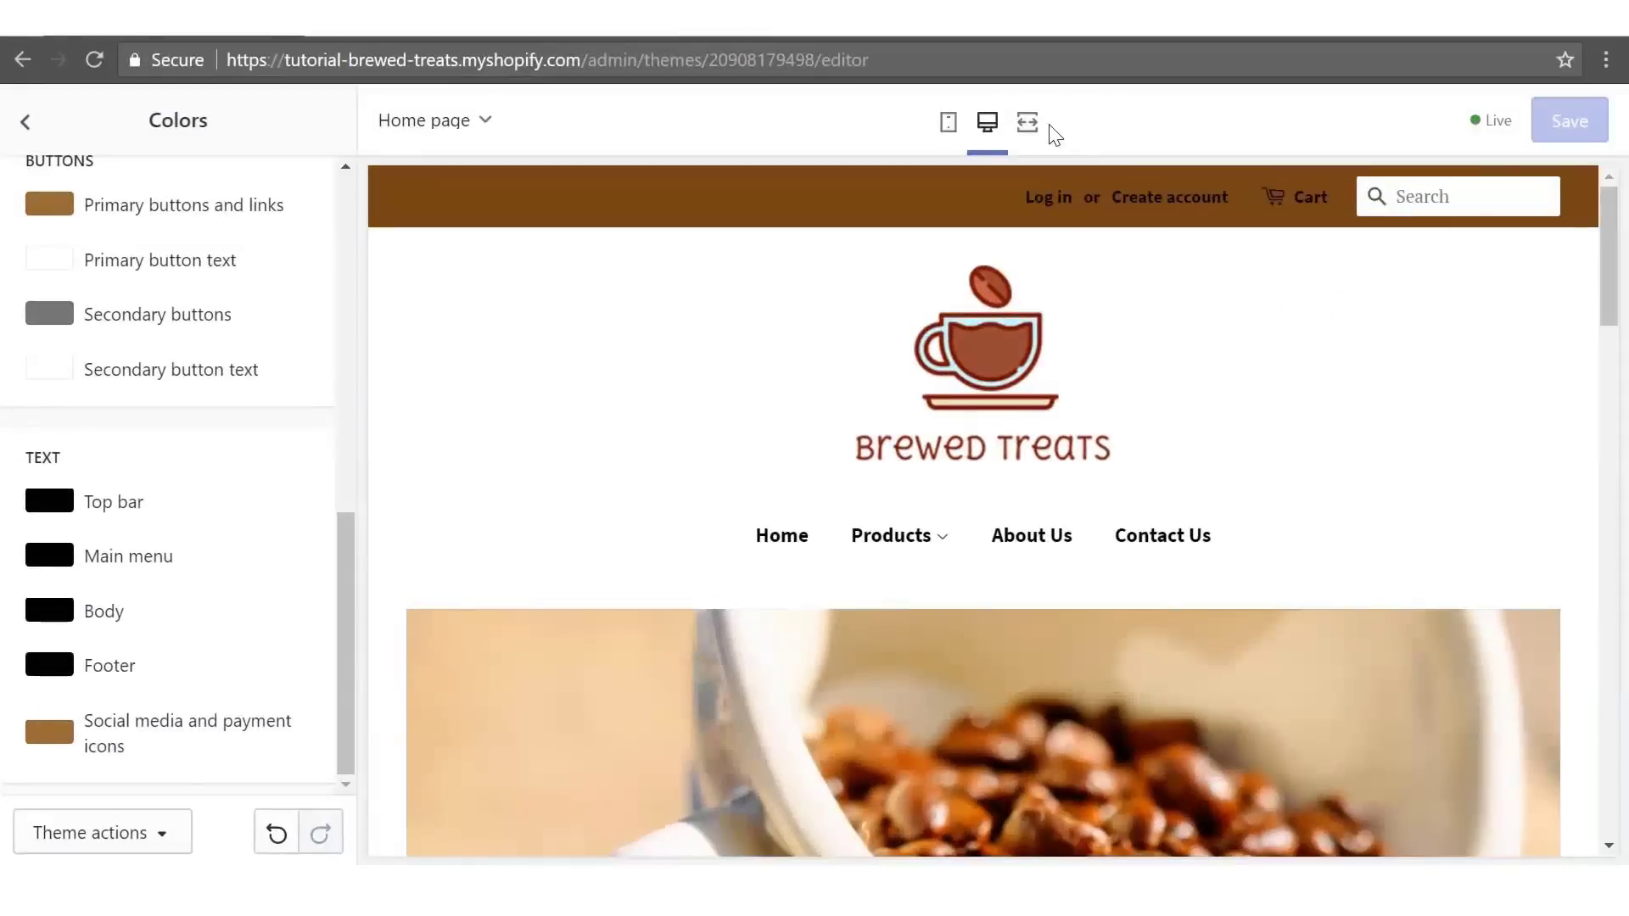
pyautogui.click(1028, 123)
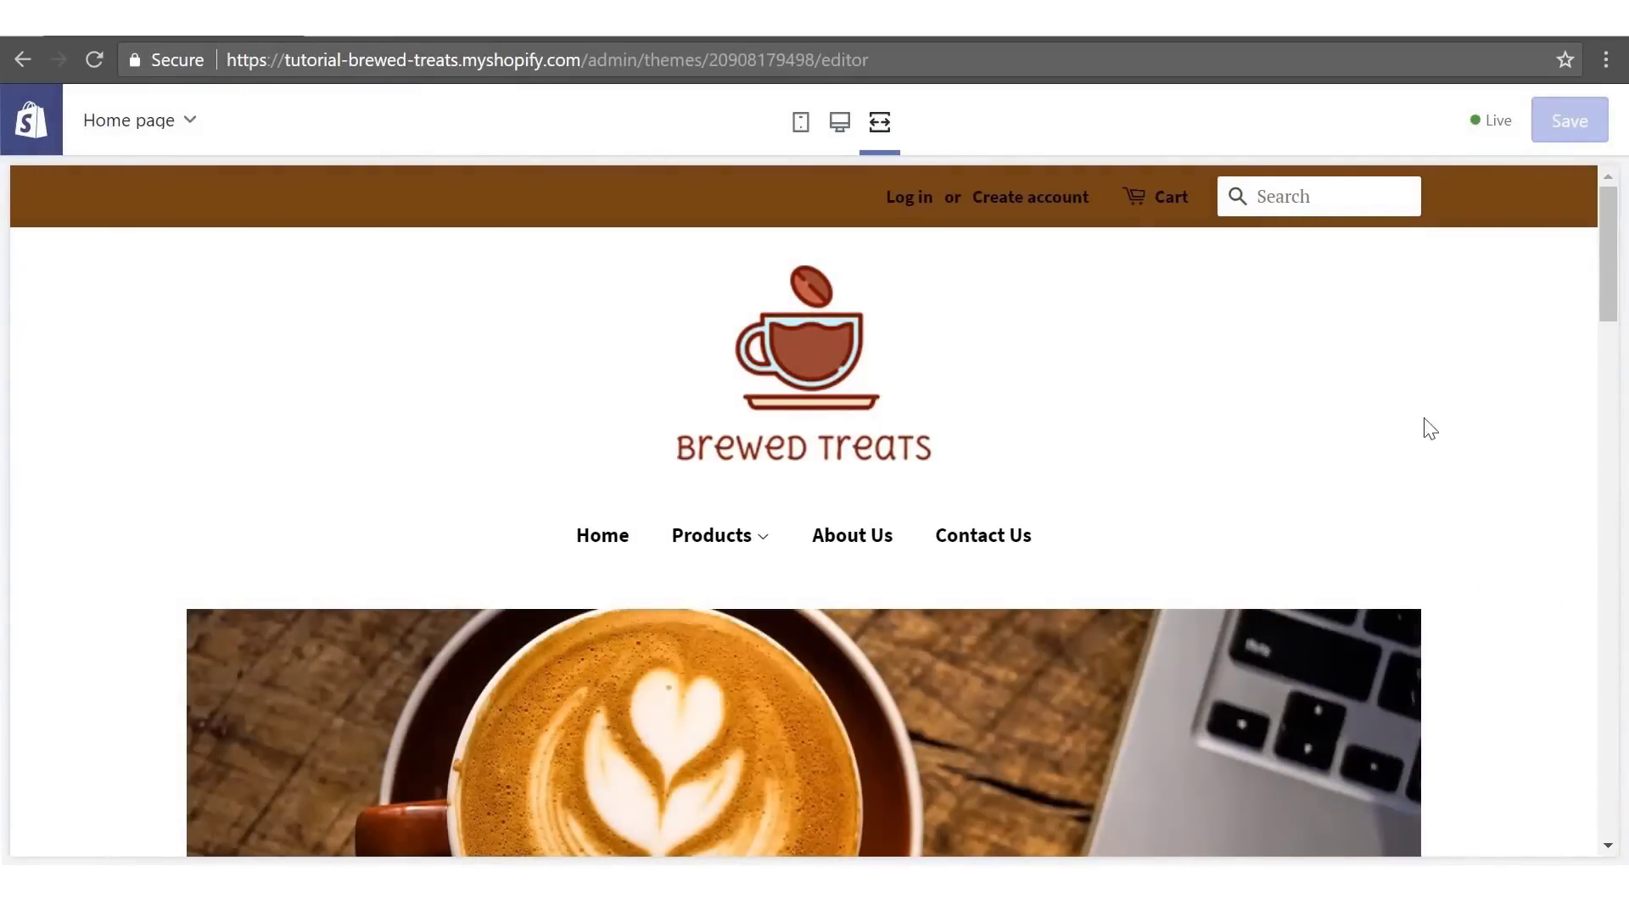
# - Scroll through the full-width preview to review the brown-recoloured storefront
pyautogui.scroll(-10, 1487, 397)
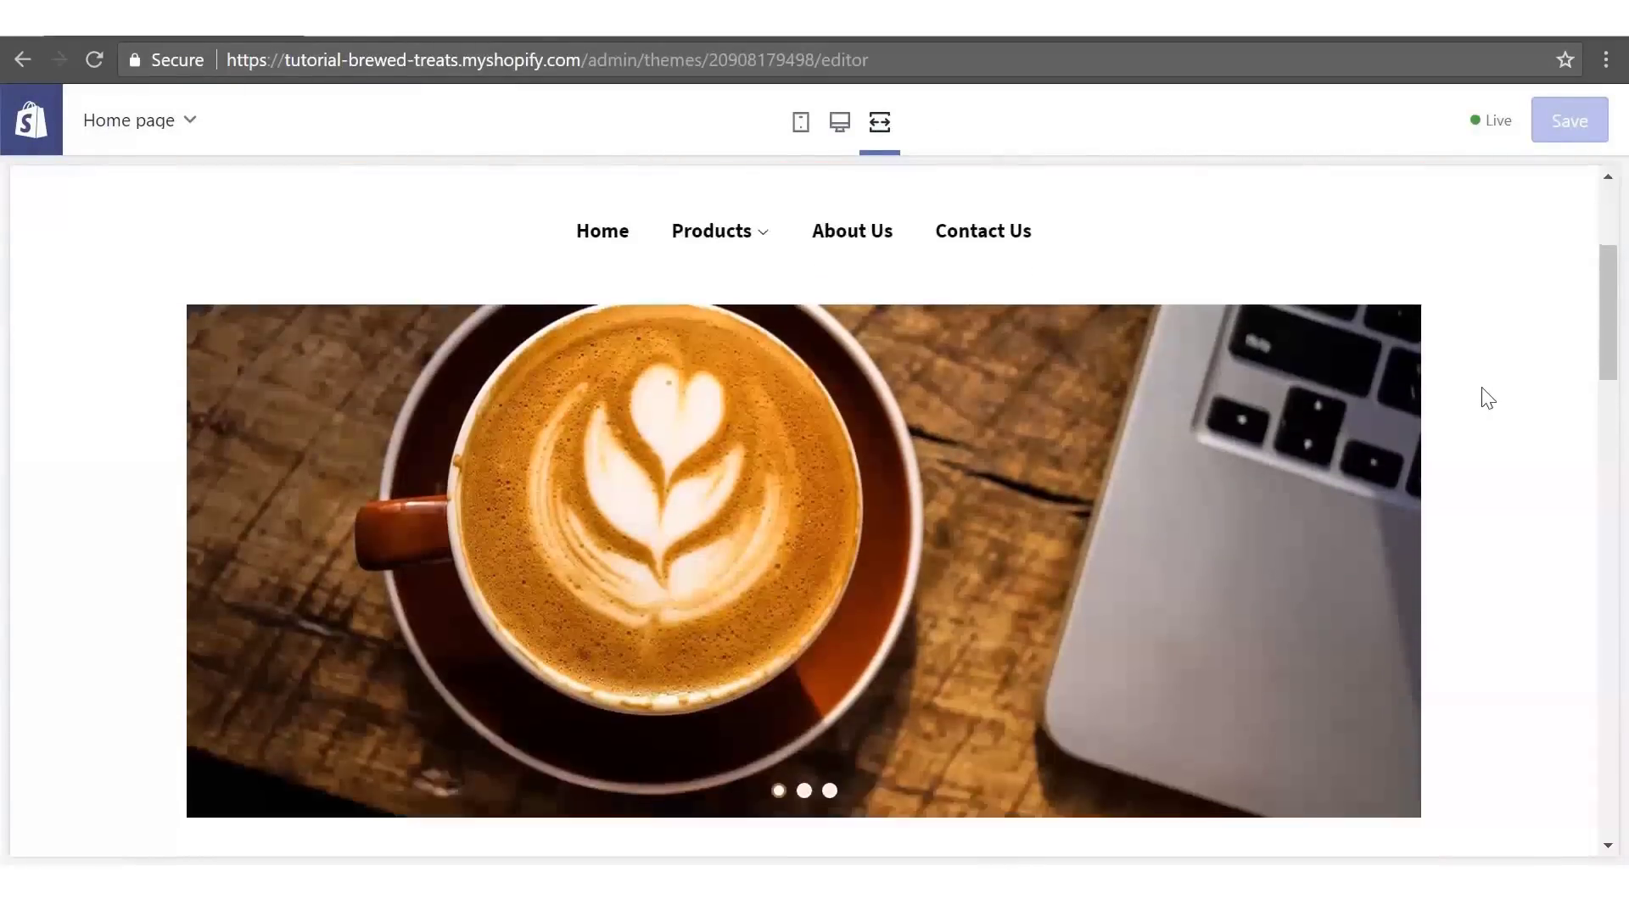
pyautogui.scroll(-15, 1487, 397)
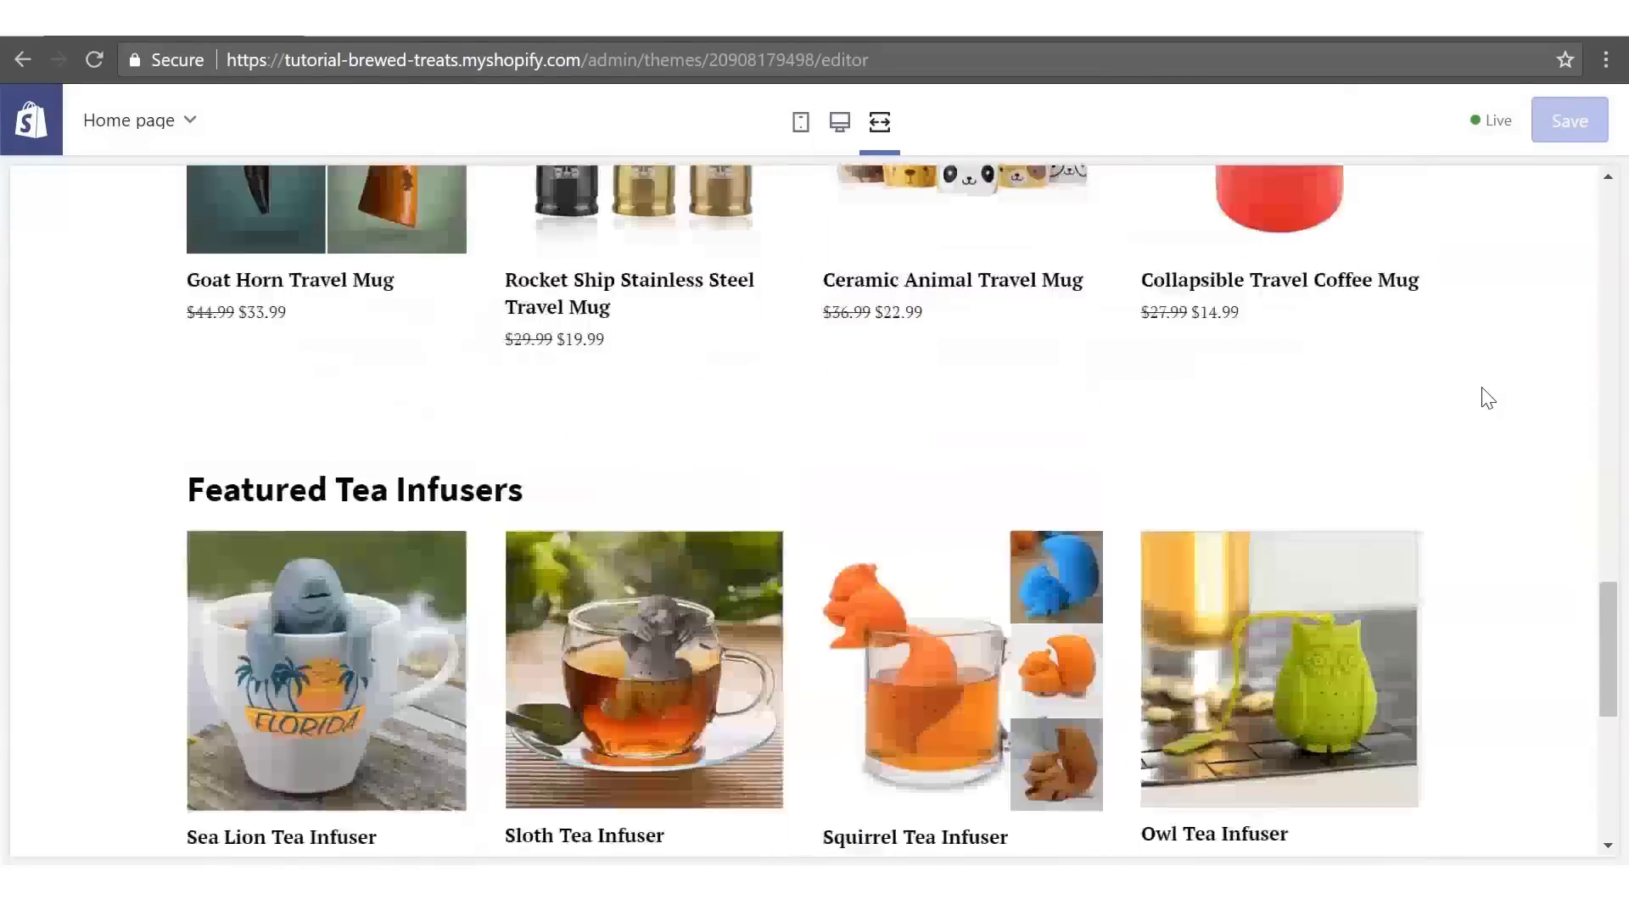
pyautogui.scroll(20, 1515, 460)
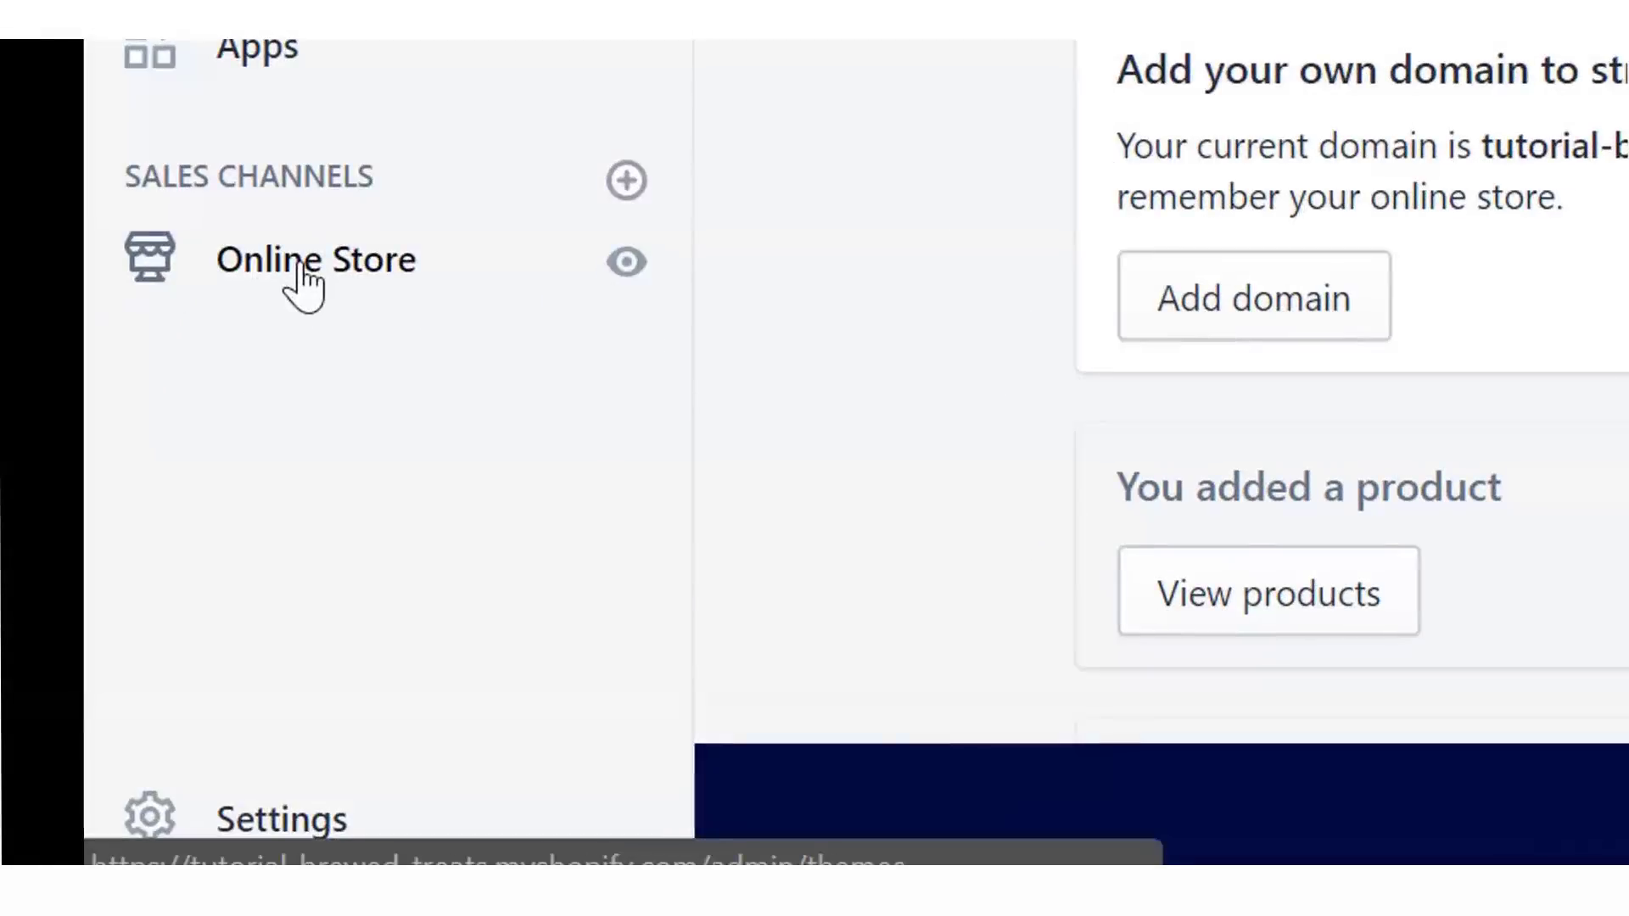
# - Check availability of the custom domain tutorialbrewedtreats via Online Store > Domains > Buy new domain
pyautogui.click(303, 286)
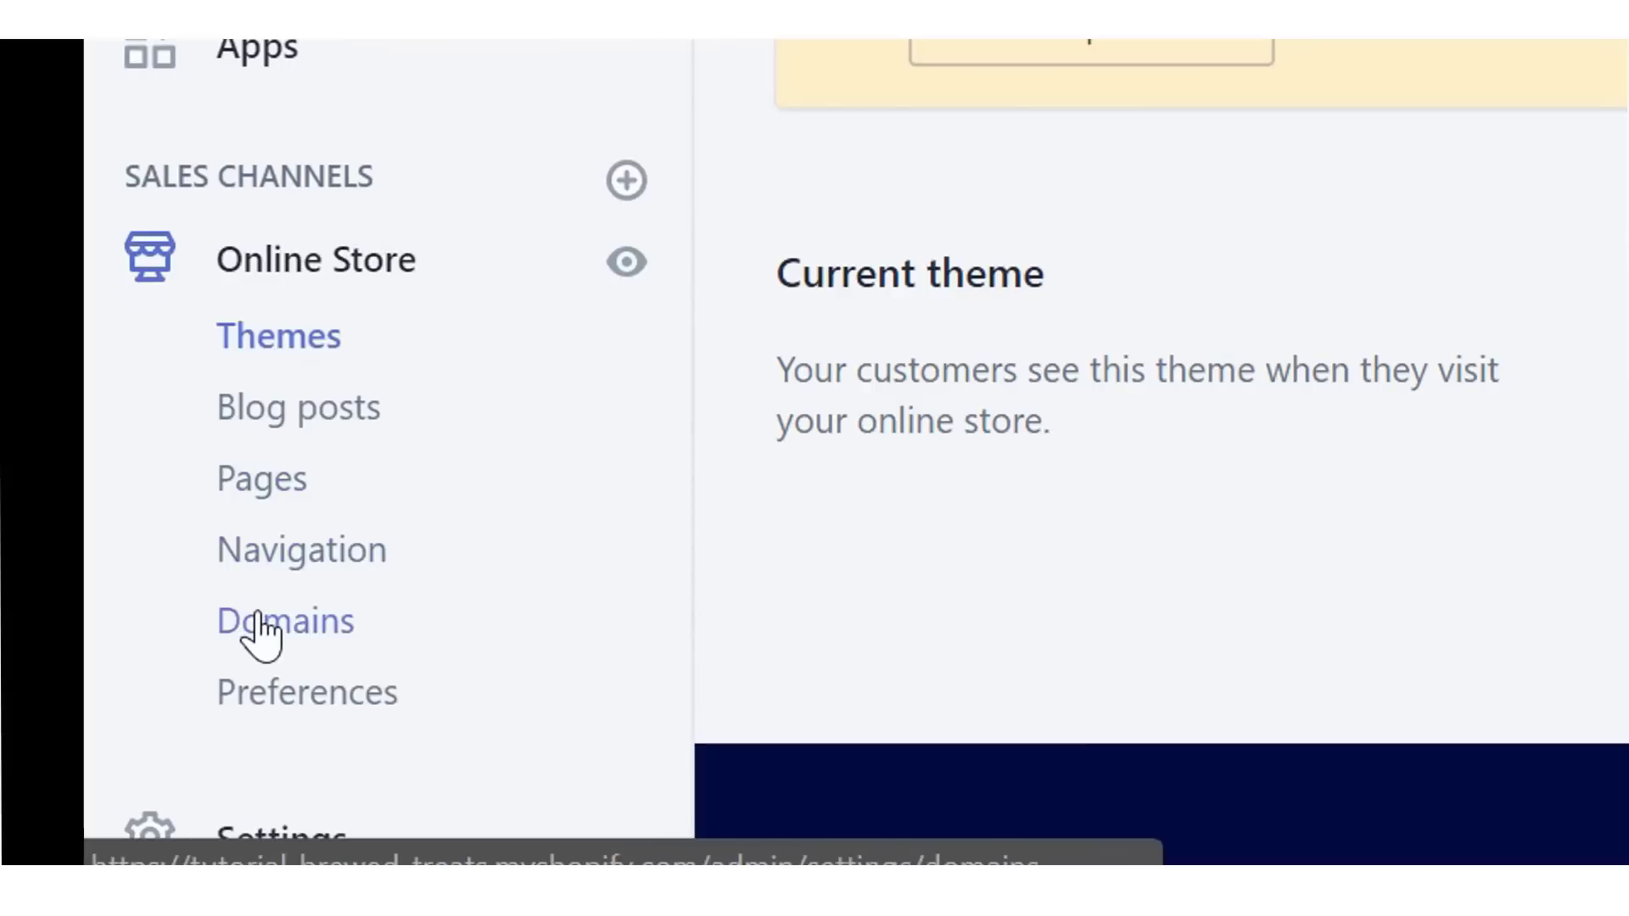
pyautogui.click(259, 632)
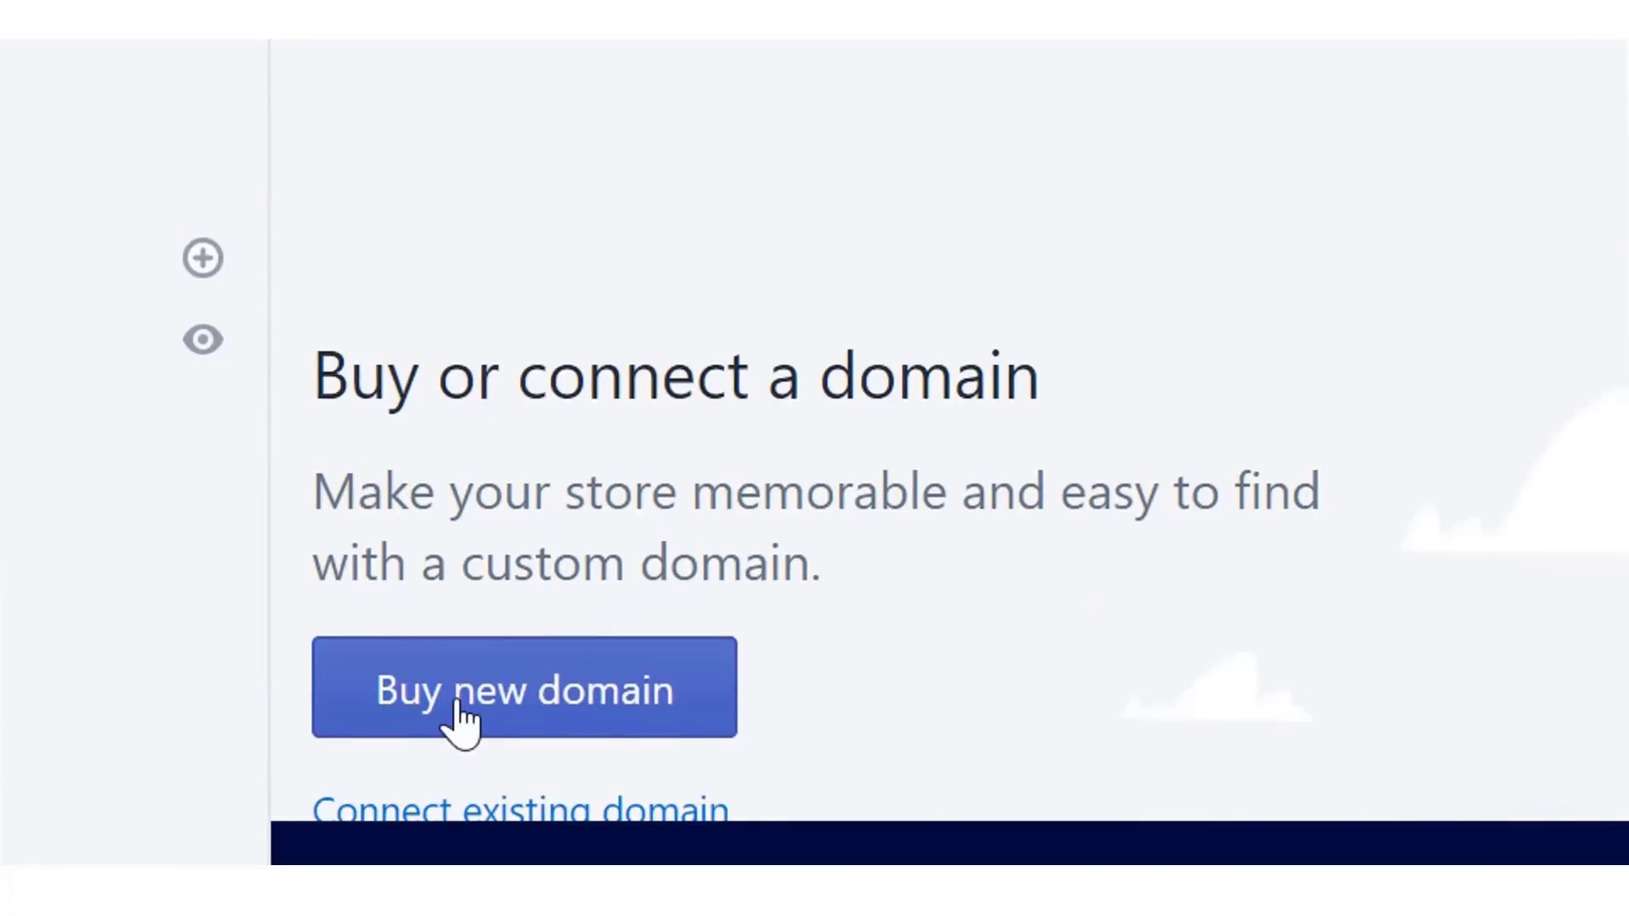
pyautogui.click(459, 706)
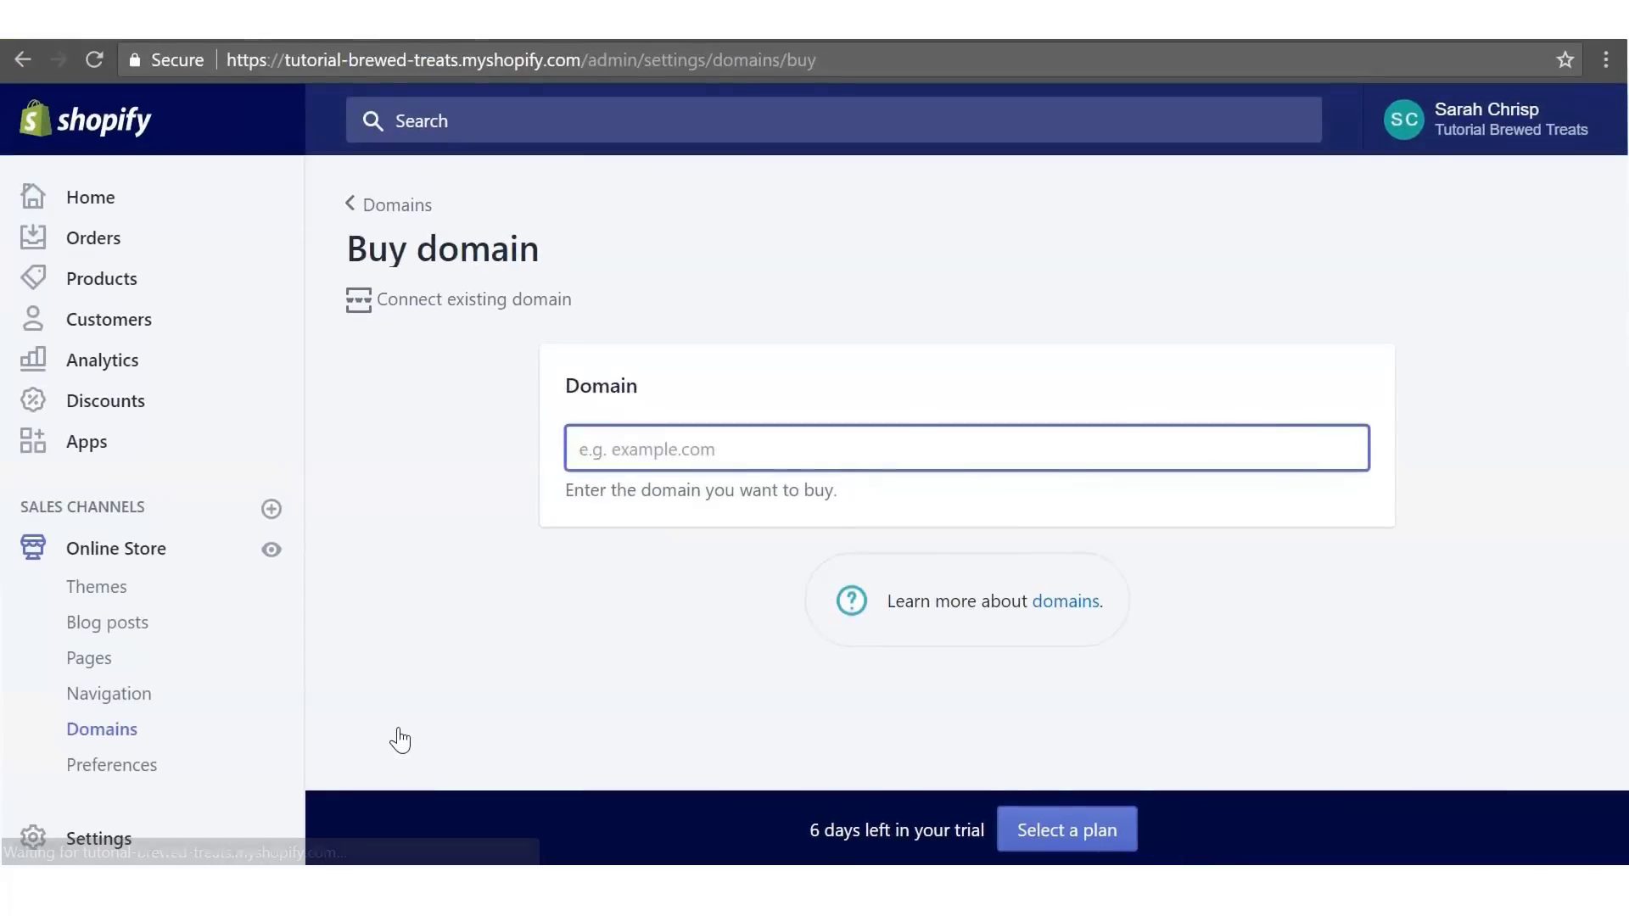
pyautogui.write('tutorialbrewedtreats')
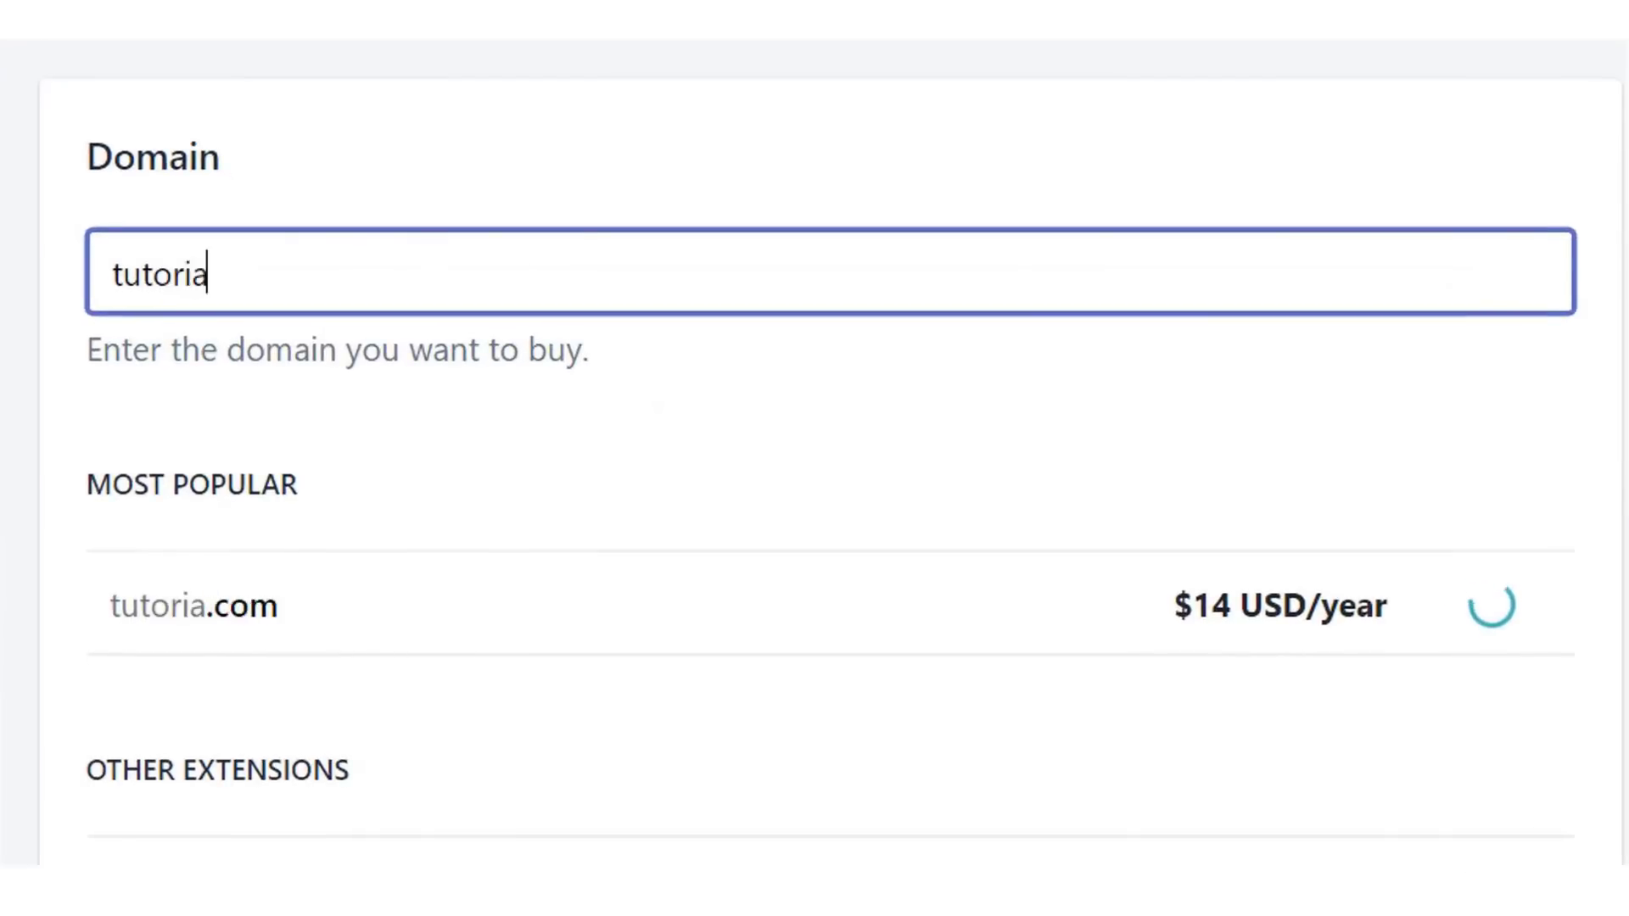
pyautogui.press('Tab')
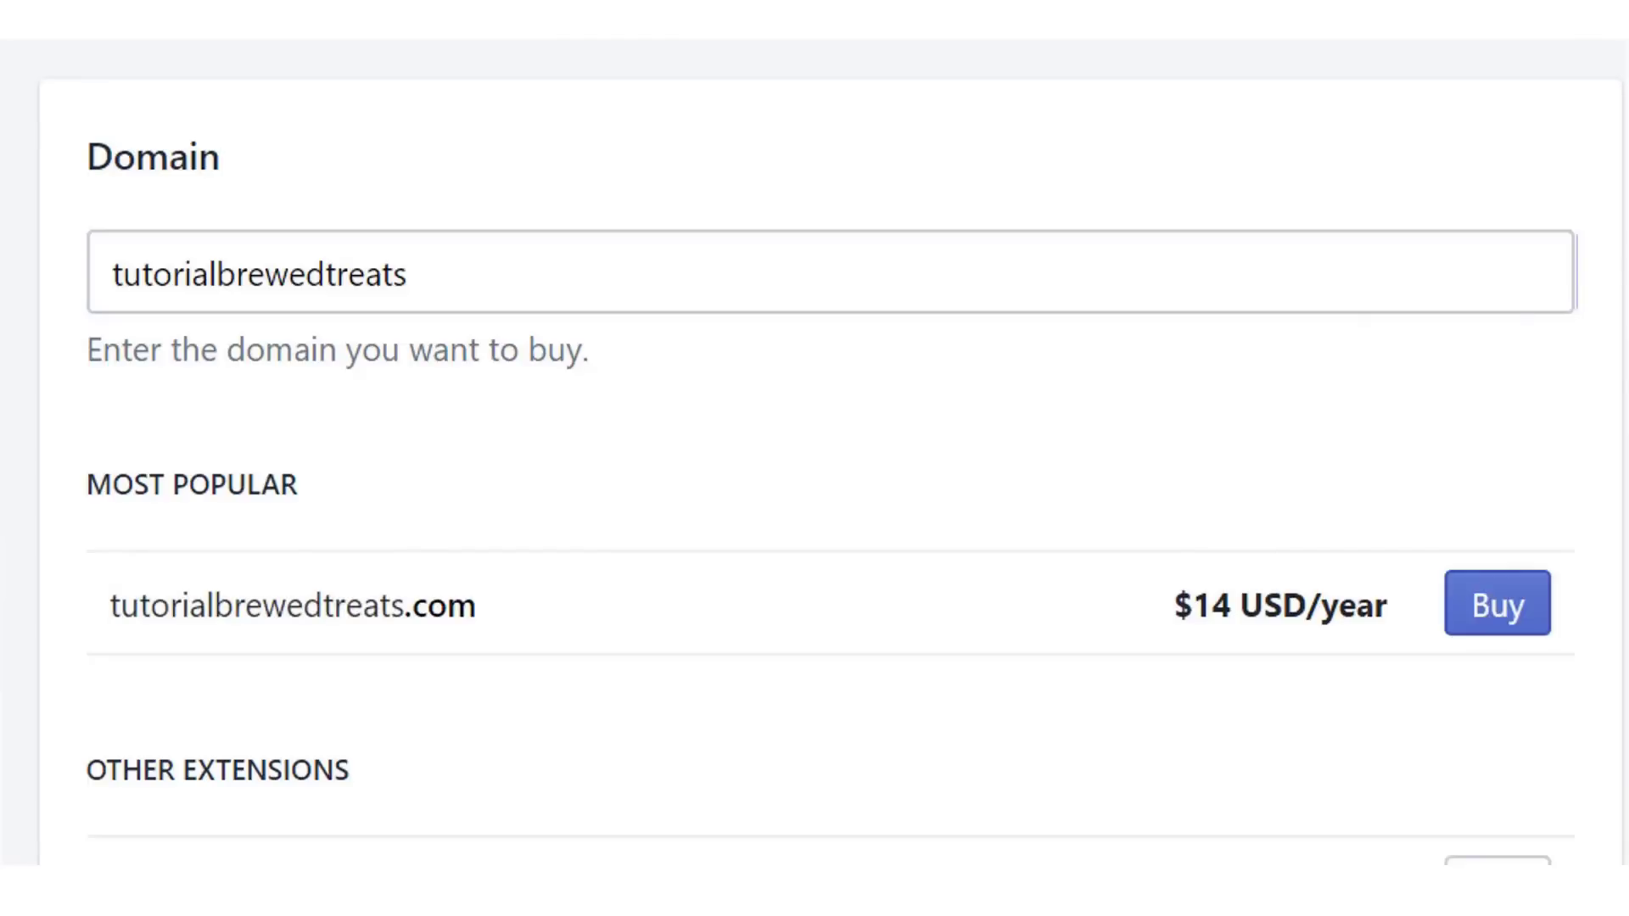
# - Start buying tutorialbrewedtreats.com for $14 a year, filling in the saved card and billing address
pyautogui.click(1481, 623)
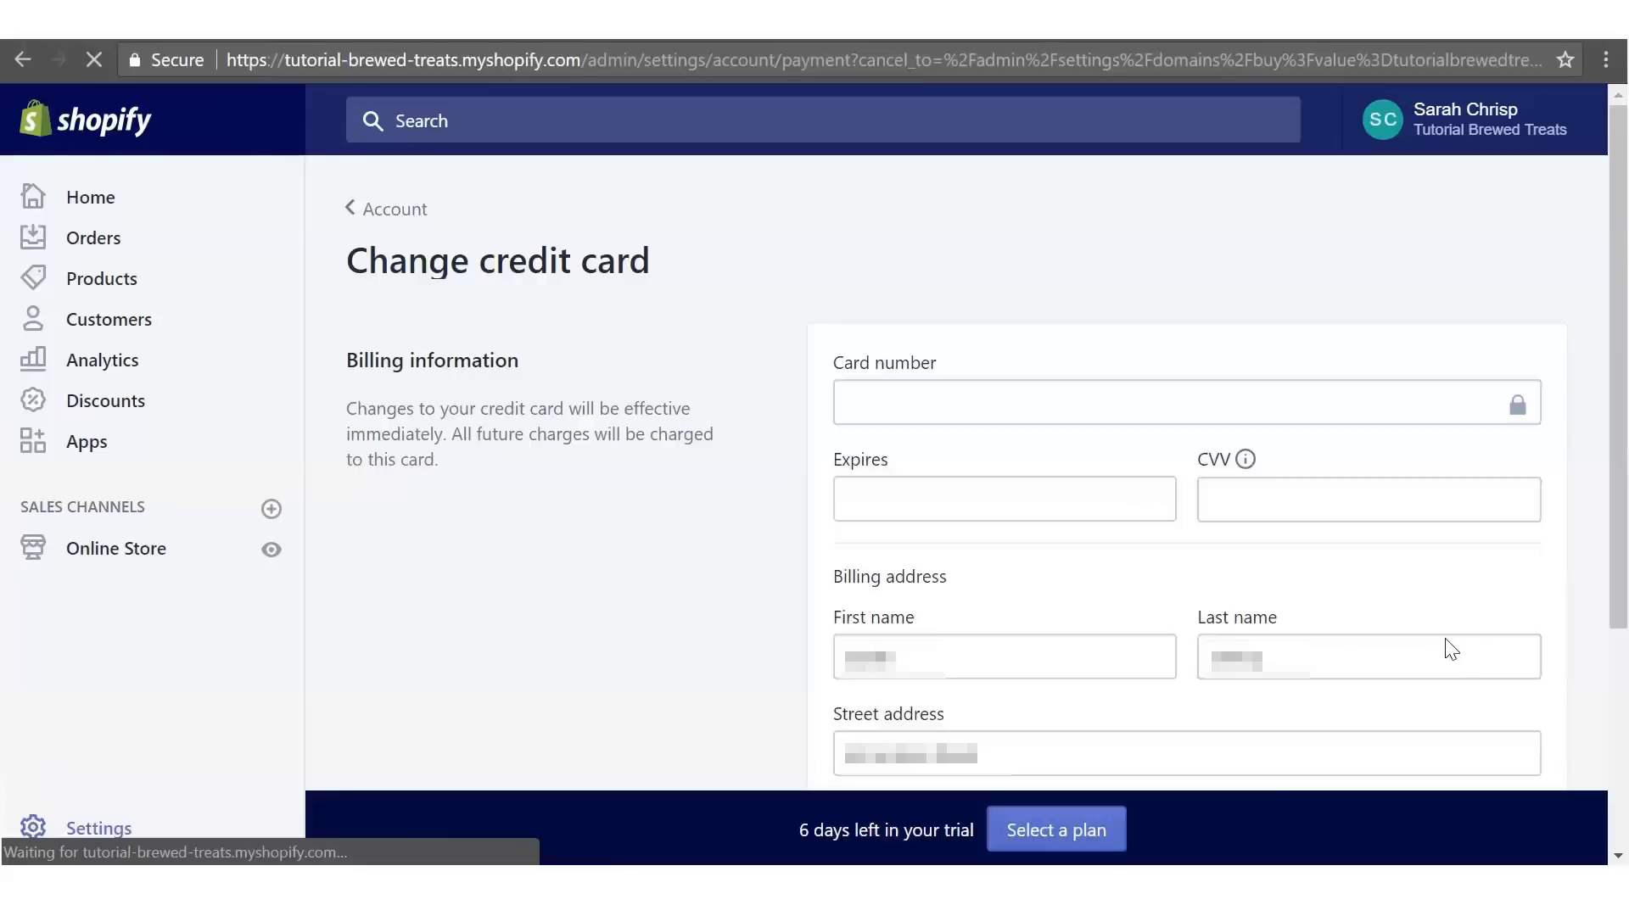
pyautogui.click(1067, 400)
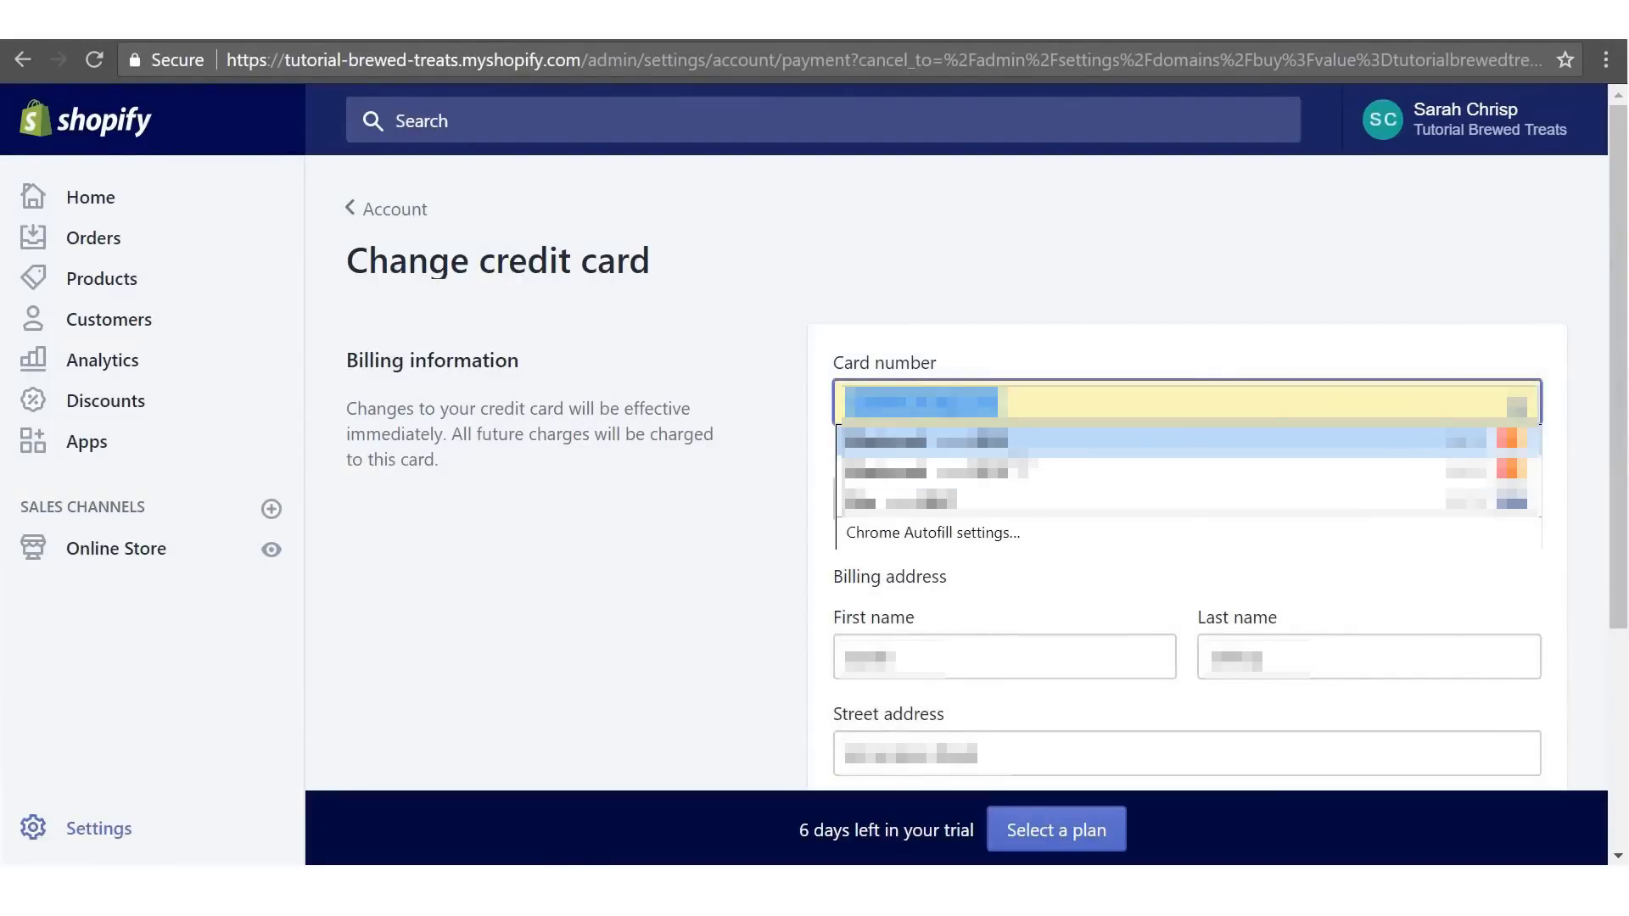
pyautogui.click(1027, 445)
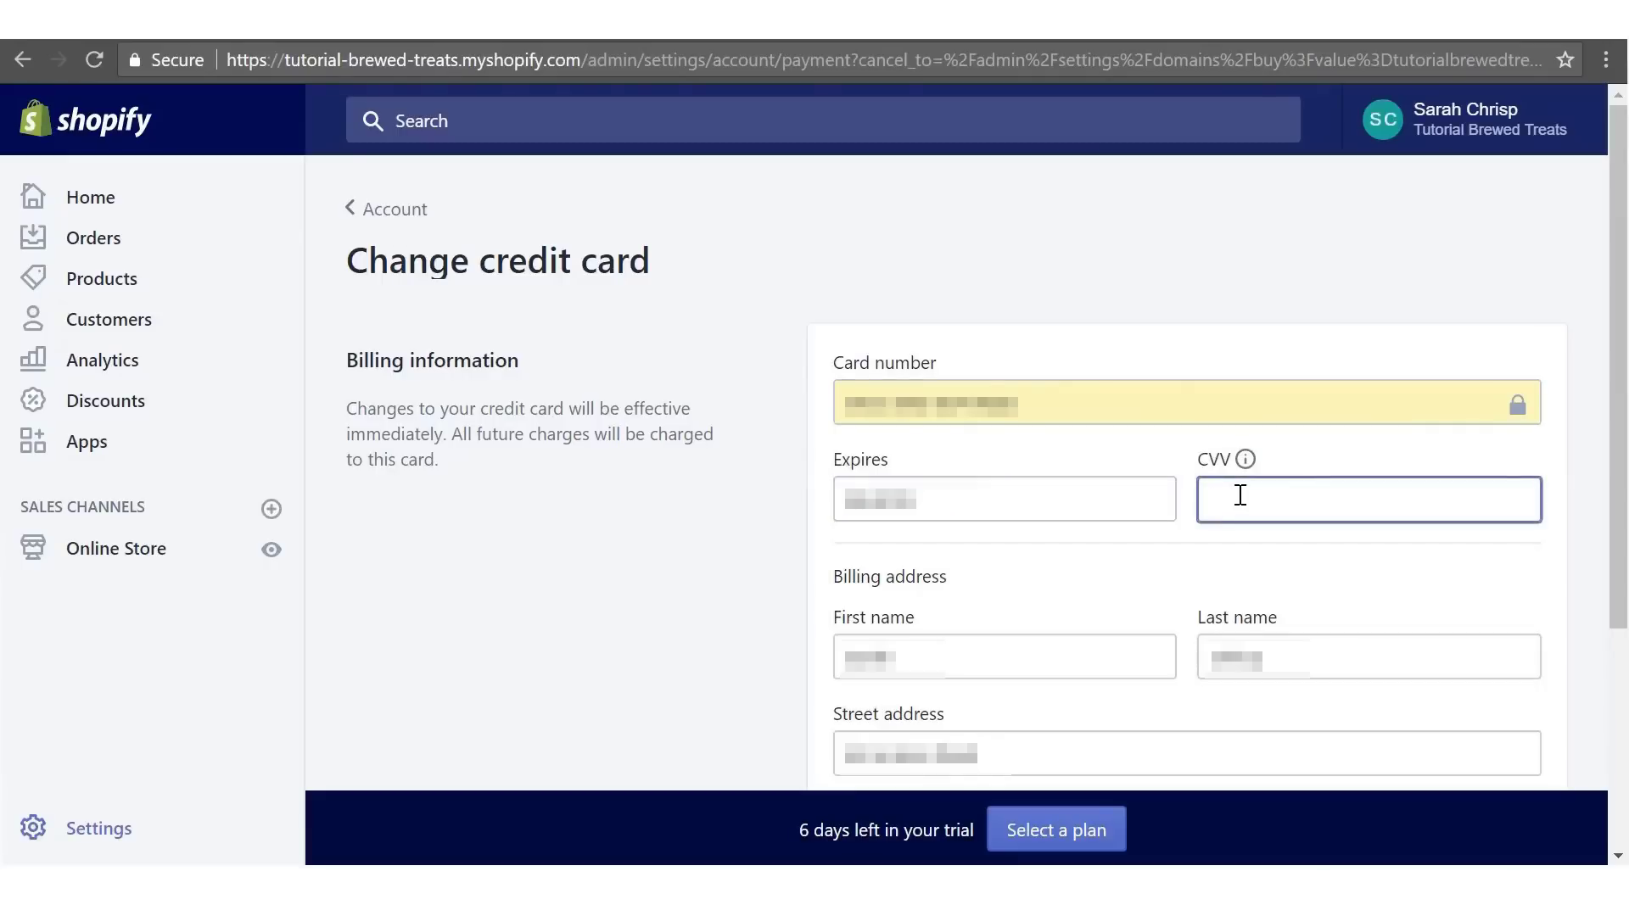
pyautogui.click(1192, 494)
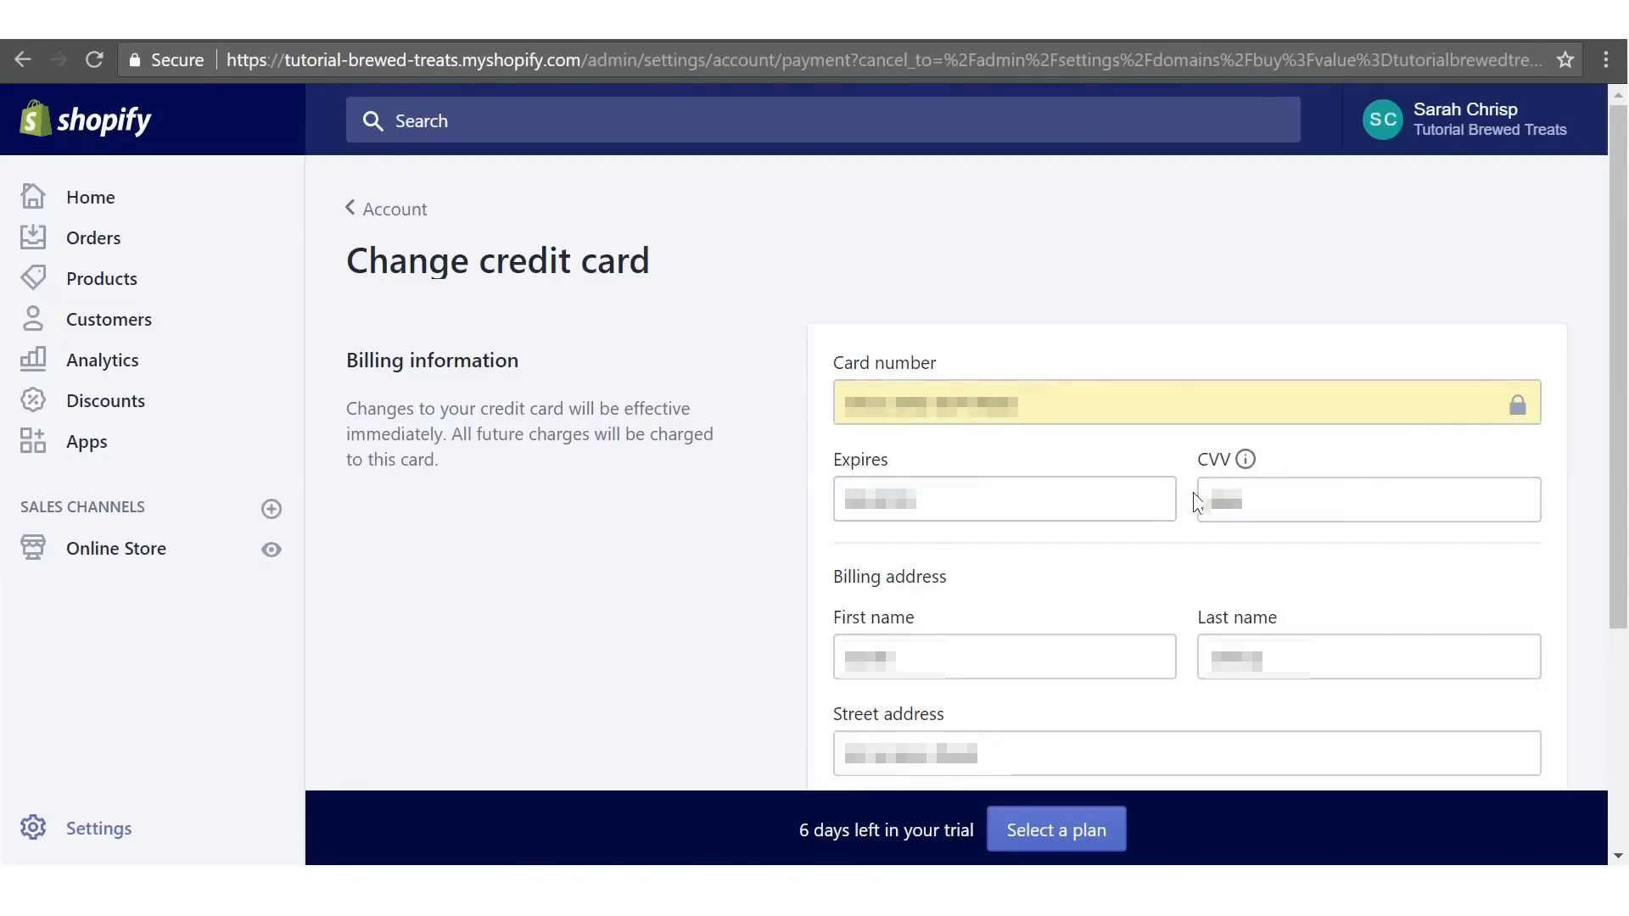
pyautogui.moveTo(1618, 263); pyautogui.dragTo(1610, 456)
pyautogui.moveTo(1095, 462); pyautogui.dragTo(780, 469)
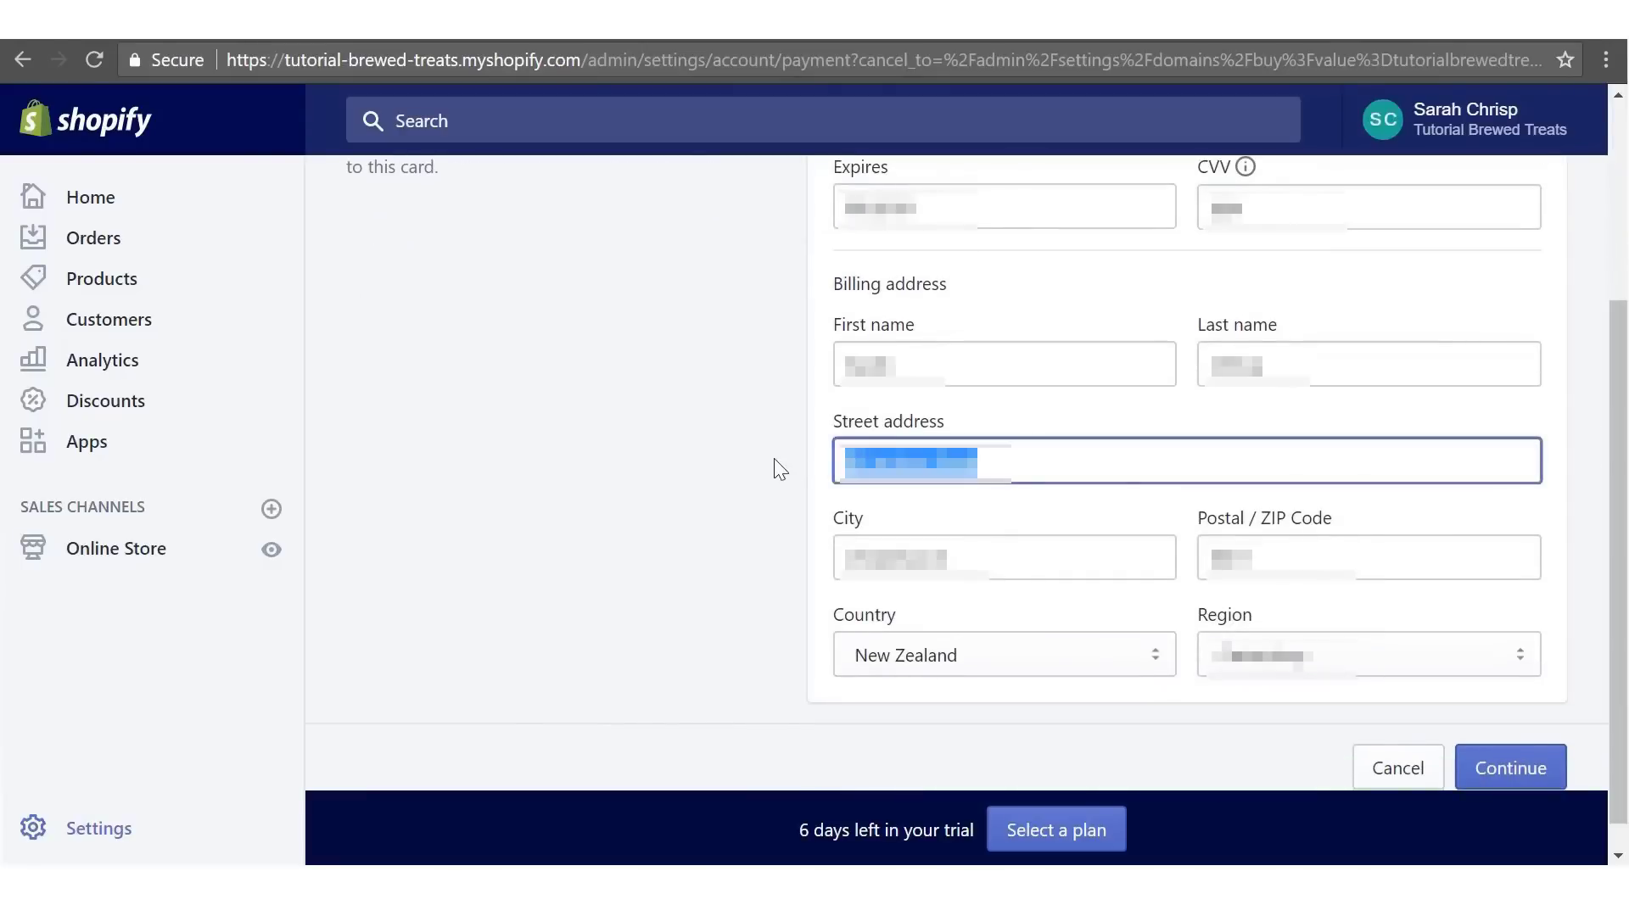
pyautogui.write('1')
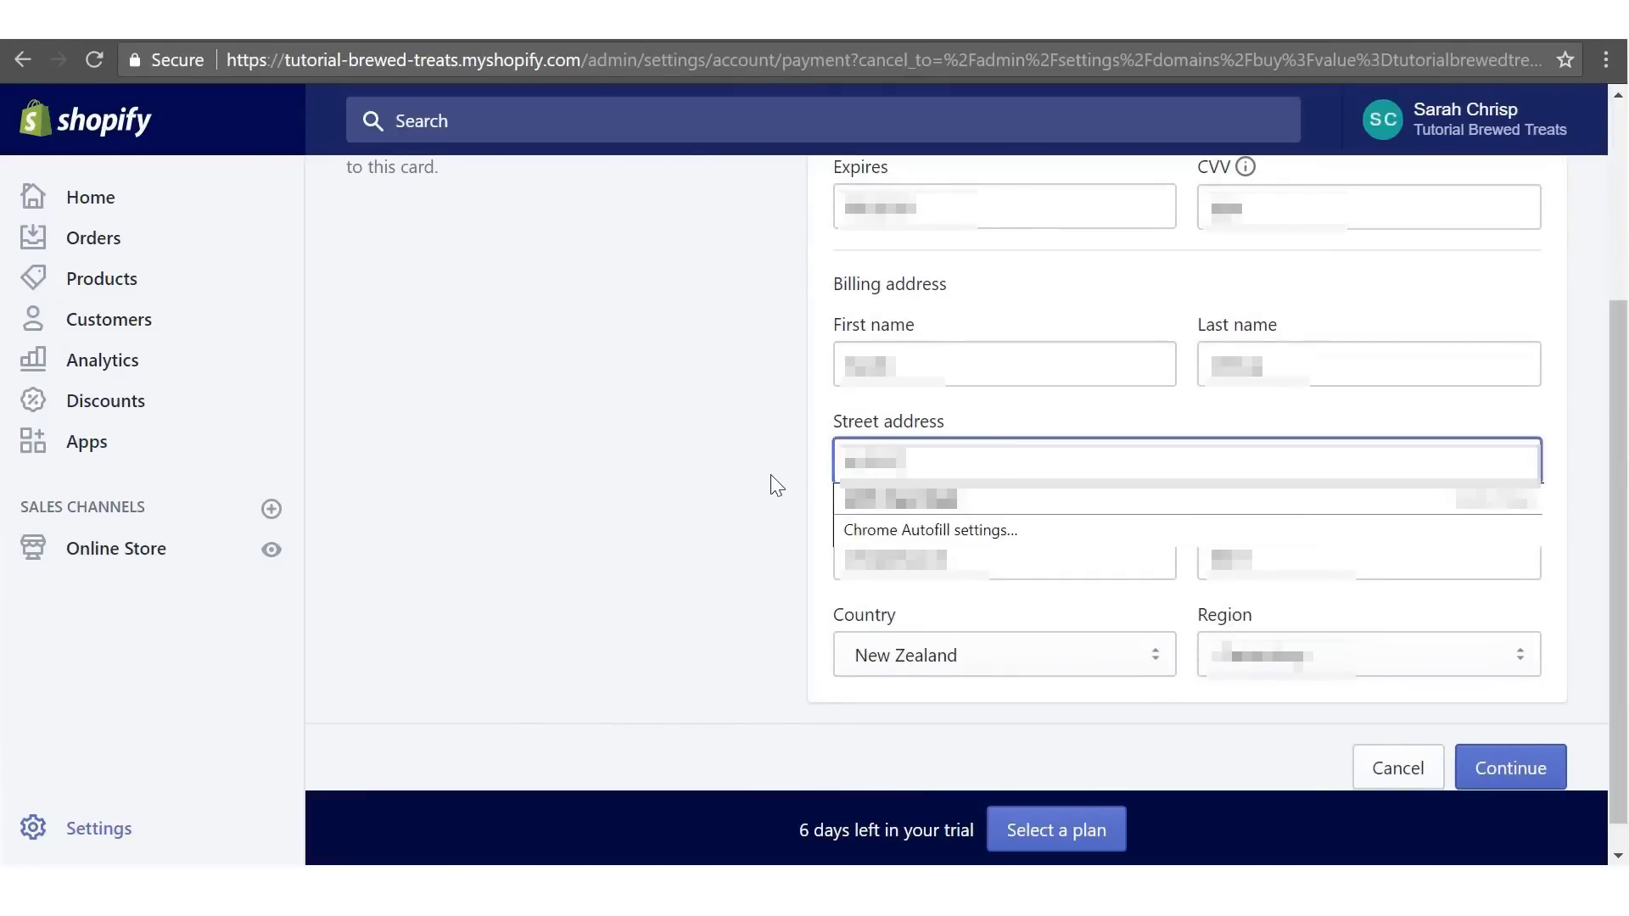
pyautogui.press('Tab')
pyautogui.press('Tab')
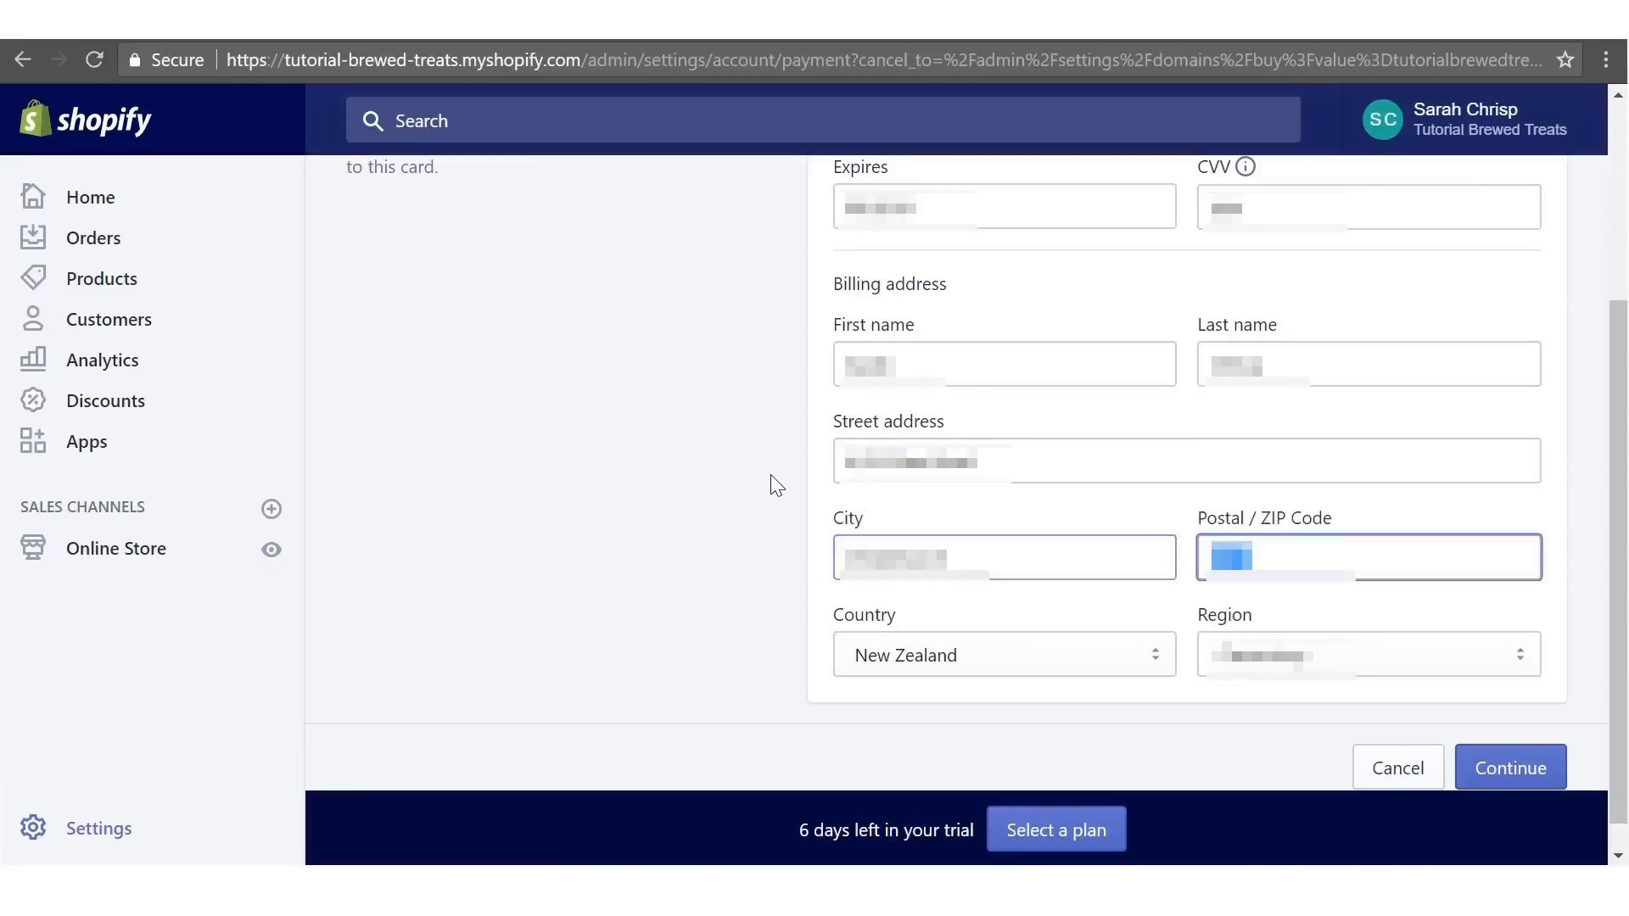
pyautogui.click(770, 475)
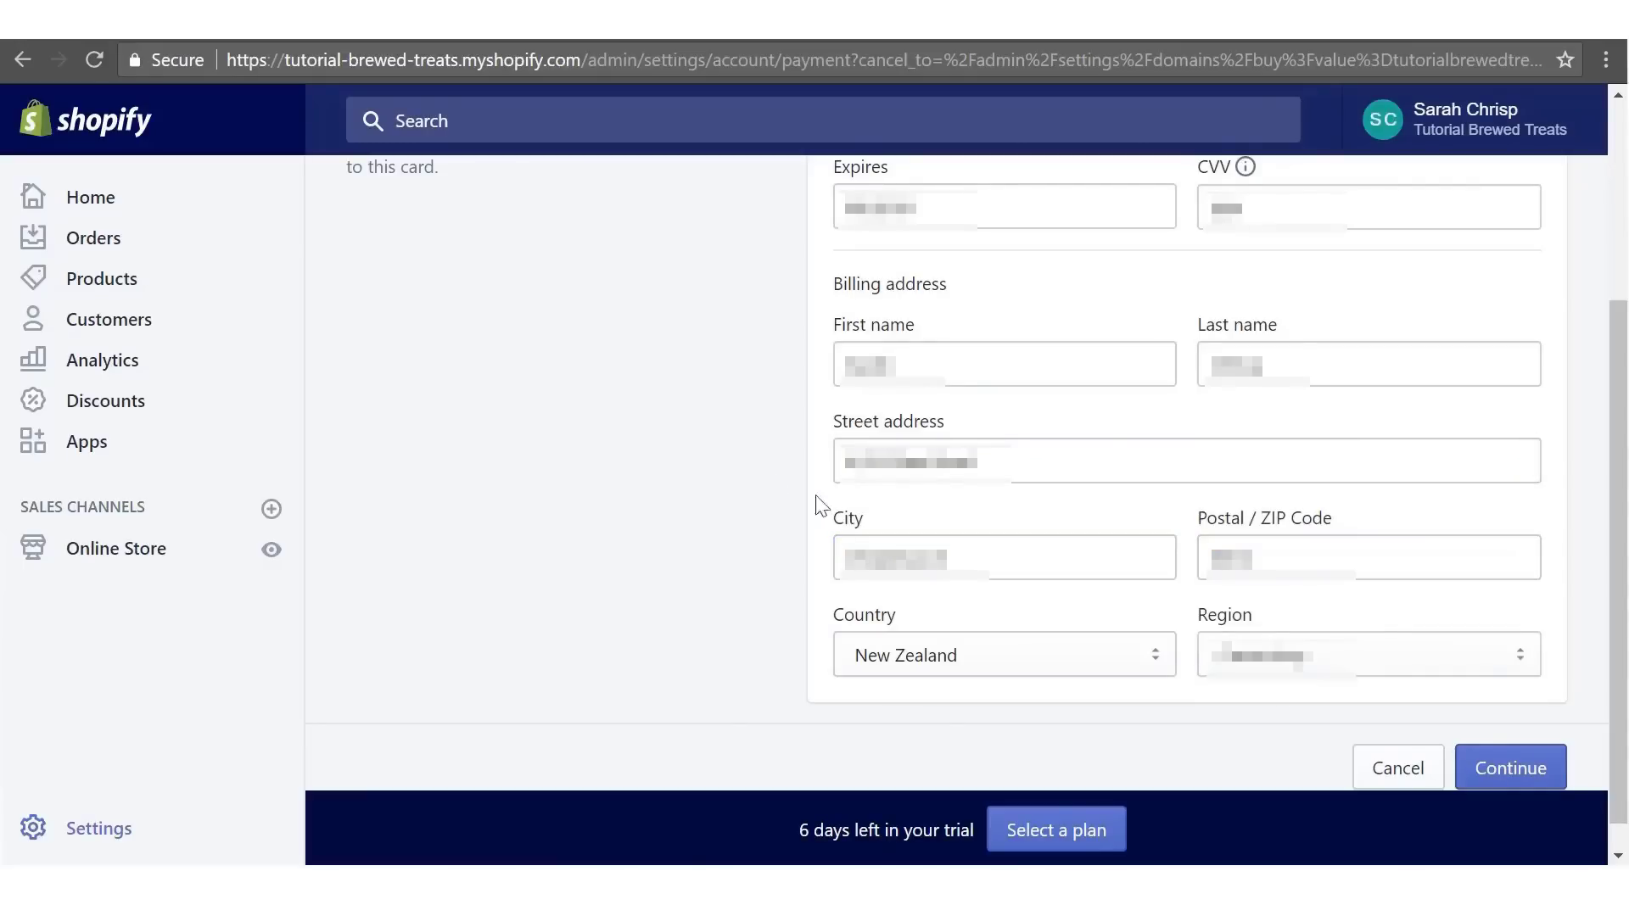
pyautogui.click(1518, 769)
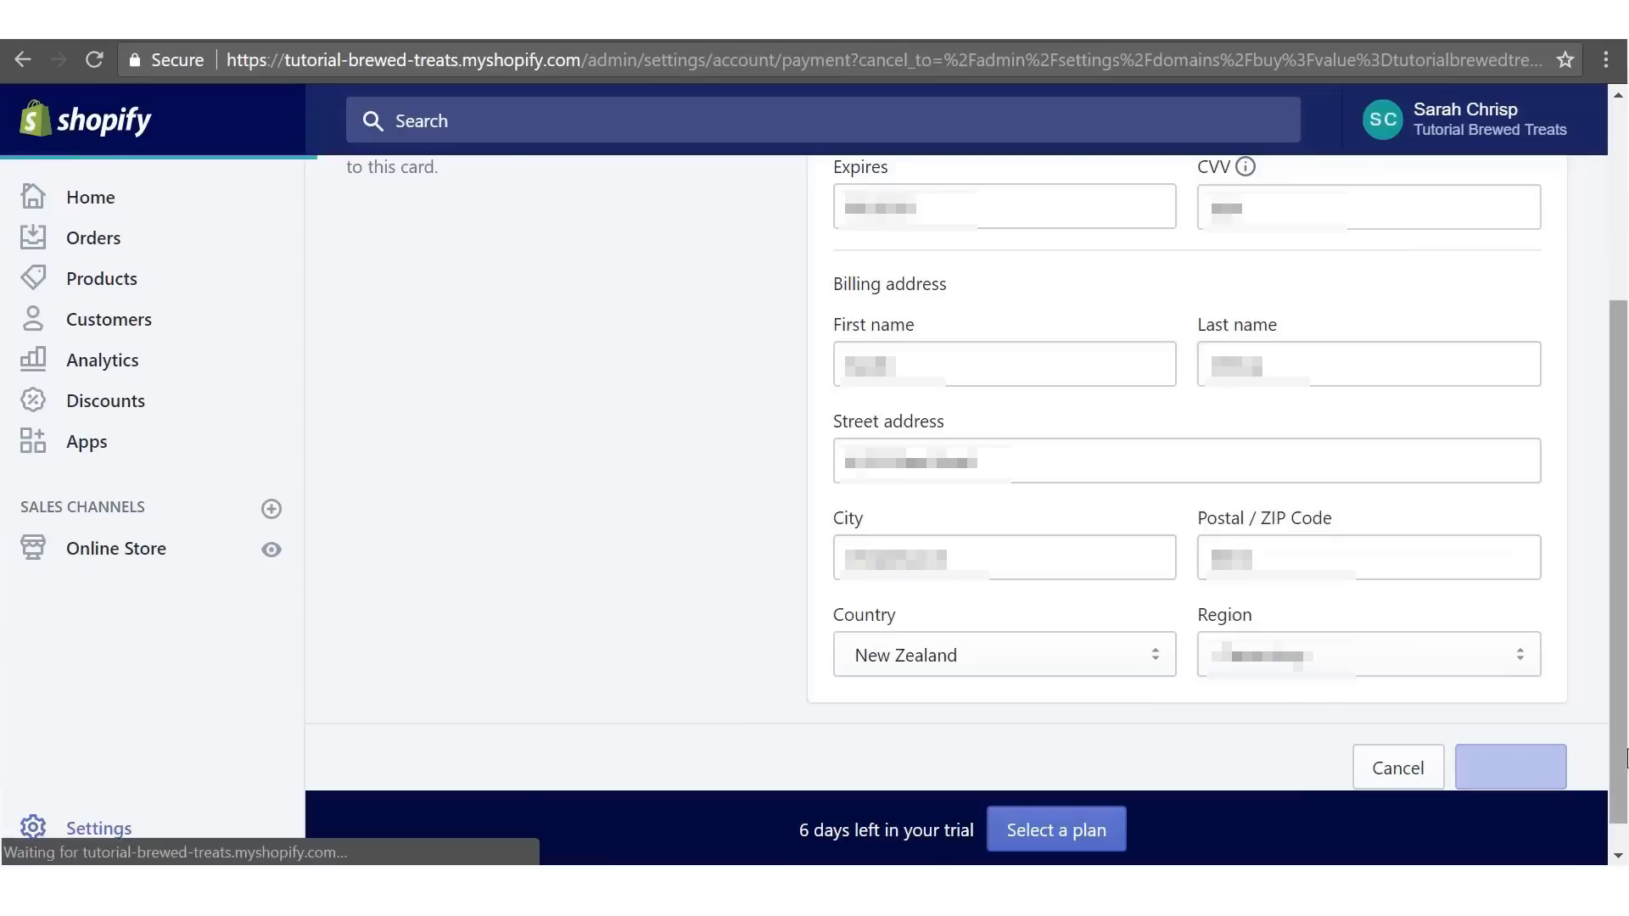
# - Complete the domain purchase and open the VERIFICATION REQUIRED email in Gmail
pyautogui.moveTo(1622, 366); pyautogui.dragTo(1626, 625)
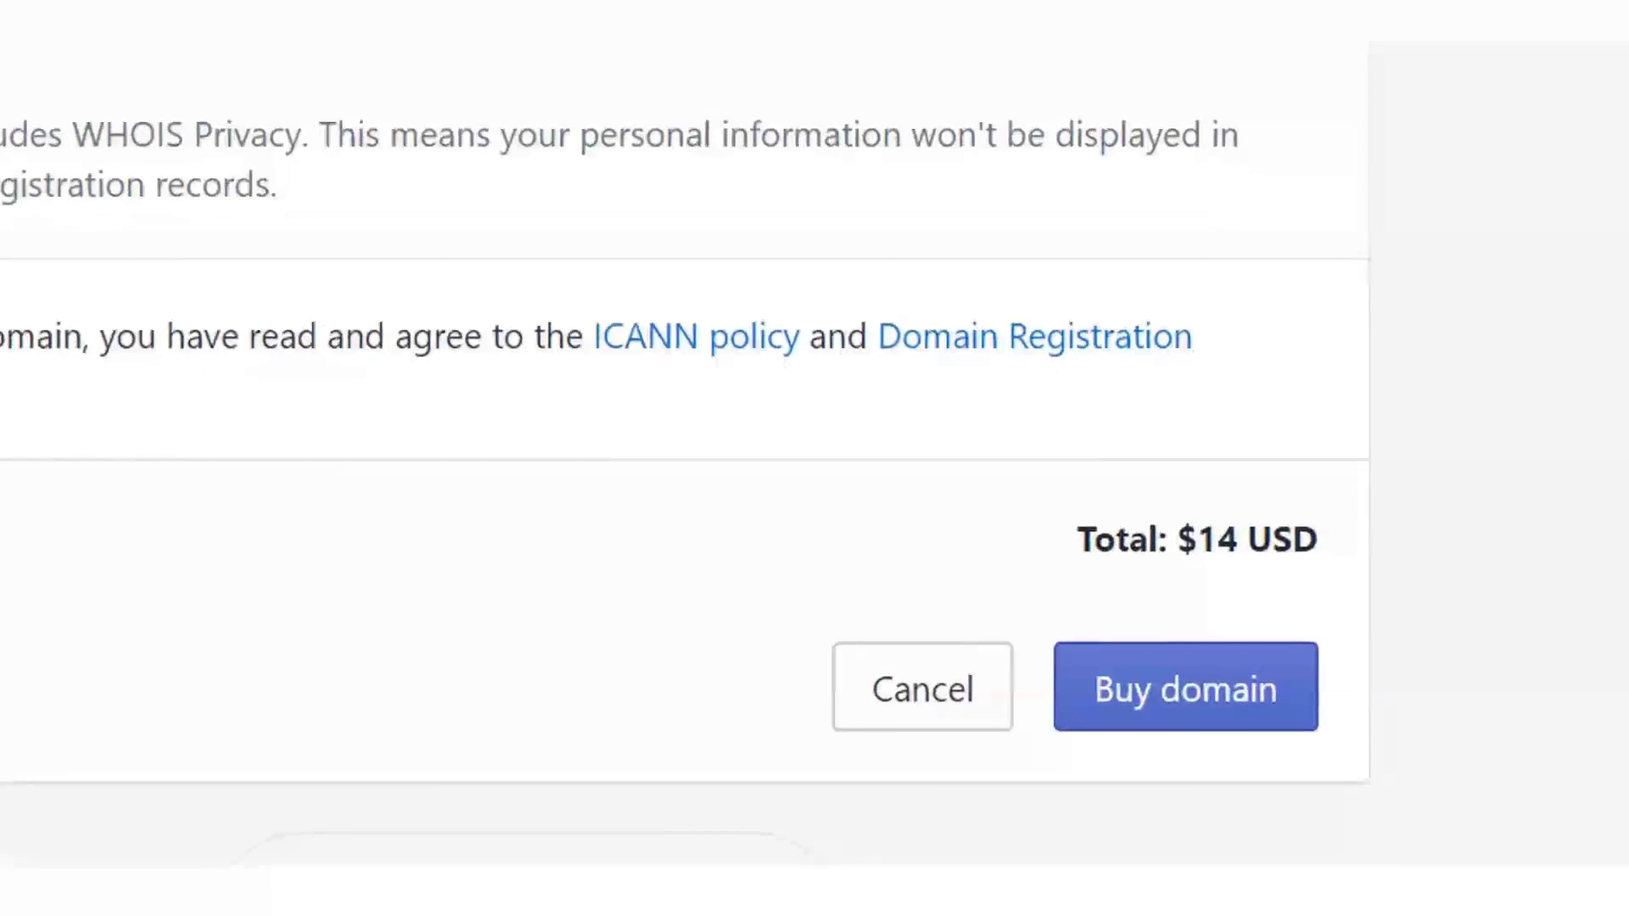
pyautogui.click(1335, 672)
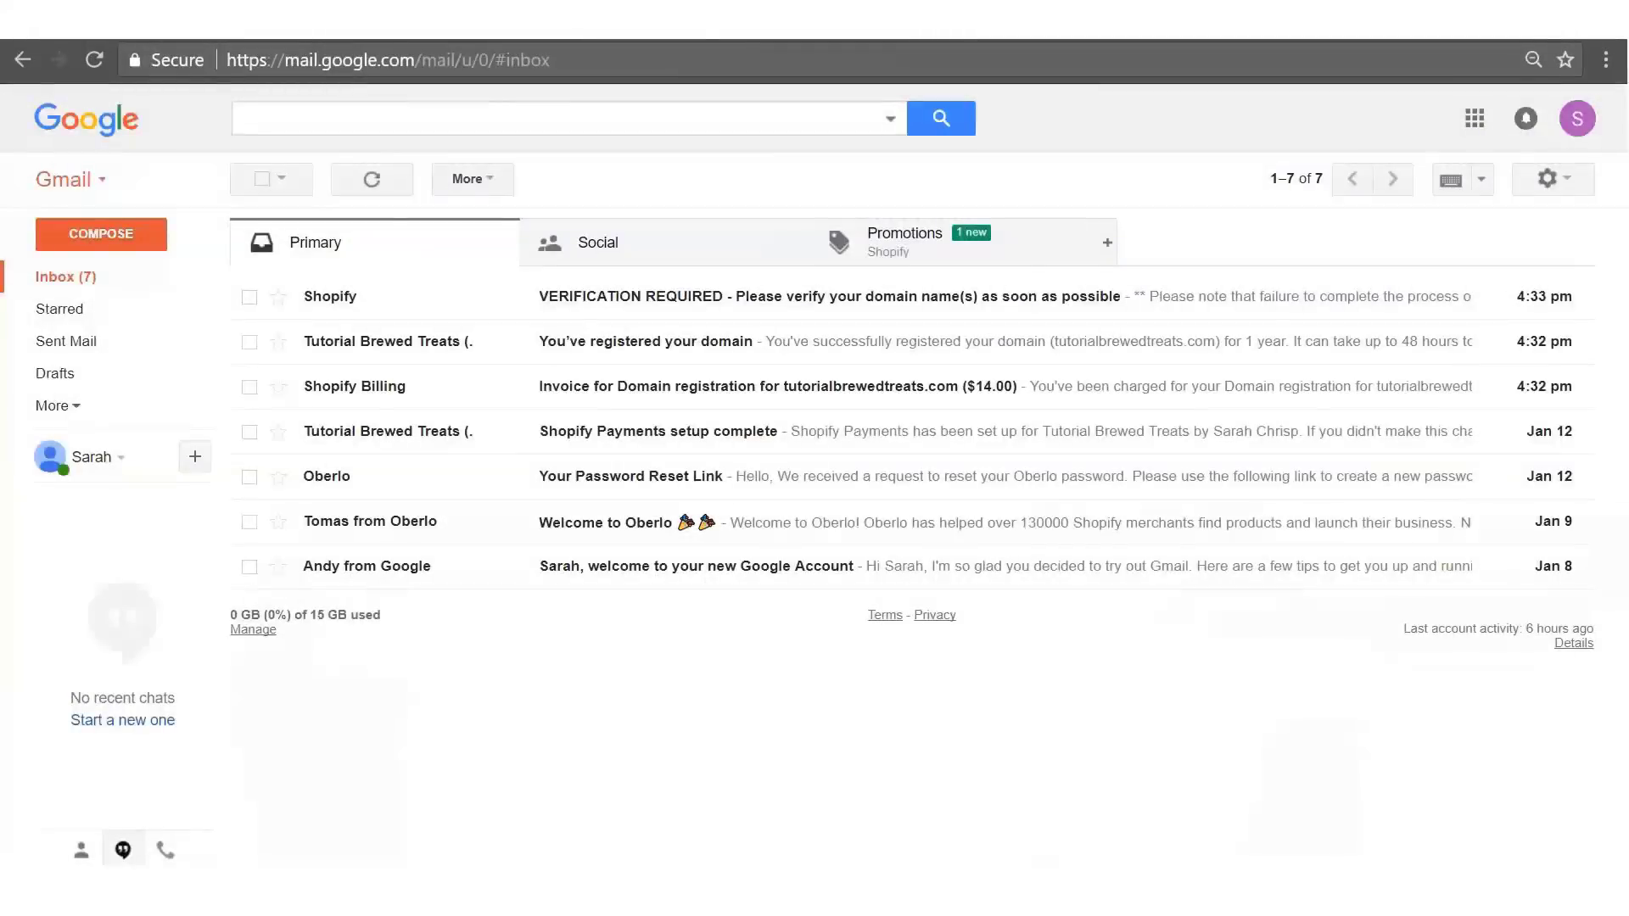
pyautogui.click(589, 297)
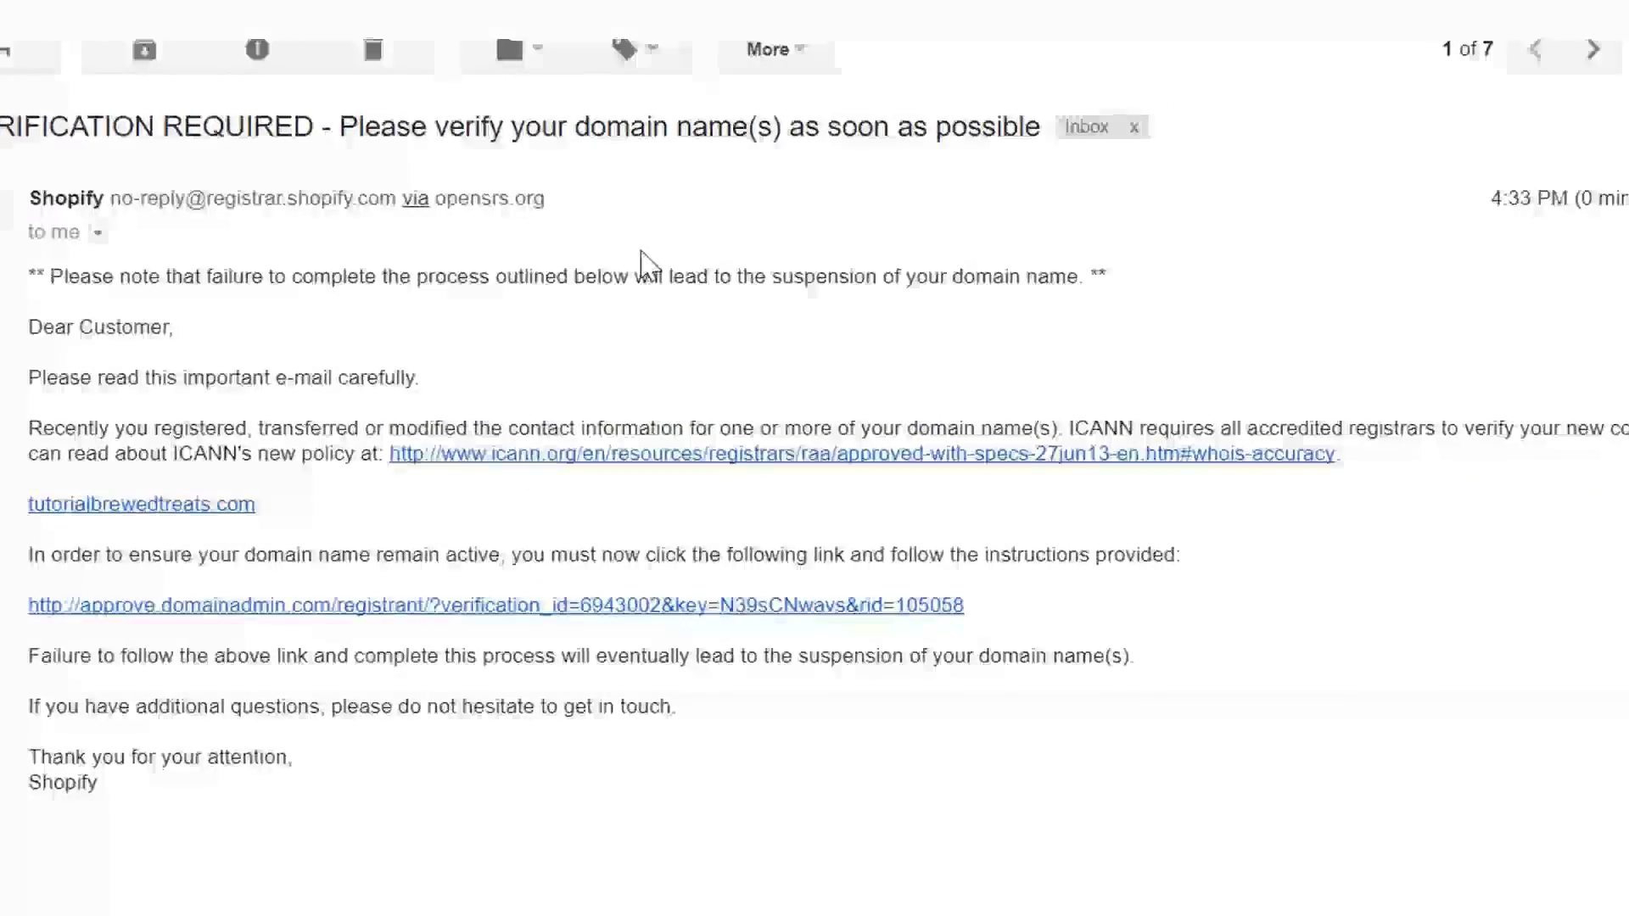
# - Follow the email's verification link and confirm the contact information for tutorialbrewedtreats.com
pyautogui.click(677, 578)
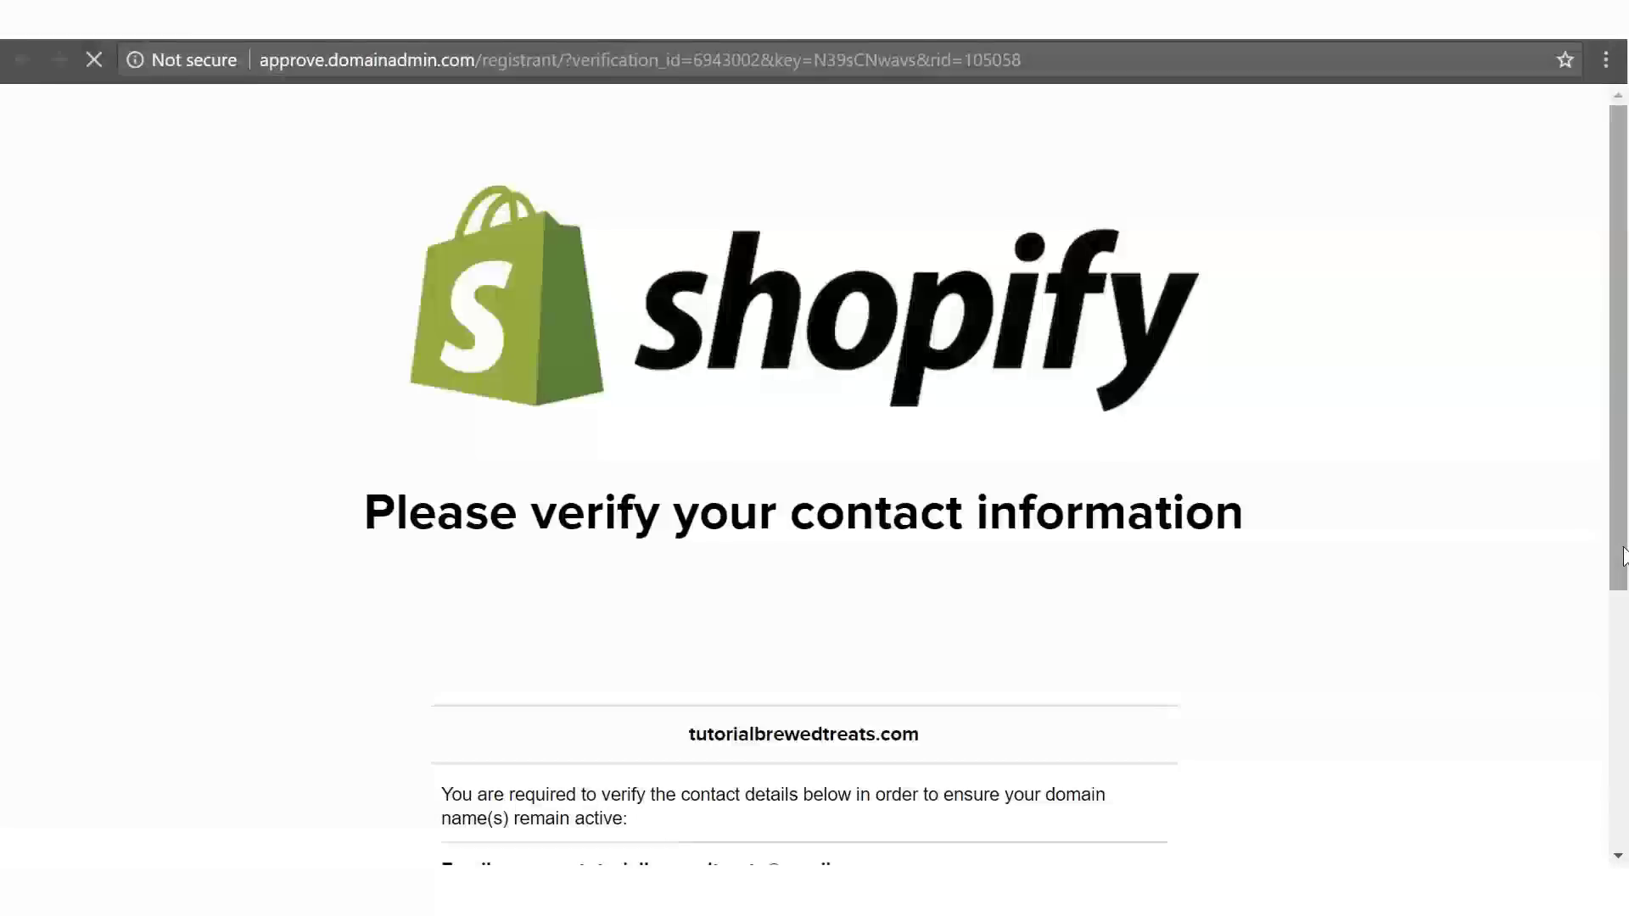
pyautogui.moveTo(1625, 379); pyautogui.dragTo(1625, 713)
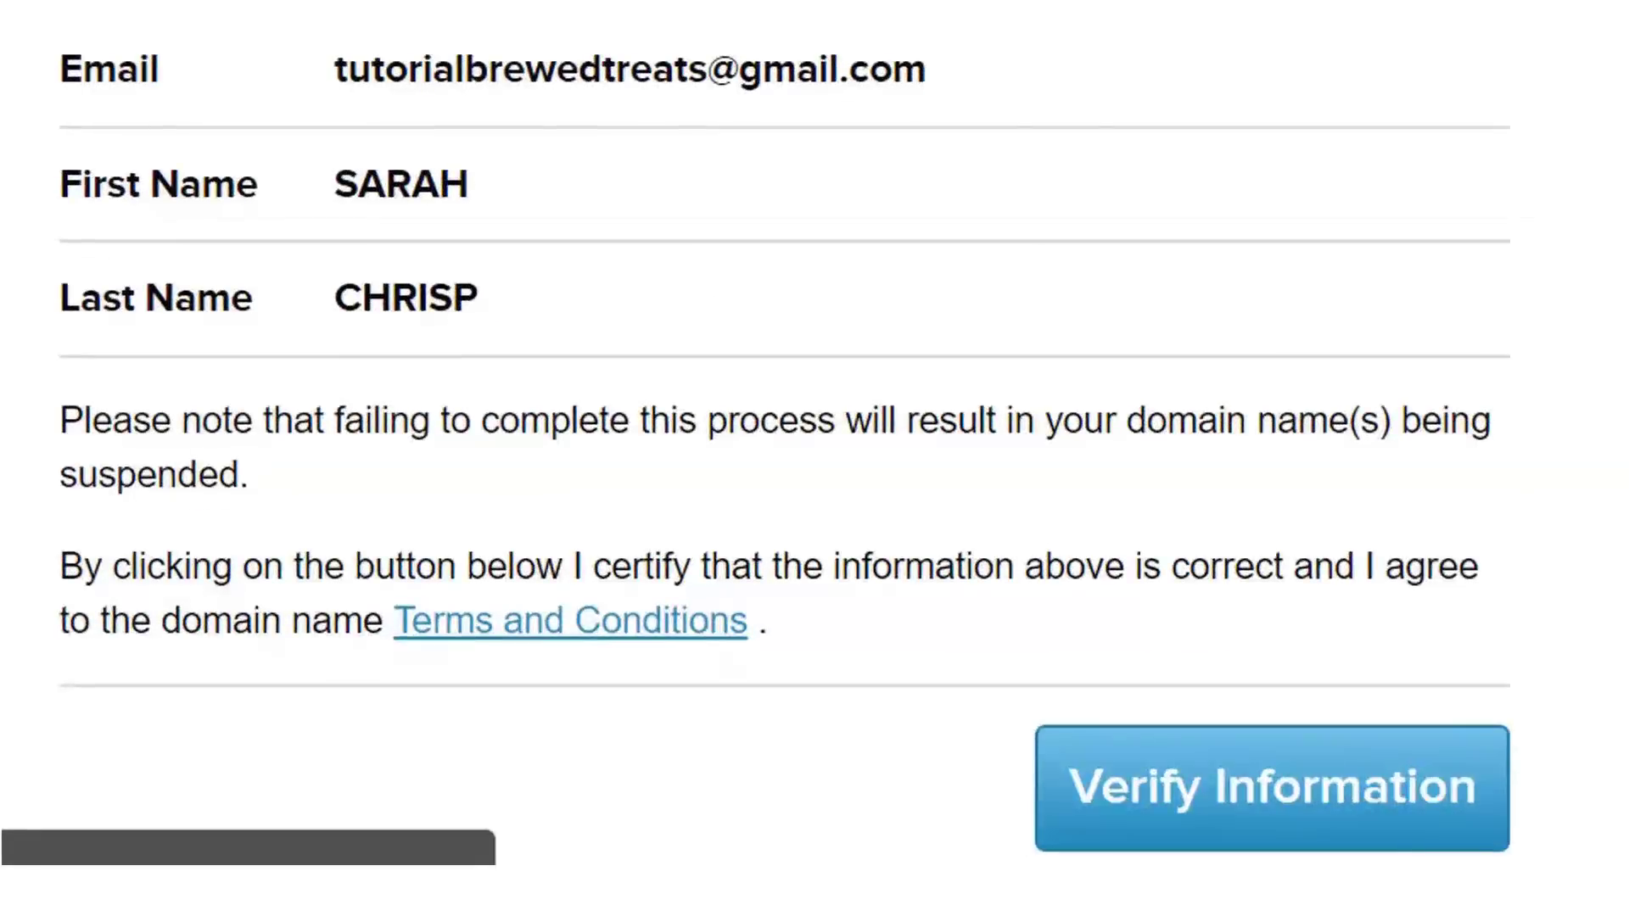
pyautogui.click(1272, 788)
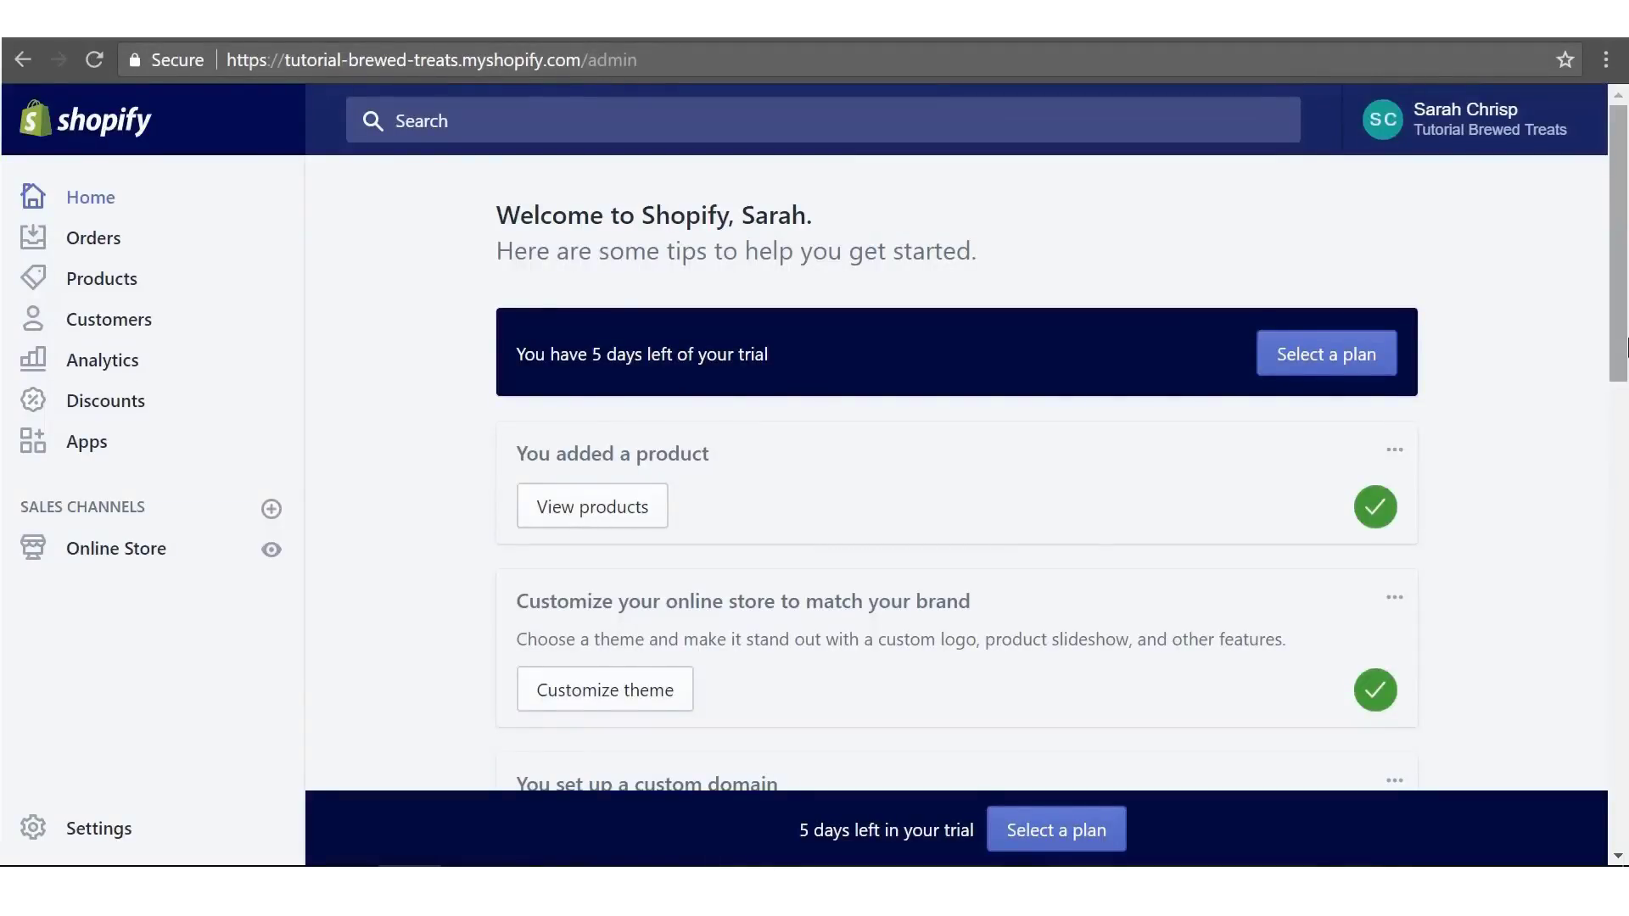
# - Switch to the Basic Shopify plan at $29 monthly, confirming with the account password
pyautogui.click(1336, 355)
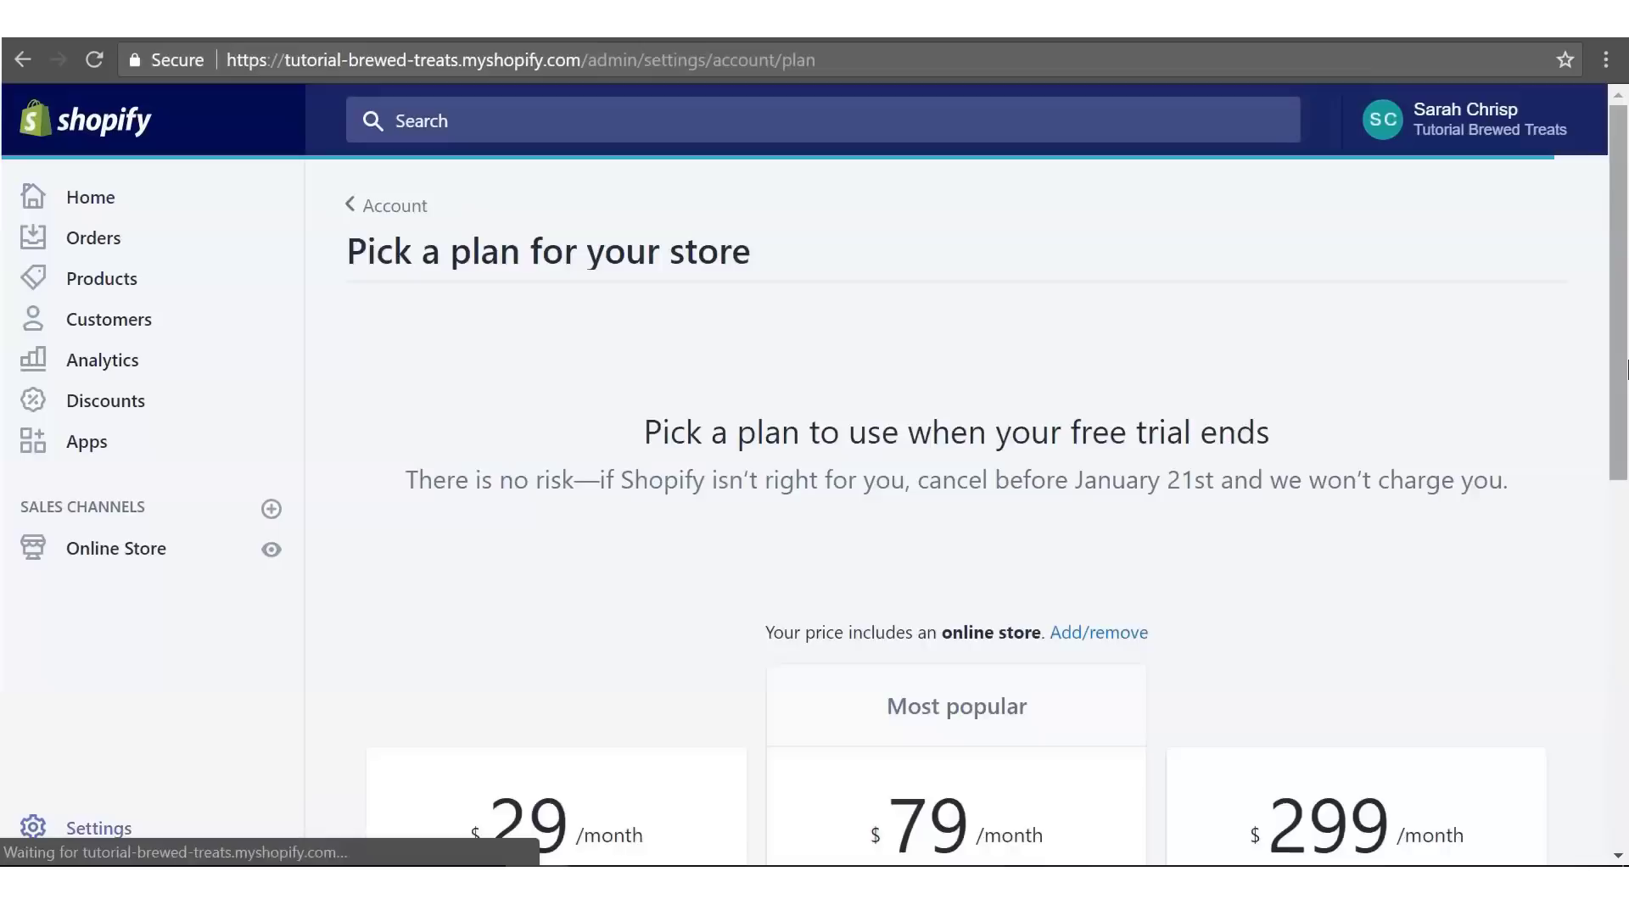
pyautogui.moveTo(1620, 229); pyautogui.dragTo(1611, 526)
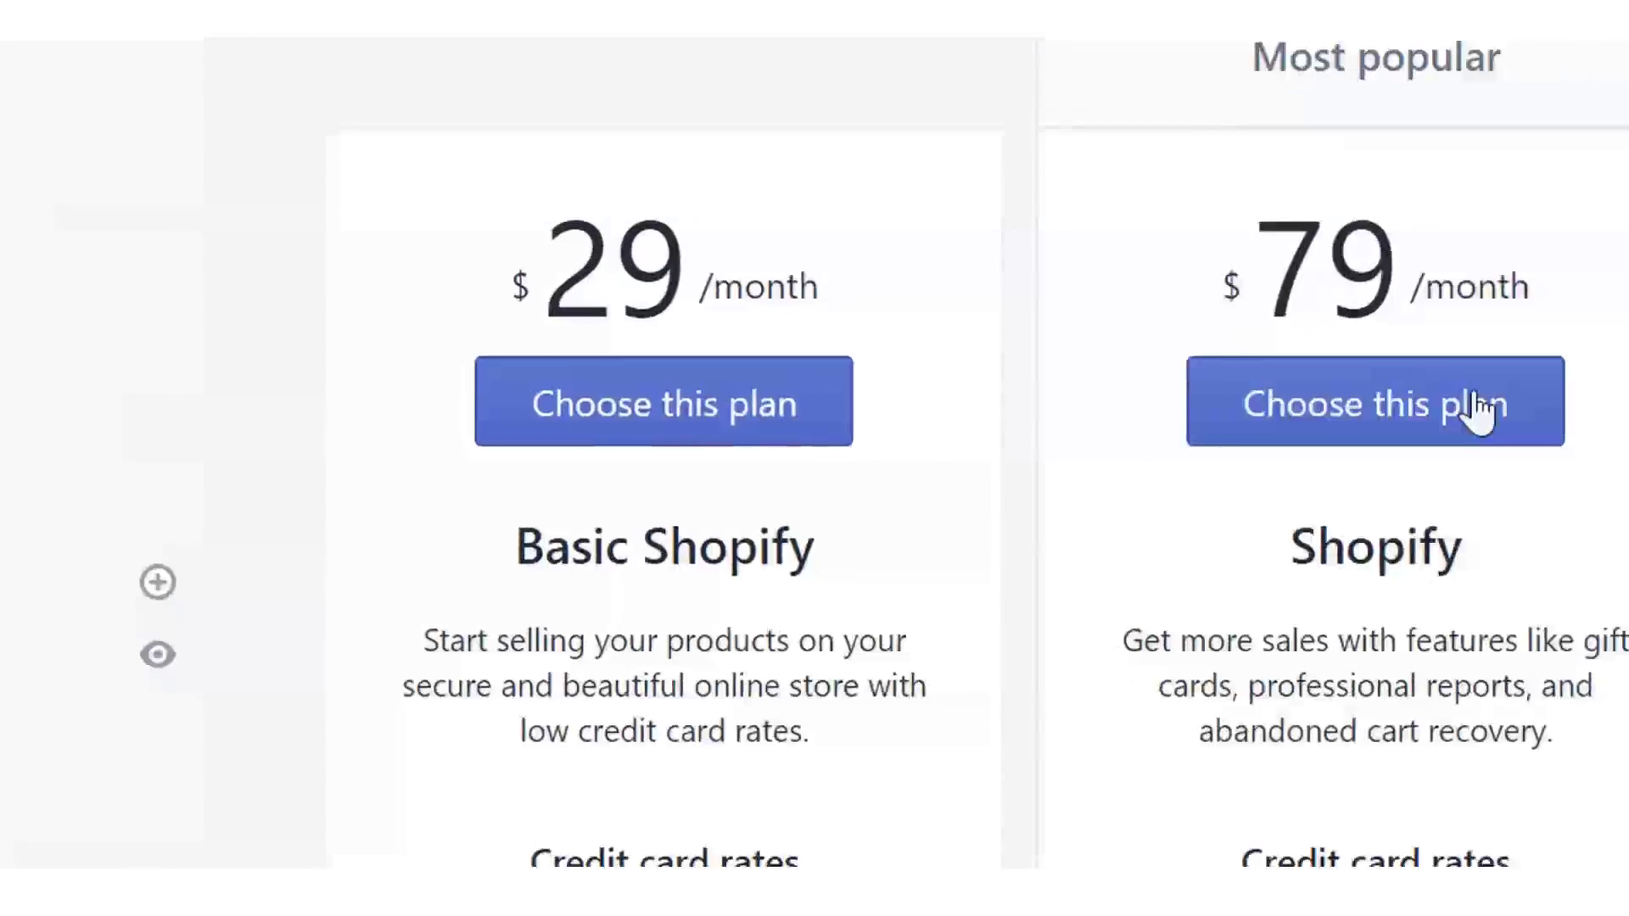
pyautogui.click(598, 410)
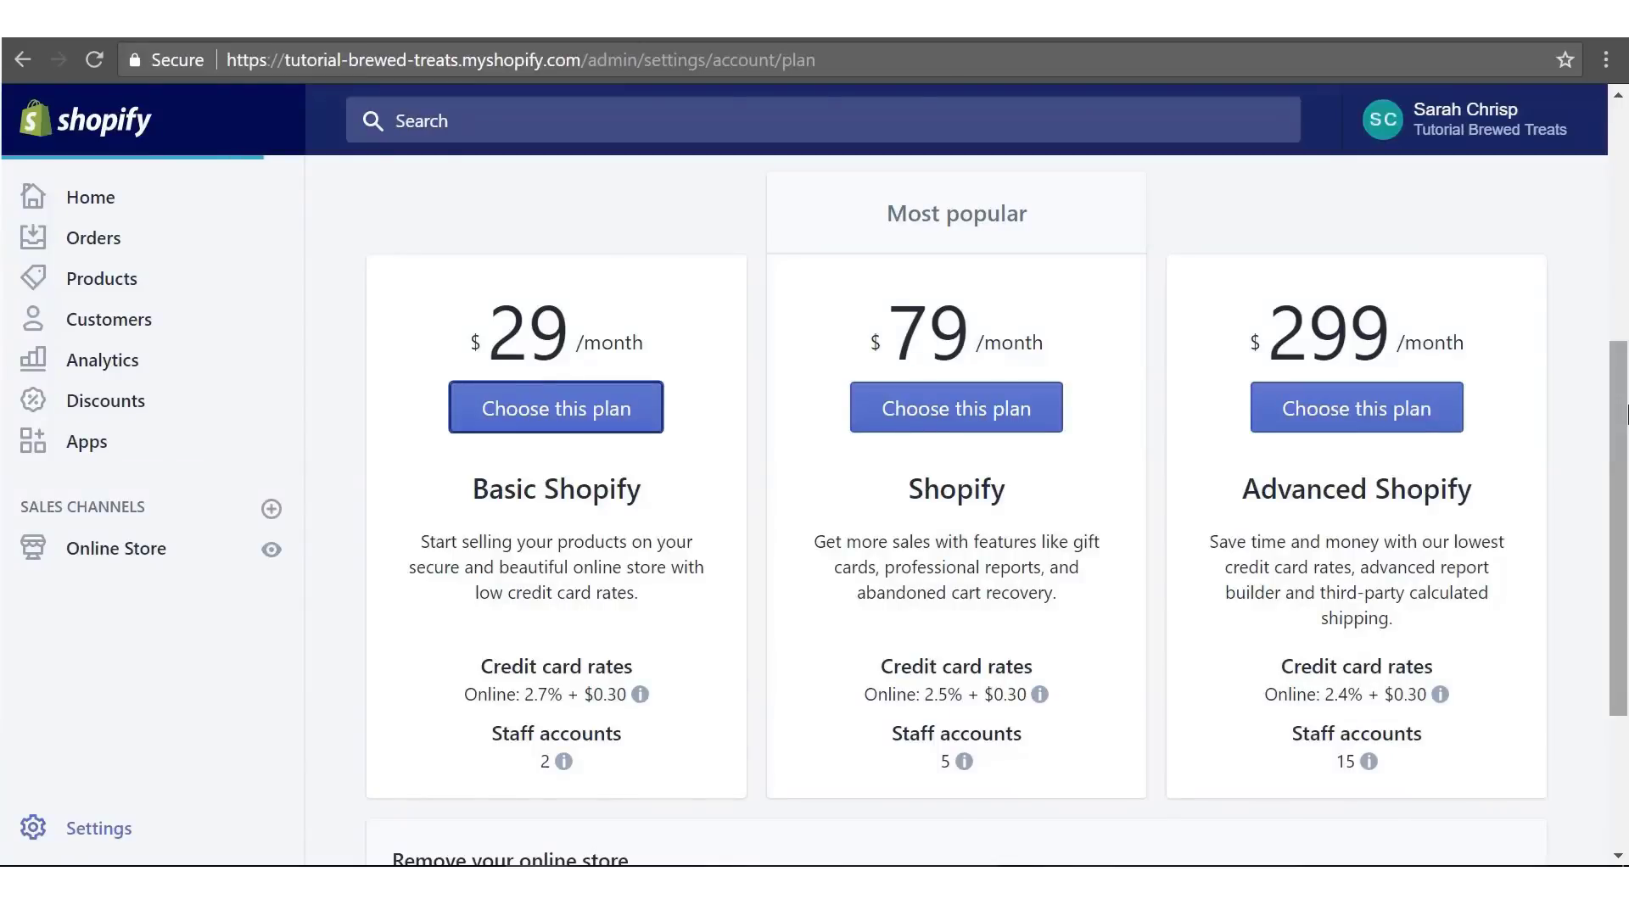
pyautogui.scroll(-2, 957, 509)
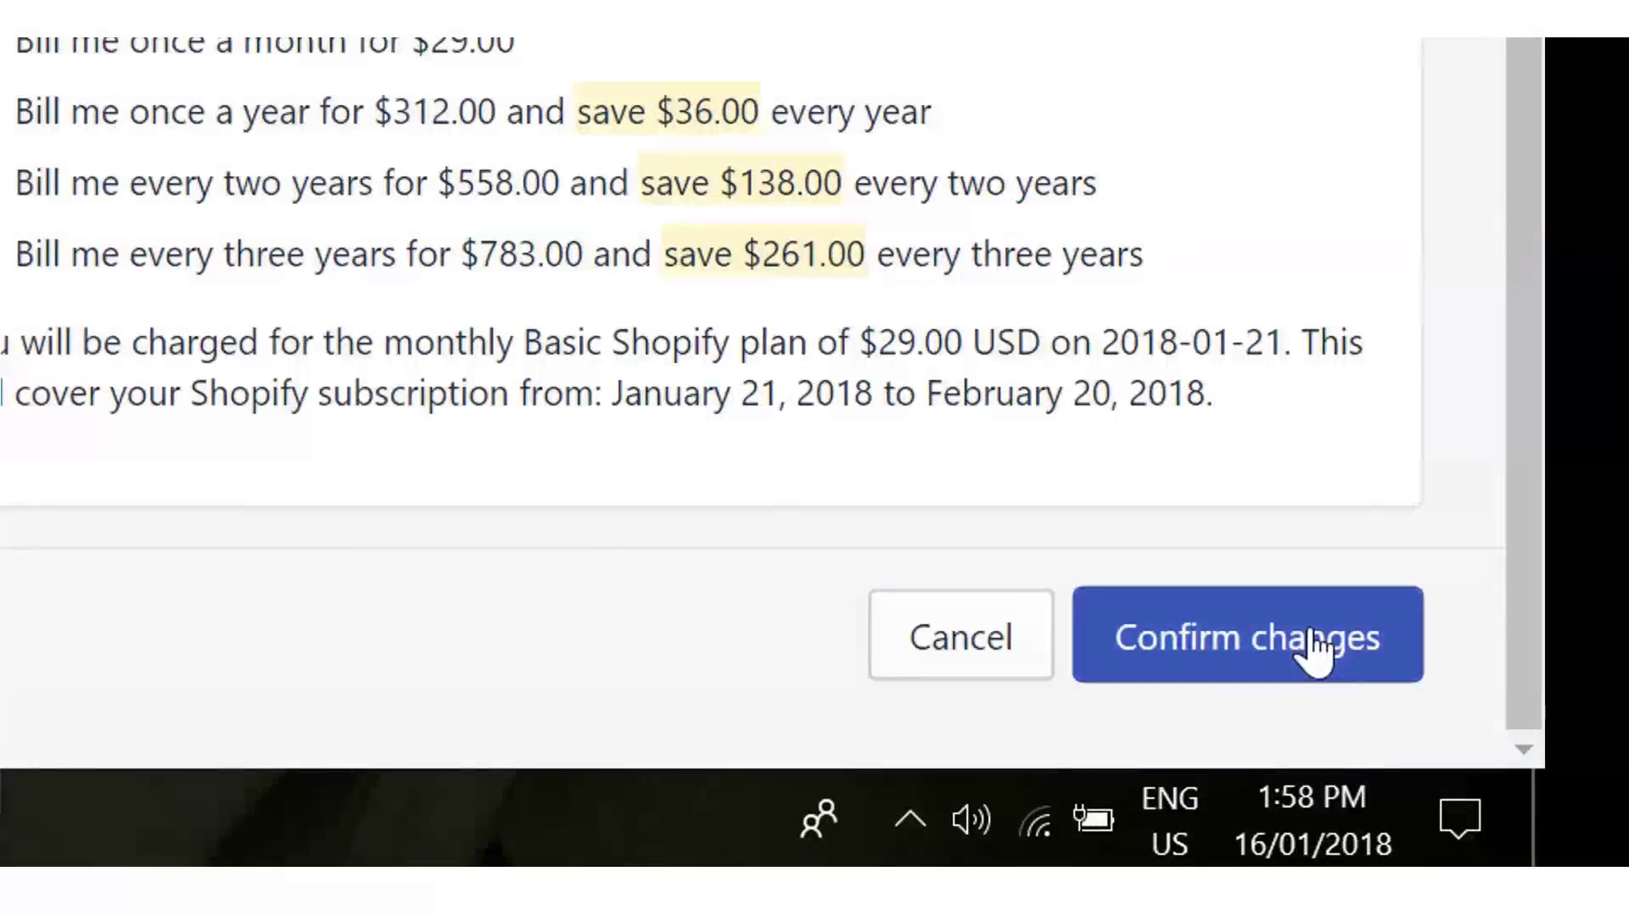
pyautogui.click(1510, 801)
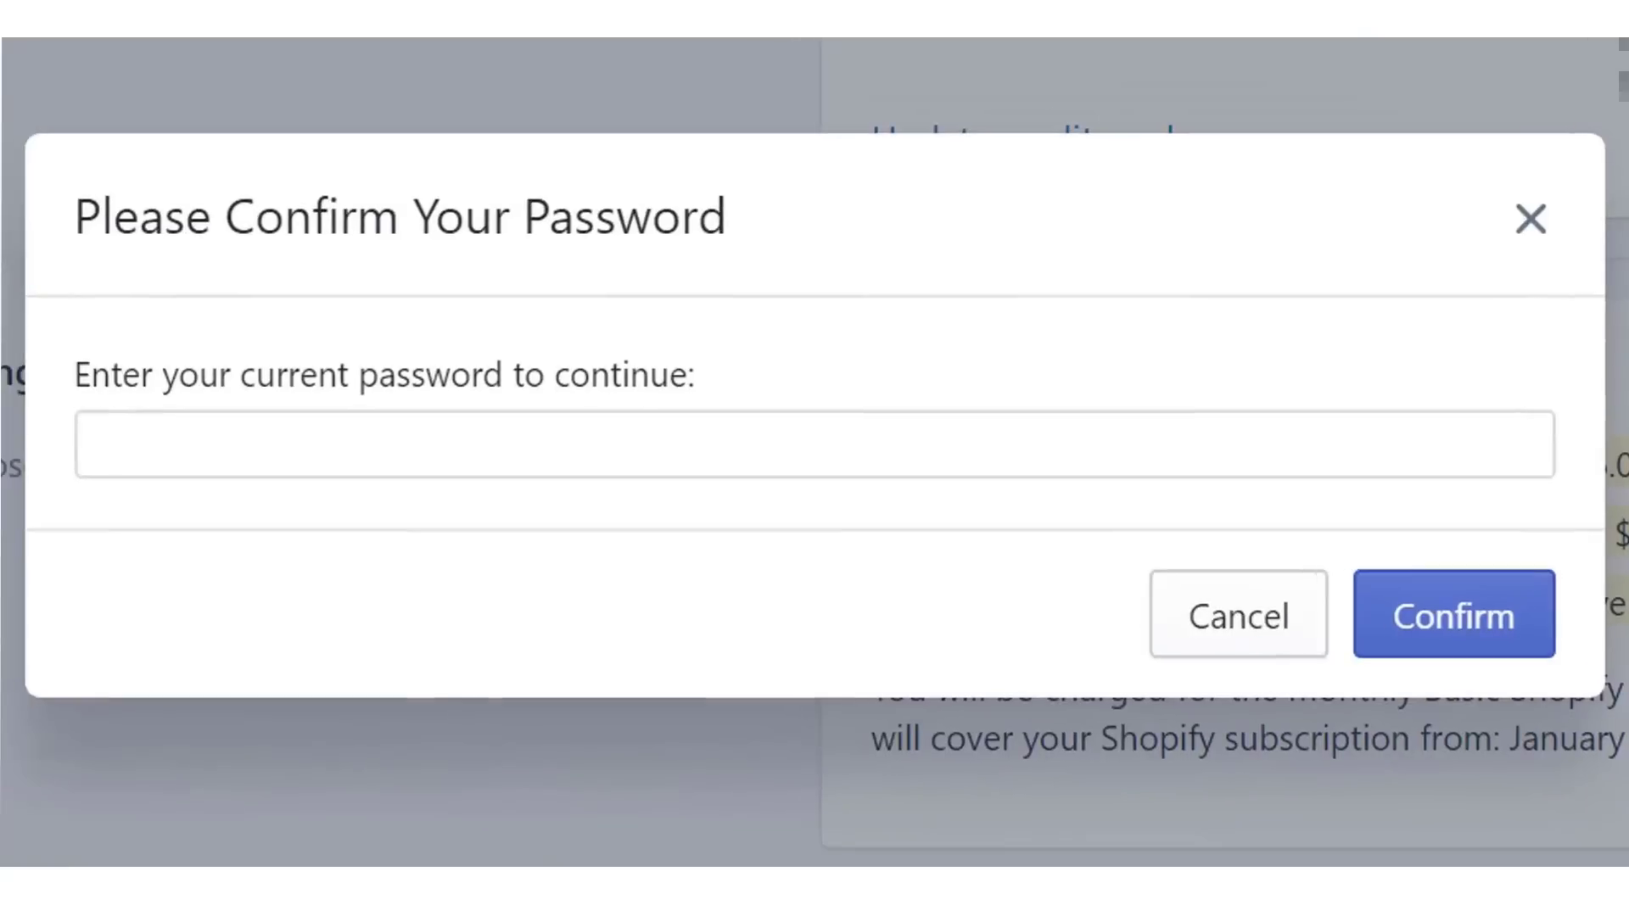
pyautogui.click(529, 433)
pyautogui.write('•')
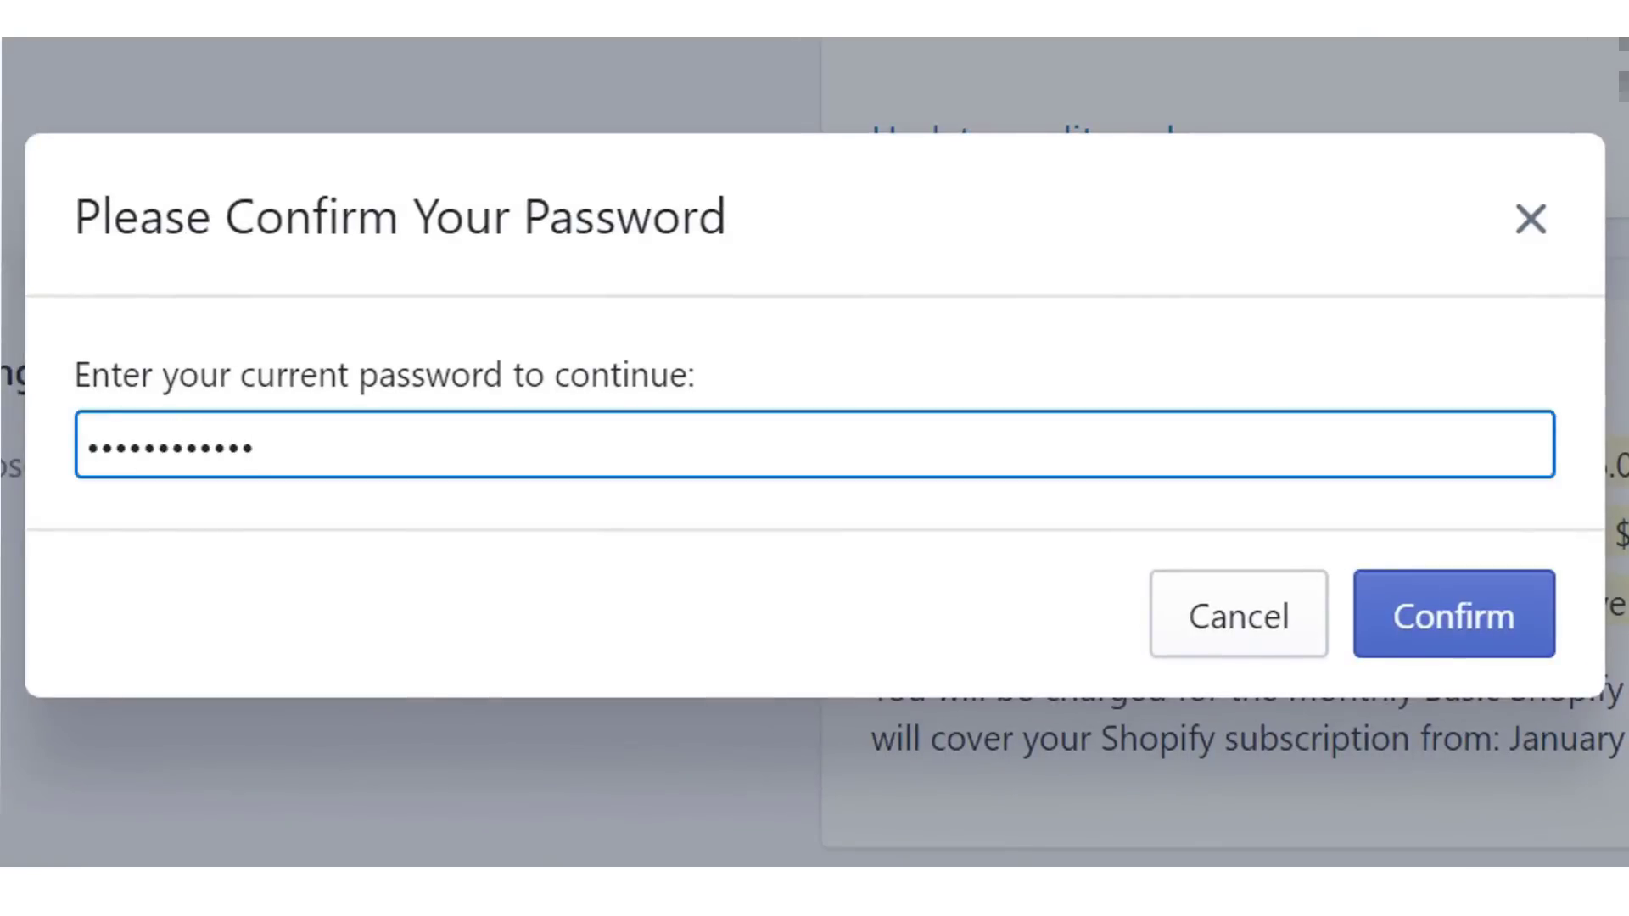
pyautogui.click(1461, 618)
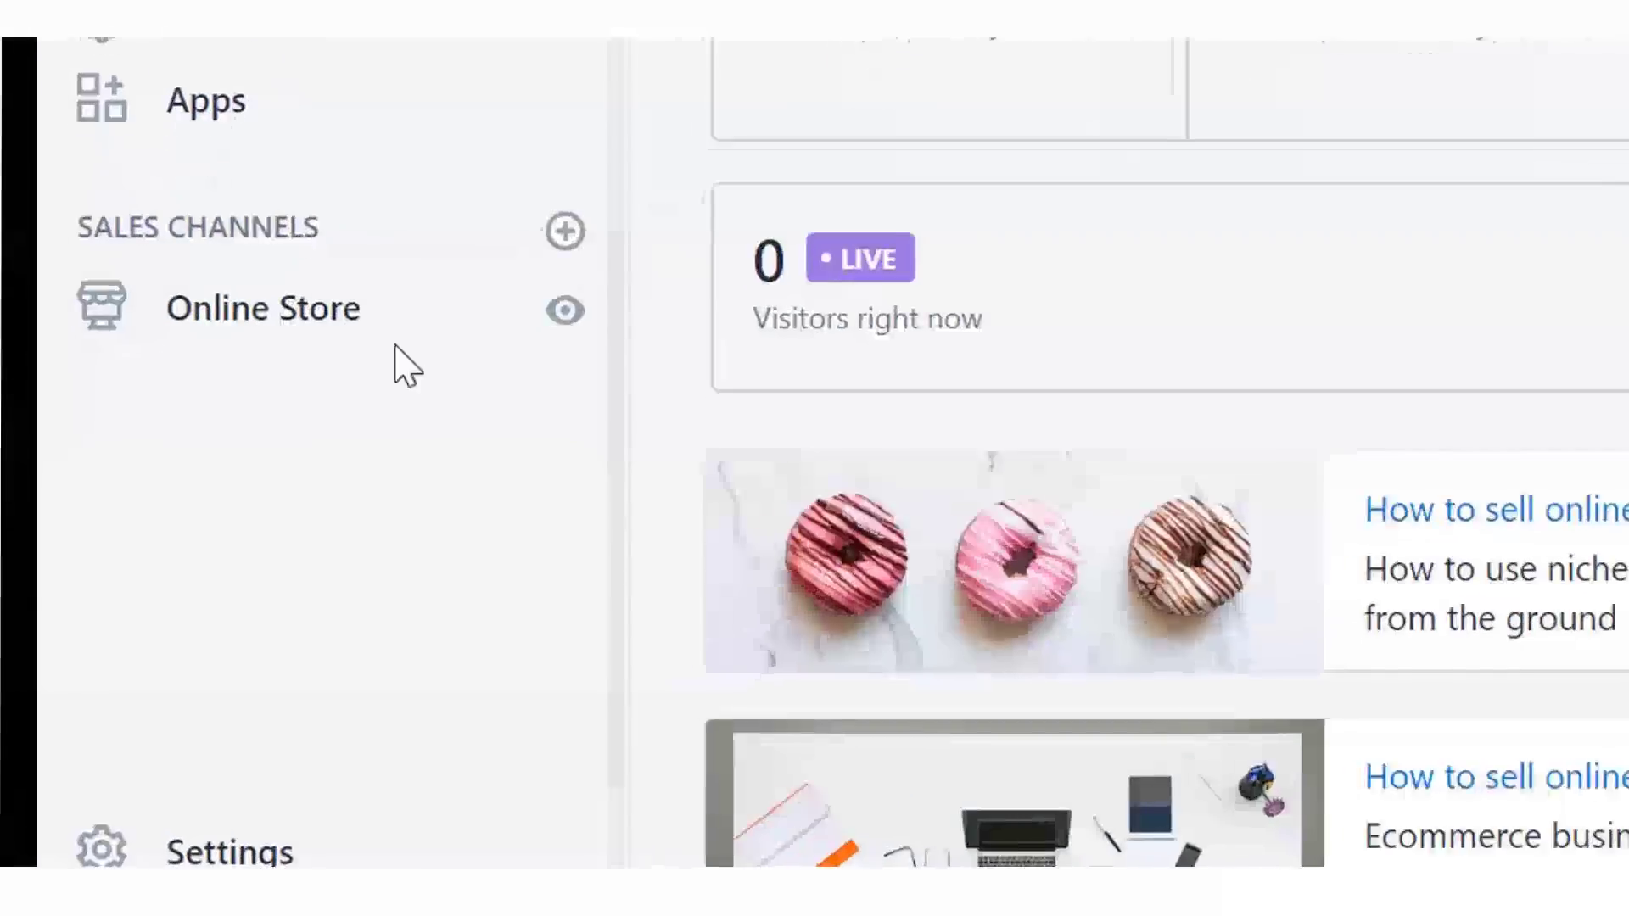
# - Uncheck Enable password page in Online Store Preferences and save the change
pyautogui.click(370, 314)
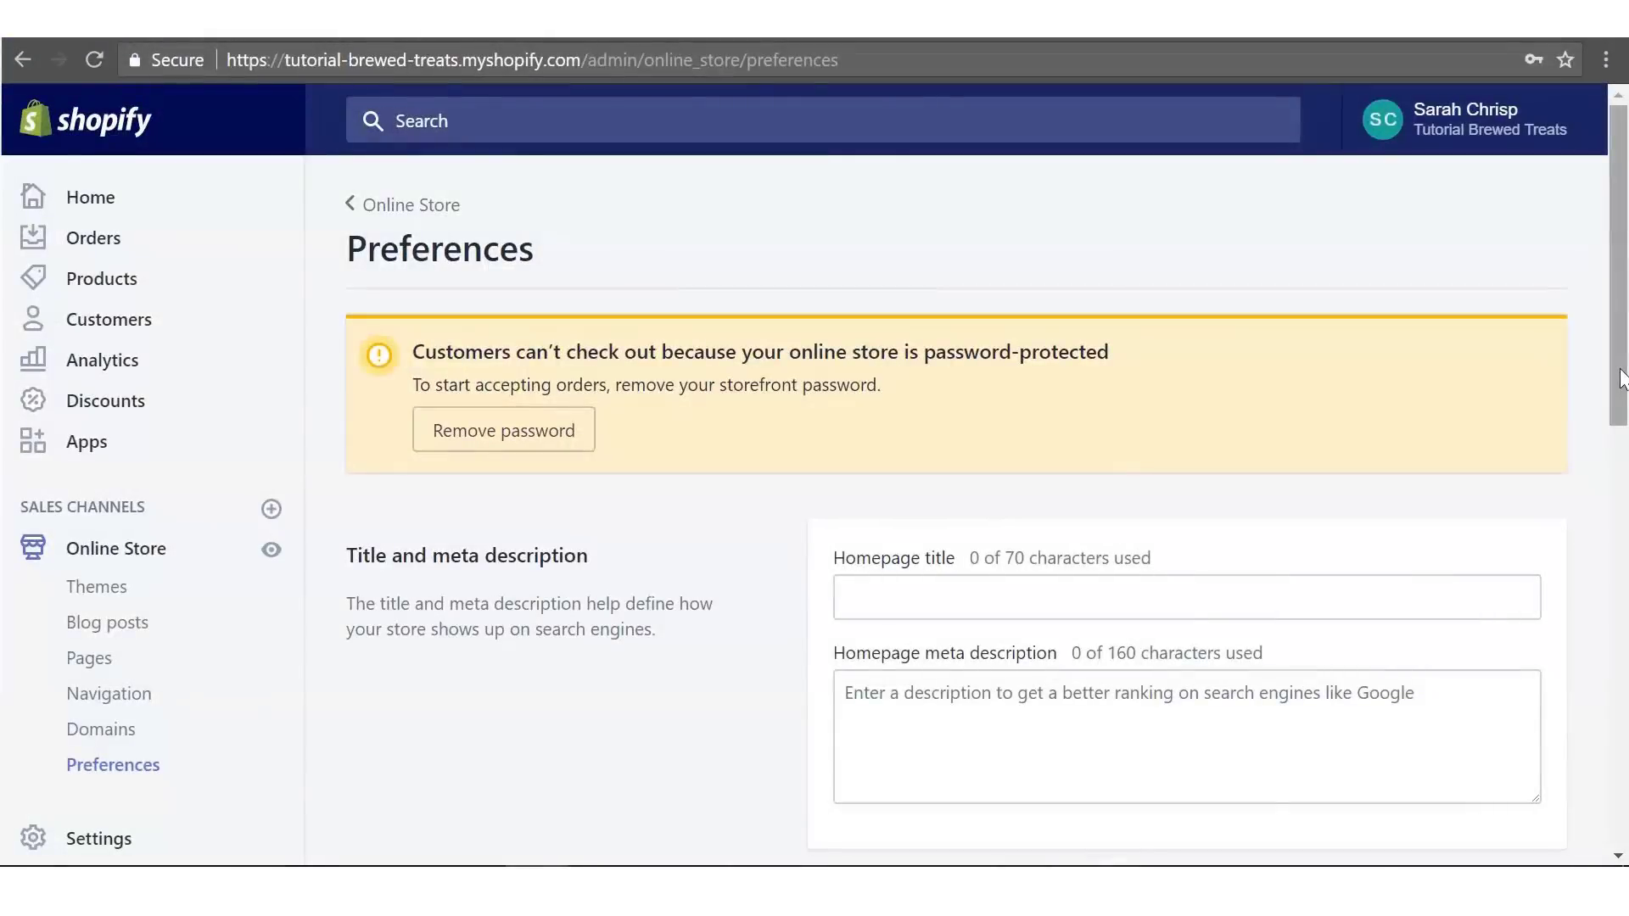
pyautogui.moveTo(1622, 379); pyautogui.dragTo(1622, 798)
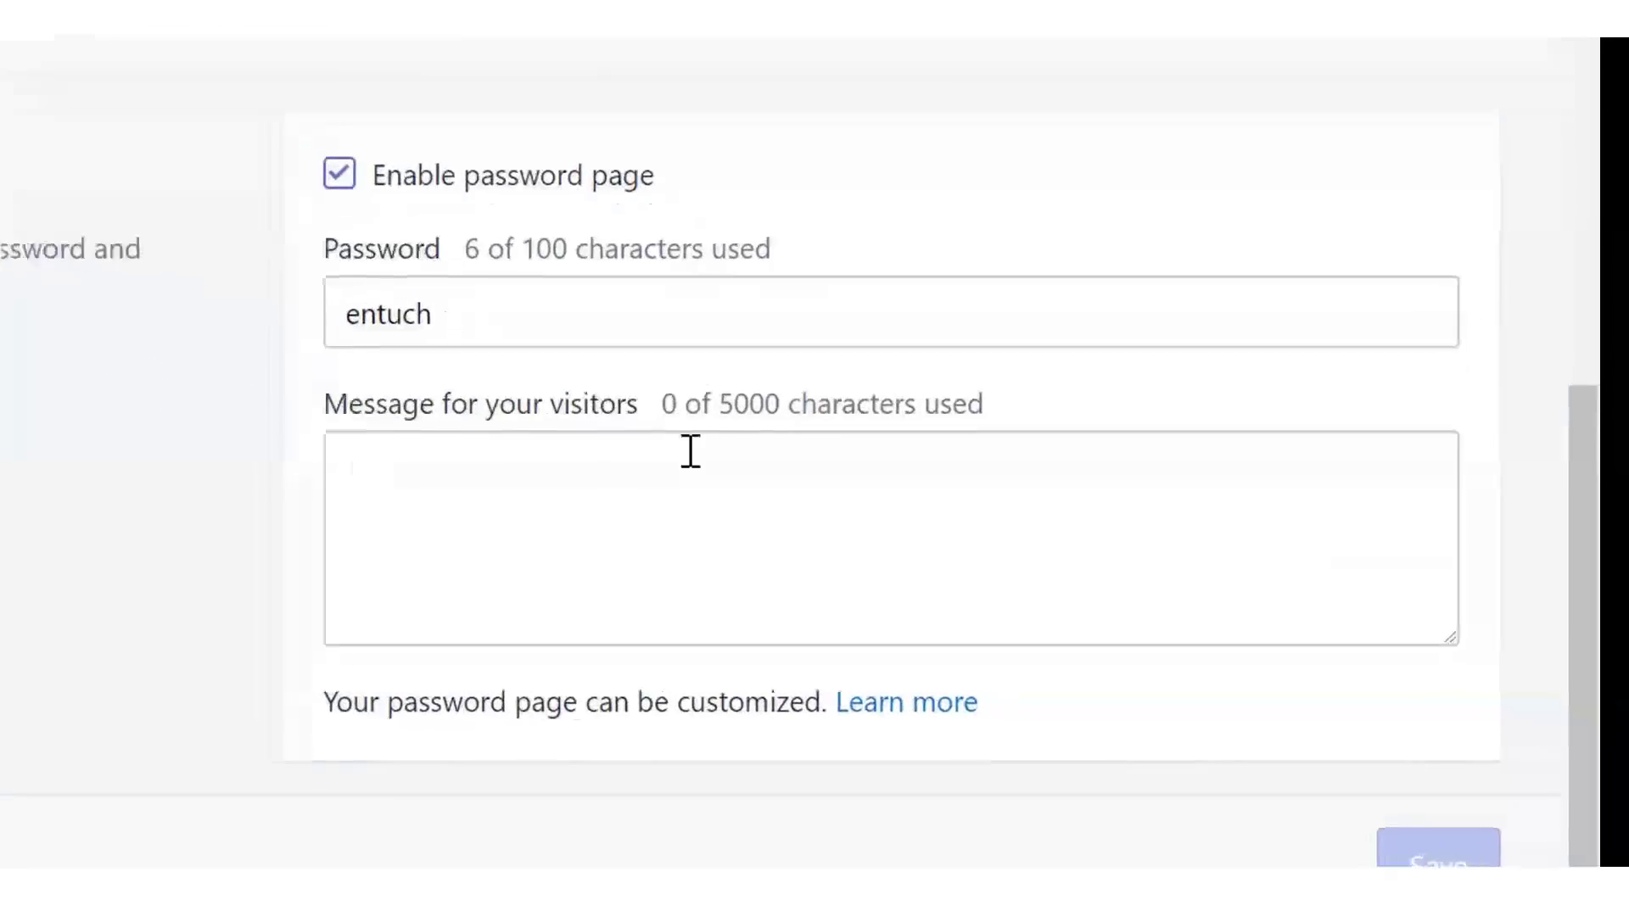
pyautogui.click(743, 349)
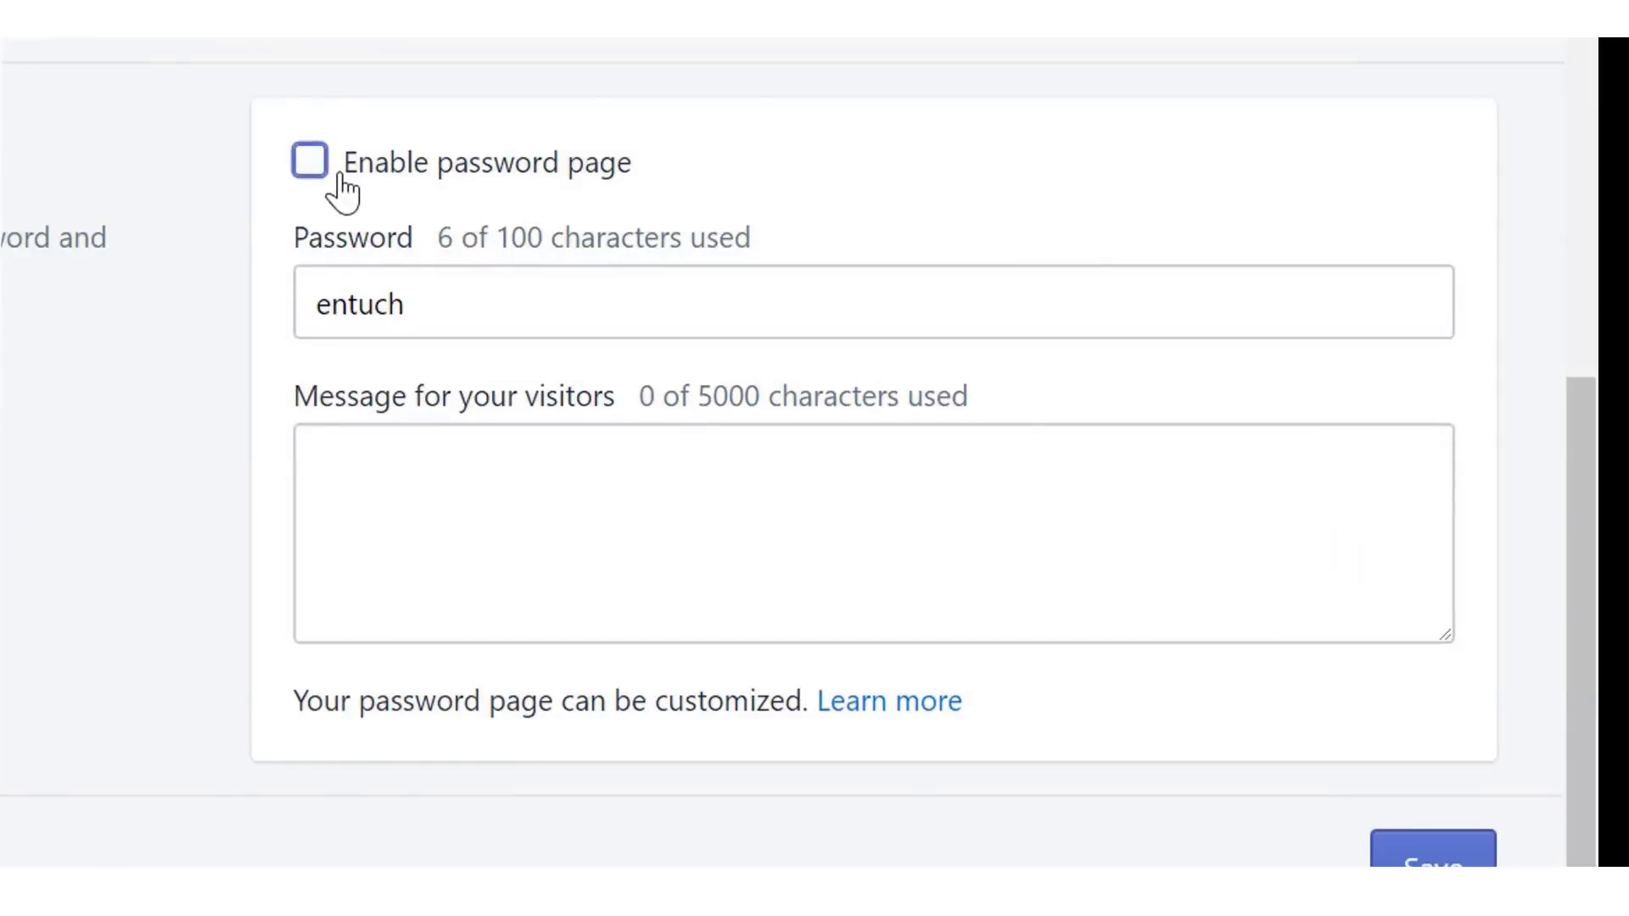
pyautogui.click(1432, 853)
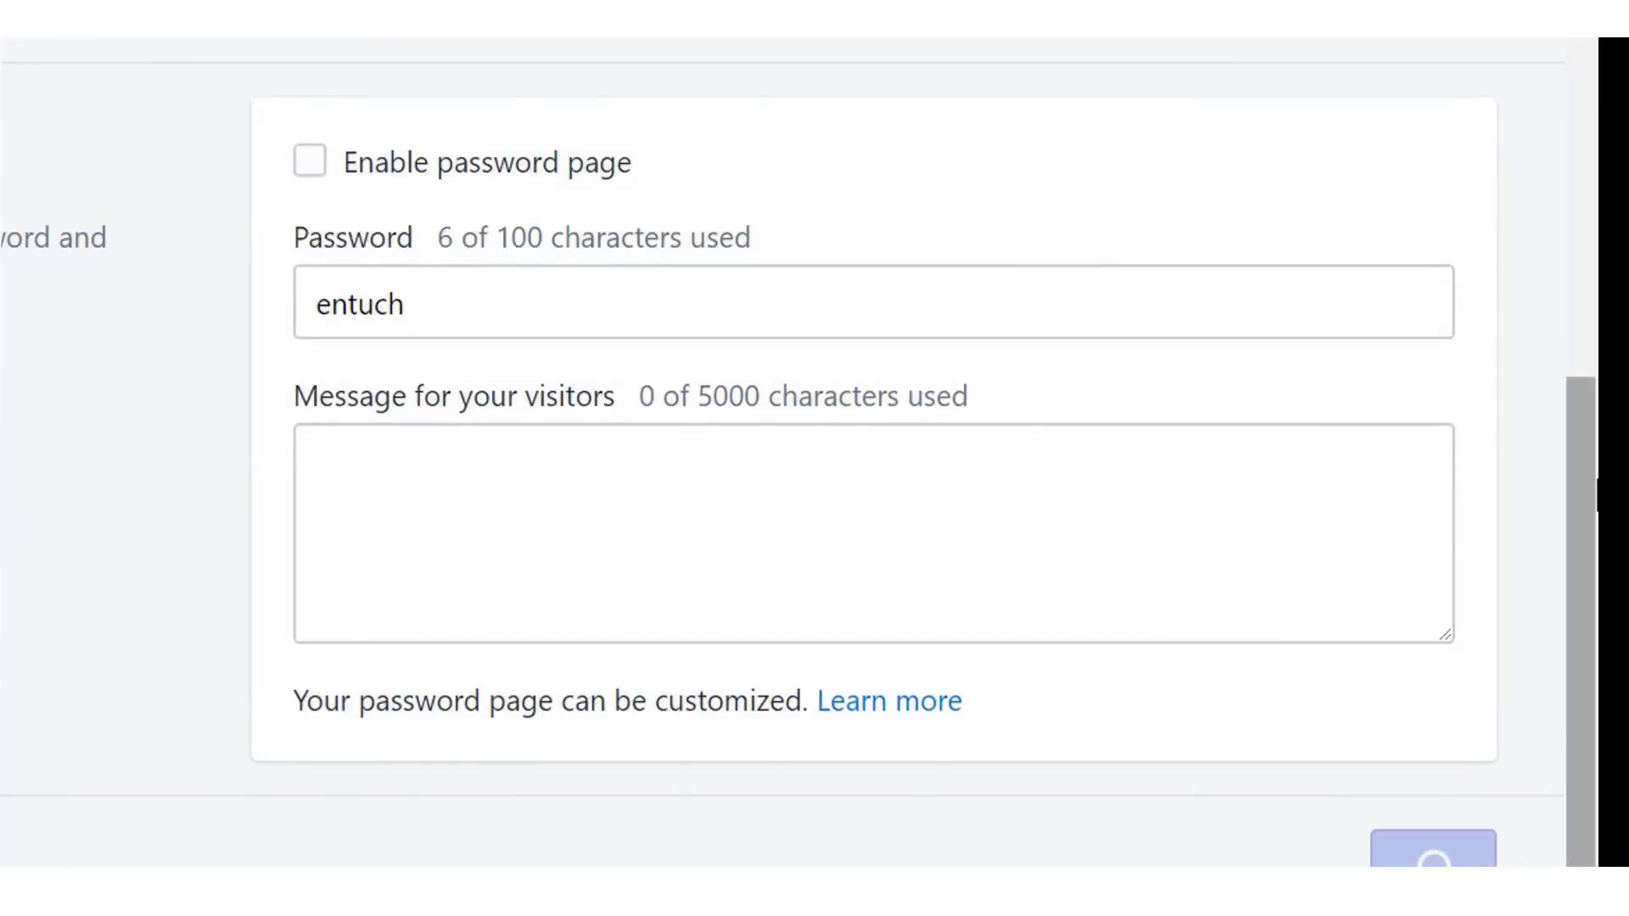